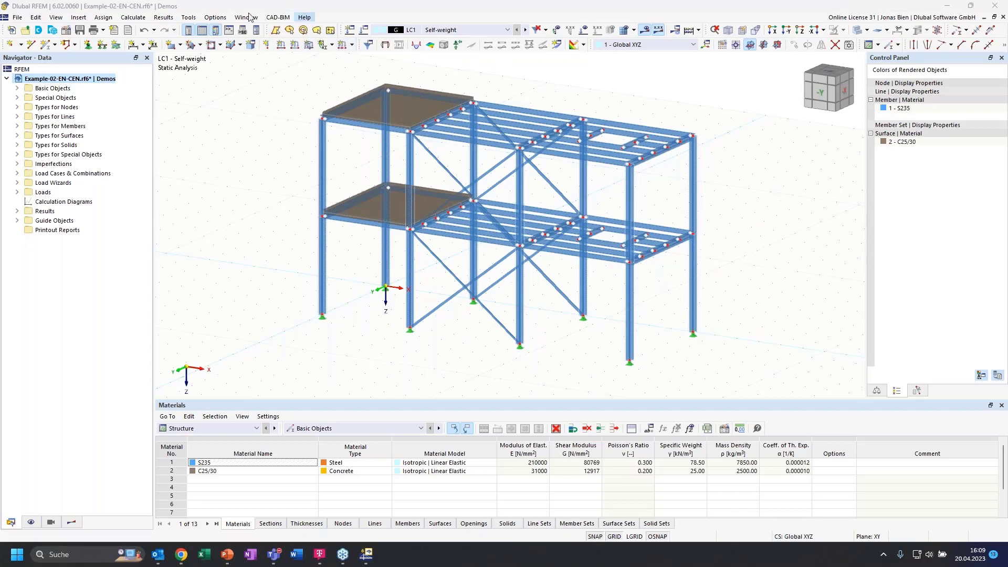
{"action": "left_click", "coordinate": [18, 18]}
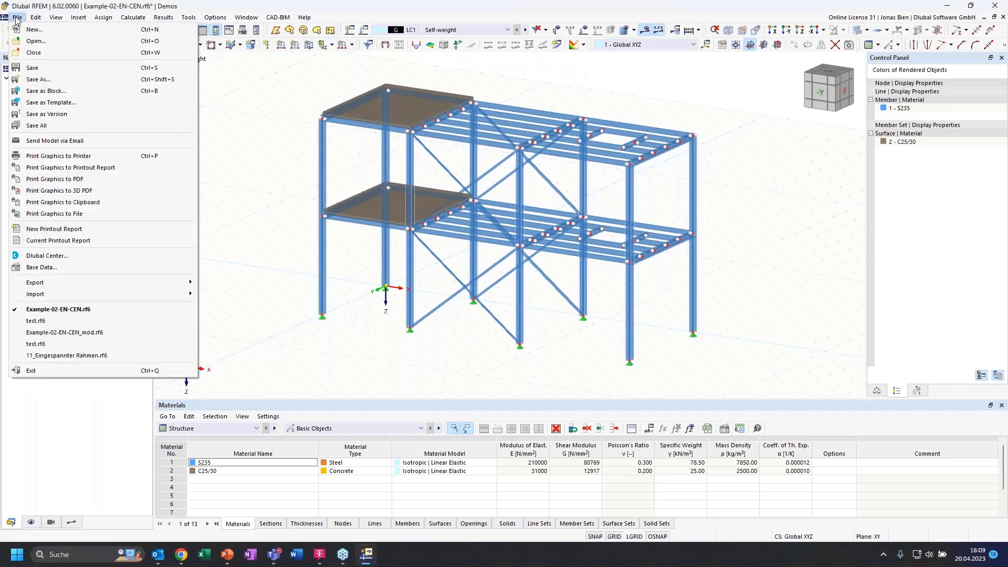
{"action": "left_click", "coordinate": [35, 18]}
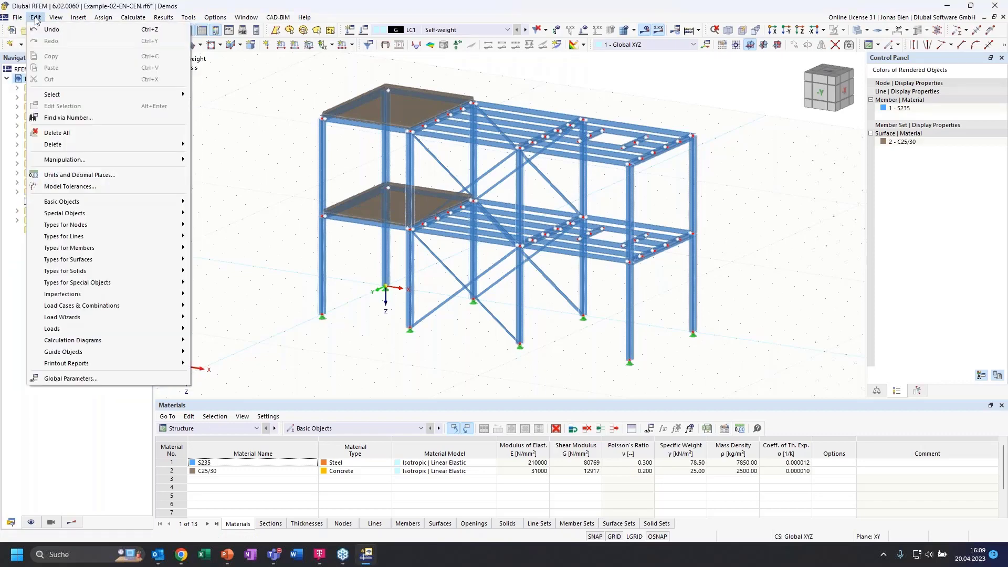
{"action": "mouse_move", "coordinate": [69, 21]}
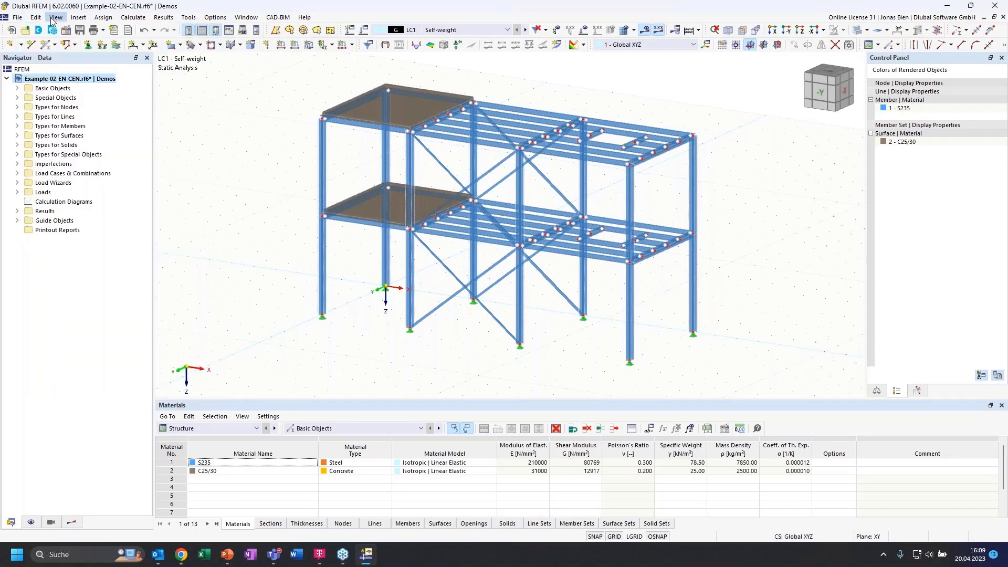
{"action": "left_click", "coordinate": [56, 20]}
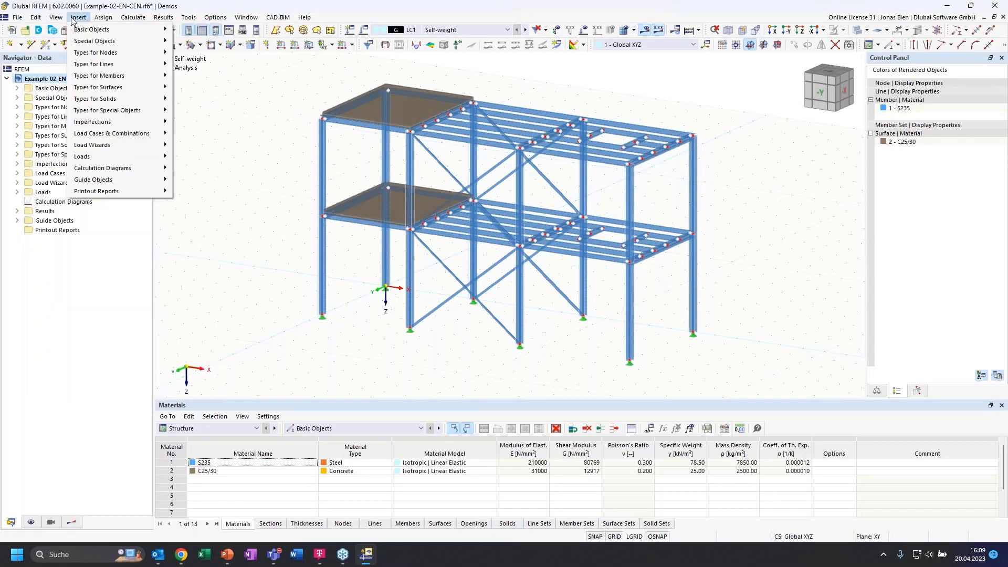
{"action": "mouse_move", "coordinate": [92, 22]}
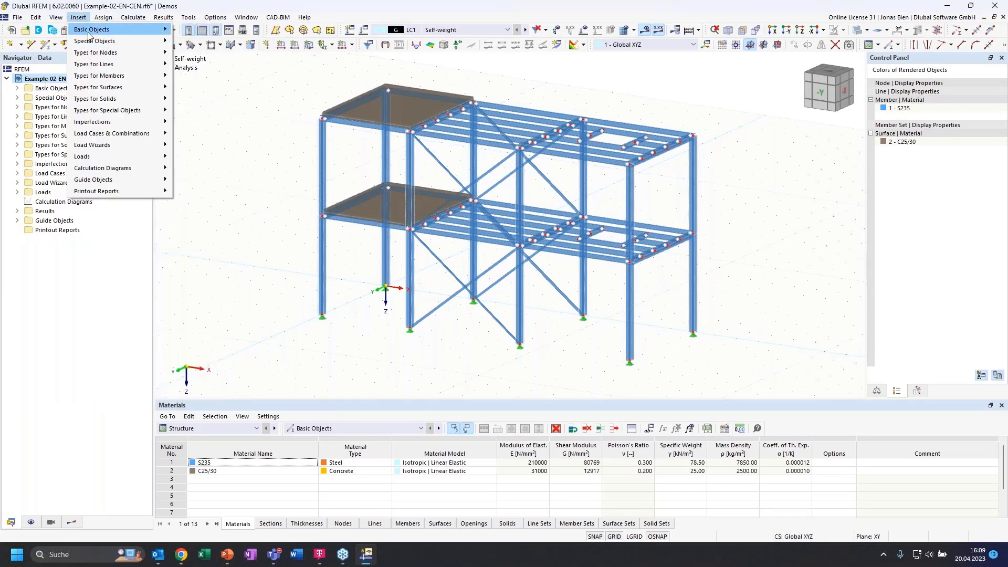
{"action": "mouse_move", "coordinate": [158, 29]}
{"action": "mouse_move", "coordinate": [187, 76]}
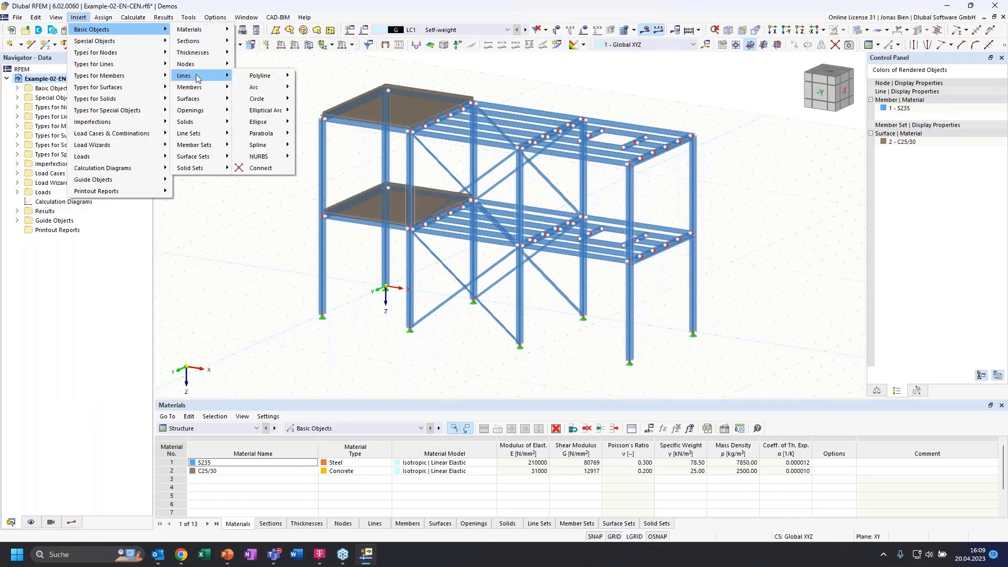
{"action": "mouse_move", "coordinate": [274, 101]}
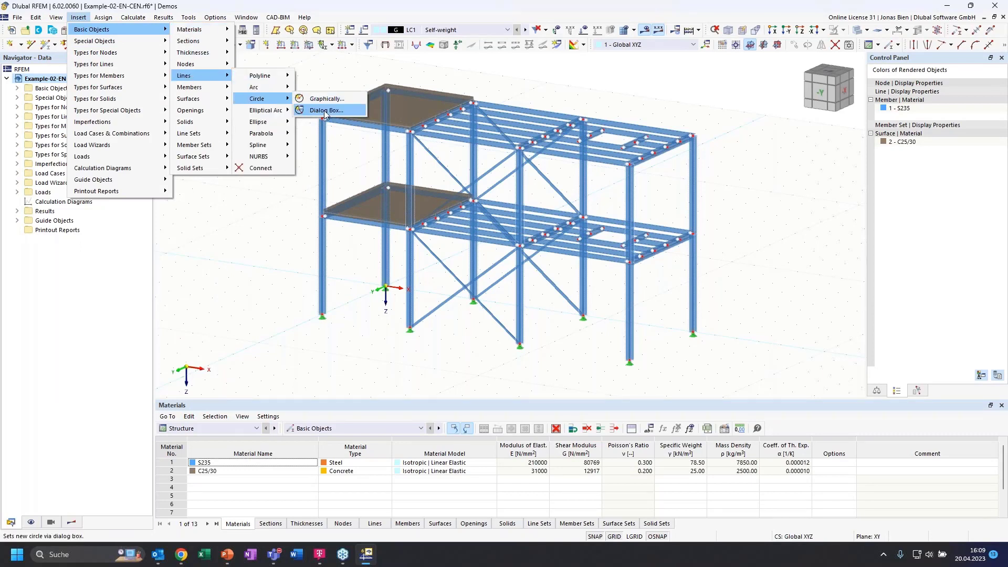
{"action": "left_click", "coordinate": [242, 241]}
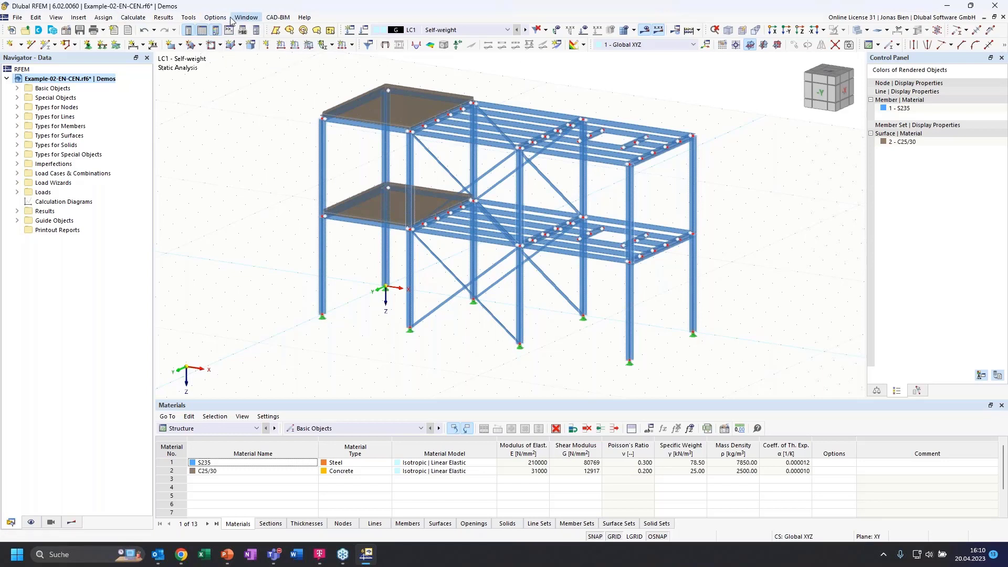
{"action": "left_click", "coordinate": [210, 18]}
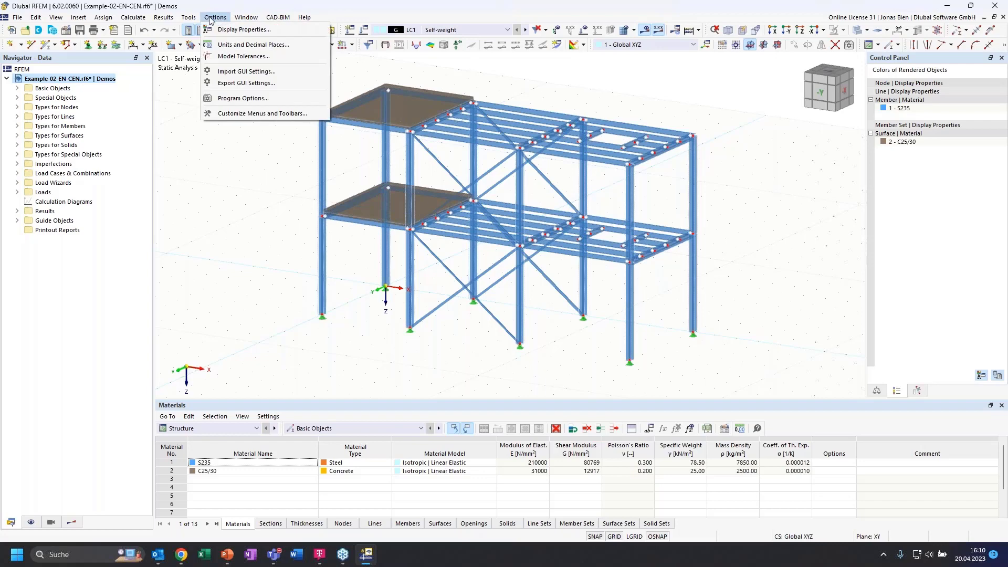
{"action": "mouse_move", "coordinate": [189, 18]}
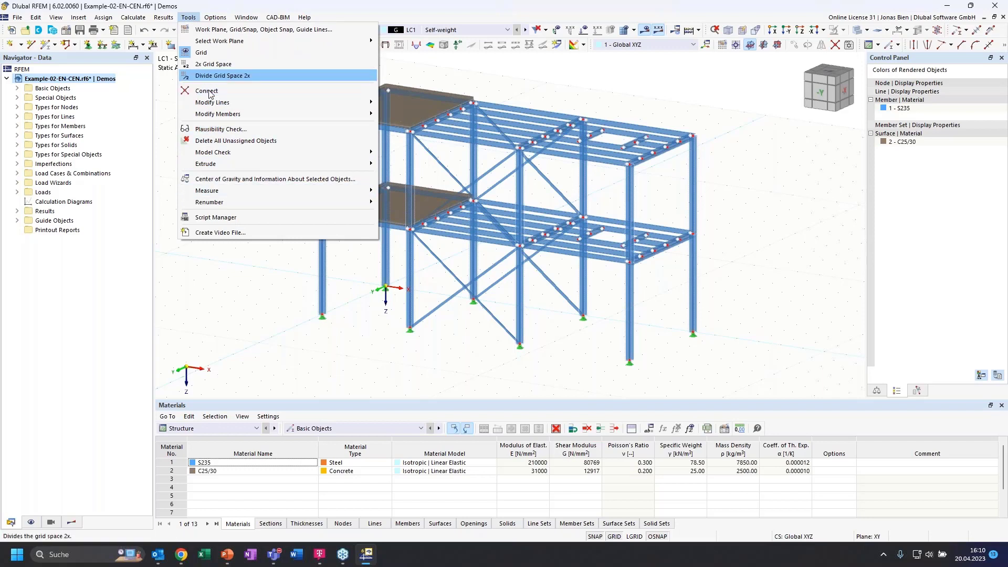
{"action": "left_click", "coordinate": [190, 17]}
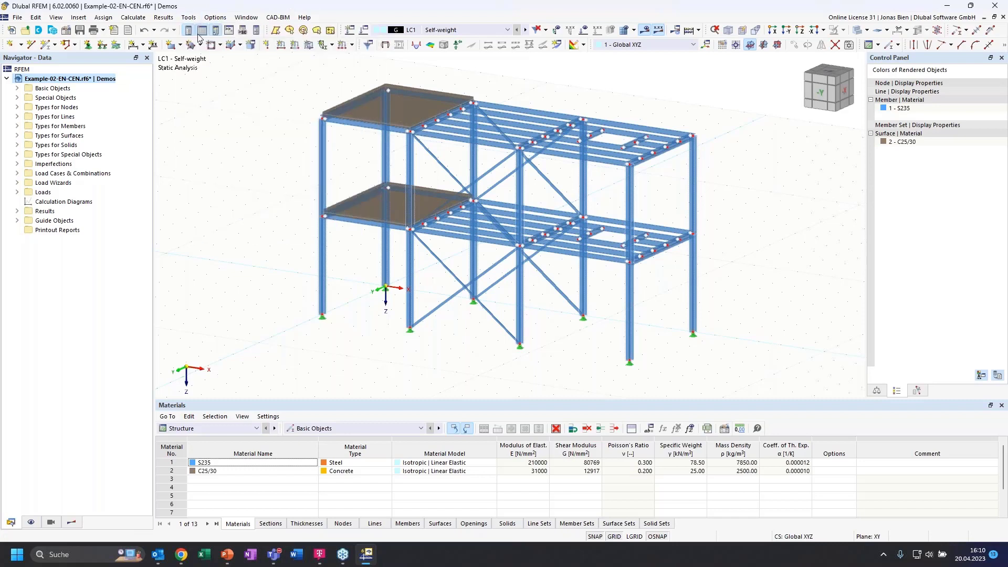
- Review the background and selection color settings in the display properties
{"action": "left_click", "coordinate": [214, 18]}
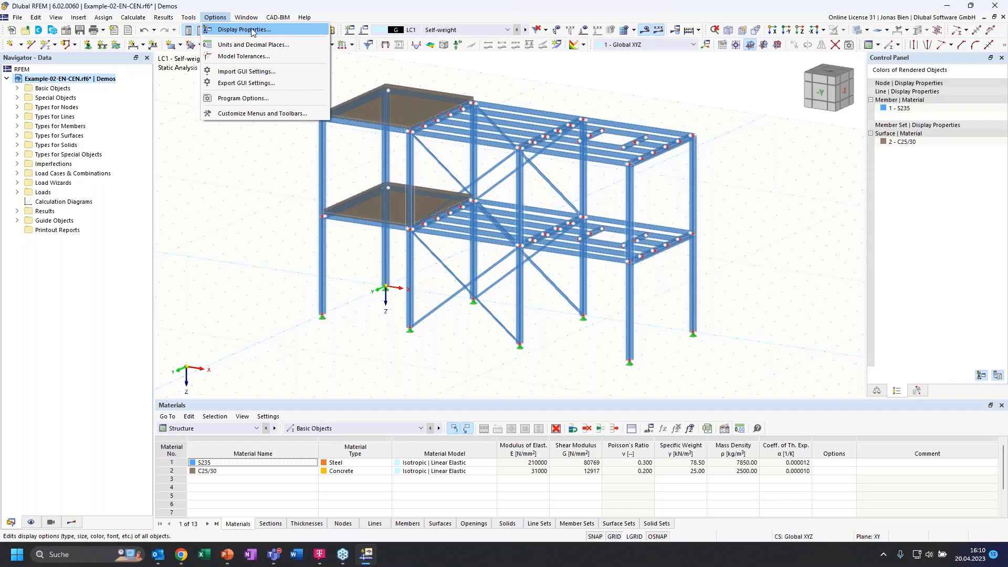
{"action": "left_click", "coordinate": [234, 31]}
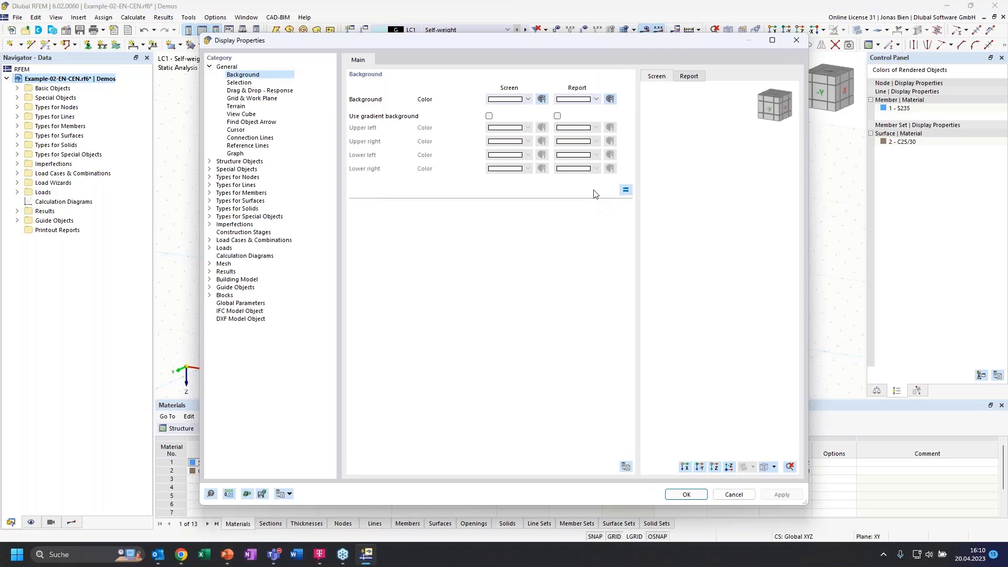
{"action": "left_click", "coordinate": [239, 83]}
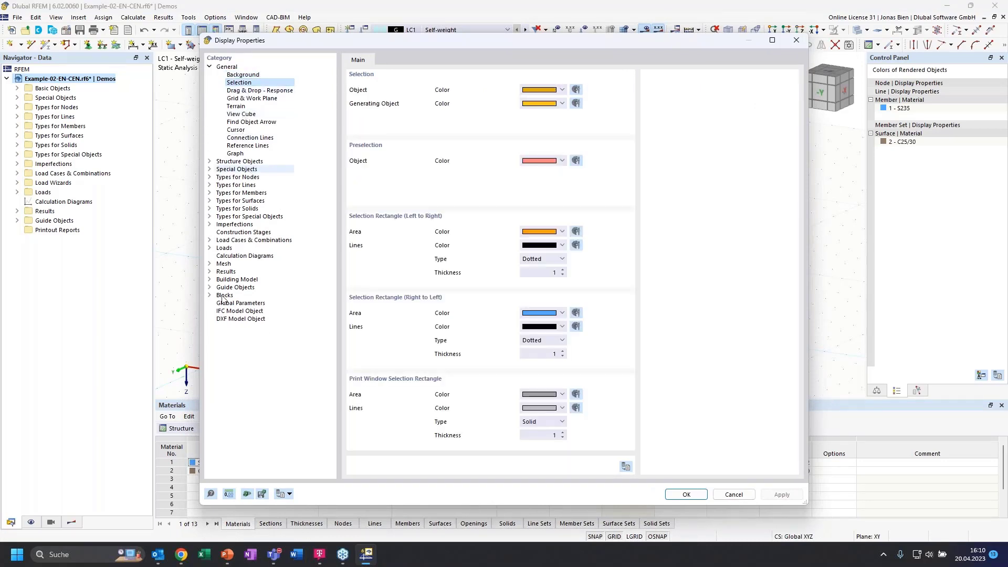
{"action": "left_click", "coordinate": [796, 41]}
- Look up the dark and white background presets offered in the display properties, and leave without applying one
{"action": "left_click", "coordinate": [215, 18]}
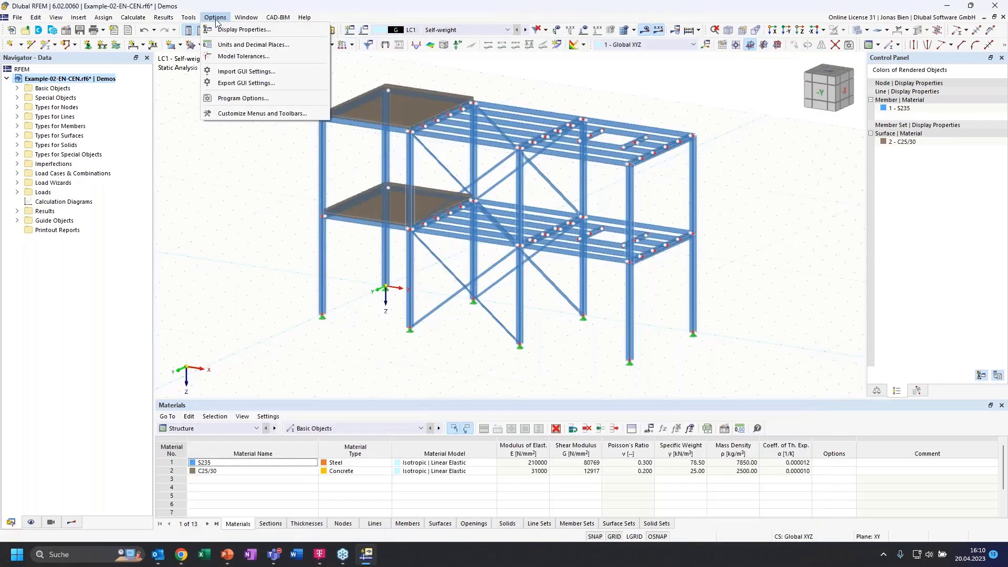
{"action": "left_click", "coordinate": [228, 264]}
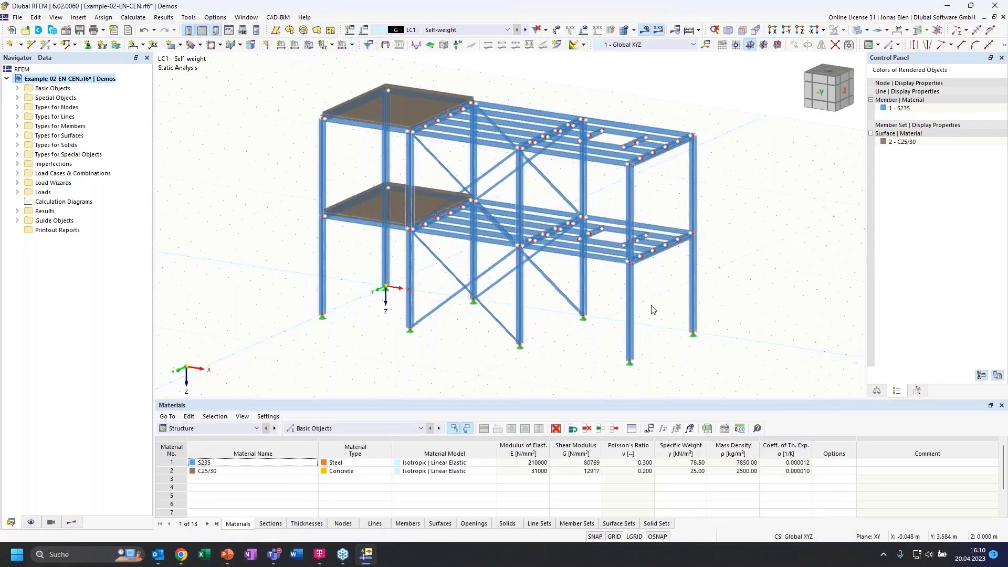
{"action": "left_click", "coordinate": [216, 18]}
{"action": "left_click", "coordinate": [244, 47]}
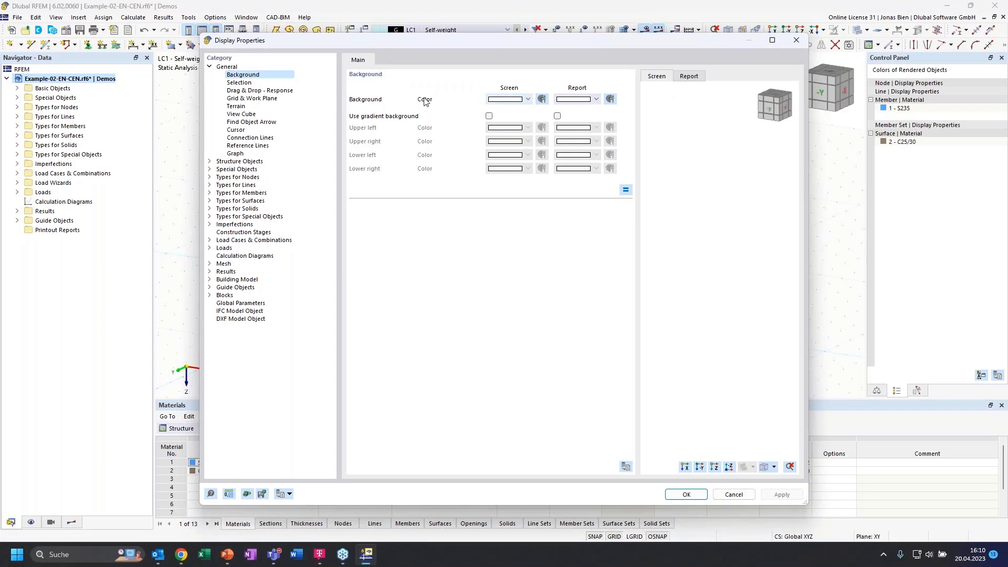
{"action": "left_click", "coordinate": [290, 495]}
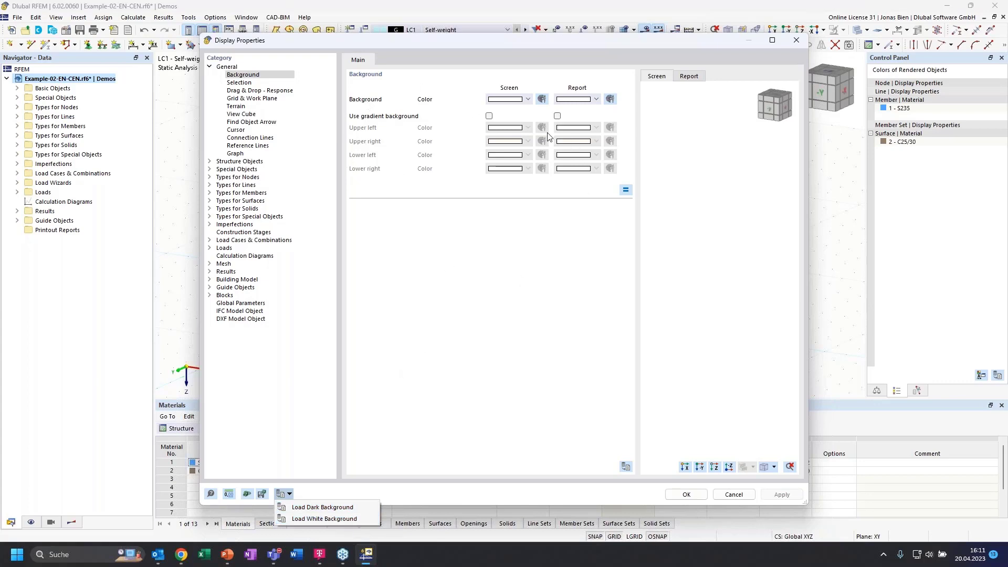
{"action": "left_click", "coordinate": [486, 286]}
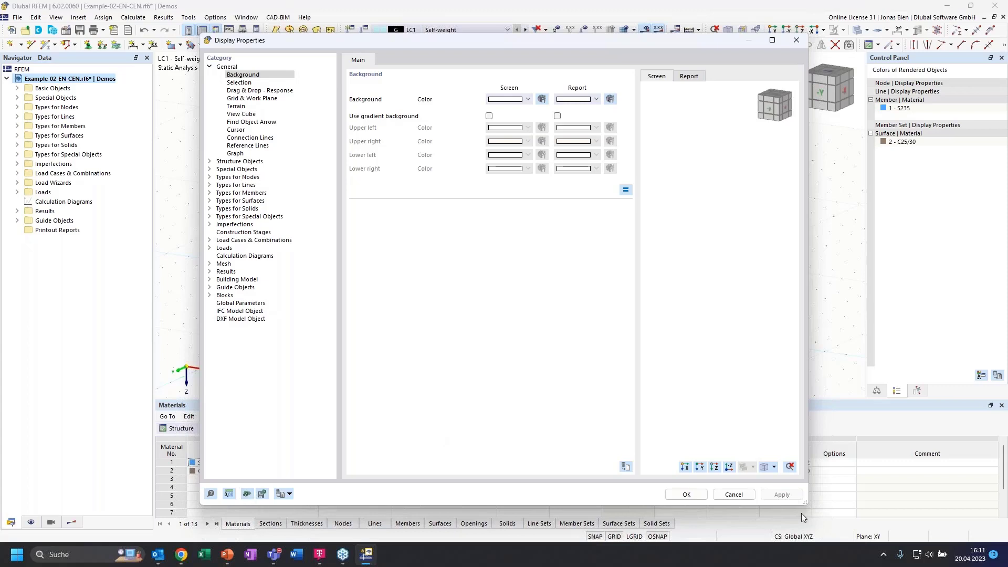
{"action": "left_click", "coordinate": [734, 494]}
- Check the available program languages in the program options and settings
{"action": "left_click", "coordinate": [215, 18]}
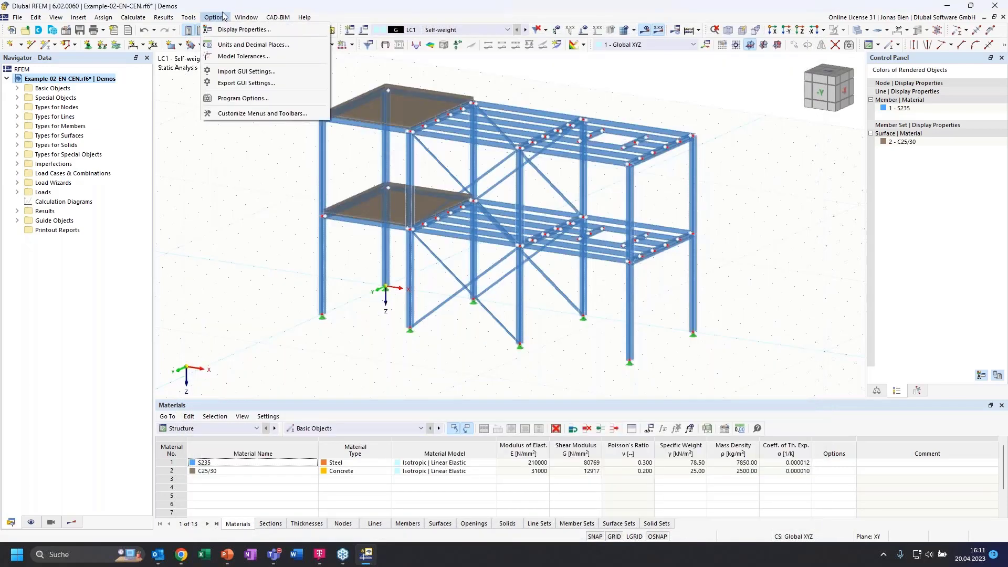
{"action": "left_click", "coordinate": [243, 99]}
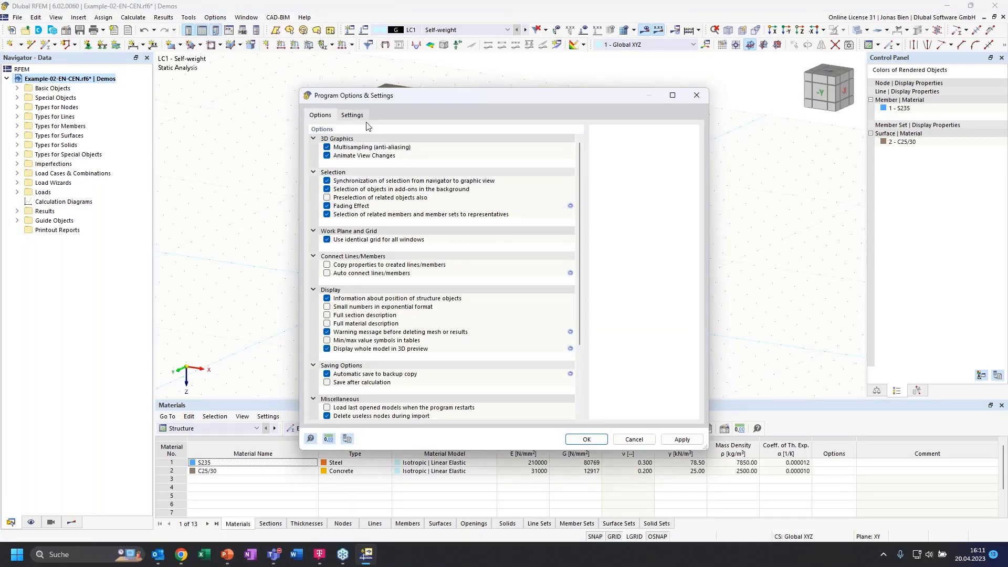
{"action": "left_click", "coordinate": [353, 116]}
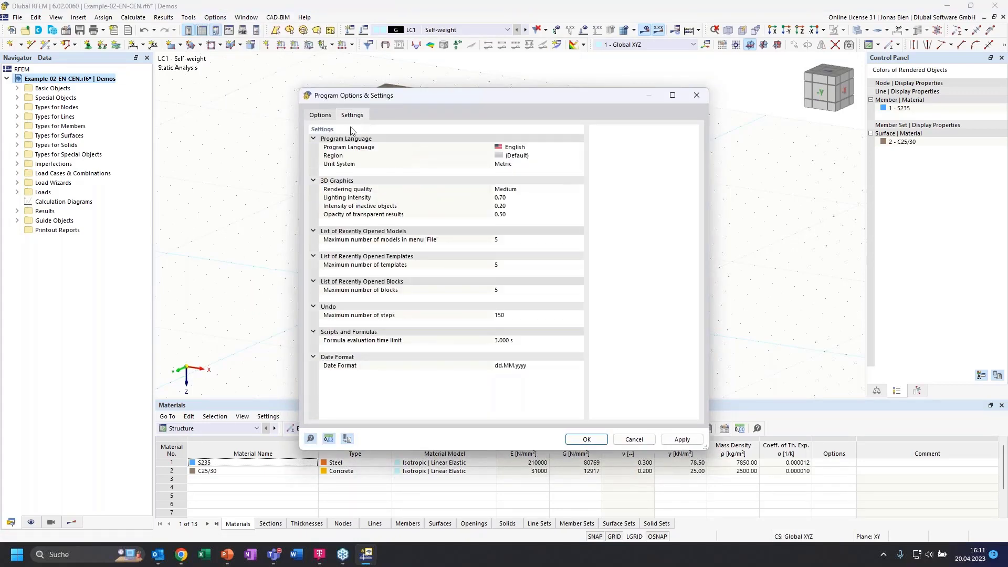
{"action": "left_click", "coordinate": [539, 148]}
{"action": "left_click", "coordinate": [580, 147]}
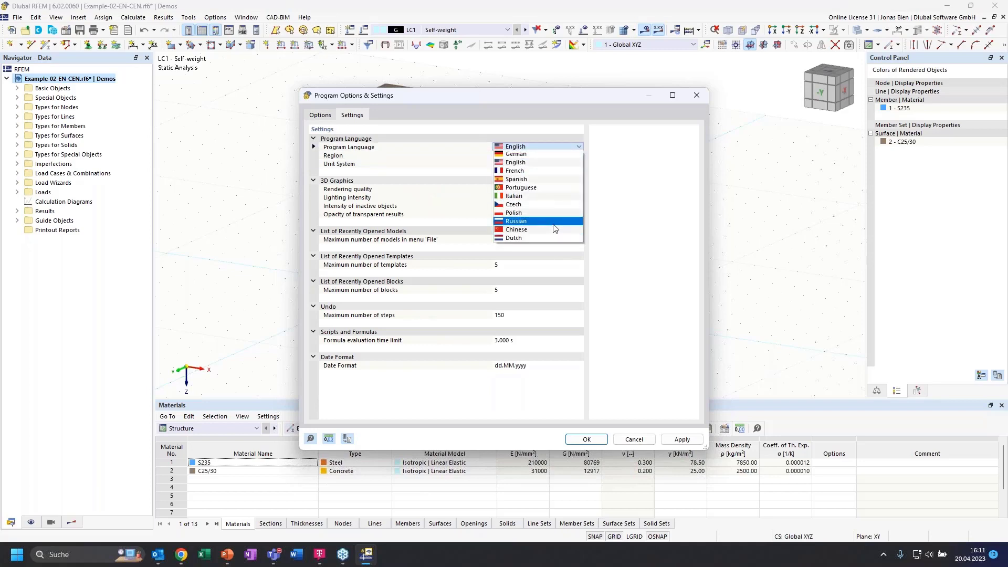
{"action": "left_click", "coordinate": [547, 144]}
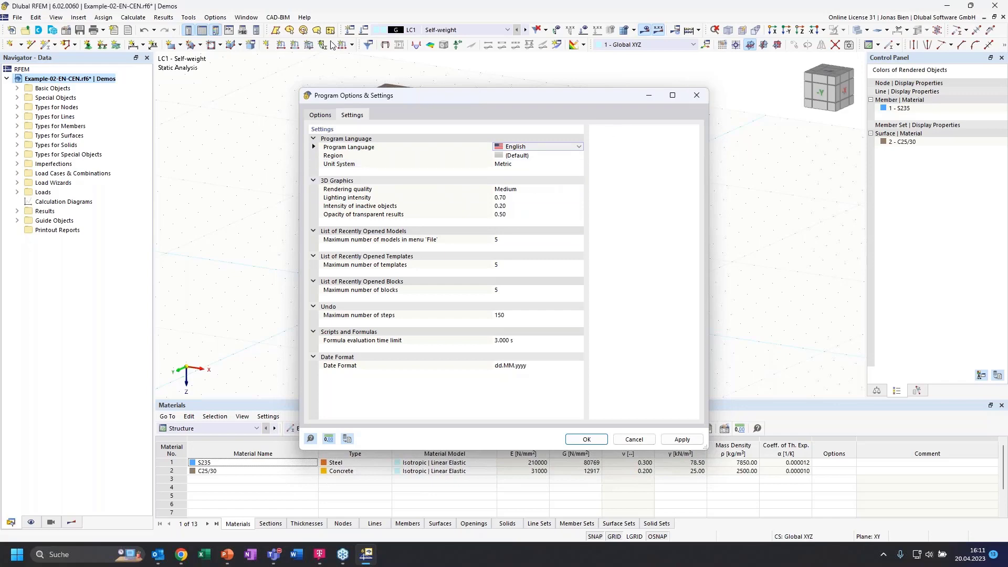
{"action": "left_click", "coordinate": [697, 95]}
- Check the units and decimal places defined for the Model category
{"action": "left_click", "coordinate": [239, 21]}
{"action": "mouse_move", "coordinate": [225, 20]}
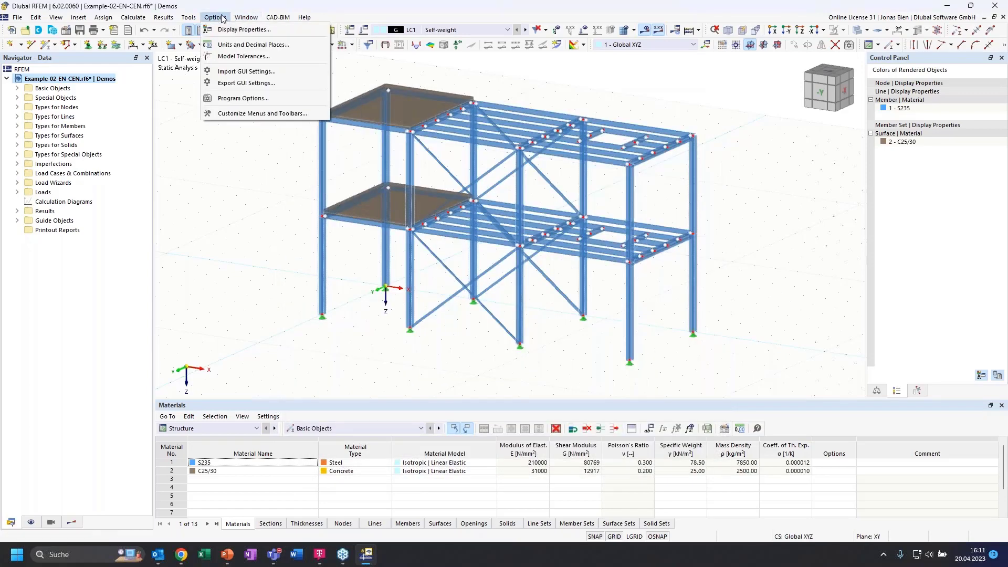
{"action": "left_click", "coordinate": [228, 45]}
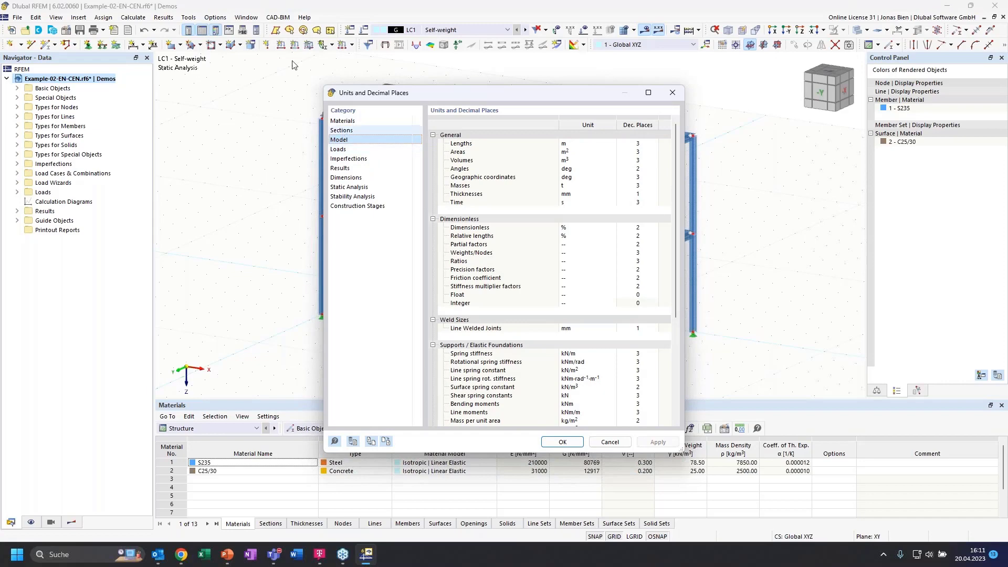
{"action": "left_click", "coordinate": [672, 92]}
- Review the units and decimal places for the Sections, Loads, Imperfections, Results, Dimensions and Static Analysis categories
{"action": "left_click", "coordinate": [215, 17]}
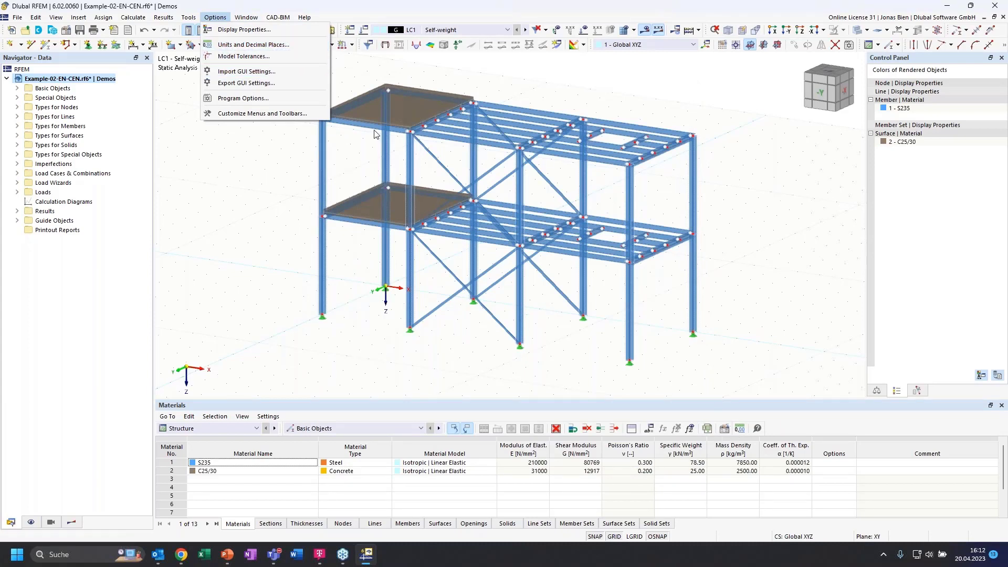
{"action": "left_click", "coordinate": [253, 44]}
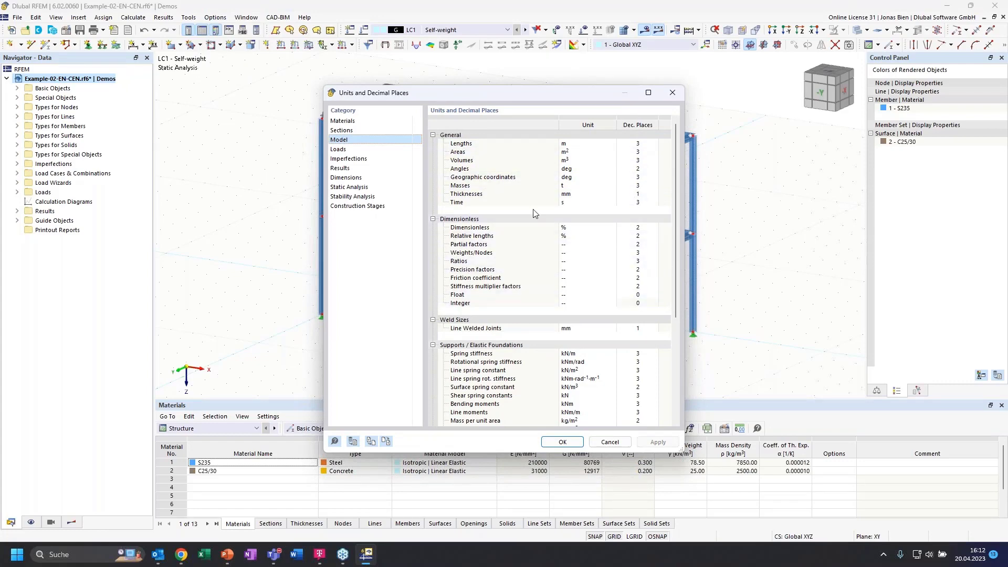
{"action": "left_click", "coordinate": [344, 131]}
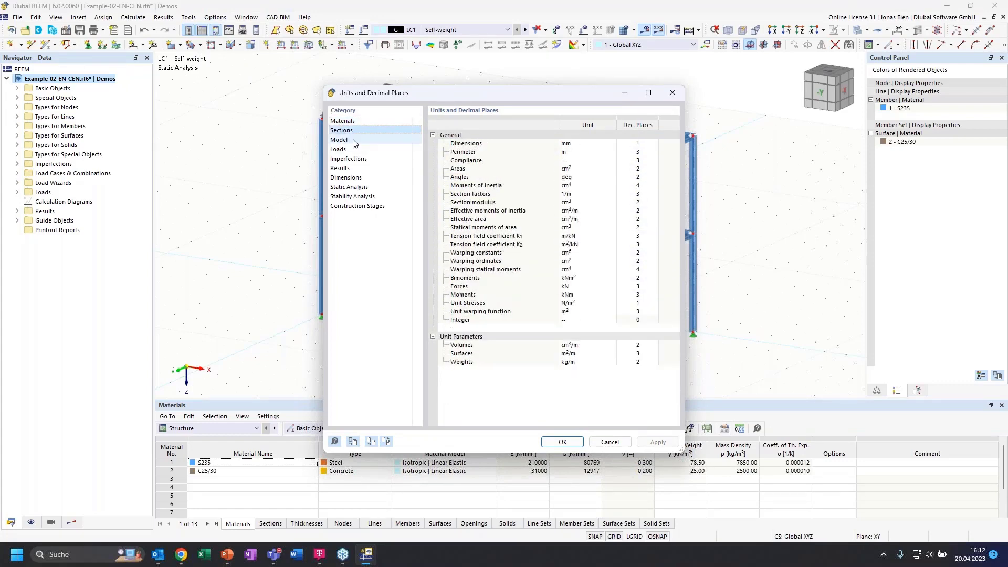
{"action": "left_click", "coordinate": [354, 141]}
{"action": "left_click", "coordinate": [356, 150]}
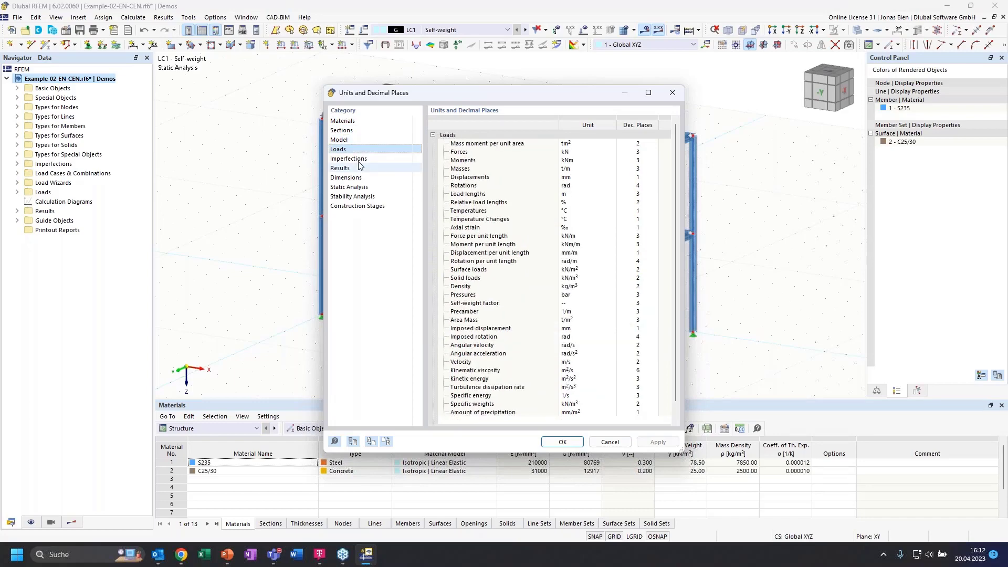
{"action": "left_click", "coordinate": [358, 159]}
{"action": "left_click", "coordinate": [350, 168]}
{"action": "left_click", "coordinate": [350, 177]}
{"action": "left_click", "coordinate": [349, 187]}
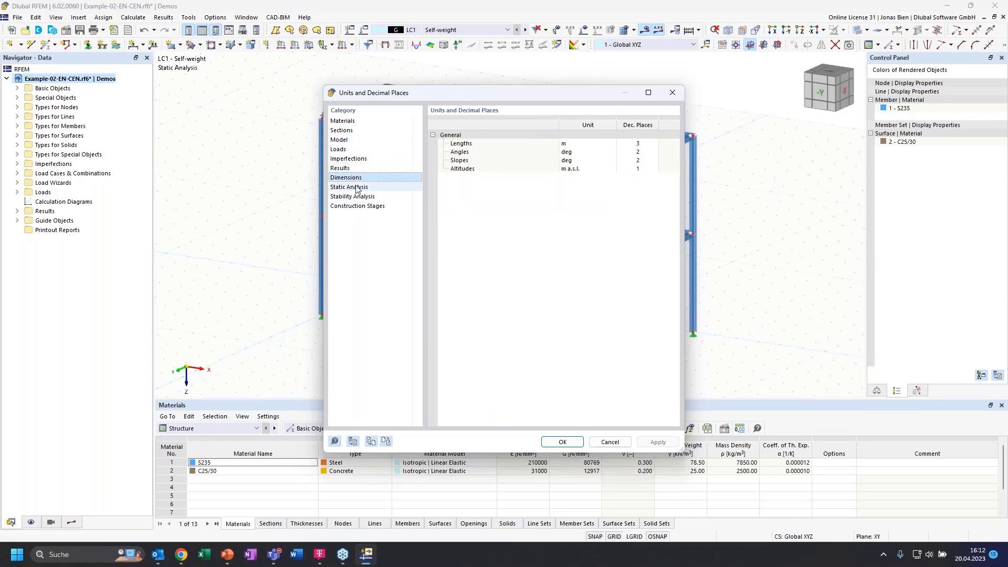
{"action": "left_click", "coordinate": [673, 95]}
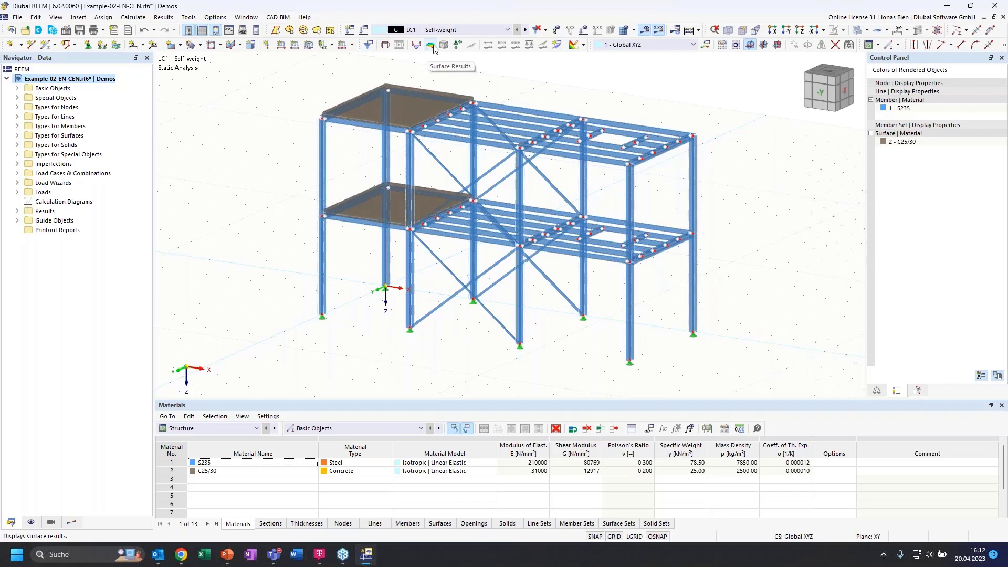
- Show the loads of the self-weight load case and hide them again, and view the frame in the -Y direction
{"action": "left_click", "coordinate": [585, 32]}
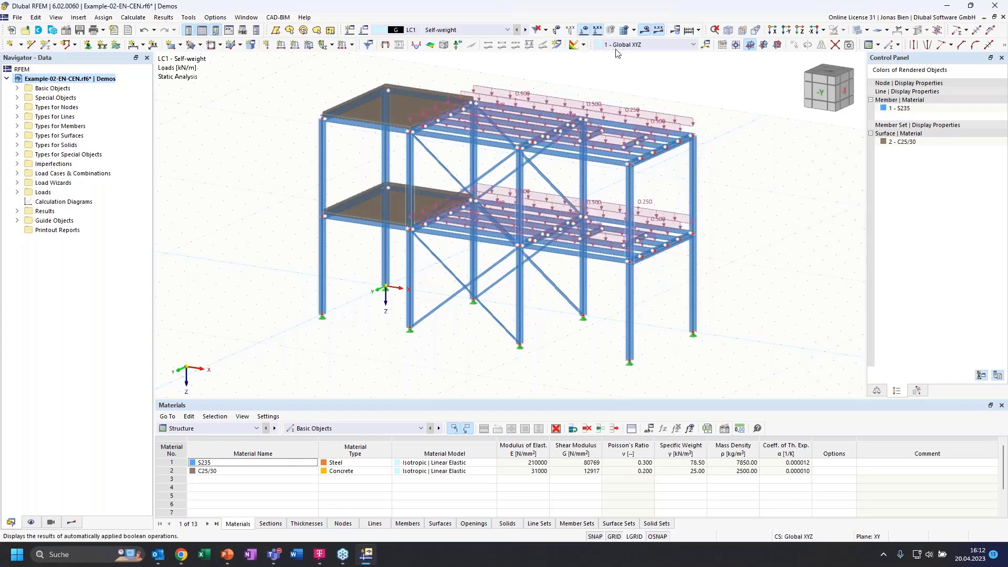
{"action": "left_click", "coordinate": [584, 31]}
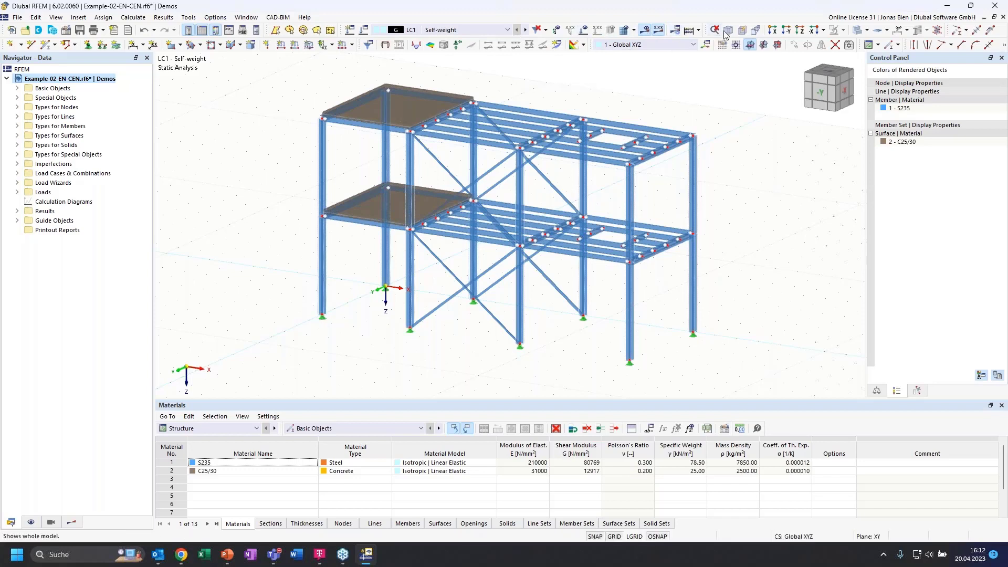
{"action": "left_click", "coordinate": [773, 30]}
{"action": "left_click", "coordinate": [786, 31]}
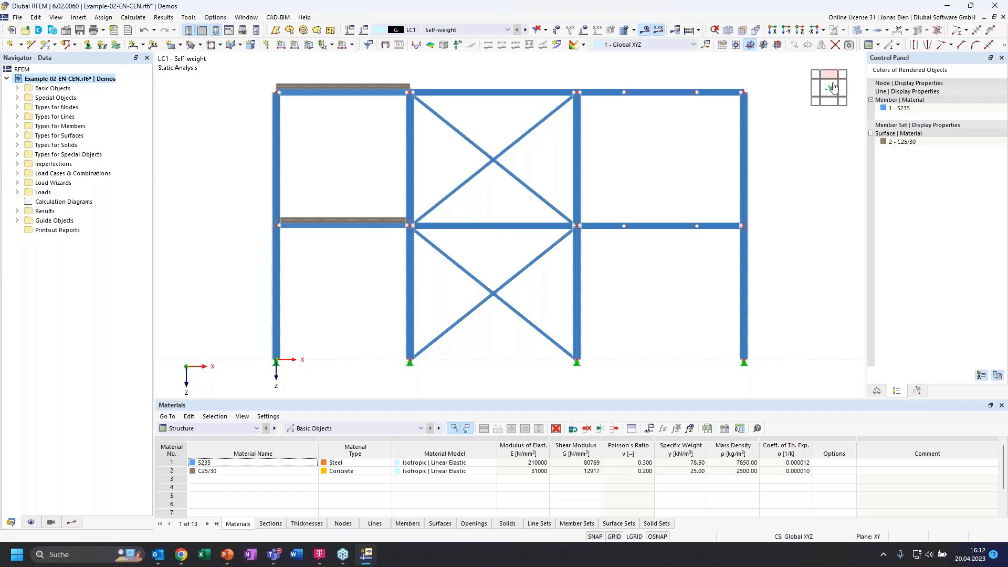
- View the frame from an edge and a corner direction, and rotate it freely into an oblique view towards -Y
{"action": "left_click", "coordinate": [835, 79]}
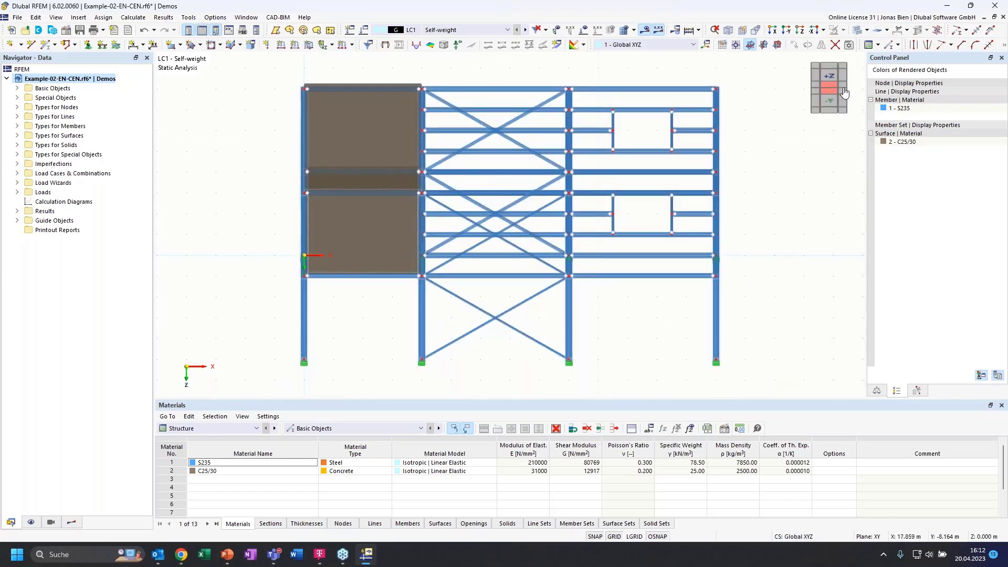
{"action": "left_click", "coordinate": [844, 91]}
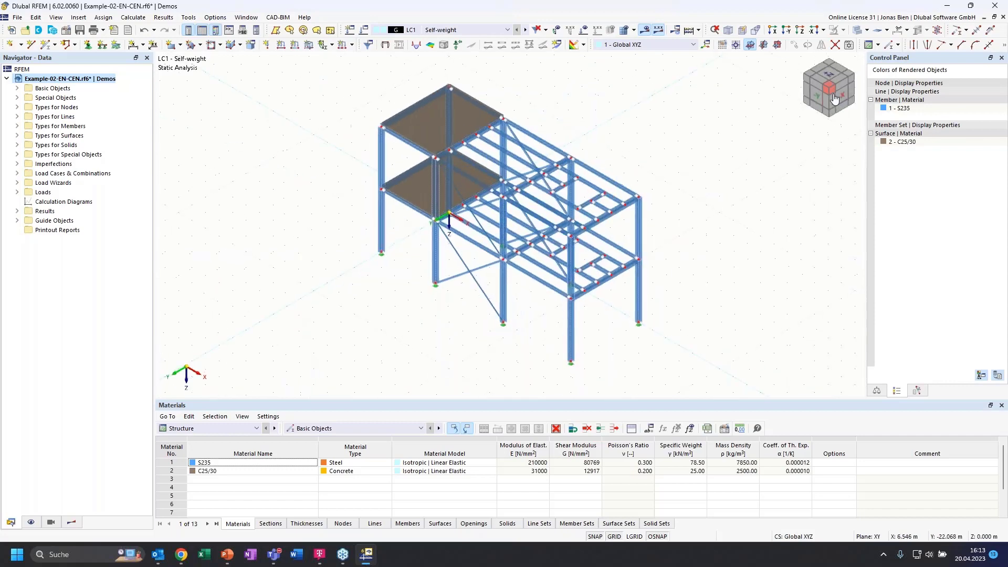
{"action": "left_click_drag", "start_coordinate": [825, 94], "coordinate": [859, 88]}
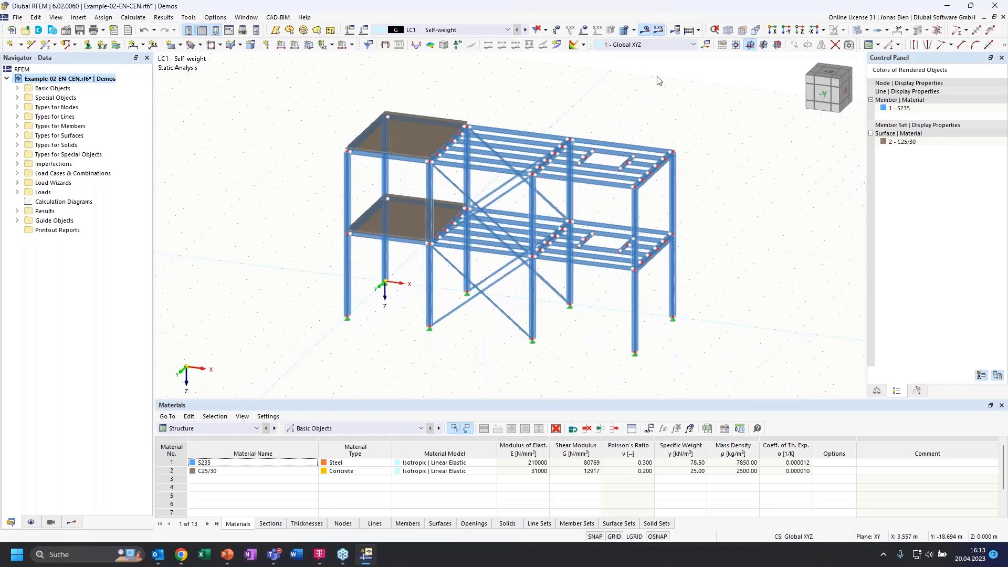
- Compare the wireframe and solid displays of the frame and return to the transparent solid display
{"action": "left_click", "coordinate": [857, 30]}
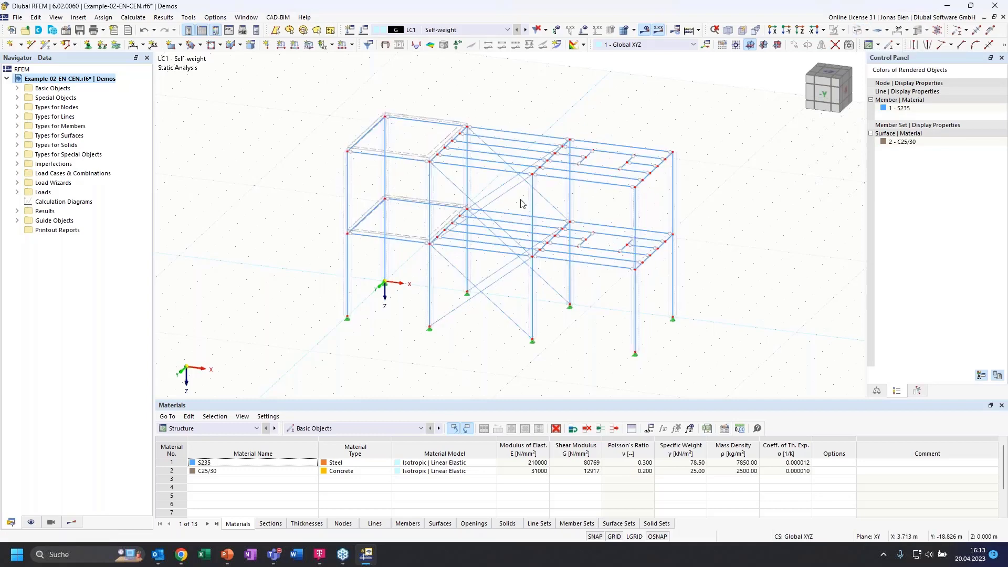
{"action": "scroll", "coordinate": [523, 205], "scroll_direction": "up", "scroll_amount": 3}
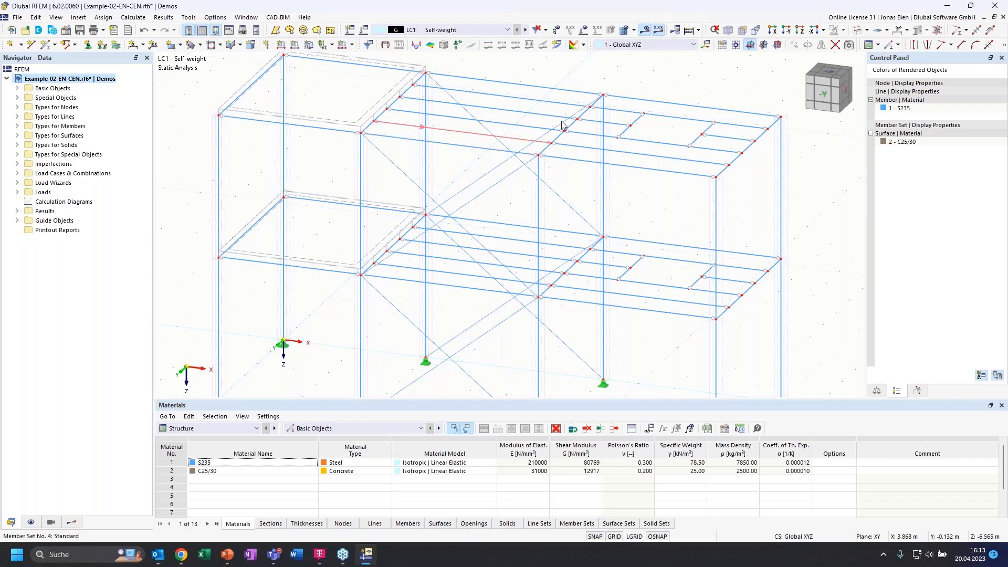
{"action": "left_click", "coordinate": [854, 32]}
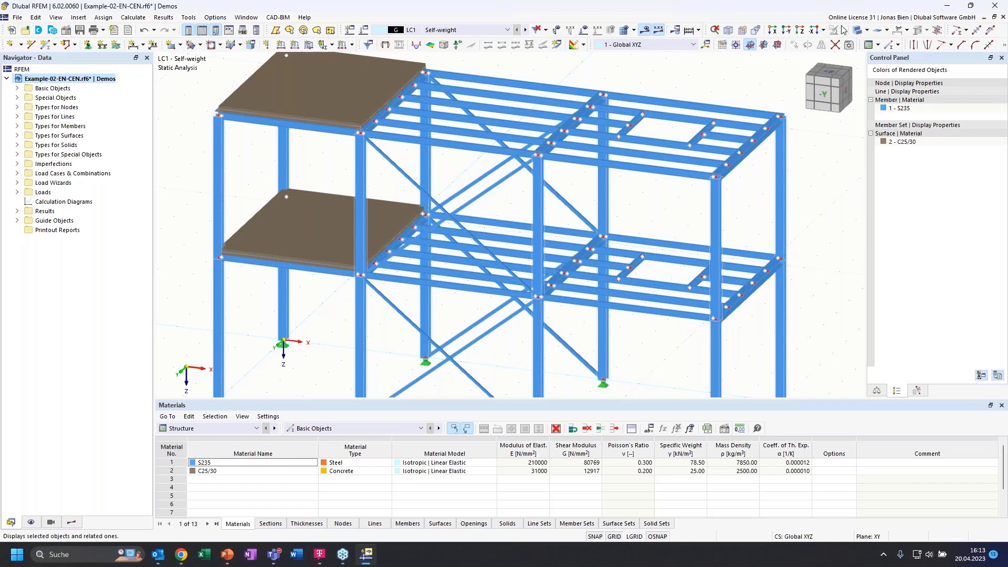
{"action": "left_click", "coordinate": [857, 31]}
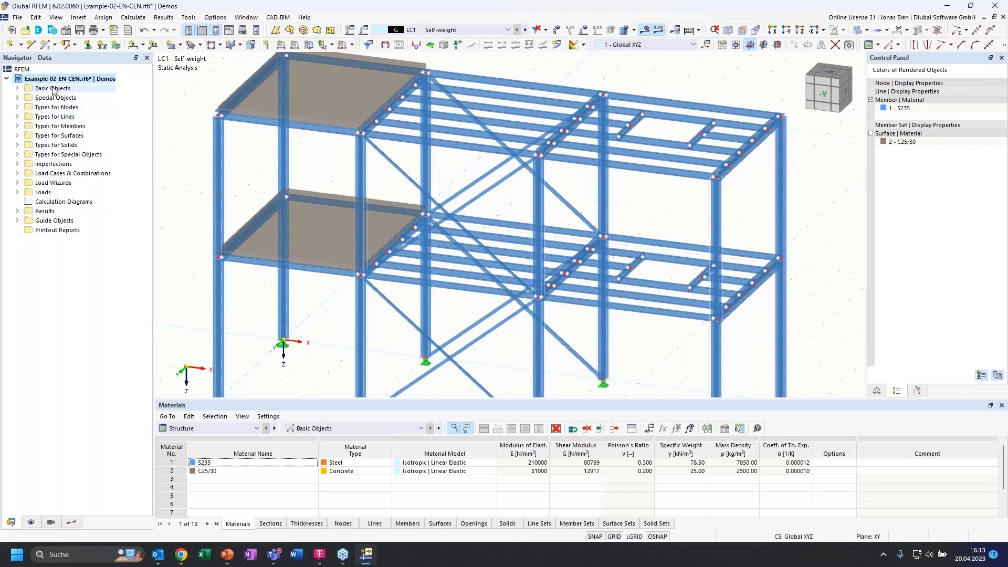
- List the materials, sections and nodes among the model's basic objects, and collapse the node list again
{"action": "left_click", "coordinate": [18, 89]}
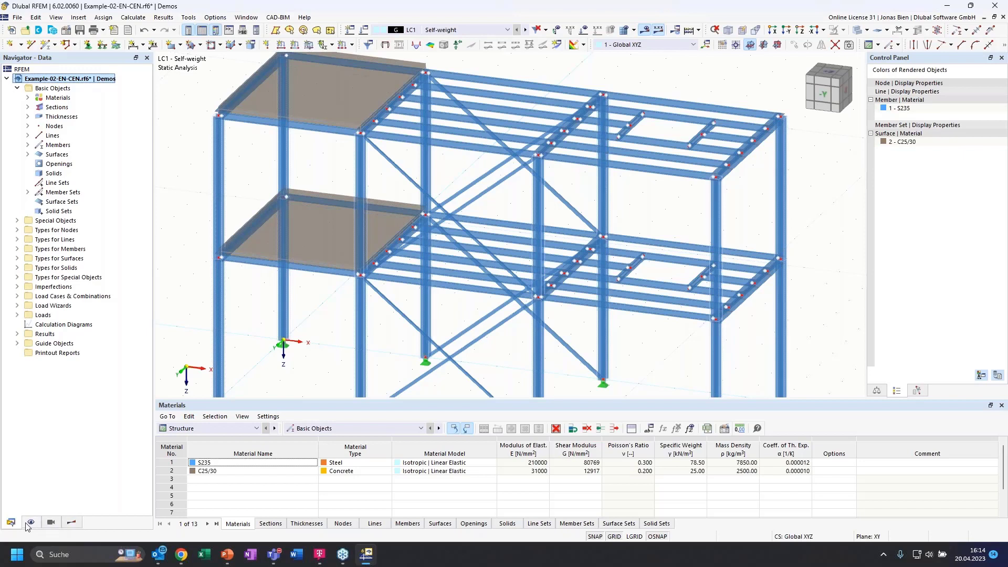
{"action": "left_click", "coordinate": [28, 98]}
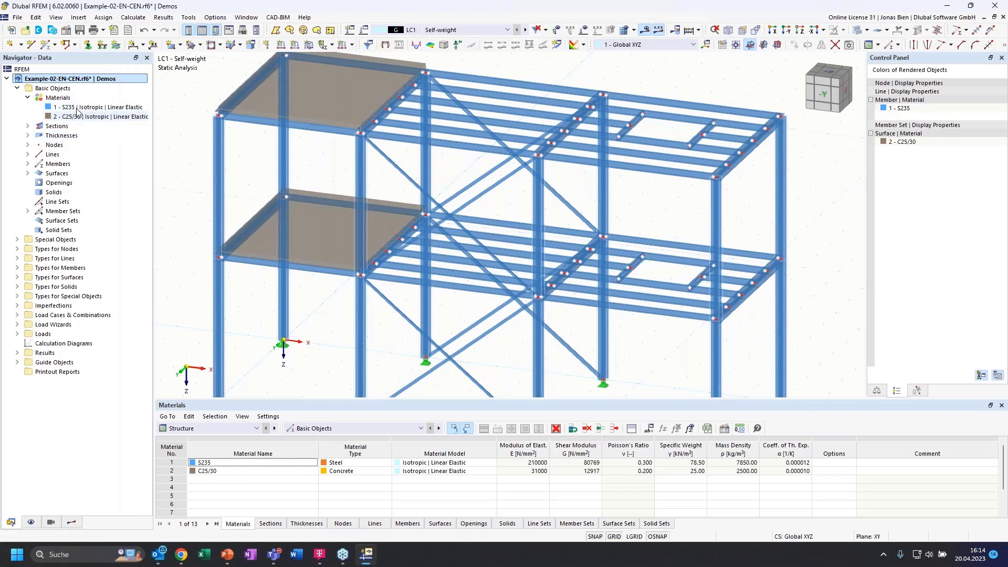
{"action": "left_click", "coordinate": [28, 127]}
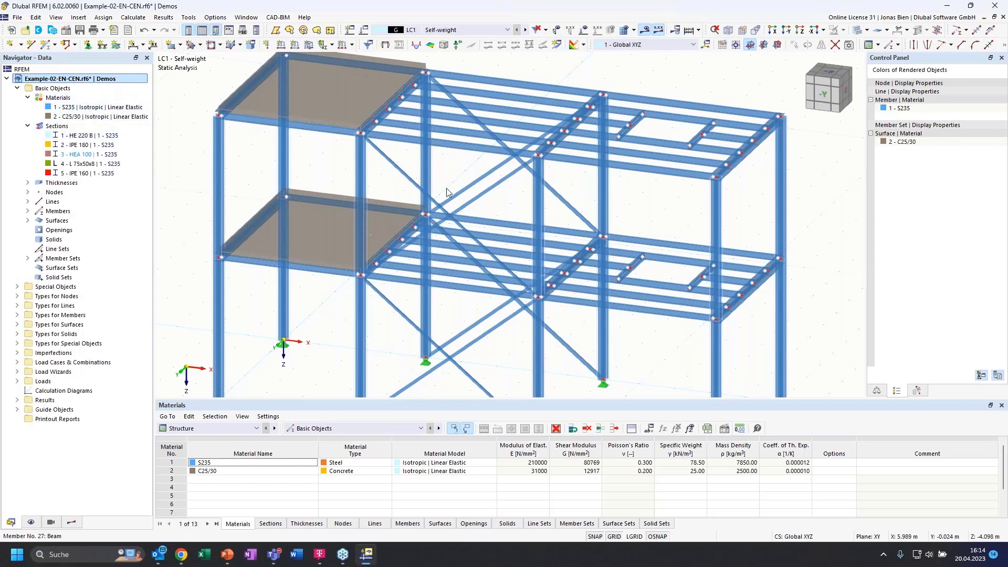
{"action": "scroll", "coordinate": [471, 184], "scroll_direction": "down", "scroll_amount": 1}
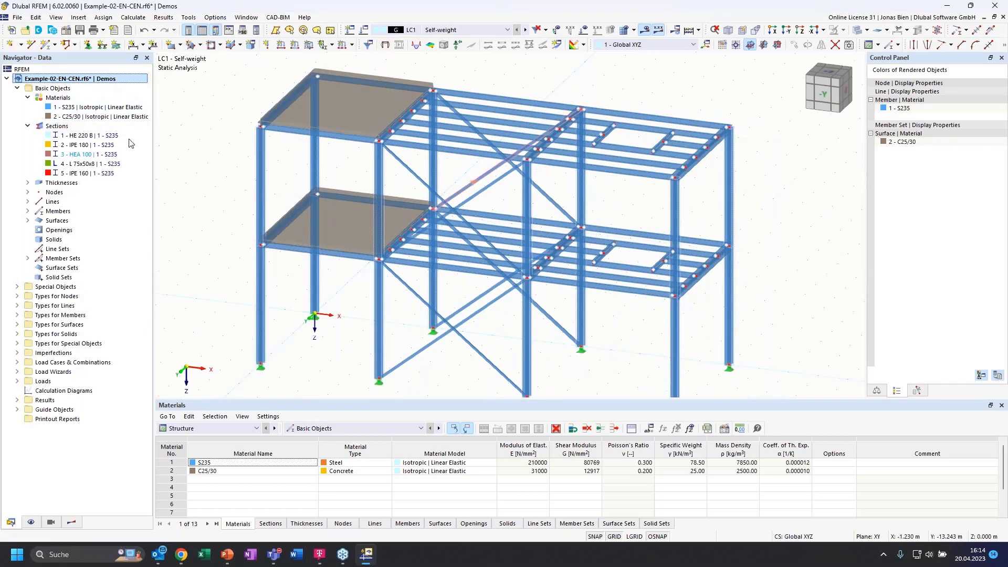
{"action": "left_click", "coordinate": [28, 192]}
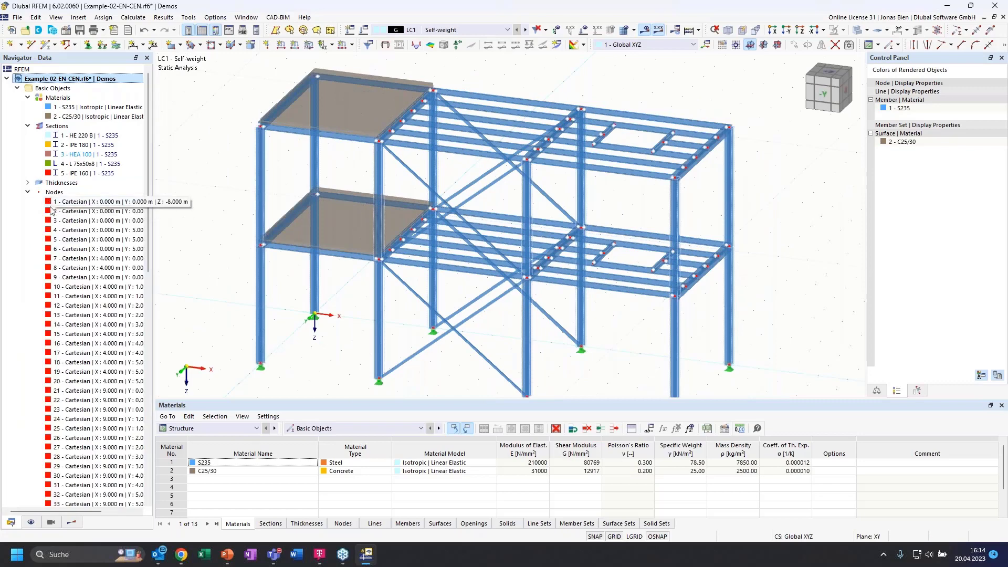
{"action": "left_click", "coordinate": [28, 192]}
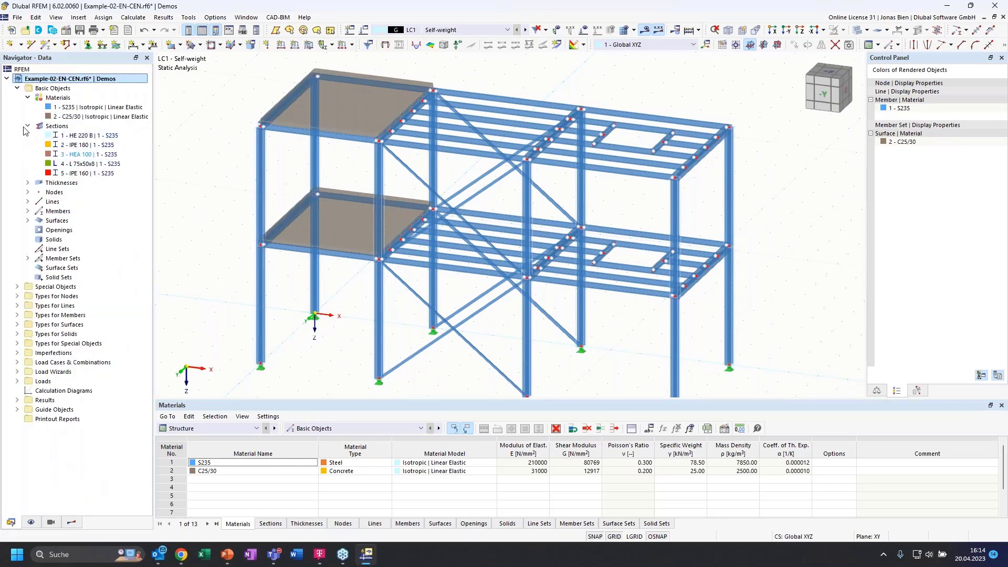
- Highlight the objects using materials S235 and C25/30 and section L 75x50x8, and collapse the material and section lists
{"action": "left_click", "coordinate": [74, 107]}
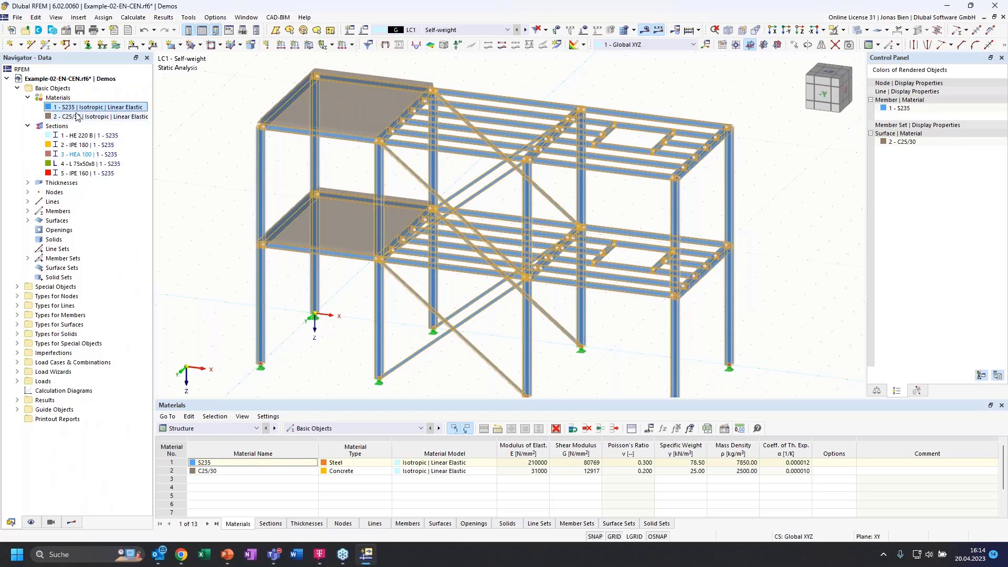
{"action": "left_click", "coordinate": [84, 117]}
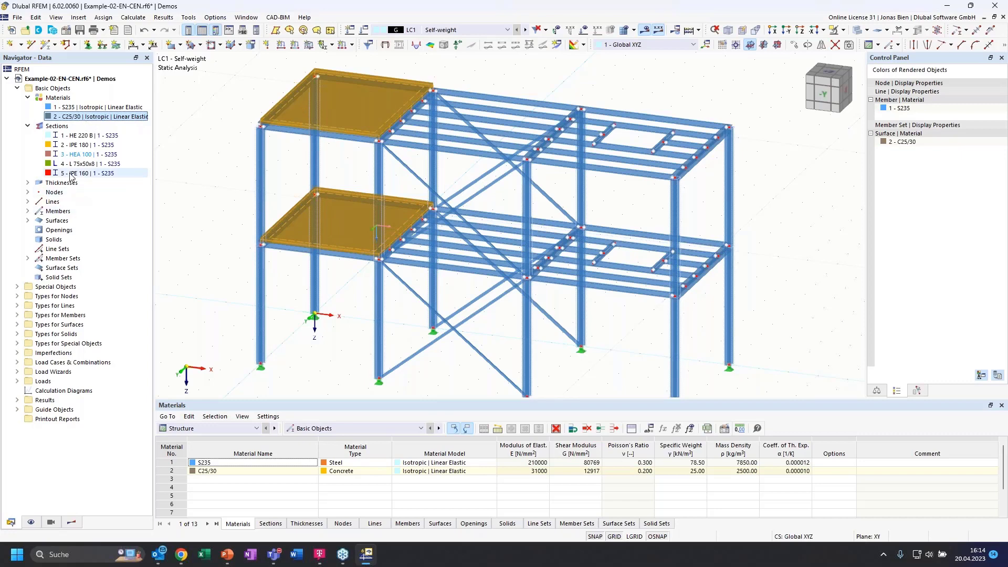
{"action": "left_click", "coordinate": [88, 165]}
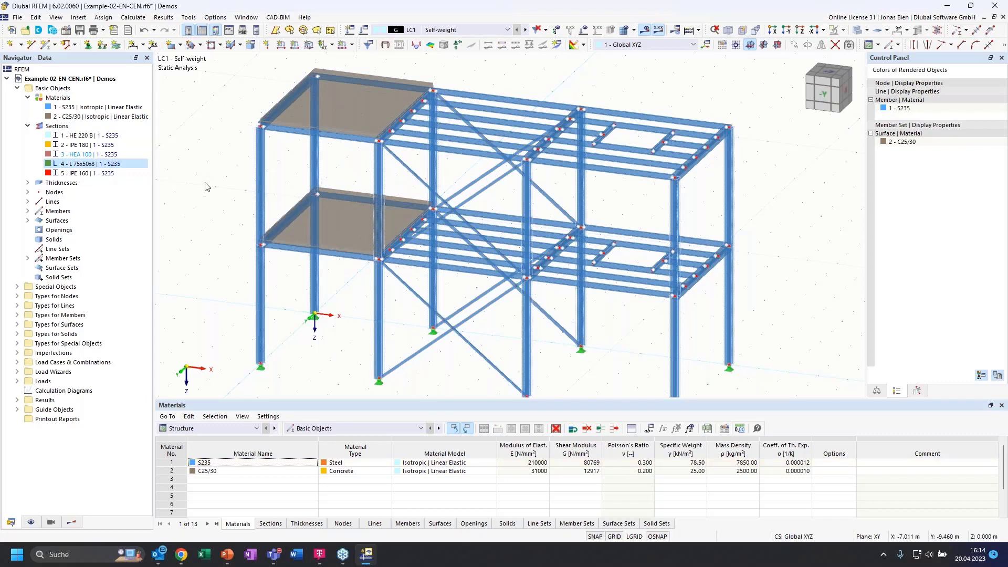
{"action": "left_click", "coordinate": [28, 97]}
{"action": "left_click", "coordinate": [27, 107]}
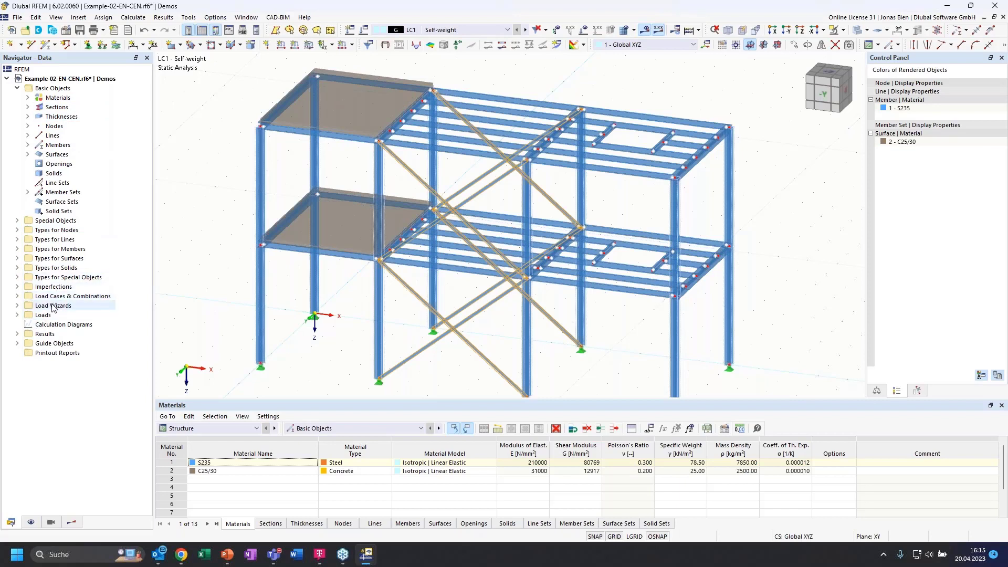
- Look through the load wizards, load cases and combinations, and imperfections in the model data, and collapse all data categories
{"action": "left_click", "coordinate": [18, 305]}
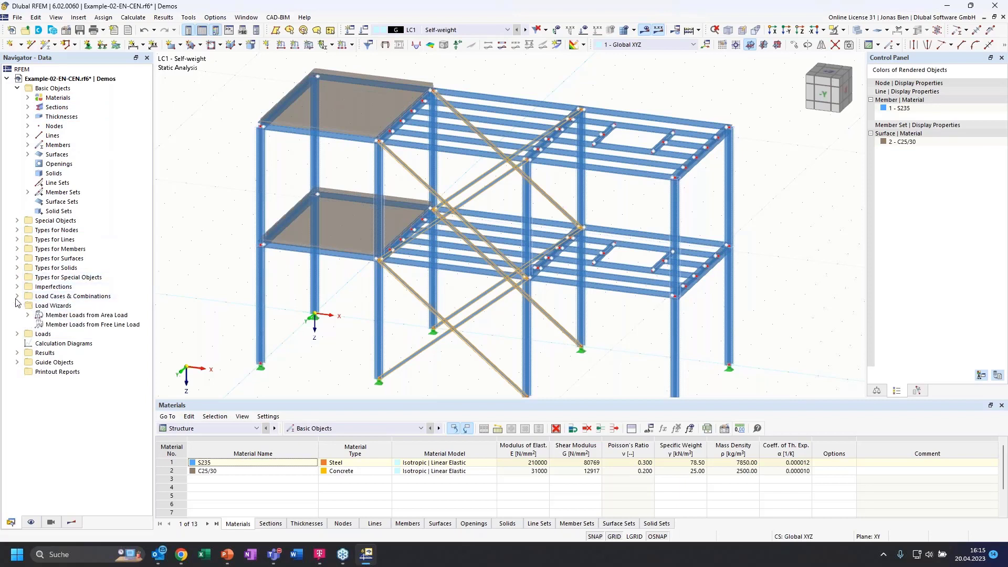
{"action": "left_click", "coordinate": [17, 306]}
{"action": "left_click", "coordinate": [17, 296]}
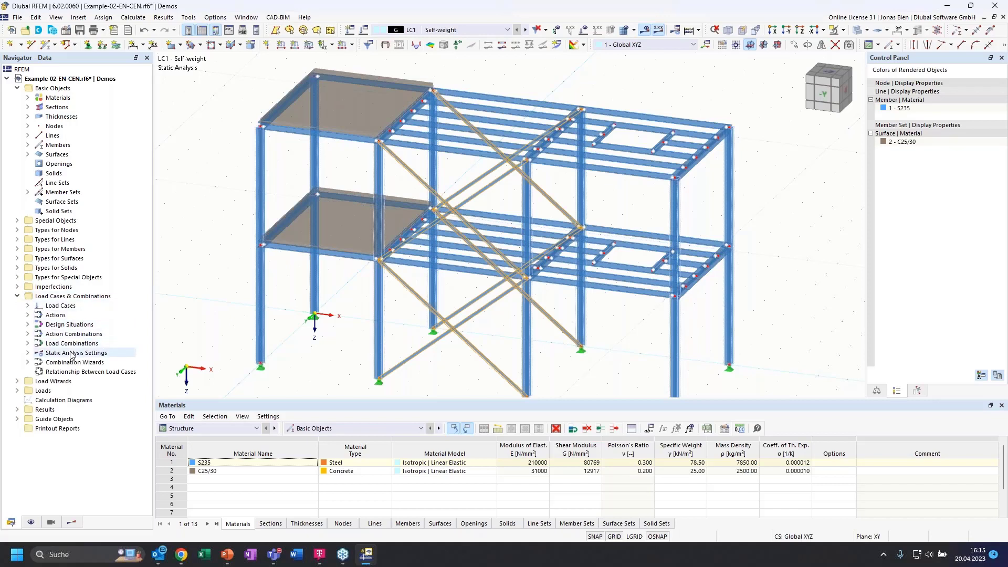
{"action": "left_click", "coordinate": [18, 286]}
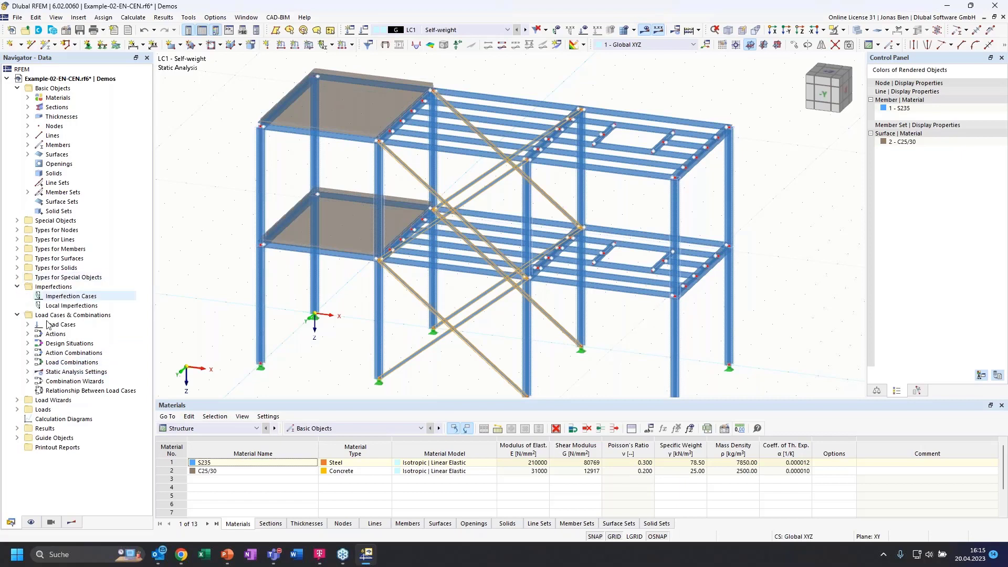
{"action": "left_click", "coordinate": [18, 287]}
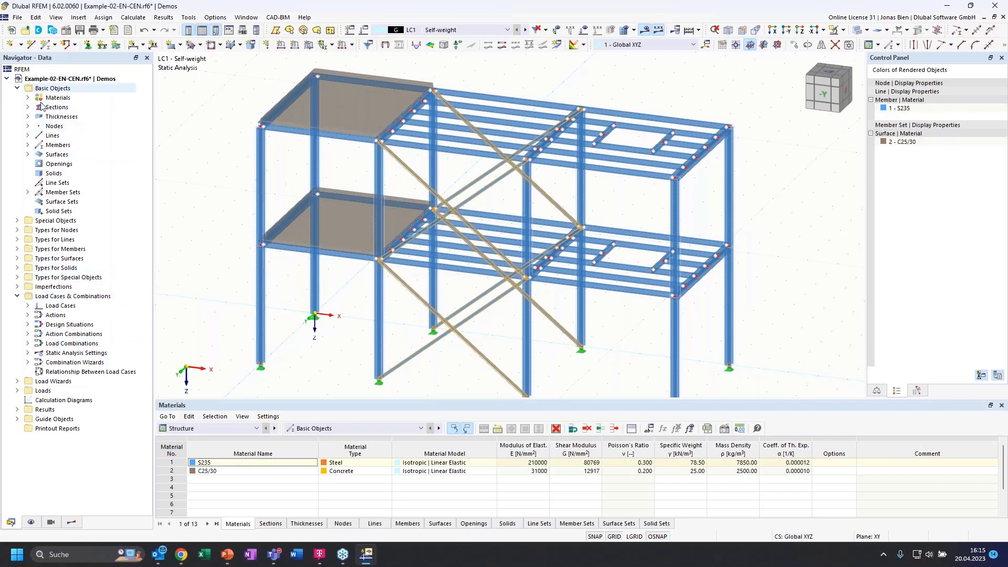
{"action": "left_click", "coordinate": [18, 296]}
{"action": "left_click", "coordinate": [17, 88]}
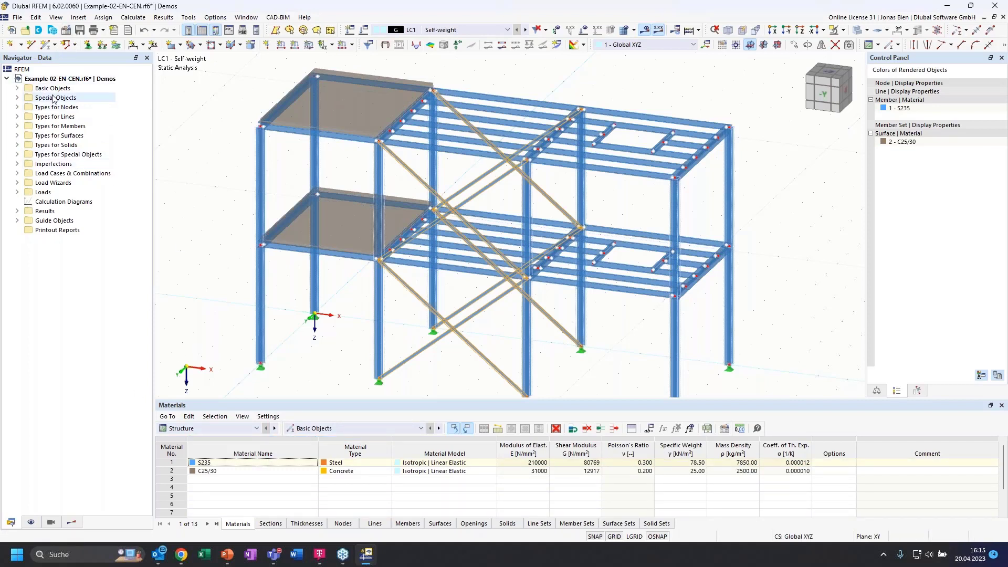
- Show the structure tables for Special Objects and return to those for Basic Objects
{"action": "left_click", "coordinate": [197, 427]}
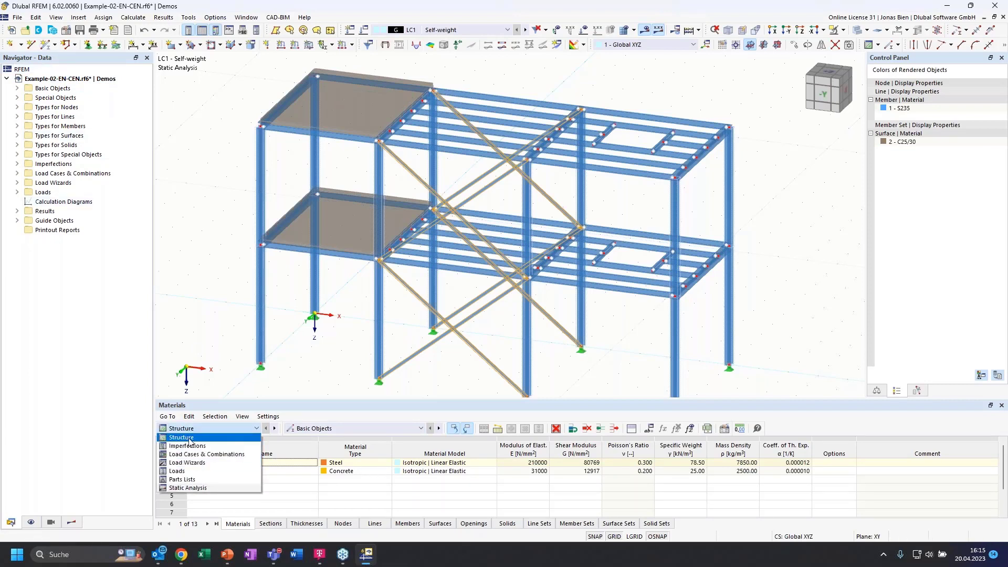
{"action": "left_click", "coordinate": [190, 439]}
{"action": "left_click", "coordinate": [310, 429]}
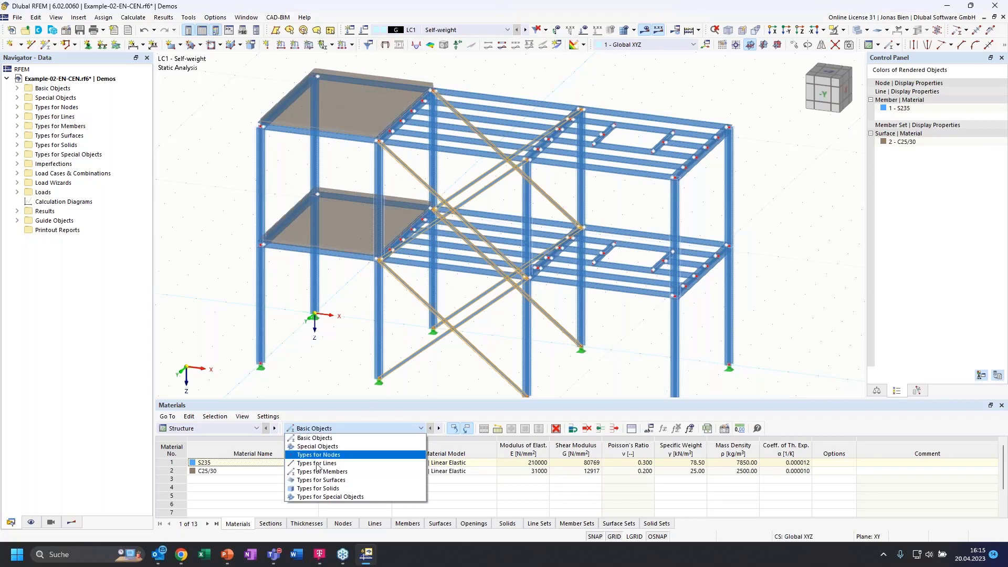
{"action": "left_click", "coordinate": [317, 446]}
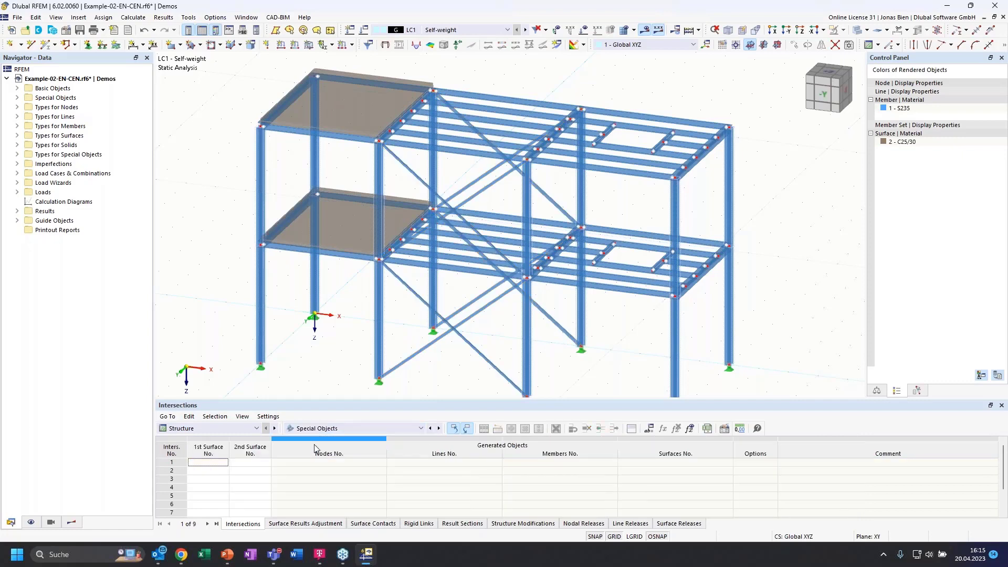
{"action": "left_click", "coordinate": [329, 429]}
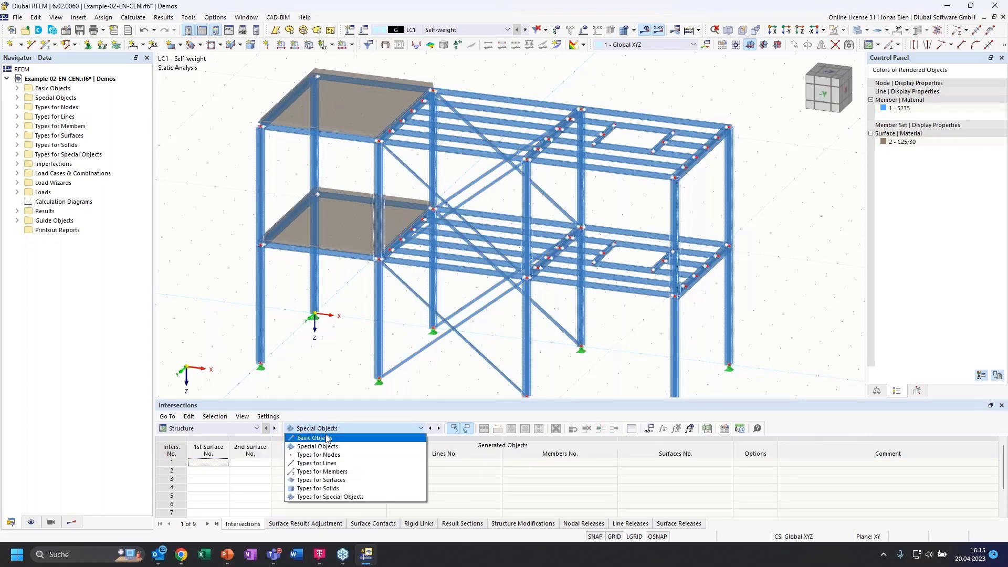
{"action": "left_click", "coordinate": [327, 438]}
- Look through the Sections, Thicknesses, Nodes and Members tables of the basic objects
{"action": "left_click", "coordinate": [271, 523]}
{"action": "left_click", "coordinate": [307, 524]}
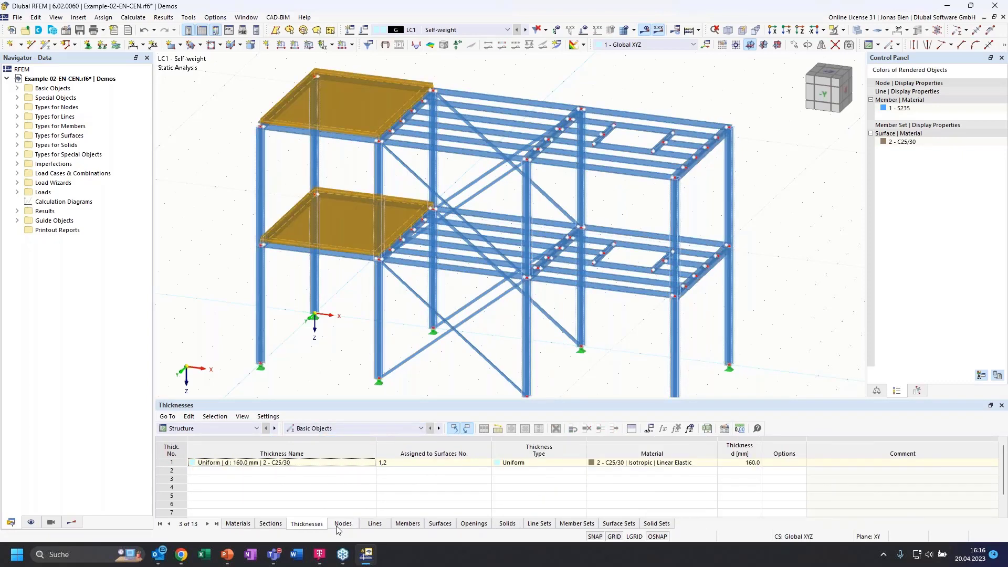
{"action": "left_click", "coordinate": [343, 524]}
{"action": "left_click", "coordinate": [408, 524]}
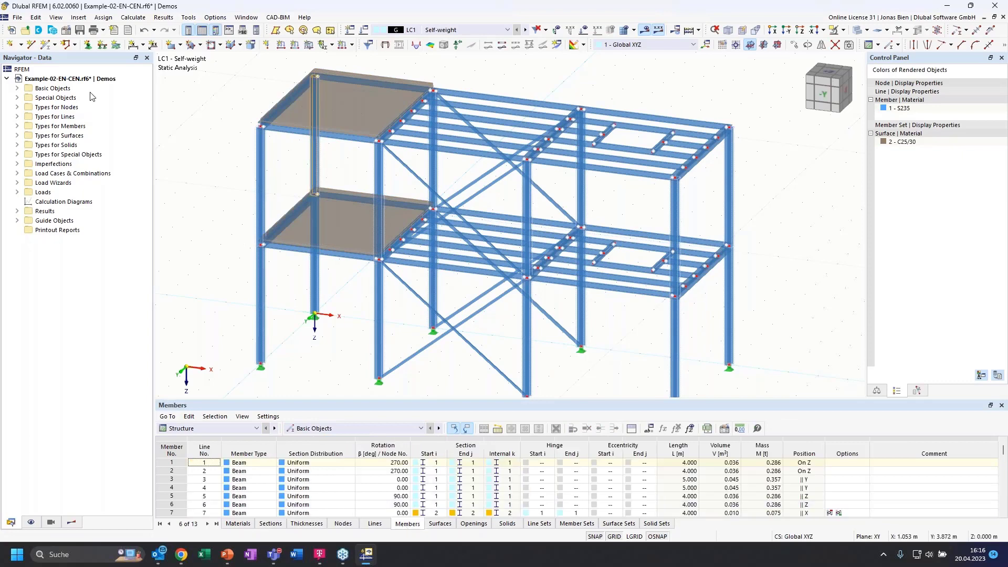
- Highlight the L 75x50x8 bracing members from the model data, view the thicknesses, and collapse both lists
{"action": "left_click", "coordinate": [17, 88]}
{"action": "left_click", "coordinate": [28, 107]}
{"action": "left_click", "coordinate": [27, 164]}
{"action": "left_click", "coordinate": [86, 145]}
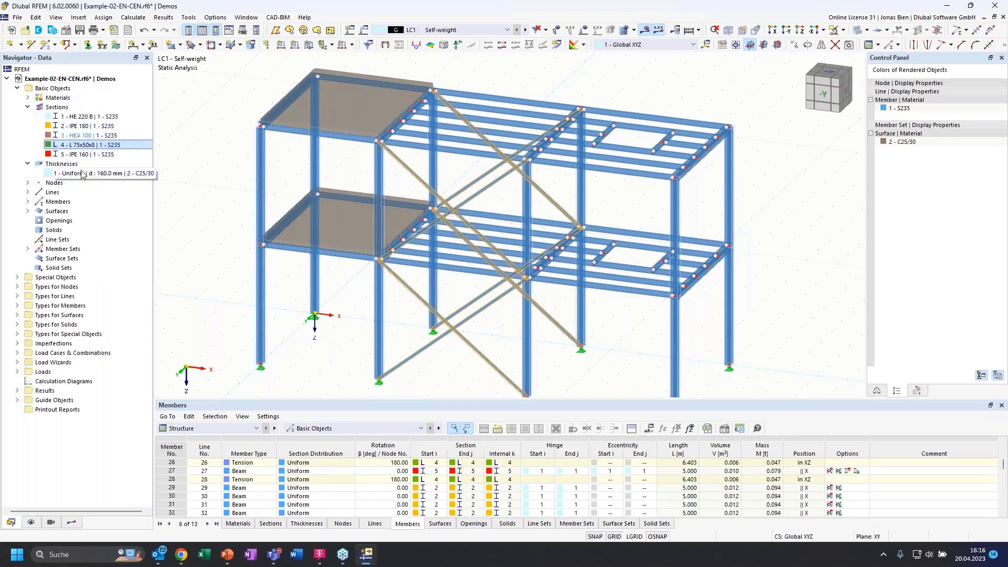
{"action": "left_click", "coordinate": [28, 164]}
{"action": "left_click", "coordinate": [28, 107]}
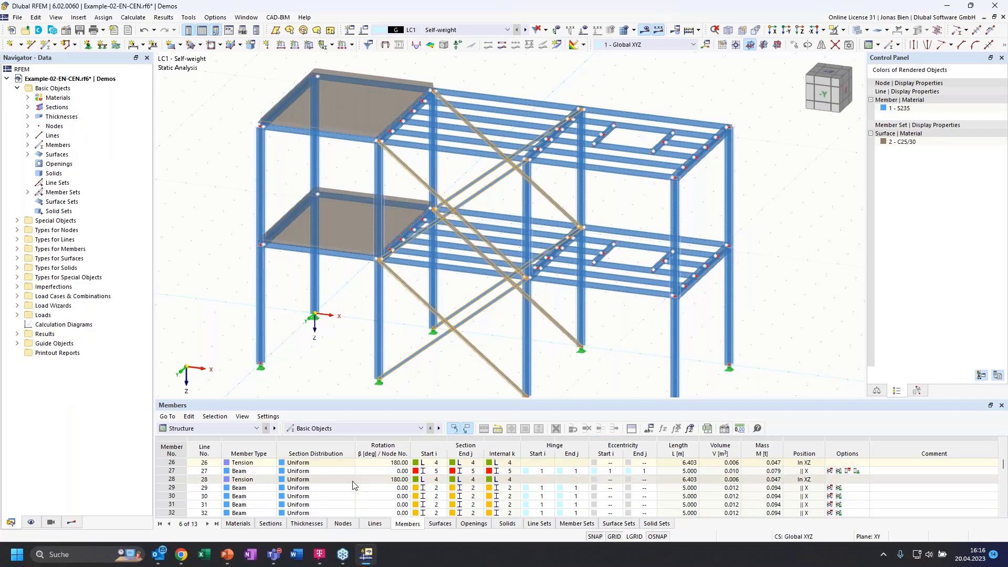
- Return to the first row of the Members table and inspect the node coordinates in the Nodes table
{"action": "scroll", "coordinate": [373, 472], "scroll_direction": "up", "scroll_amount": 8}
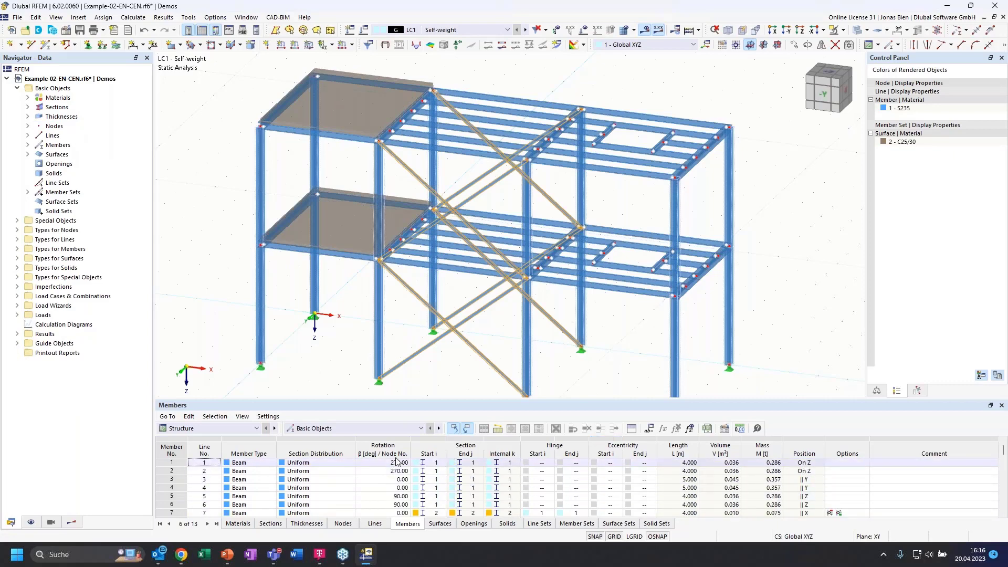
{"action": "scroll", "coordinate": [391, 473], "scroll_direction": "up", "scroll_amount": 1}
{"action": "left_click", "coordinate": [346, 428]}
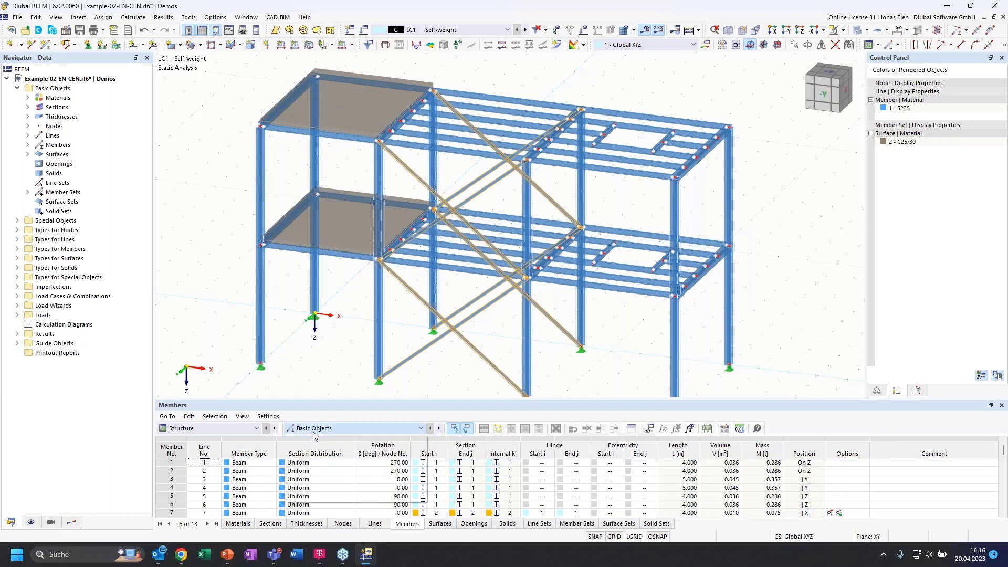
{"action": "left_click", "coordinate": [325, 438]}
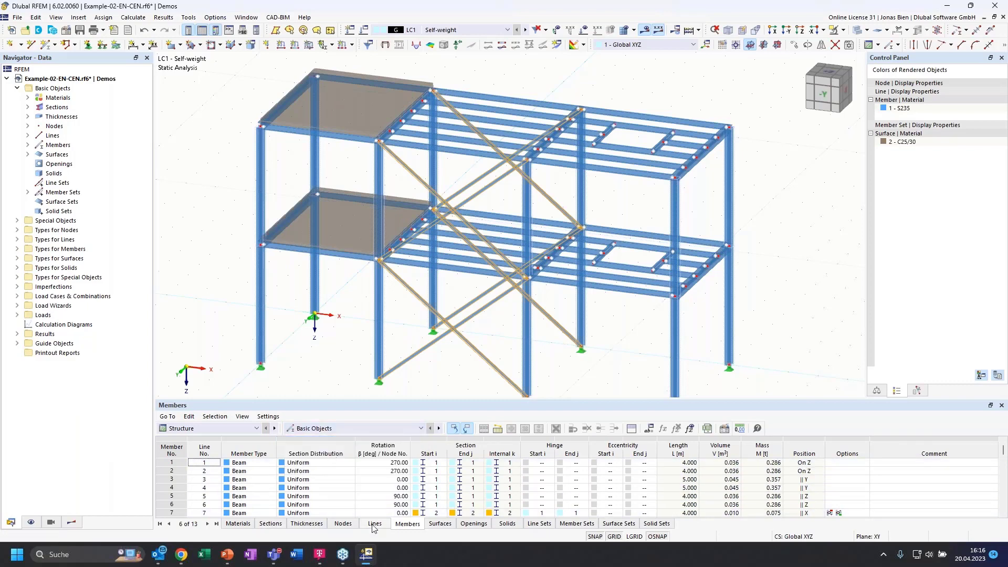
{"action": "left_click", "coordinate": [351, 524]}
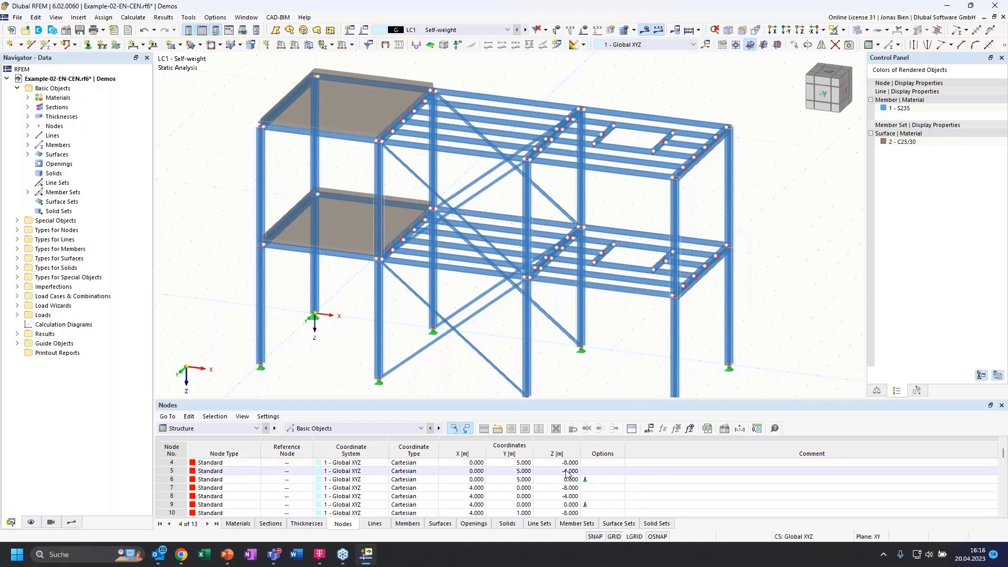
{"action": "scroll", "coordinate": [567, 478], "scroll_direction": "down", "scroll_amount": 1}
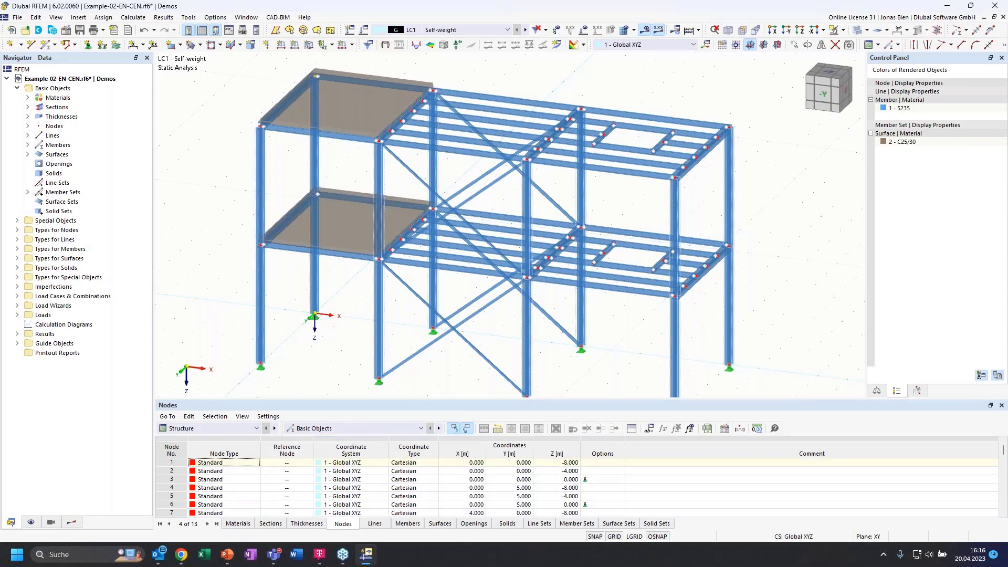
- Bring up the navigator's display settings and look through the categories for model, loads, mesh, guide objects and numbering
{"action": "left_click", "coordinate": [32, 523]}
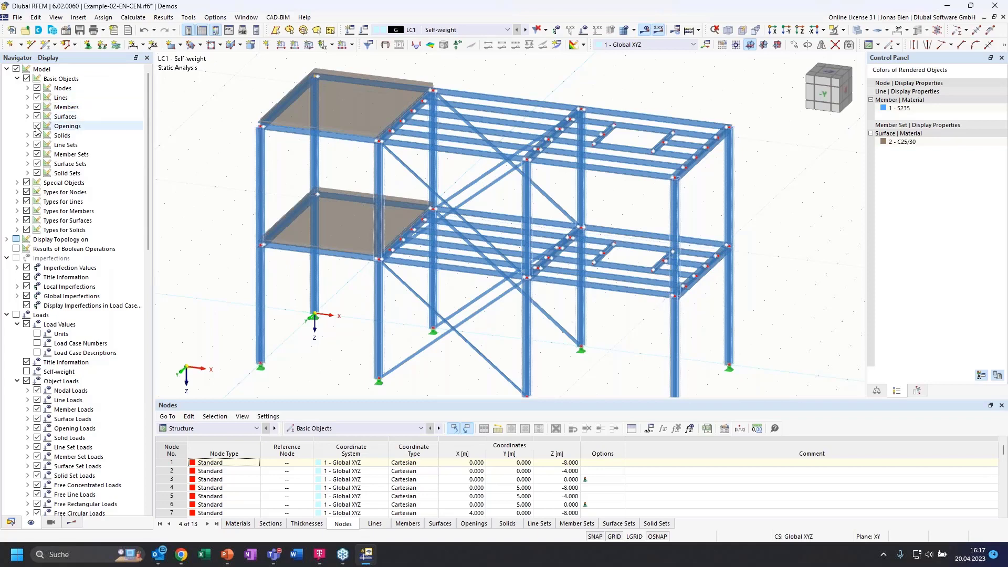
{"action": "scroll", "coordinate": [103, 362], "scroll_direction": "down", "scroll_amount": 4}
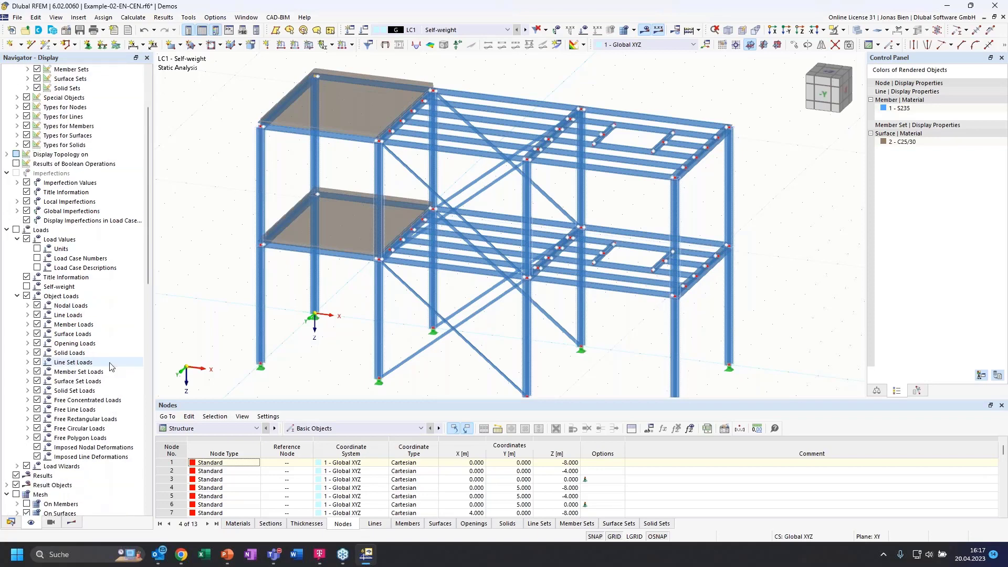
{"action": "scroll", "coordinate": [104, 361], "scroll_direction": "down", "scroll_amount": 4}
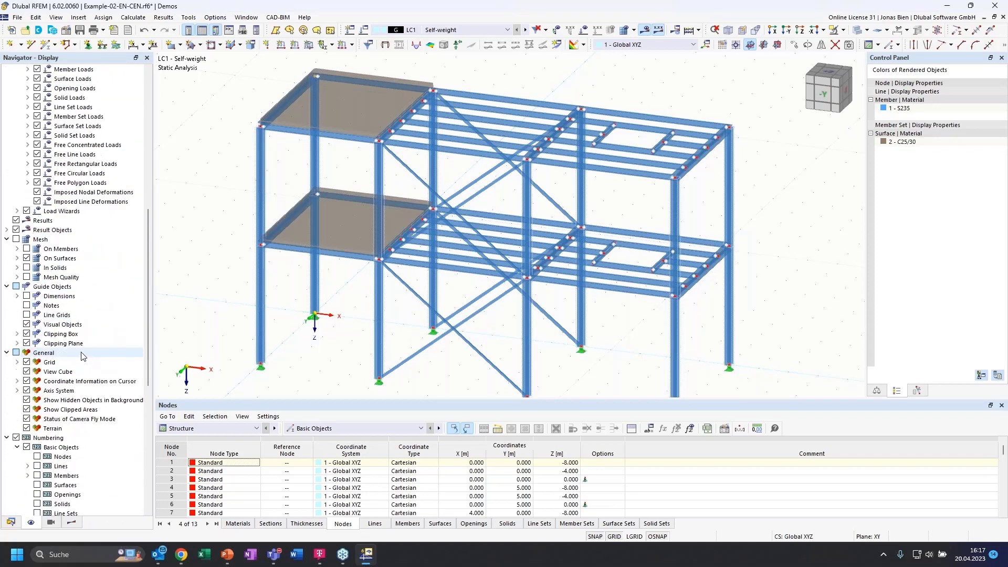
{"action": "scroll", "coordinate": [61, 190], "scroll_direction": "up", "scroll_amount": 8}
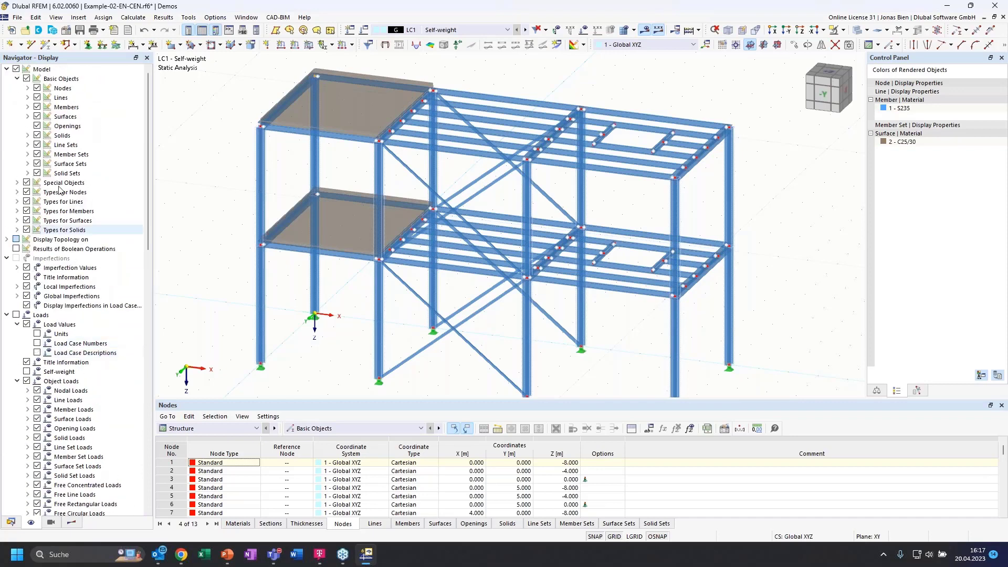
- Hide the members and show them again, and do the same with the nodes
{"action": "left_click", "coordinate": [37, 107]}
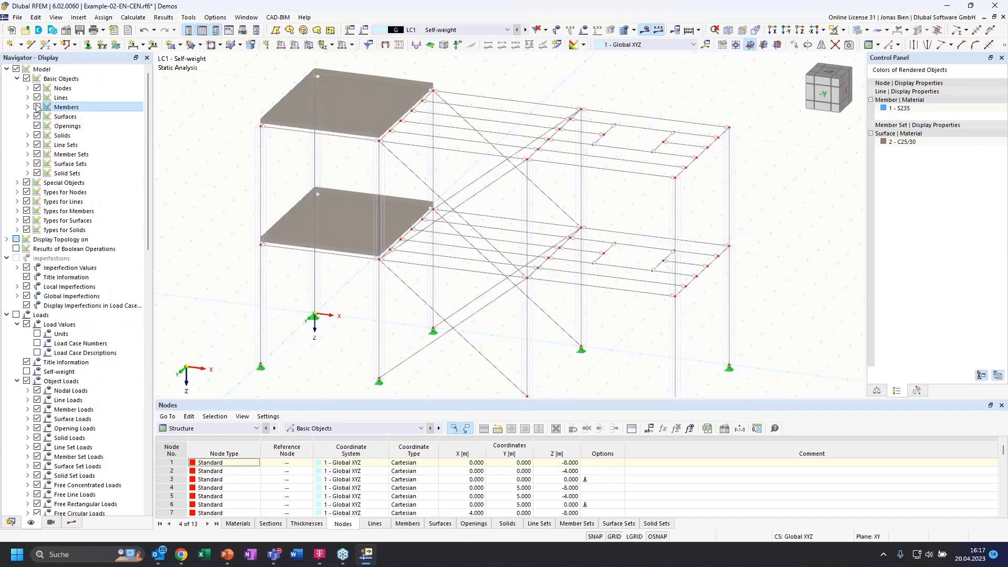
{"action": "left_click", "coordinate": [37, 107]}
{"action": "left_click", "coordinate": [37, 88]}
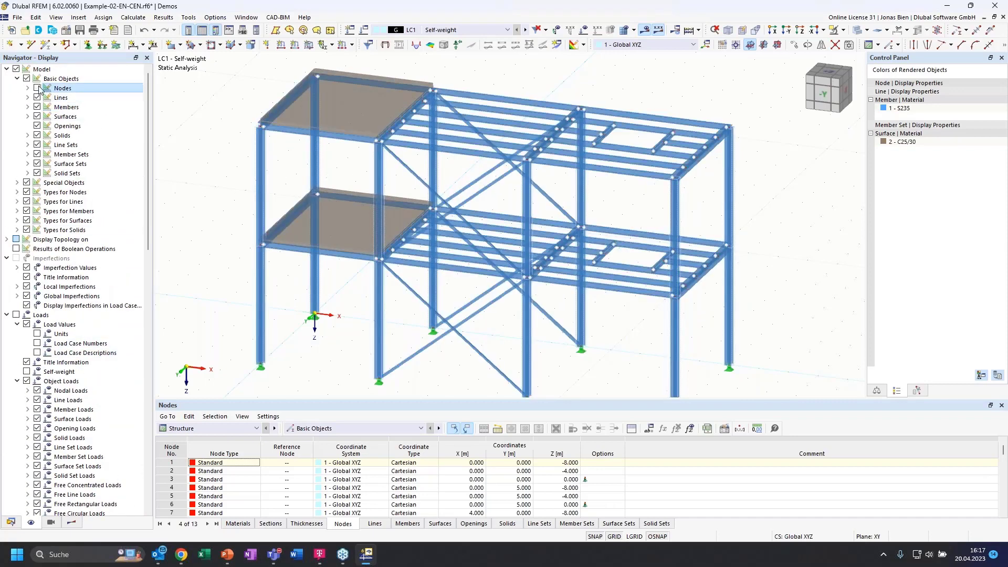
{"action": "left_click", "coordinate": [37, 88]}
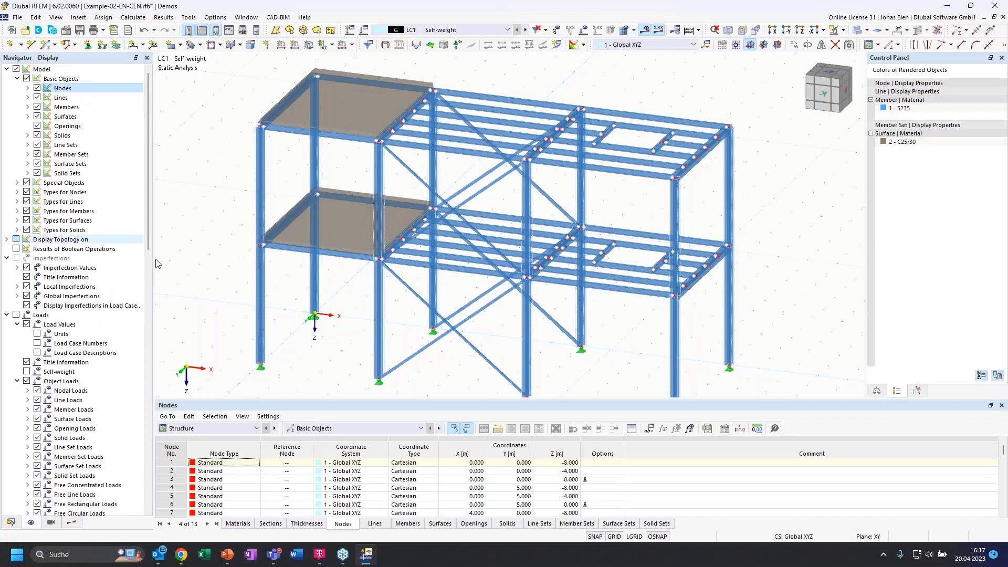
- Look through the detailed display options for members, including Member Axis Systems x, u, v, and the remaining display categories
{"action": "left_click", "coordinate": [28, 107]}
{"action": "left_click", "coordinate": [37, 154]}
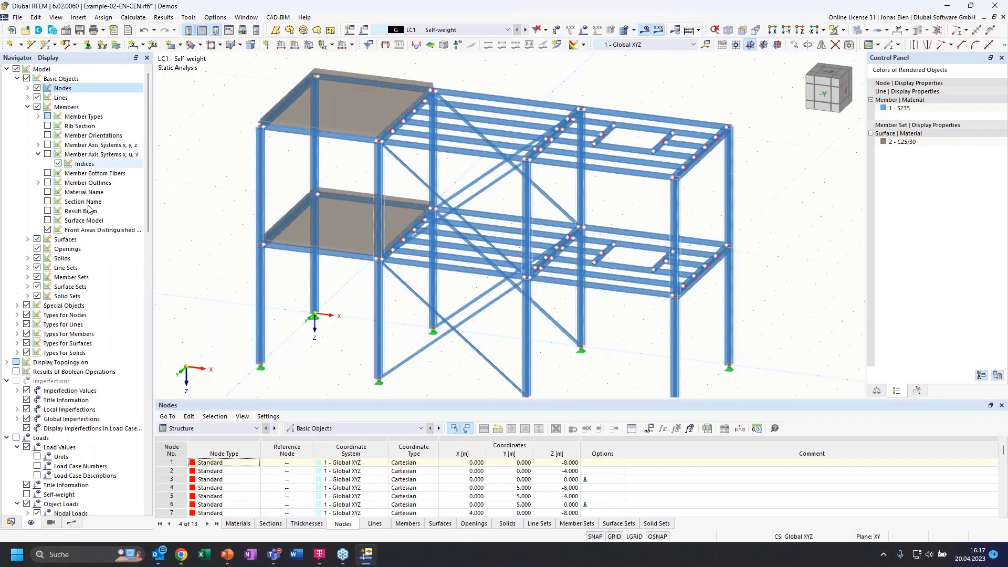
{"action": "left_click", "coordinate": [28, 107]}
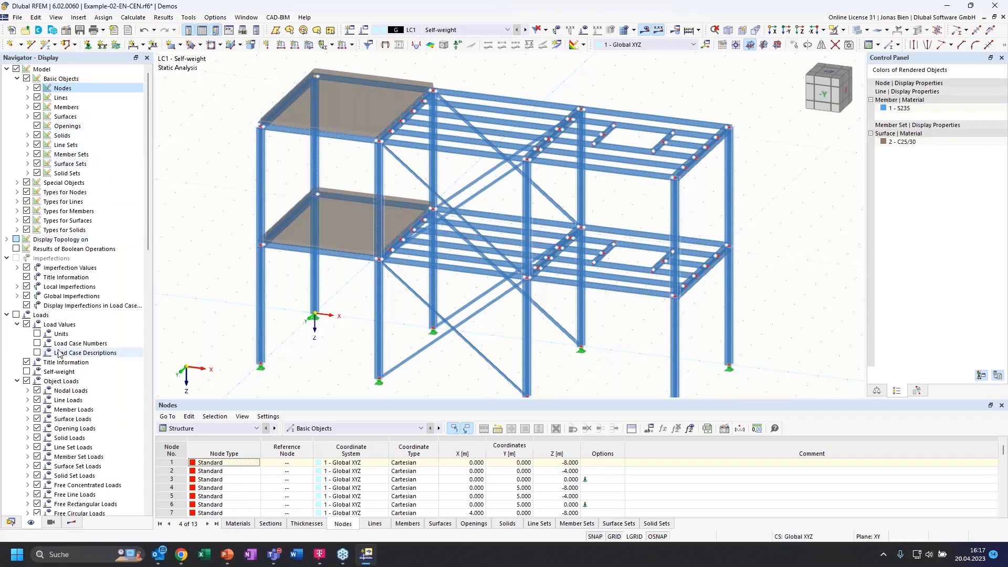
{"action": "scroll", "coordinate": [59, 362], "scroll_direction": "down", "scroll_amount": 8}
{"action": "scroll", "coordinate": [59, 418], "scroll_direction": "up", "scroll_amount": 8}
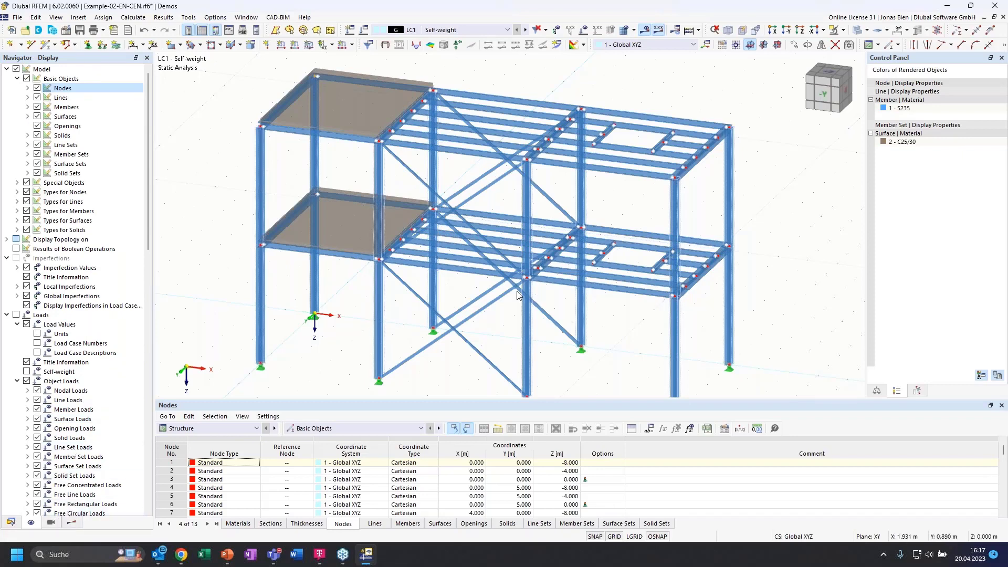
- Bring up the navigator's user-defined views and visibility settings and inspect the whole frame
{"action": "middle_click_drag", "start_coordinate": [633, 324], "coordinate": [597, 324], "text": "ctrl"}
{"action": "scroll", "coordinate": [515, 239], "scroll_direction": "down", "scroll_amount": 1}
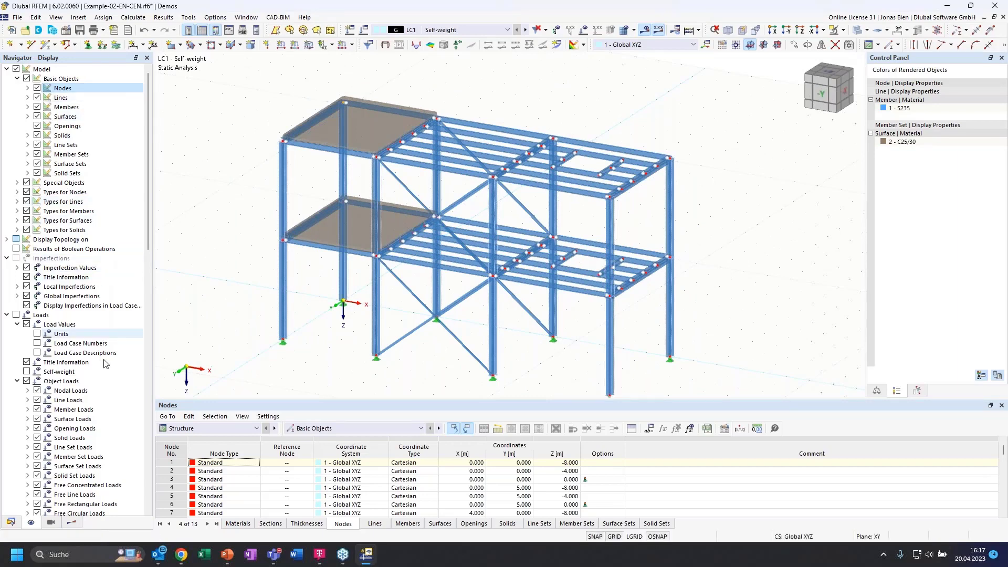
{"action": "left_click", "coordinate": [59, 522]}
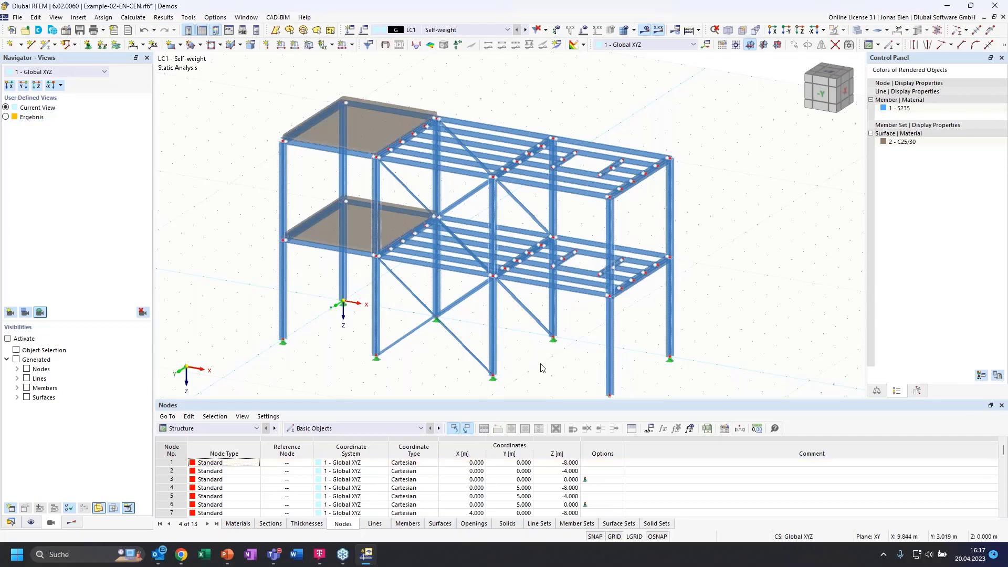
{"action": "middle_click_drag", "start_coordinate": [542, 367], "coordinate": [486, 312], "text": "ctrl"}
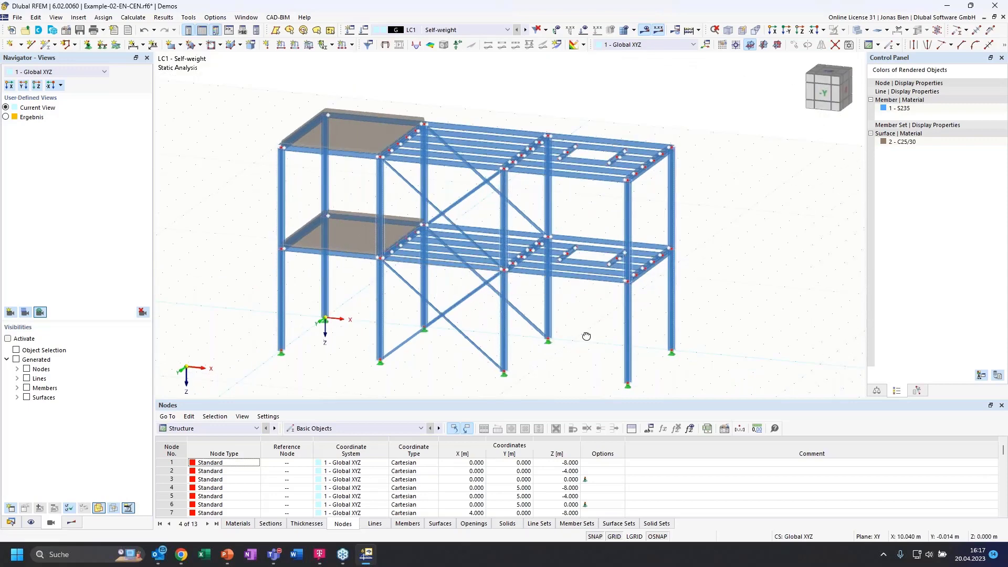
{"action": "middle_click_drag", "start_coordinate": [462, 286], "coordinate": [468, 198], "text": "ctrl"}
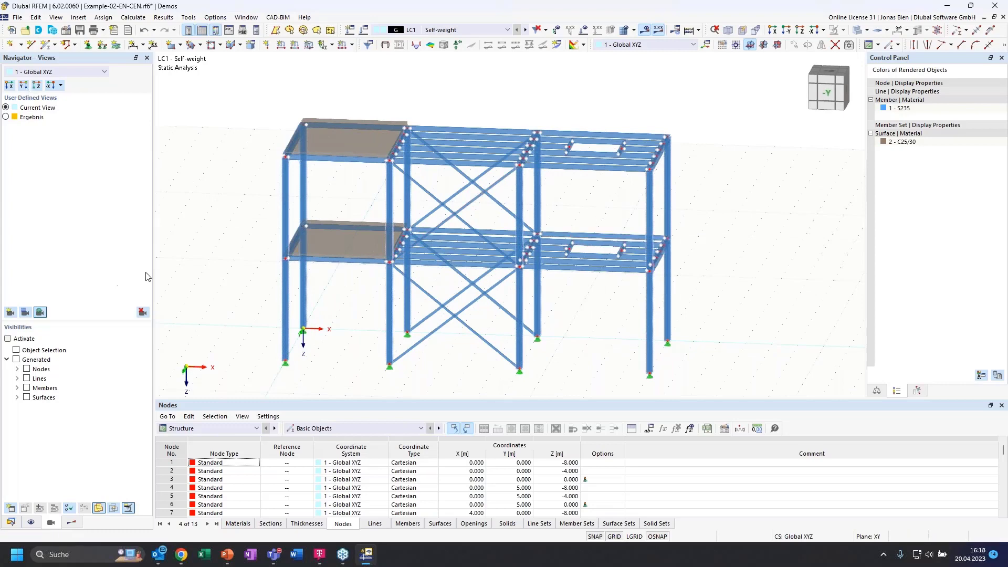
{"action": "middle_click_drag", "start_coordinate": [592, 212], "coordinate": [580, 224], "text": "ctrl"}
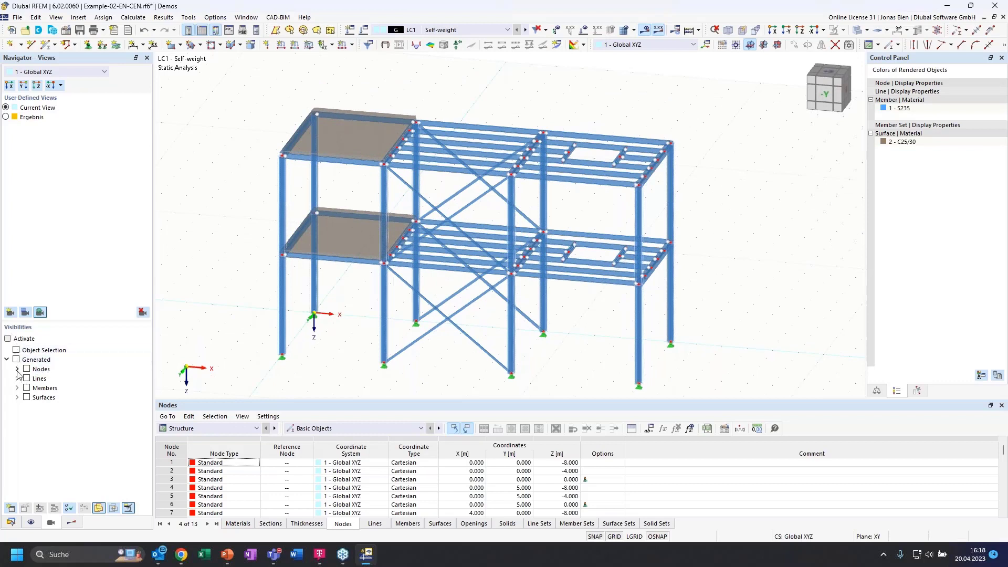
- Restrict the model's visibility to members with section 1 - HE 220 B
{"action": "left_click", "coordinate": [18, 388]}
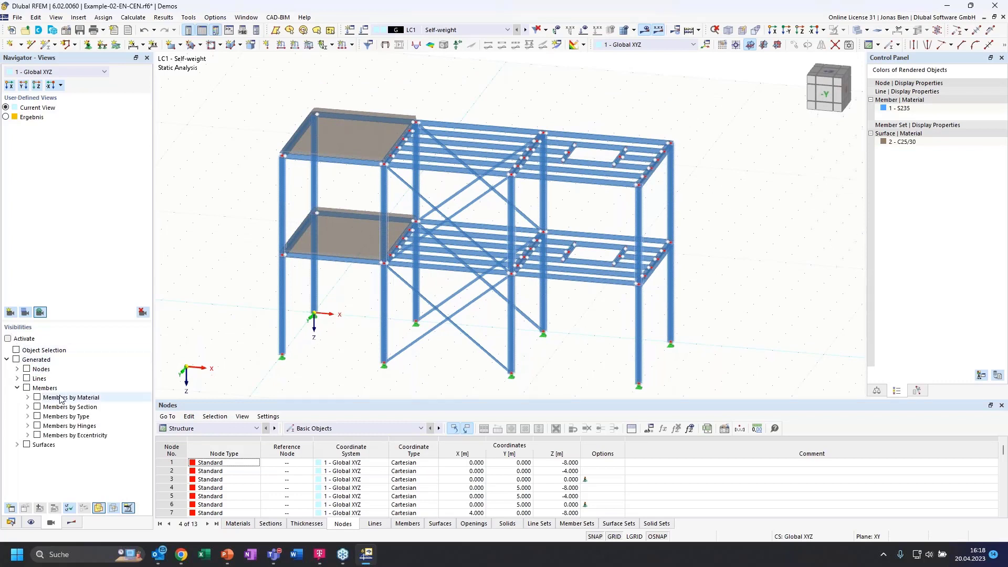
{"action": "left_click", "coordinate": [28, 408]}
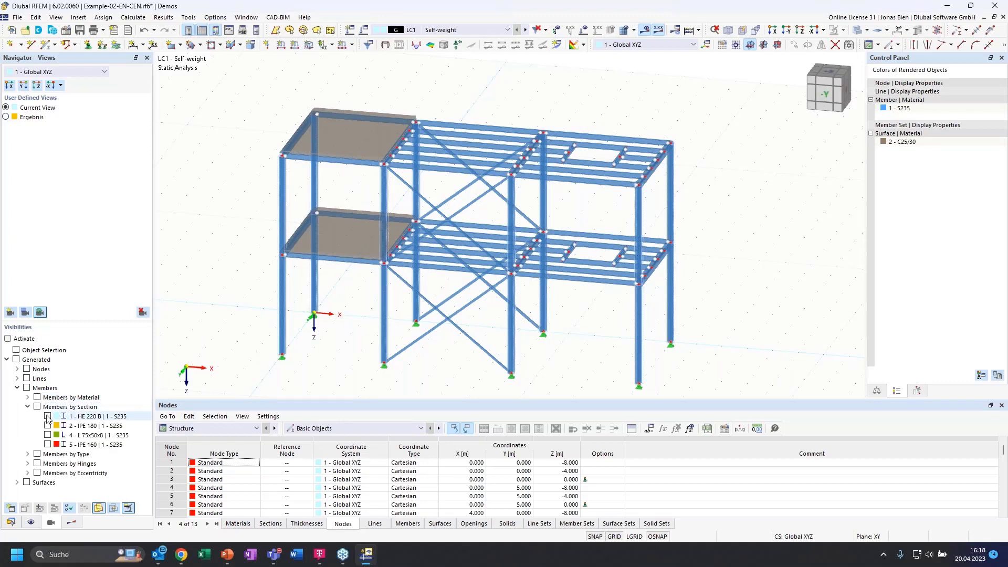
{"action": "left_click", "coordinate": [48, 417]}
{"action": "left_click", "coordinate": [48, 416]}
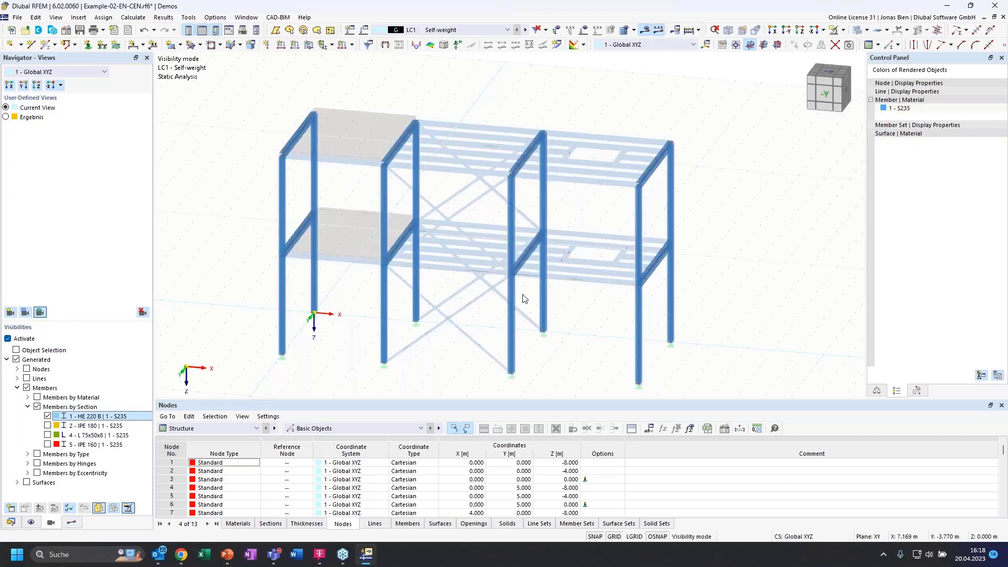
{"action": "middle_click_drag", "start_coordinate": [748, 245], "coordinate": [664, 241], "text": "ctrl"}
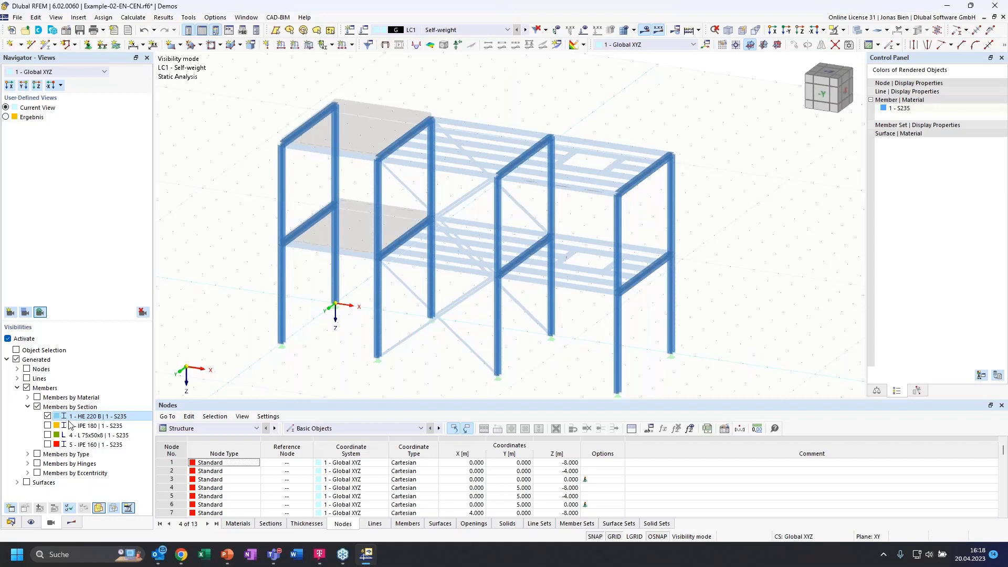
- Add the members of type Tension to the visible objects
{"action": "left_click", "coordinate": [28, 455]}
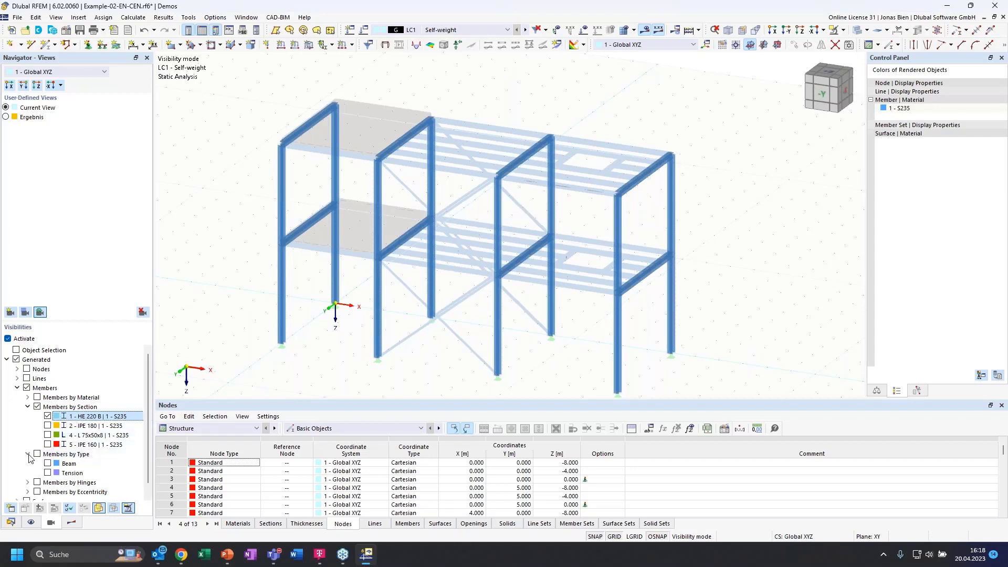
{"action": "left_click", "coordinate": [48, 473]}
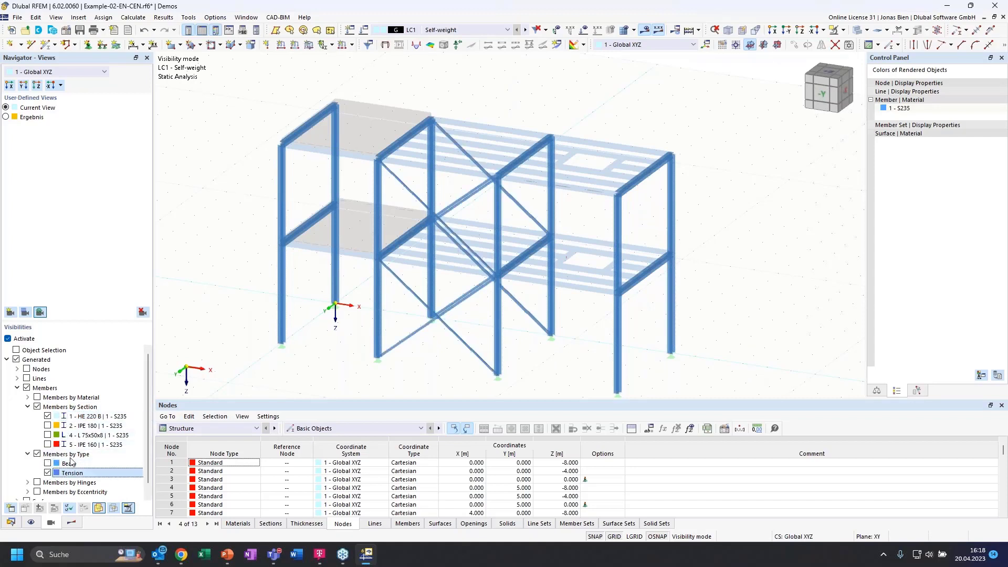
{"action": "middle_click_drag", "start_coordinate": [401, 279], "coordinate": [537, 259], "text": "ctrl"}
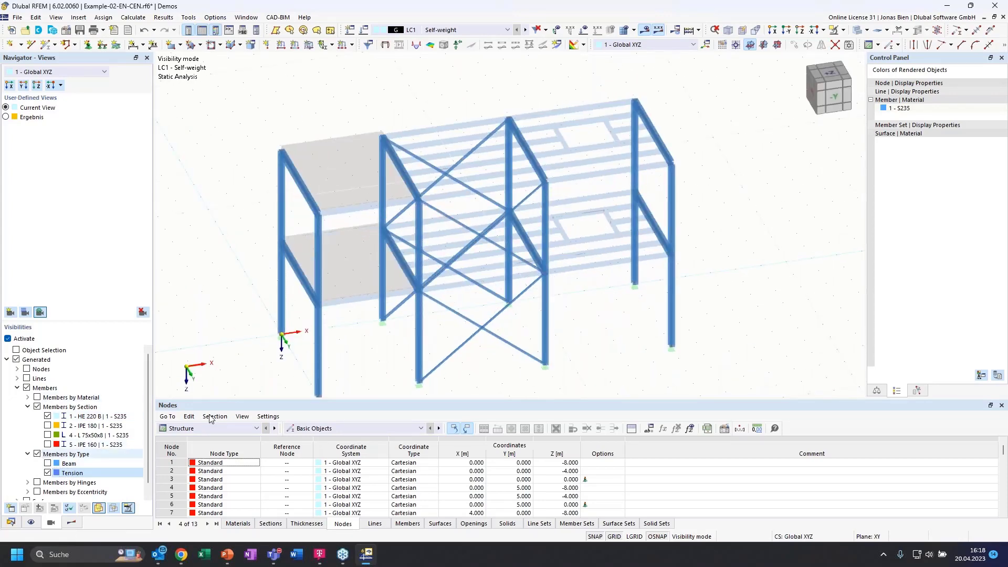
{"action": "middle_click_drag", "start_coordinate": [610, 223], "coordinate": [511, 112], "text": "ctrl"}
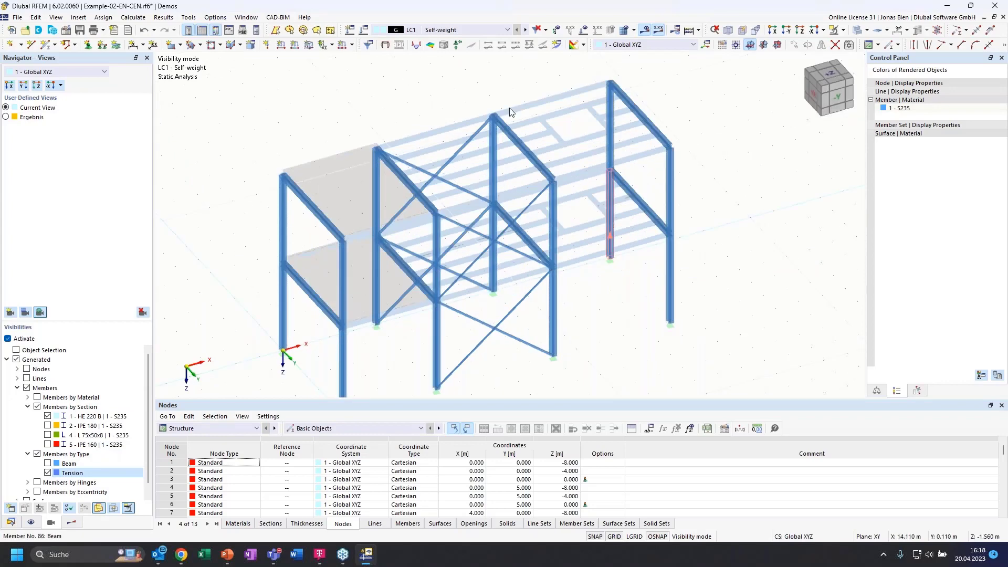
{"action": "scroll", "coordinate": [572, 231], "scroll_direction": "down", "scroll_amount": 1}
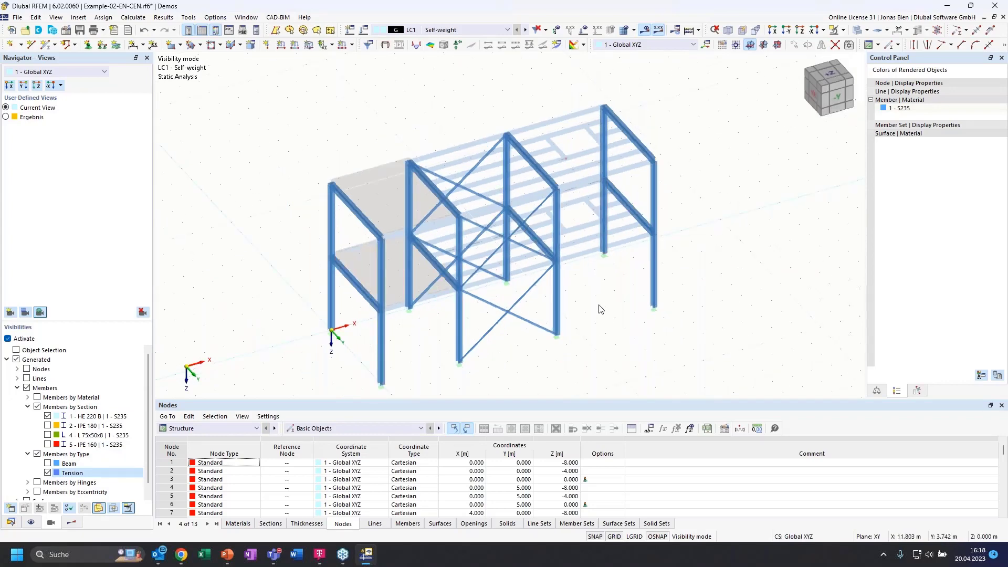
- Select all visible objects of the frame with a selection window and clear the selection
{"action": "middle_click_drag", "start_coordinate": [600, 308], "coordinate": [607, 282]}
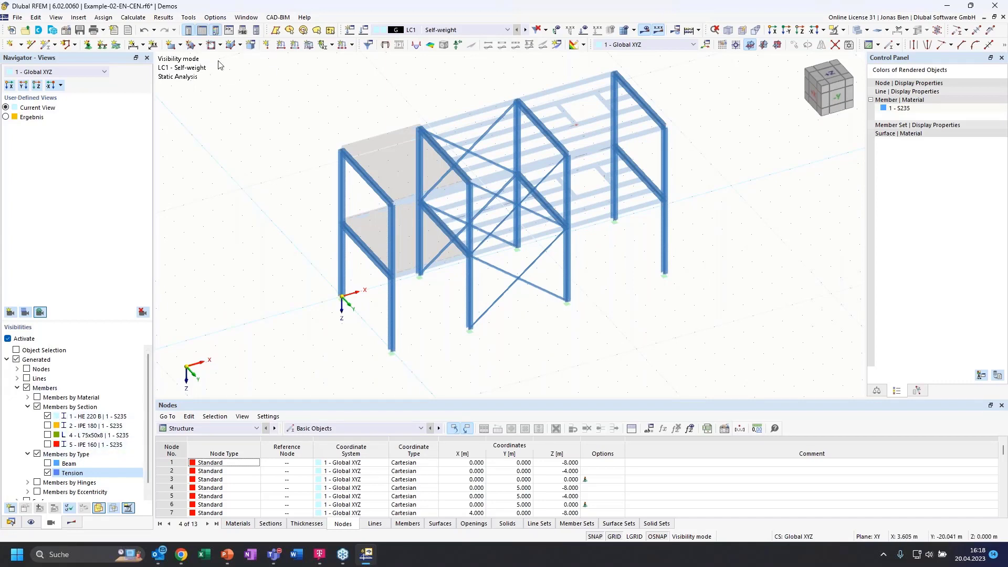
{"action": "left_click_drag", "start_coordinate": [218, 61], "coordinate": [789, 359]}
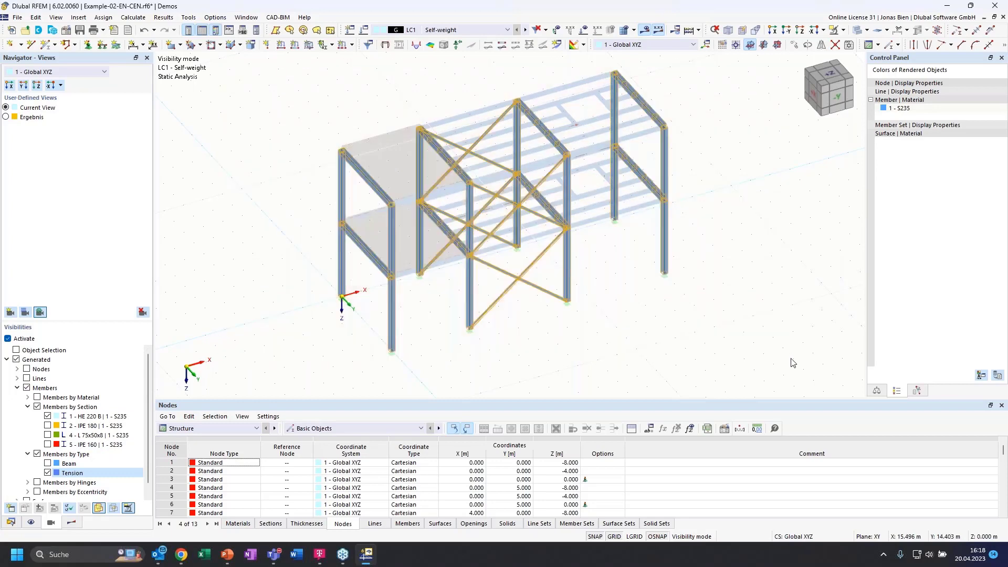
{"action": "left_click", "coordinate": [595, 328]}
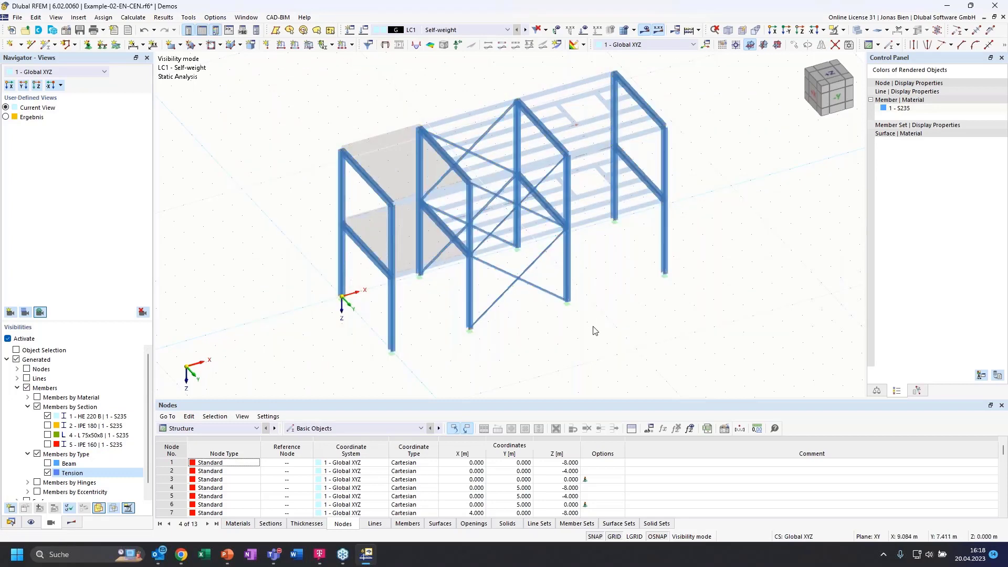
- Bring up the navigator's result settings and examine the result types for deformations, members, surfaces and support reactions
{"action": "left_click", "coordinate": [73, 524]}
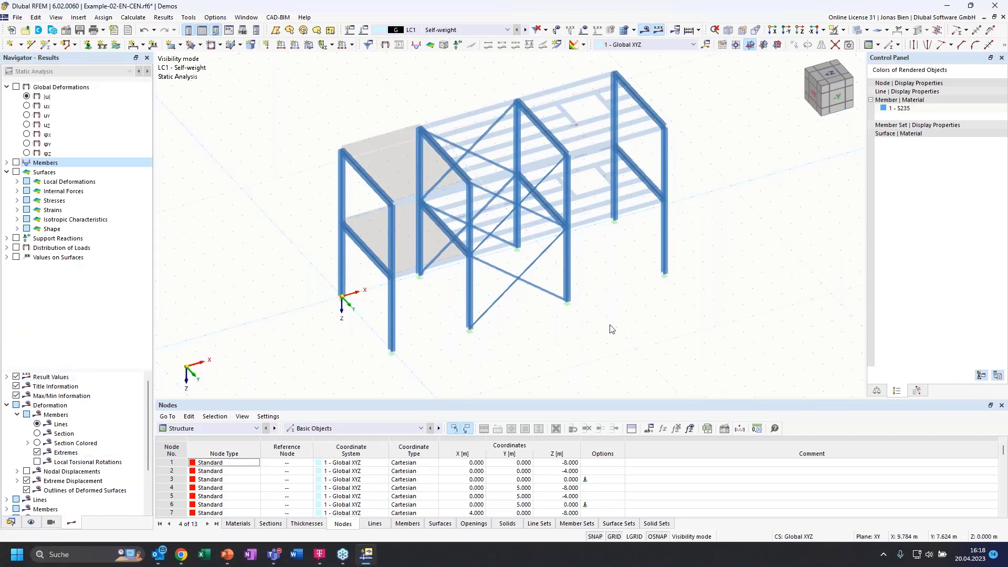
{"action": "middle_click_drag", "start_coordinate": [610, 330], "coordinate": [415, 307], "text": "ctrl"}
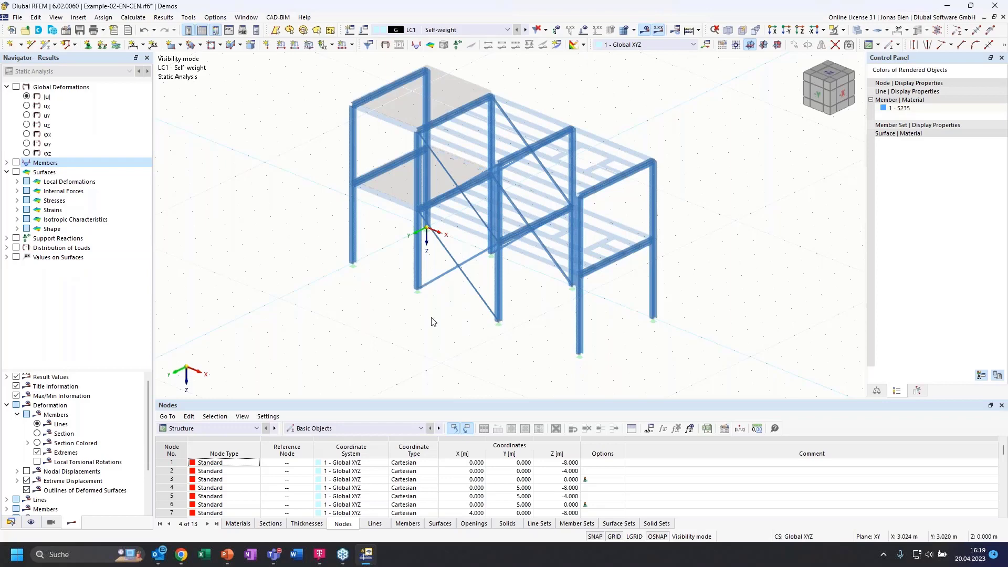
{"action": "middle_click_drag", "start_coordinate": [431, 321], "coordinate": [450, 313], "text": "ctrl"}
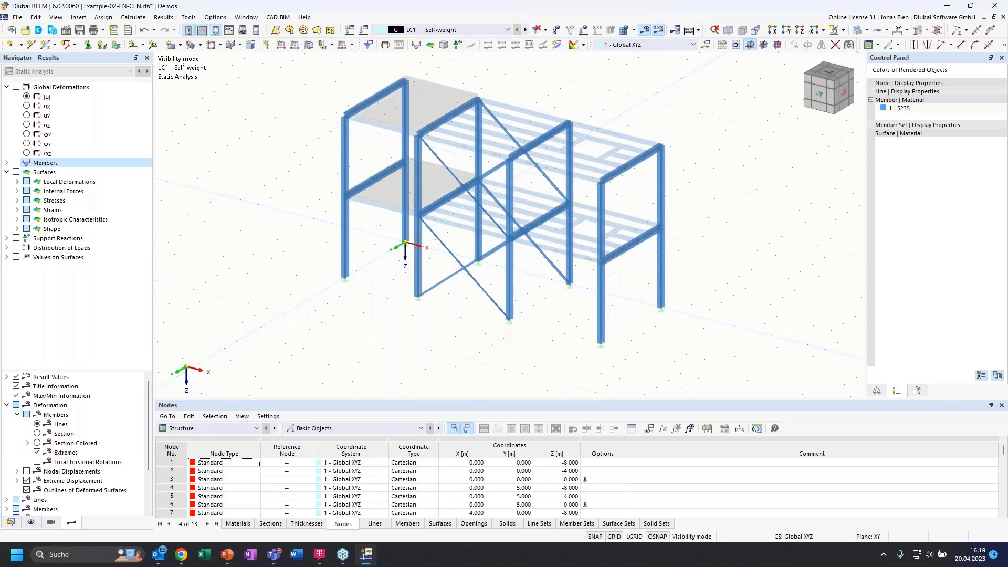
{"action": "key", "text": "alt+Tab"}
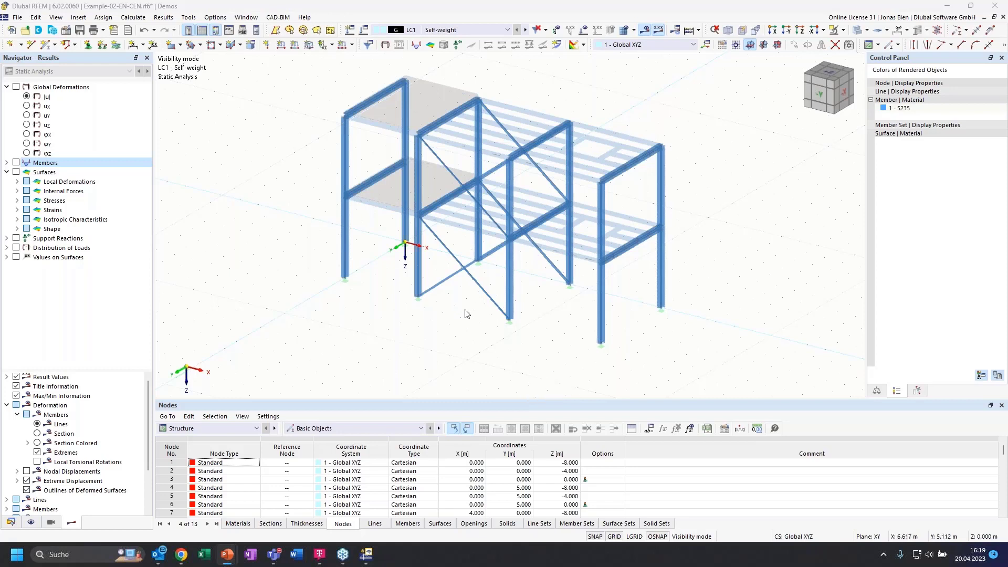
- Inspect the properties of the HE 220 B ground-floor column, member no. 6, and leave them without changes
{"action": "middle_click_drag", "start_coordinate": [466, 310], "coordinate": [473, 310], "text": "ctrl"}
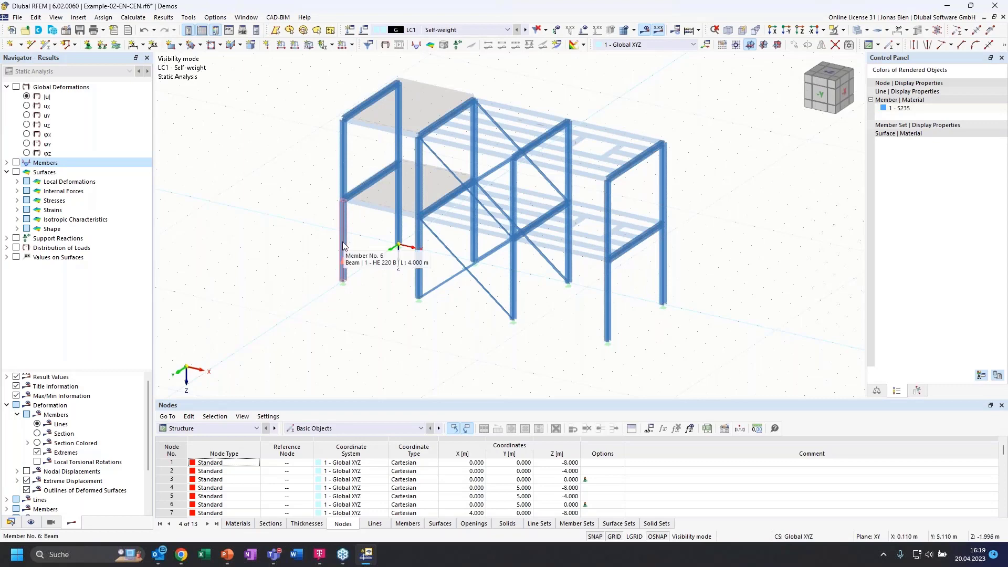
{"action": "scroll", "coordinate": [344, 239], "scroll_direction": "up", "scroll_amount": 5}
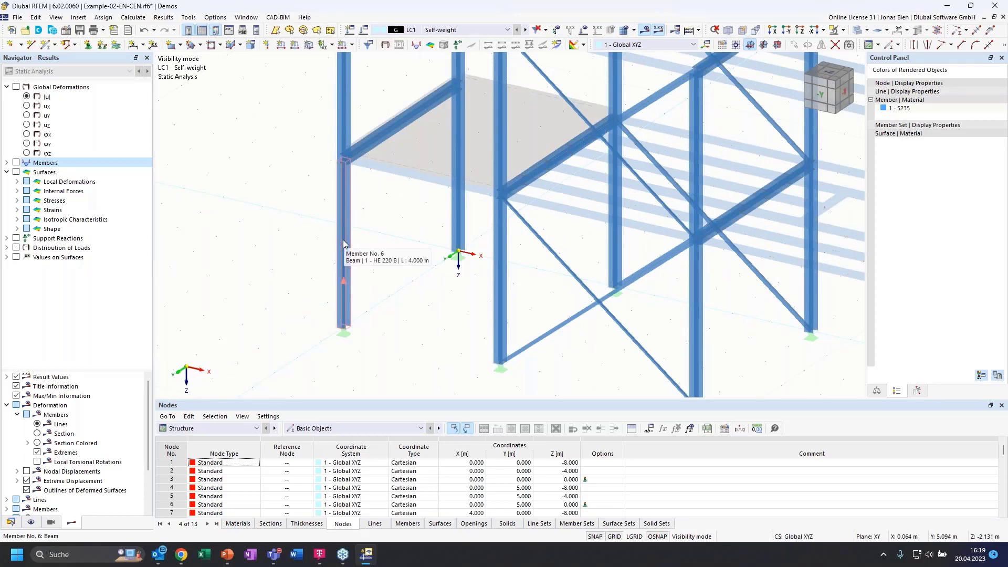
{"action": "double_click", "coordinate": [343, 241]}
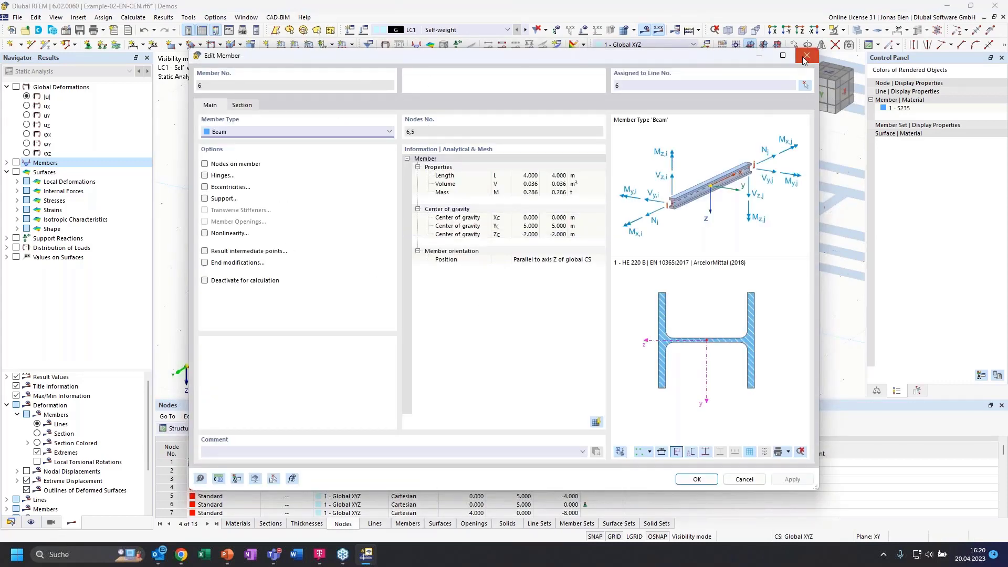
{"action": "key", "text": "Escape"}
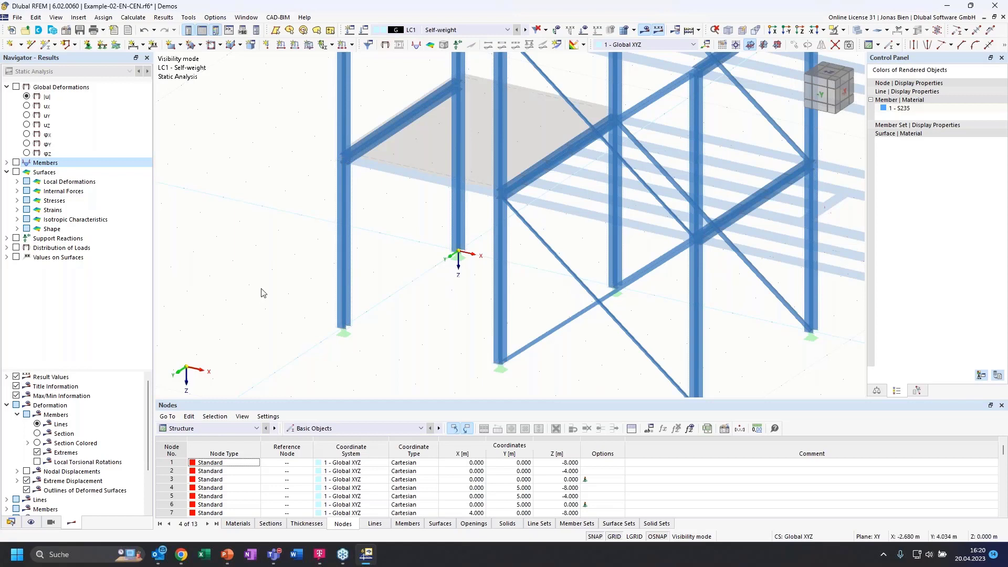
- Cancel the visibility mode so that the complete model is active
{"action": "left_click_drag", "start_coordinate": [291, 298], "coordinate": [486, 201]}
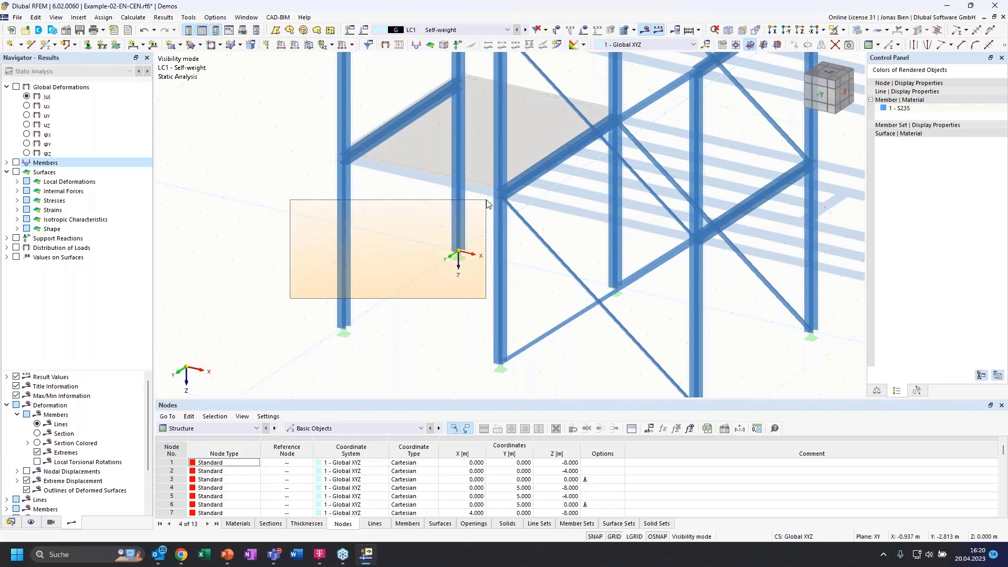
{"action": "left_click_drag", "start_coordinate": [487, 204], "coordinate": [486, 204]}
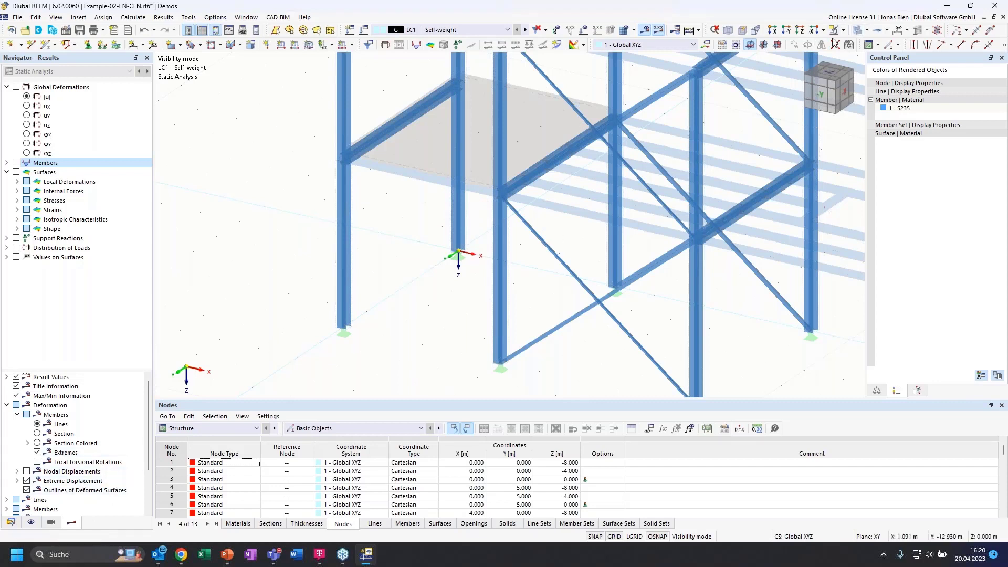
{"action": "left_click", "coordinate": [843, 30]}
{"action": "left_click", "coordinate": [893, 84]}
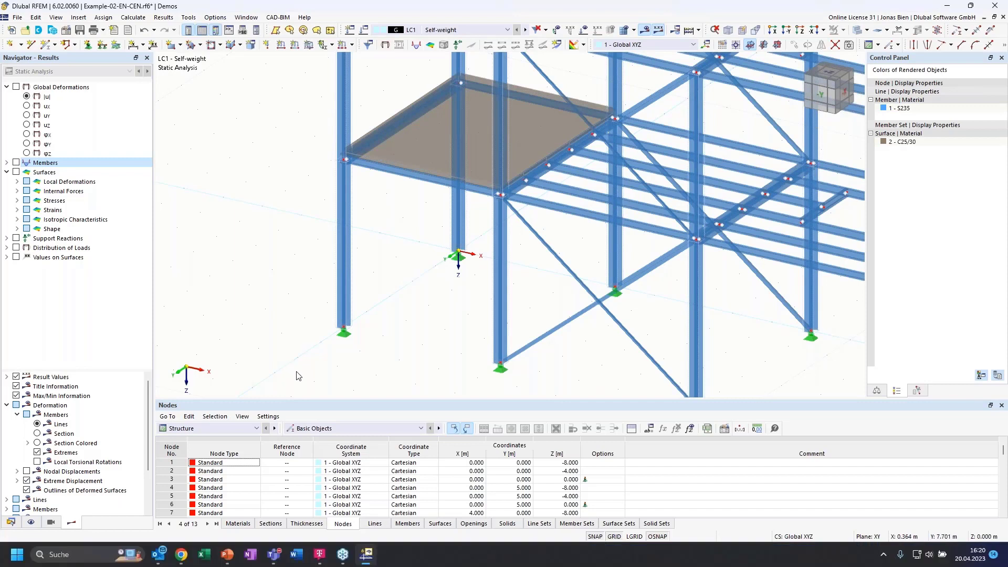
- Select the two end supports with an enclosing selection window and include their ground-floor columns with a crossing window
{"action": "left_click_drag", "start_coordinate": [296, 372], "coordinate": [483, 238]}
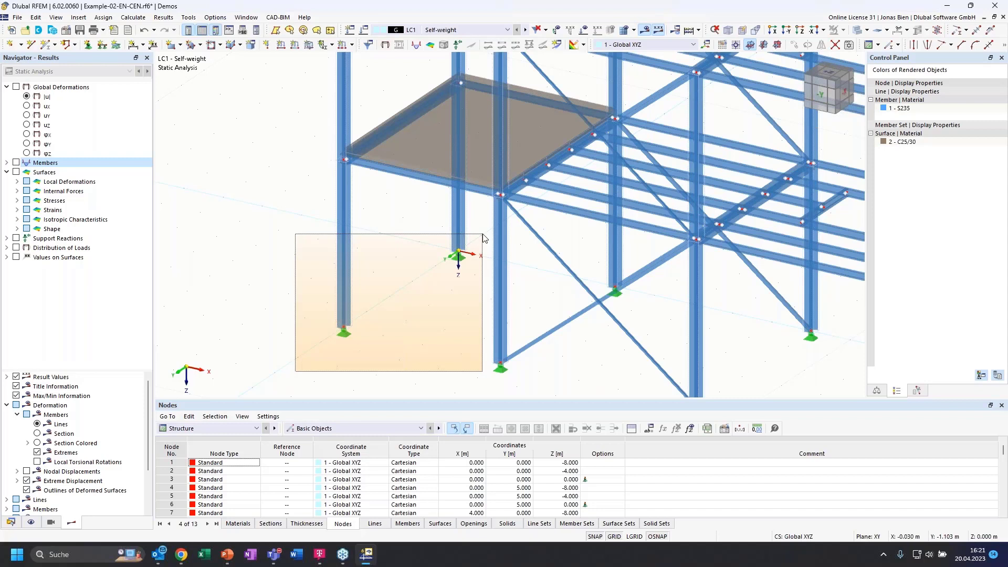
{"action": "left_click_drag", "start_coordinate": [482, 237], "coordinate": [483, 237]}
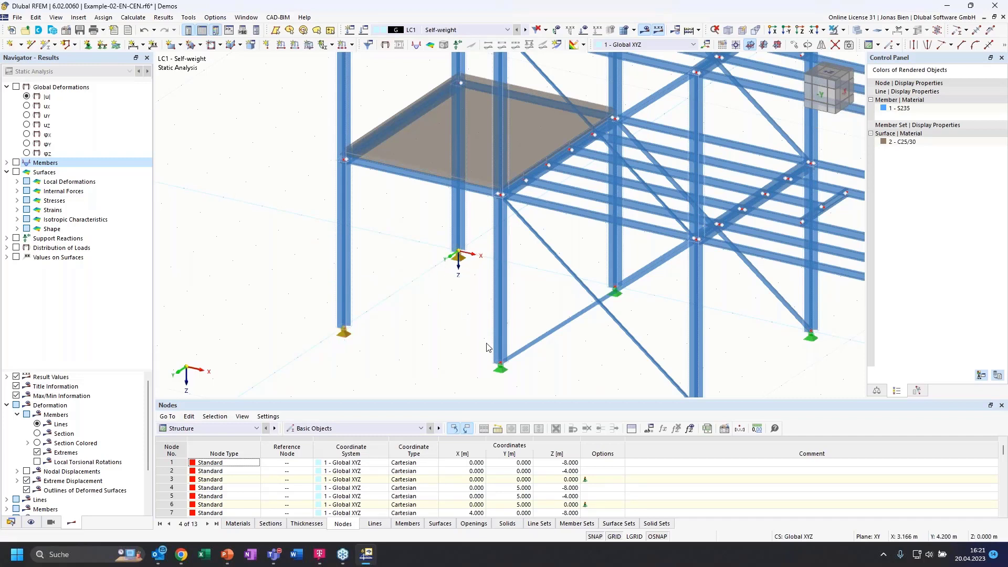
{"action": "left_click_drag", "start_coordinate": [486, 344], "coordinate": [326, 238]}
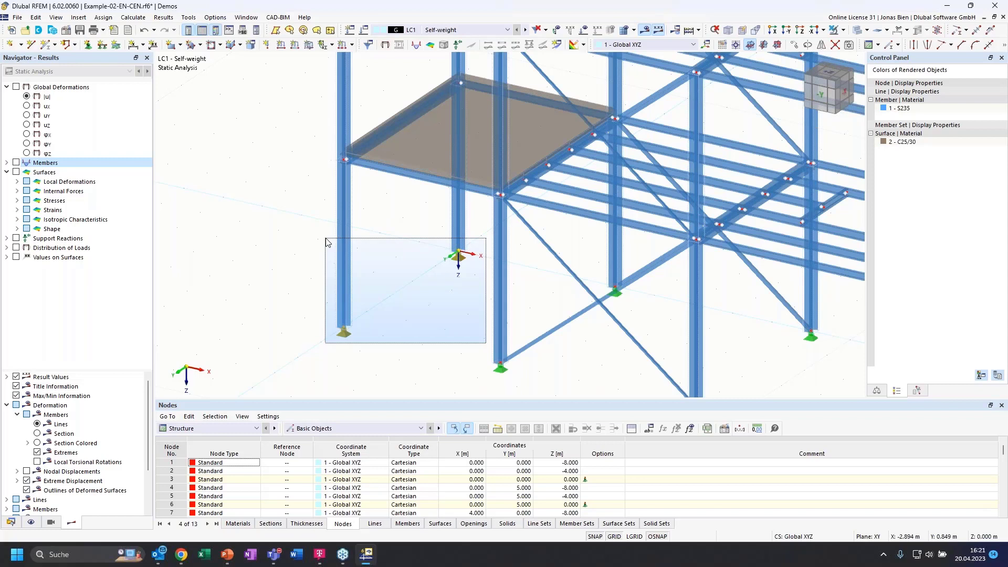
{"action": "left_click_drag", "start_coordinate": [326, 242], "coordinate": [326, 241]}
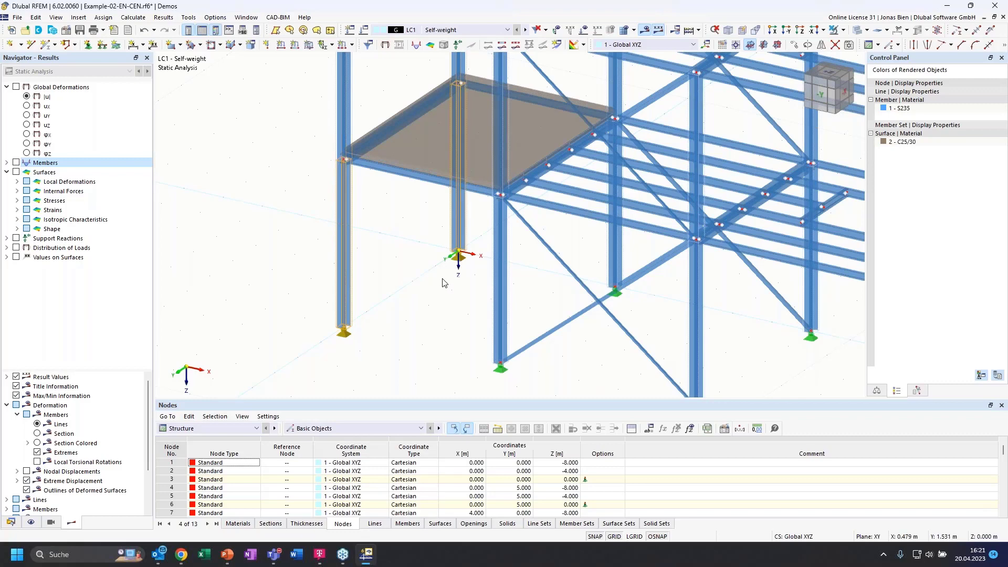
- Examine the whole steel frame by zooming, panning and rotating the view, and fit the model to the work area
{"action": "scroll", "coordinate": [442, 283], "scroll_direction": "down", "scroll_amount": 5}
{"action": "scroll", "coordinate": [444, 286], "scroll_direction": "up", "scroll_amount": 5}
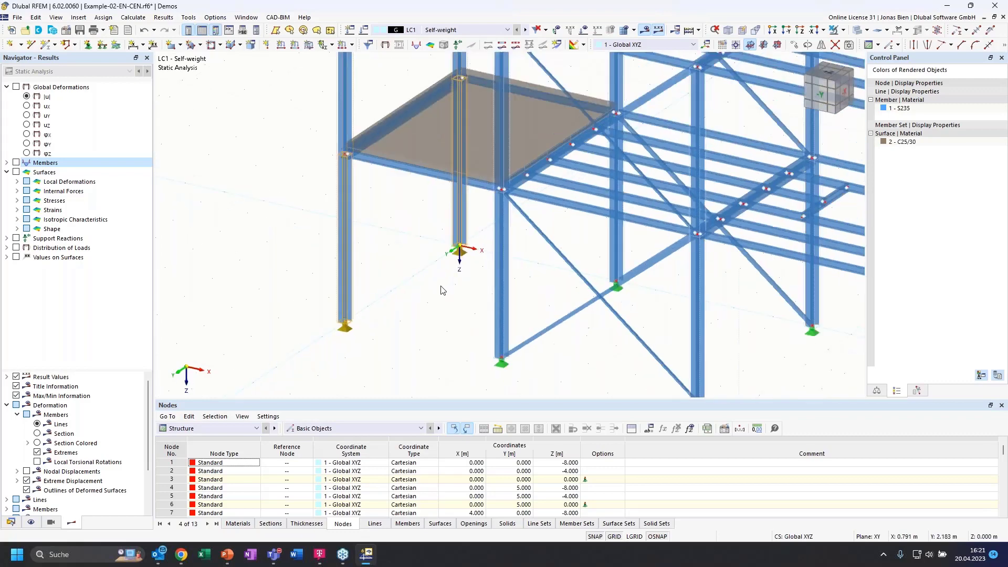
{"action": "scroll", "coordinate": [441, 291], "scroll_direction": "down", "scroll_amount": 5}
{"action": "scroll", "coordinate": [441, 291], "scroll_direction": "up", "scroll_amount": 5}
{"action": "scroll", "coordinate": [443, 291], "scroll_direction": "down", "scroll_amount": 3}
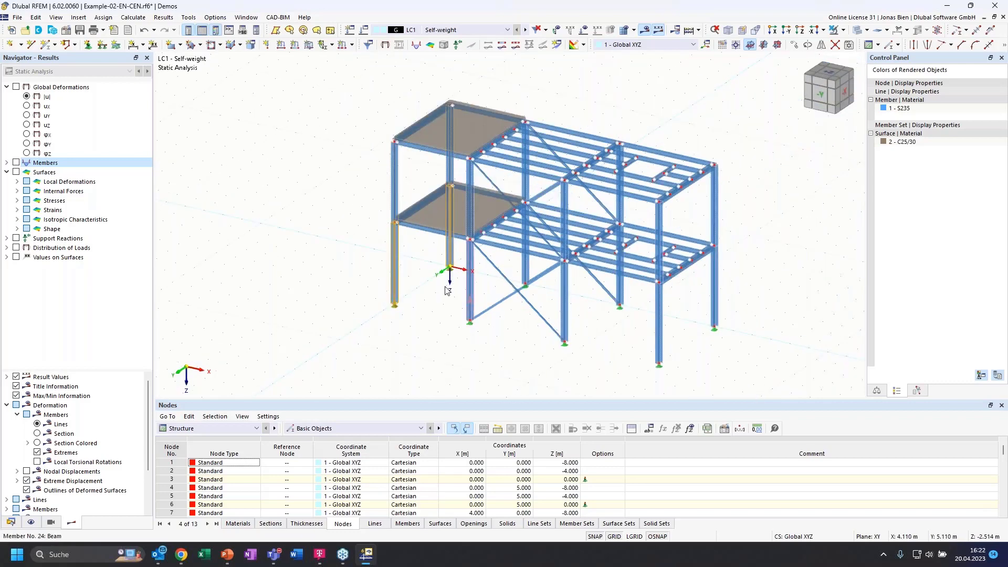
{"action": "middle_click_drag", "start_coordinate": [438, 292], "coordinate": [446, 267]}
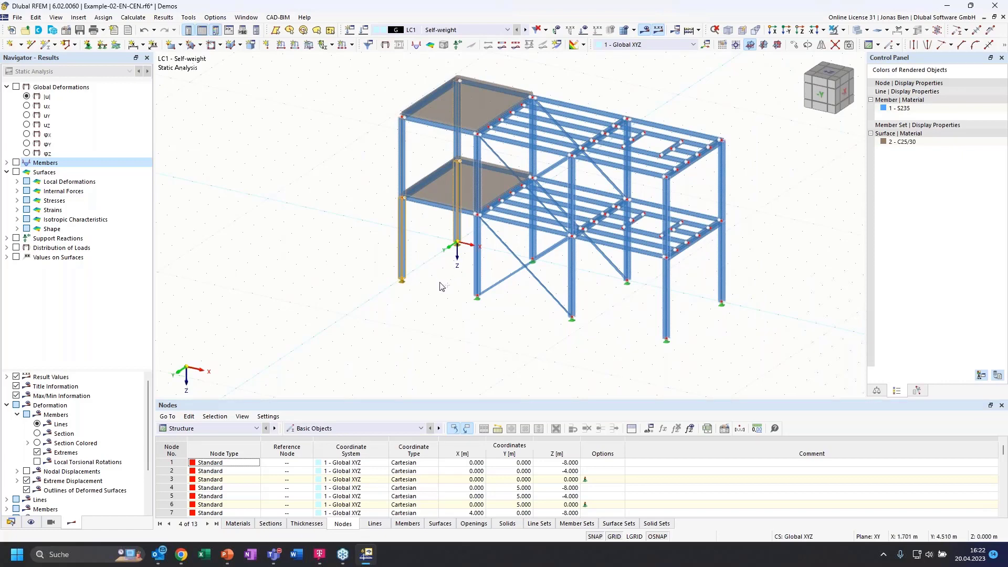
{"action": "middle_click_drag", "start_coordinate": [440, 286], "coordinate": [605, 311], "text": "ctrl"}
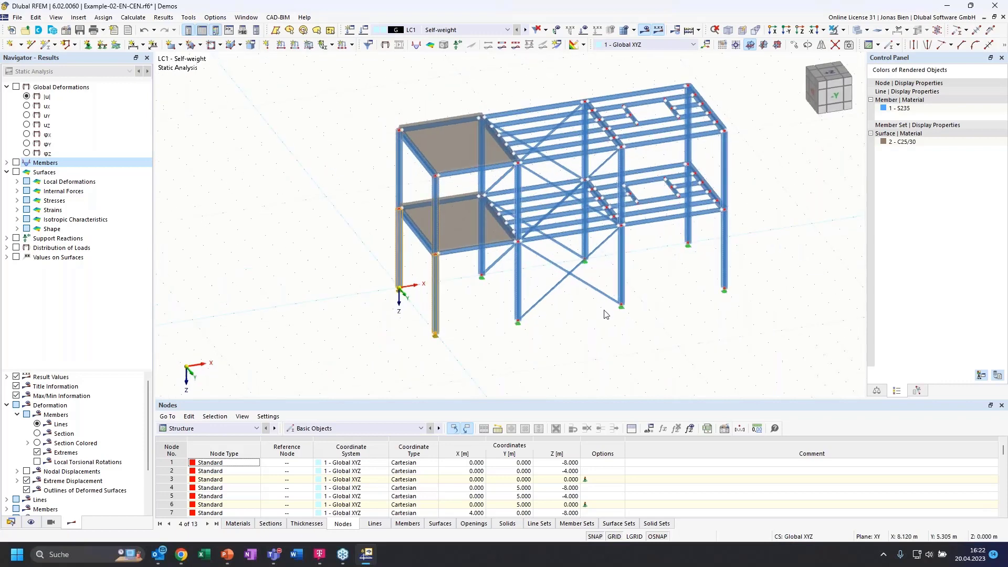
{"action": "middle_click", "coordinate": [553, 320]}
{"action": "middle_click", "coordinate": [553, 320]}
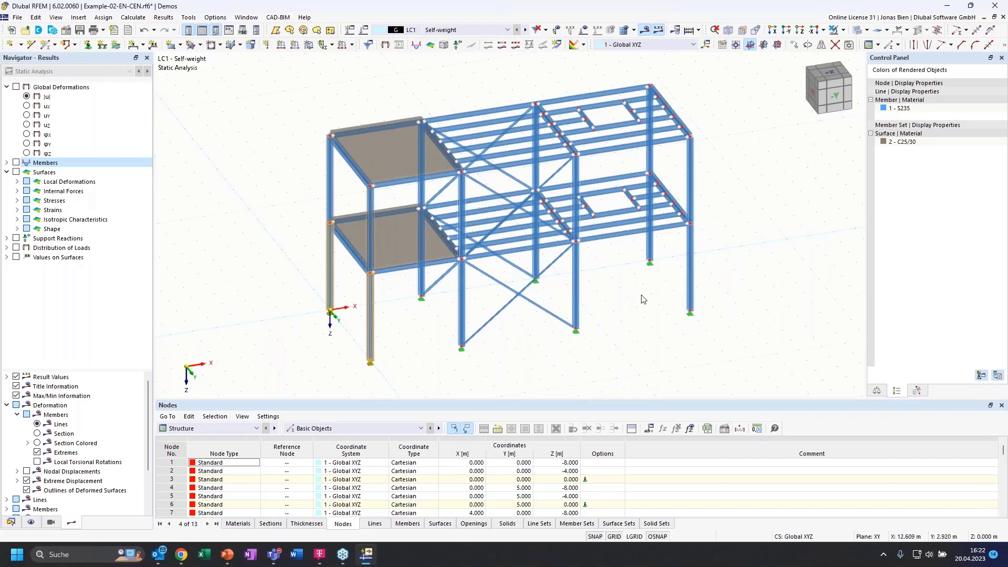
- Inspect the nodal support at the outer front corner column up close, clear the selection and return to the full model view
{"action": "scroll", "coordinate": [711, 308], "scroll_direction": "up", "scroll_amount": 5}
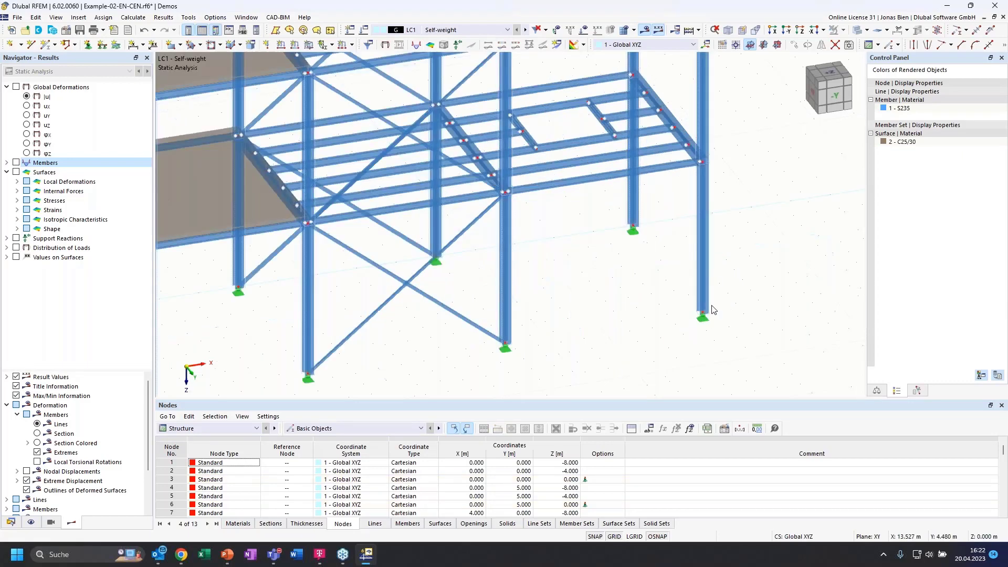
{"action": "scroll", "coordinate": [725, 315], "scroll_direction": "up", "scroll_amount": 4}
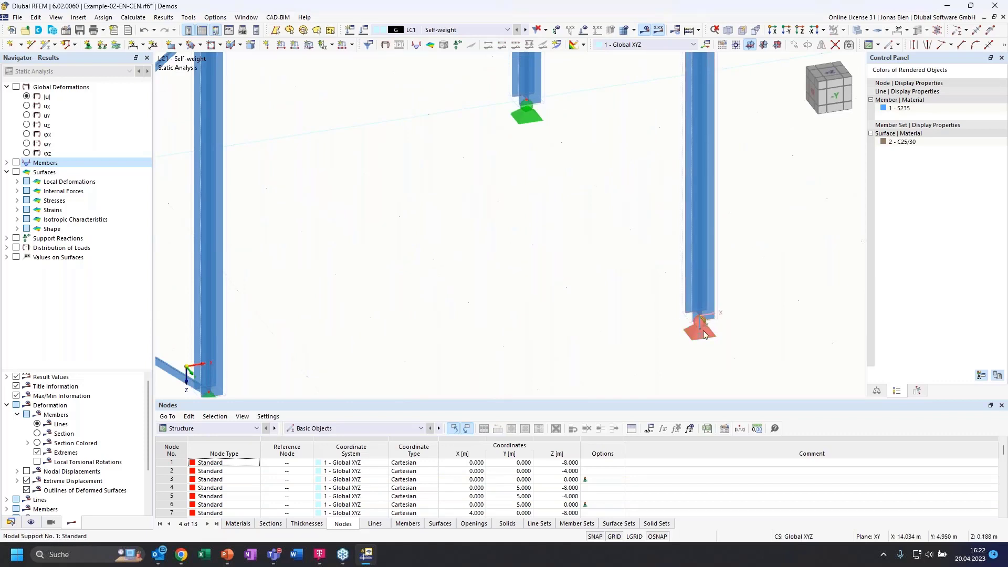
{"action": "left_click", "coordinate": [701, 316]}
{"action": "left_click", "coordinate": [581, 249]}
{"action": "middle_click", "coordinate": [580, 248]}
{"action": "middle_click", "coordinate": [580, 248]}
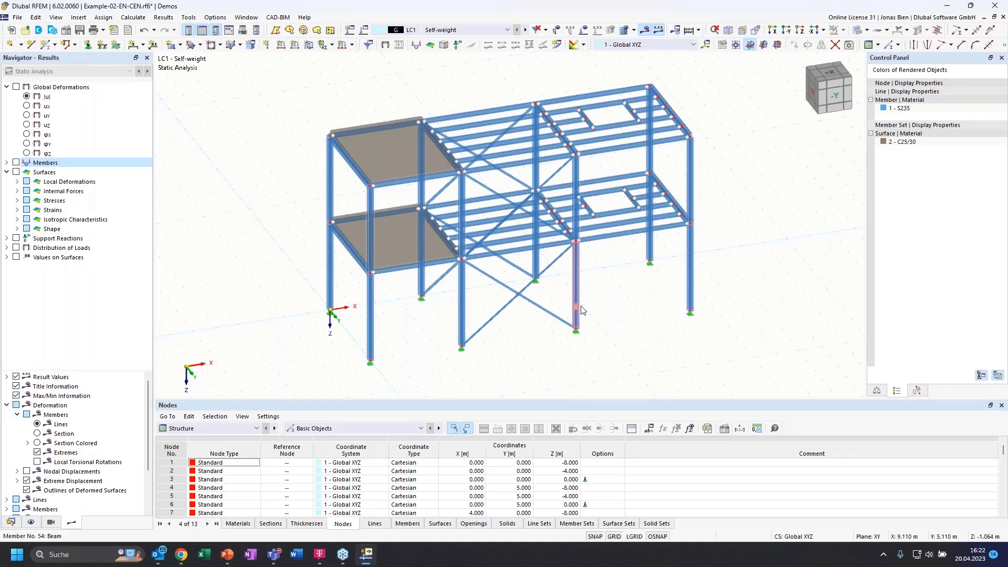
- Magnify the base of the outer front corner column with a zoom window and restore the full model view
{"action": "left_click_drag", "start_coordinate": [735, 341], "coordinate": [632, 257]}
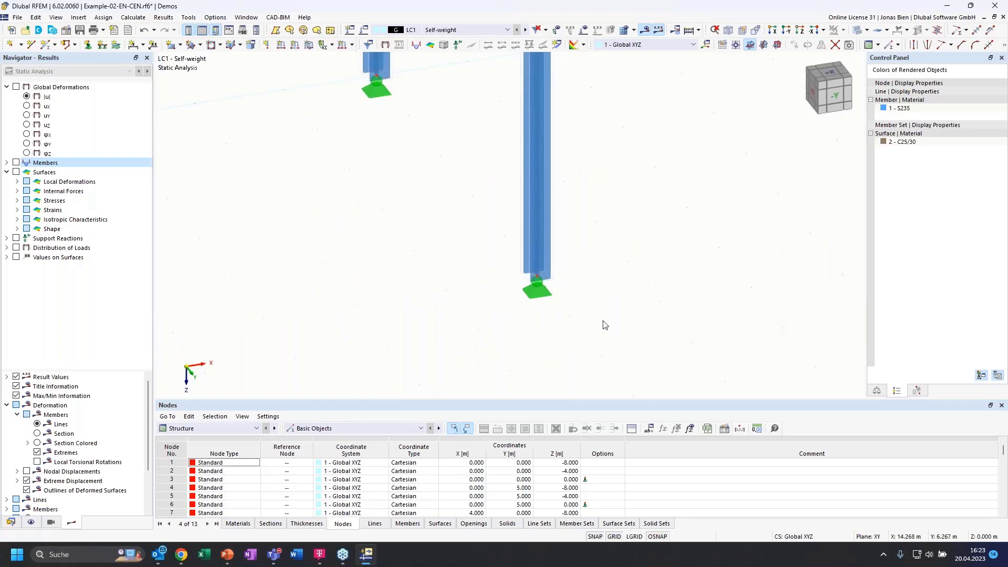
{"action": "left_click_drag", "start_coordinate": [622, 336], "coordinate": [414, 204]}
{"action": "middle_click", "coordinate": [489, 232]}
{"action": "middle_click", "coordinate": [489, 232]}
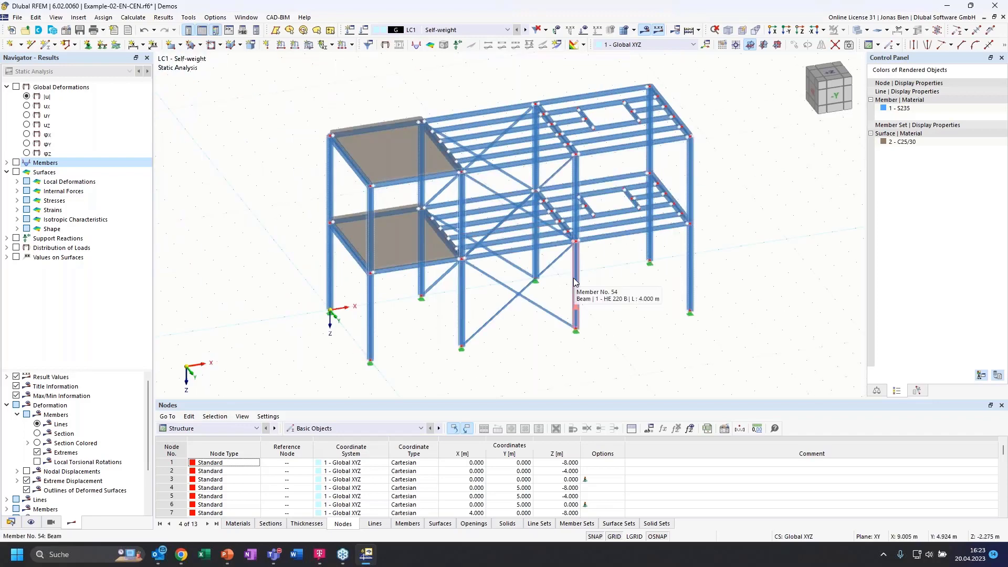
- Examine the context commands offered for the empty workspace and for the ground-floor column, member no. 54, including its line commands
{"action": "right_click", "coordinate": [639, 301]}
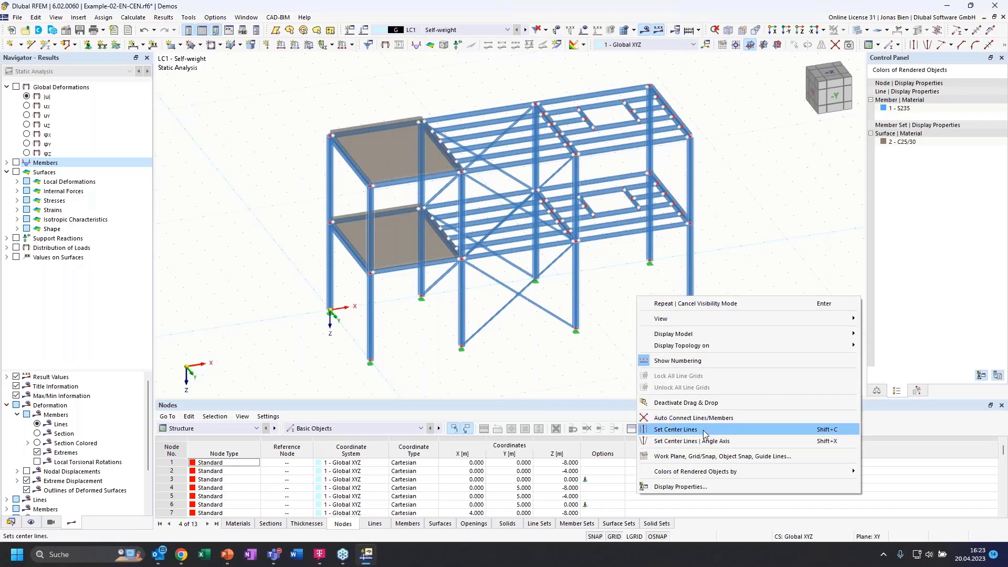
{"action": "left_click", "coordinate": [586, 284]}
{"action": "right_click", "coordinate": [576, 282]}
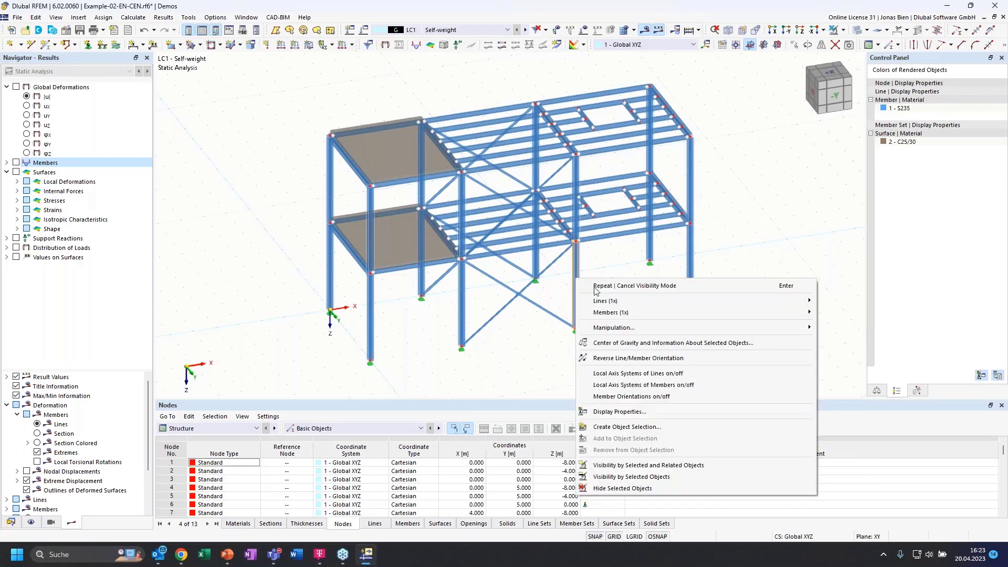
{"action": "mouse_move", "coordinate": [604, 303]}
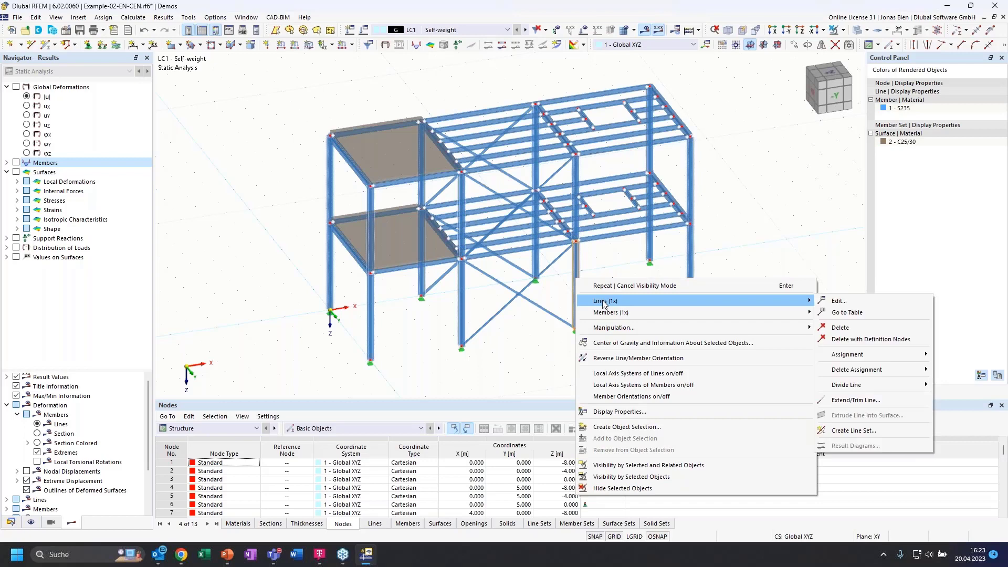
{"action": "left_click", "coordinate": [470, 361]}
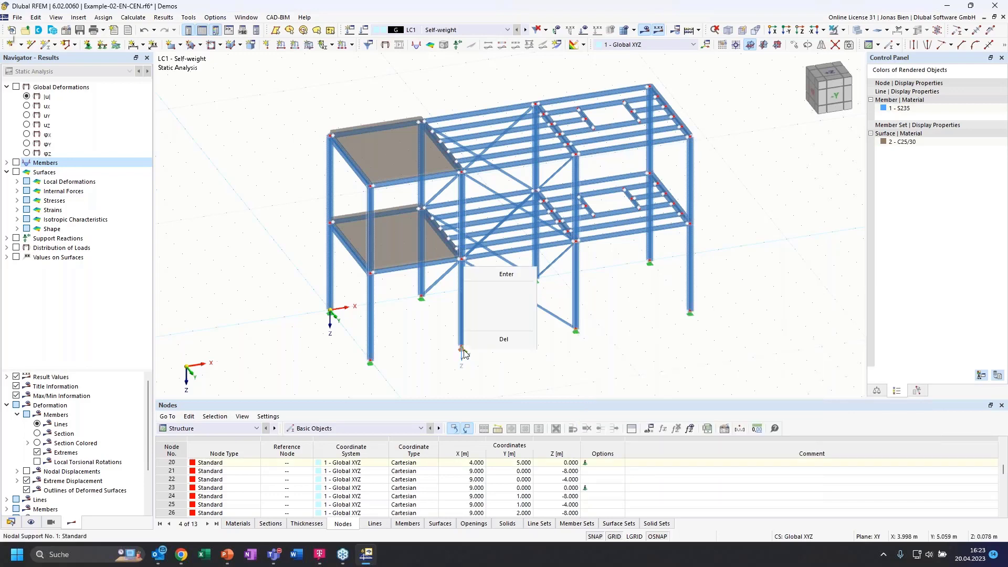
- Enlarge the display size of the nodal support symbols using a column base support's size control
{"action": "right_click", "coordinate": [464, 352]}
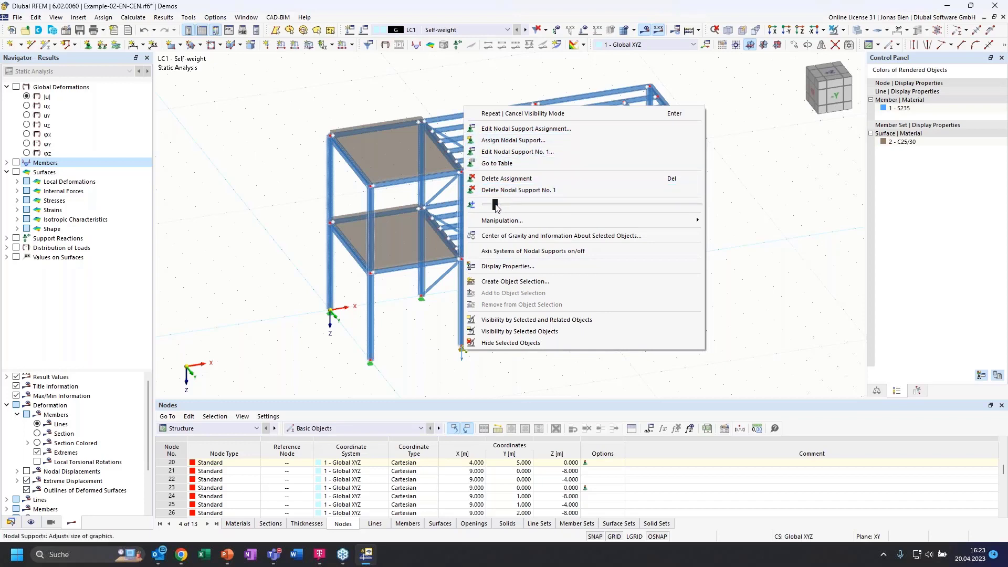
{"action": "left_click_drag", "start_coordinate": [494, 205], "coordinate": [518, 209]}
{"action": "left_click", "coordinate": [472, 357]}
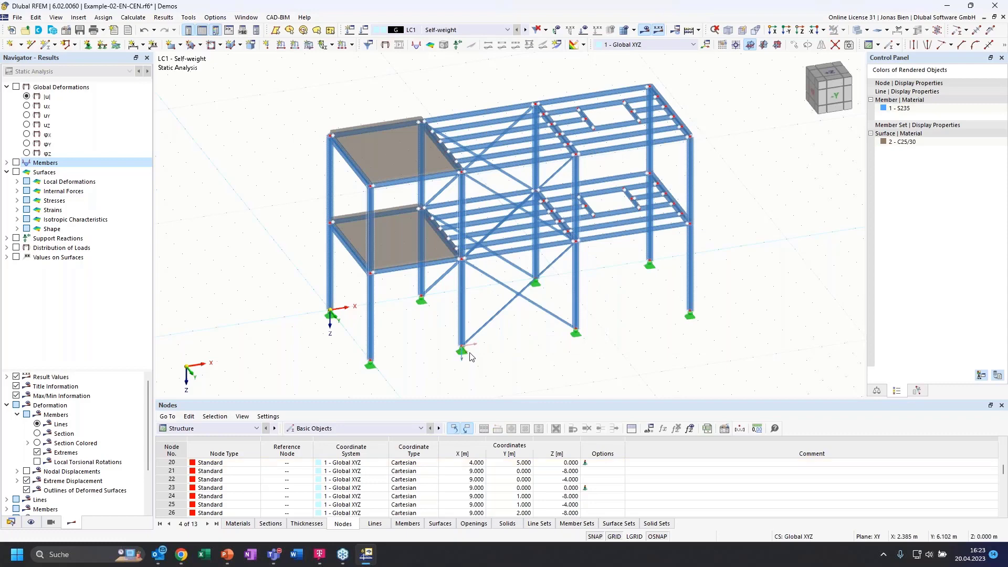
{"action": "scroll", "coordinate": [470, 356], "scroll_direction": "up", "scroll_amount": 2}
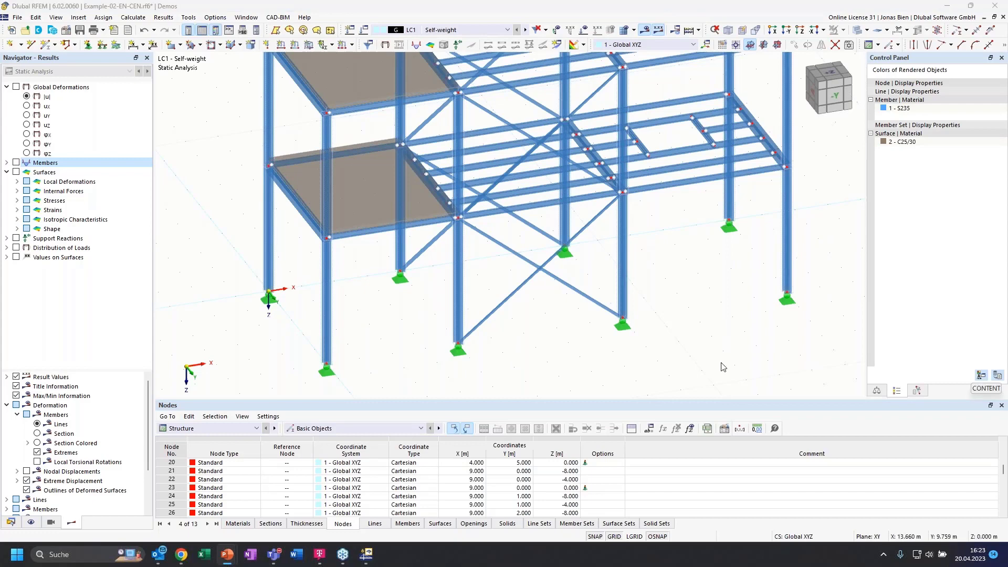
{"action": "scroll", "coordinate": [723, 367], "scroll_direction": "down", "scroll_amount": 2}
{"action": "scroll", "coordinate": [653, 300], "scroll_direction": "down", "scroll_amount": 1}
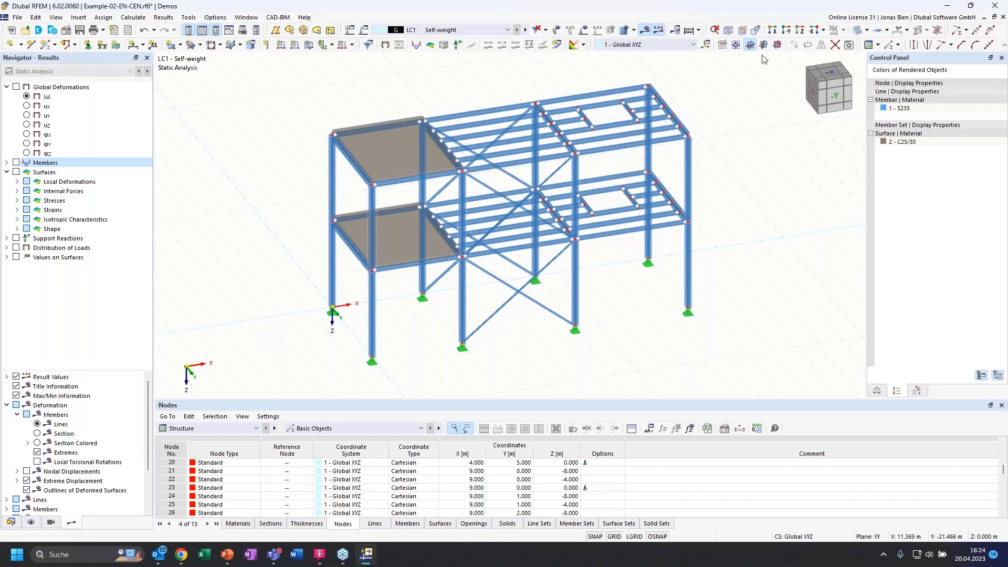
- Look through the File commands available for customizing menus and toolbars, and leave the customization without changes
{"action": "right_click", "coordinate": [376, 45]}
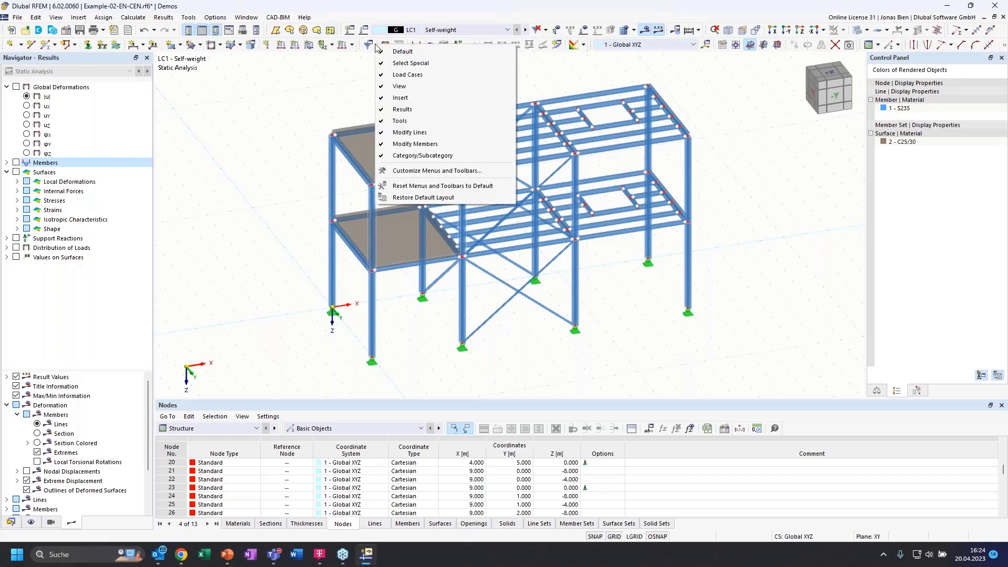
{"action": "left_click", "coordinate": [436, 171]}
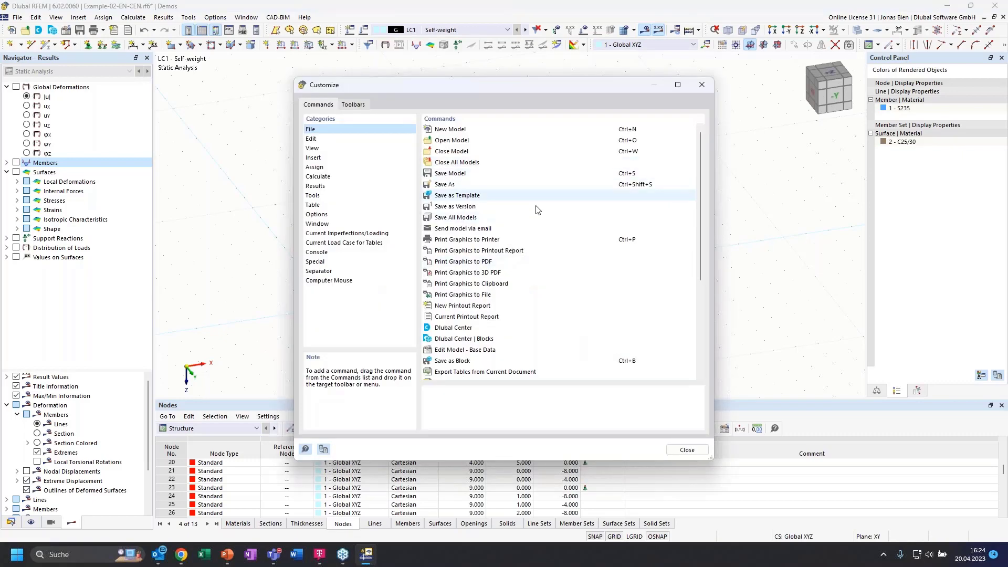
{"action": "scroll", "coordinate": [602, 282], "scroll_direction": "down", "scroll_amount": 3}
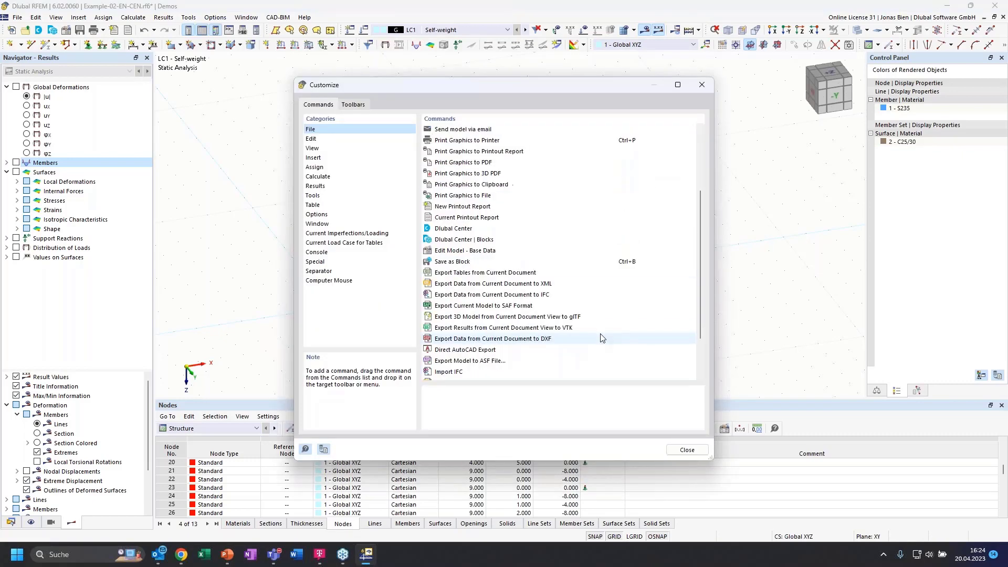
{"action": "scroll", "coordinate": [602, 266], "scroll_direction": "up", "scroll_amount": 3}
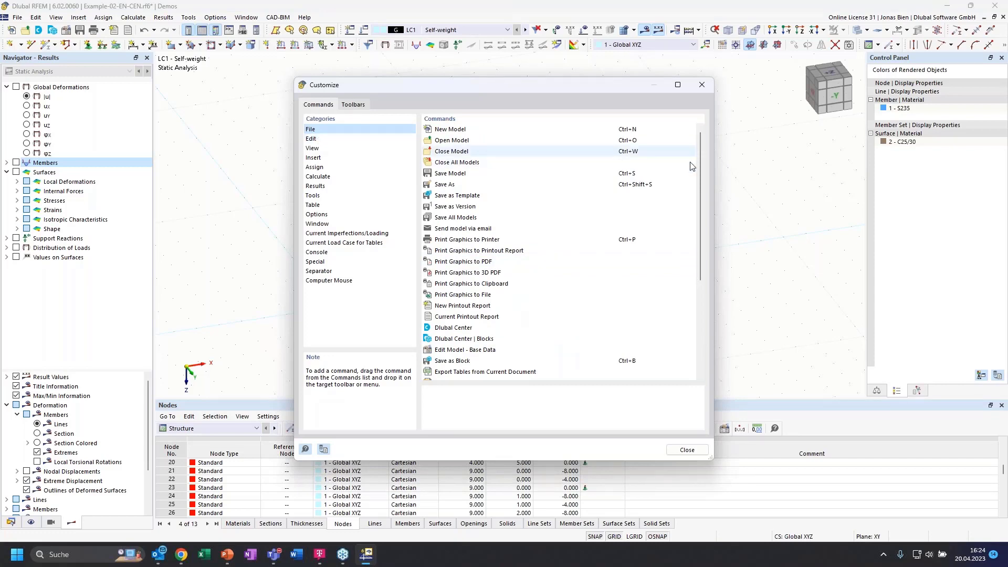
{"action": "left_click", "coordinate": [701, 86]}
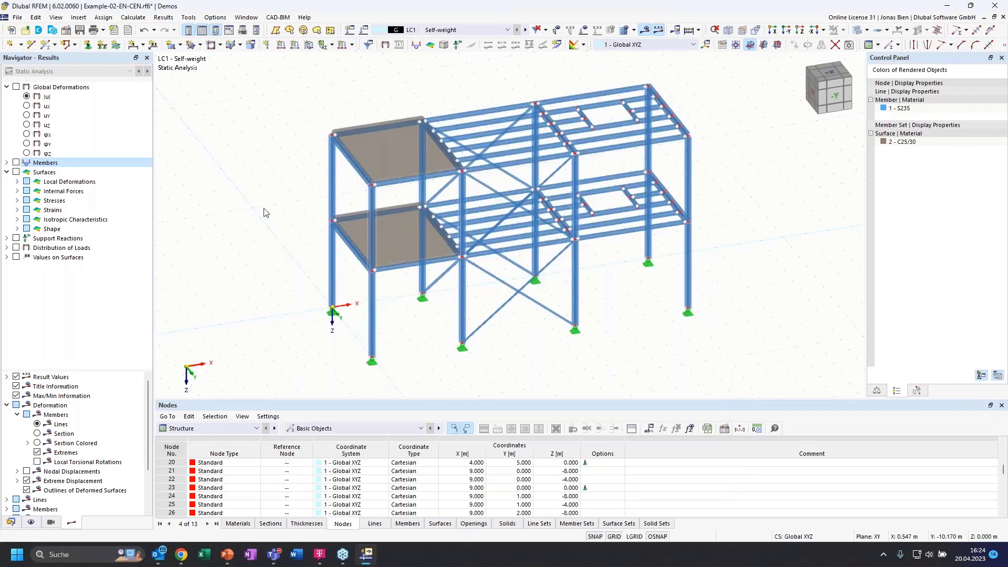
- Bring up the navigator's model data and close the model Example-02-EN-CEN.rf6 without saving the changes
{"action": "left_click", "coordinate": [11, 522]}
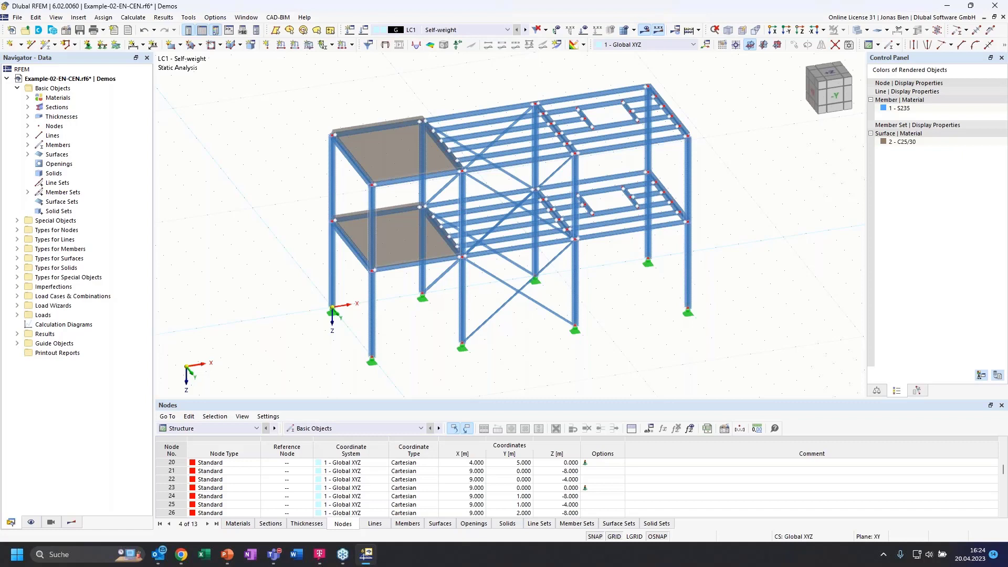
{"action": "key", "text": "alt+Tab"}
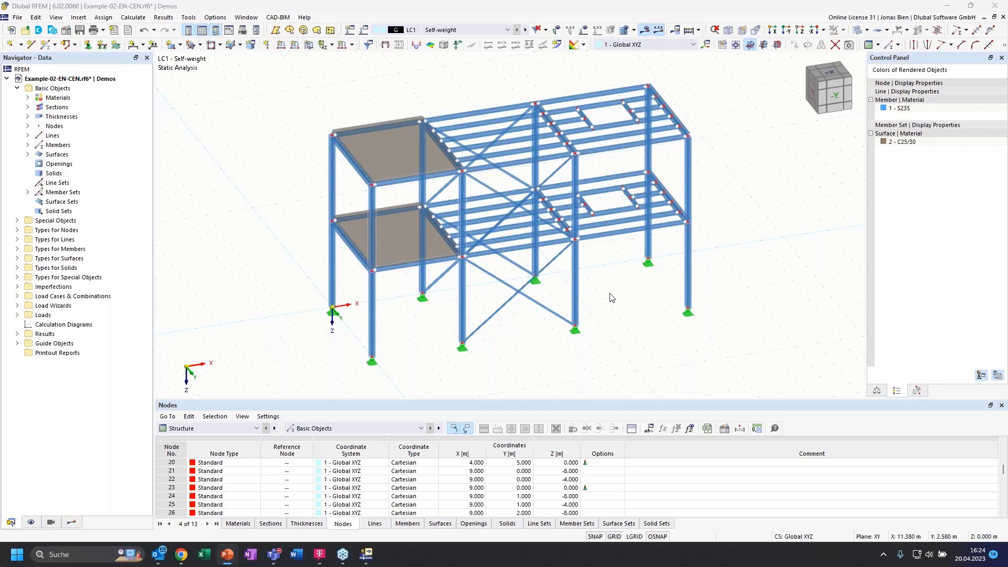
{"action": "right_click", "coordinate": [80, 84]}
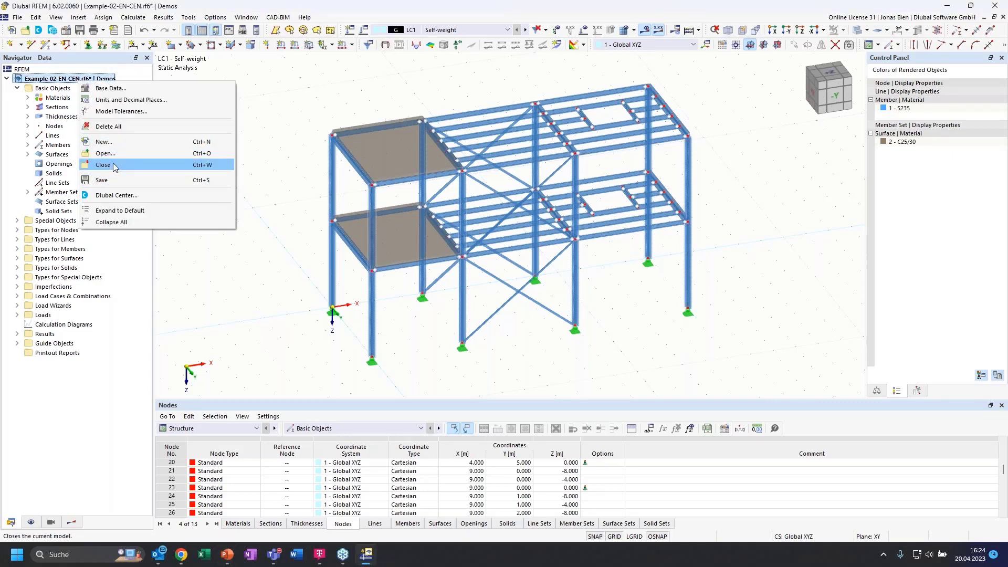
{"action": "left_click", "coordinate": [115, 165]}
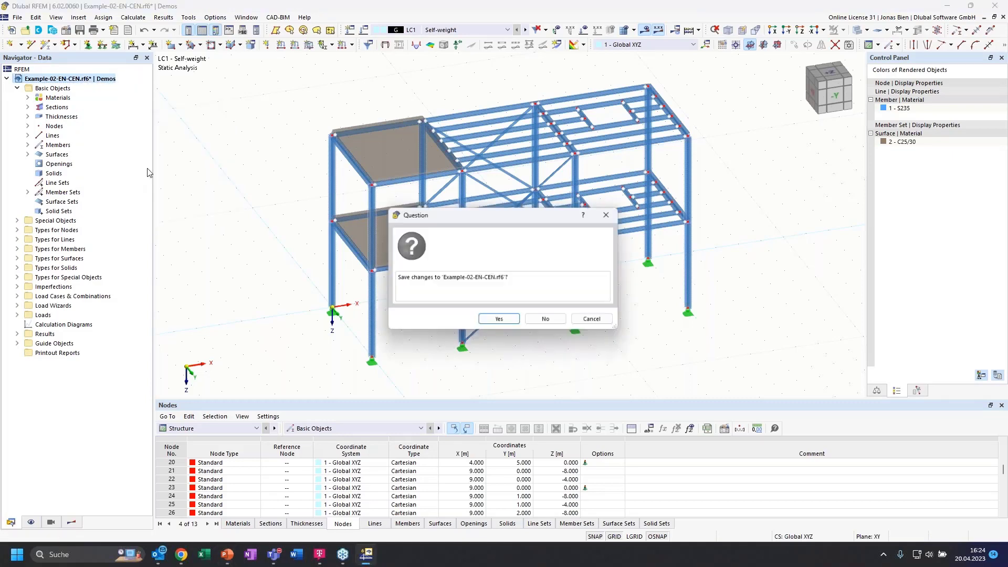
{"action": "left_click", "coordinate": [546, 321]}
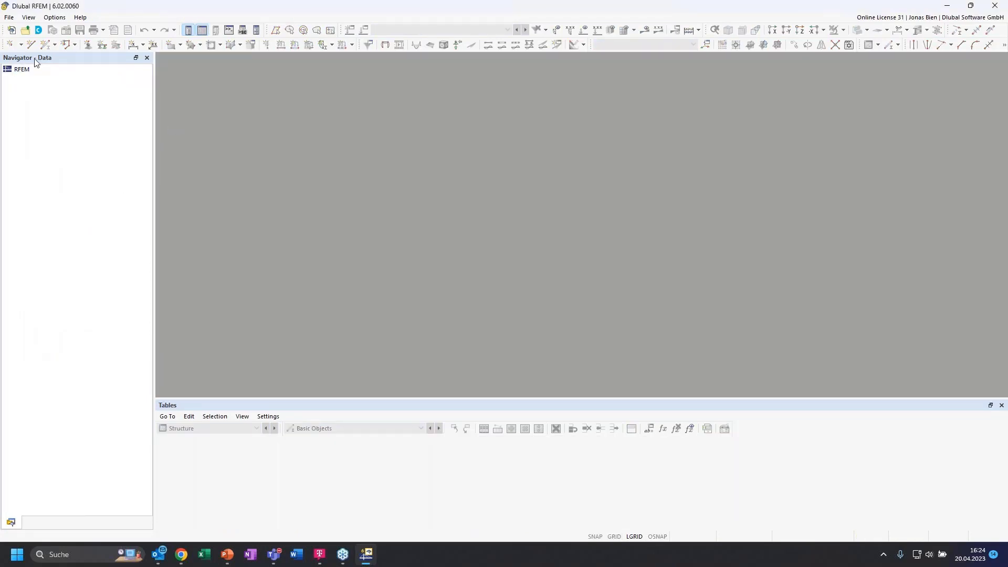
- Start a new model and assign it to the project Schulungen
{"action": "left_click", "coordinate": [9, 17]}
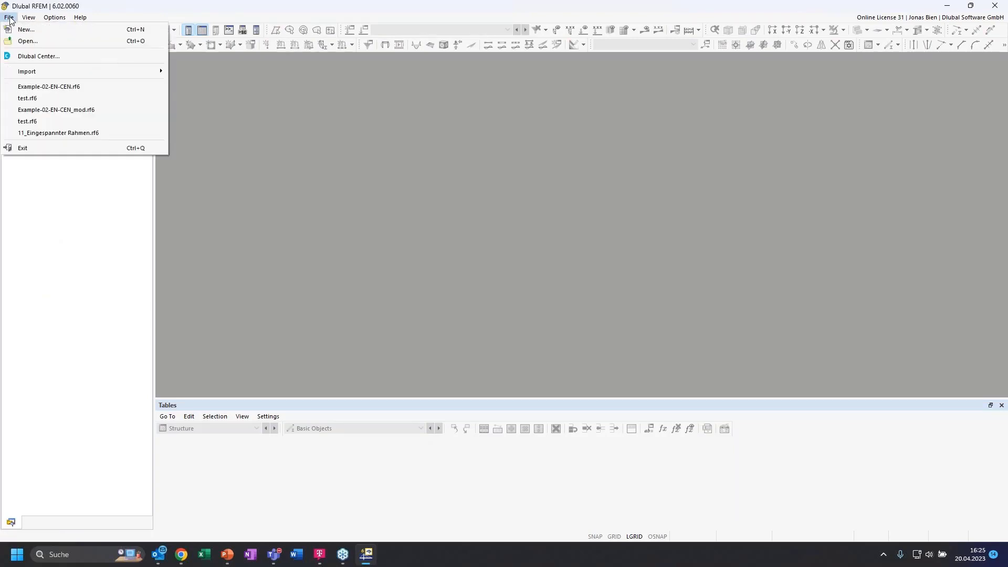
{"action": "left_click", "coordinate": [21, 30]}
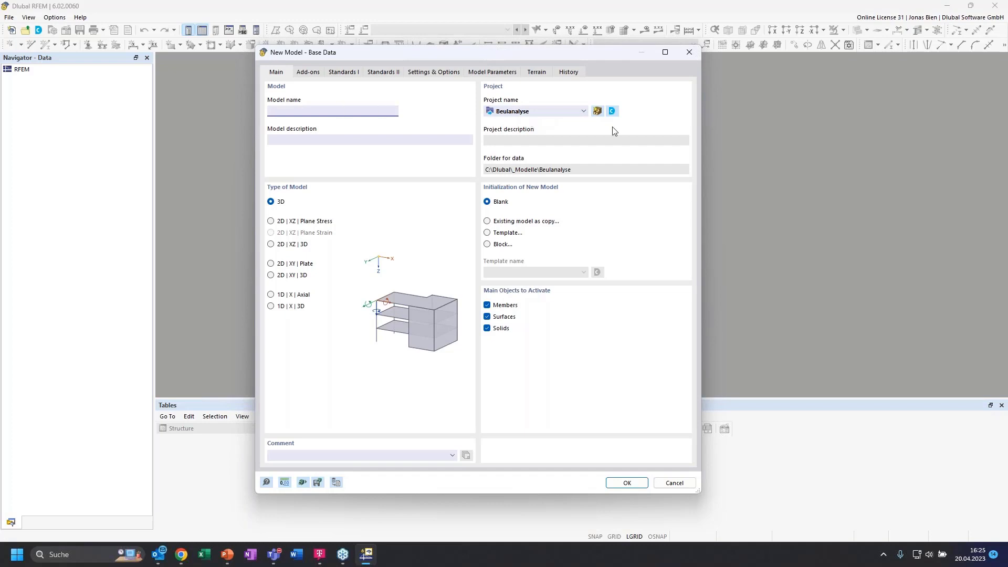
{"action": "left_click", "coordinate": [571, 115]}
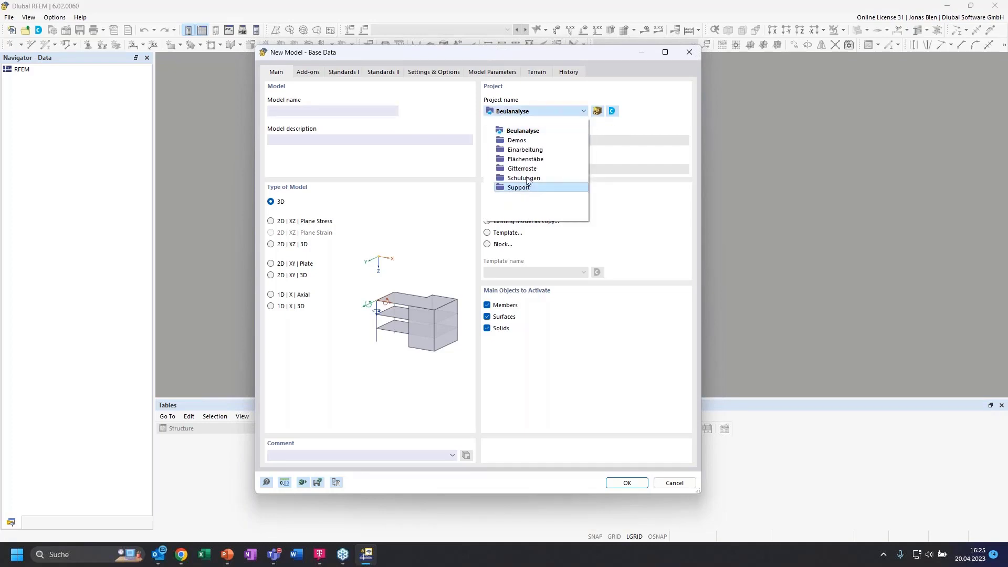
{"action": "left_click", "coordinate": [528, 177]}
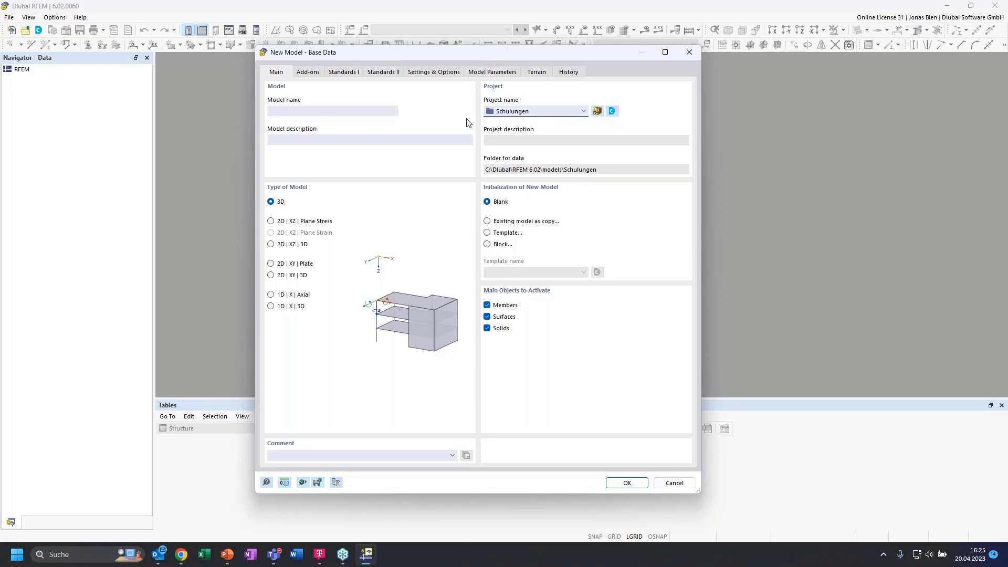
- Name the new model Single span beam and set its type to 2D | XZ | Plane Stress
{"action": "left_click", "coordinate": [274, 108]}
{"action": "type", "text": "Single span "}
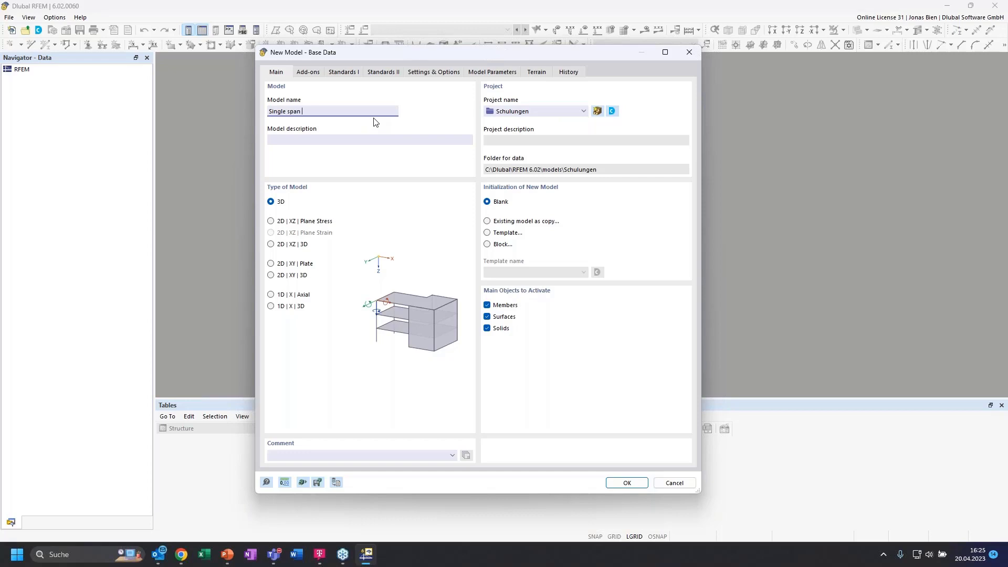
{"action": "type", "text": "beam"}
{"action": "left_click", "coordinate": [271, 223]}
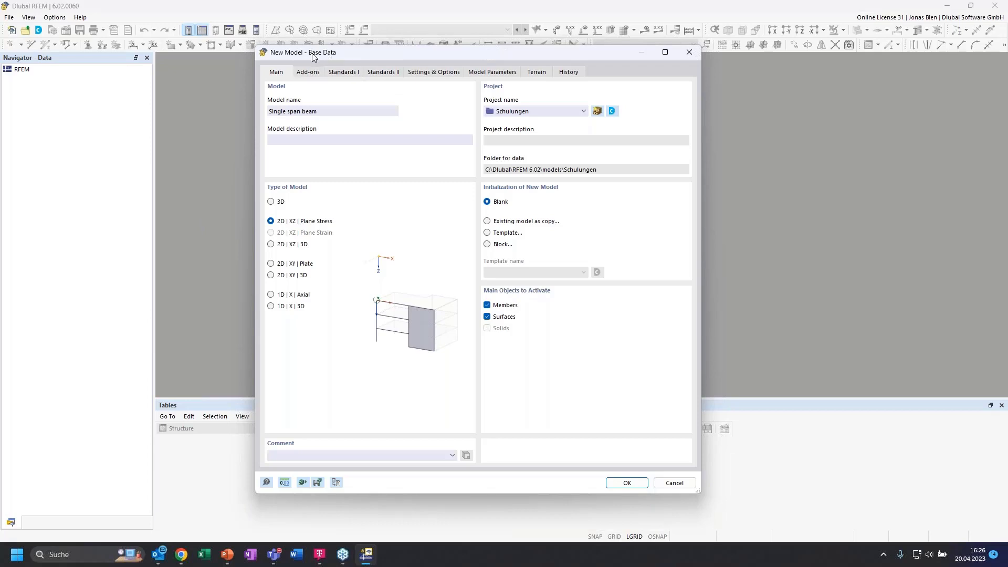
- Deactivate the combination wizard and classification as well as the load wizards, and create the model with these base data
{"action": "left_click_drag", "start_coordinate": [313, 53], "coordinate": [297, 54]}
{"action": "left_click", "coordinate": [288, 74]}
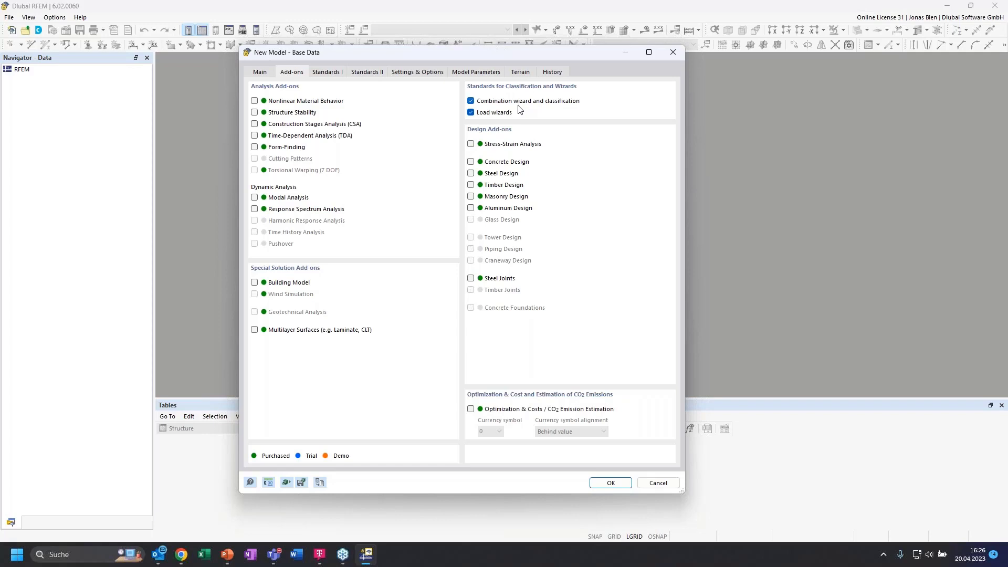
{"action": "left_click", "coordinate": [471, 101]}
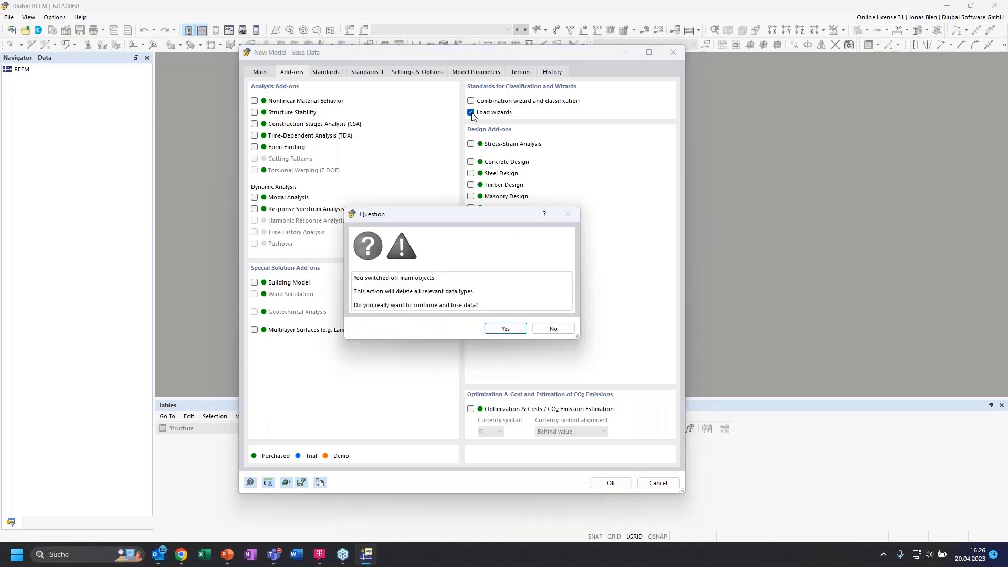
{"action": "left_click", "coordinate": [507, 331]}
{"action": "left_click", "coordinate": [471, 112]}
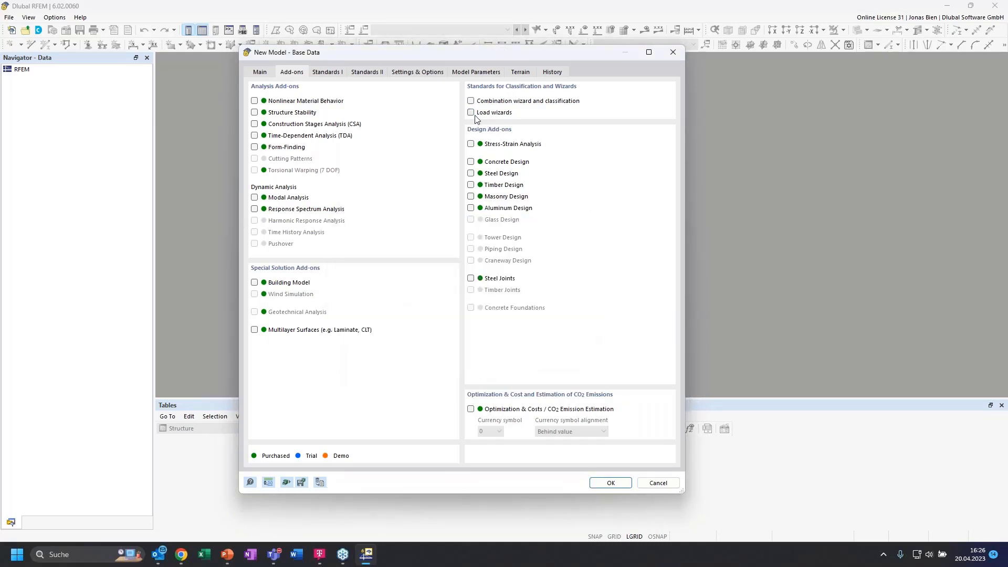
{"action": "left_click", "coordinate": [260, 72]}
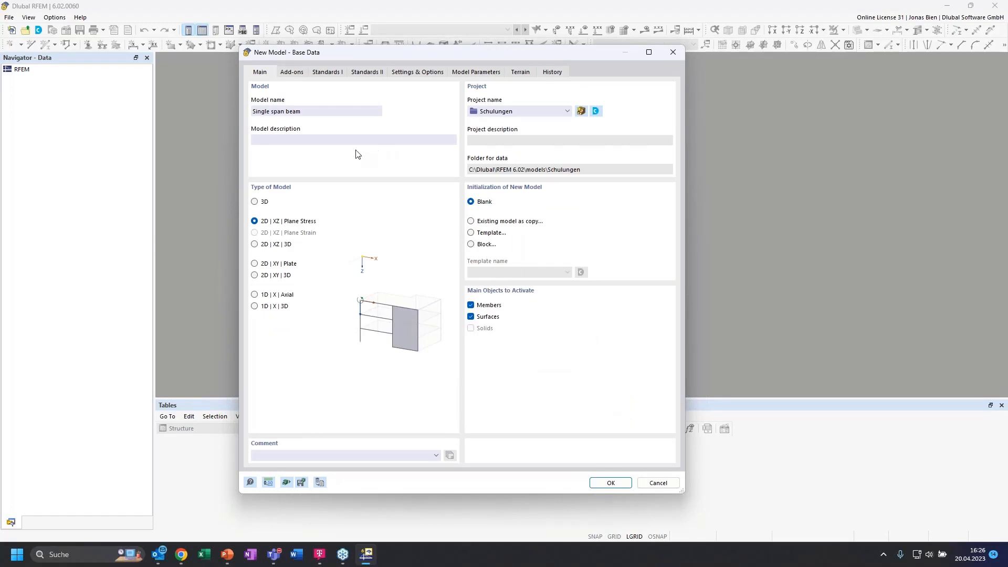
{"action": "left_click", "coordinate": [609, 483]}
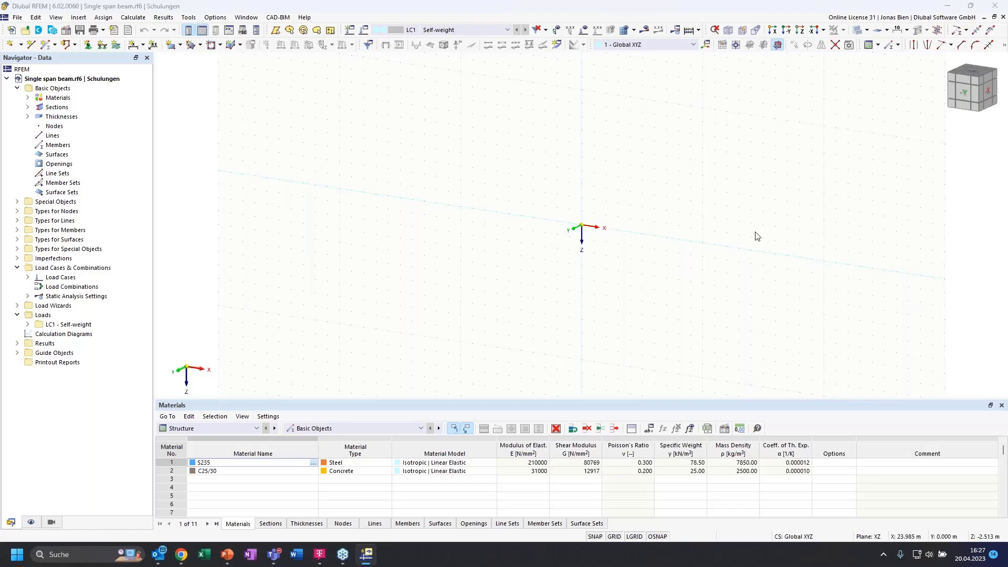
- Switch to the presentation, view the slide on the single-span beam with concentrated load, and return to RFEM
{"action": "key", "text": "alt+Tab"}
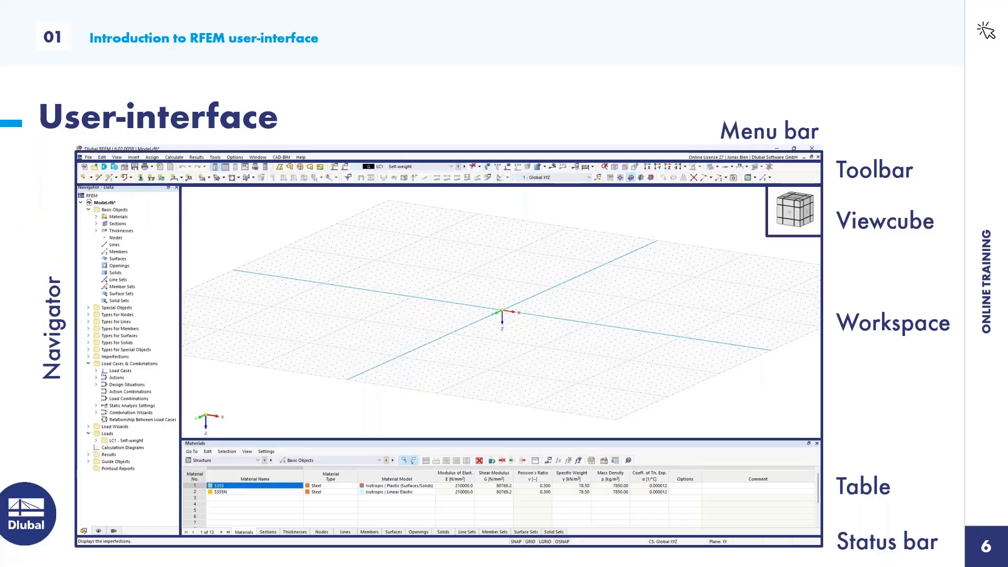
{"action": "key", "text": "Right"}
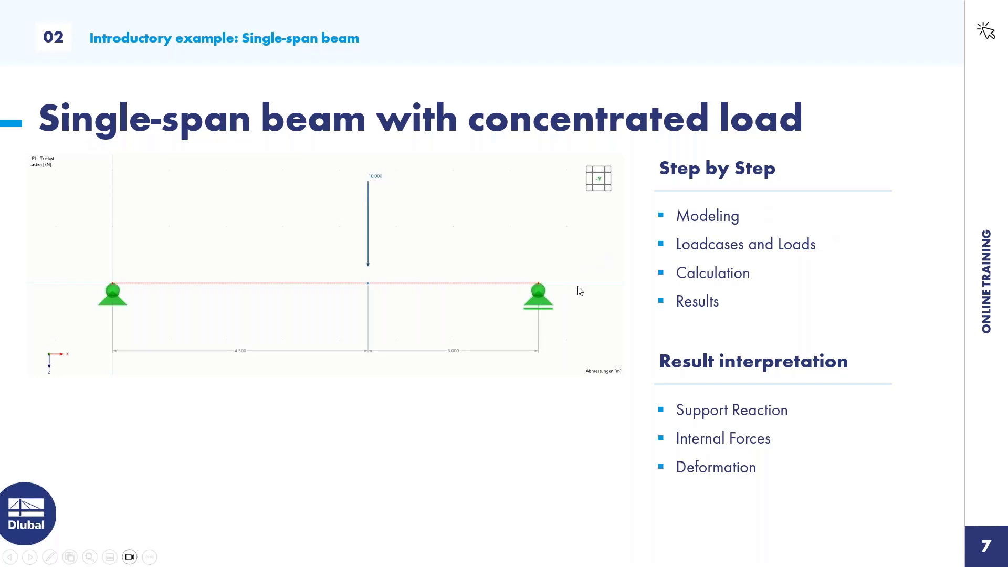
{"action": "key", "text": "alt+Tab"}
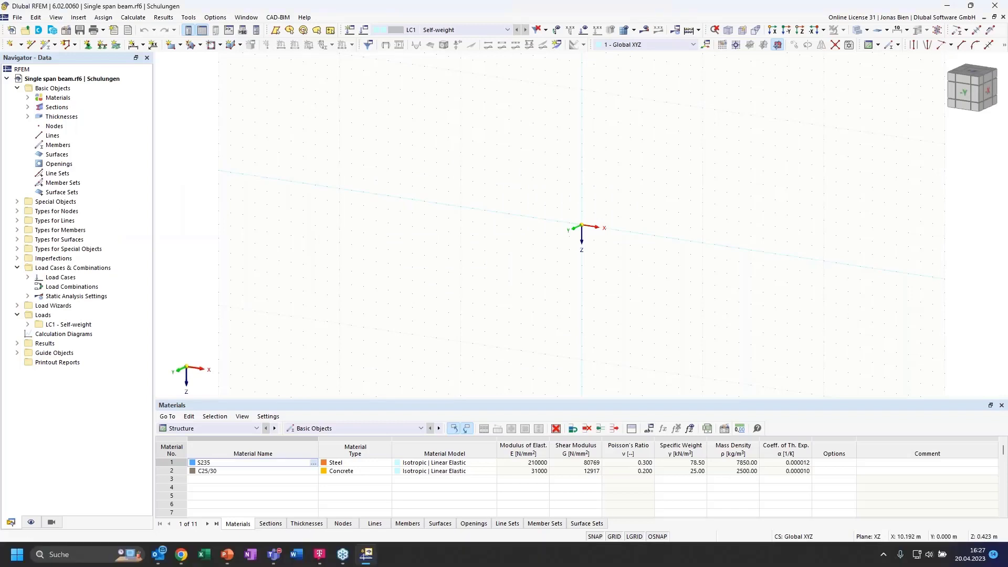
- Delete all predefined basic objects from the Single span beam model
{"action": "left_click", "coordinate": [961, 100]}
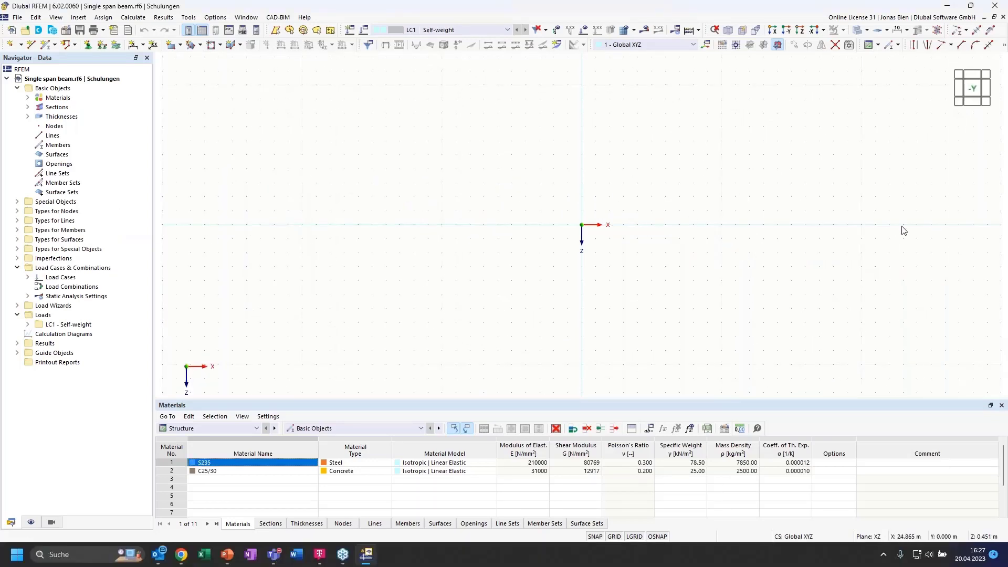
{"action": "middle_click_drag", "start_coordinate": [763, 202], "coordinate": [585, 165]}
{"action": "right_click", "coordinate": [67, 88]}
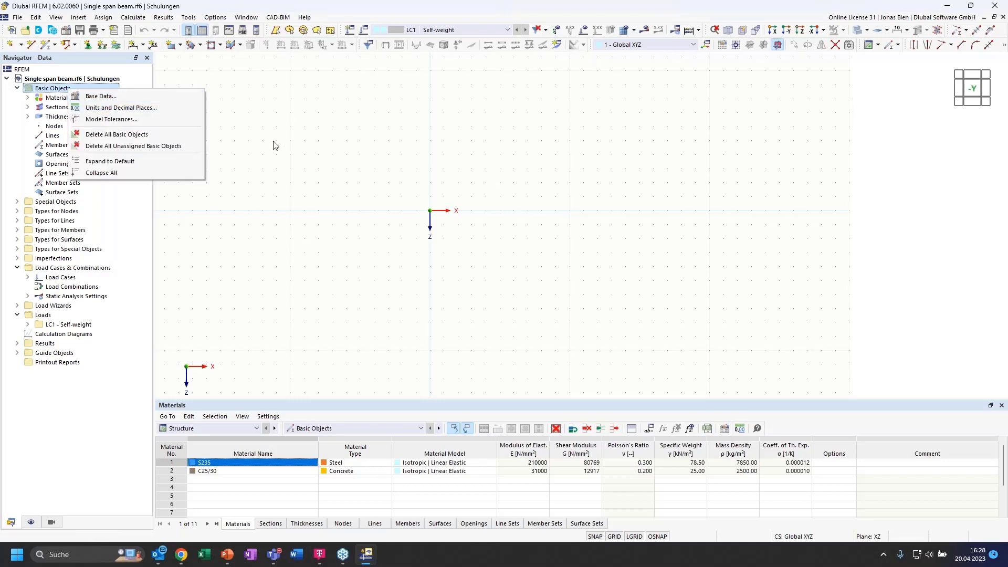
{"action": "left_click", "coordinate": [59, 88]}
{"action": "right_click", "coordinate": [59, 87]}
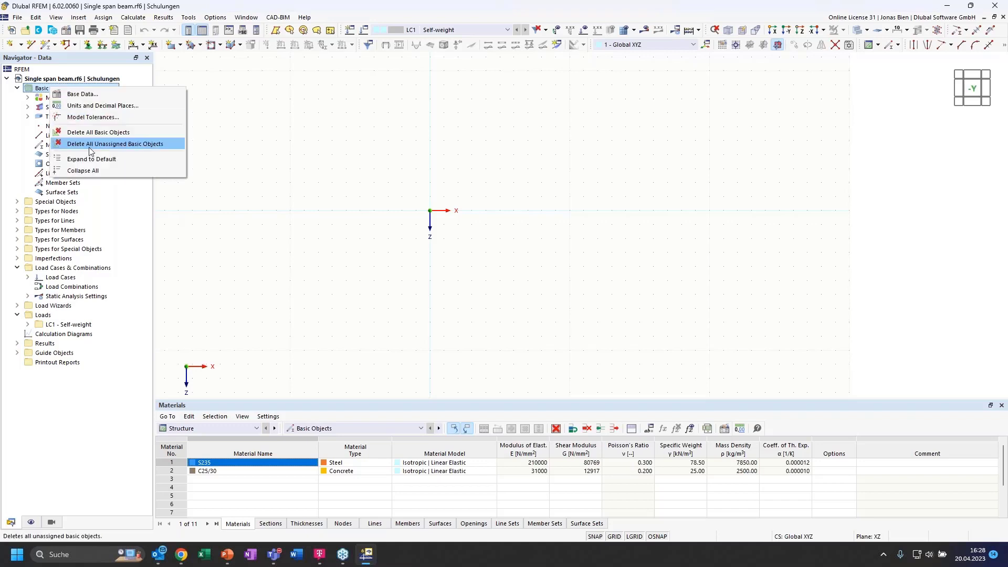
{"action": "left_click", "coordinate": [99, 136]}
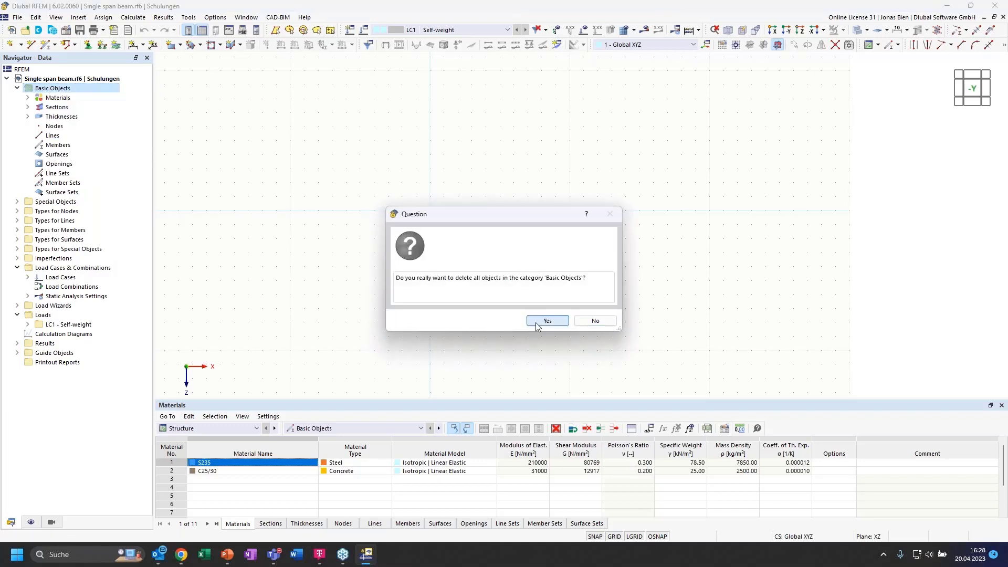
{"action": "left_click", "coordinate": [537, 321]}
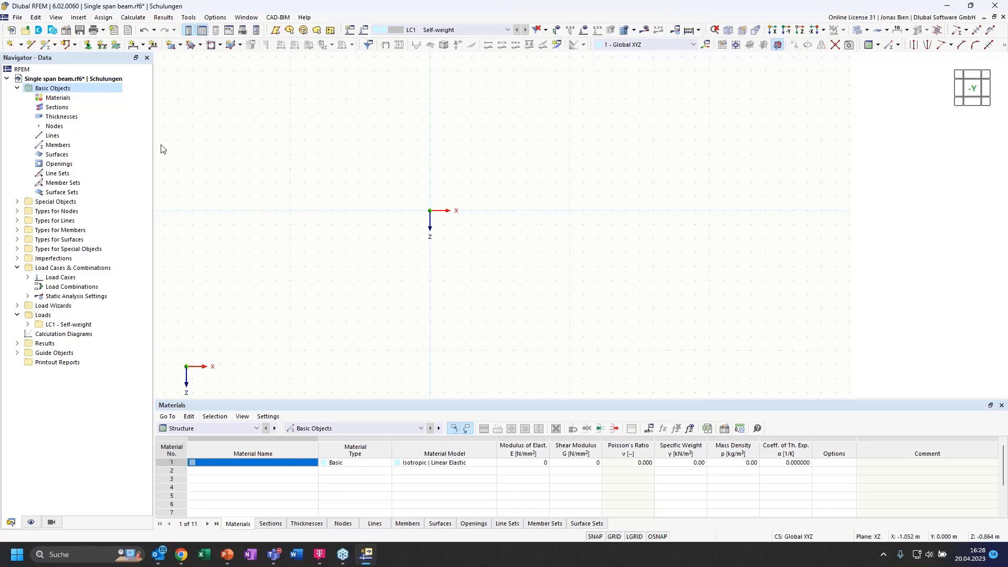
- Create the beam's first node at the coordinate origin, with X 0 m and Z 0 m
{"action": "double_click", "coordinate": [14, 46]}
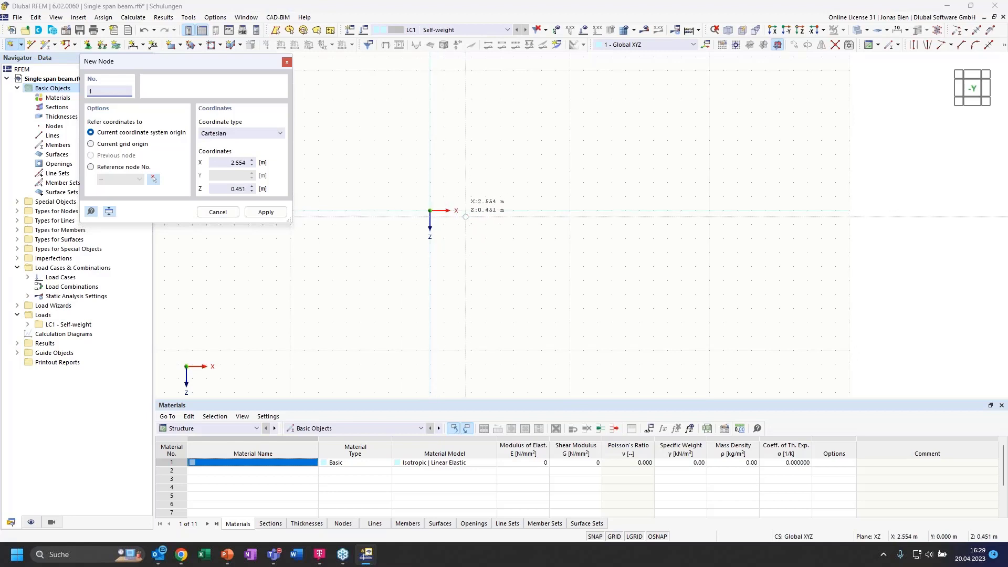
{"action": "scroll", "coordinate": [465, 216], "scroll_direction": "up", "scroll_amount": 2}
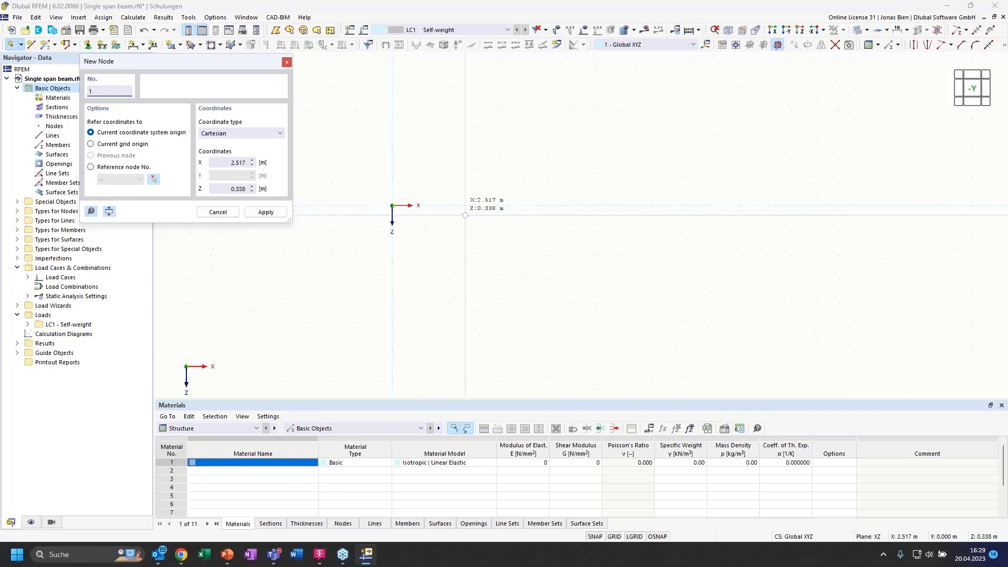
{"action": "scroll", "coordinate": [466, 216], "scroll_direction": "up", "scroll_amount": 3}
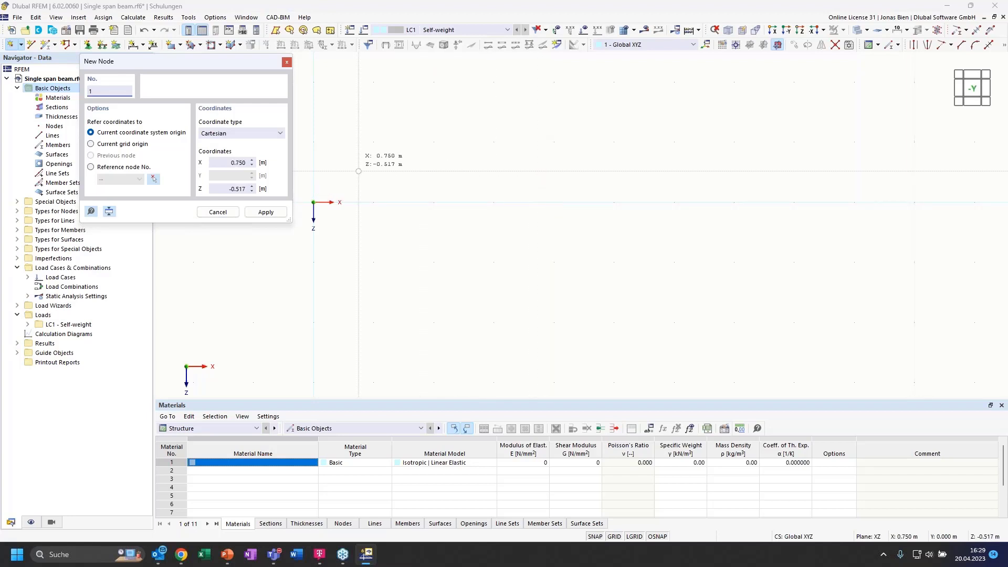
{"action": "left_click", "coordinate": [224, 162]}
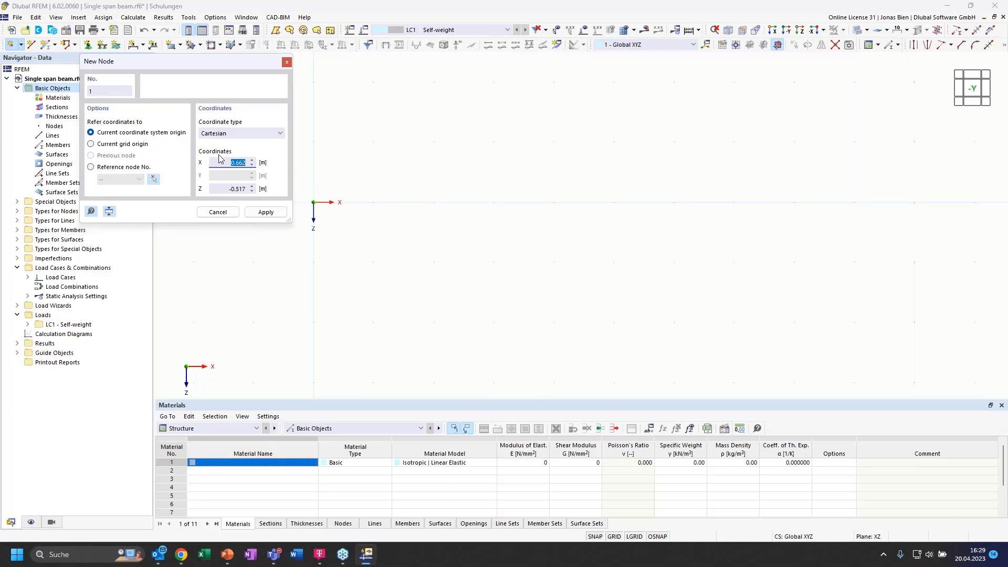
{"action": "left_click", "coordinate": [225, 188]}
{"action": "type", "text": "0"}
{"action": "left_click", "coordinate": [232, 163]}
{"action": "left_click", "coordinate": [260, 213]}
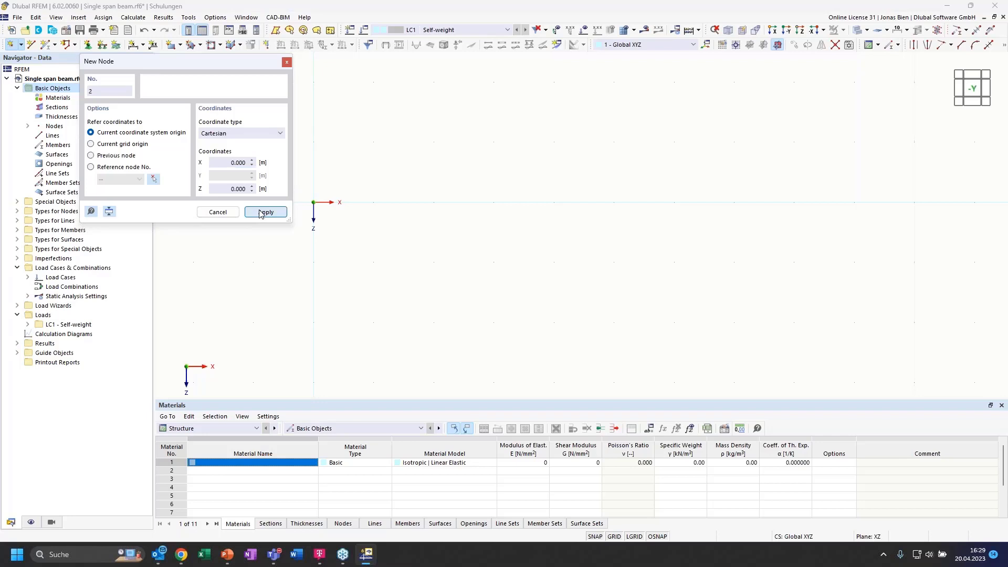
- Create the beam's second node at X 7.5 m and Z 0 m, and finish placing nodes
{"action": "left_click", "coordinate": [232, 163]}
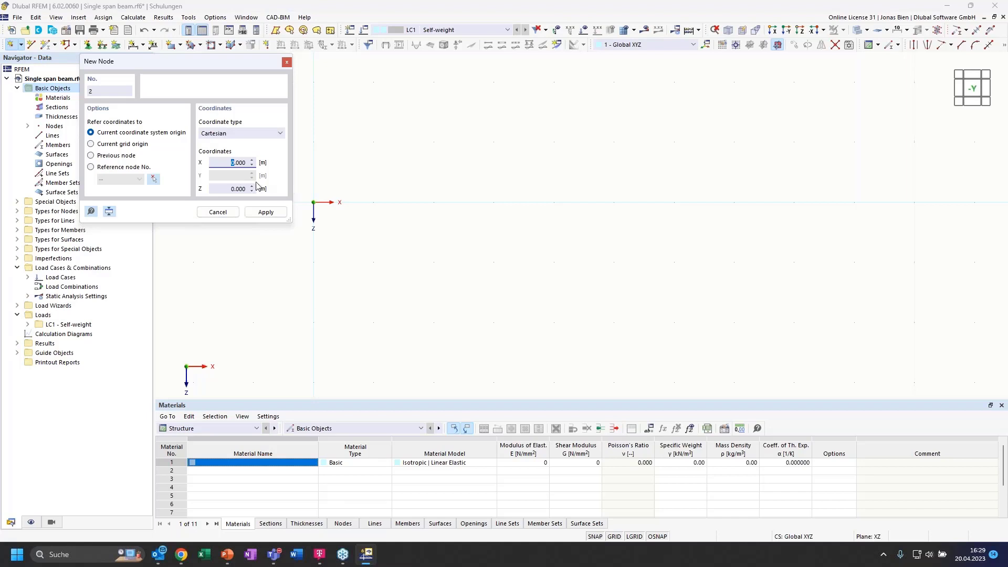
{"action": "type", "text": "7.5"}
{"action": "left_click", "coordinate": [268, 213]}
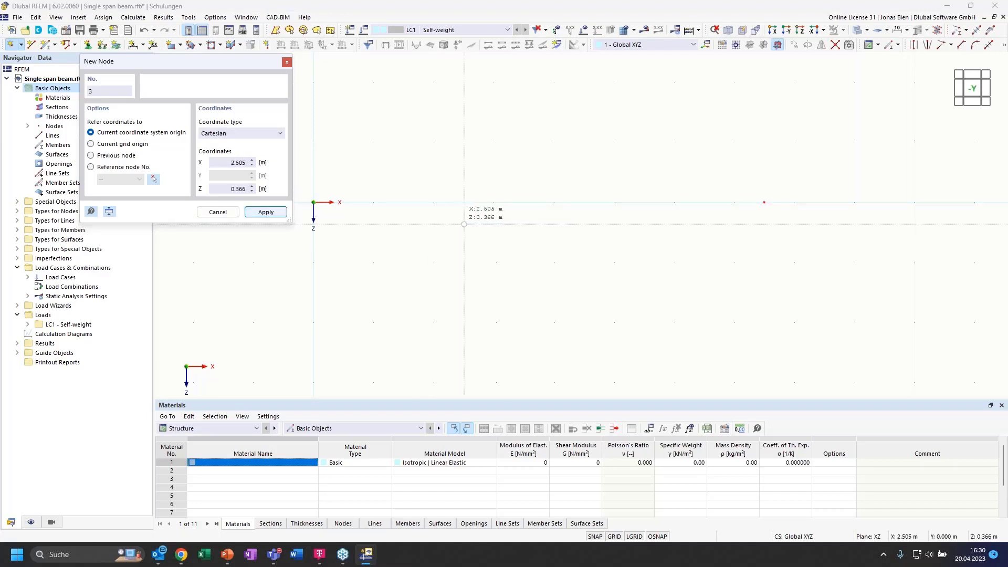
{"action": "key", "text": "Escape"}
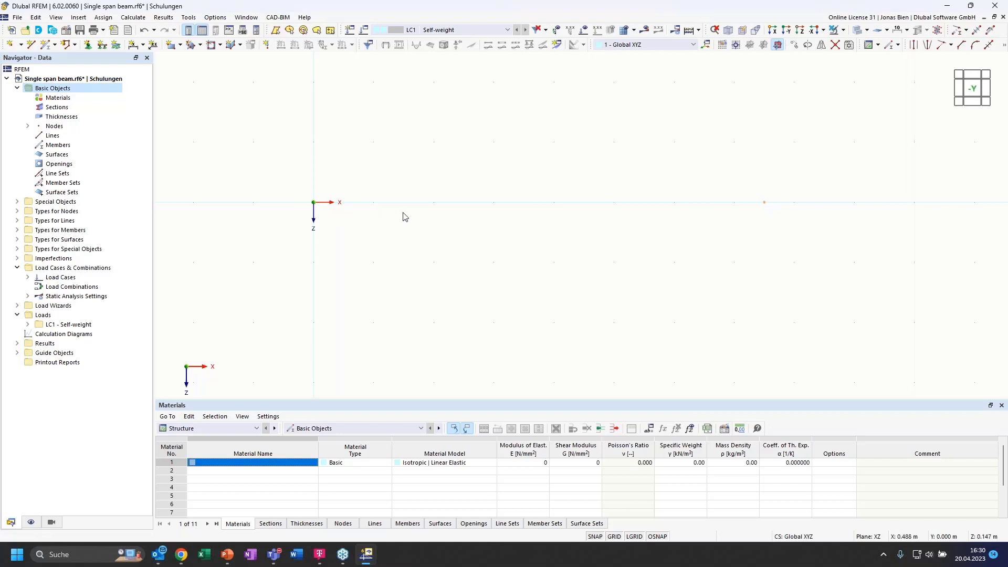
{"action": "middle_click_drag", "start_coordinate": [335, 230], "coordinate": [322, 195], "text": "ctrl"}
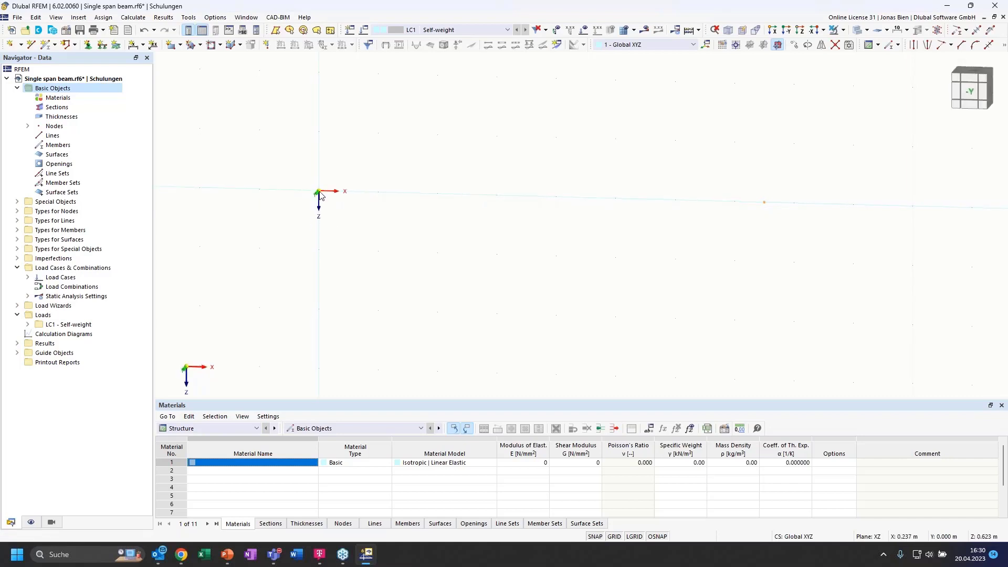
{"action": "left_click", "coordinate": [970, 93]}
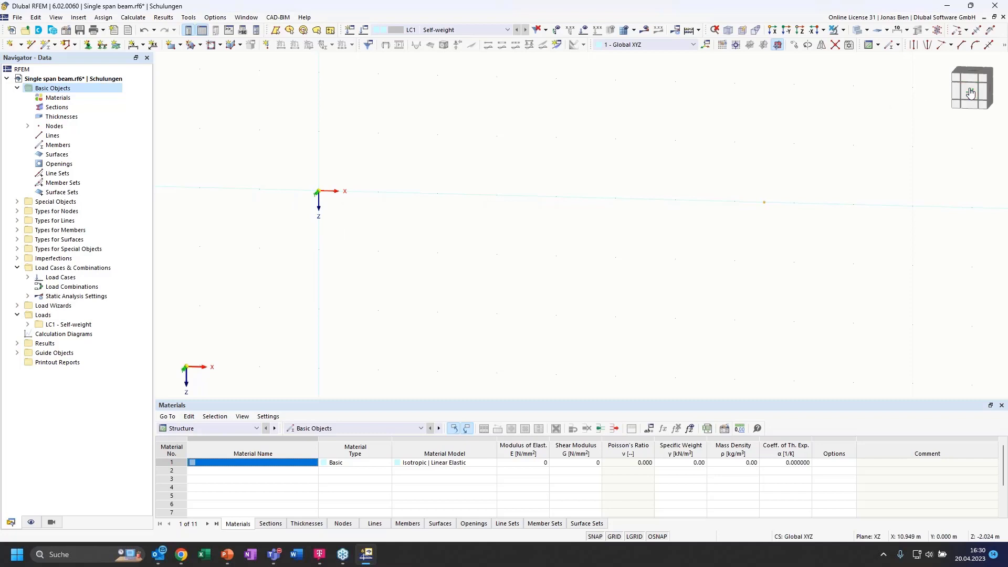
- Hide the global coordinate system X, Y, Z in the zero point through the general axis system display settings
{"action": "left_click", "coordinate": [35, 524]}
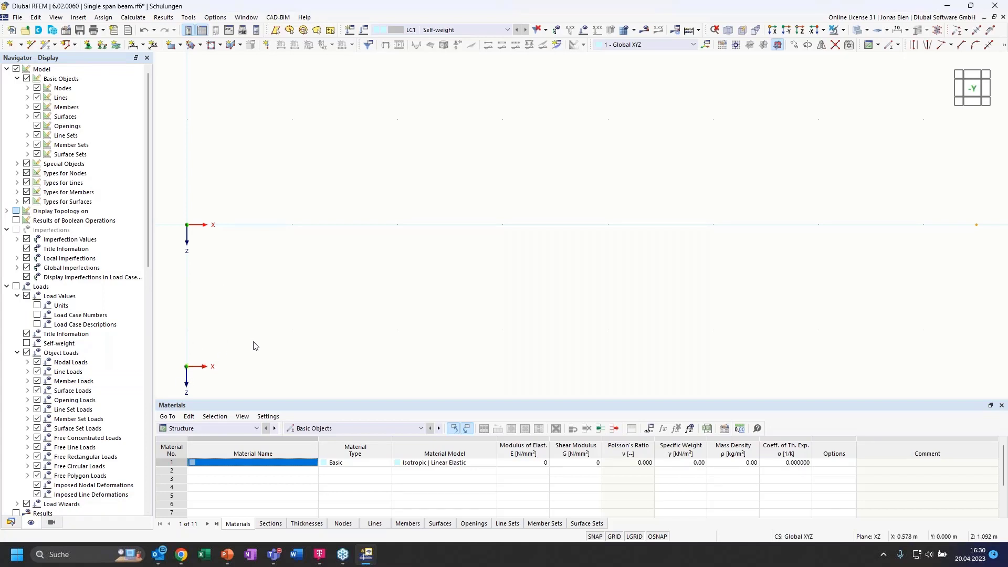
{"action": "middle_click_drag", "start_coordinate": [253, 342], "coordinate": [221, 360], "text": "ctrl"}
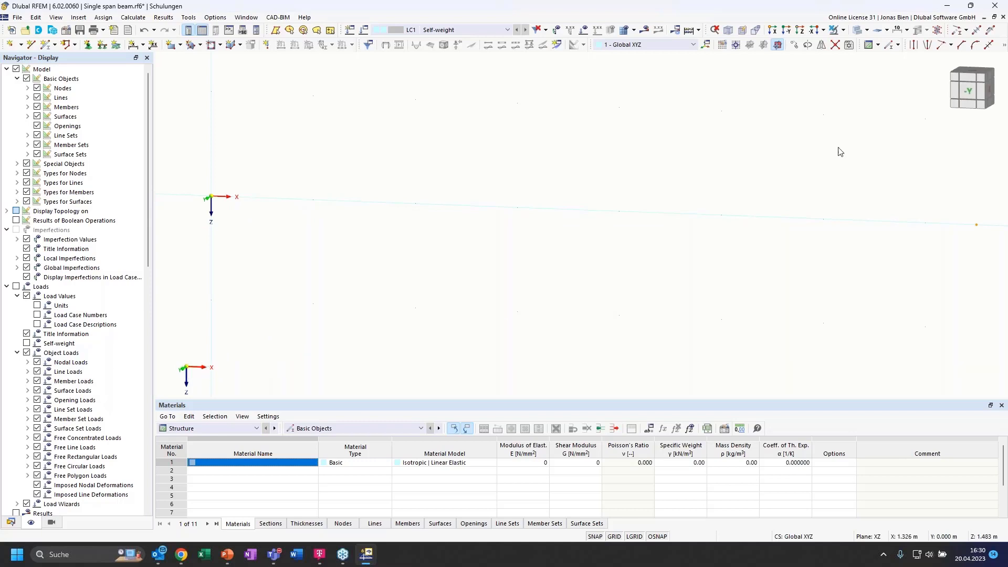
{"action": "left_click", "coordinate": [970, 96]}
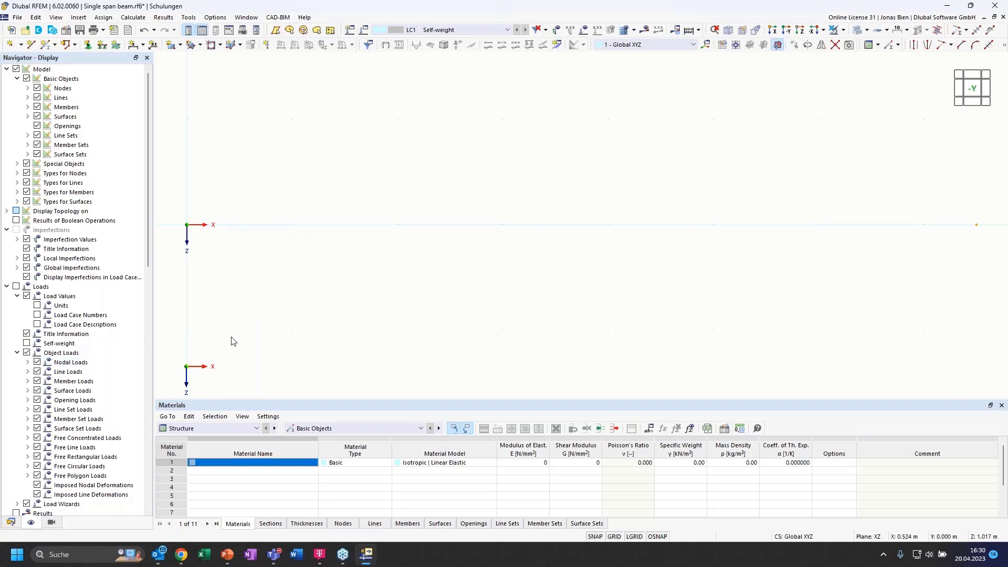
{"action": "scroll", "coordinate": [87, 384], "scroll_direction": "down", "scroll_amount": 5}
{"action": "scroll", "coordinate": [87, 384], "scroll_direction": "down", "scroll_amount": 5}
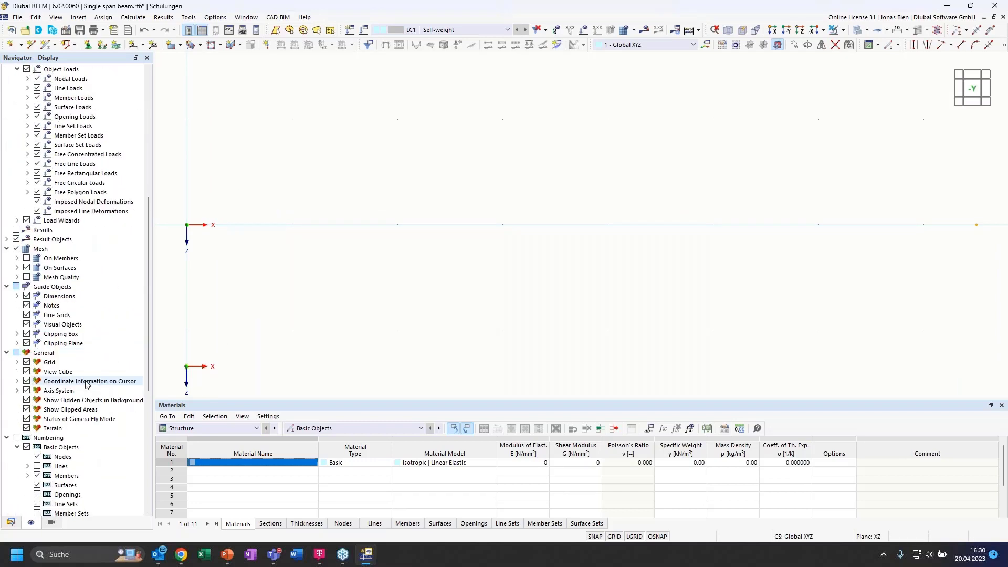
{"action": "scroll", "coordinate": [87, 383], "scroll_direction": "down", "scroll_amount": 2}
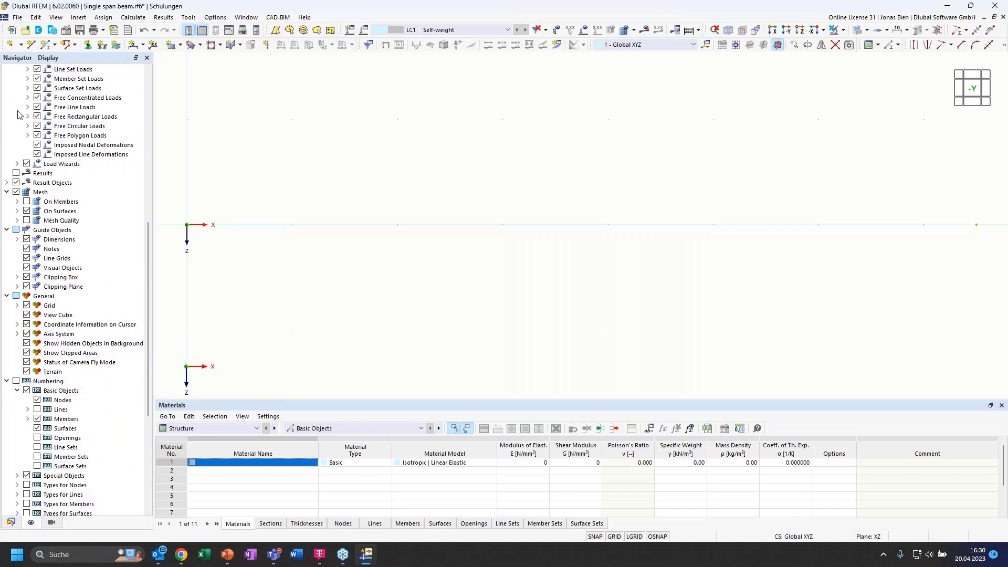
{"action": "left_click", "coordinate": [18, 334]}
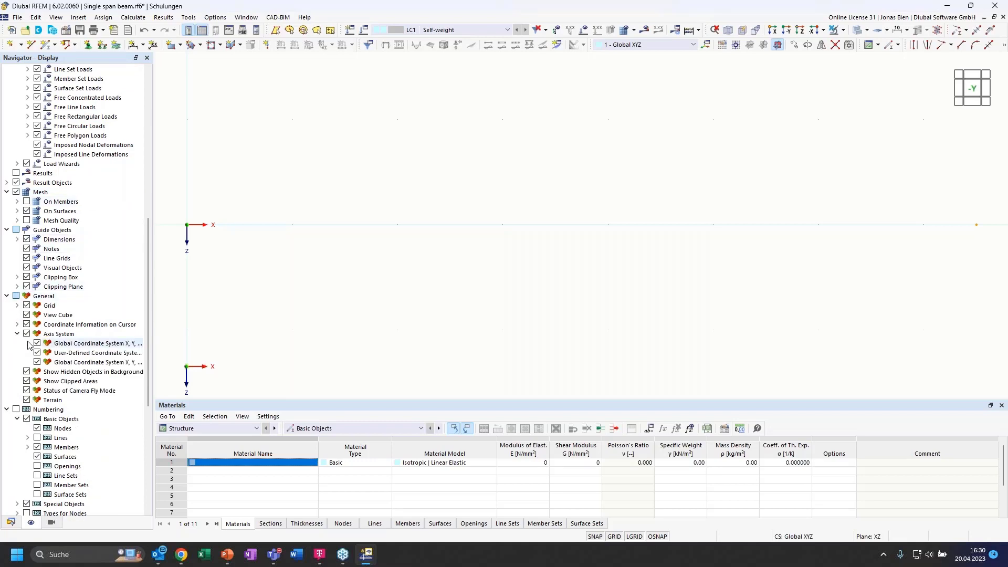
{"action": "left_click", "coordinate": [65, 345]}
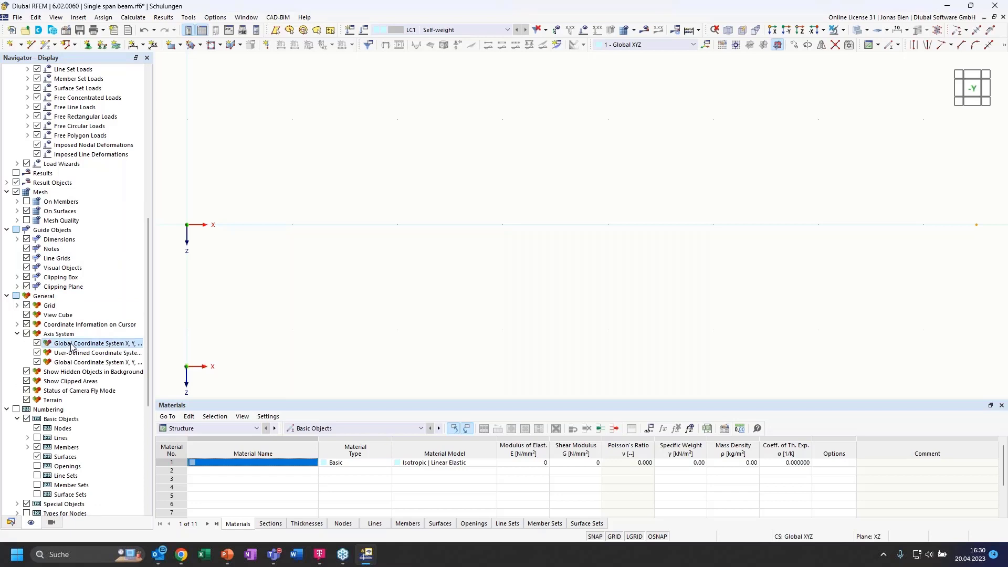
{"action": "right_click", "coordinate": [132, 344]}
{"action": "key", "text": "Escape"}
{"action": "left_click_drag", "start_coordinate": [152, 333], "coordinate": [227, 333]}
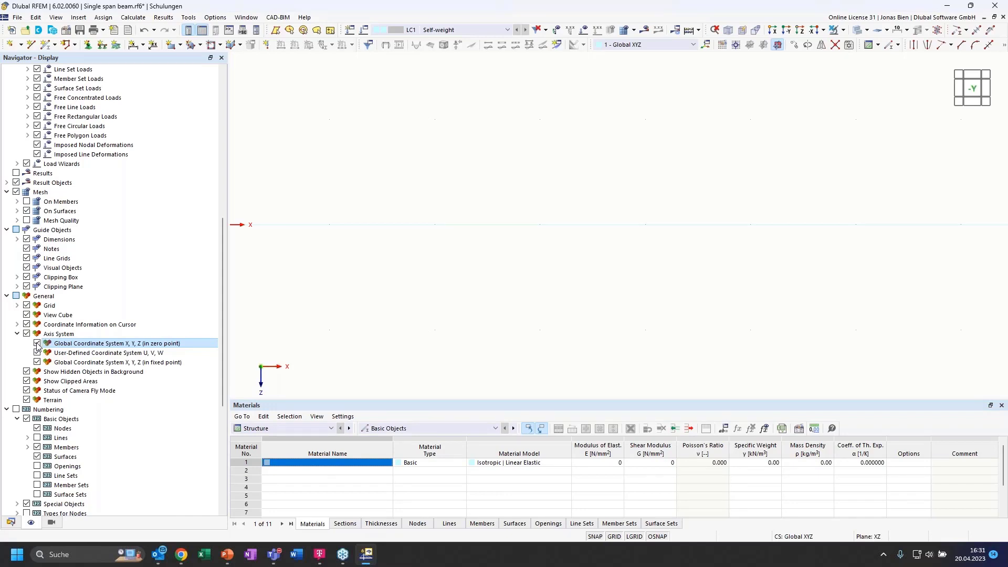
{"action": "left_click", "coordinate": [36, 343]}
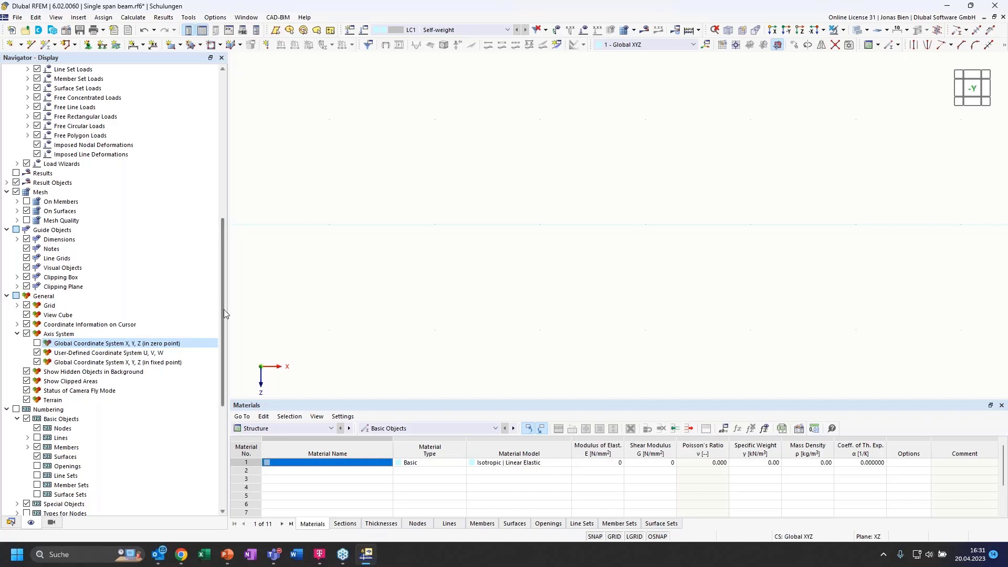
{"action": "left_click_drag", "start_coordinate": [223, 313], "coordinate": [178, 328]}
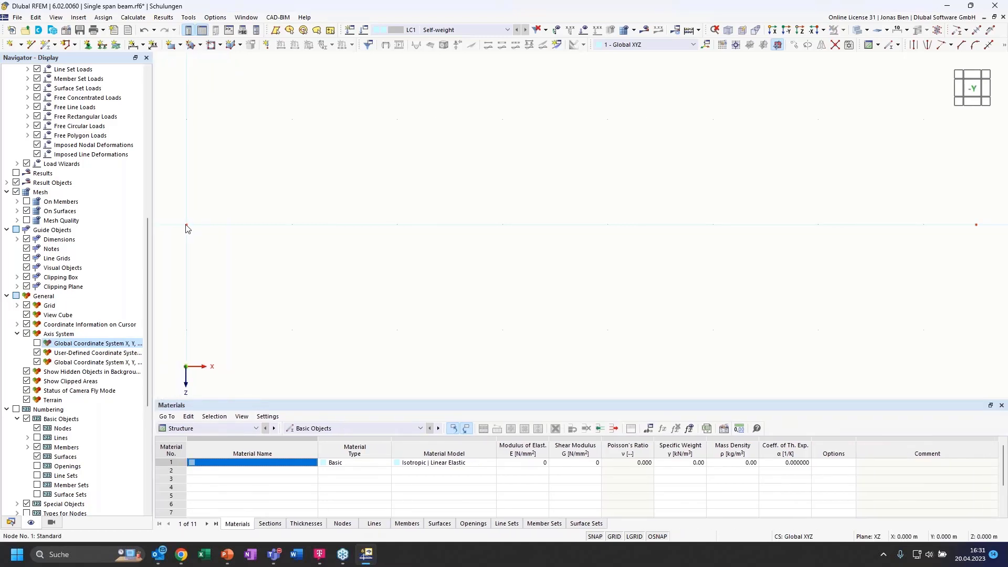
{"action": "scroll", "coordinate": [259, 276], "scroll_direction": "down", "scroll_amount": 1}
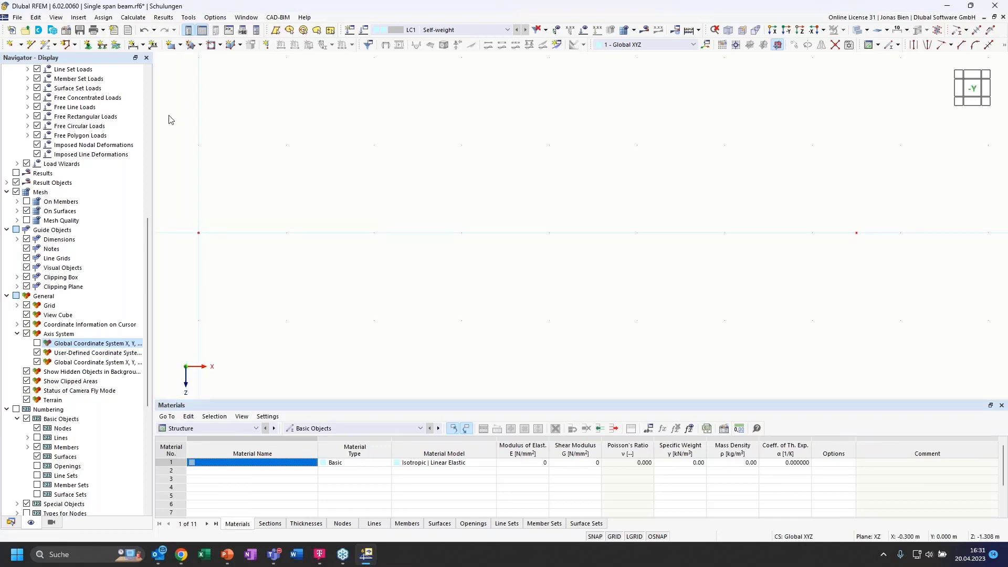
- Draw a single line from the node at the origin to the node at X 7.5 m, and finish line input
{"action": "left_click", "coordinate": [11, 522]}
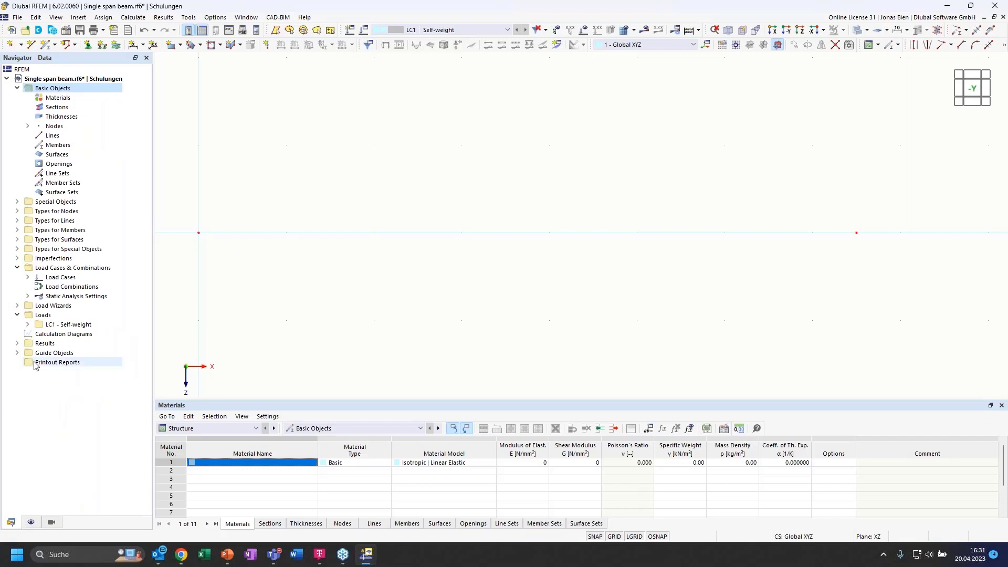
{"action": "left_click", "coordinate": [32, 45]}
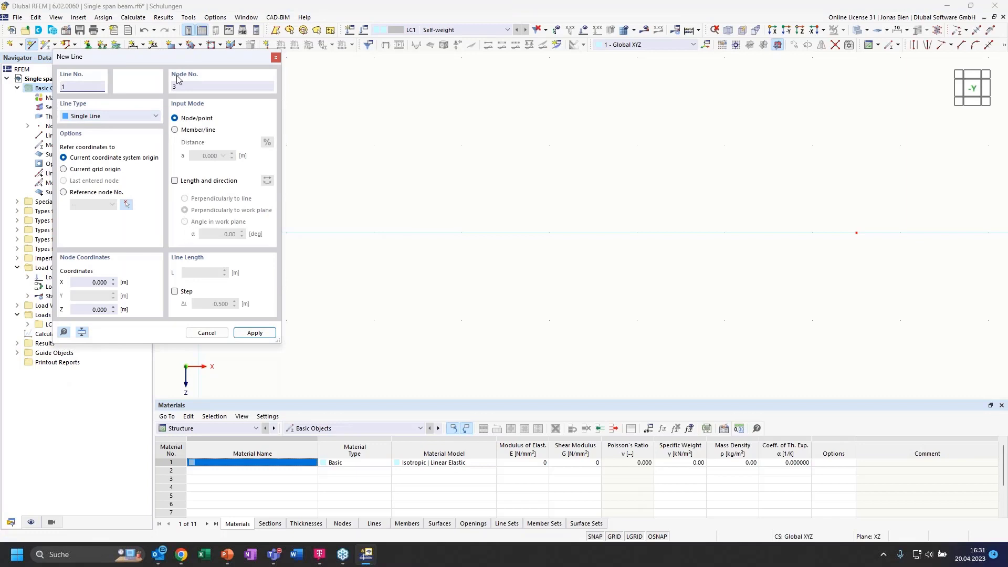
{"action": "left_click_drag", "start_coordinate": [172, 63], "coordinate": [211, 262]}
{"action": "left_click", "coordinate": [199, 233]}
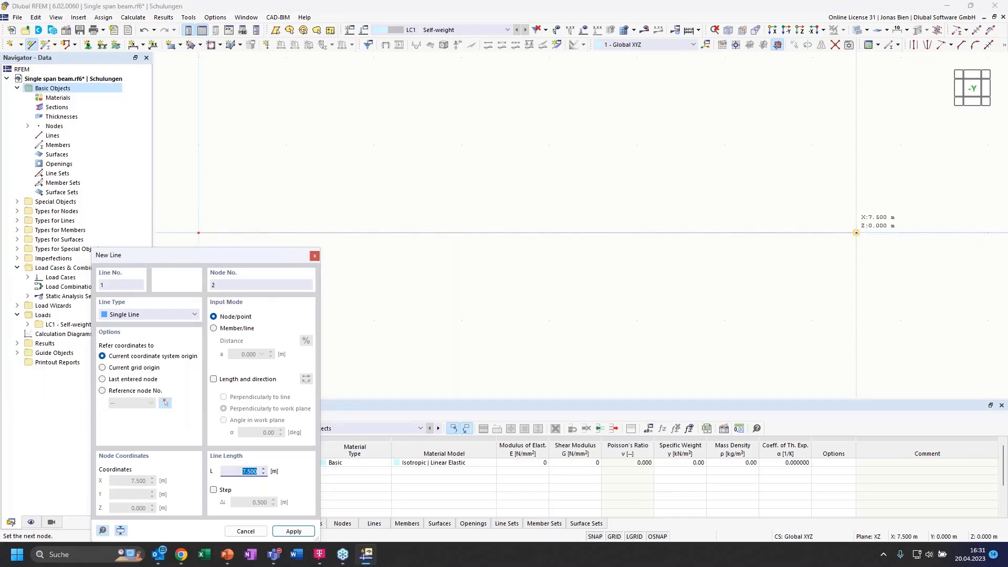
{"action": "left_click", "coordinate": [856, 232]}
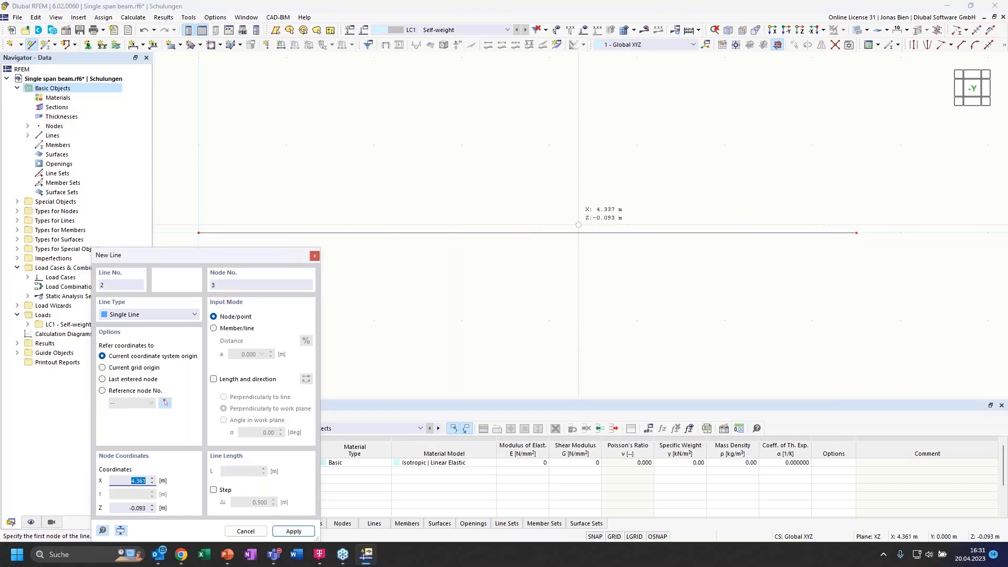
{"action": "key", "text": "Escape"}
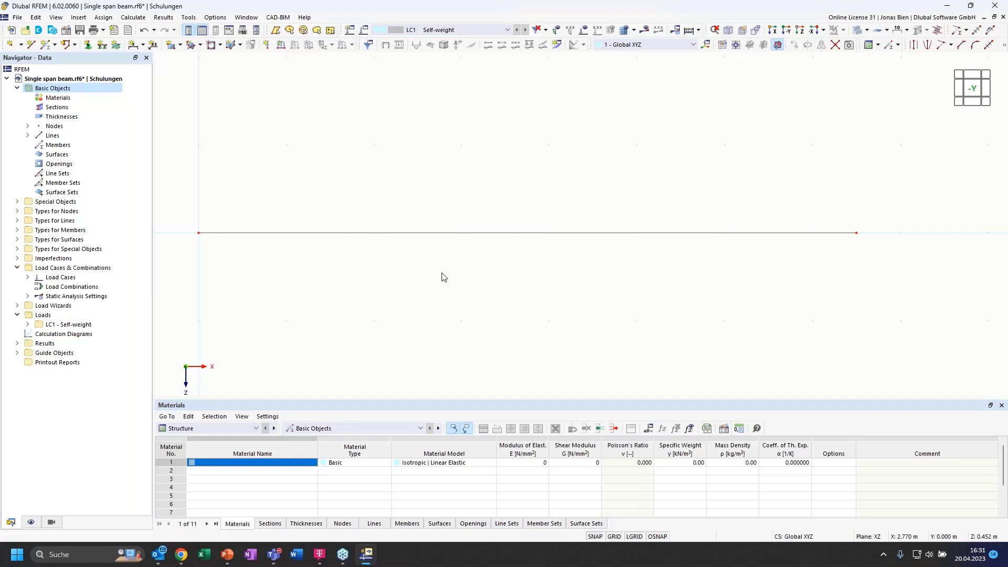
{"action": "key", "text": "Return"}
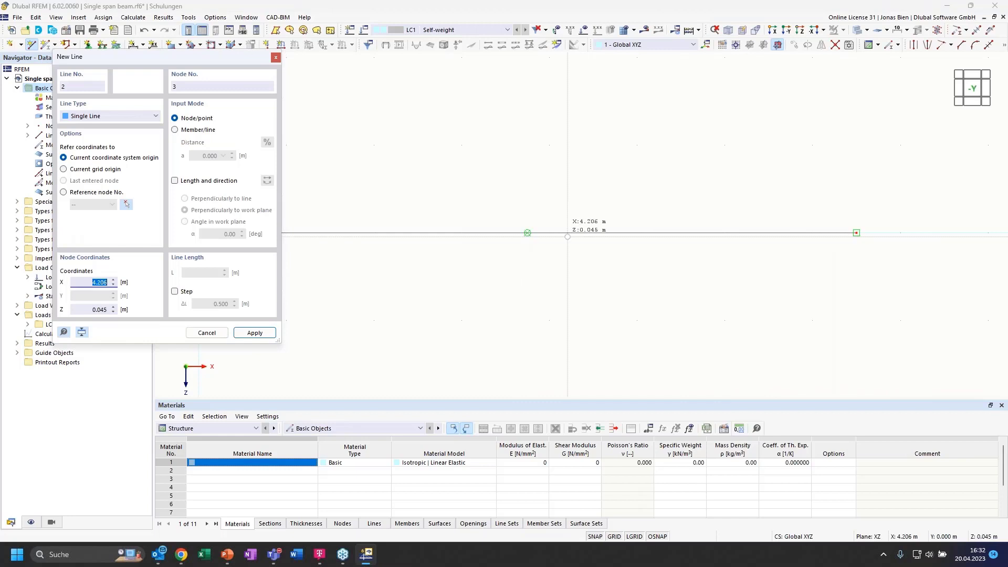
{"action": "key", "text": "Escape"}
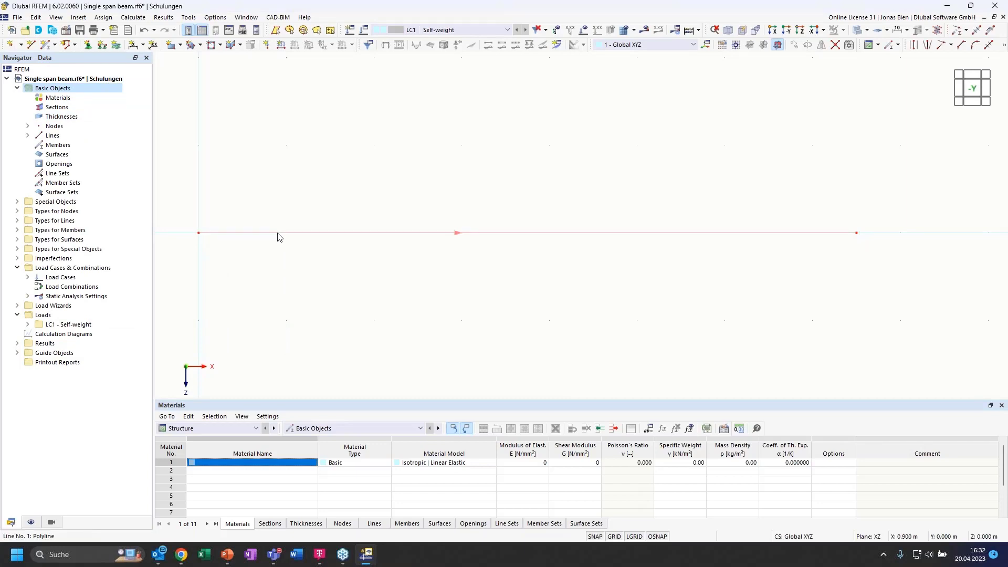
- List the model's nodes and lines in the data navigator and highlight the two nodes and the line in turn
{"action": "left_click", "coordinate": [28, 126]}
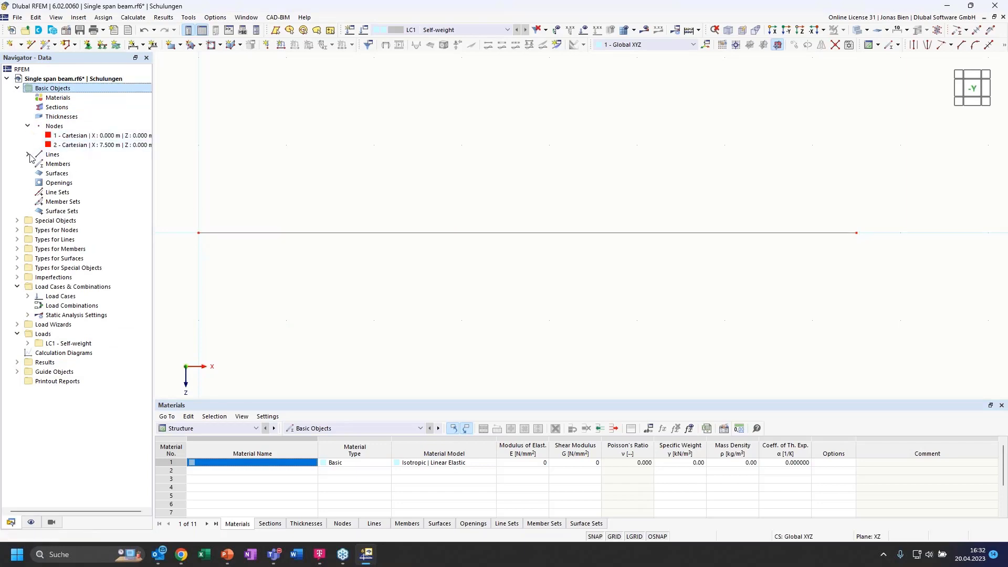
{"action": "left_click", "coordinate": [27, 155]}
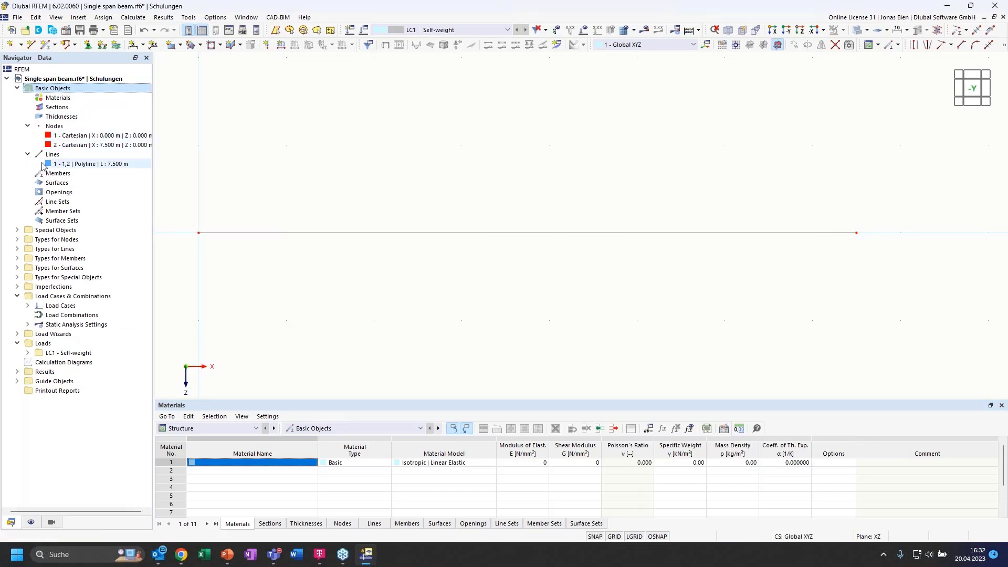
{"action": "left_click", "coordinate": [70, 138]}
{"action": "left_click", "coordinate": [74, 145]}
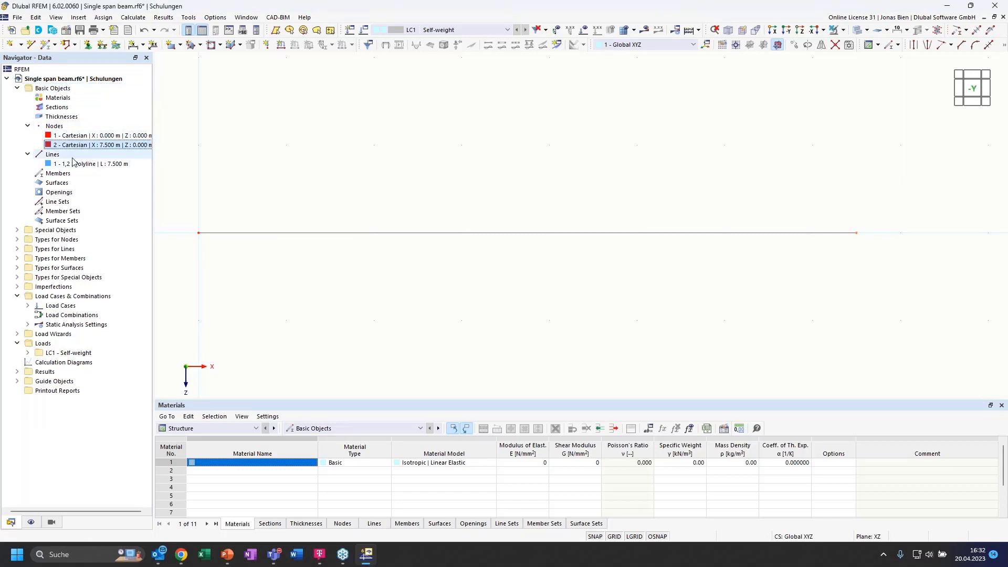
{"action": "left_click", "coordinate": [73, 164]}
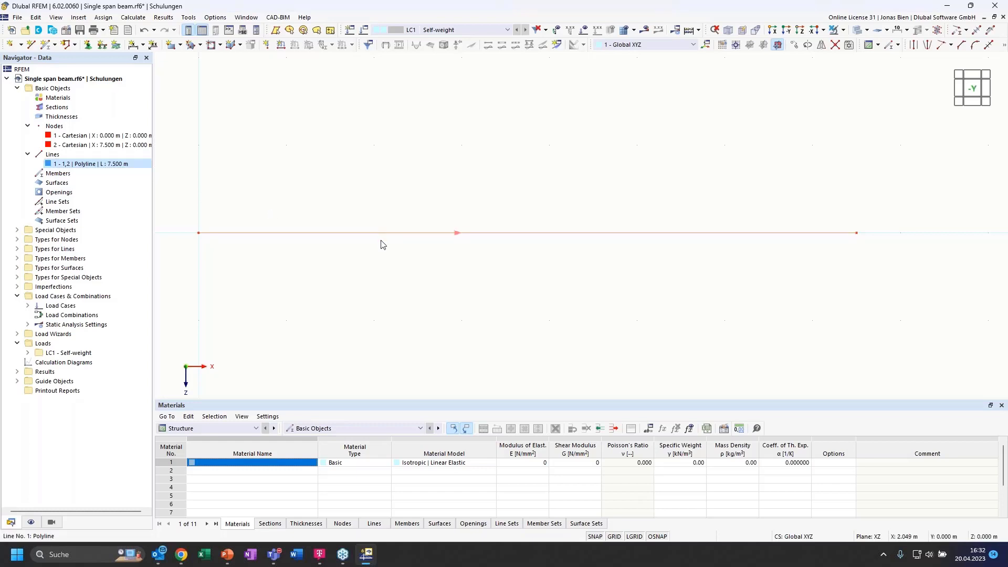
- Open the beam line for editing, start a new member on it, and view the member's section settings
{"action": "double_click", "coordinate": [386, 248]}
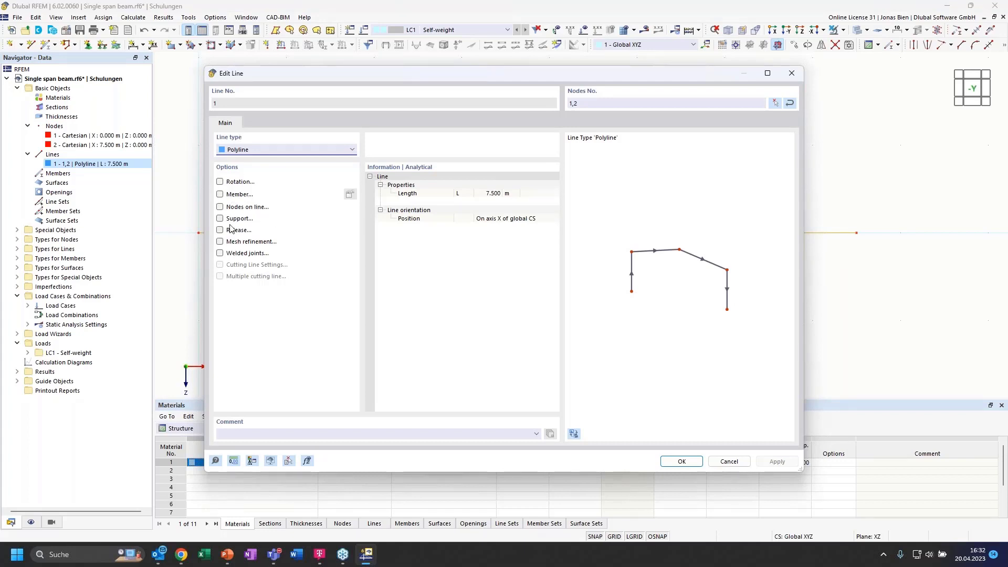
{"action": "left_click", "coordinate": [220, 195]}
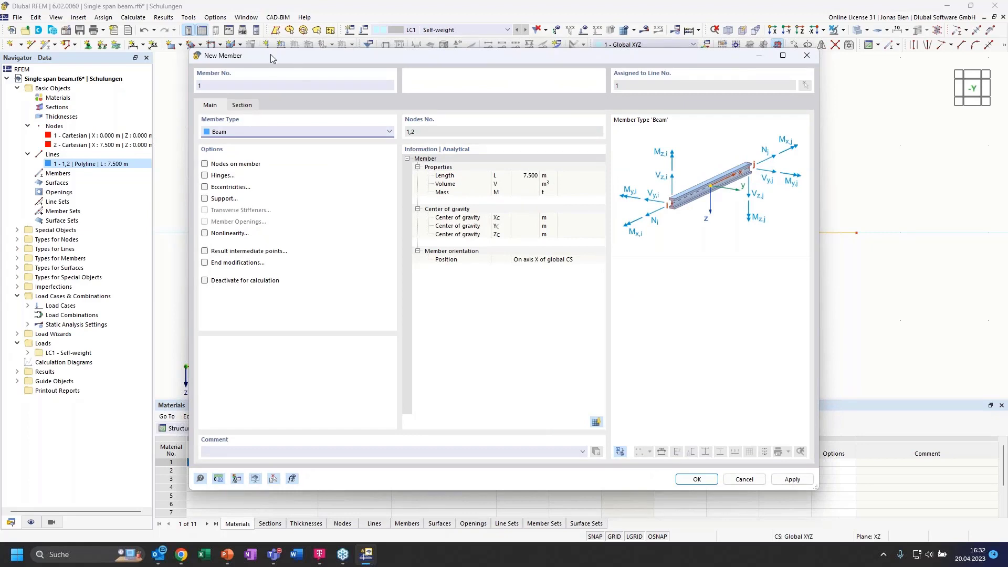
{"action": "mouse_move", "coordinate": [270, 54]}
{"action": "left_mouse_down"}
{"action": "mouse_move", "coordinate": [333, 75]}
{"action": "mouse_move", "coordinate": [274, 73]}
{"action": "left_mouse_up"}
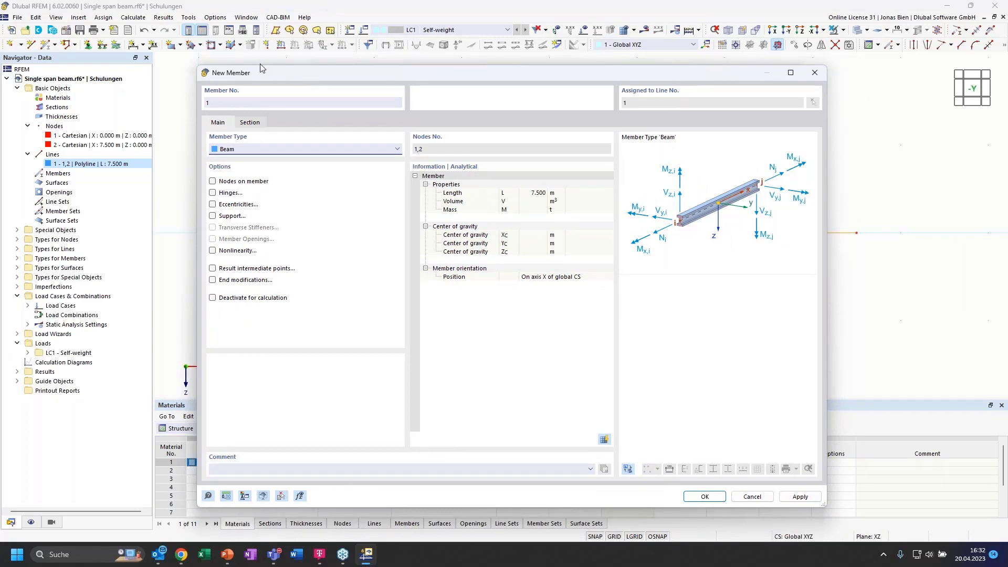
{"action": "left_click", "coordinate": [255, 125]}
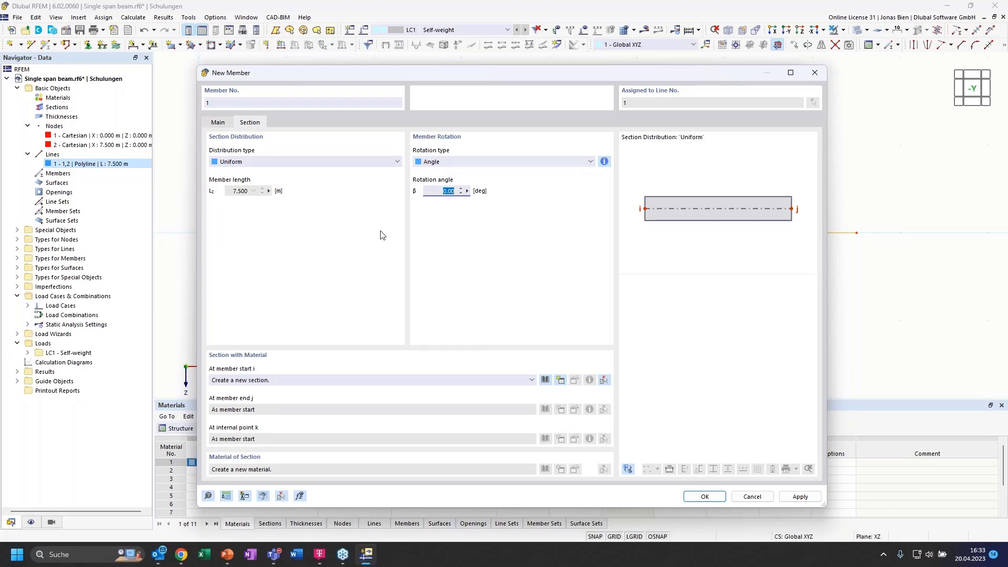
{"action": "left_click", "coordinate": [219, 123]}
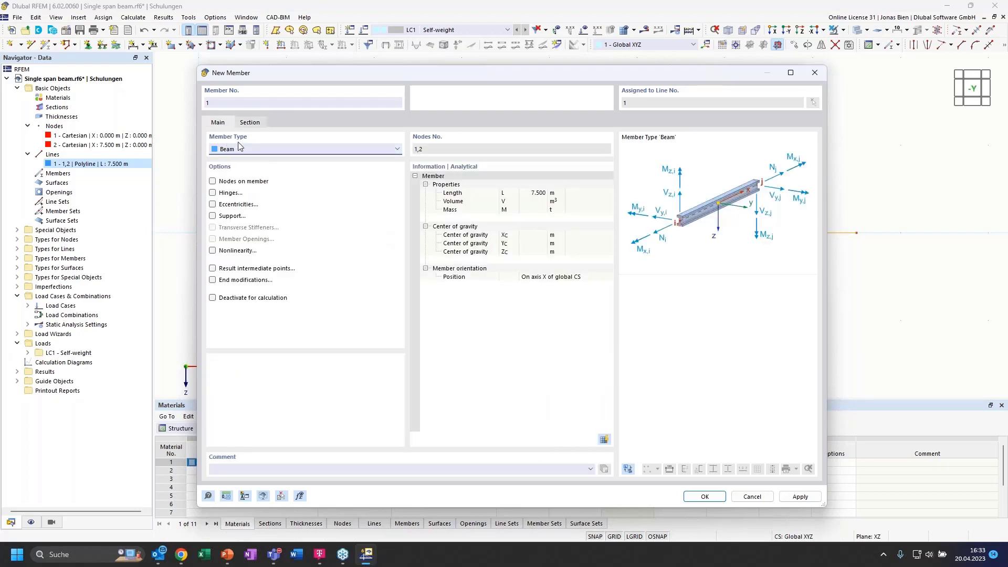
- Set the new member's type to Definable Stiffness and display its stiffness assignment settings
{"action": "left_click", "coordinate": [243, 151]}
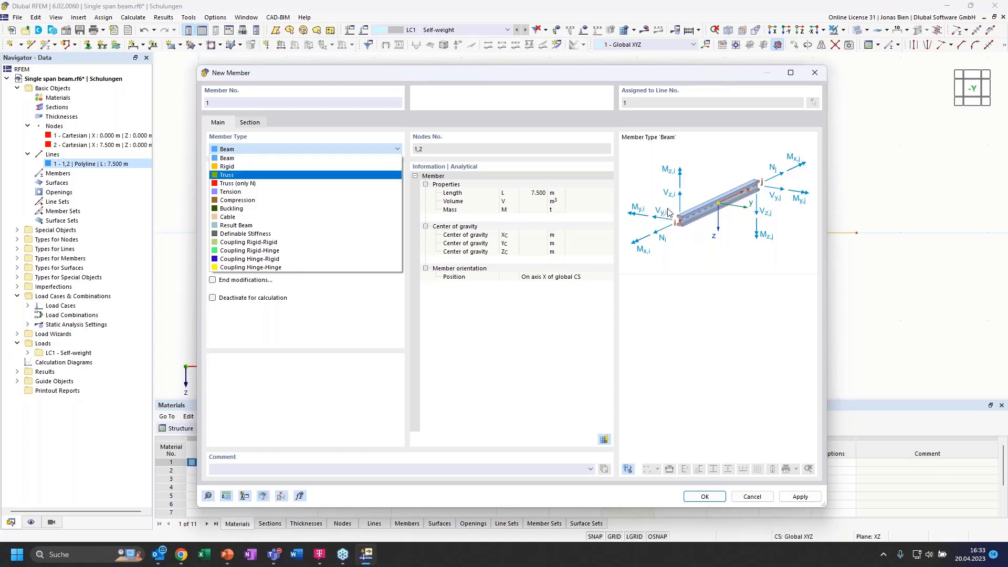
{"action": "left_click", "coordinate": [239, 234]}
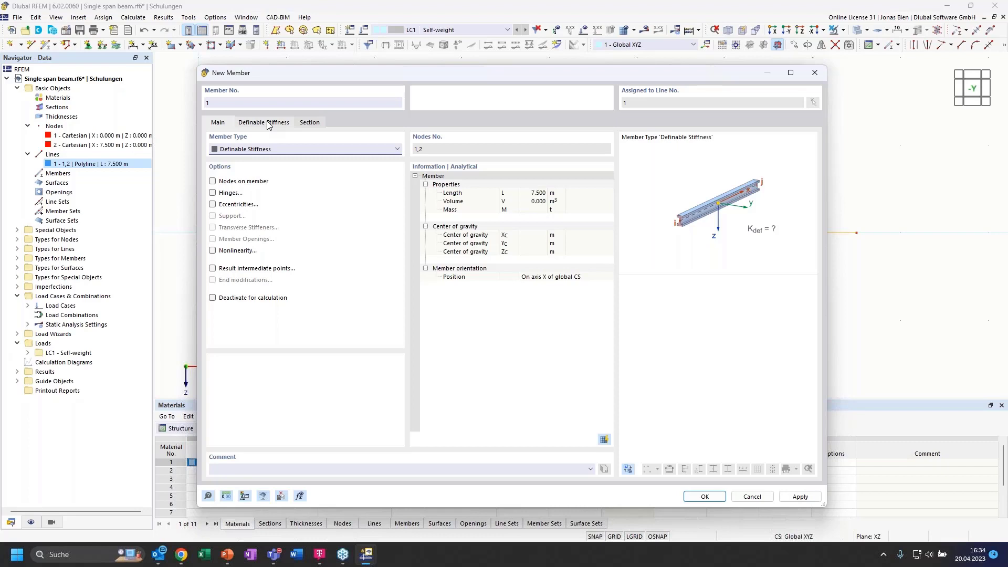
{"action": "left_click", "coordinate": [265, 122]}
{"action": "left_click", "coordinate": [220, 125]}
{"action": "left_click", "coordinate": [263, 123]}
{"action": "left_click", "coordinate": [218, 122]}
{"action": "left_click", "coordinate": [264, 124]}
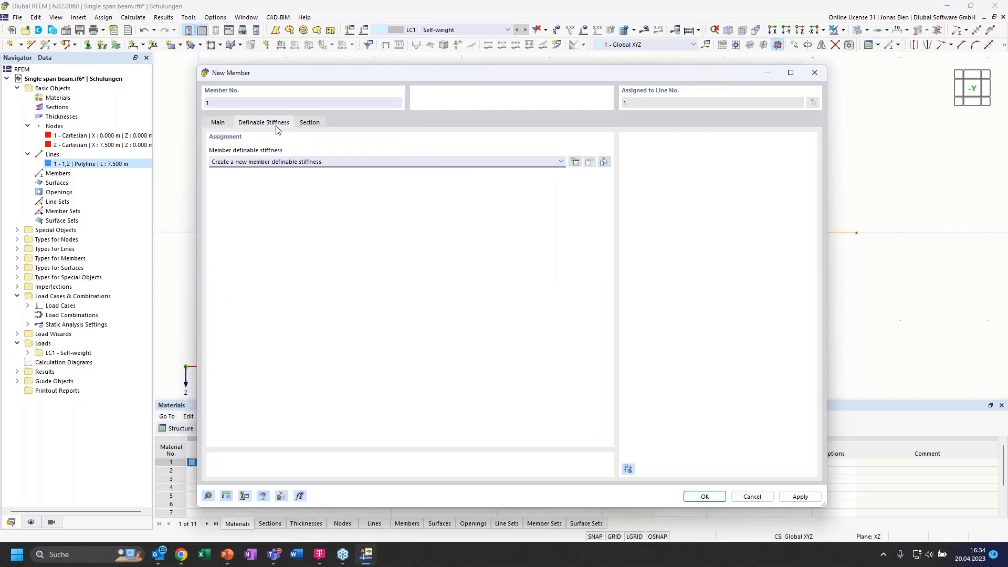
- Create a new member definable stiffness with torsional stiffness and both bending stiffnesses set to 1.00 kNm²
{"action": "left_click", "coordinate": [514, 163]}
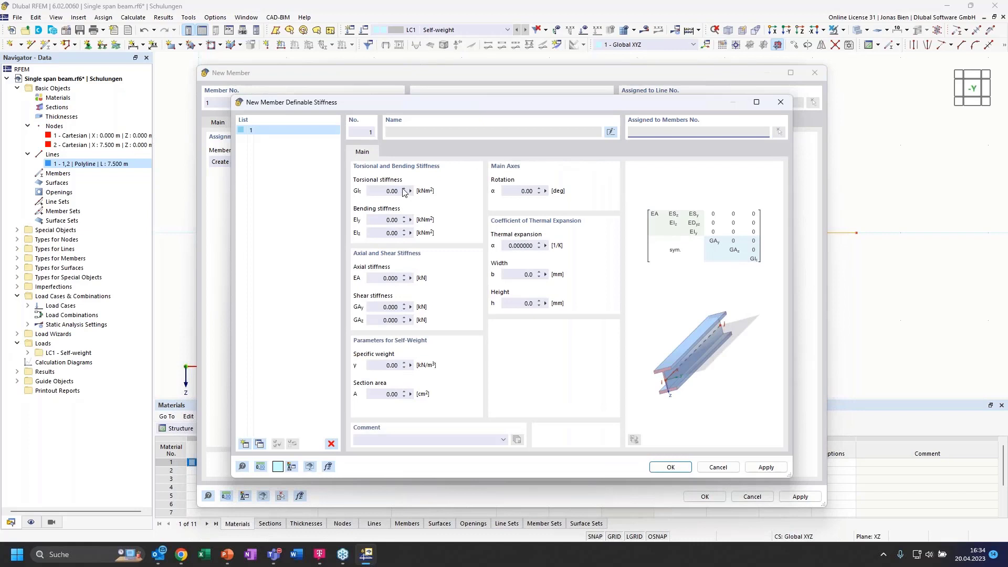
{"action": "left_click_drag", "start_coordinate": [385, 190], "coordinate": [392, 191]}
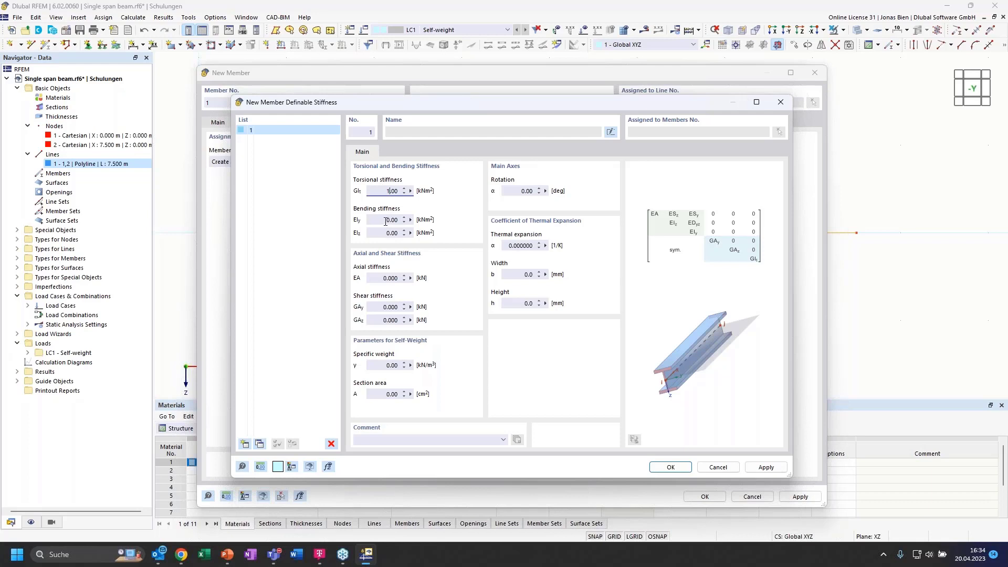
{"action": "left_click", "coordinate": [388, 221]}
{"action": "type", "text": "1"}
{"action": "left_click", "coordinate": [385, 233]}
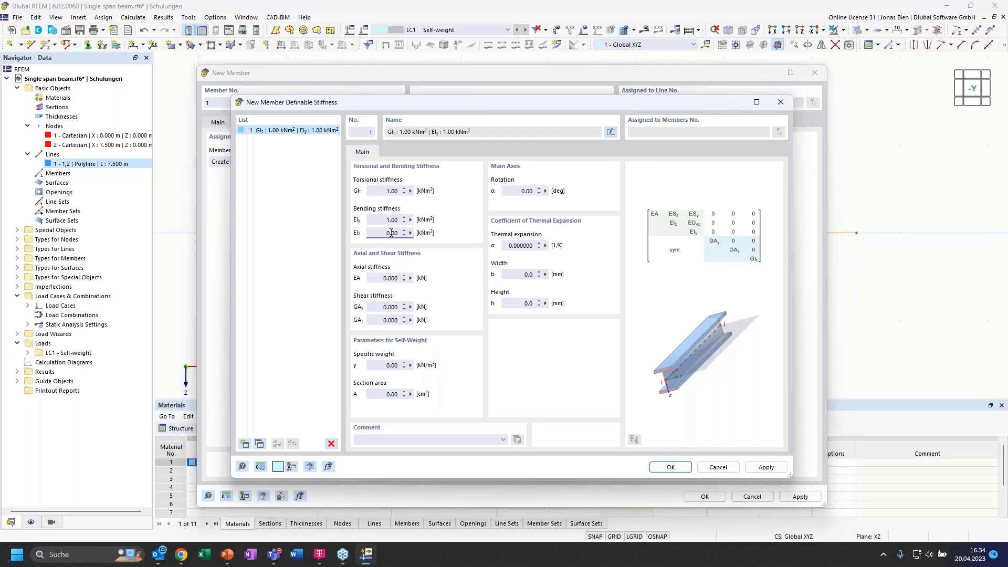
{"action": "type", "text": "1"}
- Set the axial stiffness and both shear stiffnesses to 1.000 kN, and confirm the definable stiffness
{"action": "left_click", "coordinate": [385, 278]}
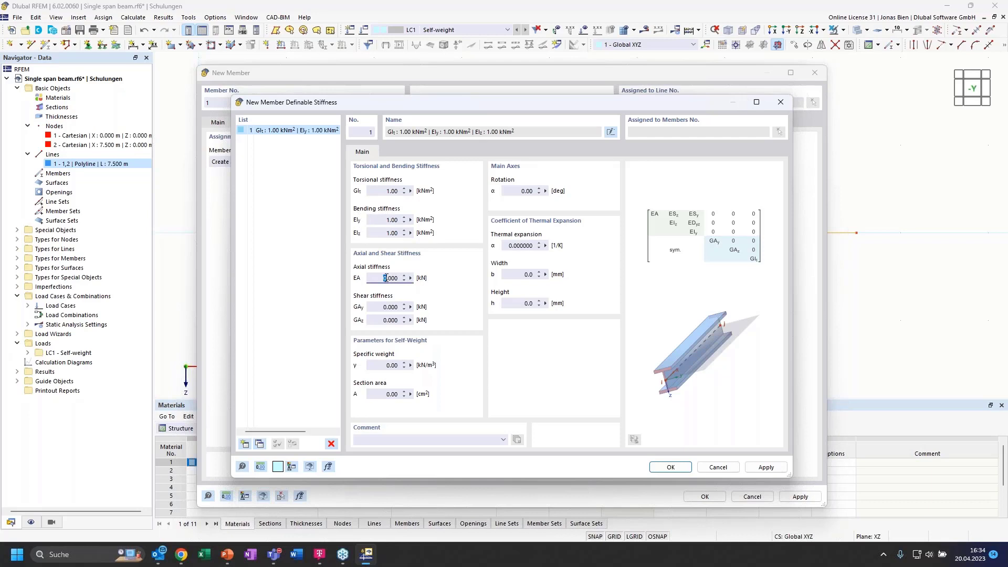
{"action": "type", "text": "1"}
{"action": "left_click", "coordinate": [385, 306]}
{"action": "type", "text": "1"}
{"action": "left_click", "coordinate": [385, 320]}
{"action": "type", "text": "1"}
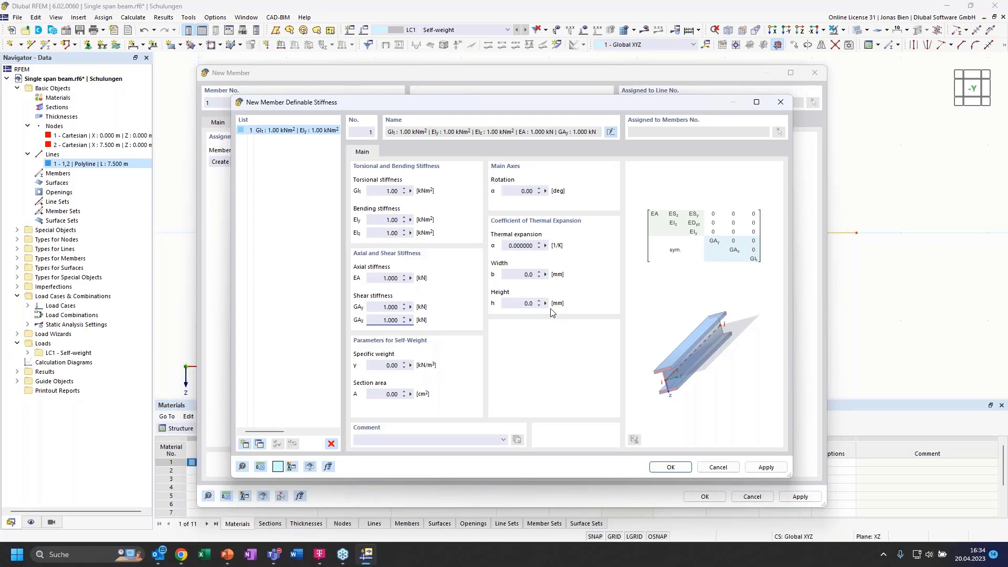
{"action": "left_click", "coordinate": [672, 467]}
{"action": "left_click", "coordinate": [672, 467]}
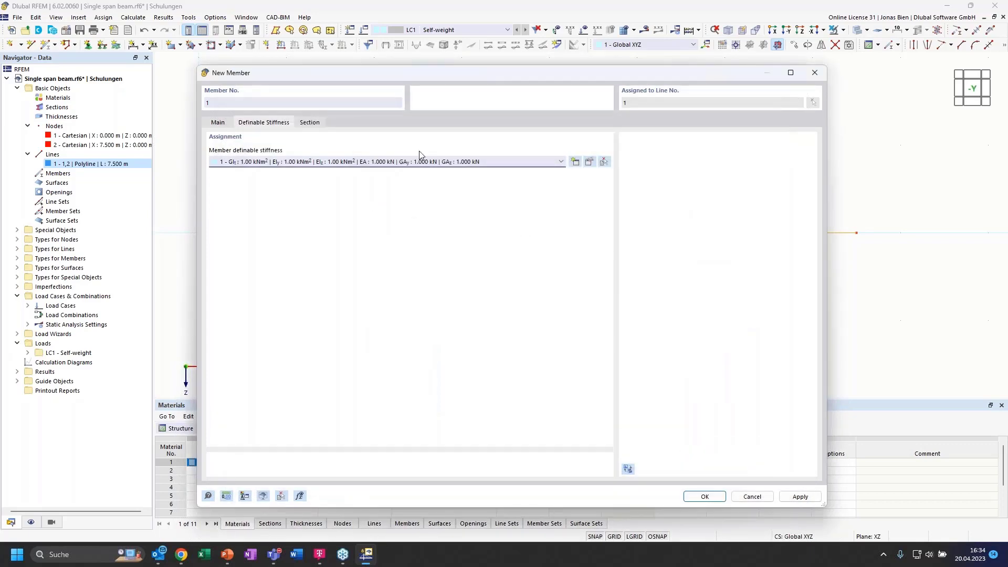
- Confirm the new member and the line edit, and highlight the member in the data navigator
{"action": "left_click", "coordinate": [218, 122]}
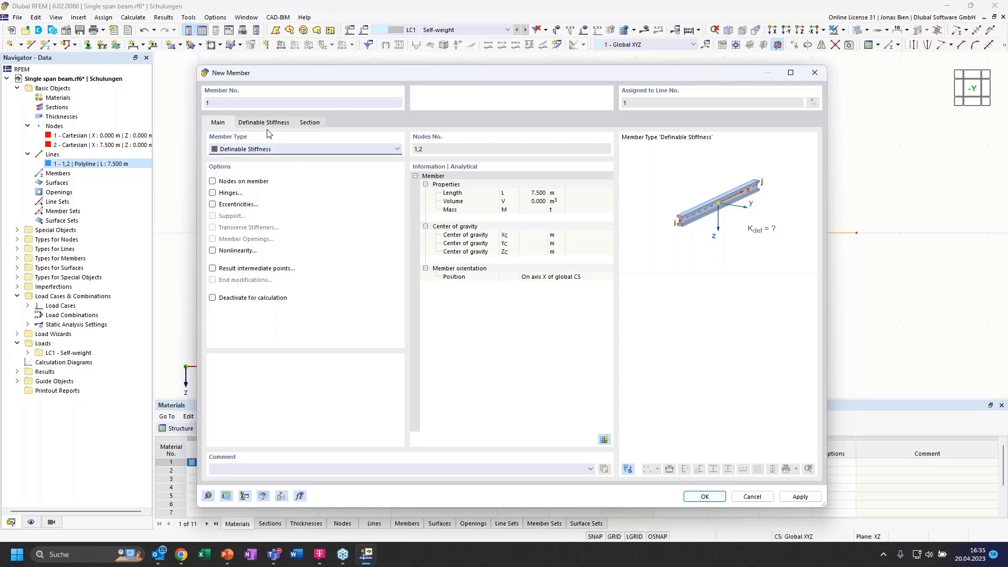
{"action": "left_click", "coordinate": [704, 497]}
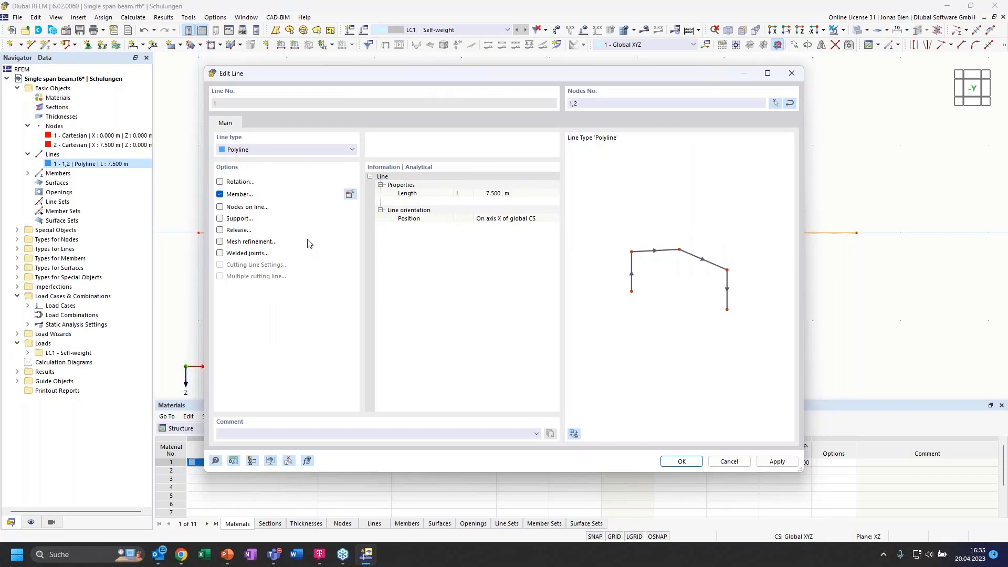
{"action": "left_click", "coordinate": [681, 461]}
{"action": "left_click", "coordinate": [425, 295]}
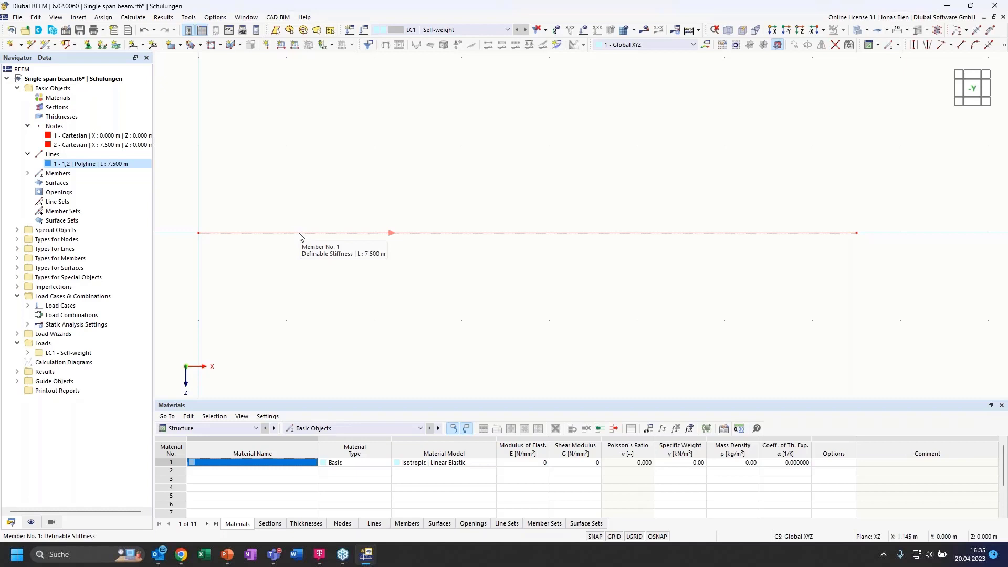
{"action": "left_click", "coordinate": [28, 173]}
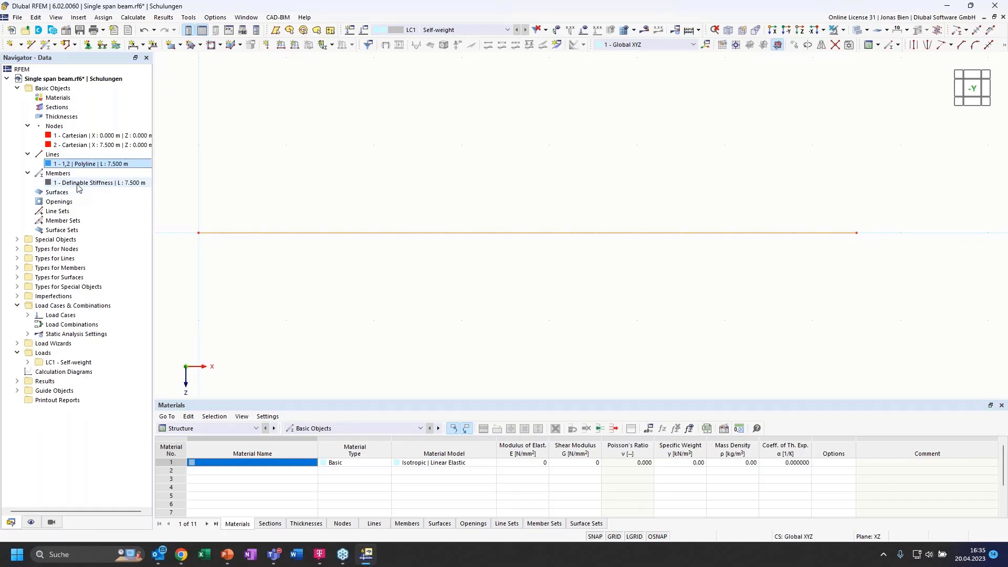
{"action": "left_click", "coordinate": [77, 183]}
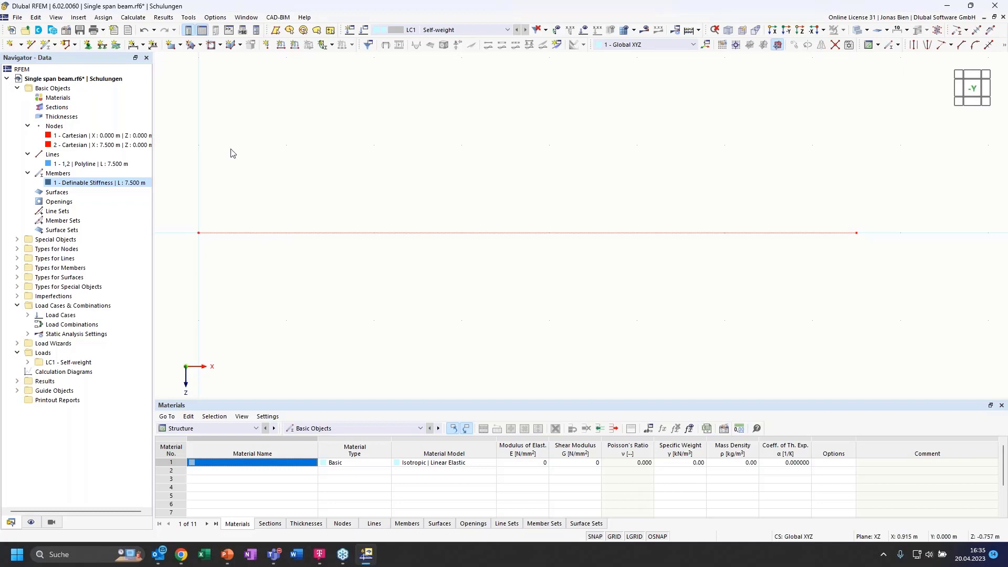
- Start assigning a Hinged nodal support and select the node at the beam's origin for it
{"action": "left_click", "coordinate": [88, 46]}
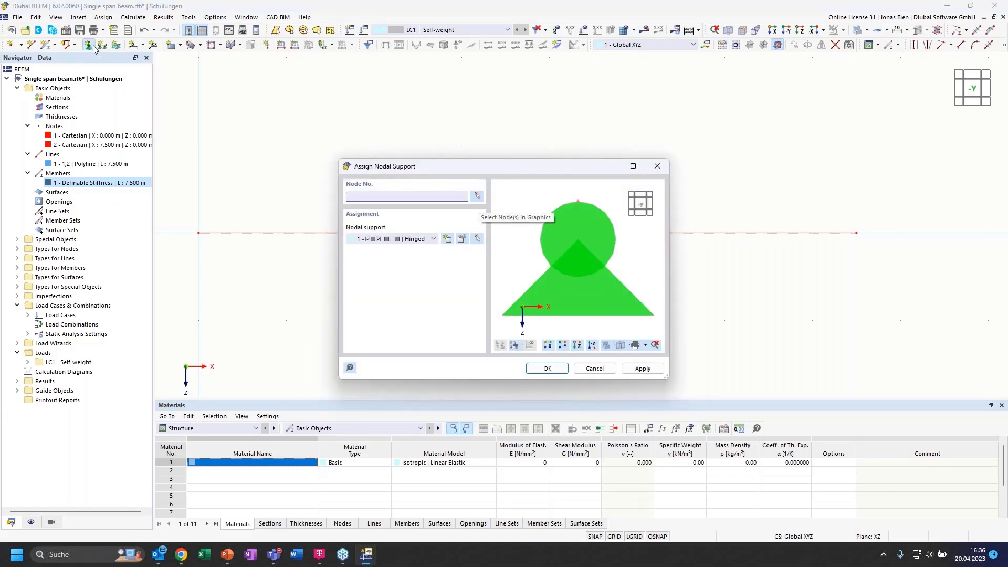
{"action": "left_click_drag", "start_coordinate": [410, 170], "coordinate": [405, 176]}
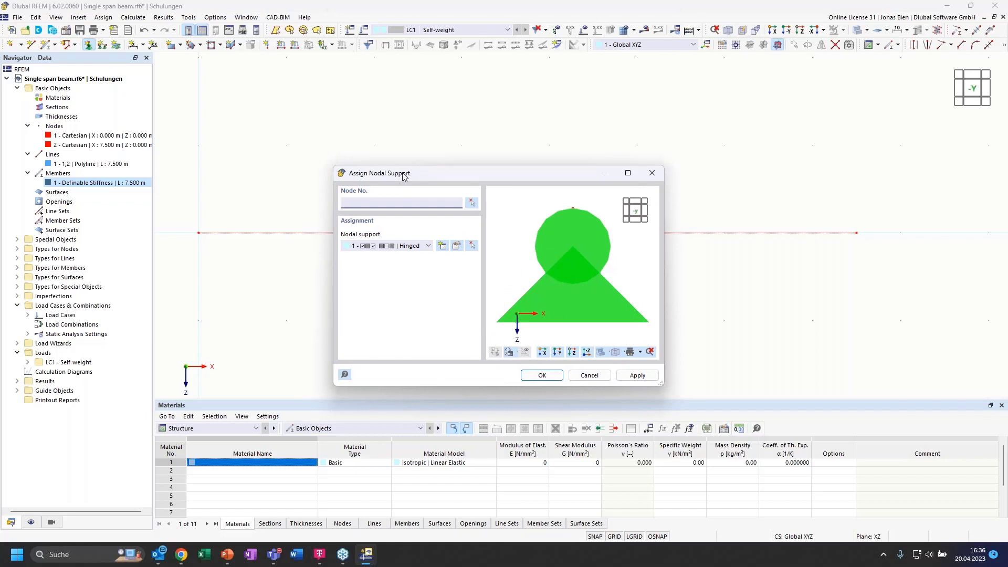
{"action": "left_click", "coordinate": [472, 205]}
{"action": "left_click", "coordinate": [198, 232]}
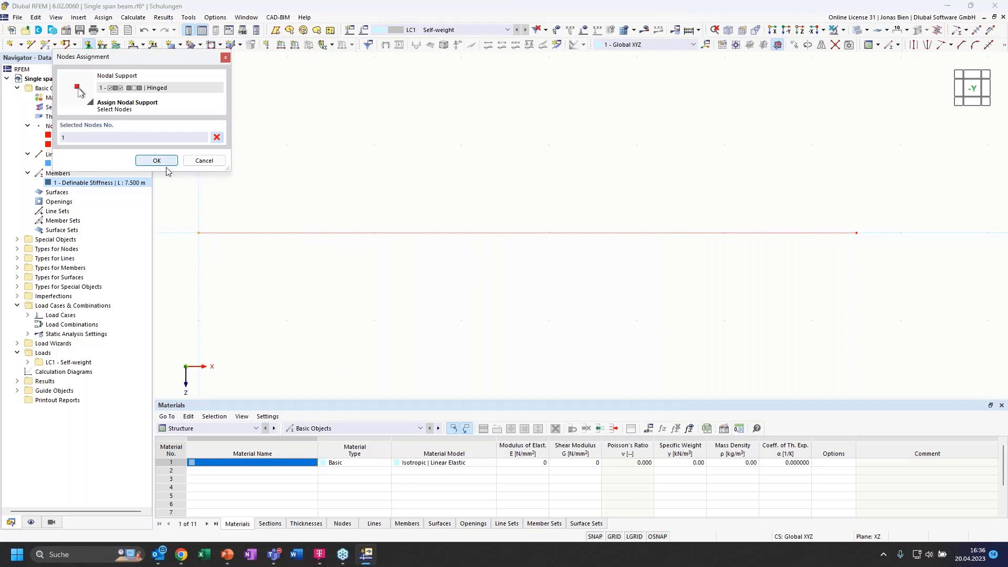
{"action": "left_click", "coordinate": [157, 162]}
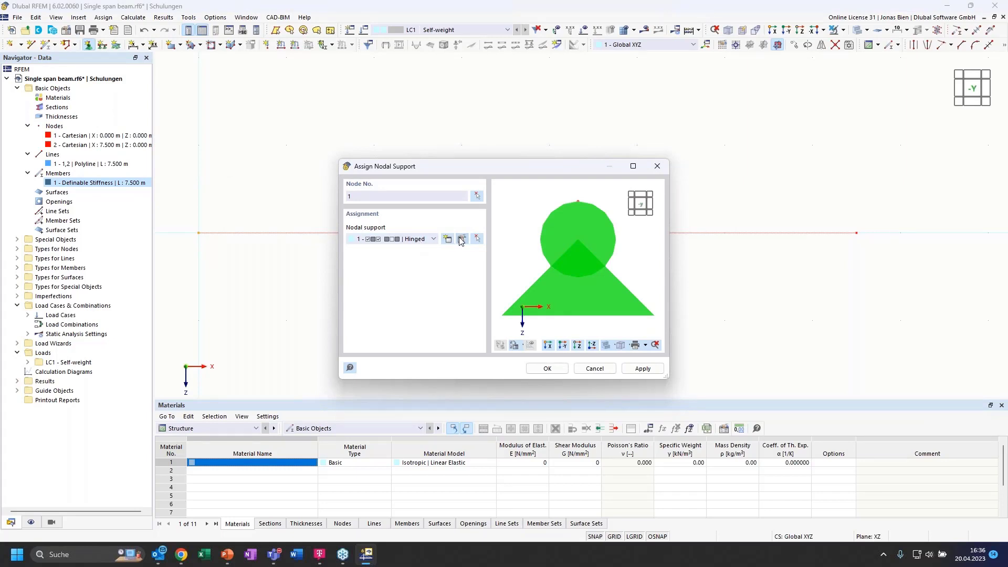
- Review the available nodal support types and open the support conditions of the Hinged support
{"action": "left_click", "coordinate": [418, 241]}
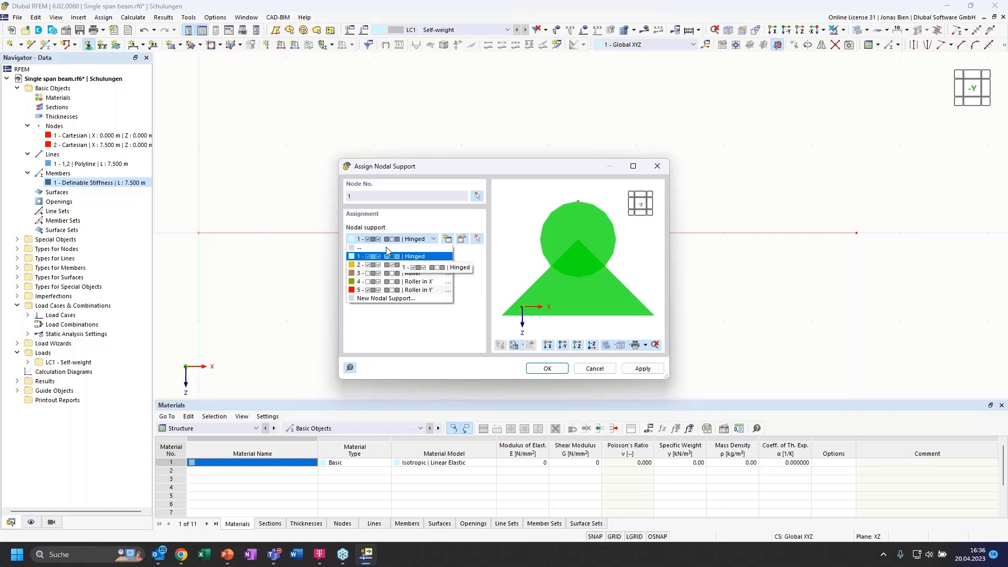
{"action": "left_click", "coordinate": [403, 228]}
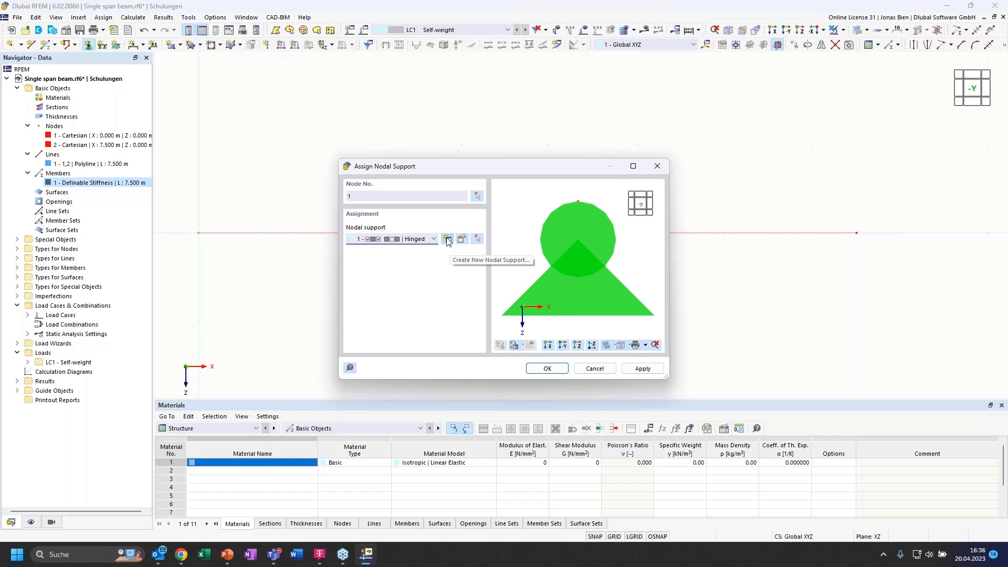
{"action": "left_click", "coordinate": [463, 239]}
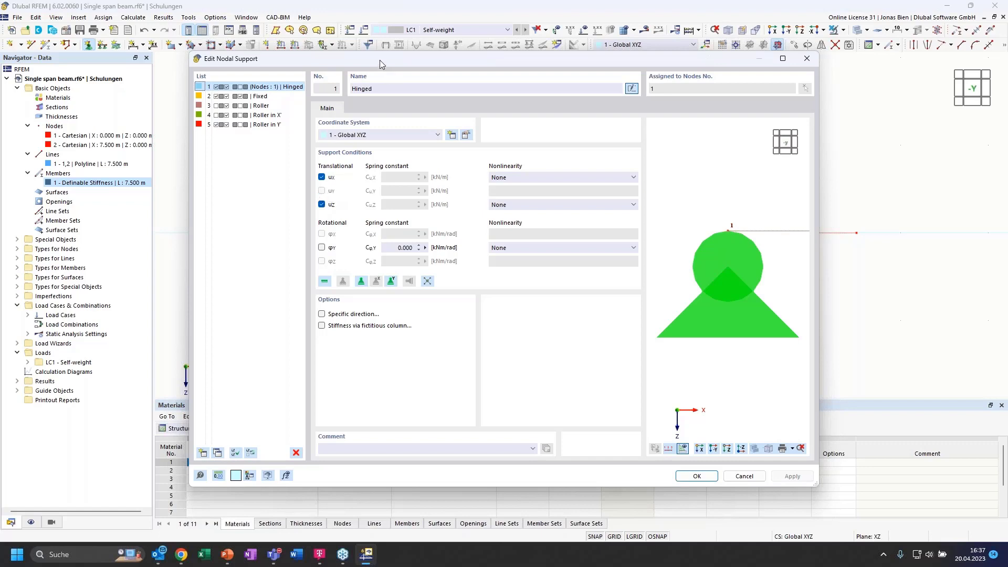
{"action": "left_click_drag", "start_coordinate": [380, 60], "coordinate": [446, 79]}
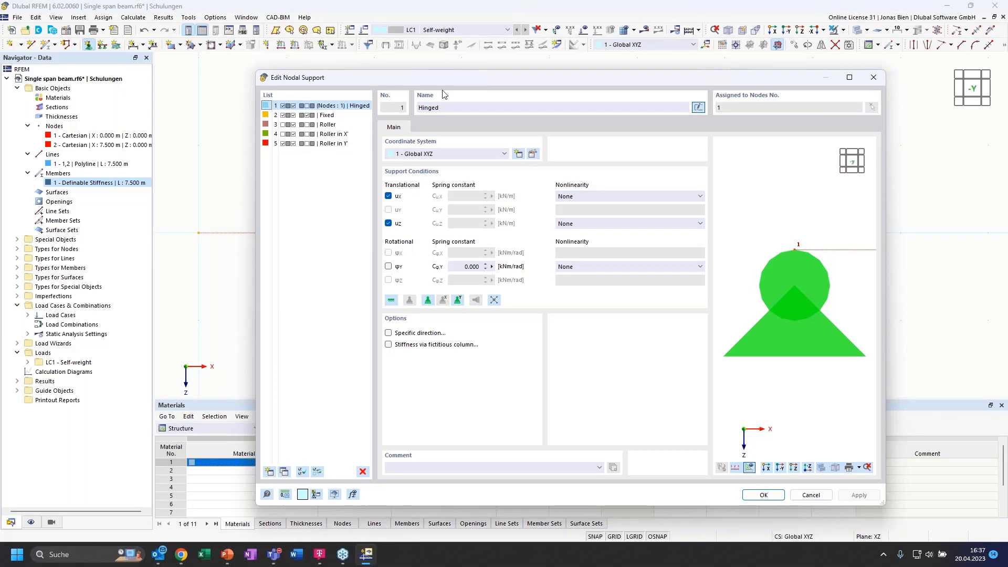
{"action": "left_click_drag", "start_coordinate": [430, 77], "coordinate": [405, 77]}
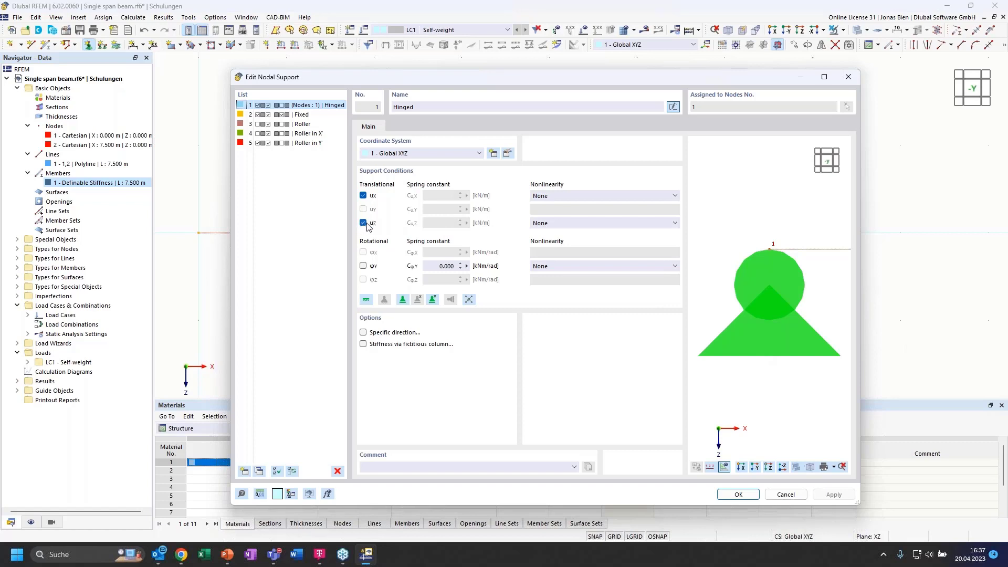
- Try fixing the Hinged support's rotation about Y, release it again, and assign the support to the origin node
{"action": "left_click", "coordinate": [363, 266]}
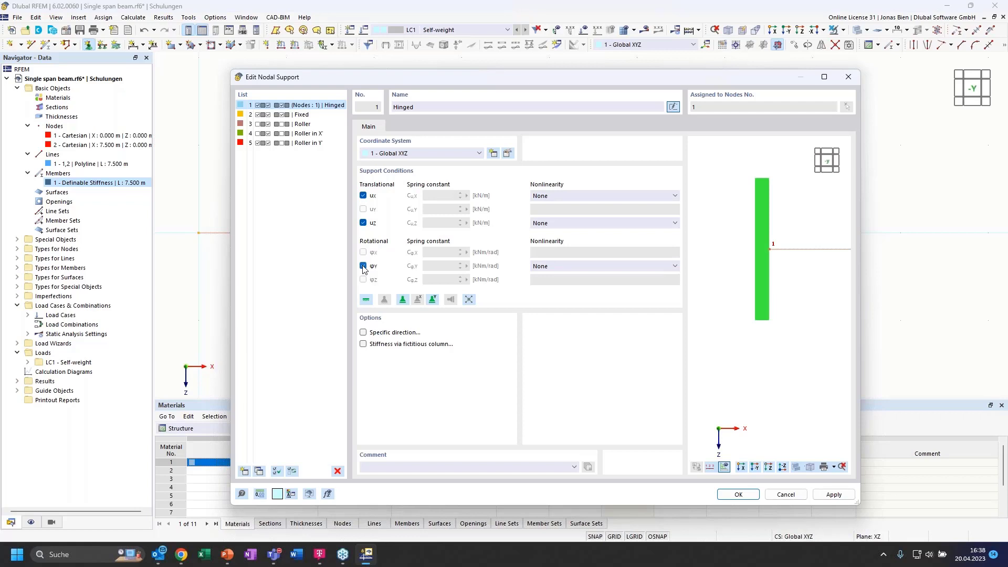
{"action": "left_click", "coordinate": [363, 266]}
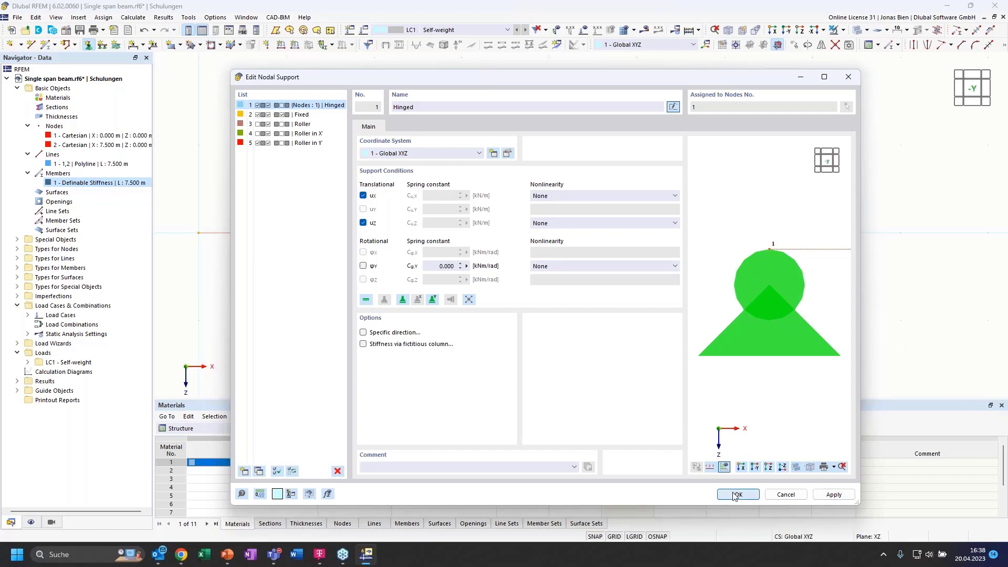
{"action": "left_click", "coordinate": [737, 495]}
{"action": "left_click", "coordinate": [547, 368]}
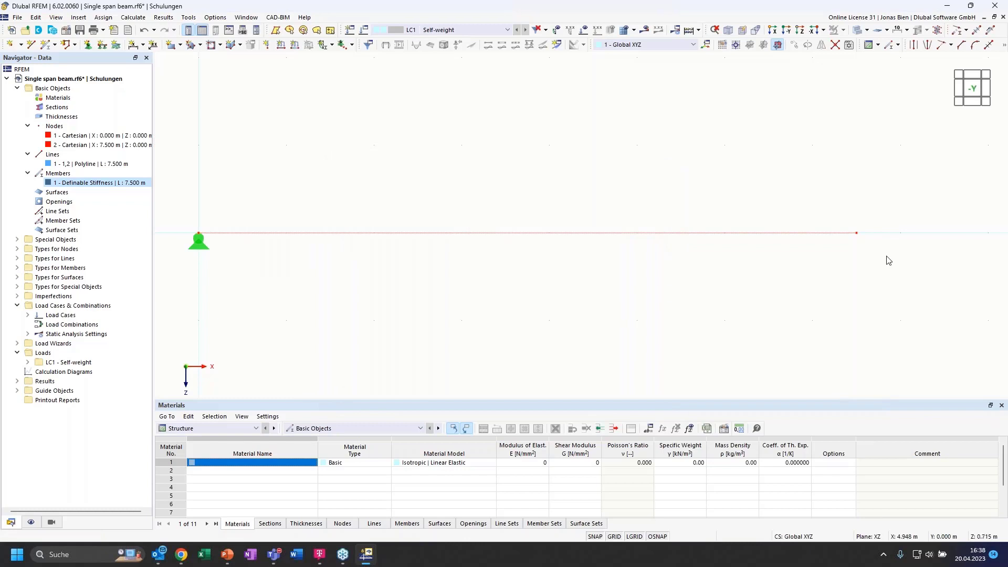
{"action": "double_click", "coordinate": [857, 234]}
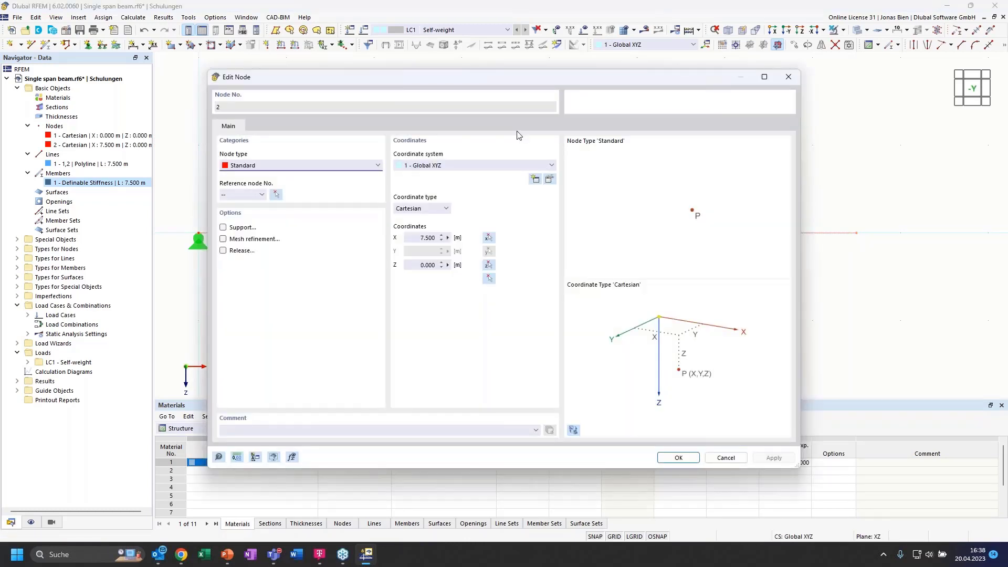
{"action": "left_click_drag", "start_coordinate": [431, 81], "coordinate": [389, 82]}
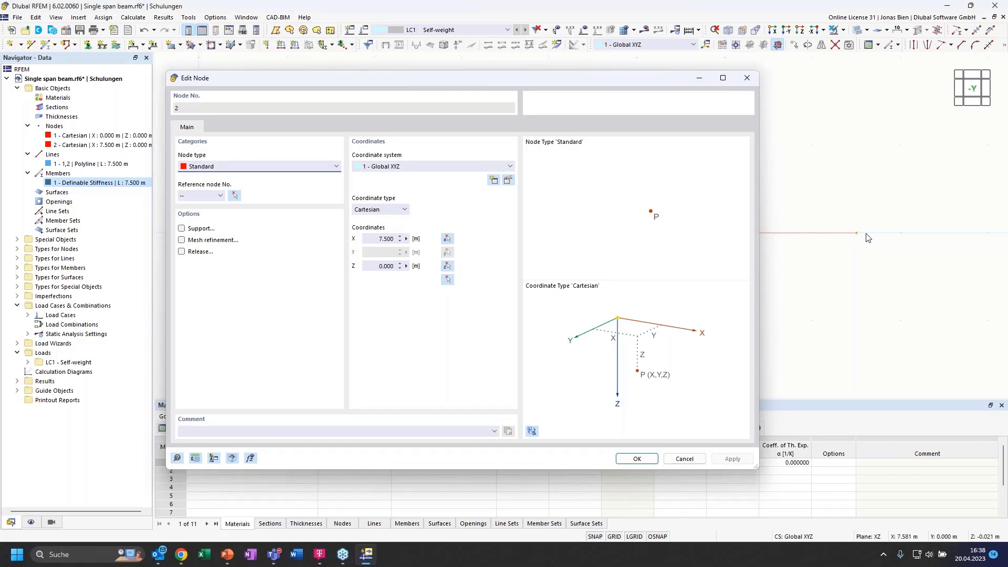
{"action": "key", "text": "Escape"}
- Edit the node at X 7.5 m, enable its support option, and choose the Roller in X' nodal support
{"action": "right_click", "coordinate": [857, 233]}
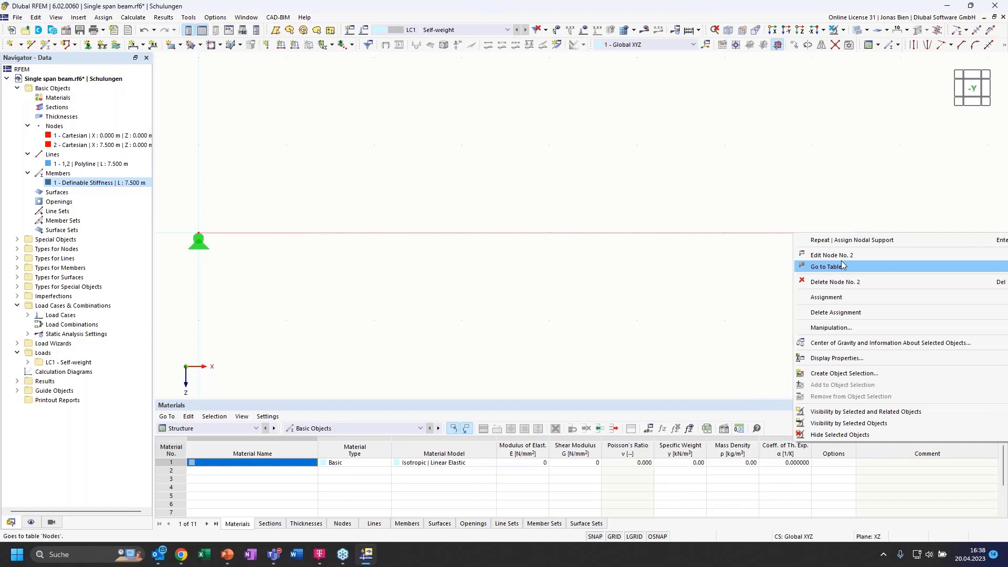
{"action": "left_click", "coordinate": [844, 256]}
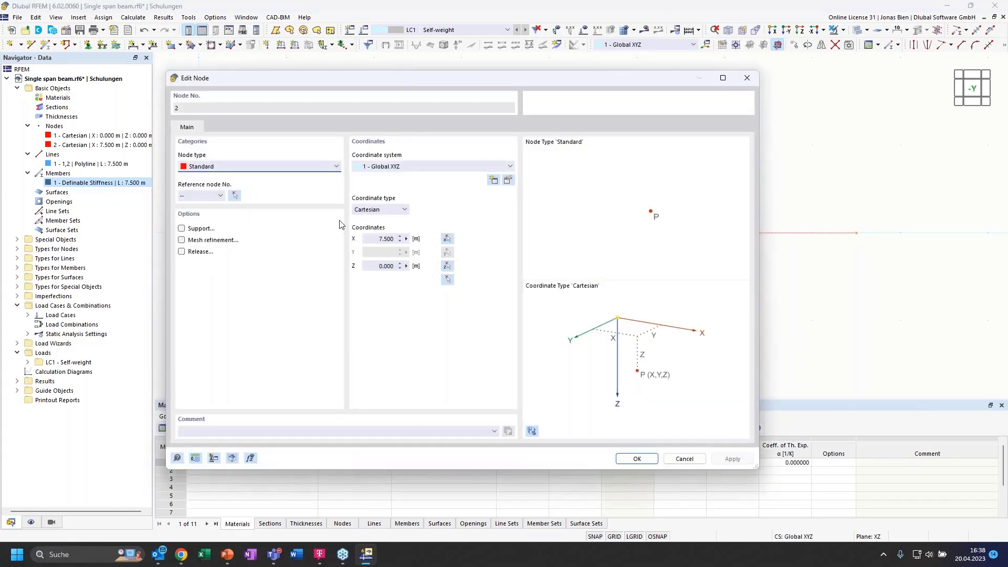
{"action": "left_click", "coordinate": [184, 229]}
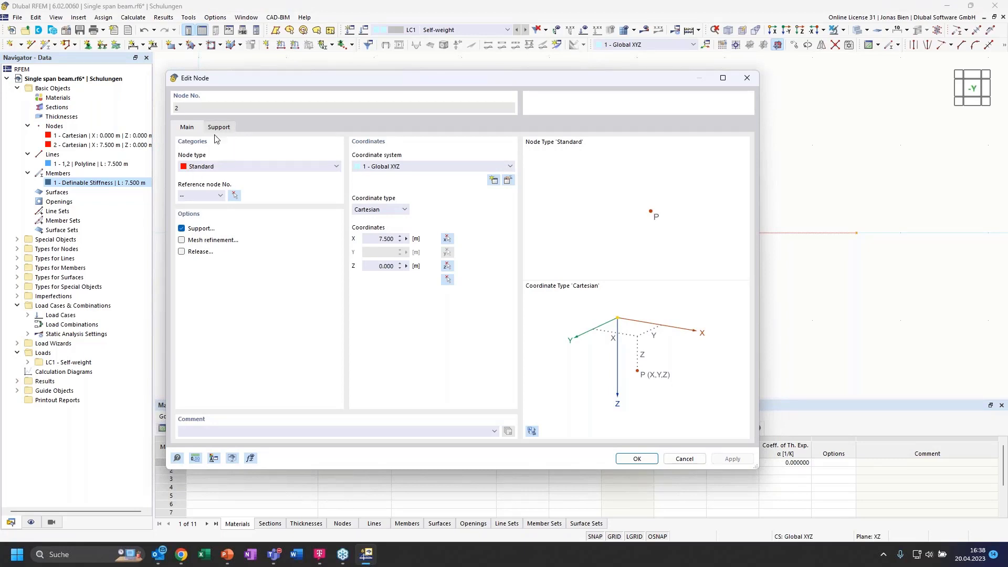
{"action": "left_click", "coordinate": [210, 129]}
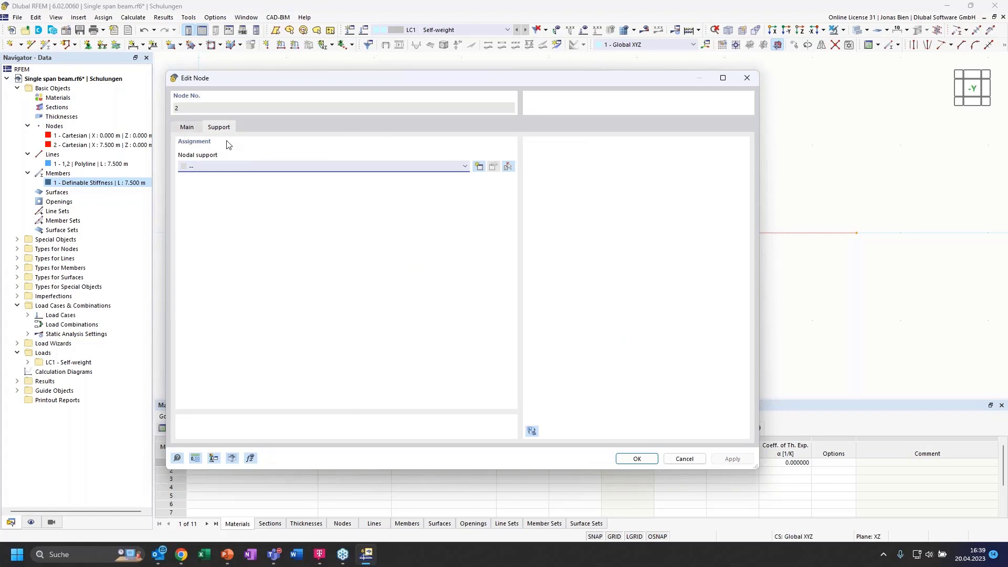
{"action": "left_click", "coordinate": [194, 127]}
{"action": "left_click", "coordinate": [219, 127]}
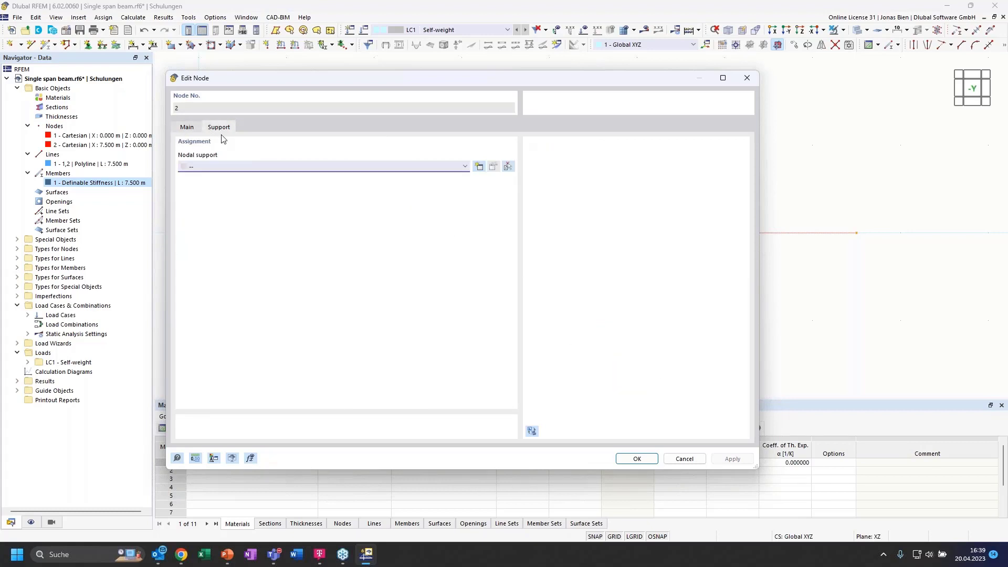
{"action": "left_click", "coordinate": [292, 170]}
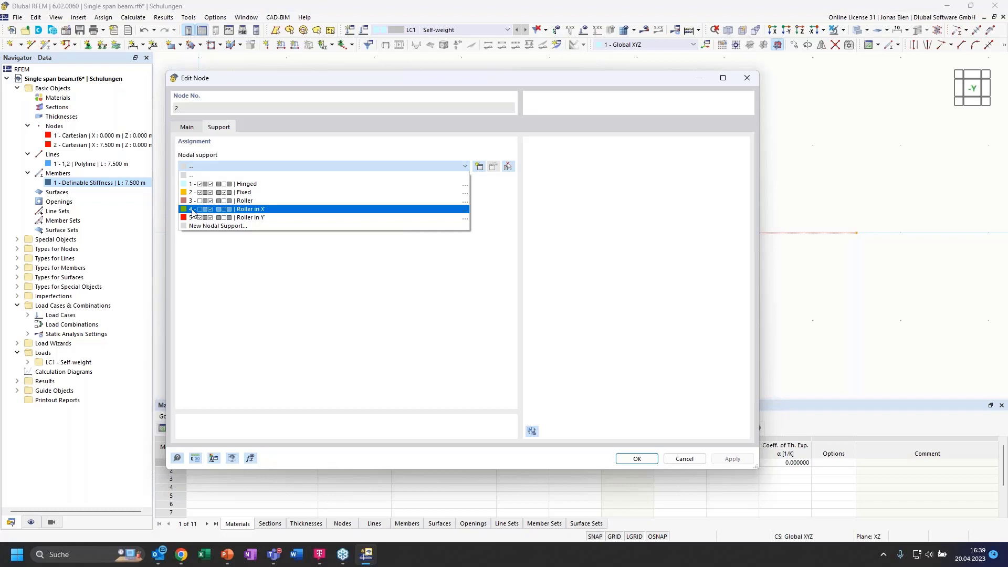
{"action": "left_click", "coordinate": [227, 212]}
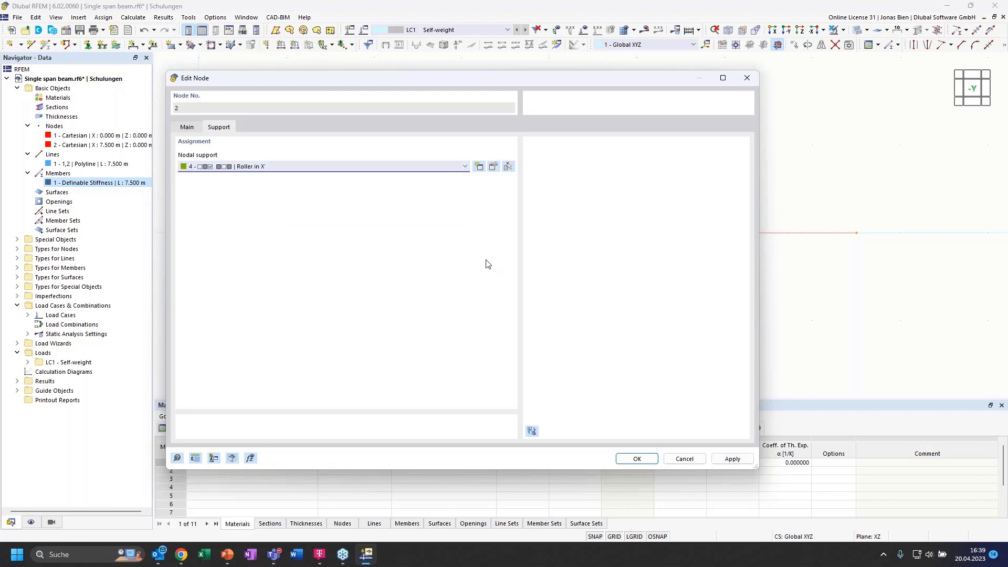
- Switch the support preview to the dynamic image and examine the roller support in 3D
{"action": "left_click", "coordinate": [532, 431]}
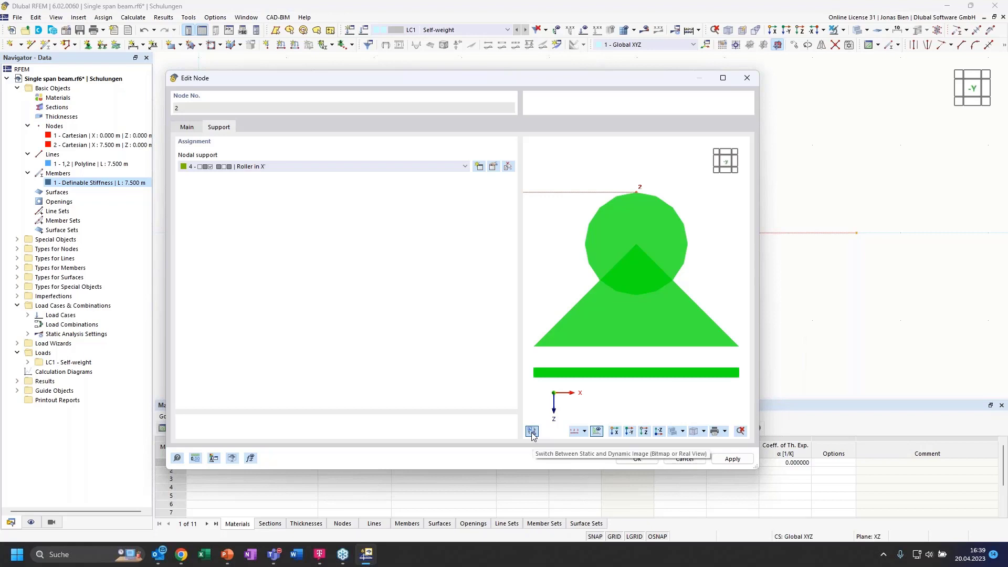
{"action": "left_click", "coordinate": [532, 432]}
{"action": "scroll", "coordinate": [628, 226], "scroll_direction": "down", "scroll_amount": 3}
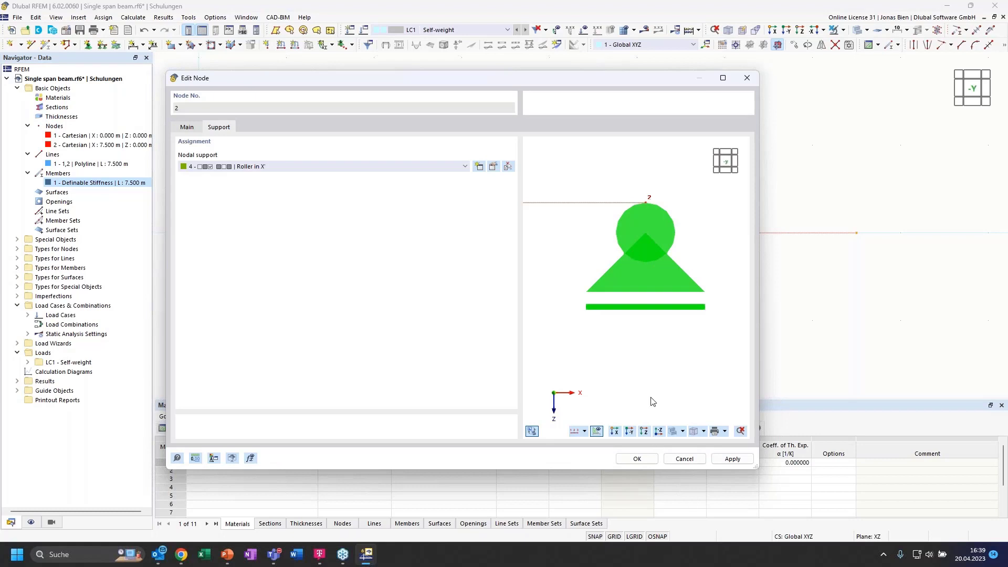
{"action": "middle_click_drag", "start_coordinate": [618, 348], "coordinate": [630, 355], "text": "ctrl"}
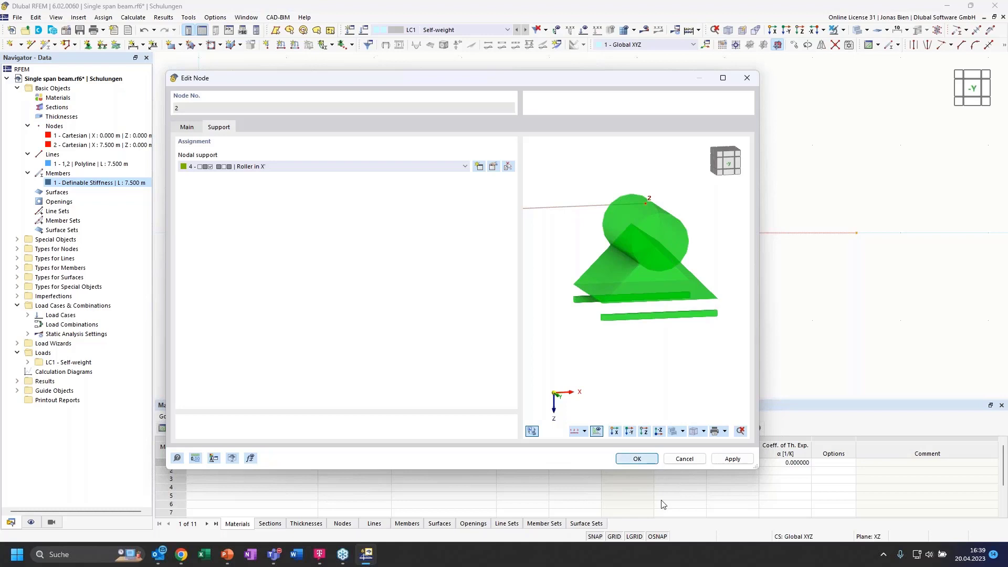
- Confirm the Roller in X' support for the node at X 7.5 m
{"action": "key", "text": "Return"}
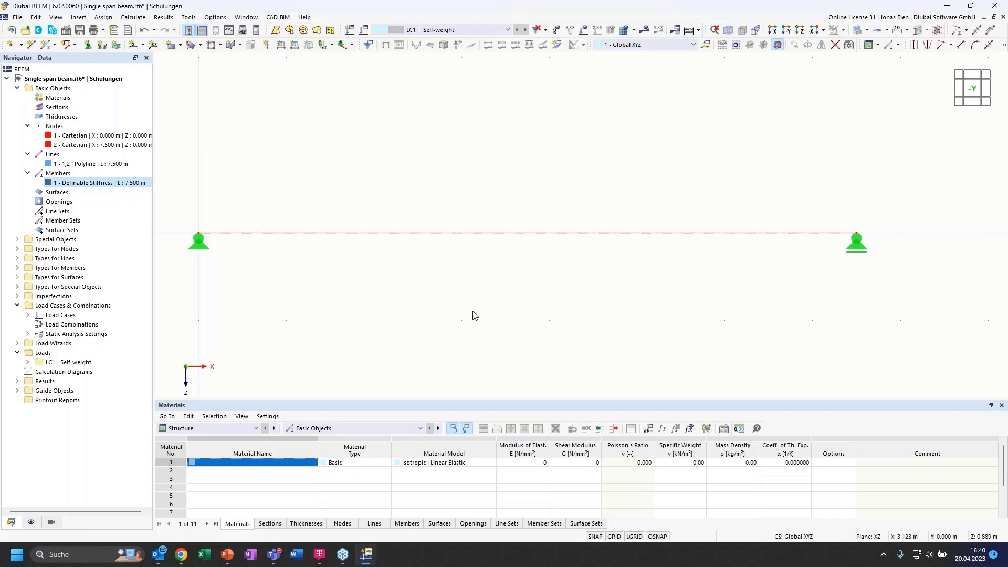
- Divide the beam member by distance, placing the new node 4.5 m from the member start
{"action": "right_click", "coordinate": [572, 237]}
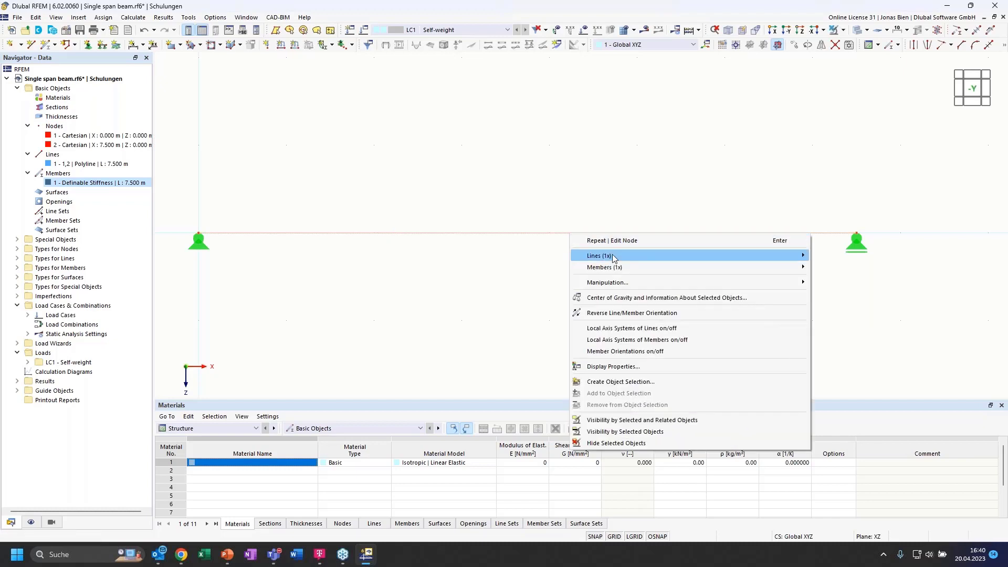
{"action": "mouse_move", "coordinate": [615, 269]}
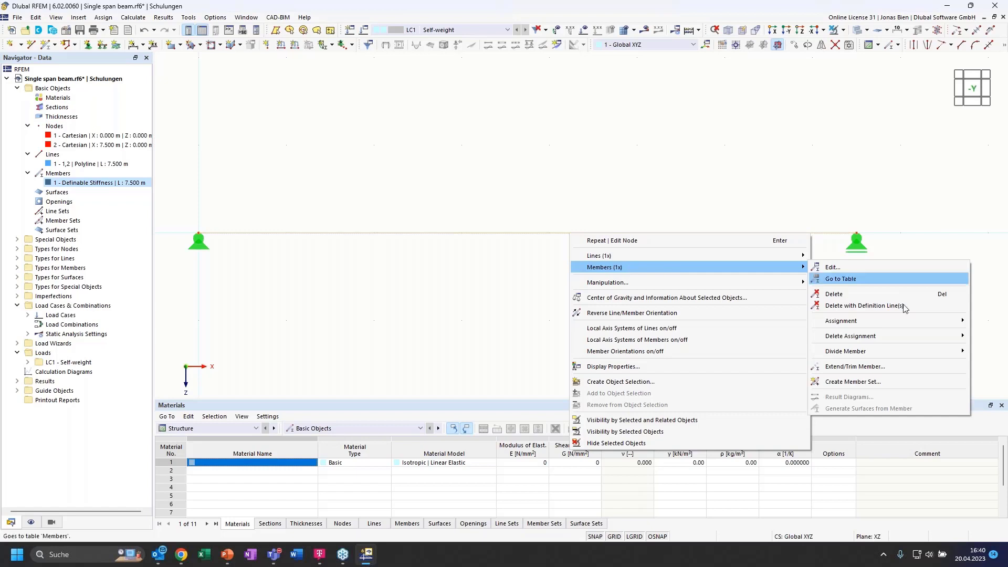
{"action": "mouse_move", "coordinate": [861, 356]}
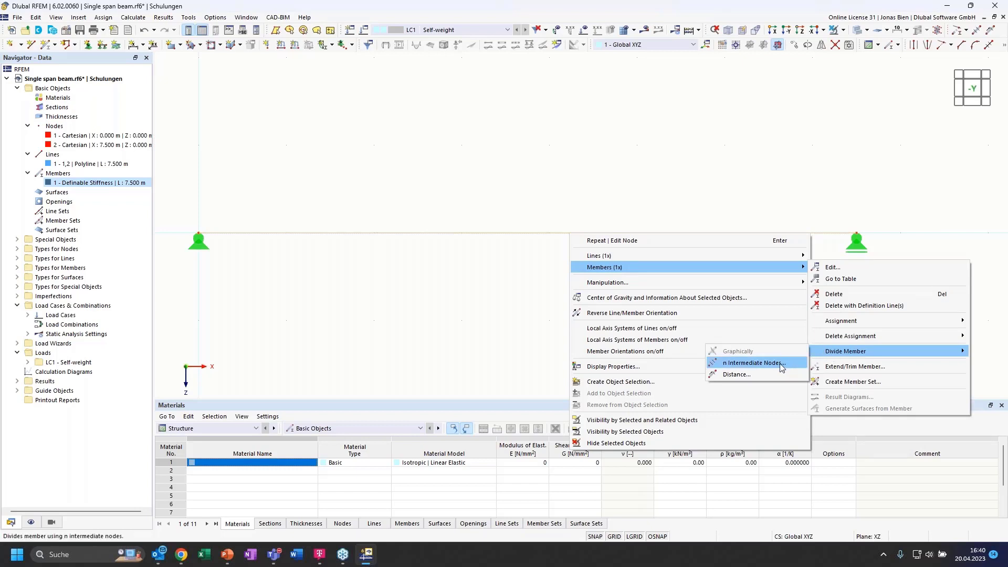
{"action": "left_click", "coordinate": [749, 374]}
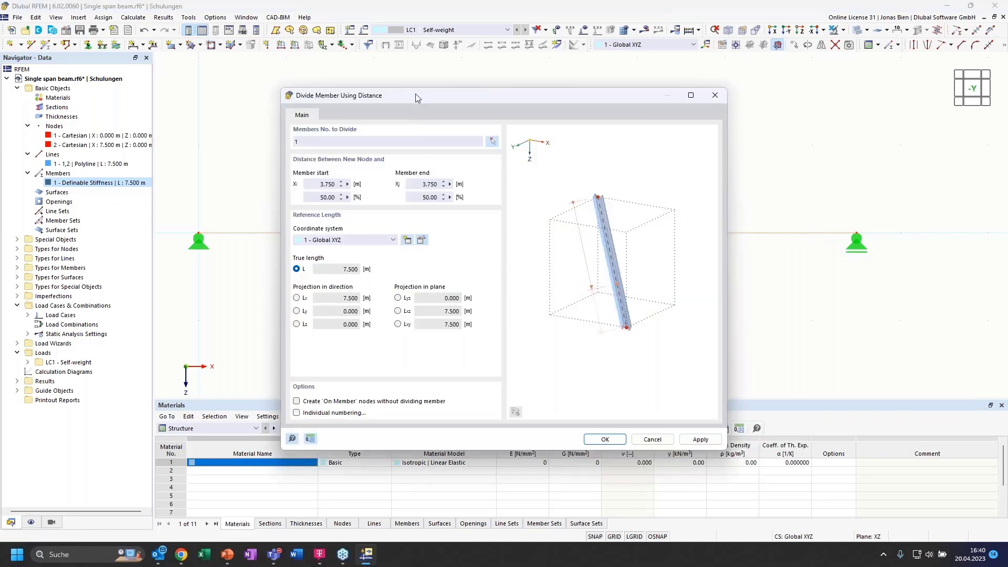
{"action": "left_click_drag", "start_coordinate": [415, 94], "coordinate": [415, 80]}
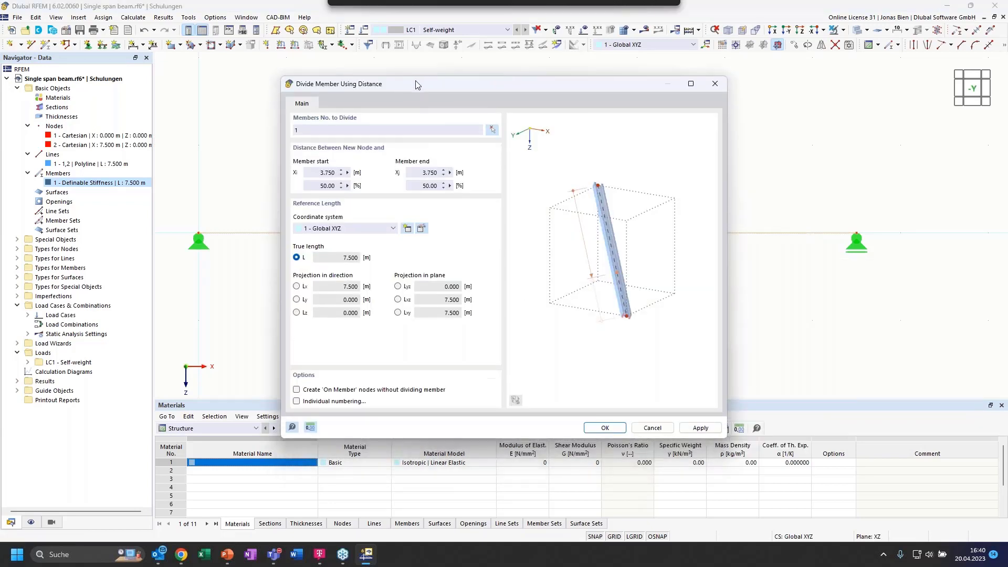
{"action": "double_click", "coordinate": [316, 170]}
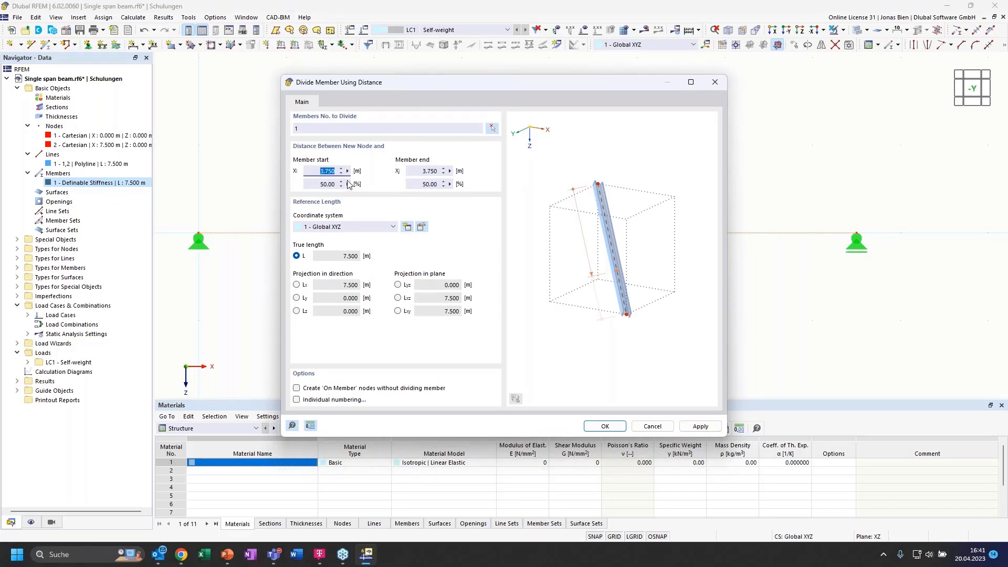
{"action": "type", "text": "4,"}
{"action": "key", "text": "Tab"}
{"action": "left_click", "coordinate": [596, 428]}
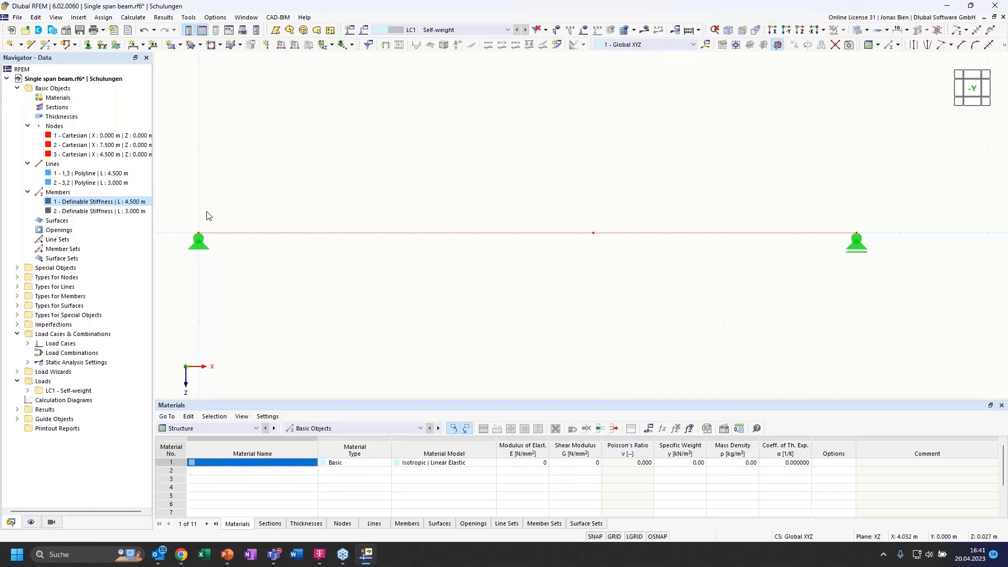
- Check the second line created by the division, clear the selection, and undo the member division
{"action": "left_click", "coordinate": [92, 182]}
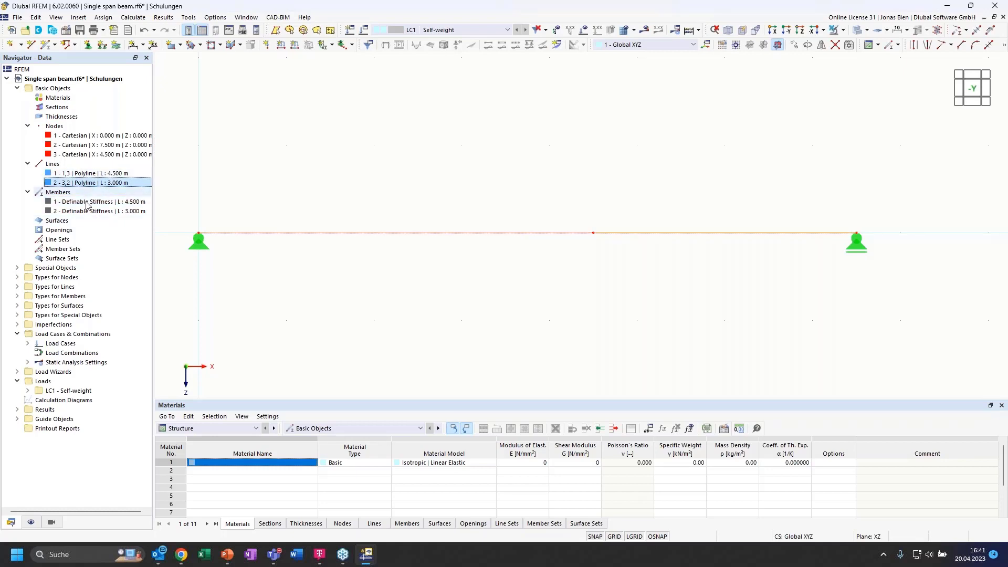
{"action": "left_click", "coordinate": [574, 282]}
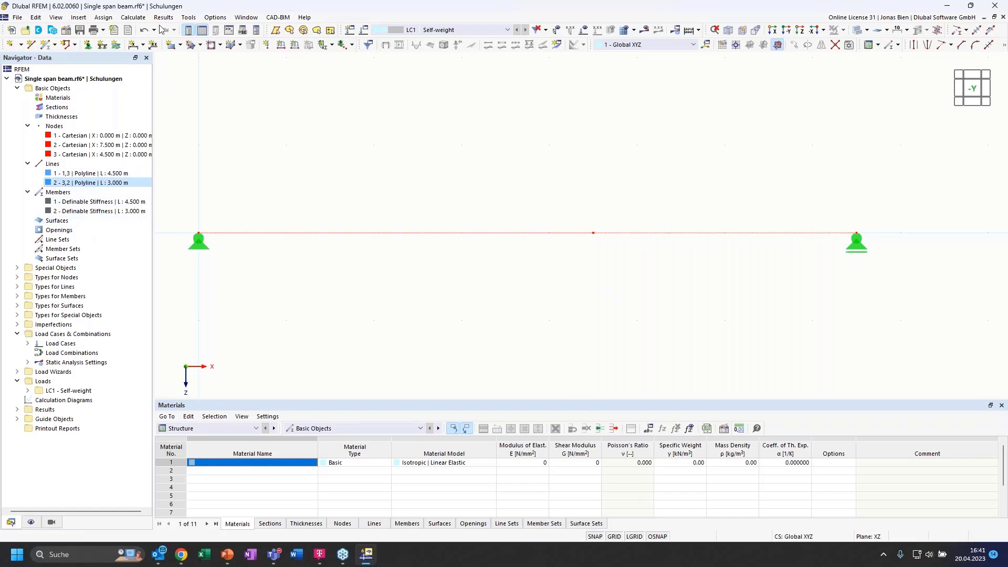
{"action": "left_click", "coordinate": [146, 32]}
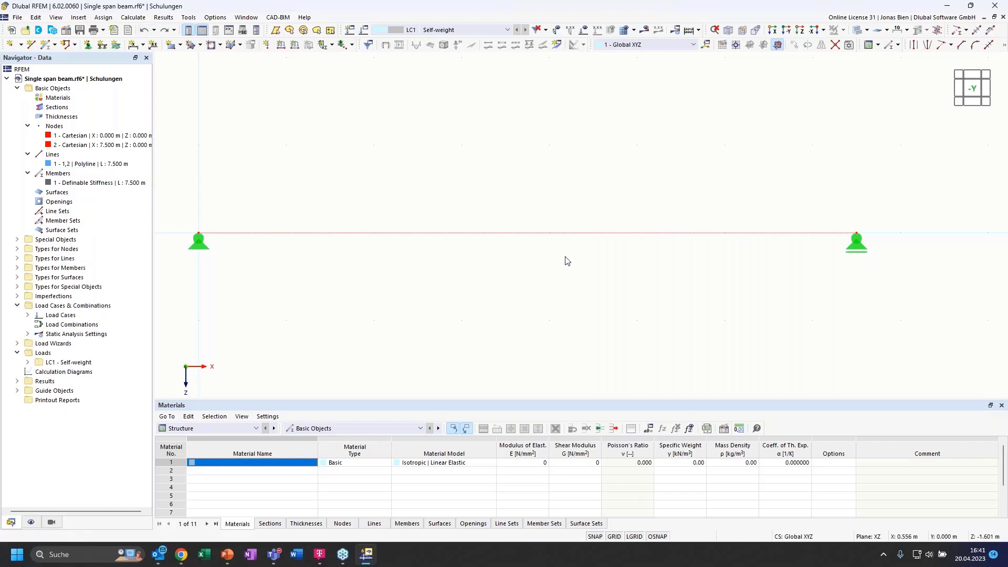
- Create an 'On Member' node 4.5 m from the beam's start without dividing the member
{"action": "right_click", "coordinate": [558, 234]}
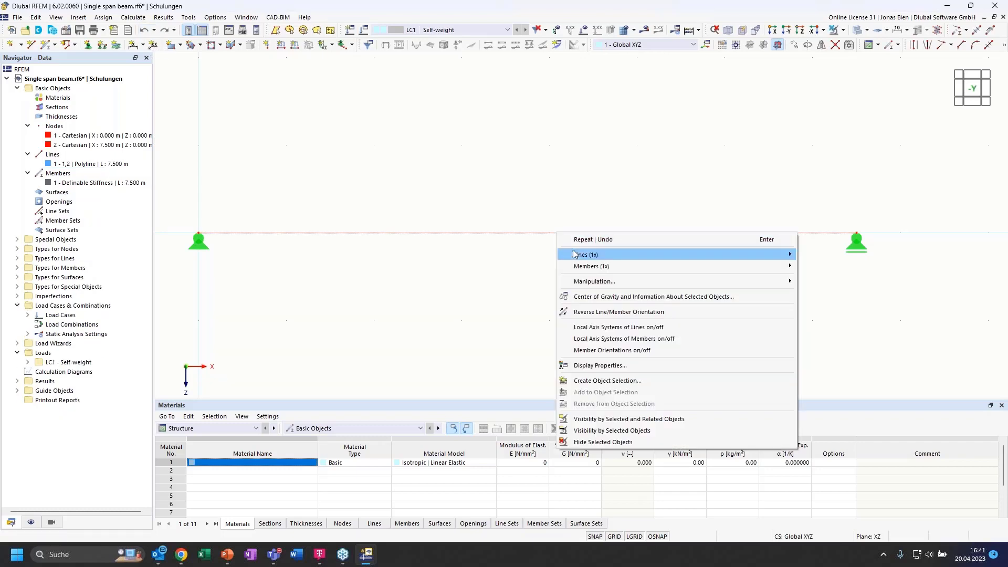
{"action": "mouse_move", "coordinate": [581, 266]}
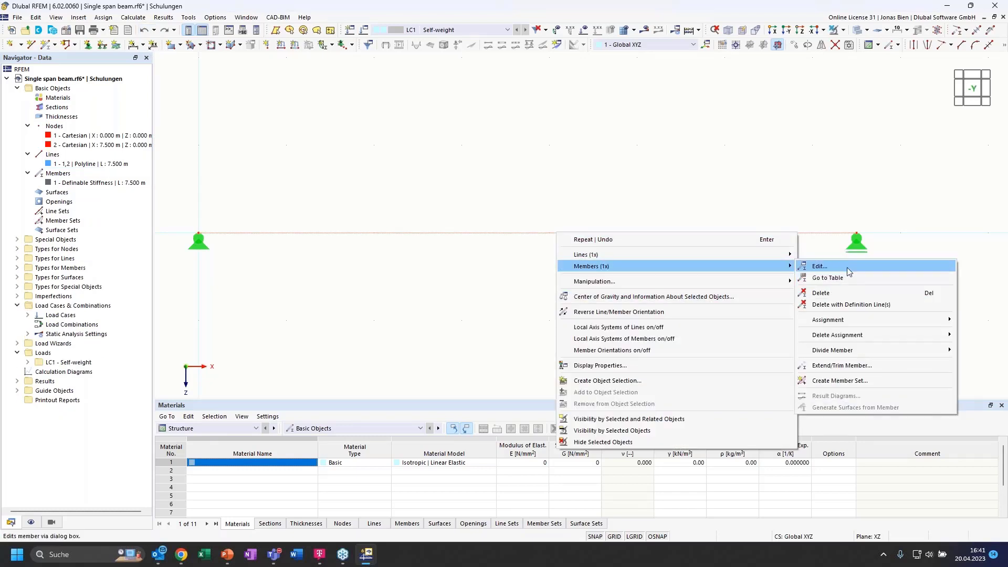
{"action": "mouse_move", "coordinate": [840, 350]}
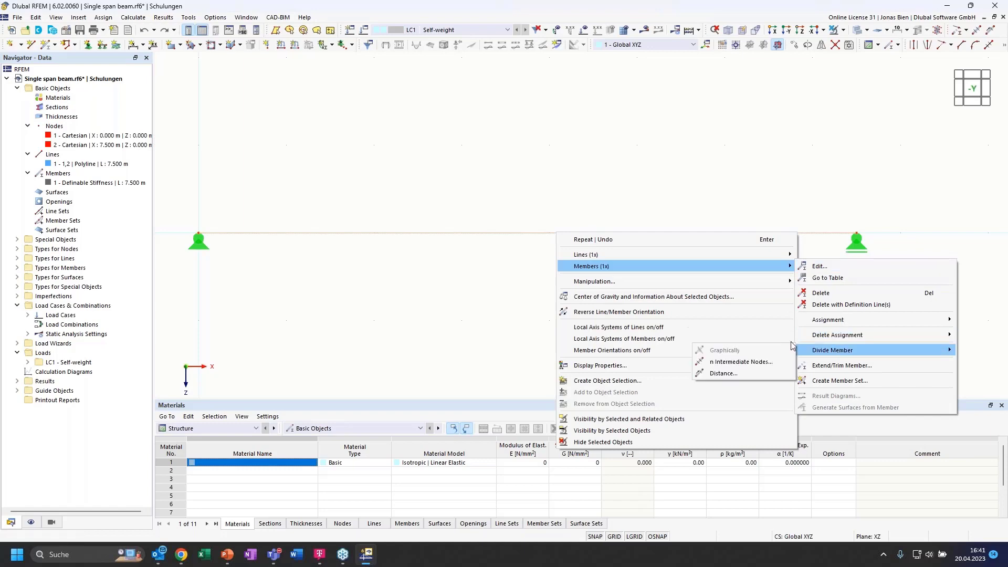
{"action": "left_click", "coordinate": [742, 373]}
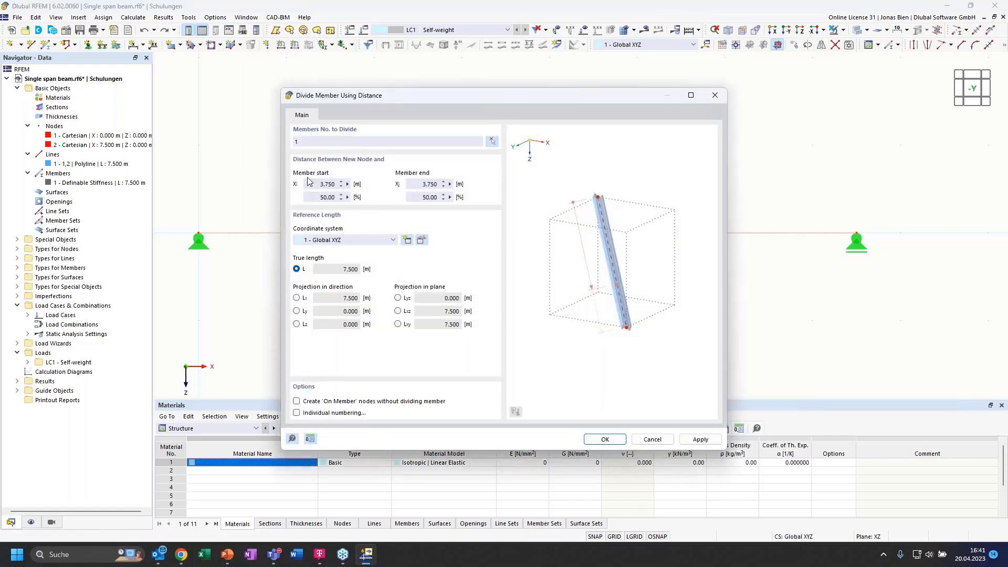
{"action": "left_click_drag", "start_coordinate": [321, 184], "coordinate": [396, 193]}
{"action": "type", "text": ",5"}
{"action": "left_click", "coordinate": [297, 401]}
{"action": "left_click", "coordinate": [598, 439]}
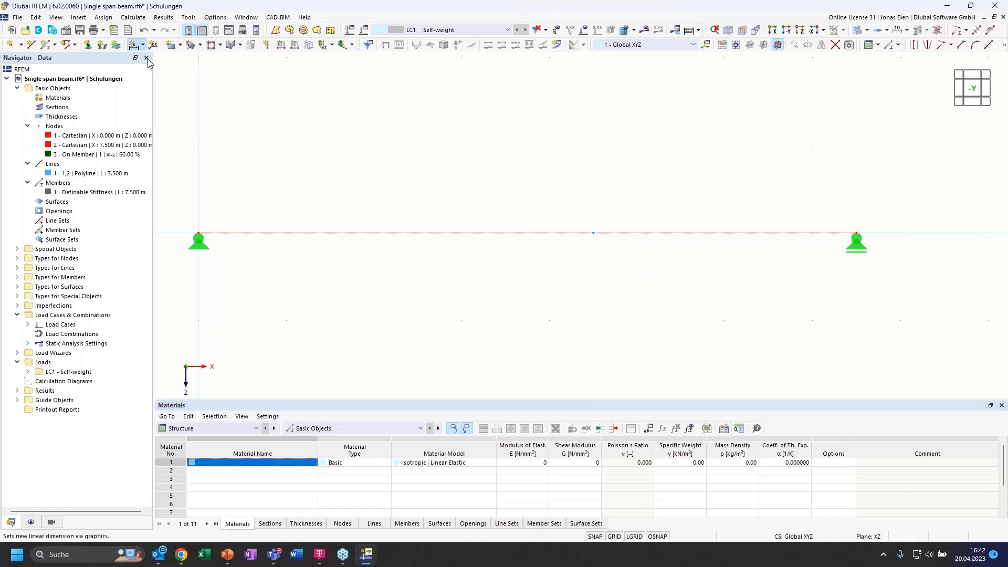
- Add a linear length dimension from the hinged support node to the intermediate node, in the second plane with a -0.5 m offset
{"action": "left_click", "coordinate": [134, 46]}
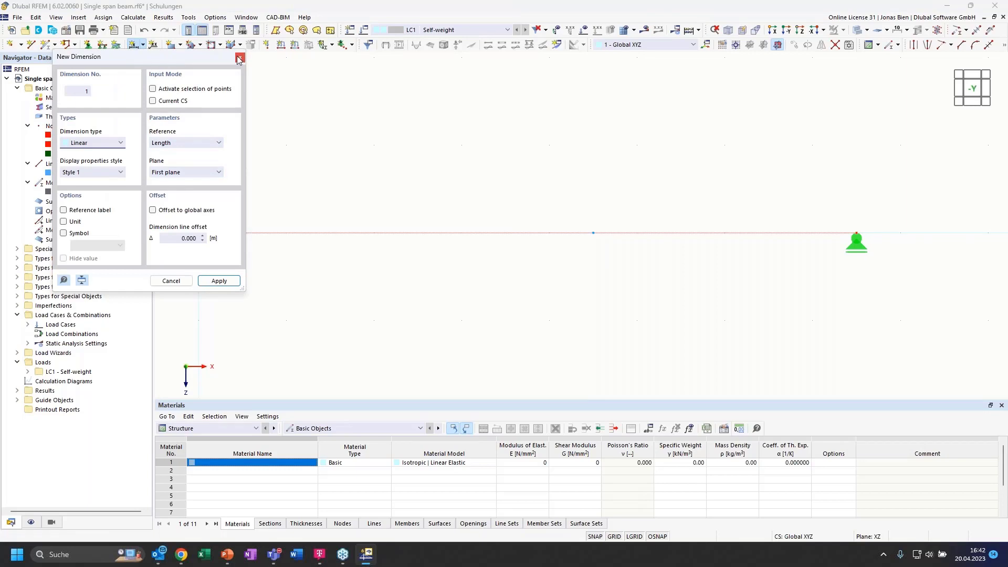
{"action": "left_click_drag", "start_coordinate": [176, 62], "coordinate": [418, 263]}
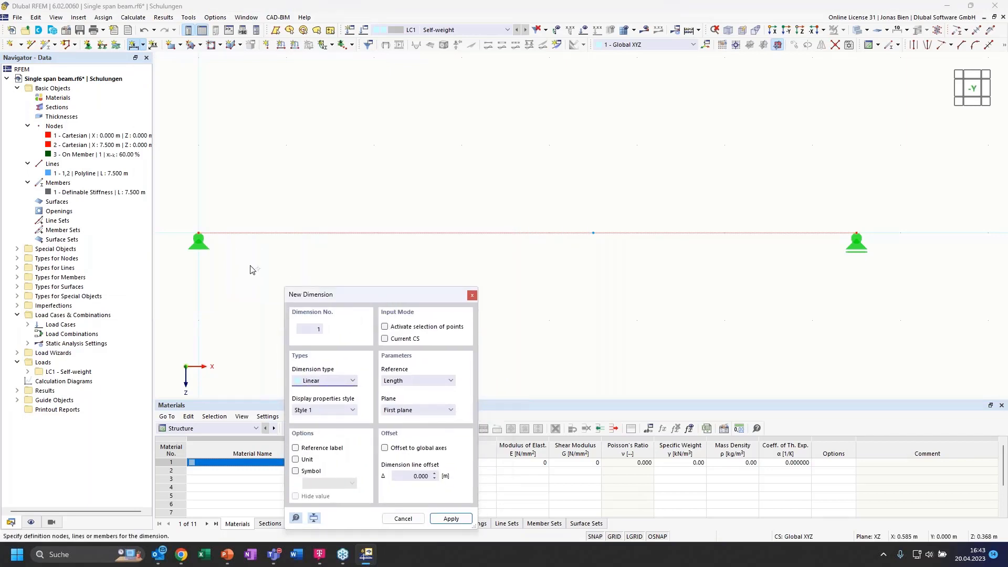
{"action": "left_click", "coordinate": [137, 47]}
{"action": "left_click", "coordinate": [199, 236]}
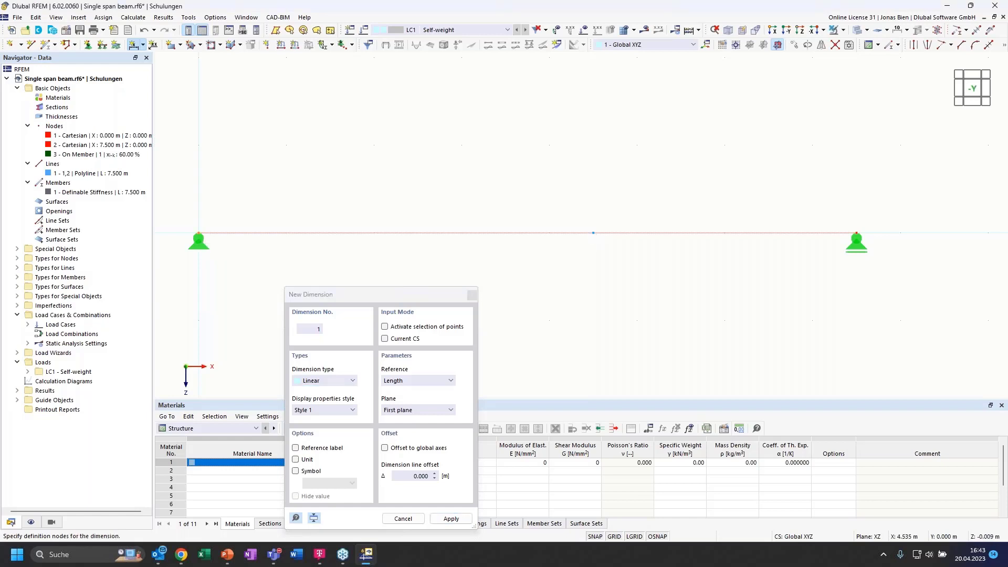
{"action": "left_click", "coordinate": [418, 411]}
{"action": "left_click", "coordinate": [419, 428]}
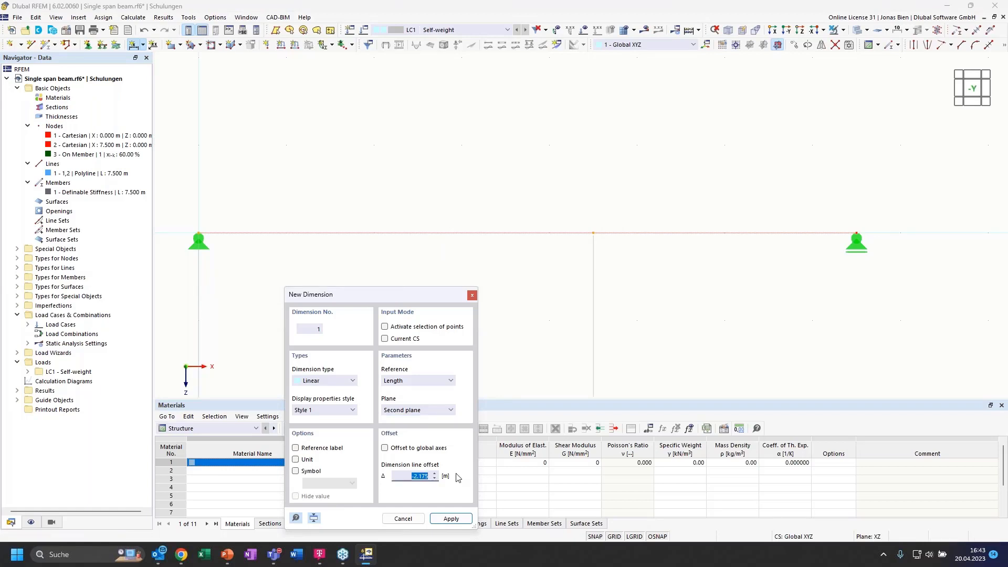
{"action": "key", "text": "BackSpace"}
{"action": "type", "text": "-0"}
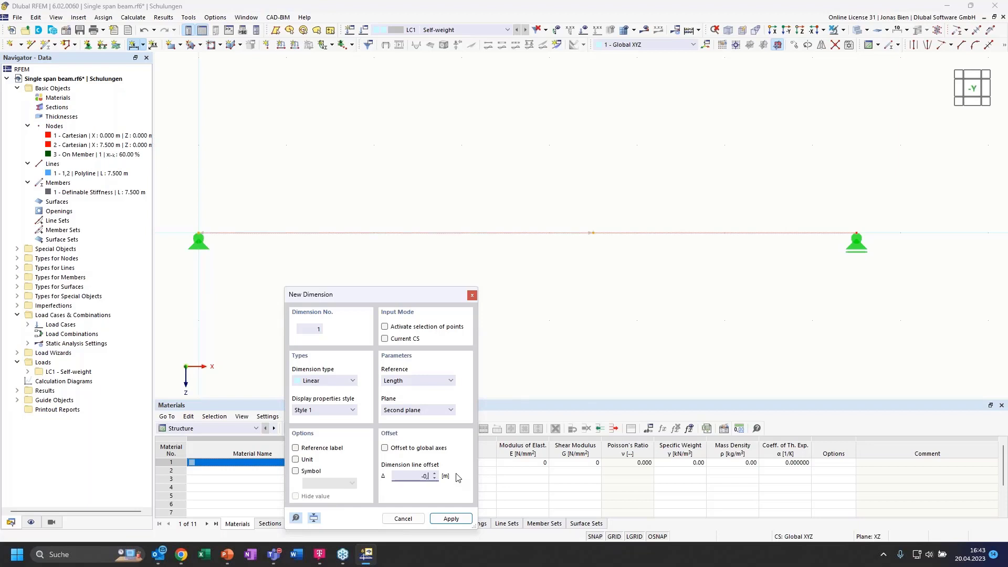
{"action": "type", "text": ",5"}
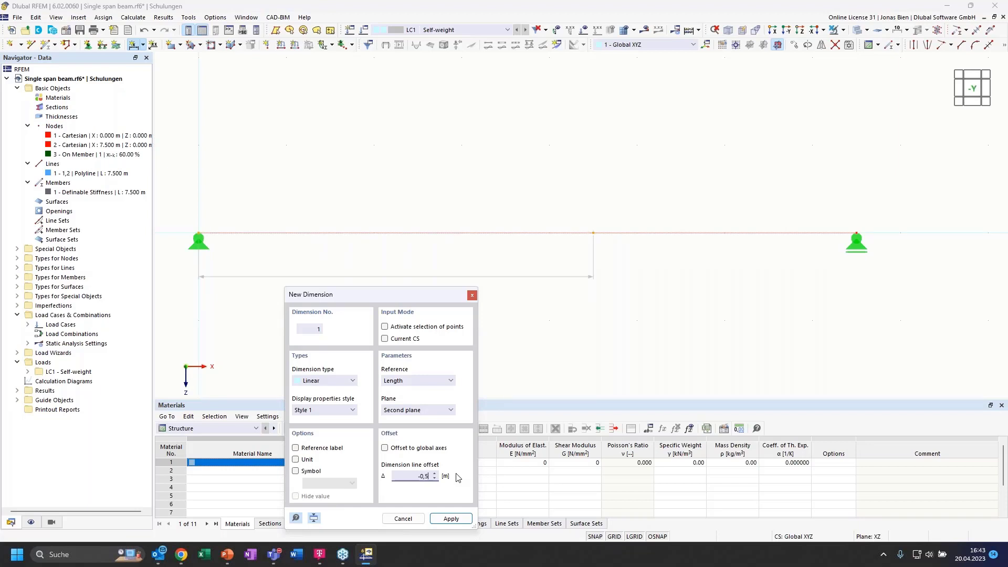
{"action": "left_click", "coordinate": [451, 518]}
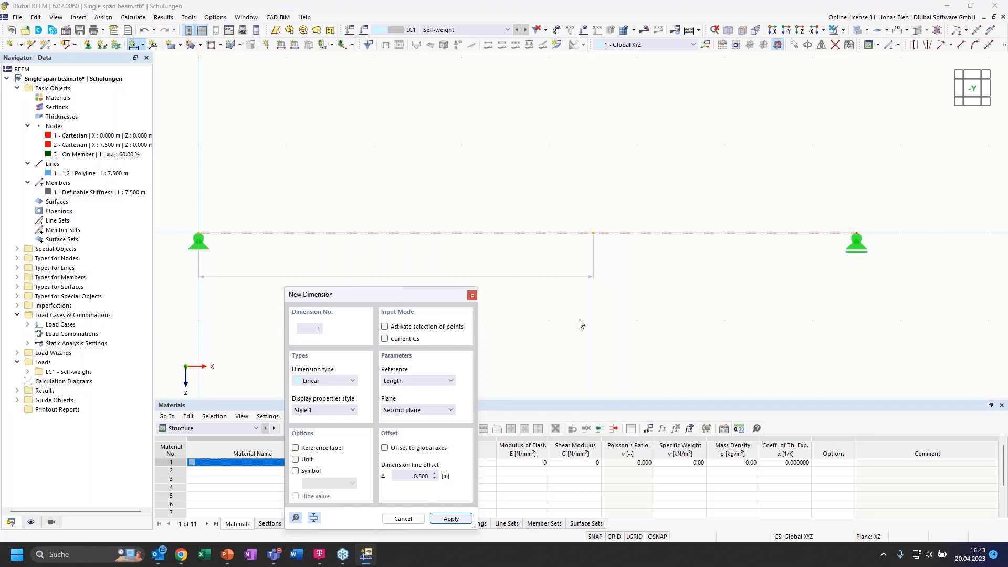
- Add a linear dimension from the intermediate node to the roller support node with a -0.5 m offset, and end dimensioning
{"action": "left_click", "coordinate": [595, 234]}
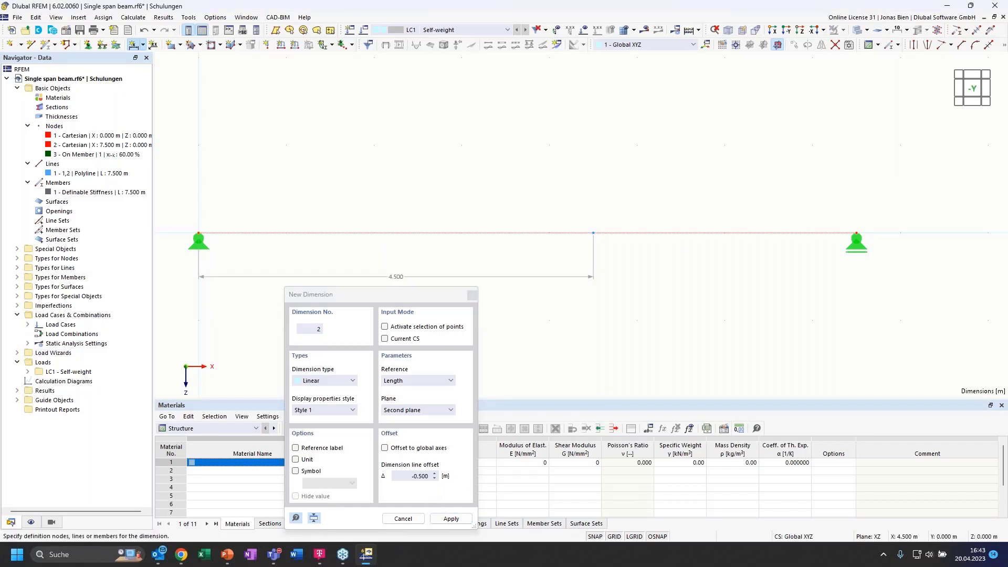
{"action": "left_click", "coordinate": [857, 233]}
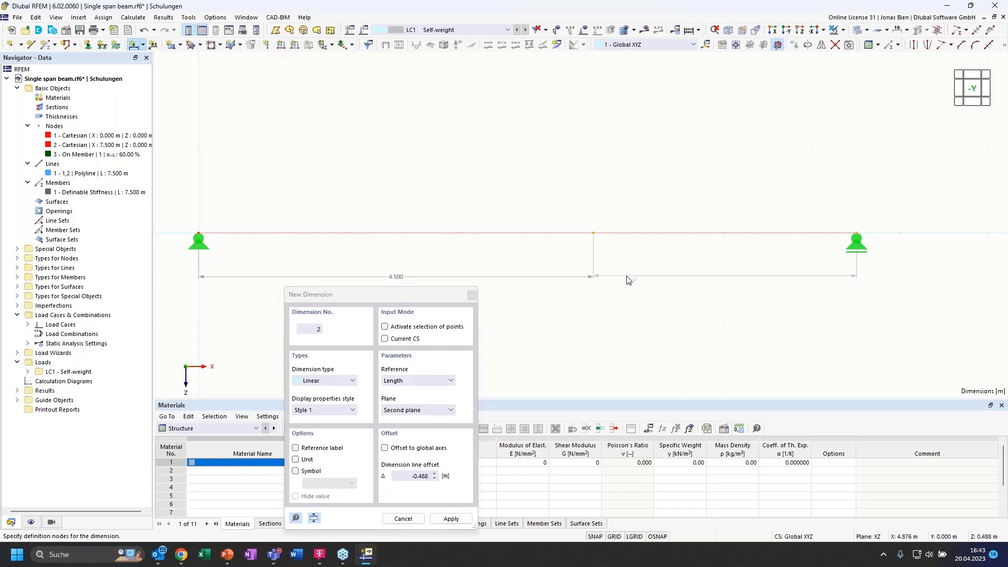
{"action": "left_click", "coordinate": [459, 480]}
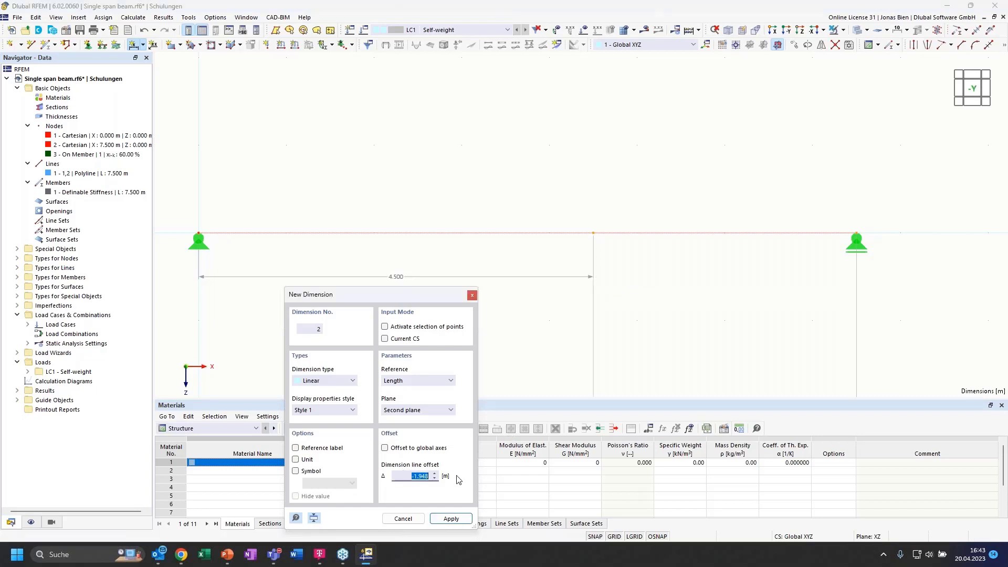
{"action": "type", "text": "-0,5"}
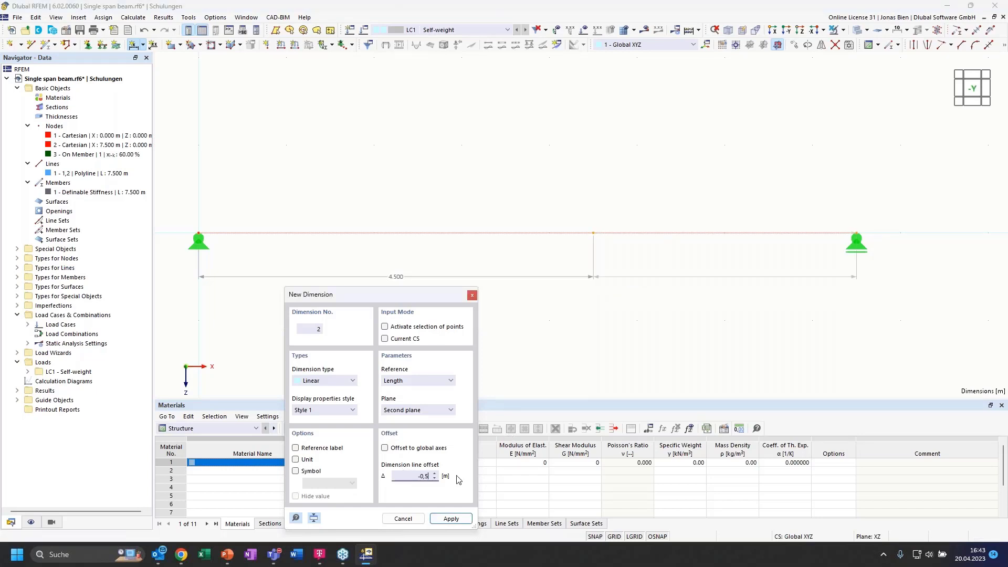
{"action": "key", "text": "Return"}
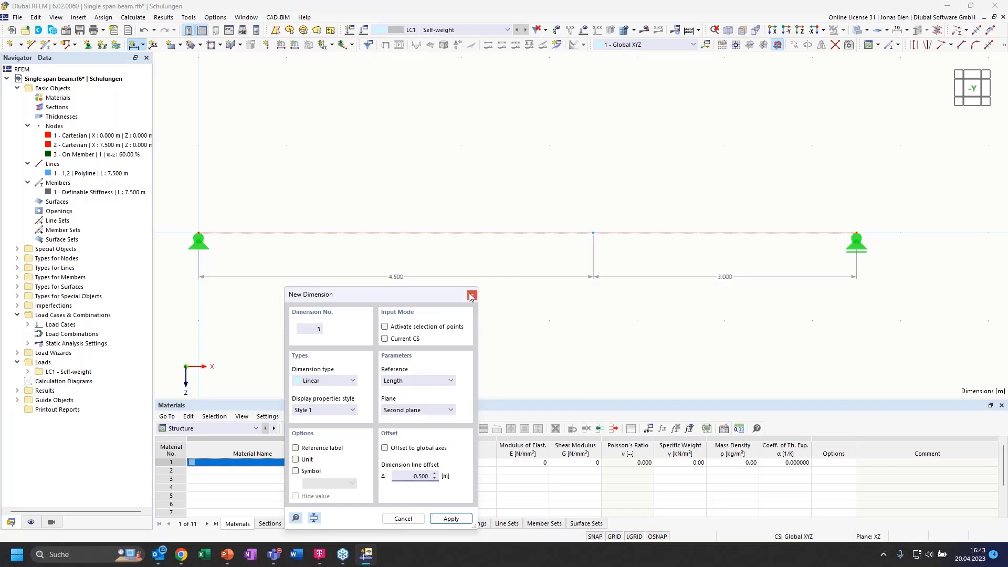
{"action": "left_click", "coordinate": [471, 296]}
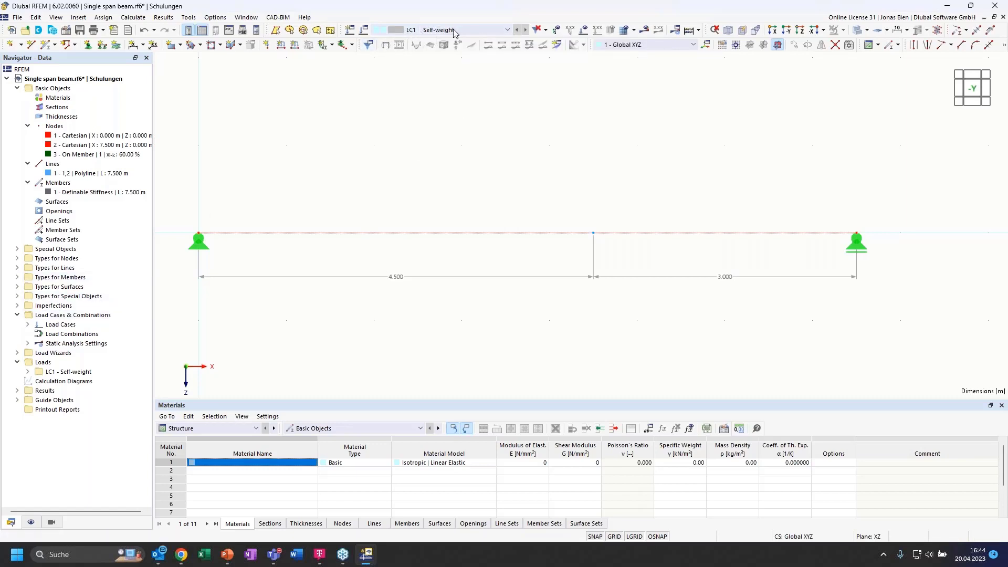
- Review the existing load cases and the load types available under LC1, and select LC1 Self-weight as the current load case
{"action": "left_click", "coordinate": [28, 325]}
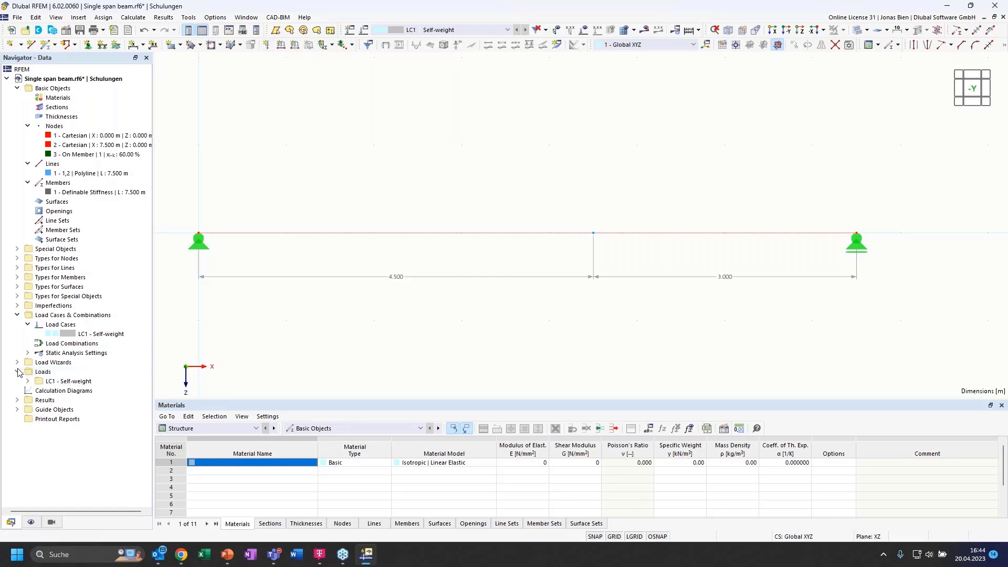
{"action": "left_click", "coordinate": [28, 381]}
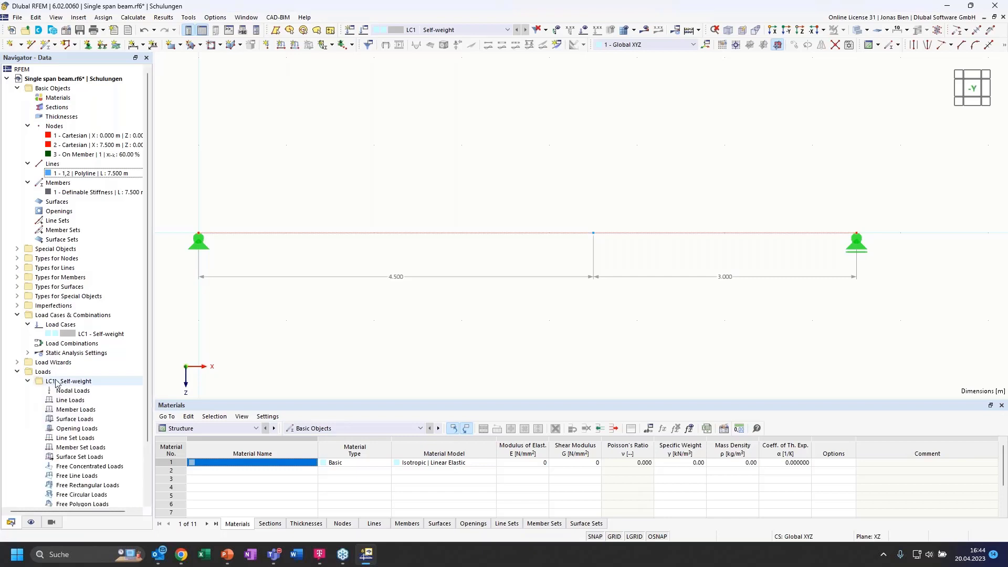
{"action": "scroll", "coordinate": [58, 362], "scroll_direction": "down", "scroll_amount": 1}
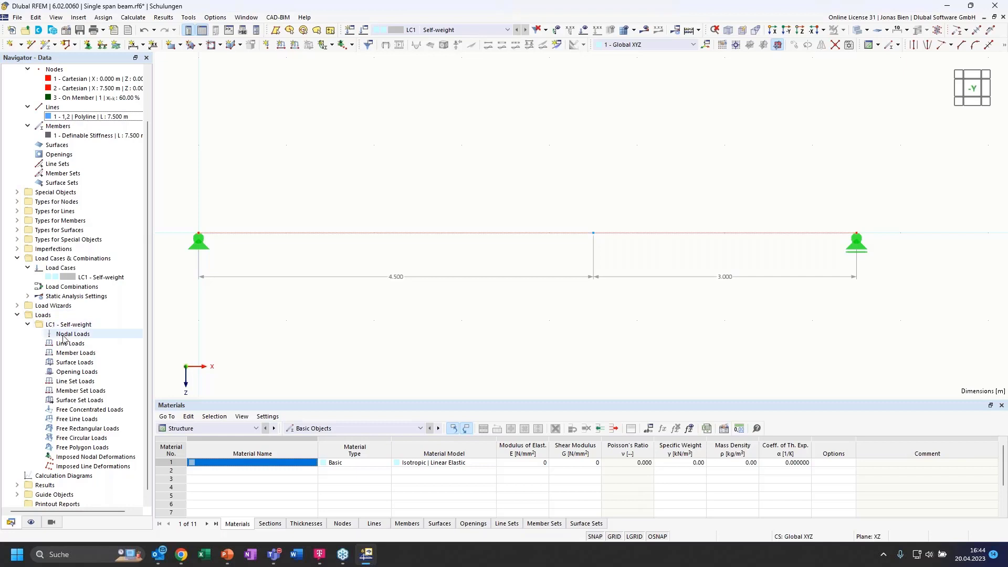
{"action": "left_click", "coordinate": [64, 335]}
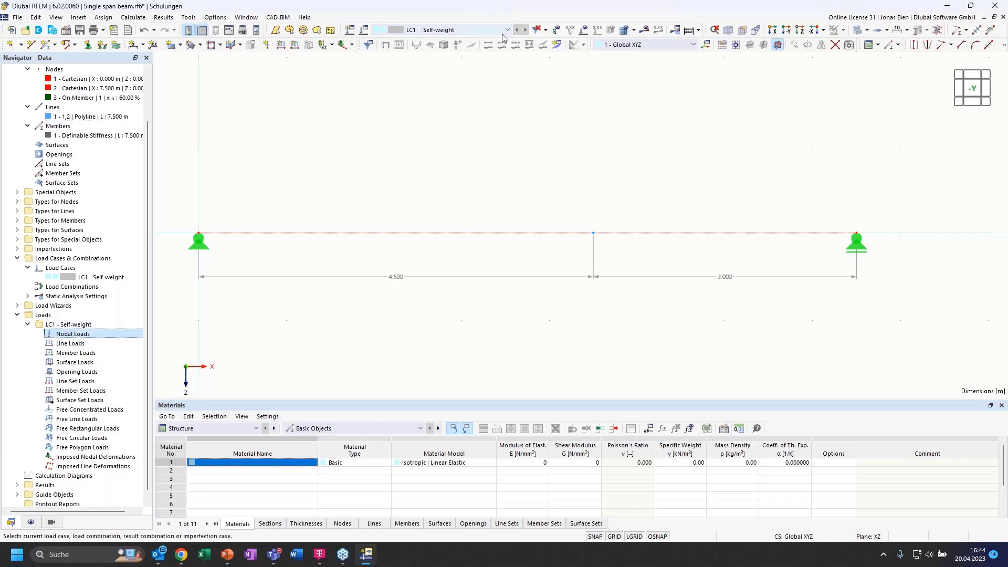
{"action": "left_click", "coordinate": [448, 30]}
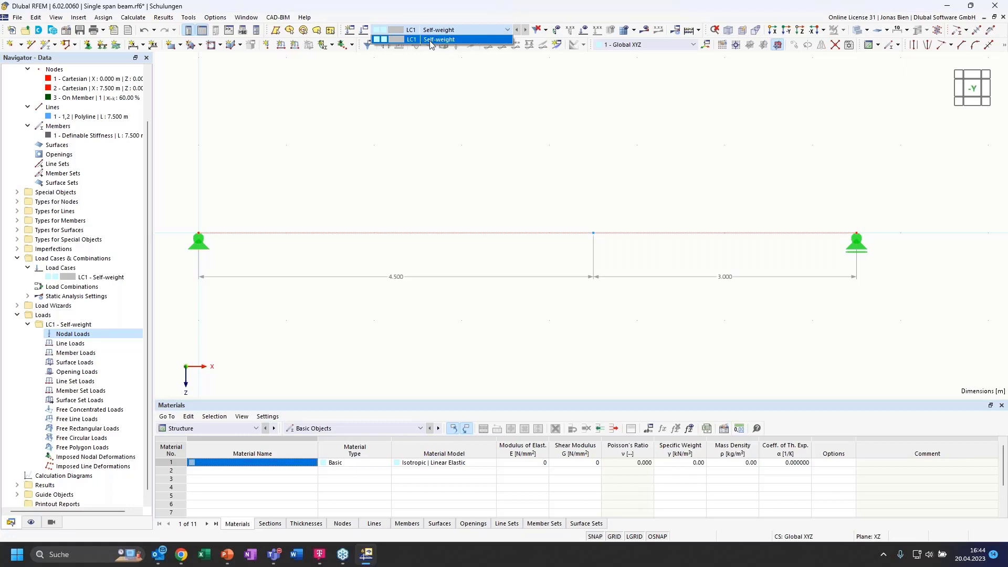
{"action": "left_click", "coordinate": [449, 40]}
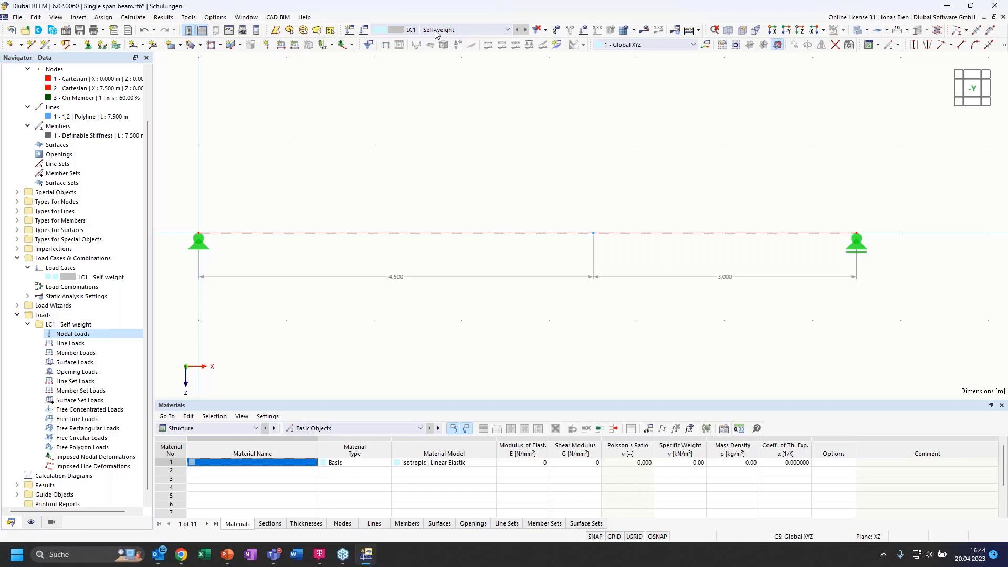
- Create a new nodal load in LC1 and assign it to the beam's intermediate node
{"action": "left_click", "coordinate": [269, 46]}
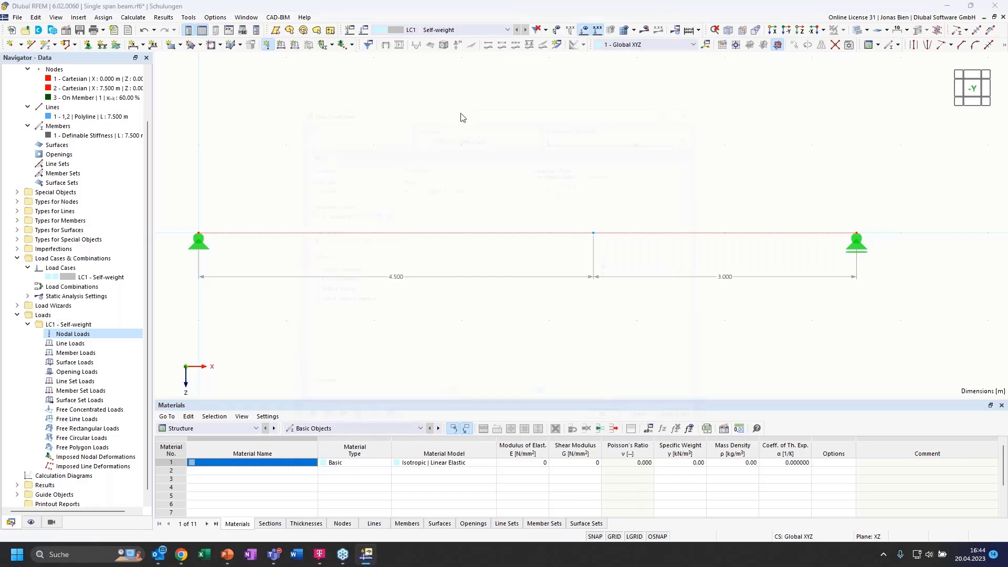
{"action": "left_click_drag", "start_coordinate": [559, 96], "coordinate": [435, 91]}
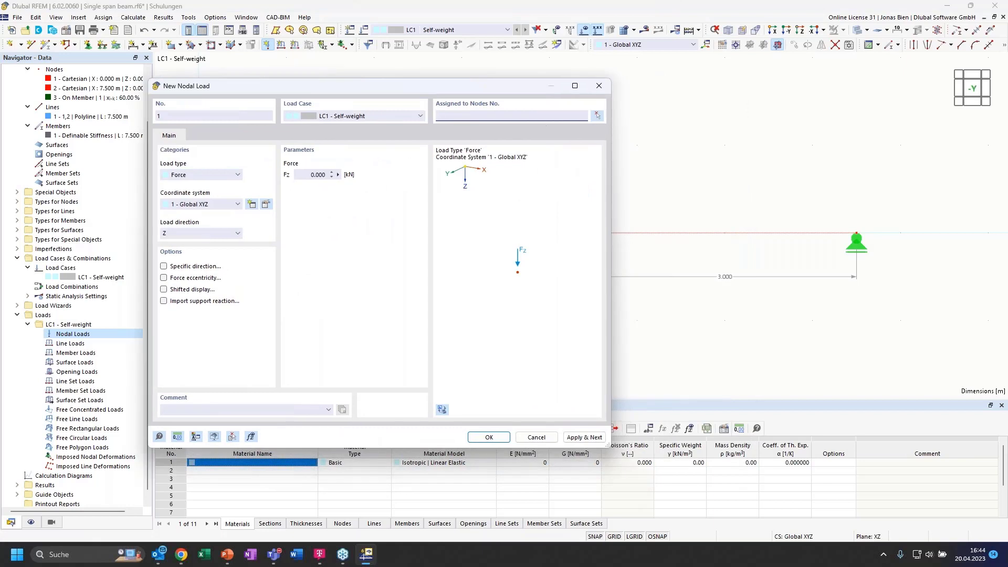
{"action": "left_click", "coordinate": [597, 115]}
{"action": "left_click", "coordinate": [595, 233]}
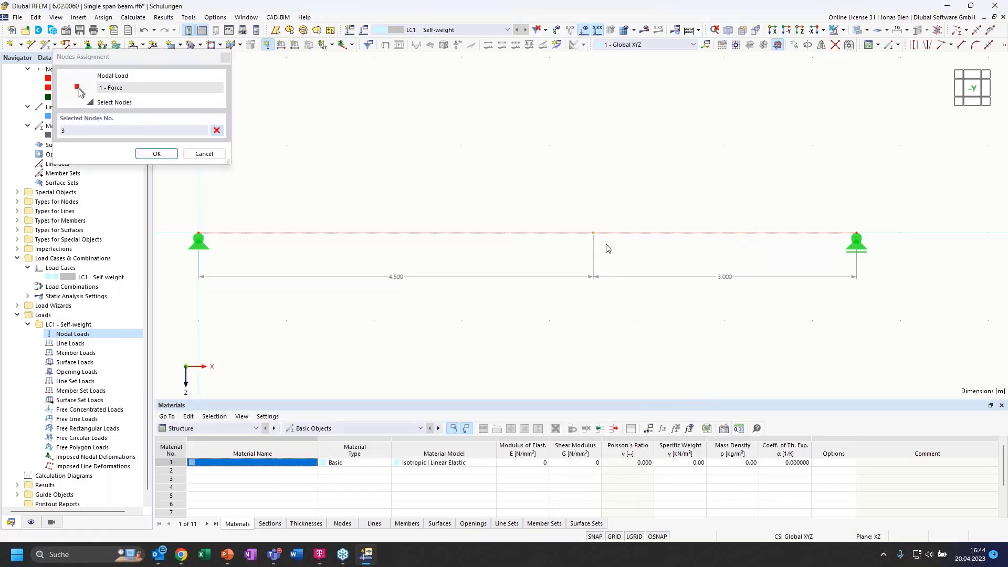
{"action": "left_click", "coordinate": [156, 154]}
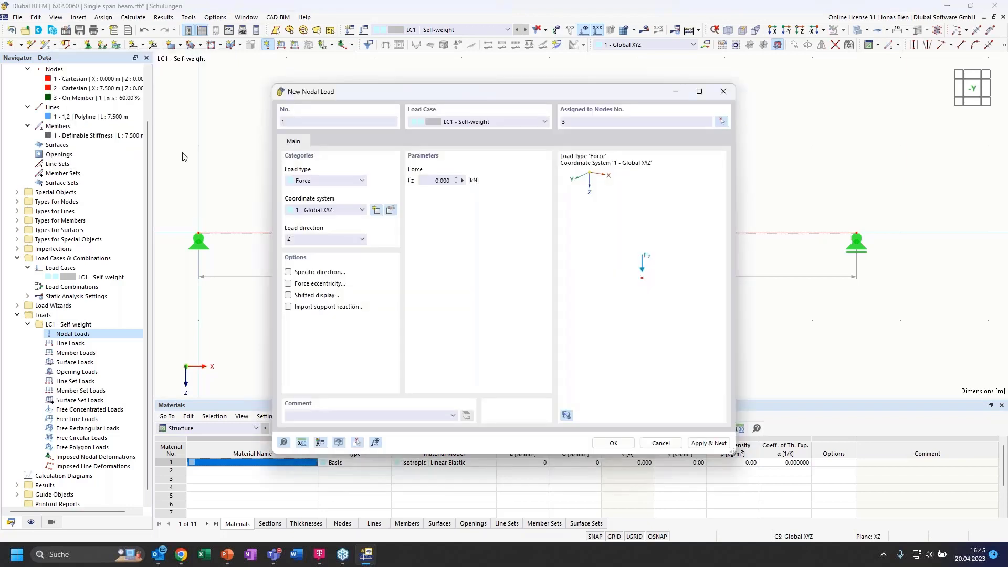
- Set the nodal load to a 10 kN force along Z in the 1 - Global XYZ coordinate system, and confirm the load
{"action": "left_click", "coordinate": [432, 180]}
{"action": "left_click_drag", "start_coordinate": [404, 93], "coordinate": [714, 198]}
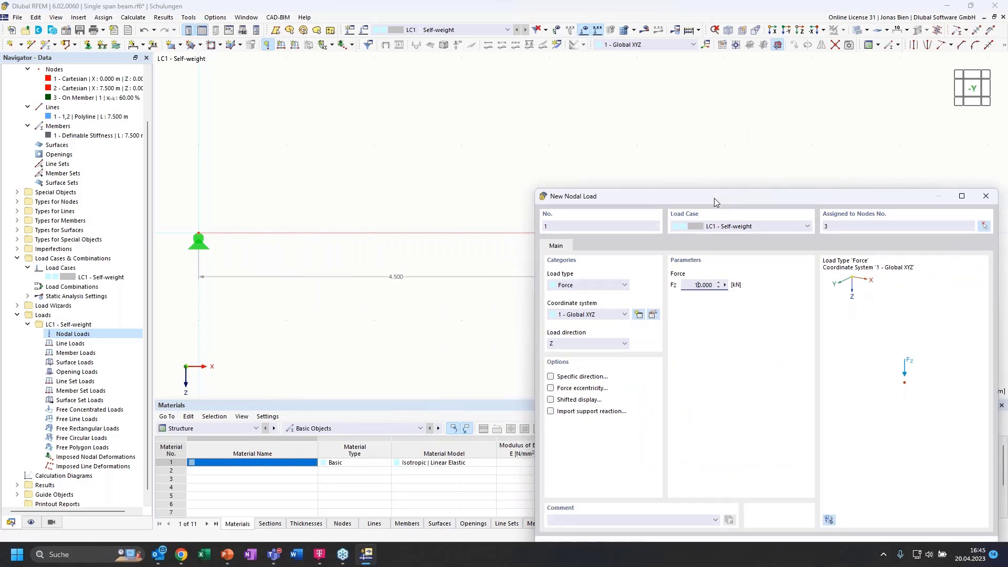
{"action": "left_click_drag", "start_coordinate": [714, 198], "coordinate": [560, 159]}
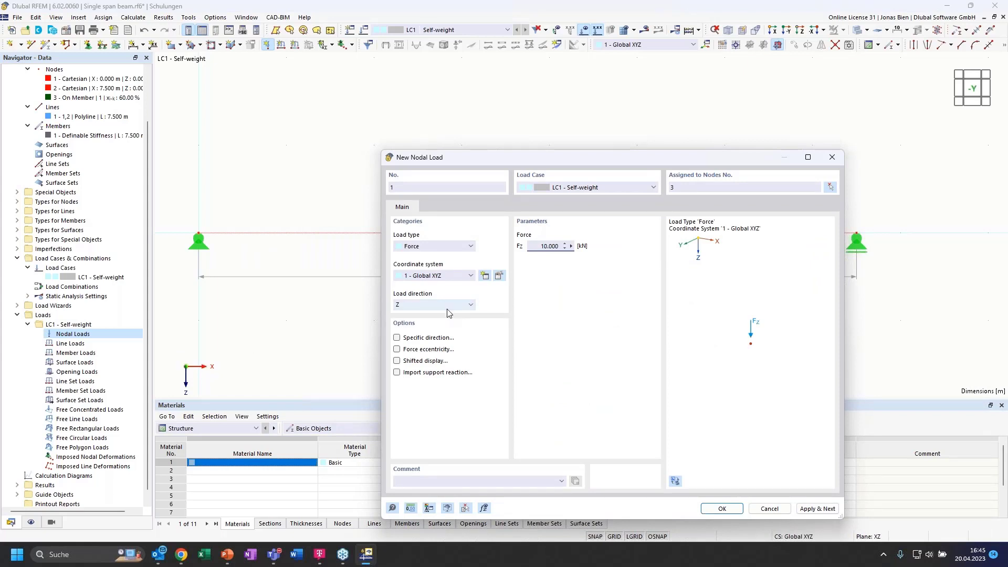
{"action": "left_click", "coordinate": [451, 276]}
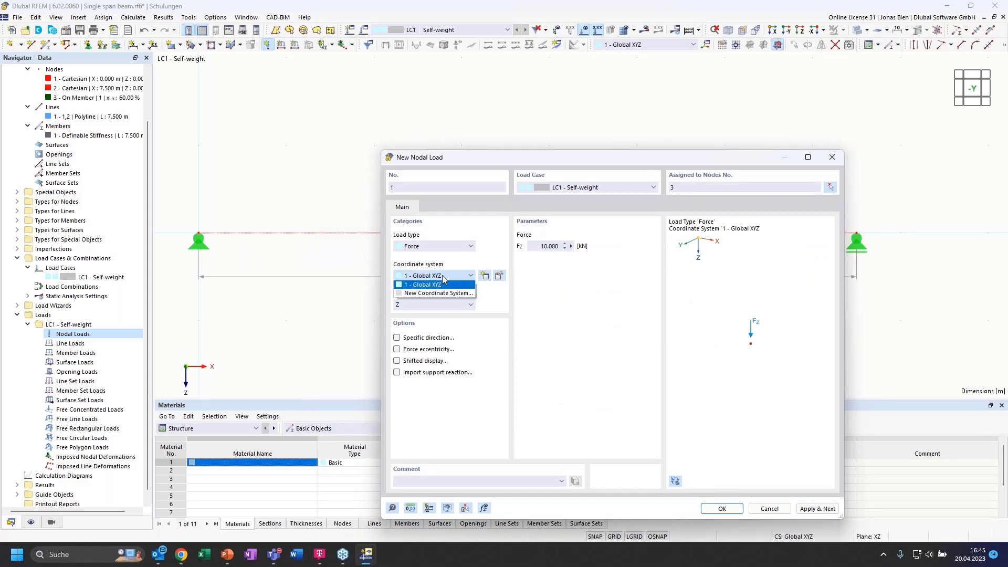
{"action": "left_click", "coordinate": [438, 284]}
{"action": "left_click", "coordinate": [436, 246]}
{"action": "left_click", "coordinate": [436, 247]}
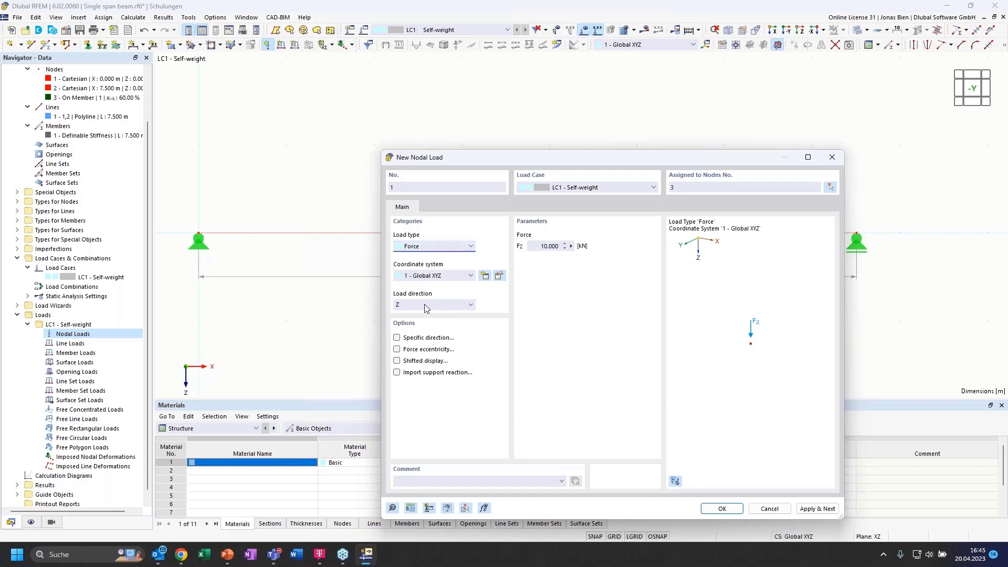
{"action": "left_click", "coordinate": [425, 304]}
{"action": "left_click", "coordinate": [424, 314]}
{"action": "left_click", "coordinate": [722, 509]}
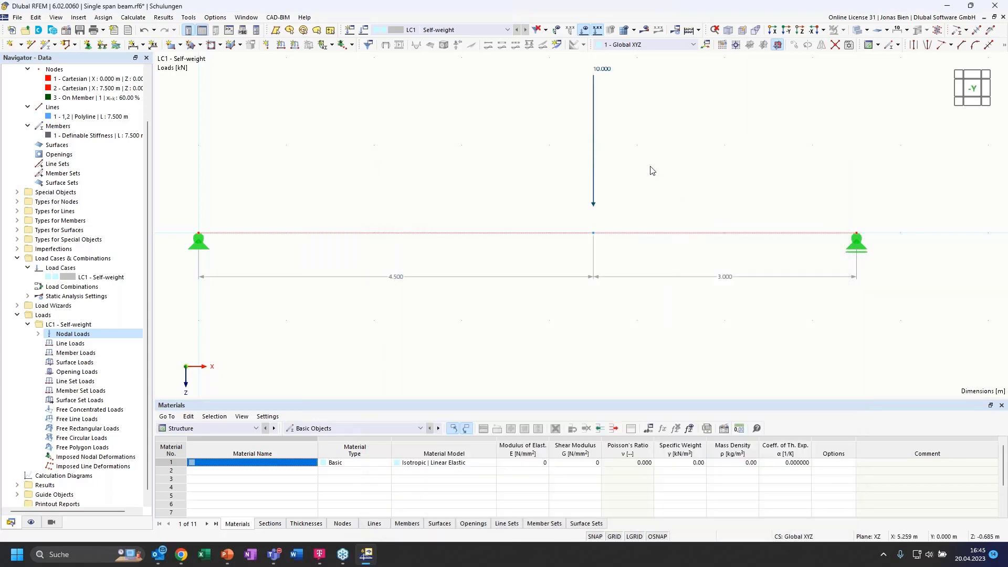
- Show the beam member's local axis system to check its orientation, and switch the axis display off again
{"action": "middle_click", "coordinate": [660, 151]}
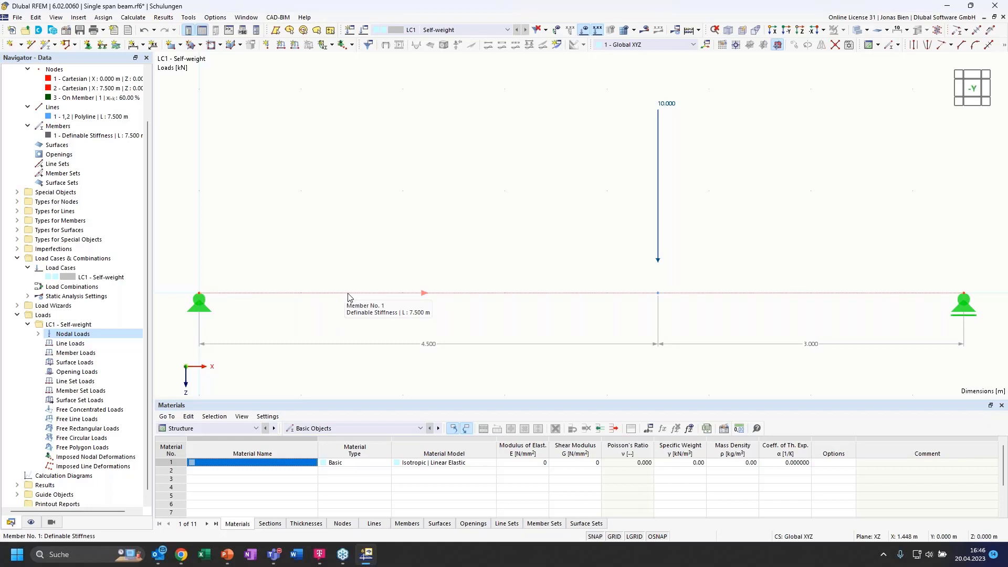
{"action": "right_click", "coordinate": [436, 295]}
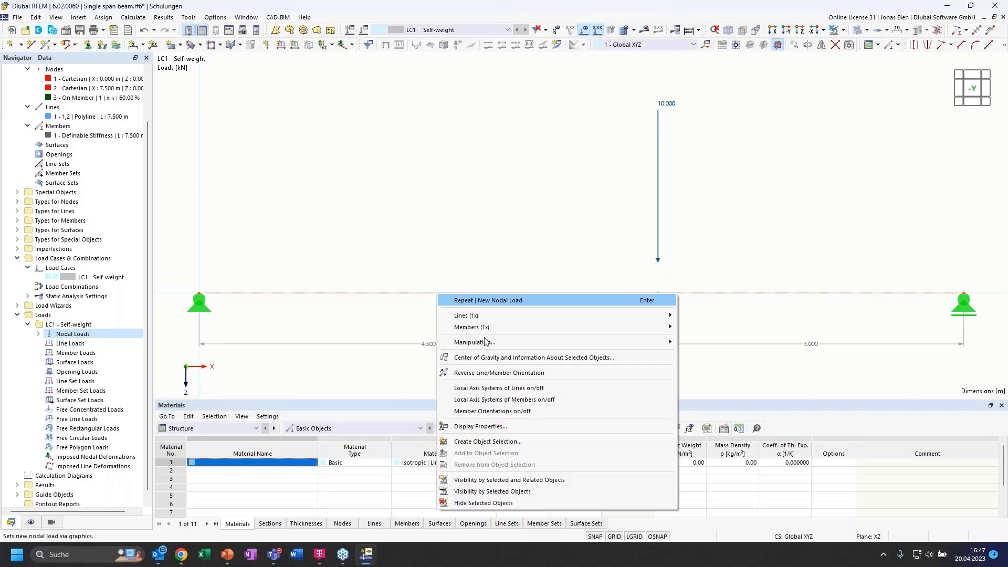
{"action": "left_click", "coordinate": [499, 400]}
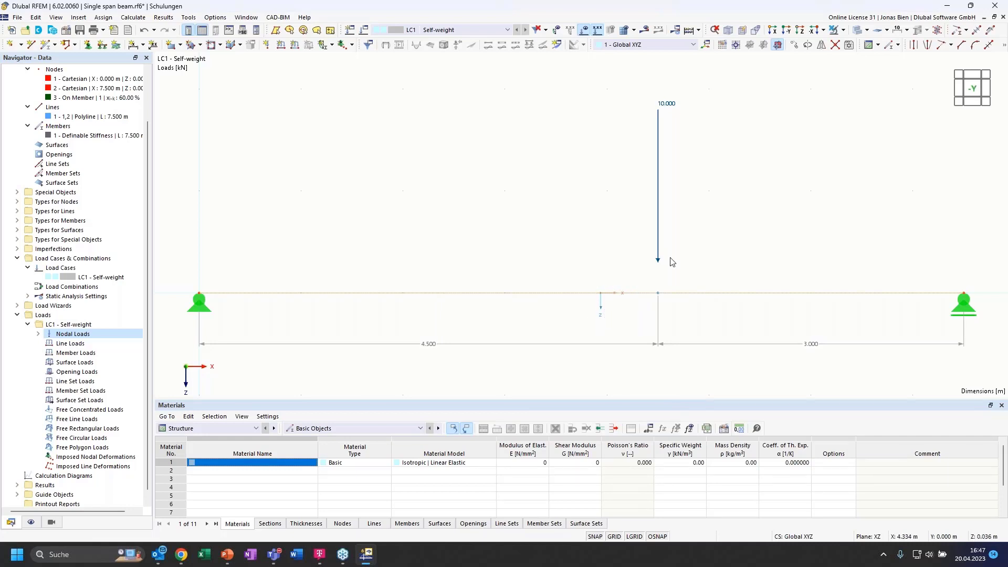
{"action": "right_click", "coordinate": [570, 296]}
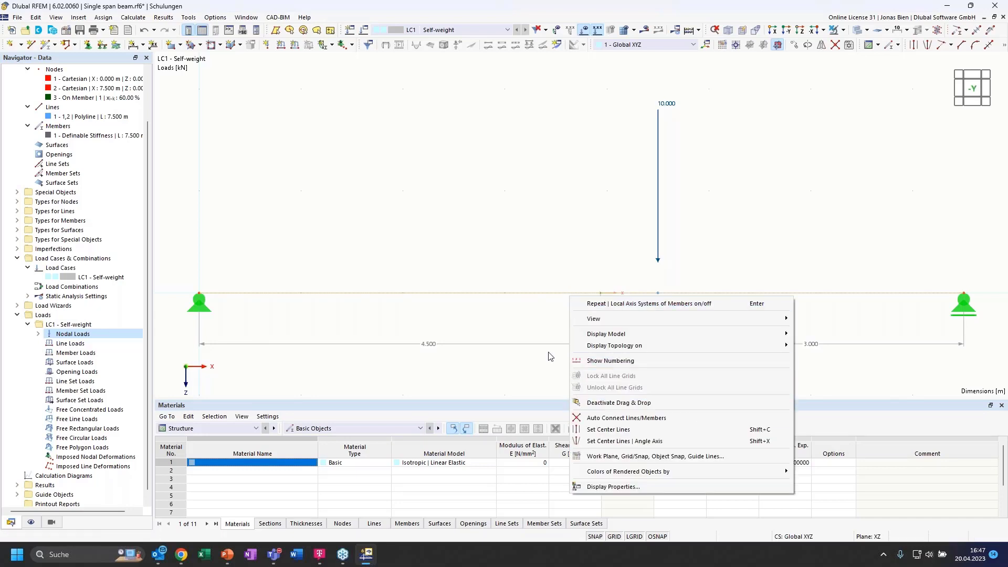
{"action": "right_click", "coordinate": [545, 321]}
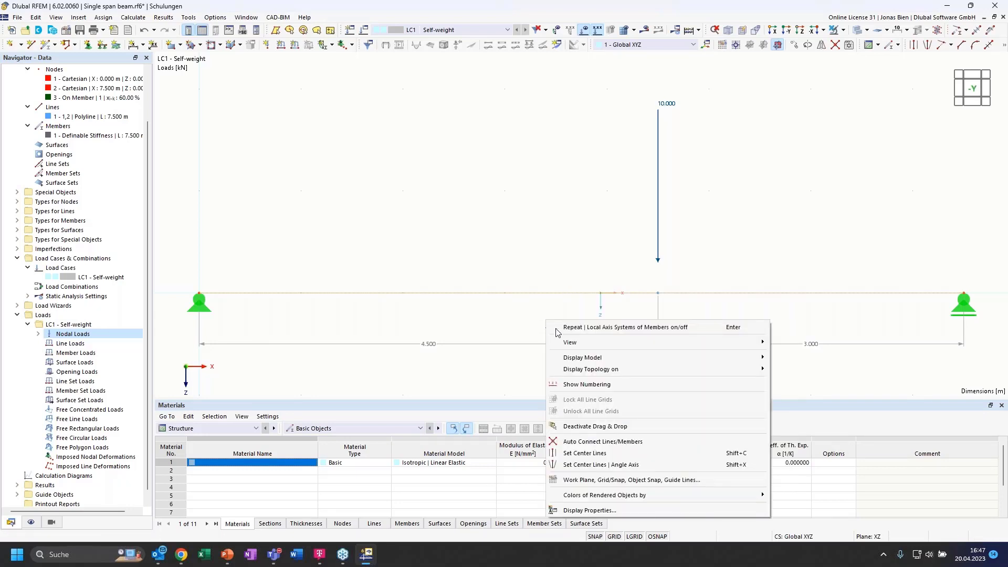
{"action": "right_click", "coordinate": [600, 295]}
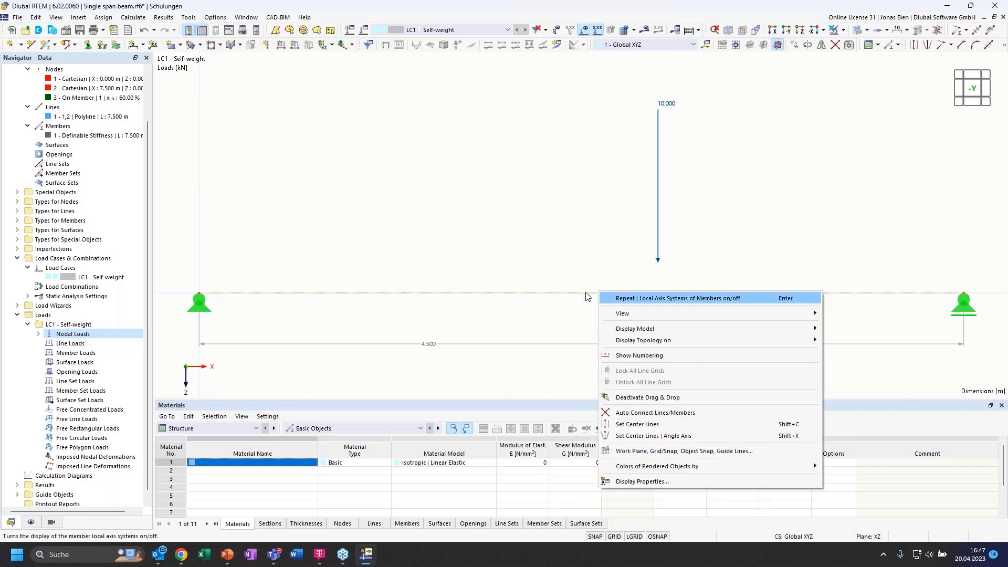
{"action": "right_click", "coordinate": [587, 293]}
{"action": "left_click", "coordinate": [636, 400]}
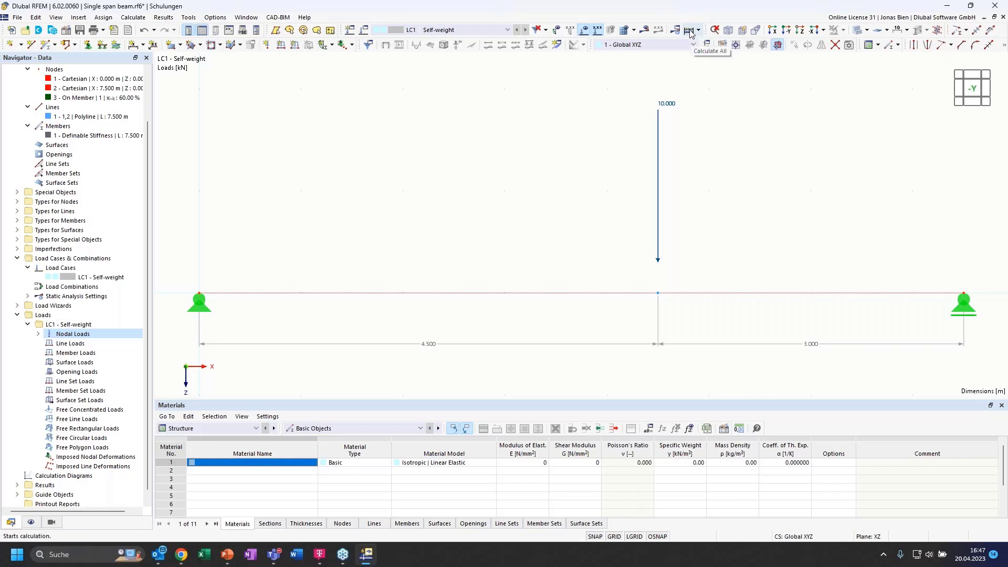
- Calculate LC1 Self-weight by requesting its results and agreeing to start the calculation
{"action": "left_click", "coordinate": [141, 19]}
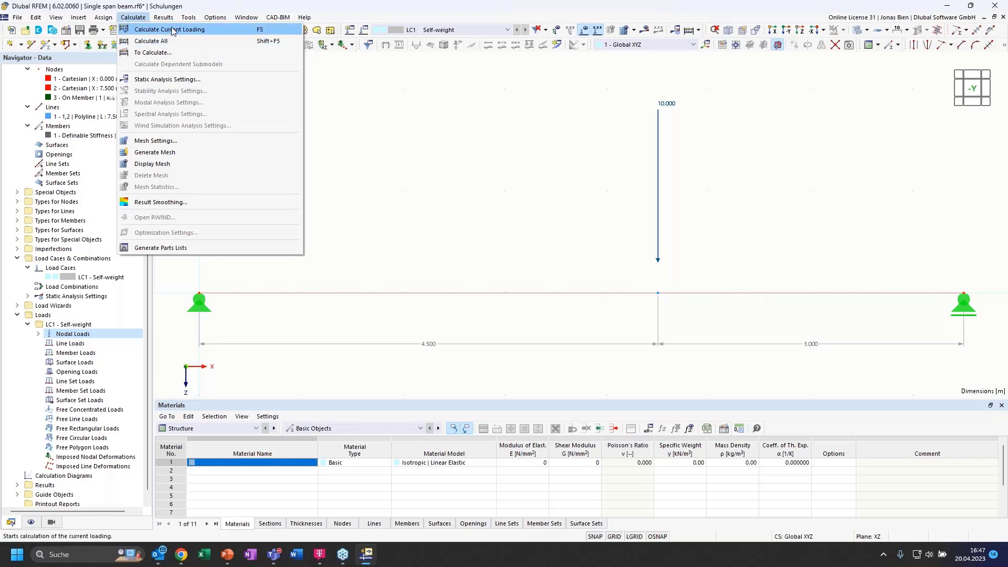
{"action": "left_click", "coordinate": [627, 86]}
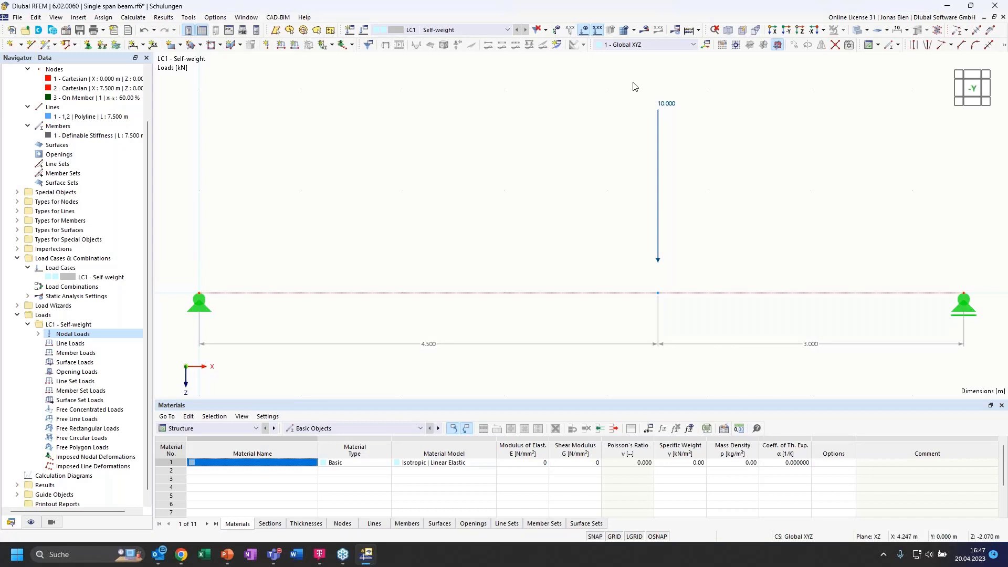
{"action": "left_click", "coordinate": [644, 31]}
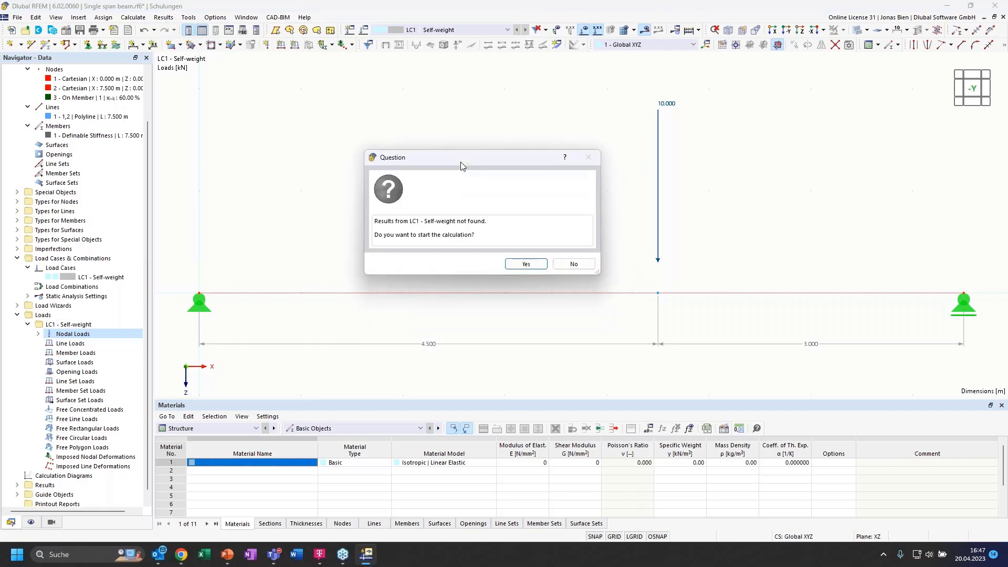
{"action": "left_click", "coordinate": [522, 264]}
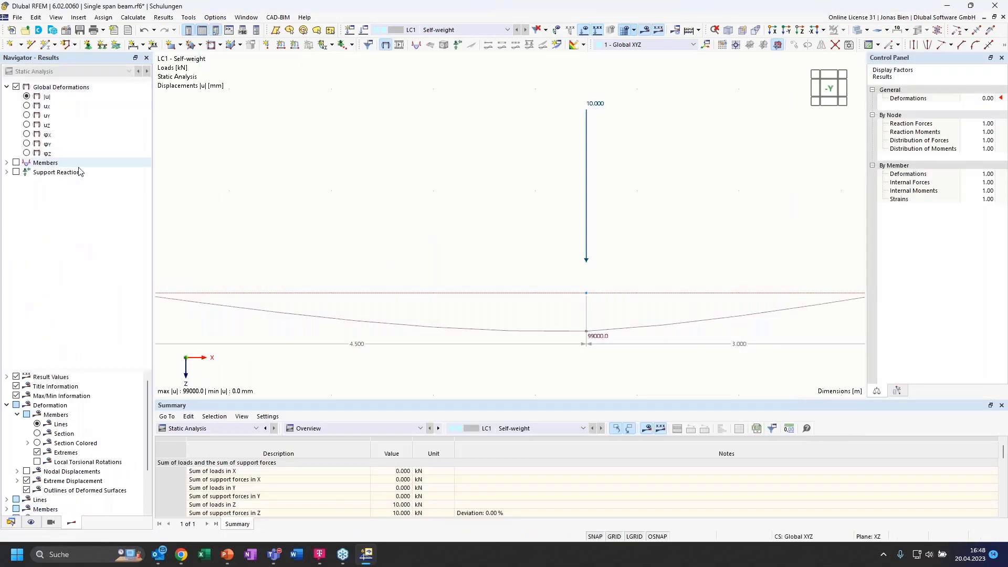
- Examine the whole beam's global displacement |u| and look through the available local deformation results for members
{"action": "scroll", "coordinate": [473, 223], "scroll_direction": "down", "scroll_amount": 3}
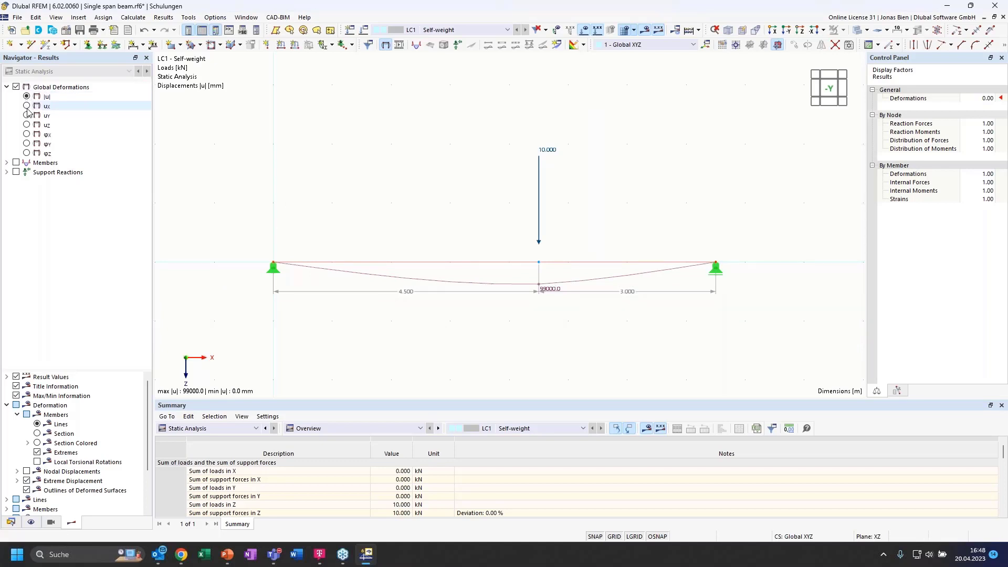
{"action": "scroll", "coordinate": [503, 258], "scroll_direction": "up", "scroll_amount": 1}
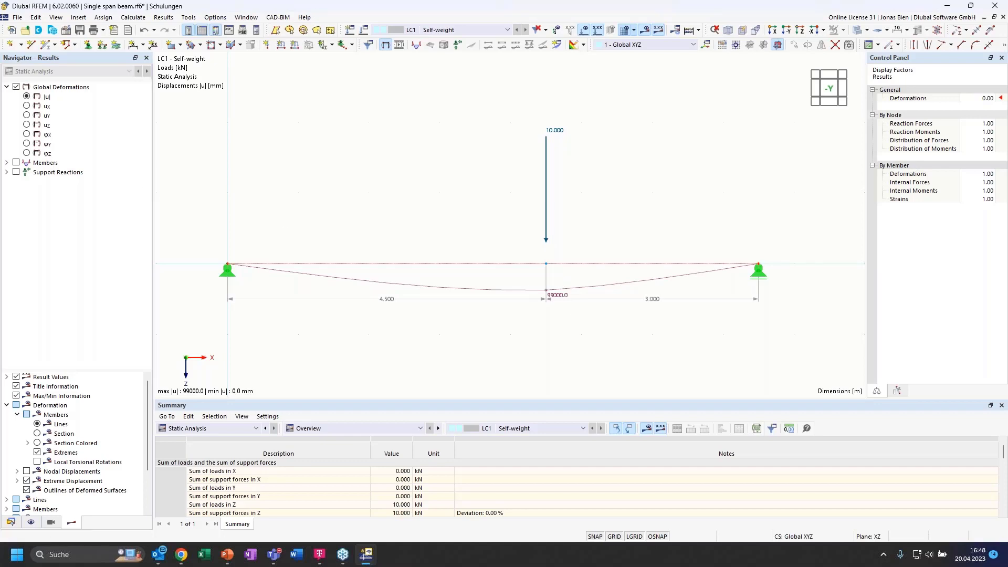
{"action": "left_click", "coordinate": [6, 162]}
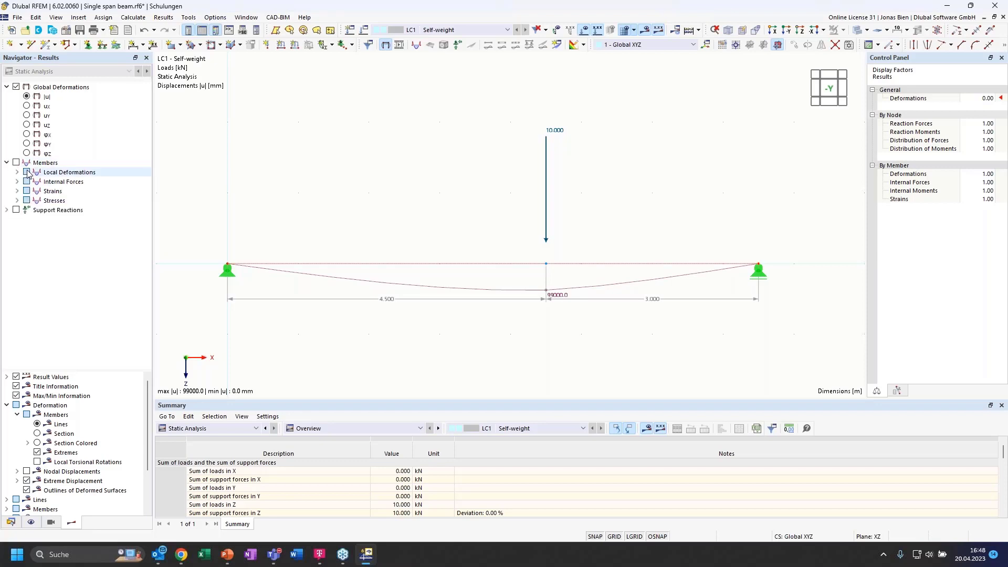
{"action": "left_click", "coordinate": [17, 172]}
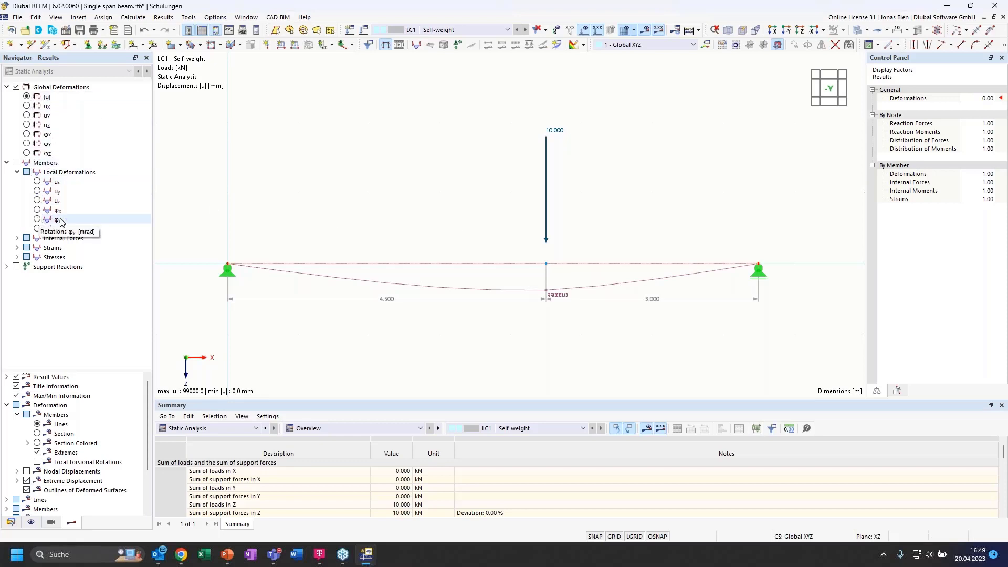
{"action": "left_click", "coordinate": [17, 172]}
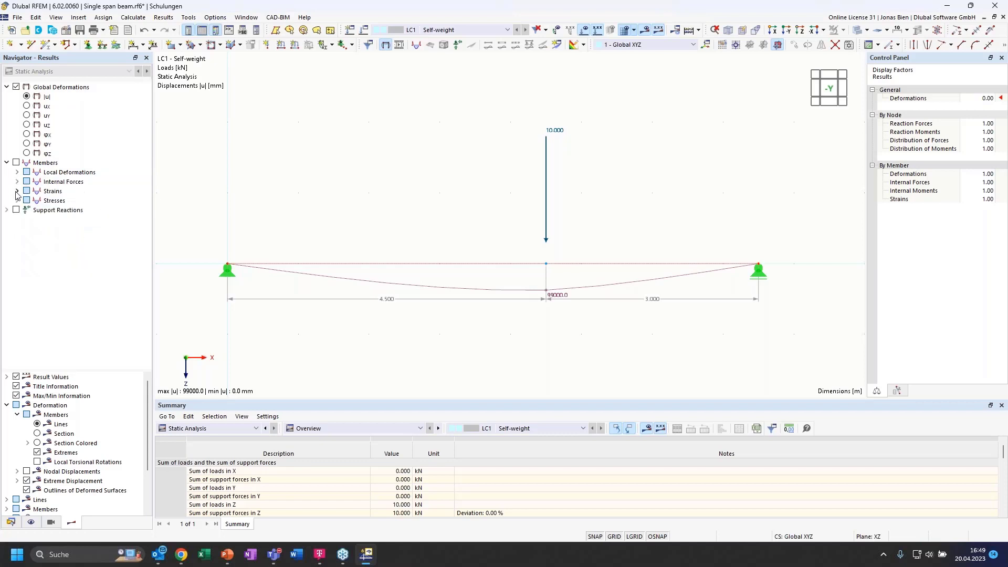
- Display the member internal forces Vz and My in turn, and add the support reactions to the moment diagram
{"action": "left_click", "coordinate": [17, 181]}
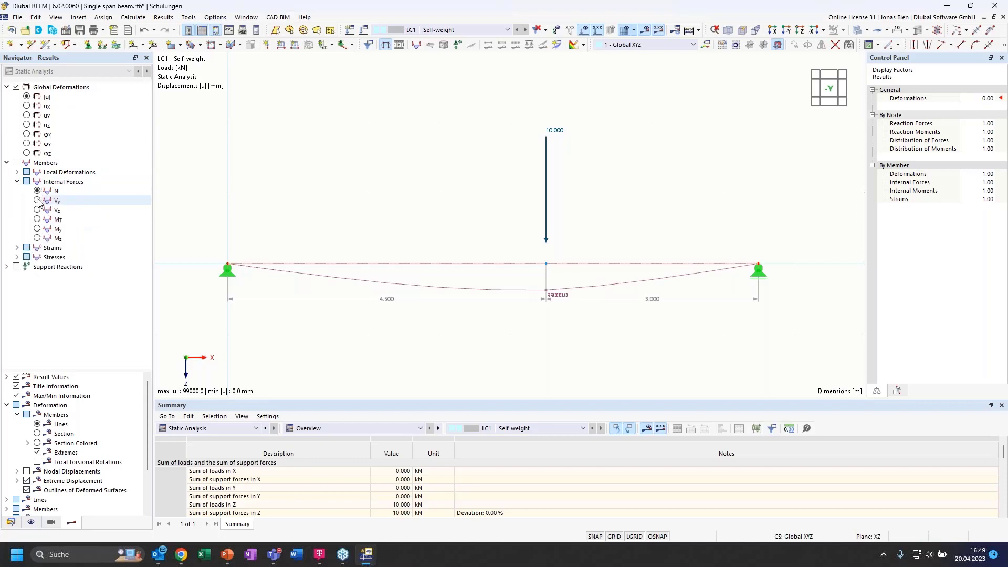
{"action": "left_click", "coordinate": [37, 210]}
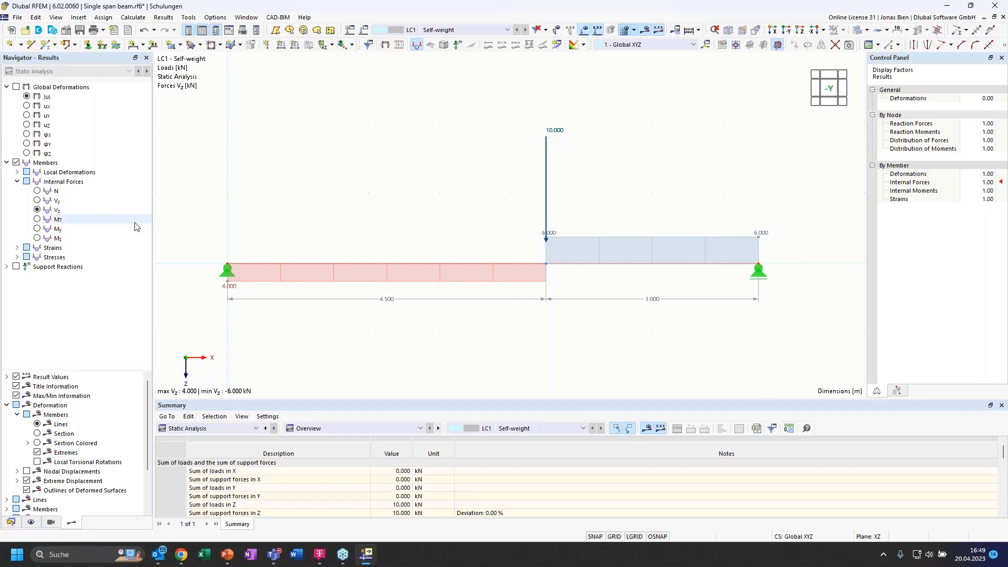
{"action": "left_click", "coordinate": [38, 229]}
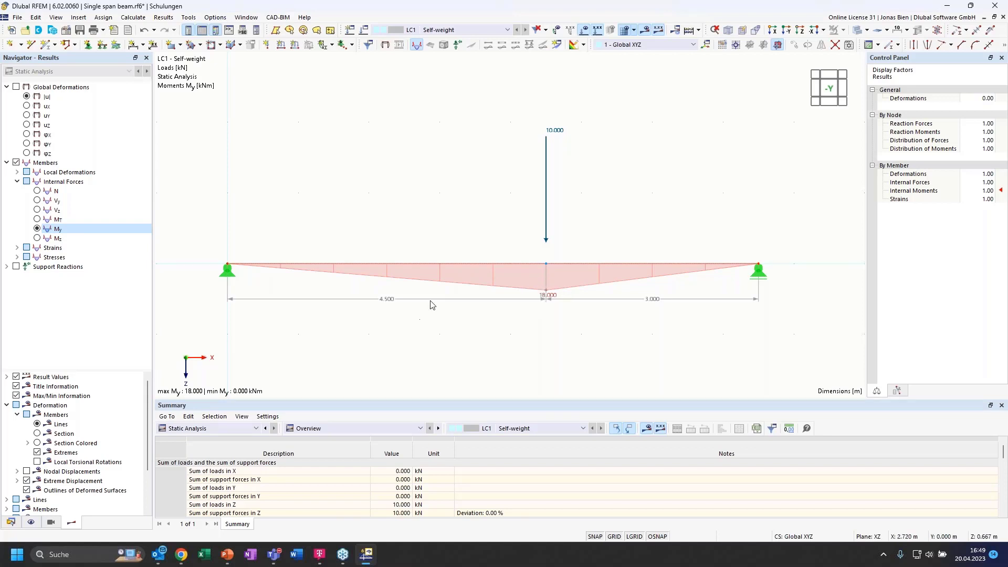
{"action": "left_click", "coordinate": [17, 266]}
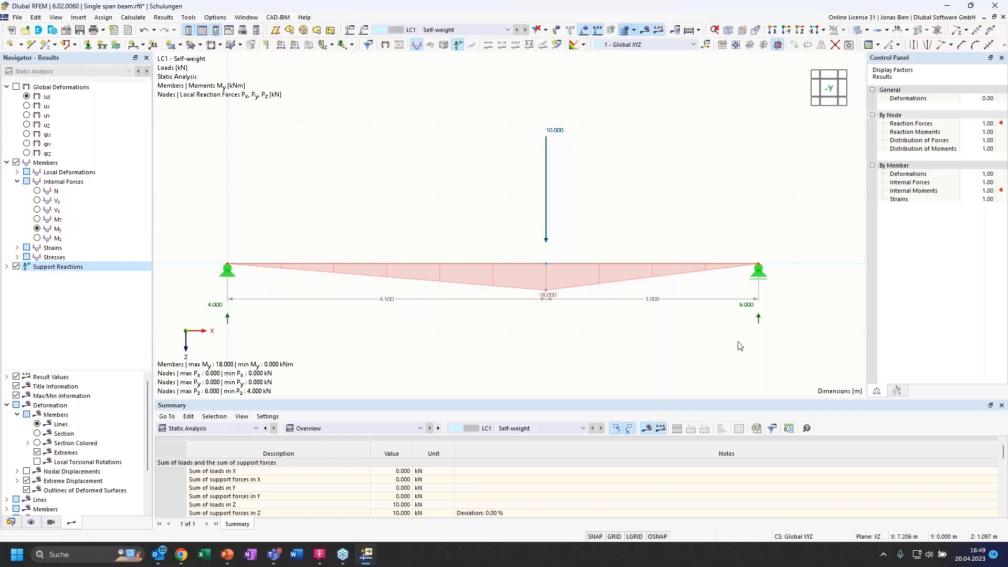
- Compare the shear force Vz diagram with the global displacement |u|, and return to the Vz diagram
{"action": "left_click", "coordinate": [37, 210]}
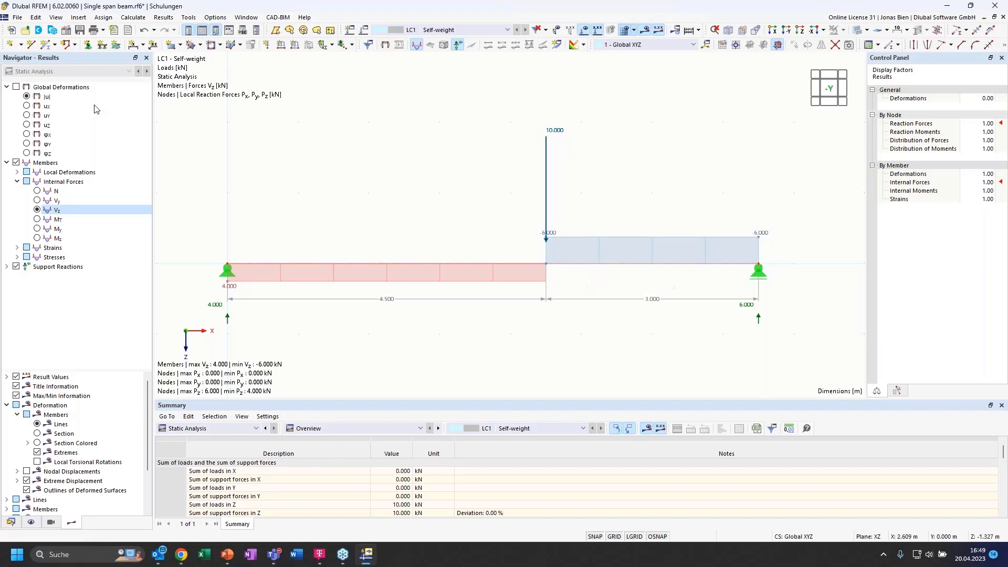
{"action": "left_click", "coordinate": [28, 97]}
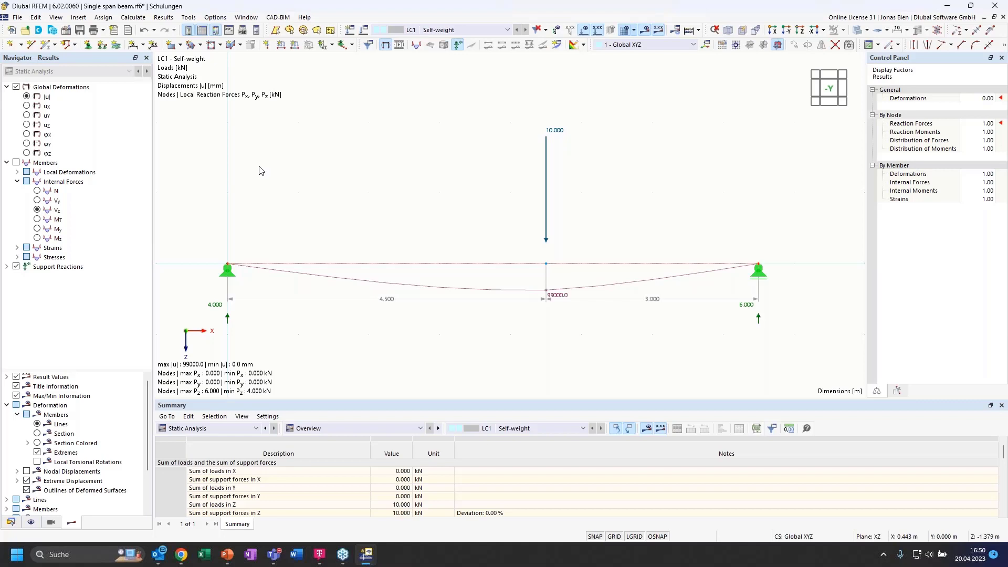
{"action": "left_click", "coordinate": [37, 202]}
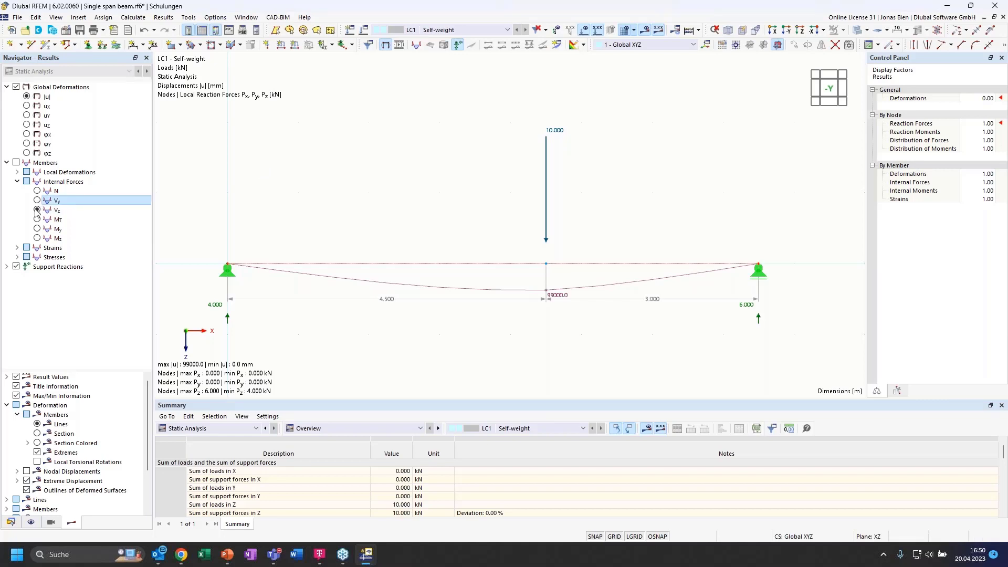
{"action": "left_click", "coordinate": [37, 210]}
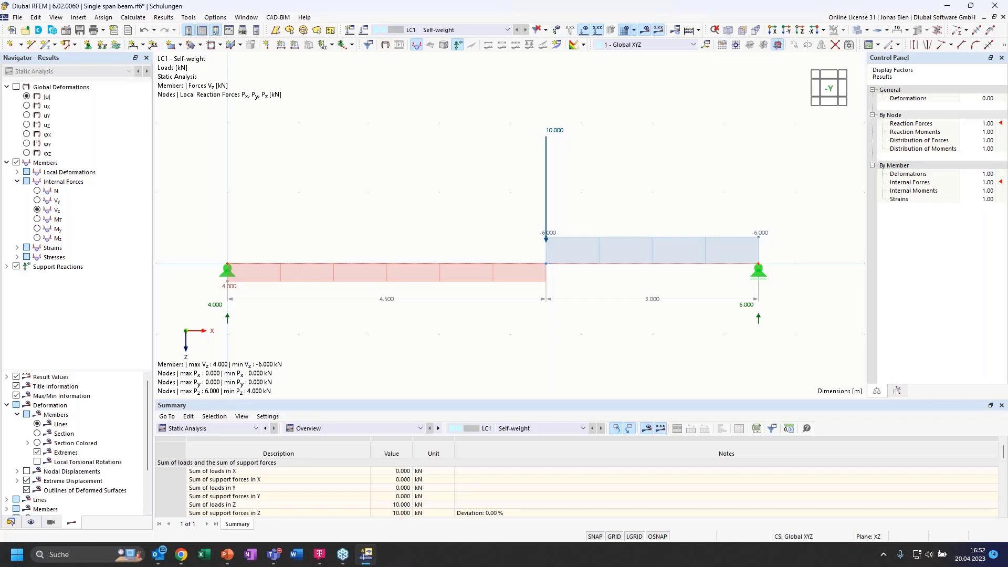
{"action": "key", "text": "alt+Tab"}
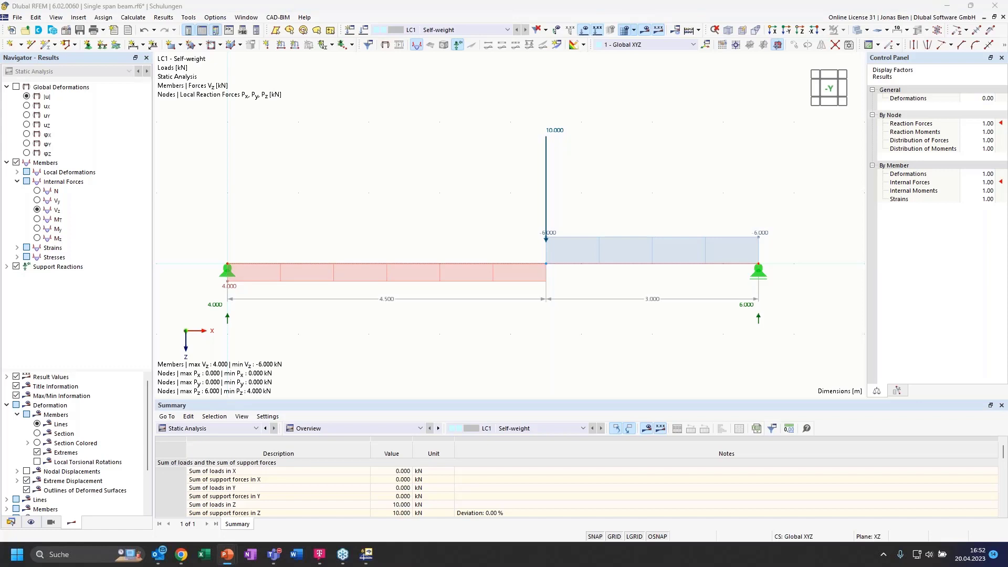
{"action": "mouse_move", "coordinate": [368, 553]}
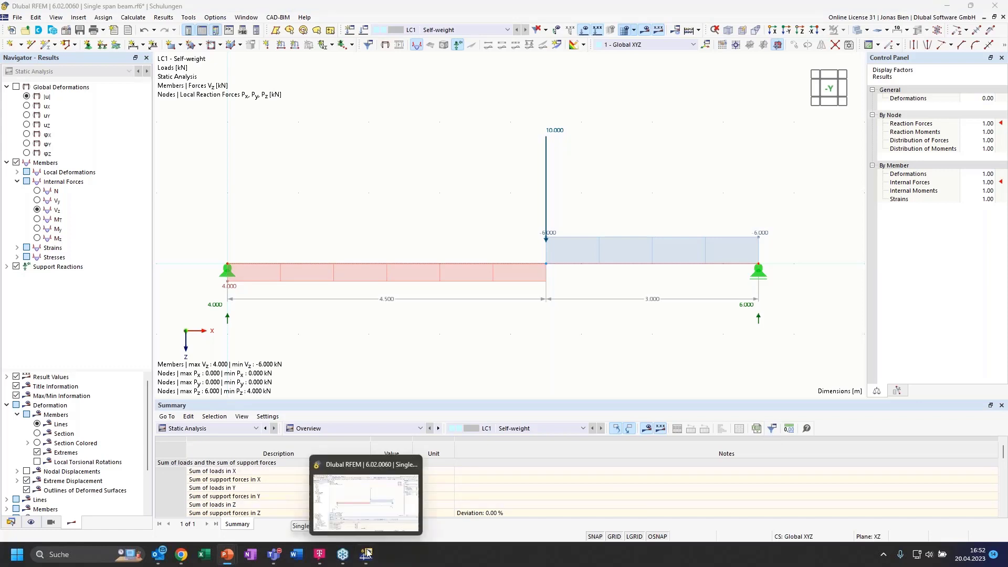
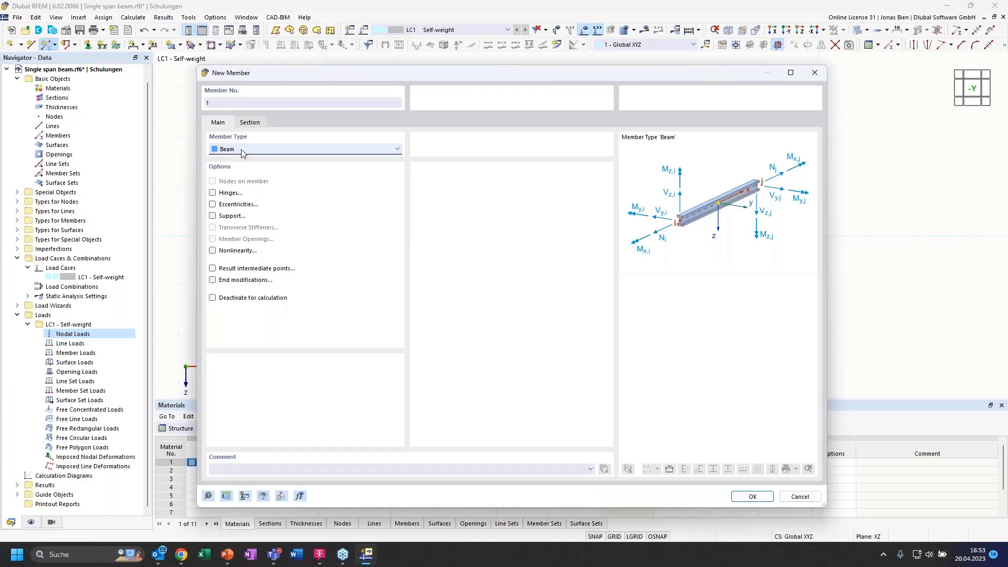
- Start a new section for the start of member 1 and choose the standardized steel I-section category from the section library
{"action": "left_click", "coordinate": [249, 123]}
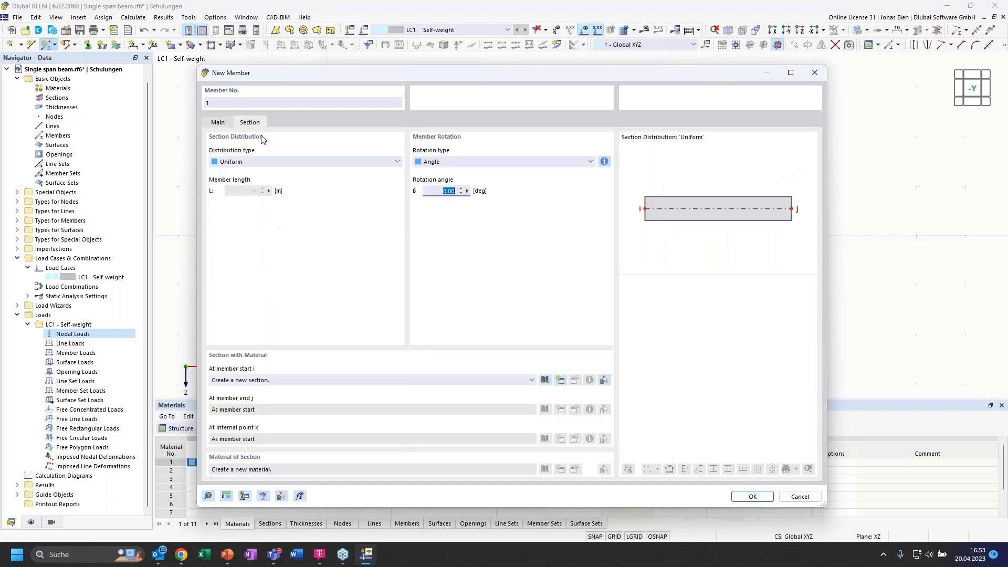
{"action": "left_click", "coordinate": [223, 123]}
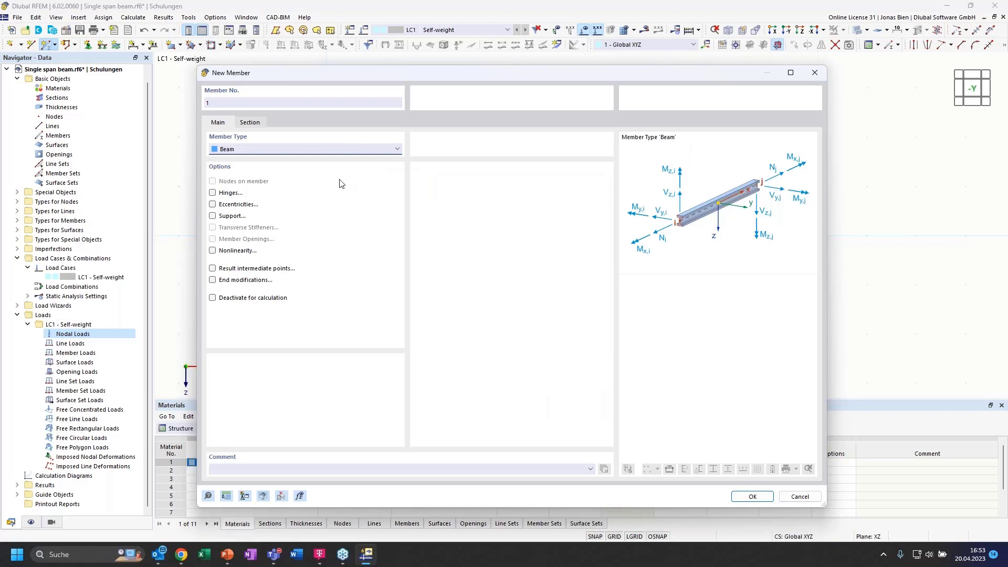
{"action": "left_click", "coordinate": [250, 126]}
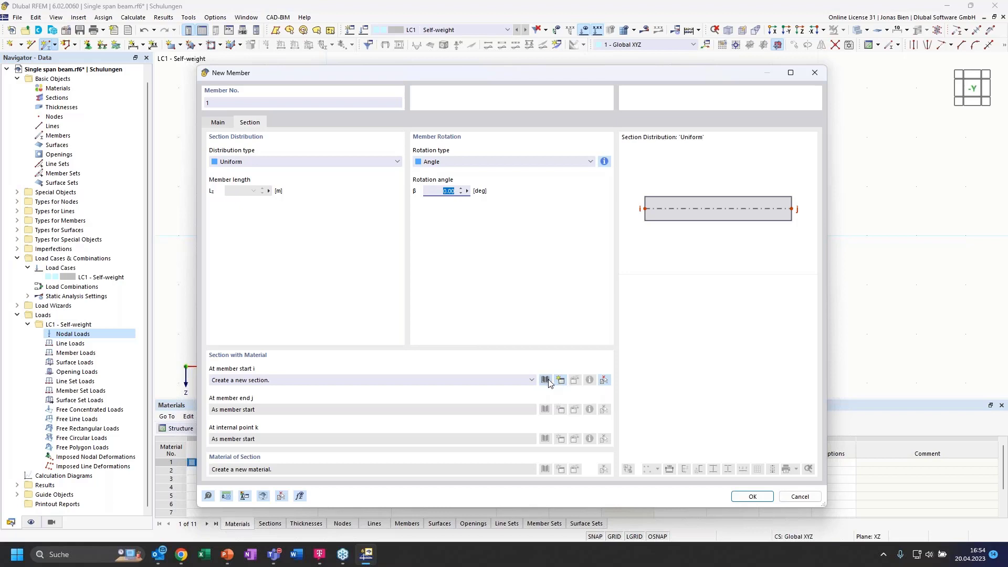
{"action": "left_click", "coordinate": [493, 384]}
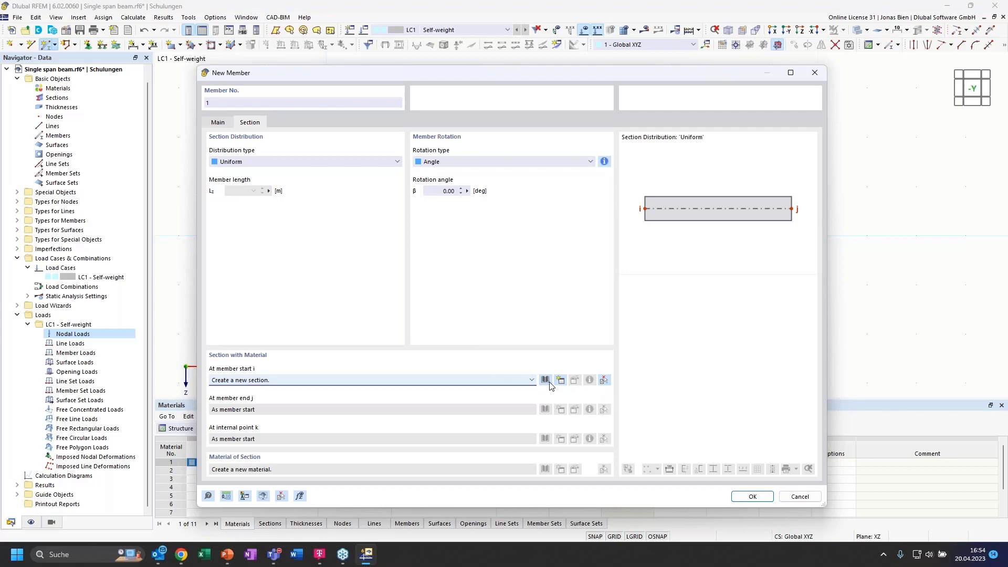
{"action": "left_click", "coordinate": [560, 380]}
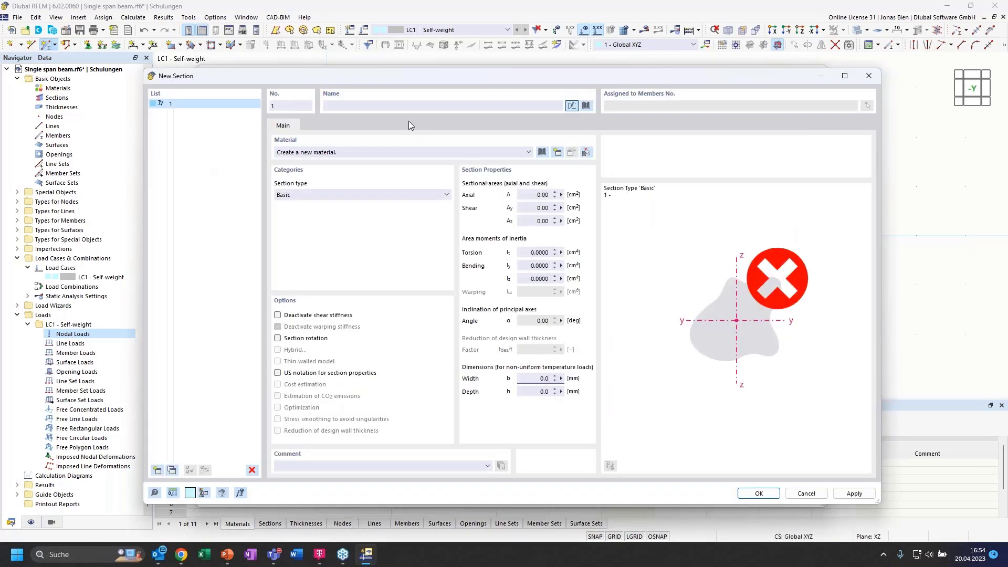
{"action": "left_click", "coordinate": [473, 104]}
{"action": "left_click", "coordinate": [586, 106]}
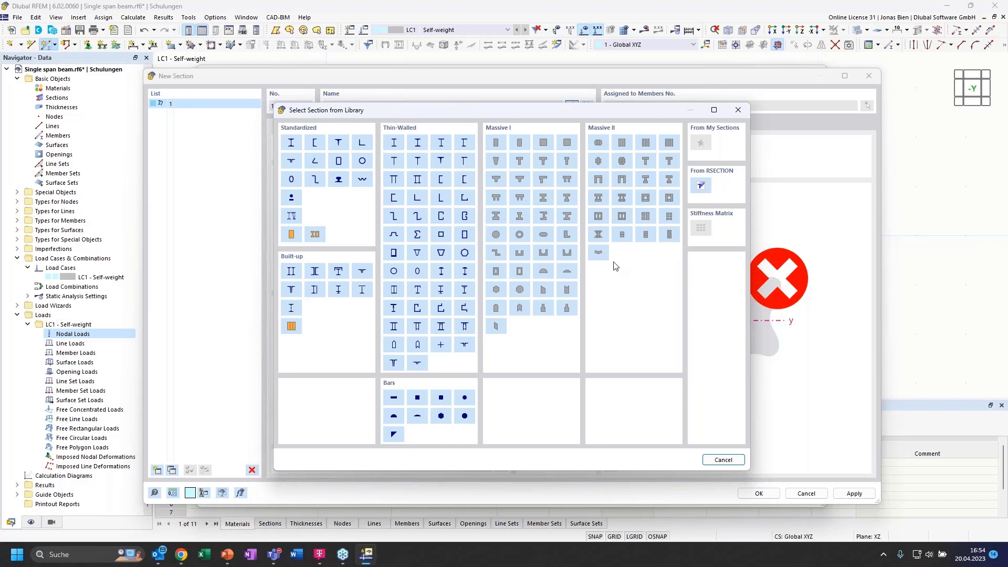
{"action": "left_click", "coordinate": [292, 143]}
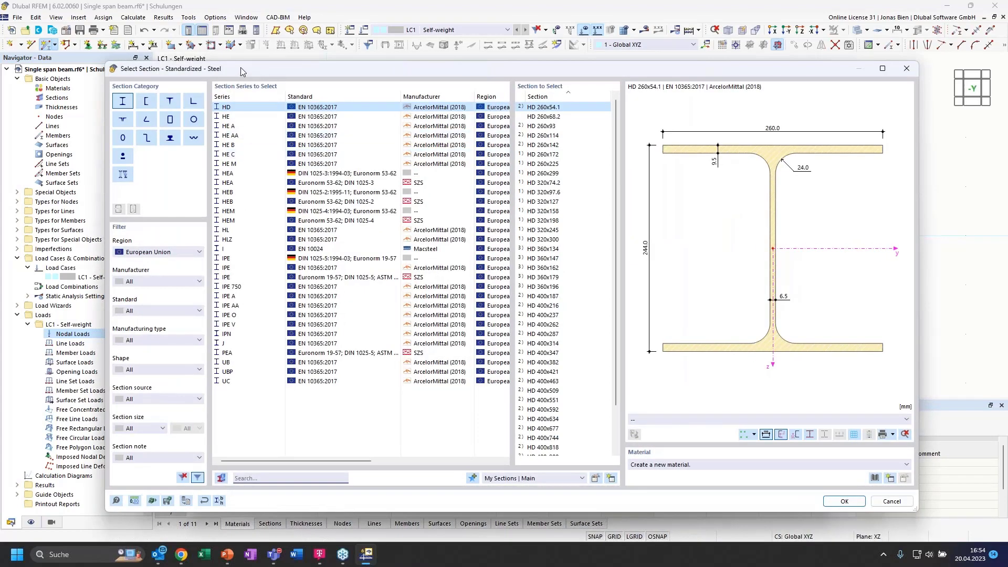
- Filter the sections to the European Union region and select HEB 300 from the HEB series of DIN 1025-2:1995-11
{"action": "left_click_drag", "start_coordinate": [239, 69], "coordinate": [281, 85]}
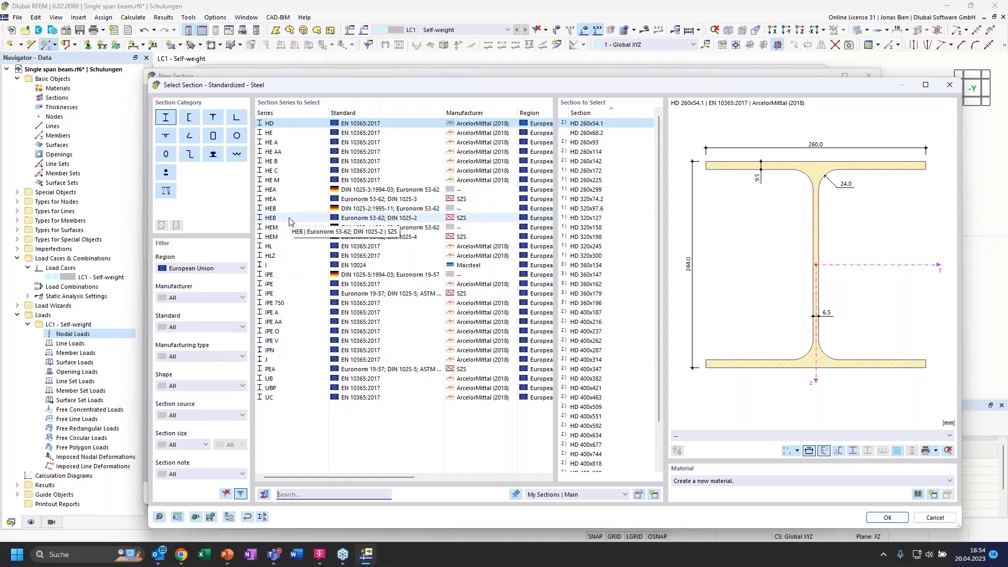
{"action": "left_click", "coordinate": [184, 269]}
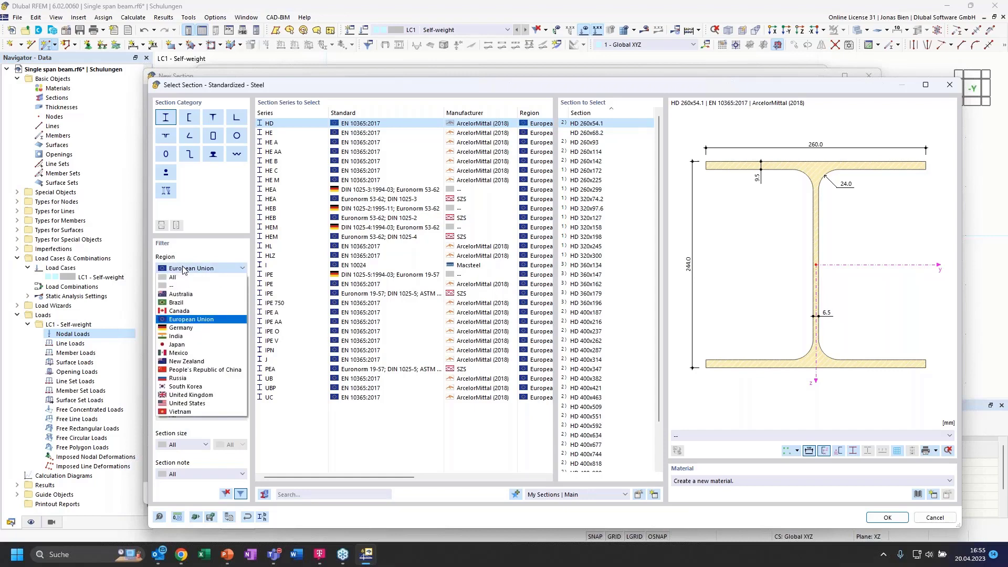
{"action": "left_click", "coordinate": [179, 321]}
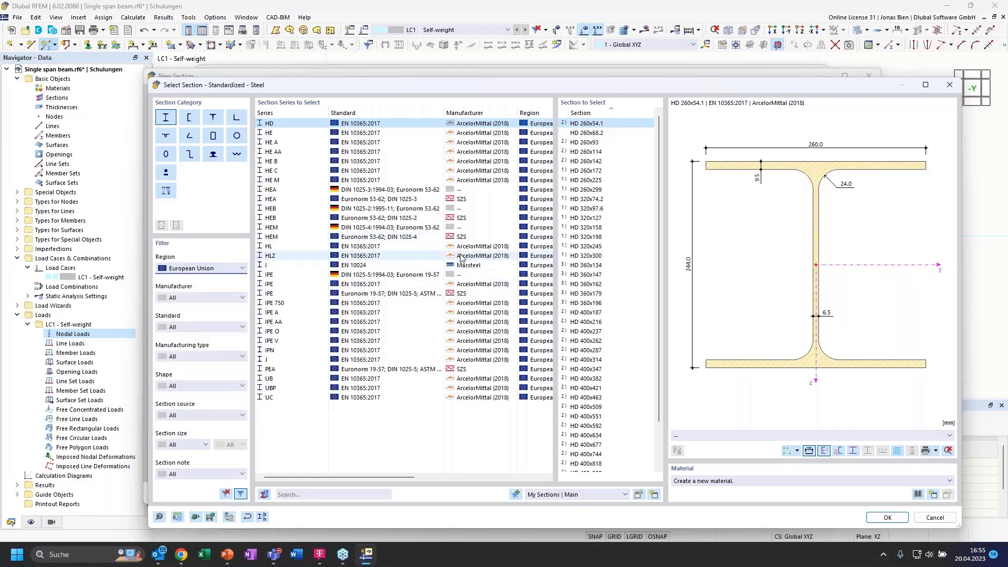
{"action": "left_click_drag", "start_coordinate": [376, 86], "coordinate": [355, 71]}
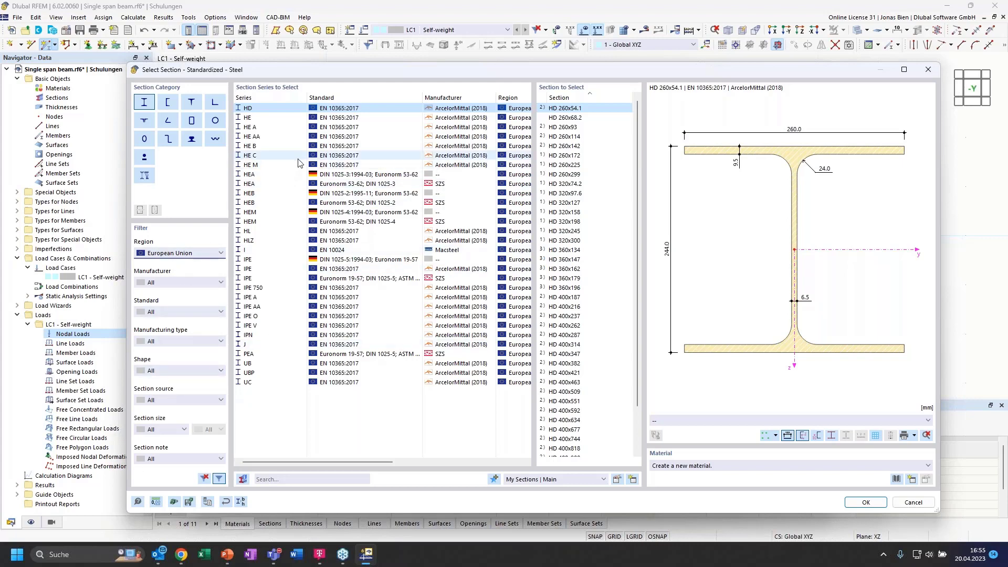
{"action": "left_click", "coordinate": [279, 194]}
{"action": "left_click", "coordinate": [562, 202]}
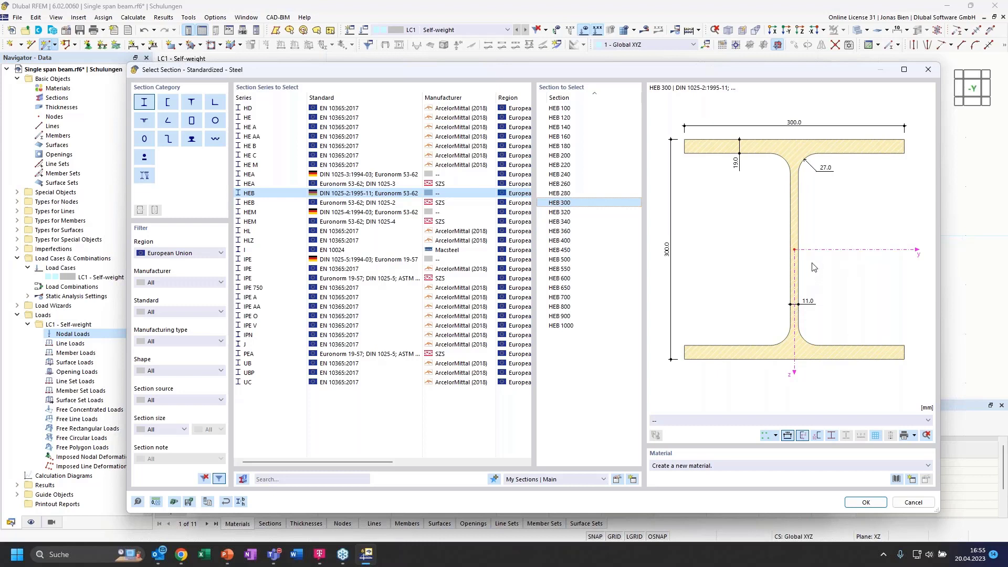
- Create a new material for the section from the library, using steel S235JR to standard EN 10025-2:2019-10
{"action": "left_click", "coordinate": [717, 468]}
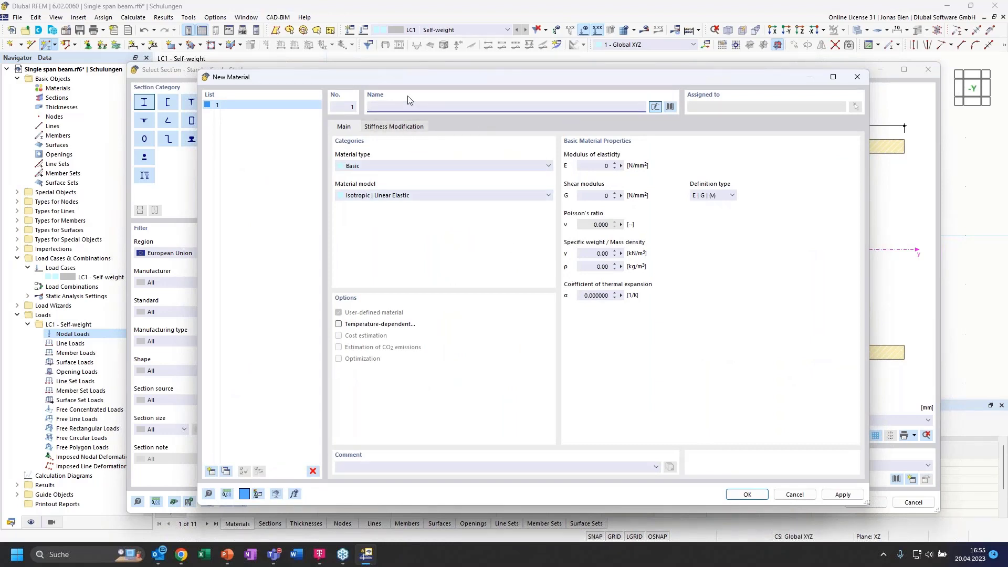
{"action": "left_click_drag", "start_coordinate": [496, 78], "coordinate": [484, 75]}
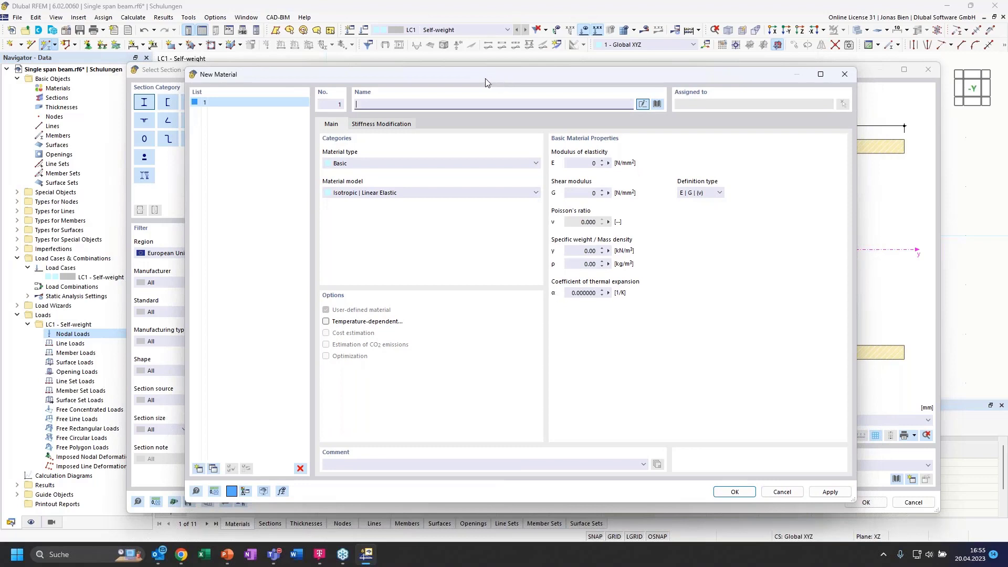
{"action": "left_click", "coordinate": [657, 104]}
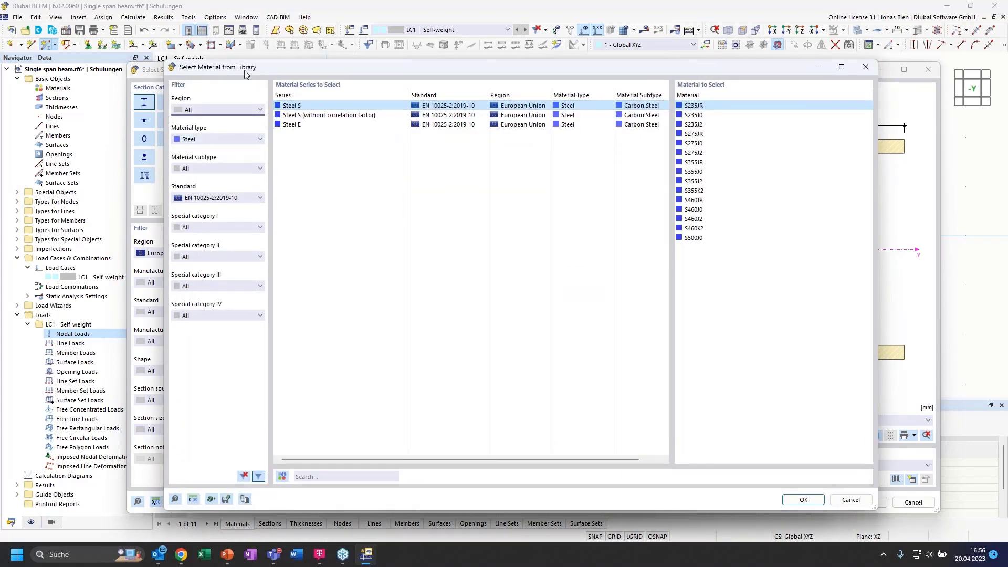
{"action": "left_click_drag", "start_coordinate": [600, 68], "coordinate": [622, 85]}
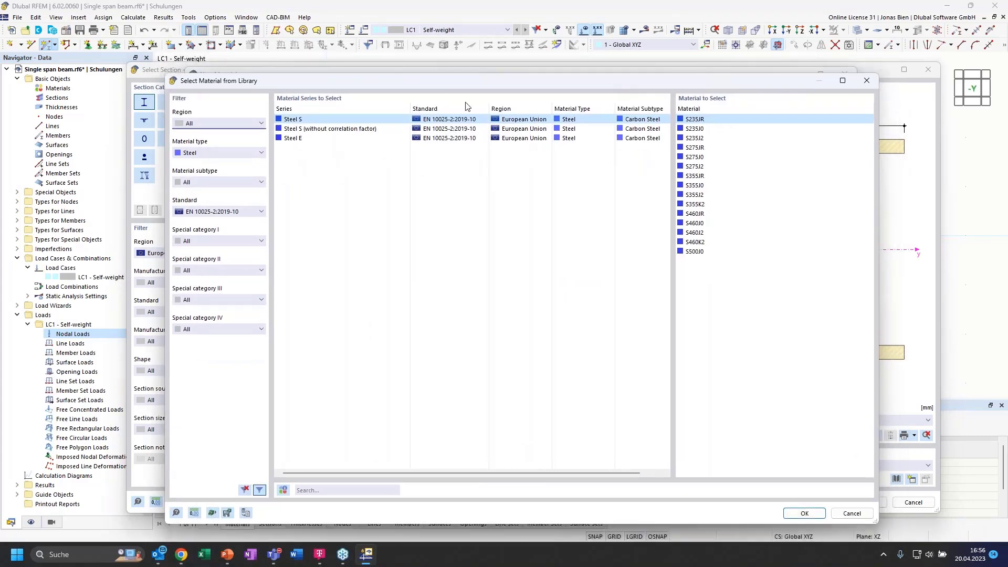
{"action": "left_click", "coordinate": [215, 154]}
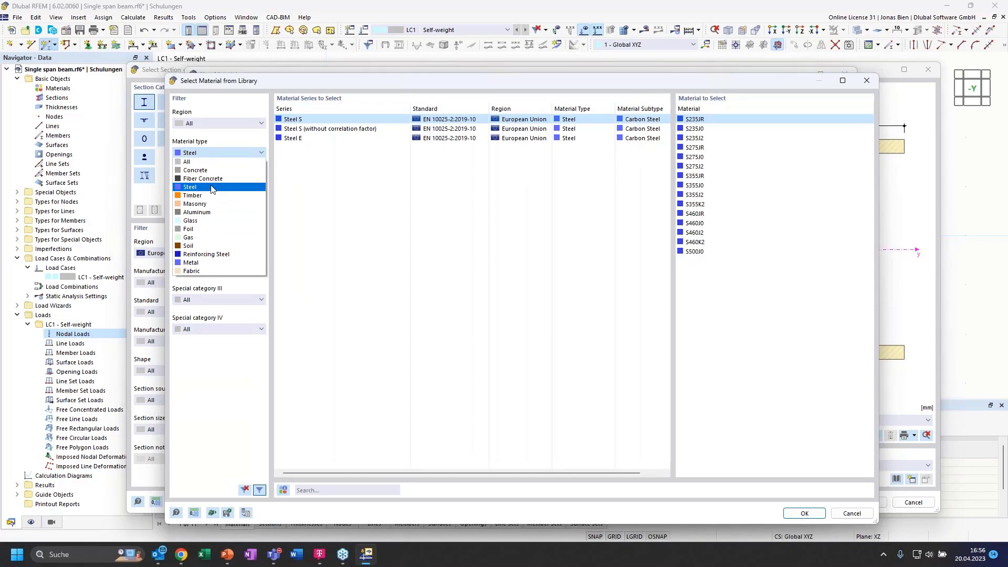
{"action": "left_click", "coordinate": [212, 187]}
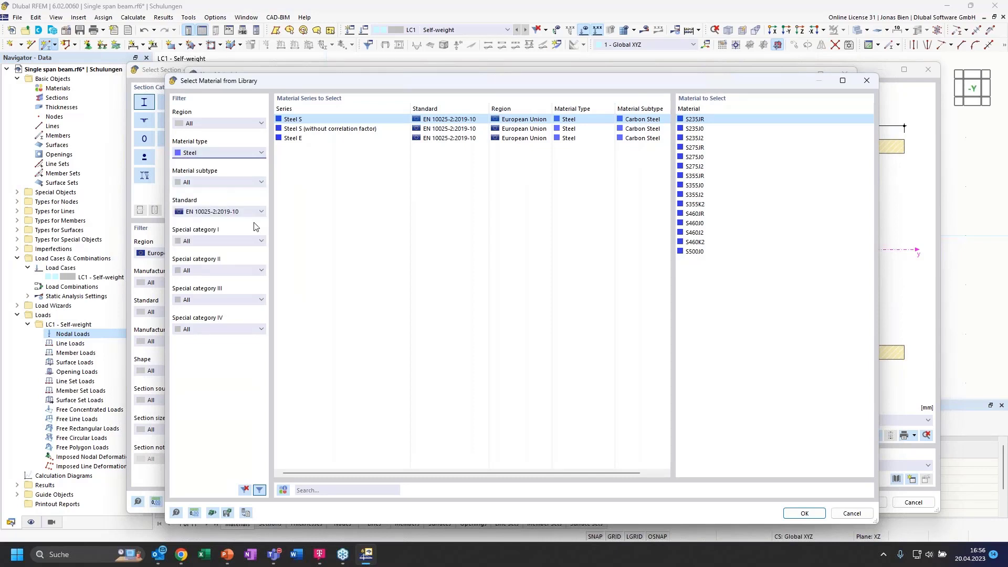
{"action": "left_click", "coordinate": [251, 213]}
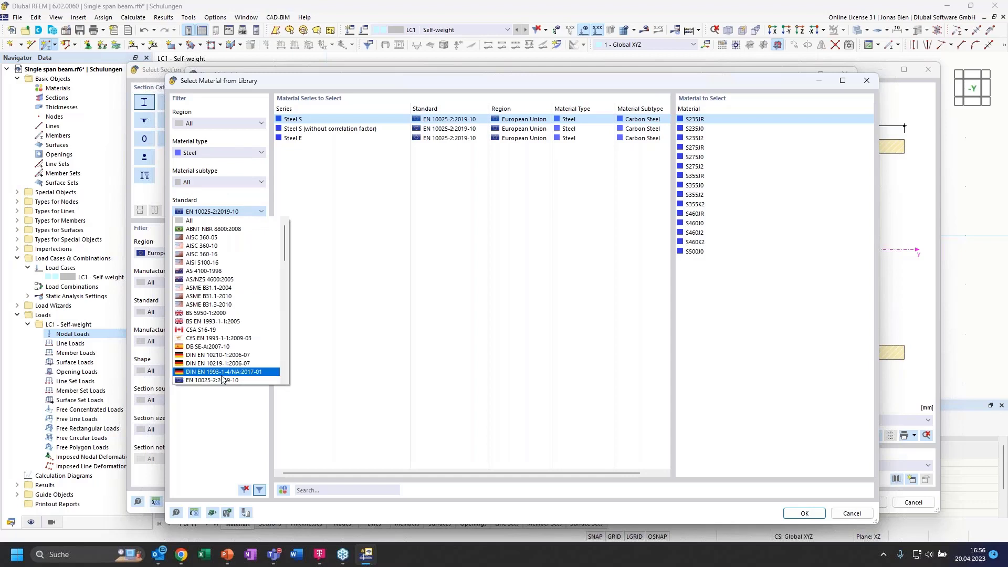
{"action": "scroll", "coordinate": [224, 368], "scroll_direction": "down", "scroll_amount": 1}
{"action": "left_click", "coordinate": [233, 356]}
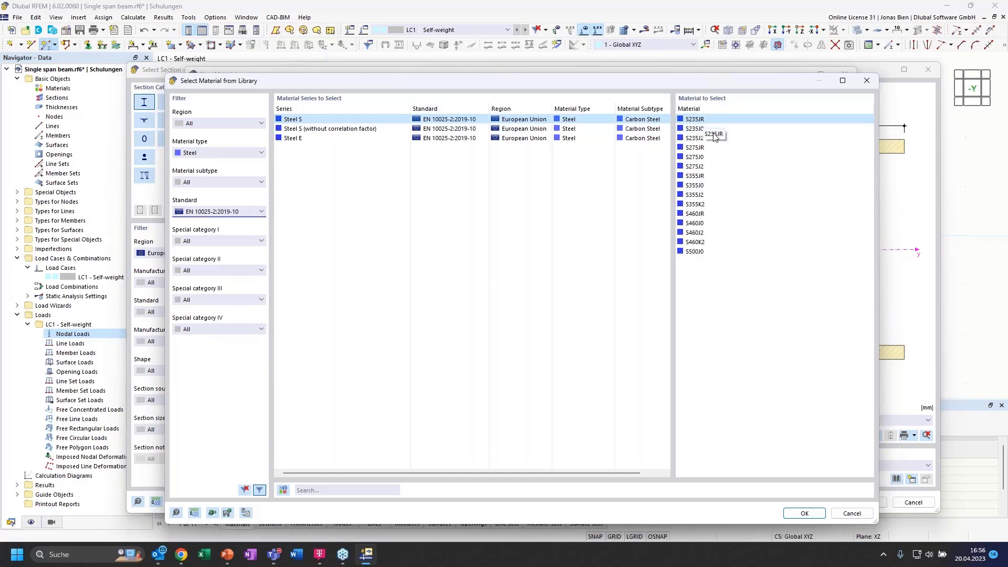
{"action": "left_click", "coordinate": [806, 513]}
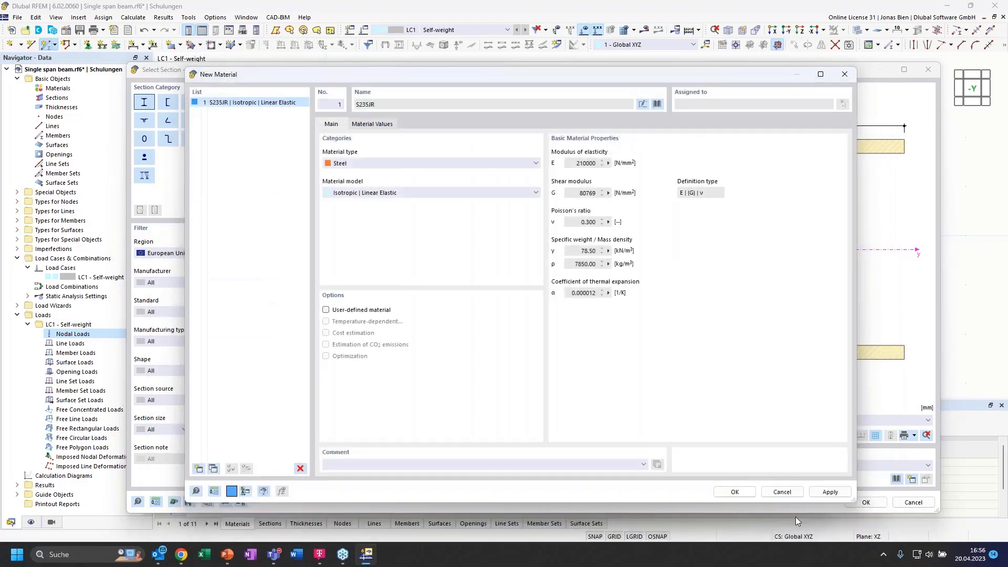
{"action": "left_click", "coordinate": [735, 492]}
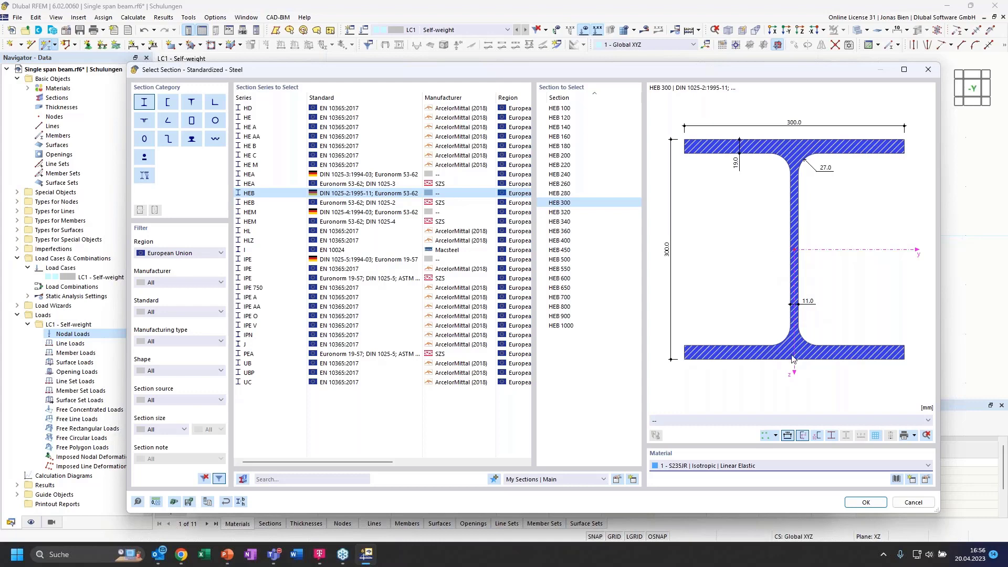
- Assign the HEB 300 section in S235JR to the new beam member and accept the member definition
{"action": "left_click", "coordinate": [866, 502]}
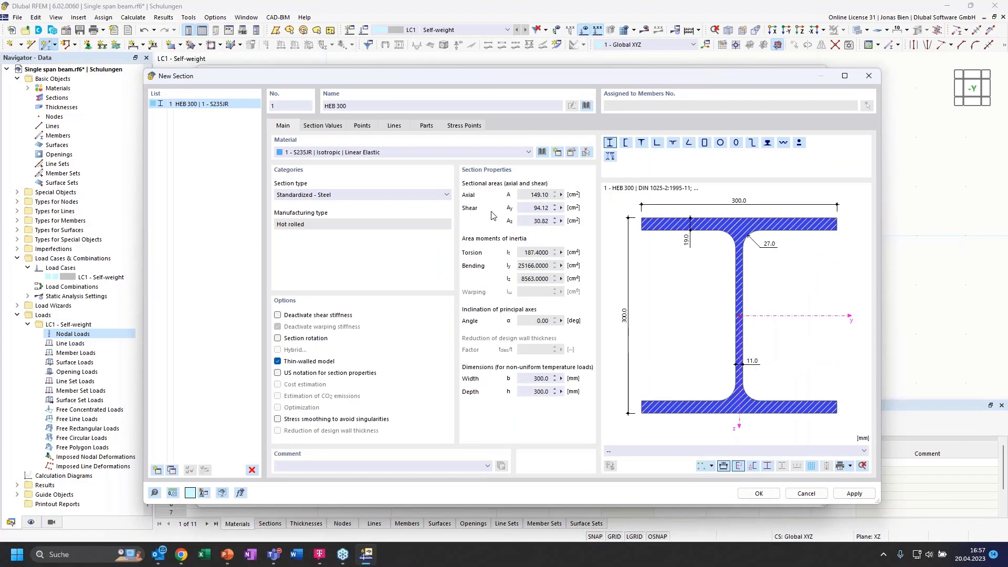
{"action": "left_click", "coordinate": [756, 494]}
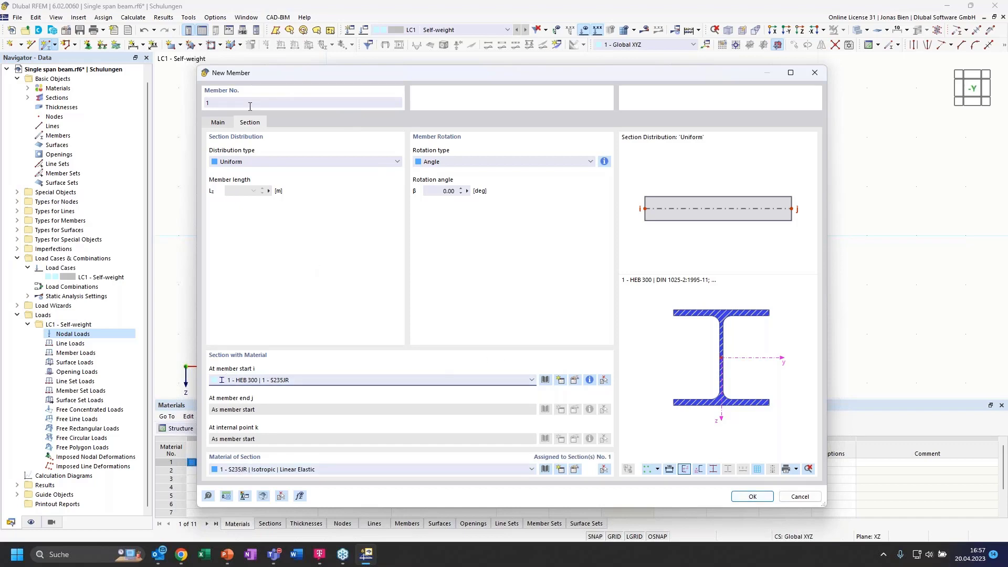
{"action": "left_click", "coordinate": [735, 494]}
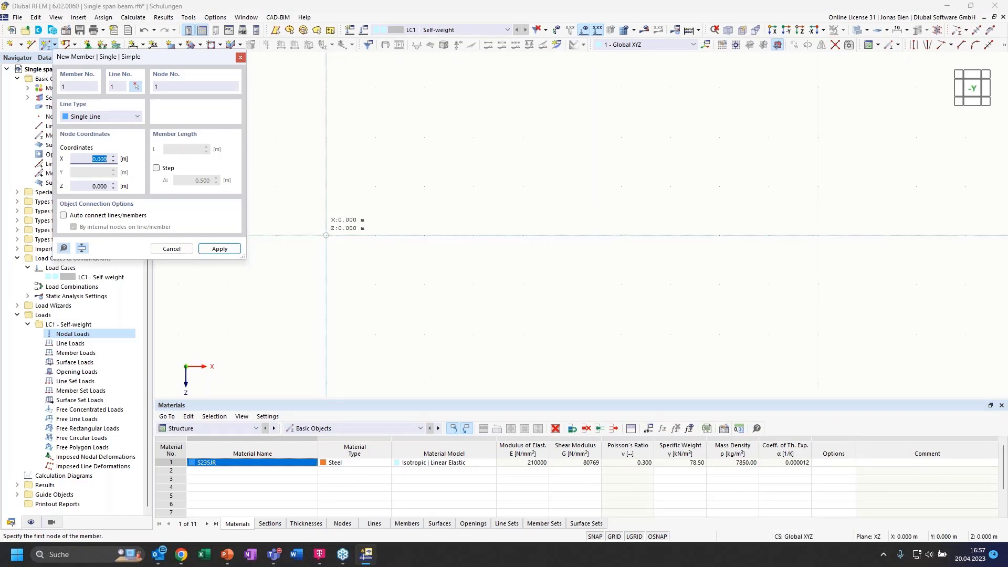
- Place two consecutive 5 m beam members along the X axis, from the origin to X = 5 m and on to X = 10 m
{"action": "left_click", "coordinate": [326, 235]}
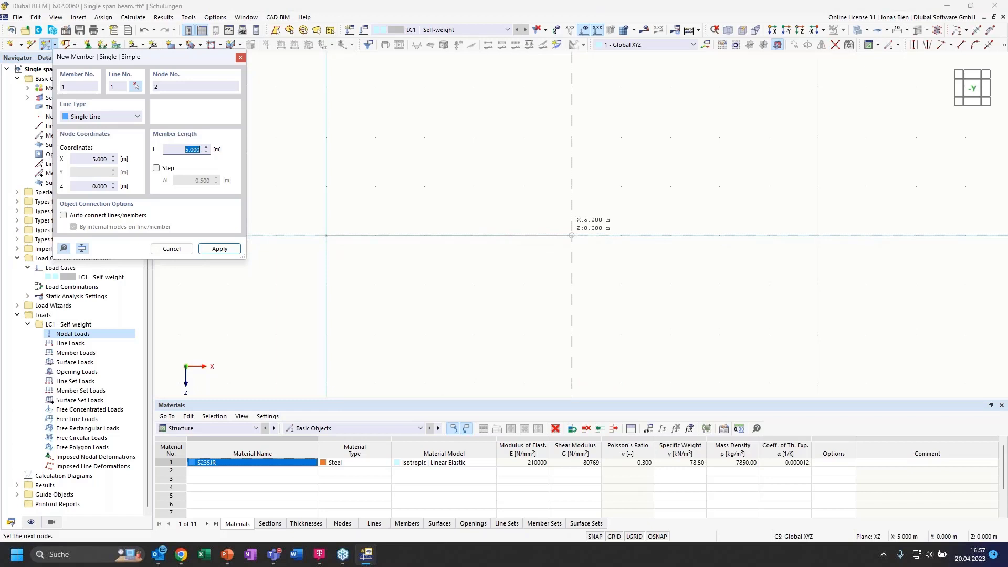
{"action": "left_click", "coordinate": [572, 235]}
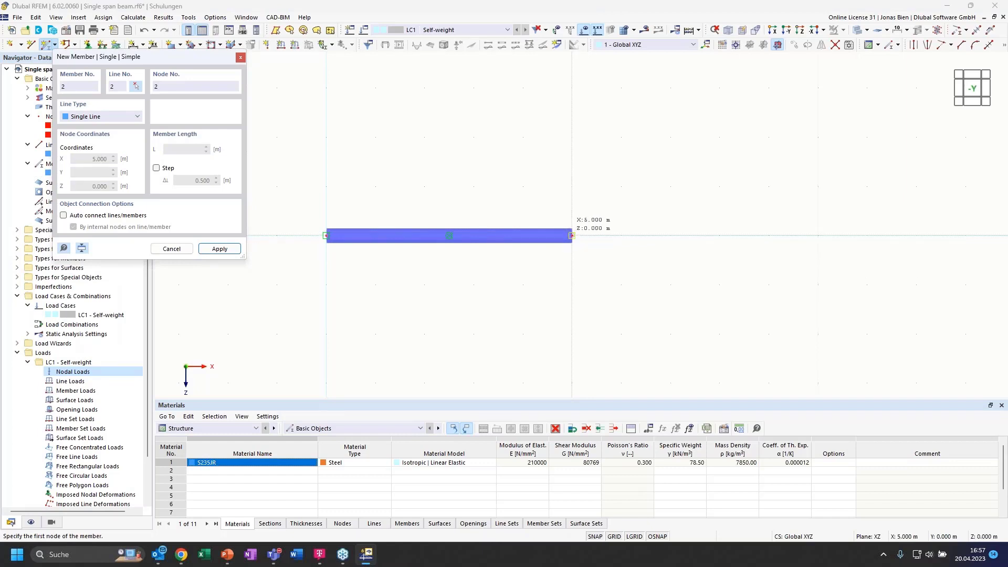
{"action": "left_click", "coordinate": [572, 235]}
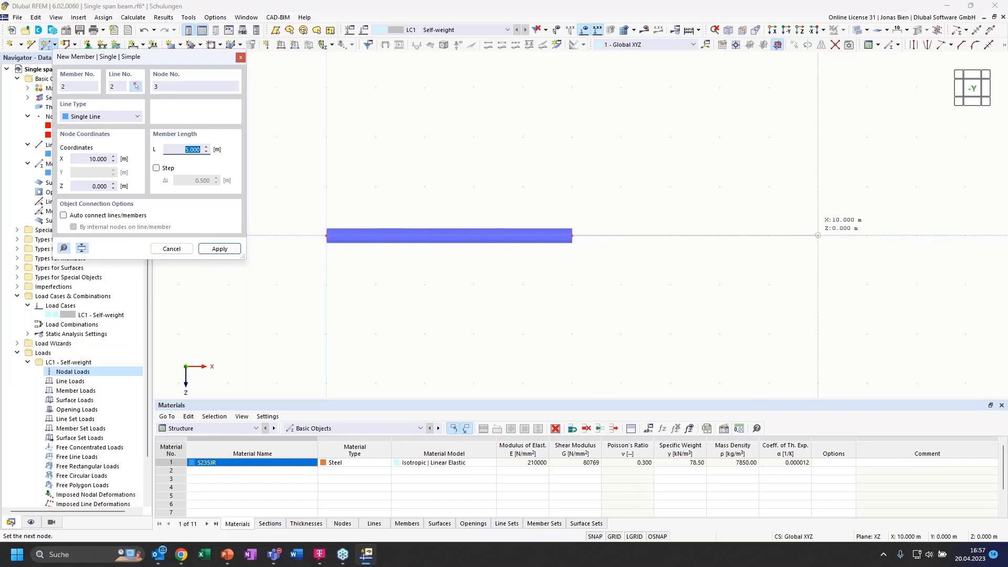
{"action": "left_click", "coordinate": [818, 235]}
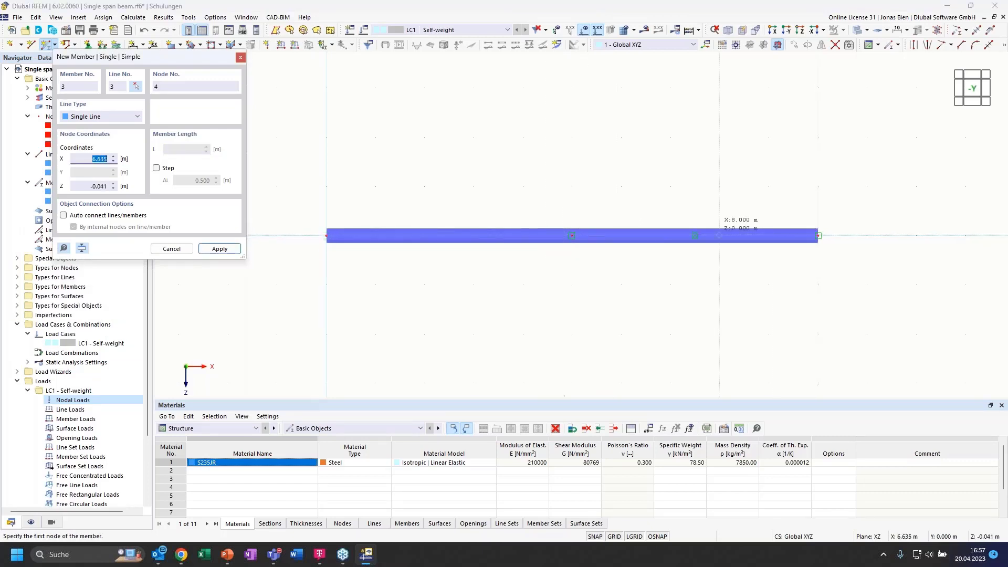
{"action": "key", "text": "Escape"}
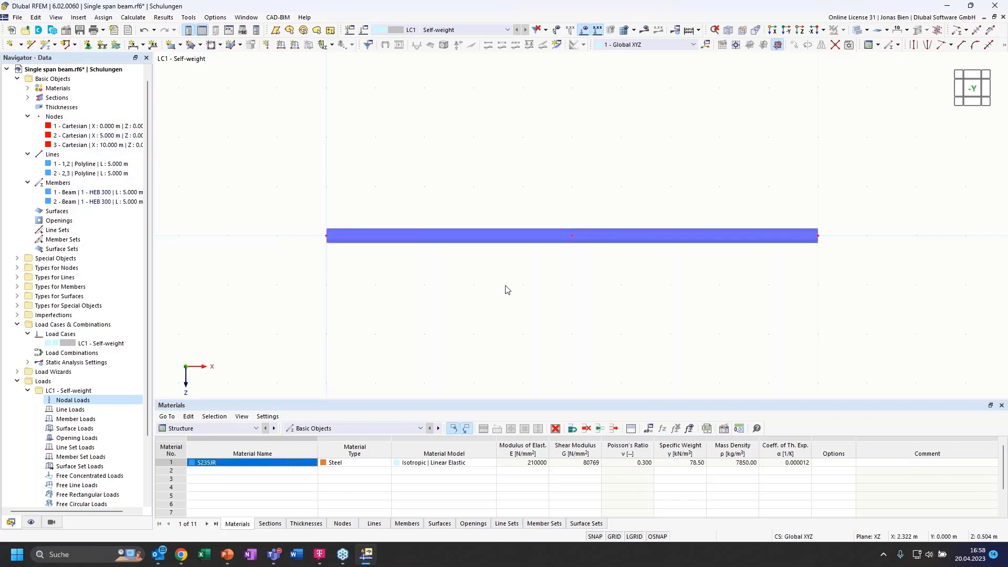
- Change the model display from transparent to solid and examine the I-profile in 3D at the beam's start
{"action": "middle_click_drag", "start_coordinate": [536, 297], "coordinate": [561, 312], "text": "ctrl"}
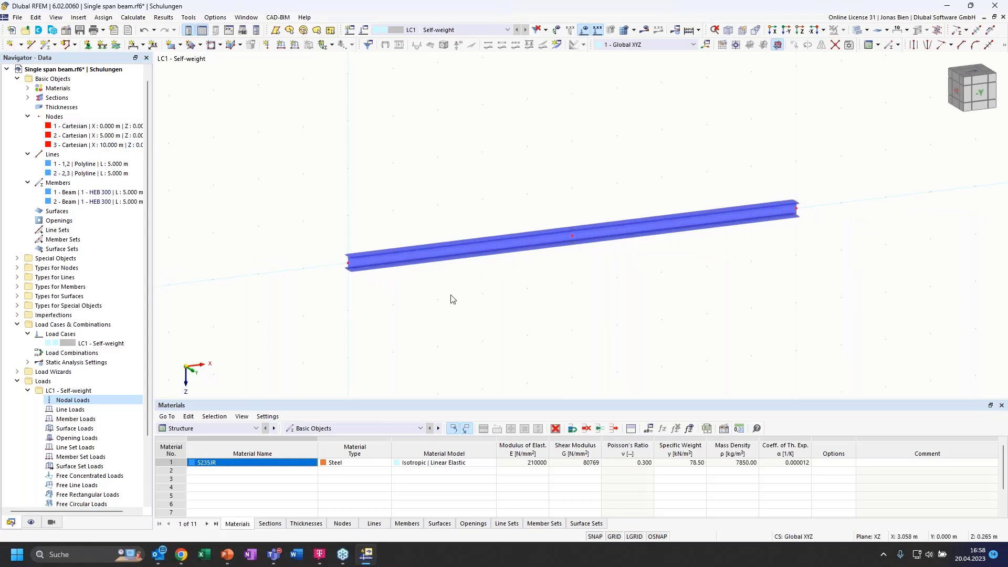
{"action": "scroll", "coordinate": [398, 274], "scroll_direction": "up", "scroll_amount": 2}
{"action": "scroll", "coordinate": [329, 246], "scroll_direction": "up", "scroll_amount": 4}
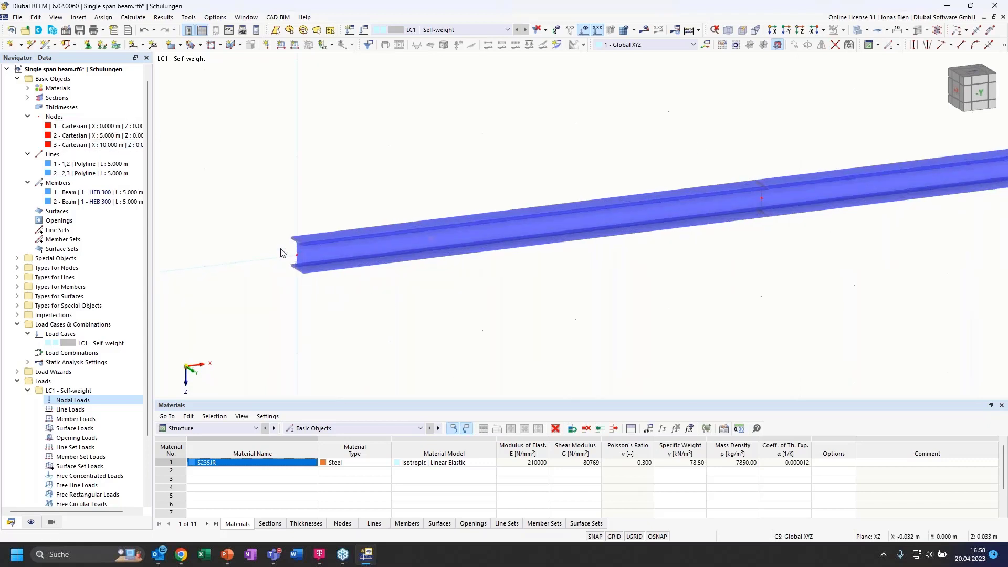
{"action": "left_click", "coordinate": [858, 30]}
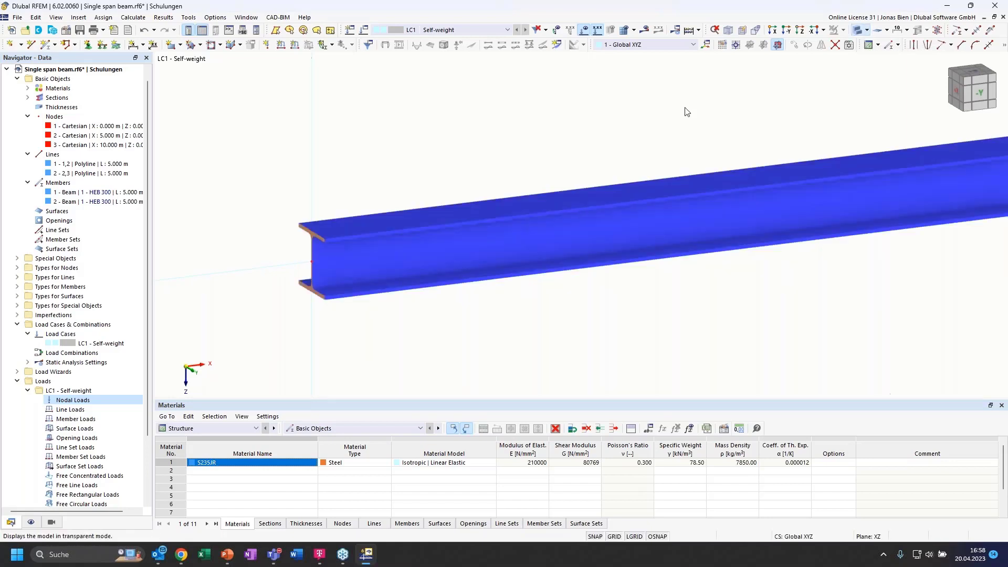
{"action": "scroll", "coordinate": [328, 263], "scroll_direction": "up", "scroll_amount": 2}
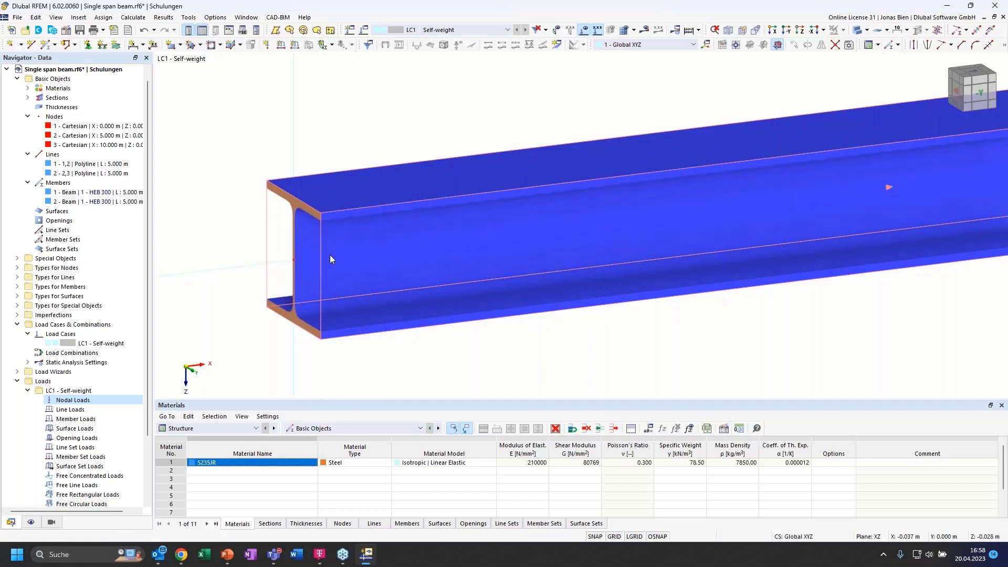
- Compare the line and solid displays of the beam in 3D, and return to the front view facing -Y
{"action": "scroll", "coordinate": [319, 250], "scroll_direction": "down", "scroll_amount": 4}
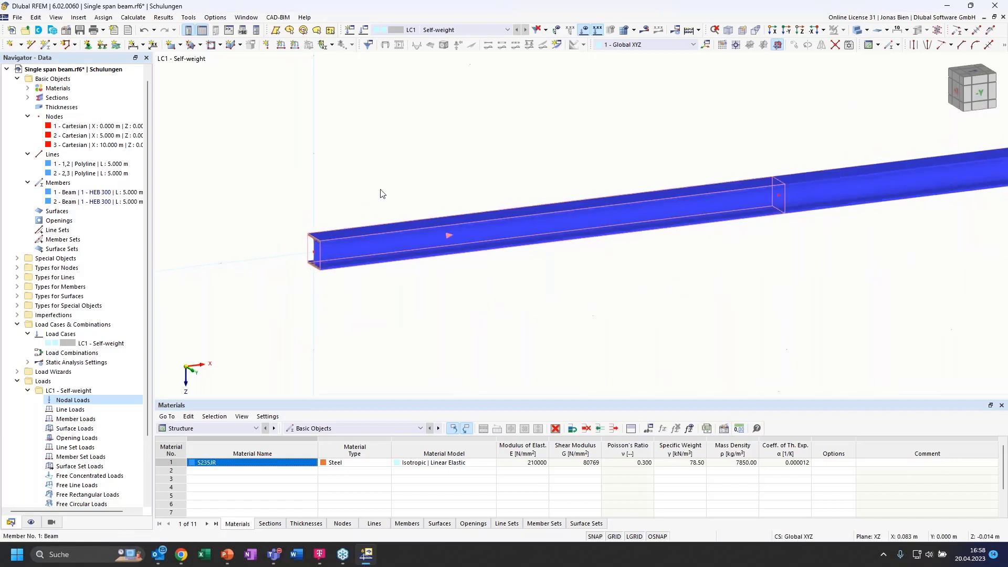
{"action": "scroll", "coordinate": [388, 269], "scroll_direction": "up", "scroll_amount": 2}
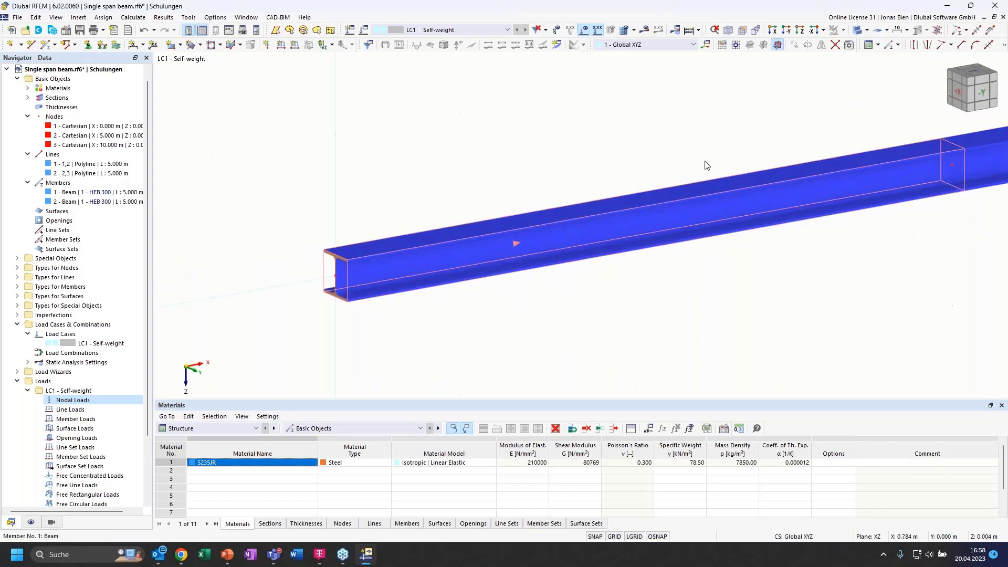
{"action": "left_click", "coordinate": [858, 31]}
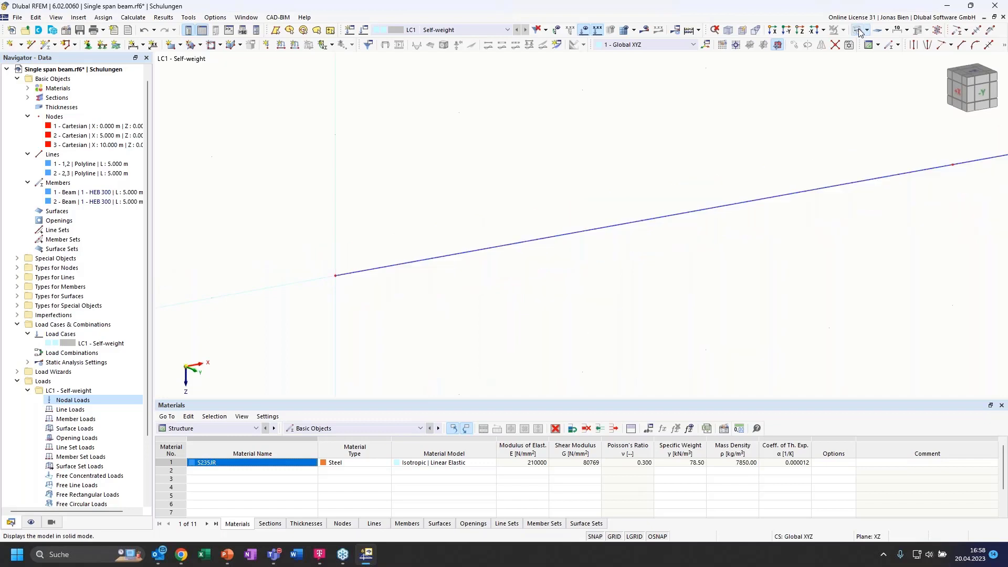
{"action": "left_click", "coordinate": [859, 30]}
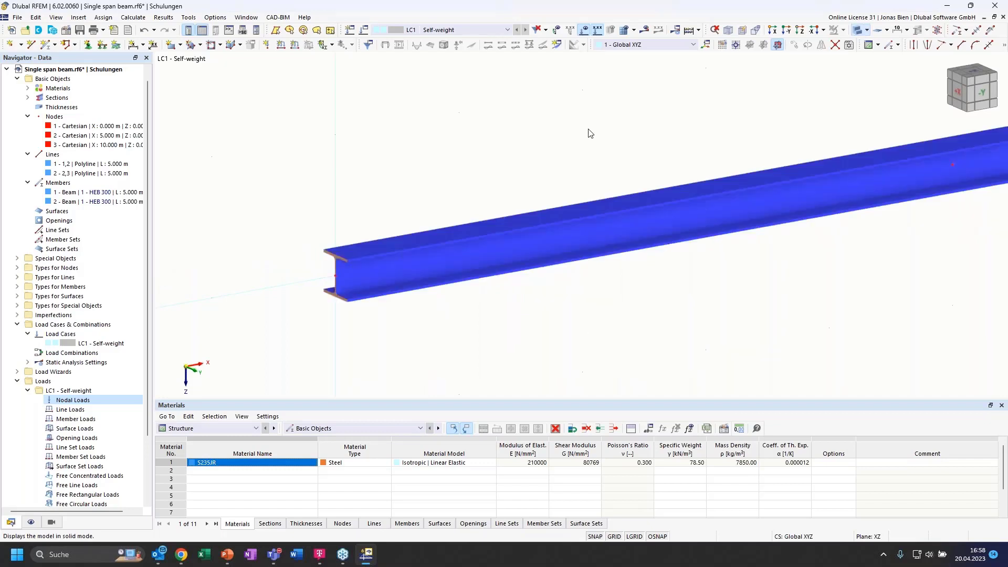
{"action": "middle_click_drag", "start_coordinate": [529, 169], "coordinate": [470, 165], "text": "ctrl"}
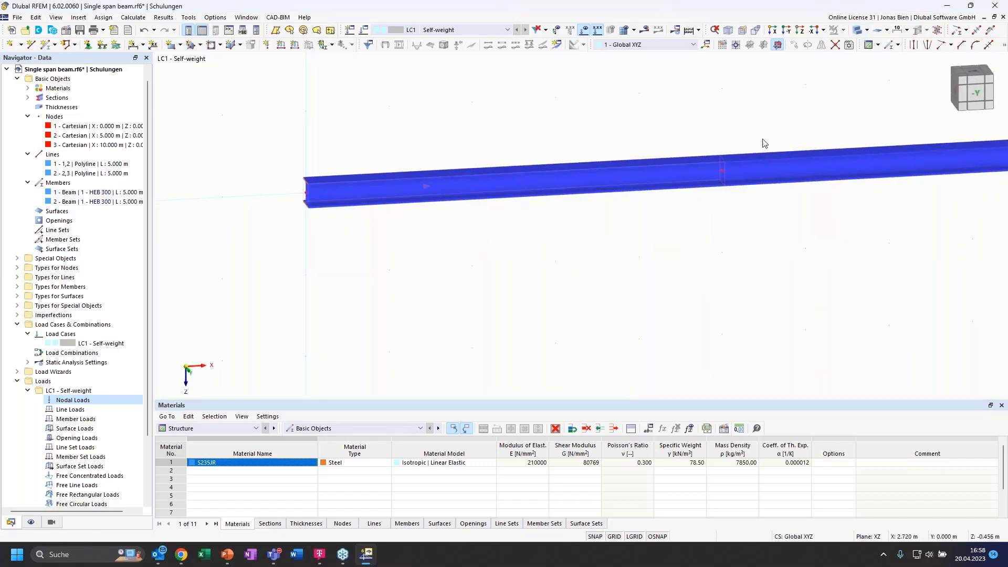
{"action": "middle_click_drag", "start_coordinate": [563, 147], "coordinate": [615, 153], "text": "ctrl"}
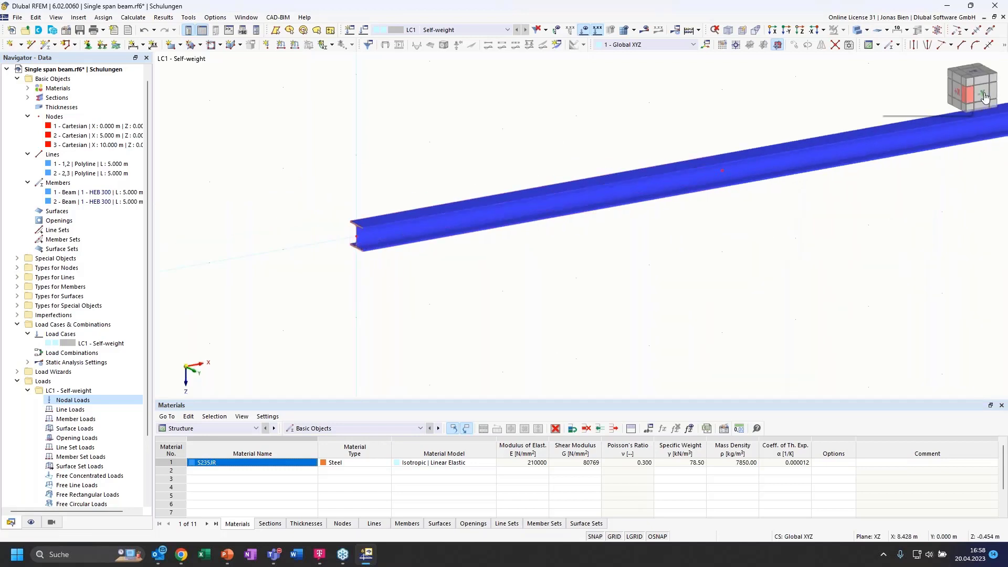
{"action": "left_click", "coordinate": [949, 96]}
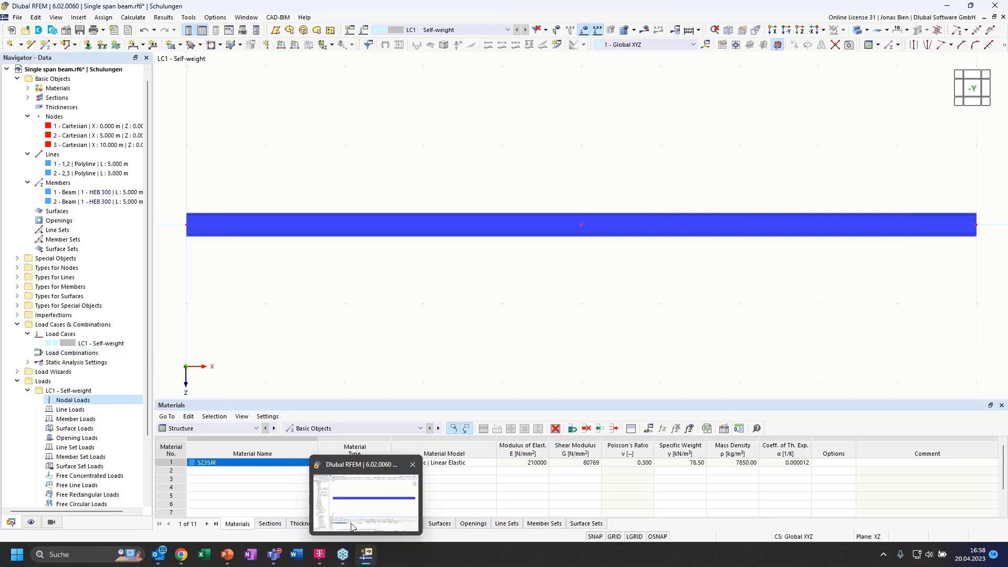
- Assign a Hinged nodal support to node 1 at the beam's start through its node properties
{"action": "left_click", "coordinate": [342, 523]}
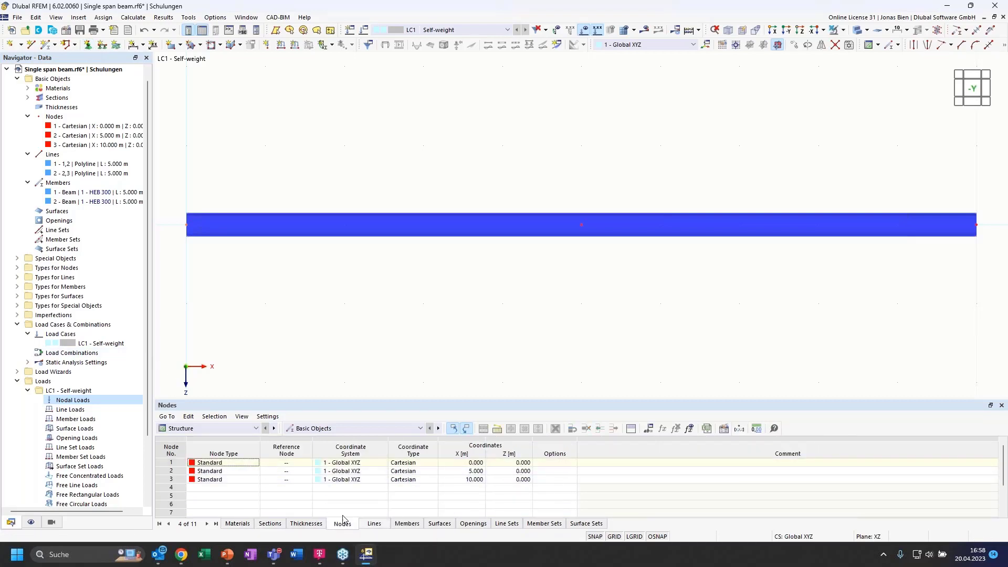
{"action": "double_click", "coordinate": [553, 463]}
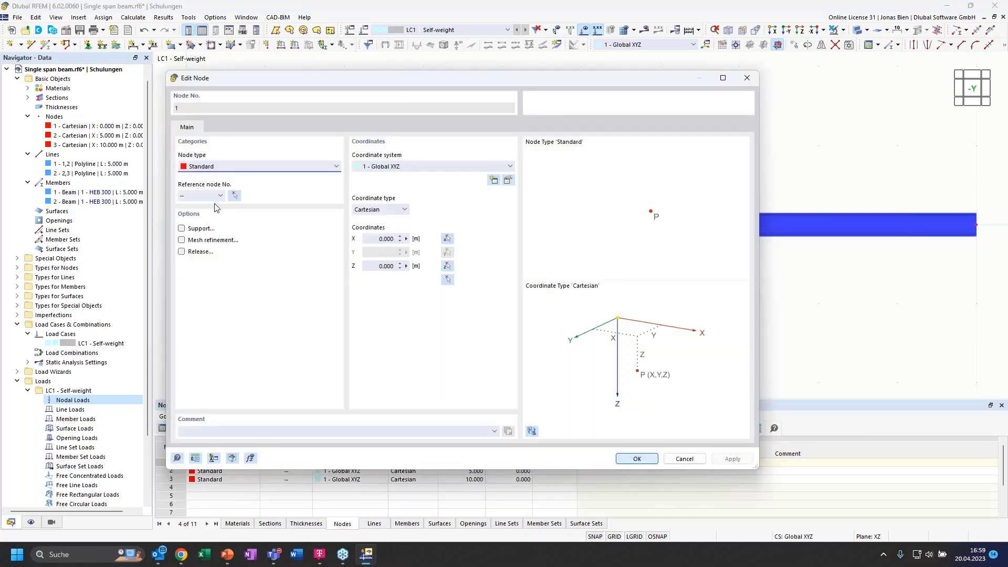
{"action": "left_click_drag", "start_coordinate": [284, 85], "coordinate": [321, 113]}
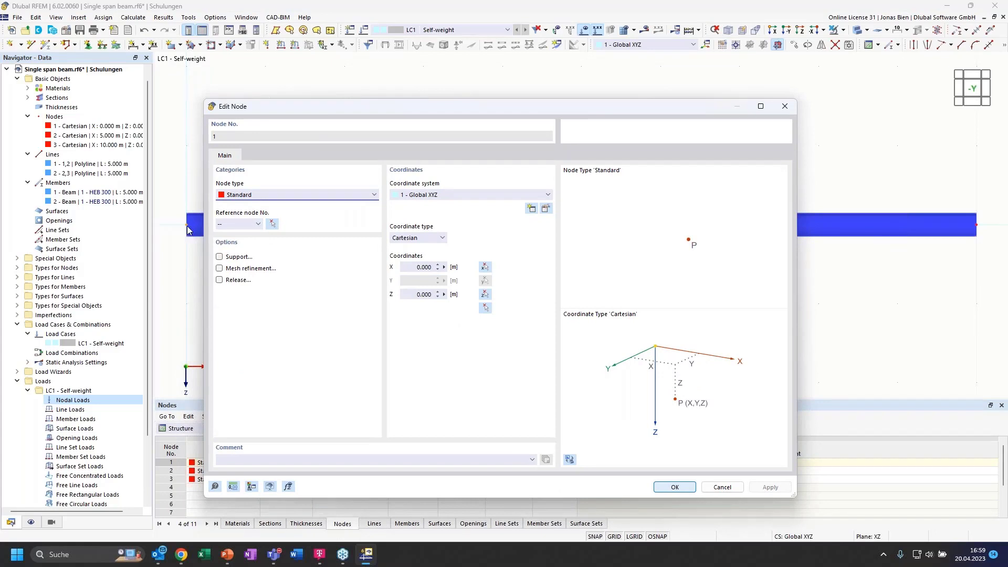
{"action": "left_click", "coordinate": [238, 257]}
{"action": "left_click", "coordinate": [257, 157]}
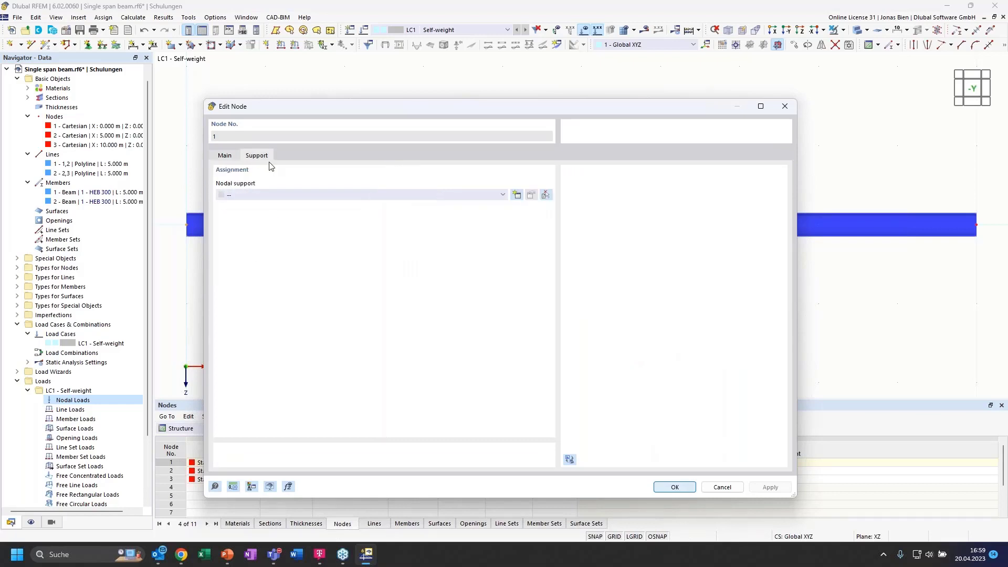
{"action": "left_click", "coordinate": [321, 196]}
{"action": "left_click", "coordinate": [322, 204]}
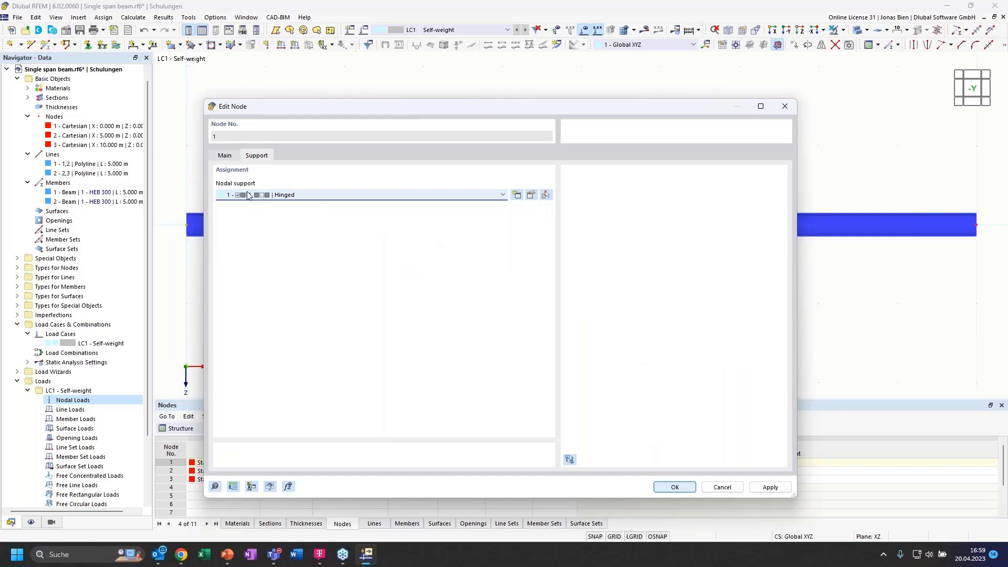
{"action": "left_click", "coordinate": [675, 487]}
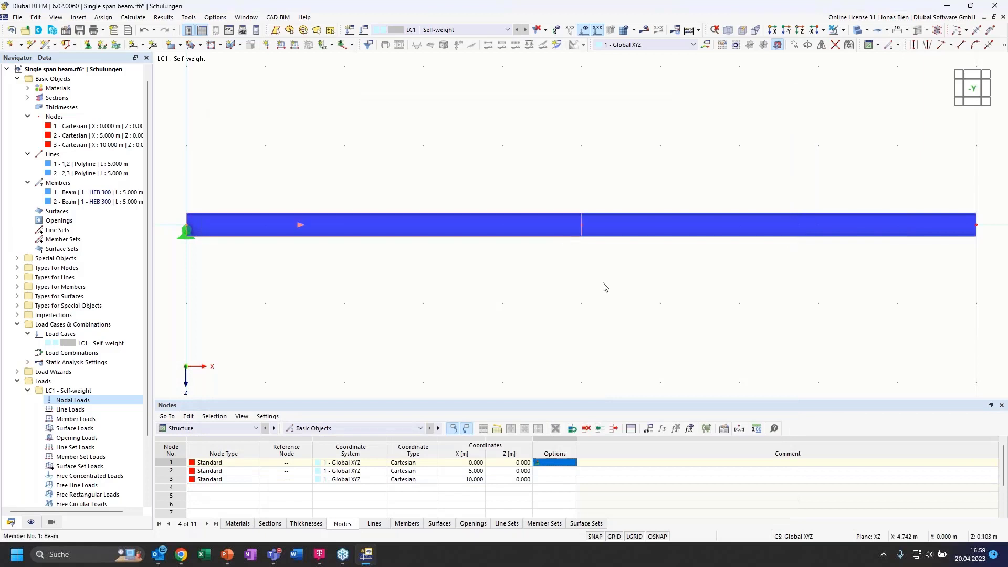
- Assign the Roller in X' nodal support to the nodes at X = 5 m and X = 10 m
{"action": "left_click", "coordinate": [88, 45]}
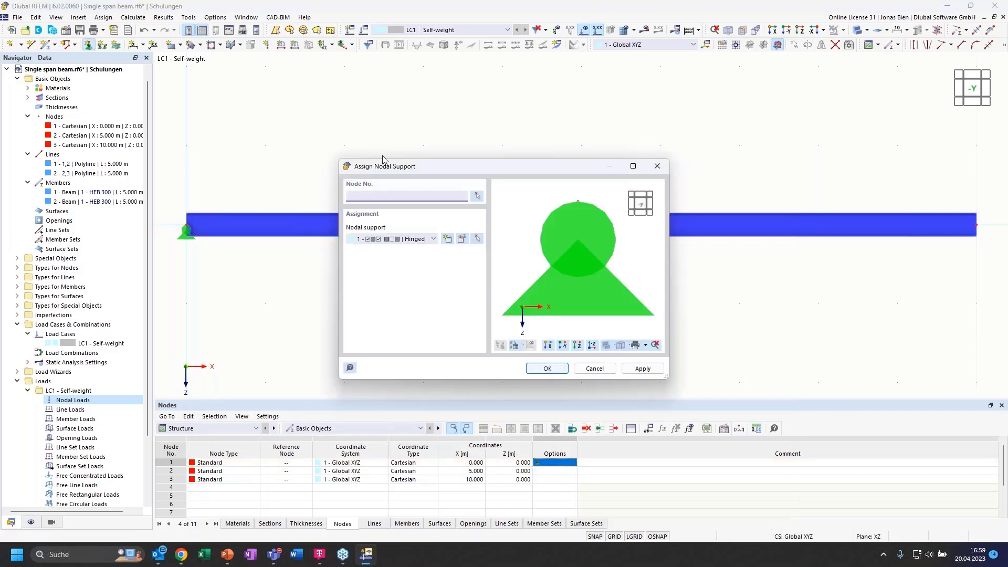
{"action": "left_click_drag", "start_coordinate": [389, 166], "coordinate": [199, 111]}
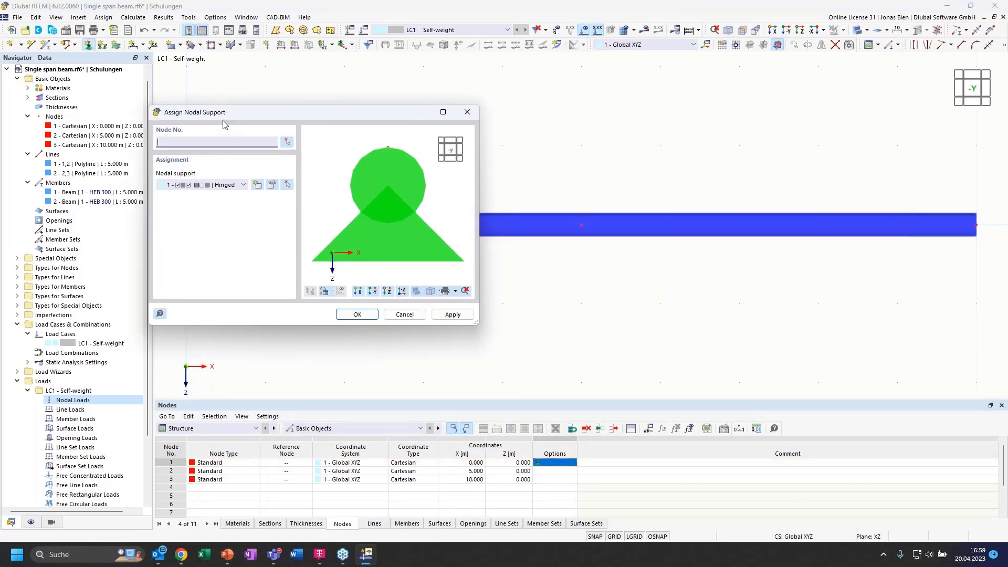
{"action": "left_click", "coordinate": [222, 185]}
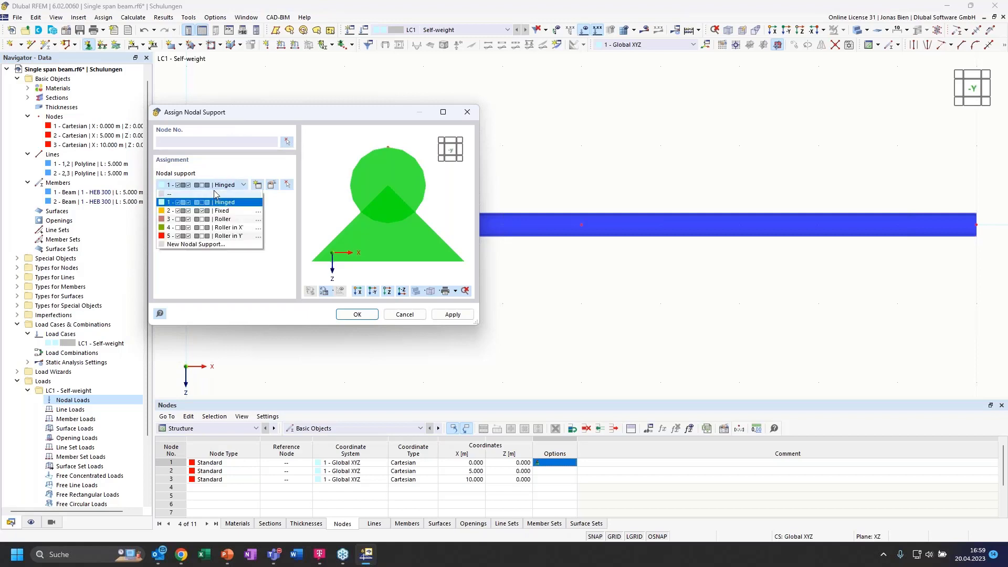
{"action": "left_click", "coordinate": [216, 228]}
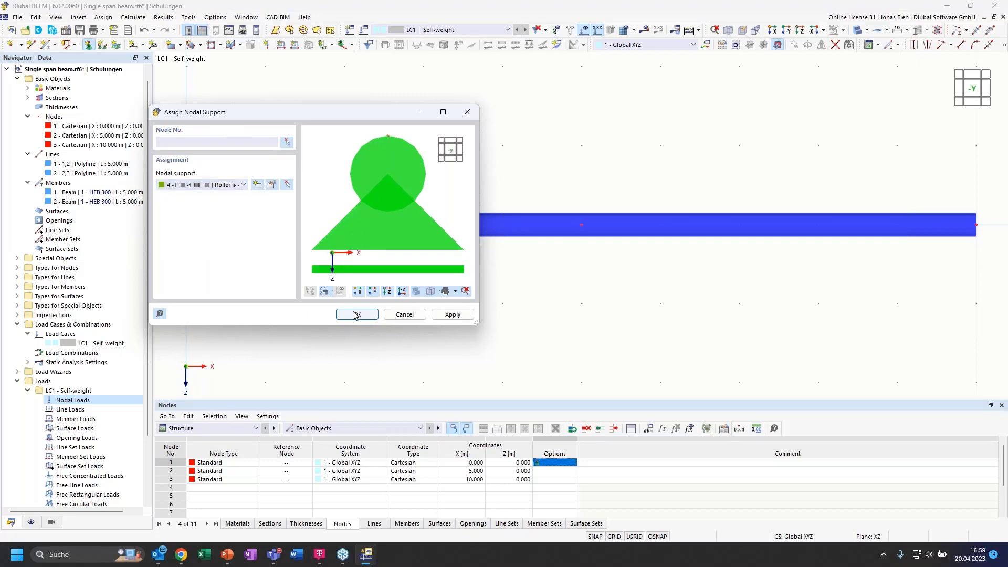
{"action": "left_click_drag", "start_coordinate": [529, 136], "coordinate": [966, 315]}
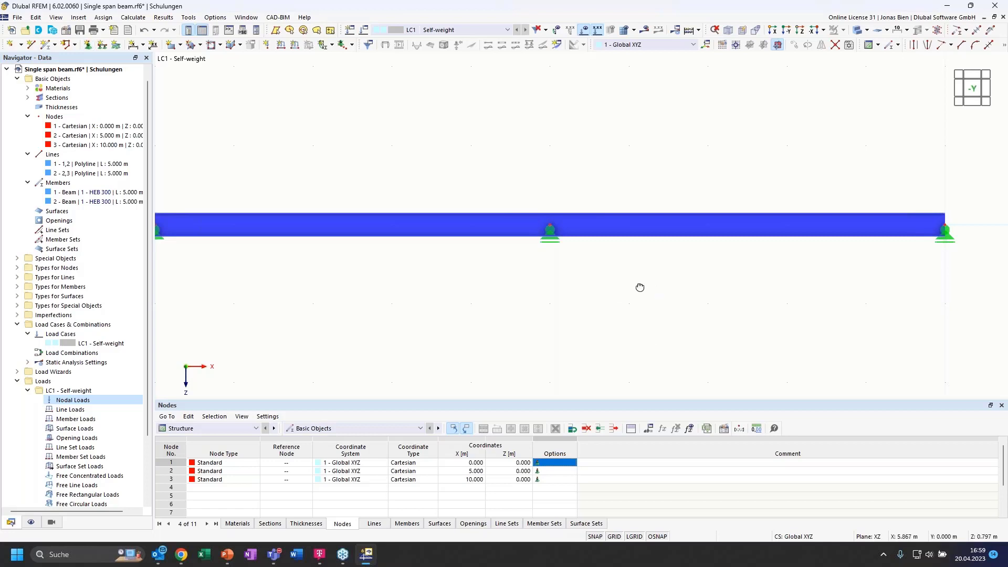
{"action": "scroll", "coordinate": [638, 288], "scroll_direction": "down", "scroll_amount": 1}
{"action": "middle_click_drag", "start_coordinate": [661, 266], "coordinate": [689, 303], "text": "ctrl"}
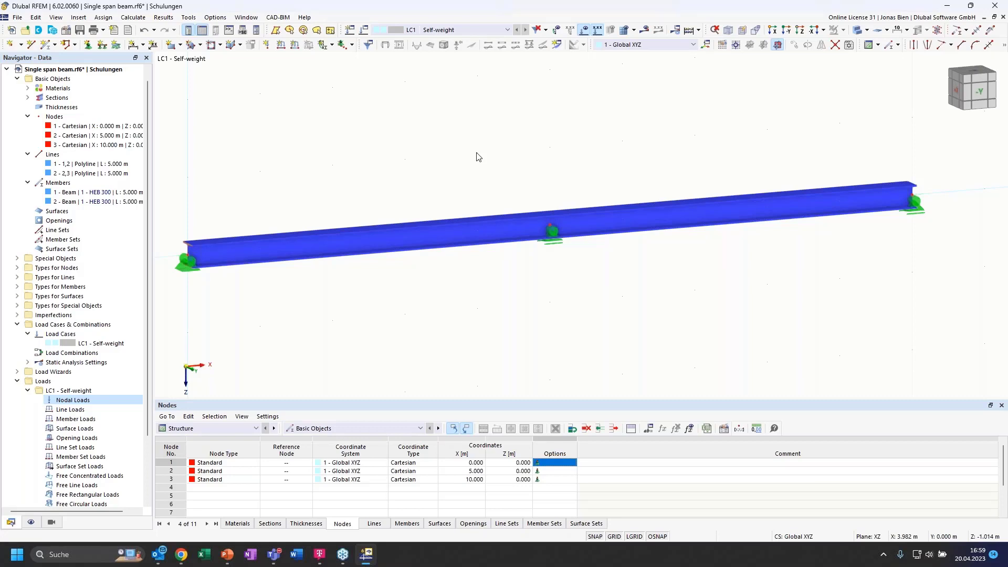
- Activate the combination wizard and classification and the load wizards in the model's base data
{"action": "right_click", "coordinate": [64, 80]}
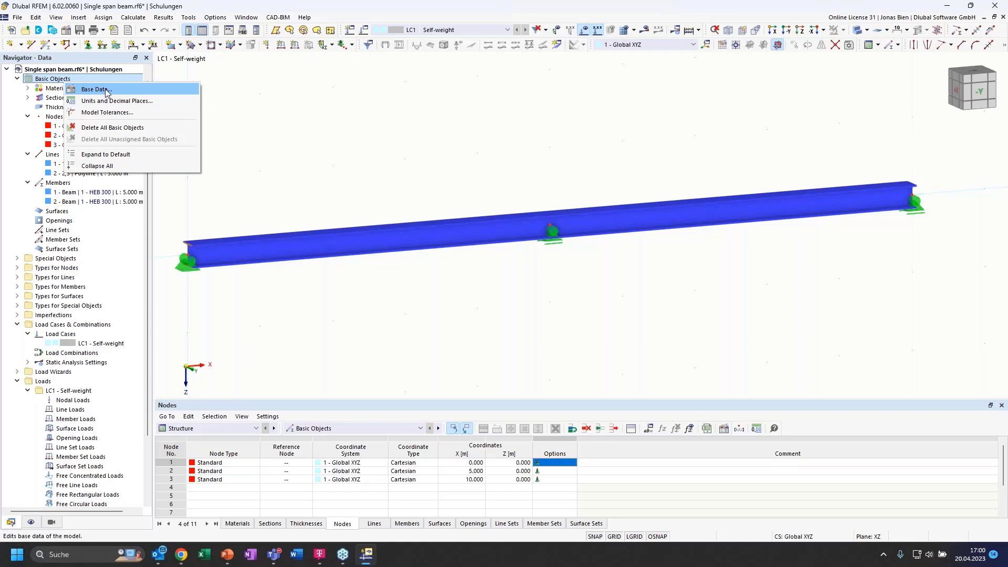
{"action": "left_click", "coordinate": [105, 90]}
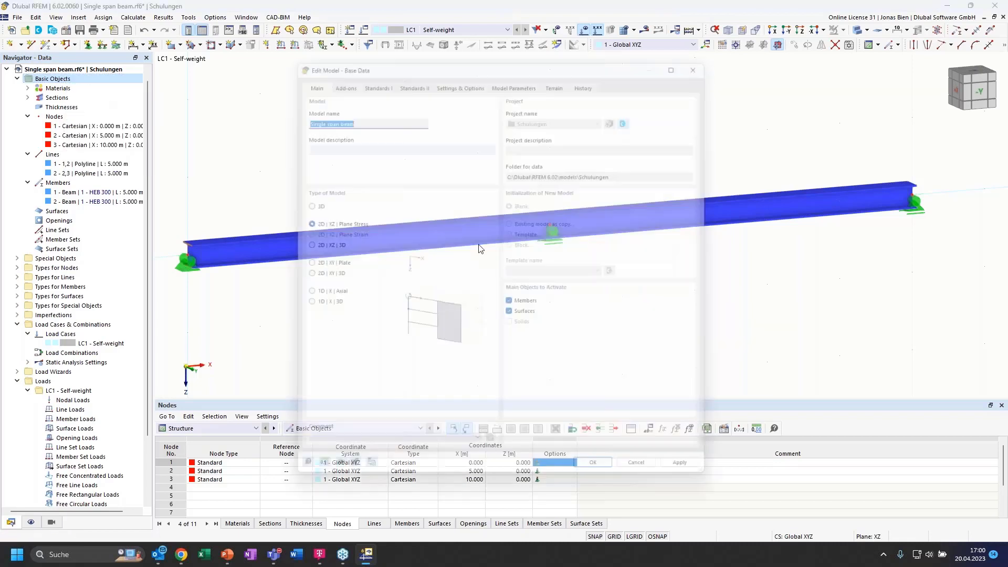
{"action": "left_click", "coordinate": [334, 72]}
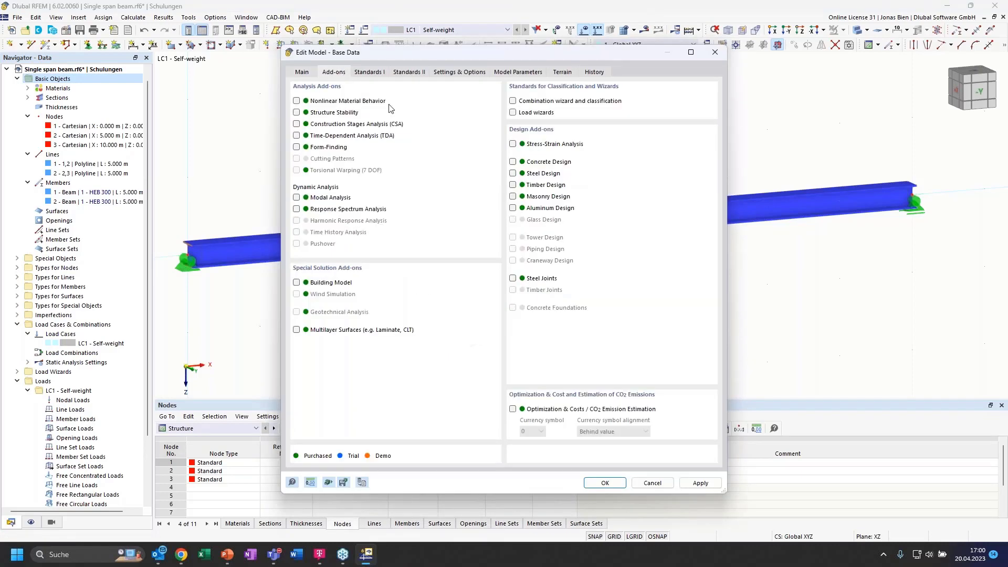
{"action": "left_click", "coordinate": [513, 101]}
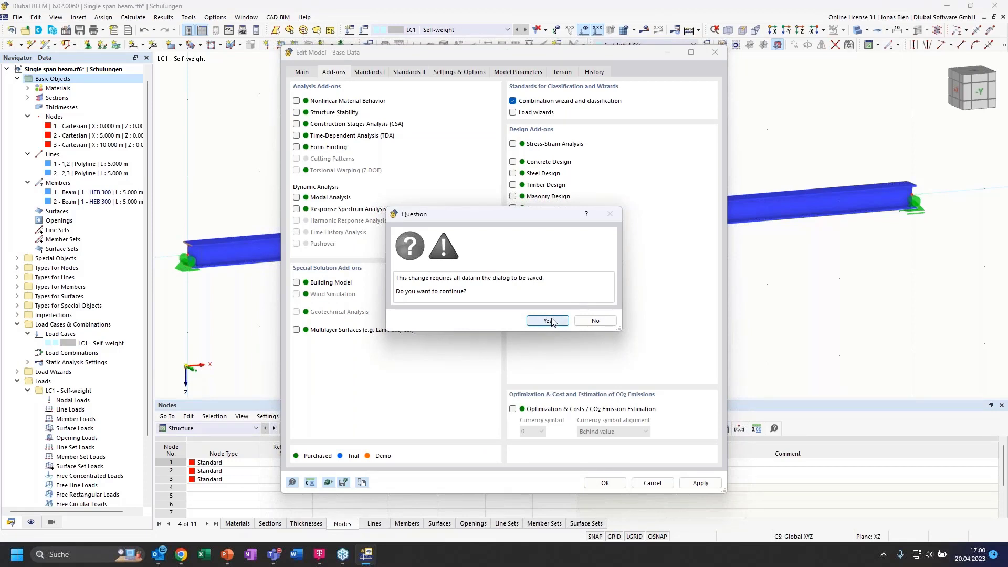
{"action": "left_click", "coordinate": [548, 321]}
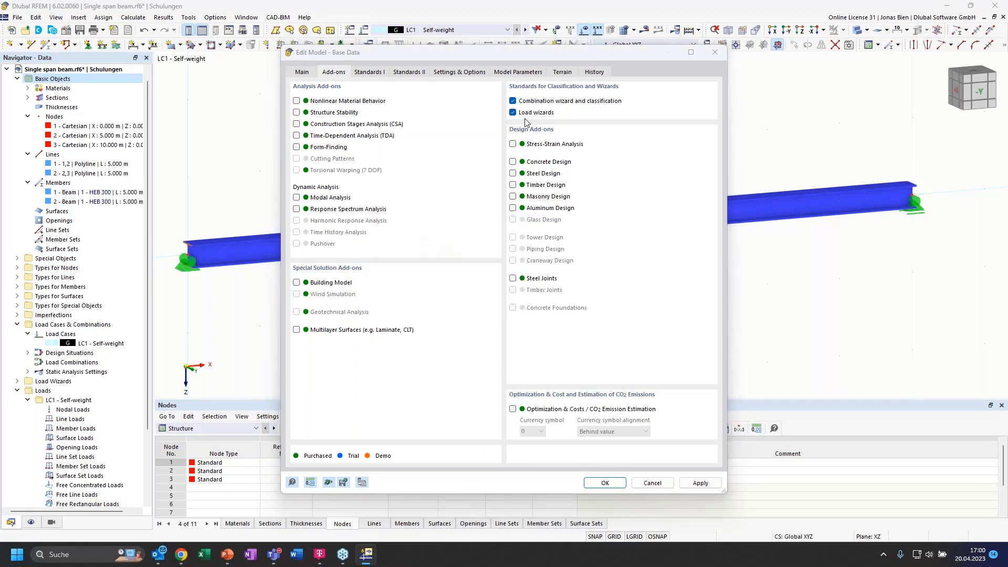
{"action": "left_click", "coordinate": [546, 320]}
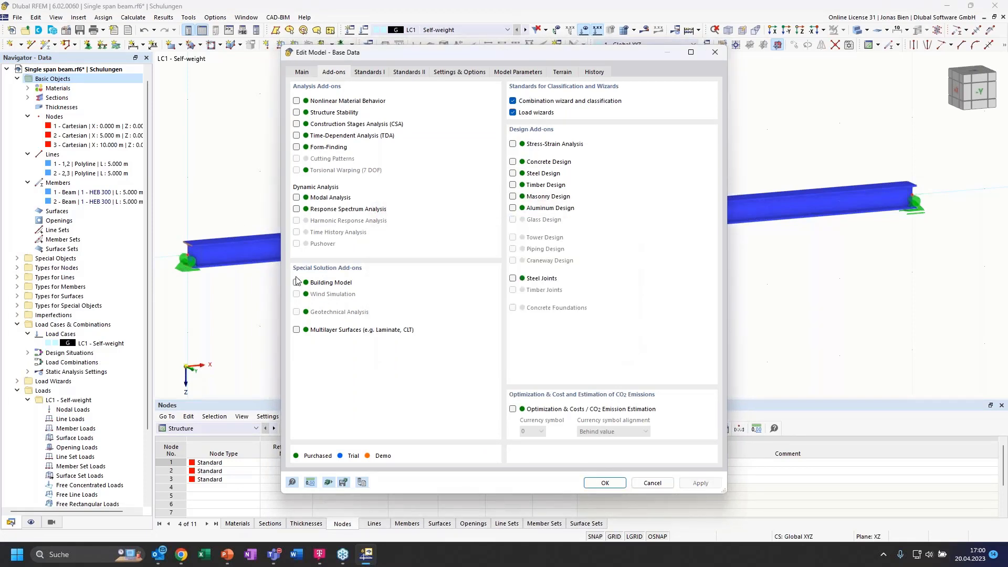
{"action": "left_click", "coordinate": [605, 483]}
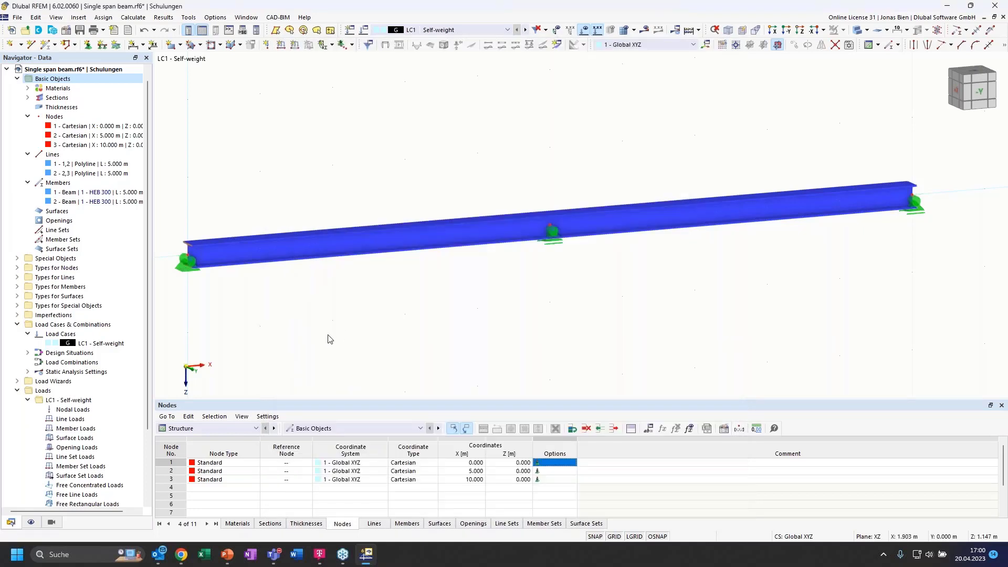
- Keep standard EN 1990 with the CEN 2010-04 annex for load cases and combinations, and enable the combination wizard
{"action": "left_click", "coordinate": [84, 344]}
{"action": "double_click", "coordinate": [111, 345]}
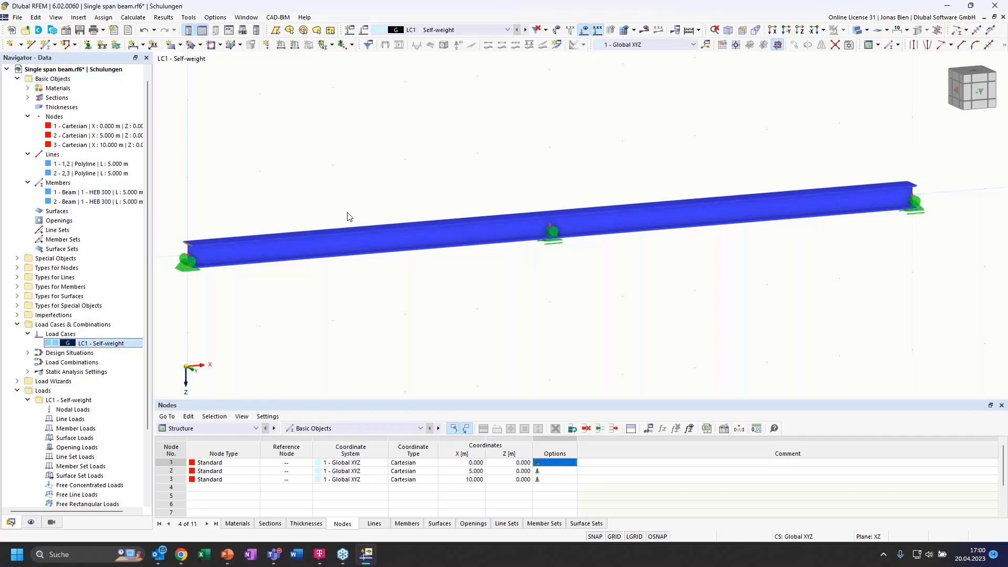
{"action": "left_click", "coordinate": [158, 65]}
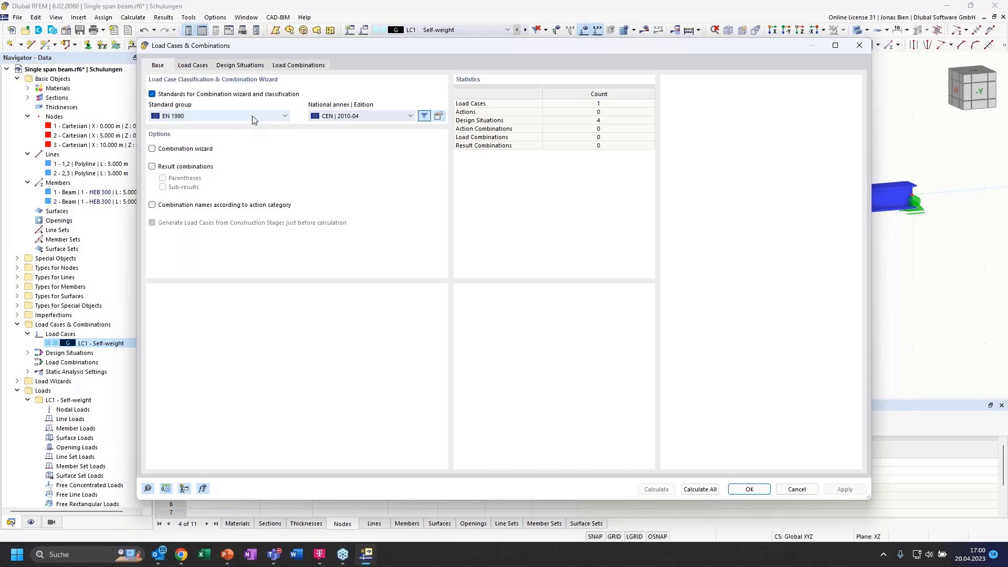
{"action": "left_click", "coordinate": [350, 121]}
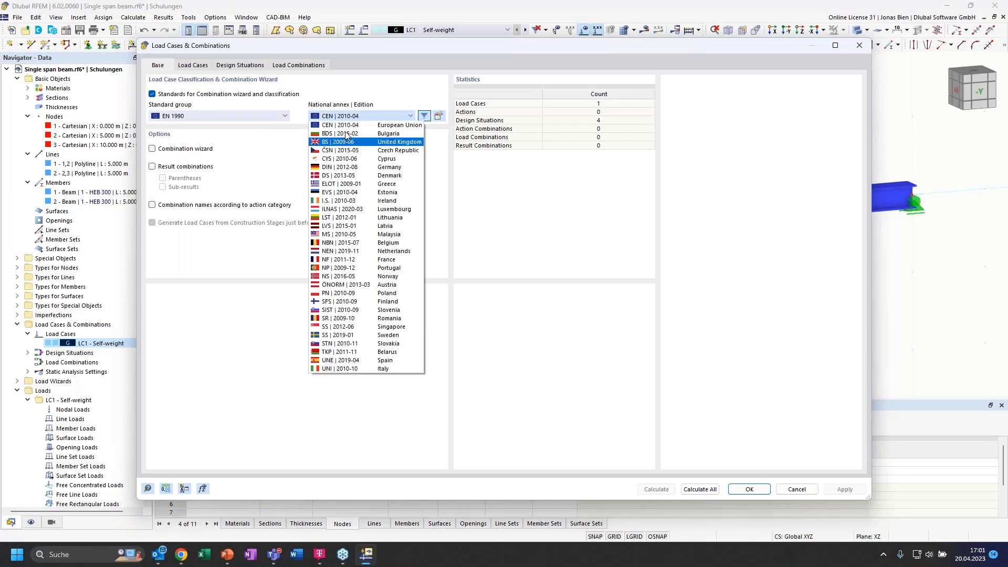
{"action": "left_click", "coordinate": [349, 118]}
{"action": "left_click", "coordinate": [238, 114]}
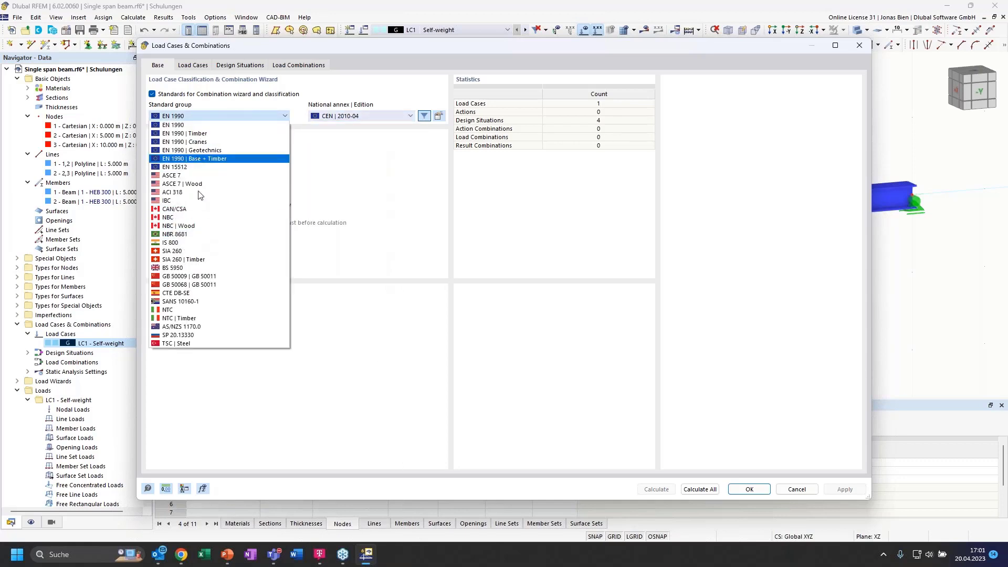
{"action": "left_click", "coordinate": [245, 125]}
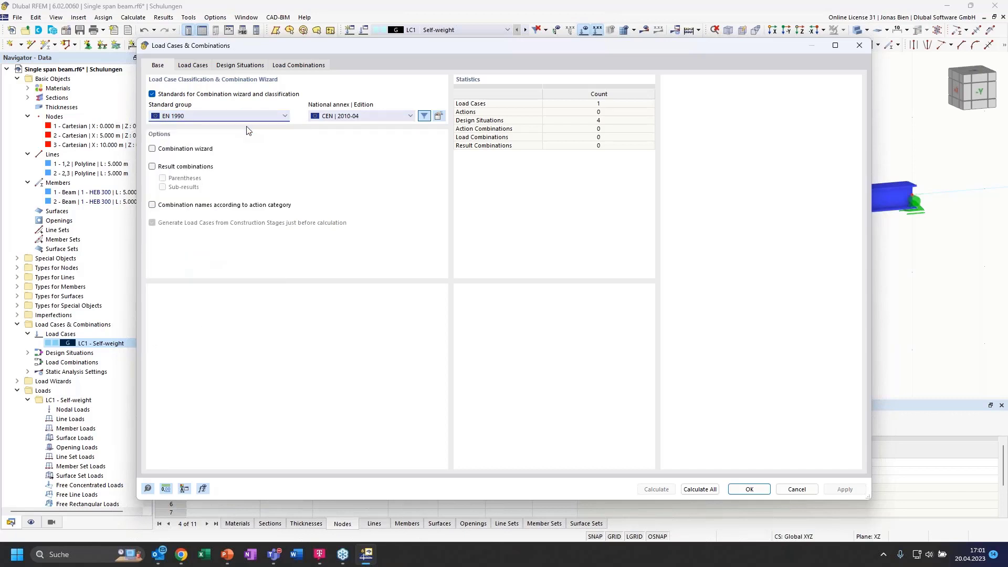
{"action": "left_click", "coordinate": [153, 149]}
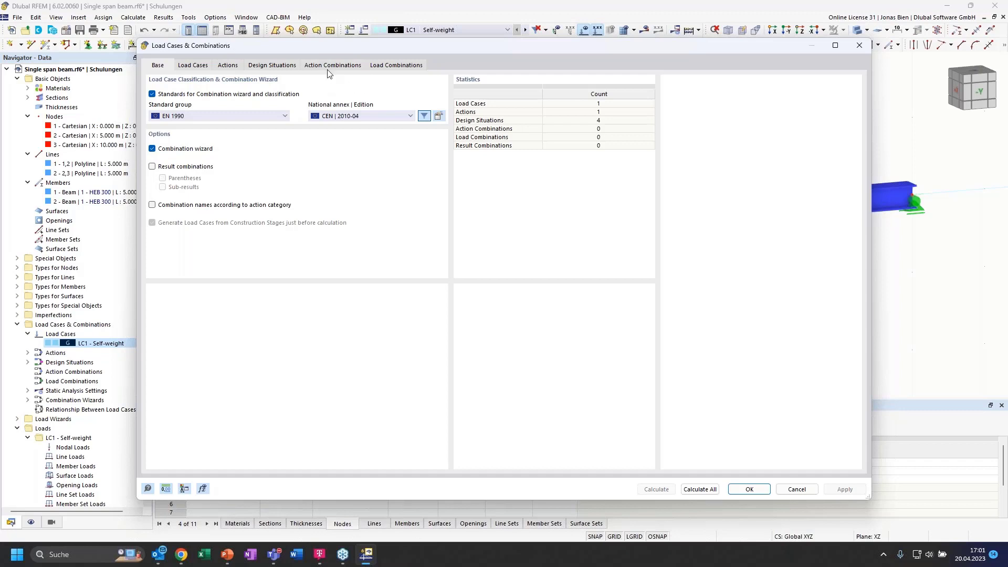
- Keep the Permanent action category for load case LC1 Self-weight and deactivate its active self-weight
{"action": "left_click", "coordinate": [188, 65]}
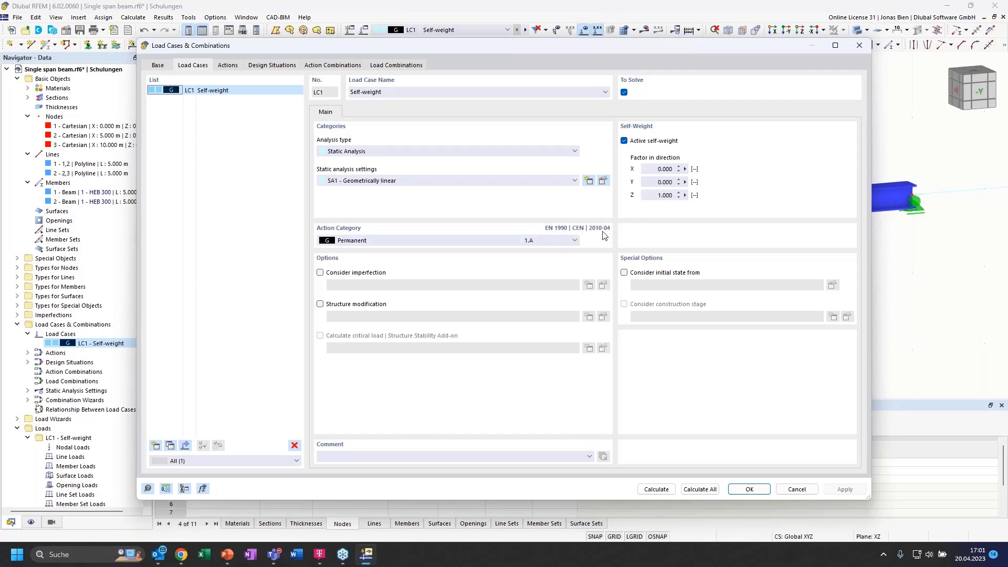
{"action": "left_click", "coordinate": [559, 241]}
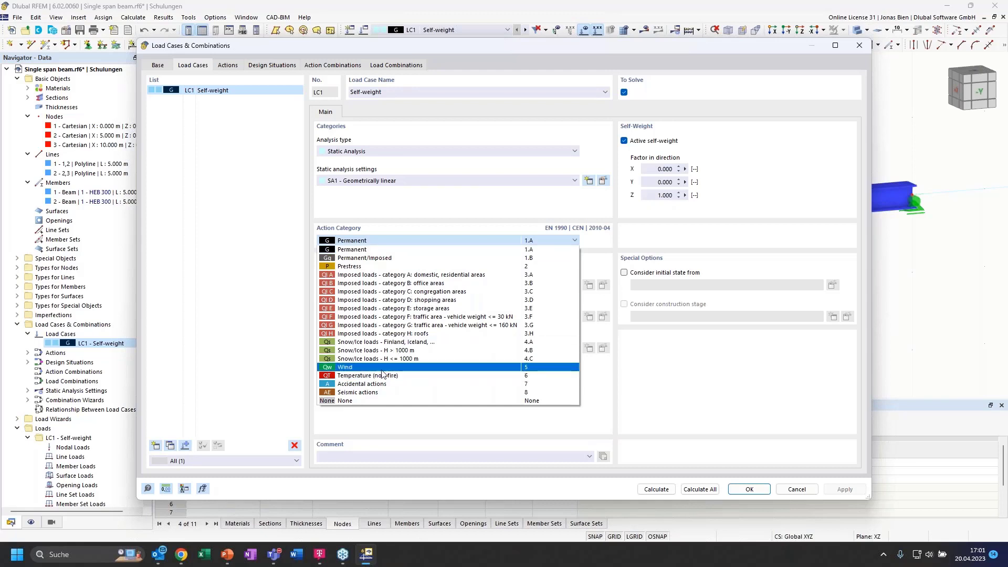
{"action": "left_click", "coordinate": [411, 239]}
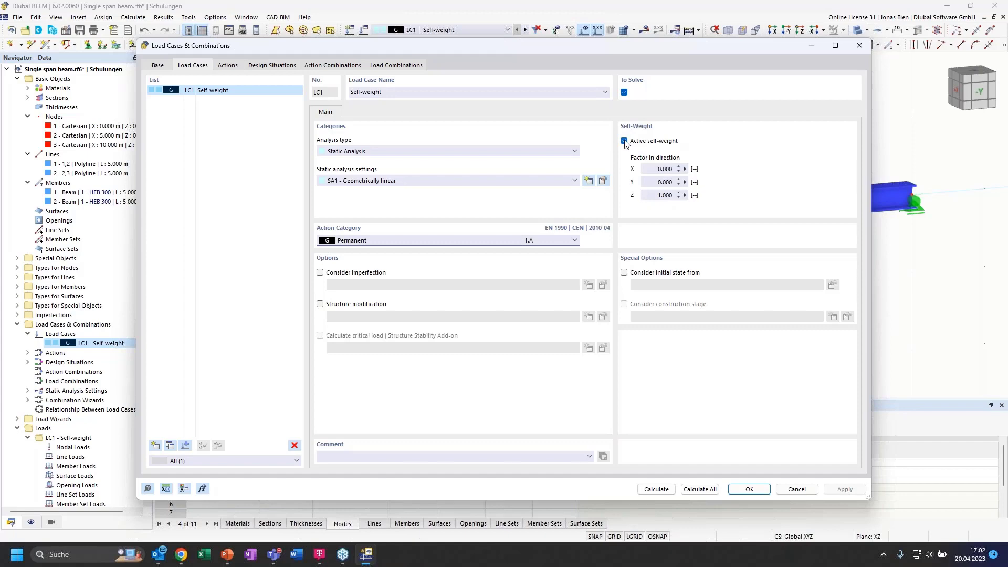
{"action": "left_click_drag", "start_coordinate": [582, 50], "coordinate": [597, 292]}
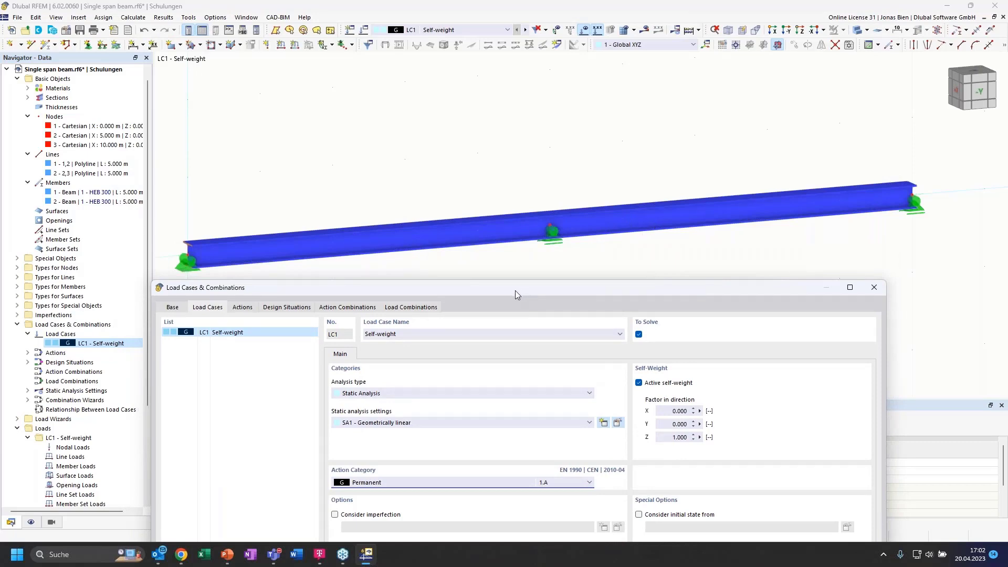
{"action": "left_click_drag", "start_coordinate": [515, 291], "coordinate": [550, 239]}
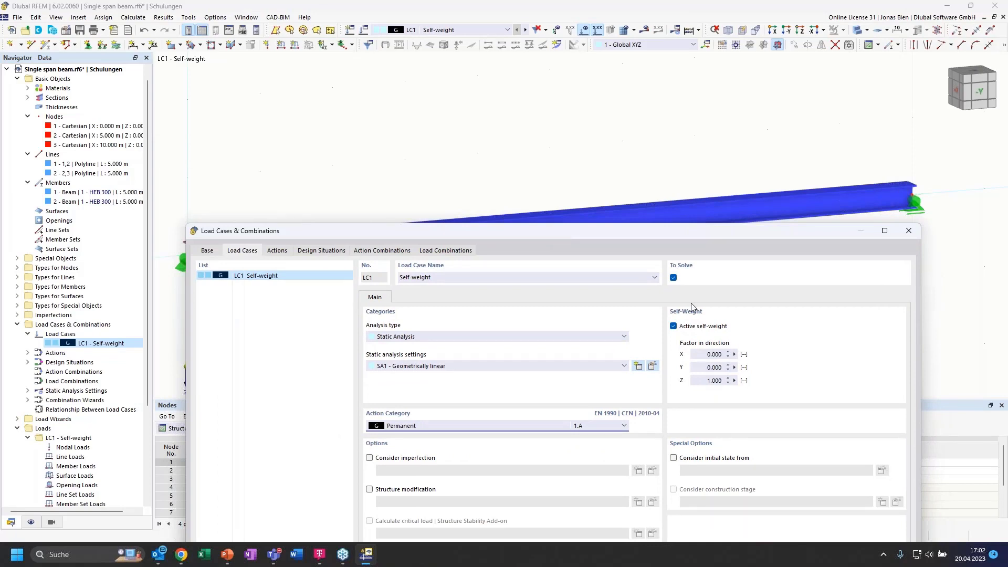
{"action": "left_click", "coordinate": [673, 327]}
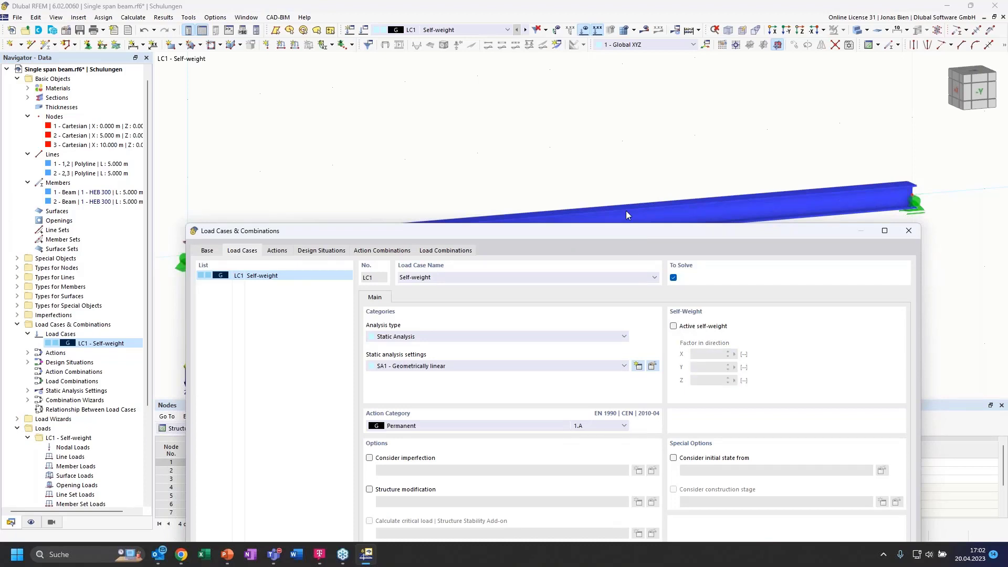
{"action": "left_click_drag", "start_coordinate": [629, 231], "coordinate": [618, 130]}
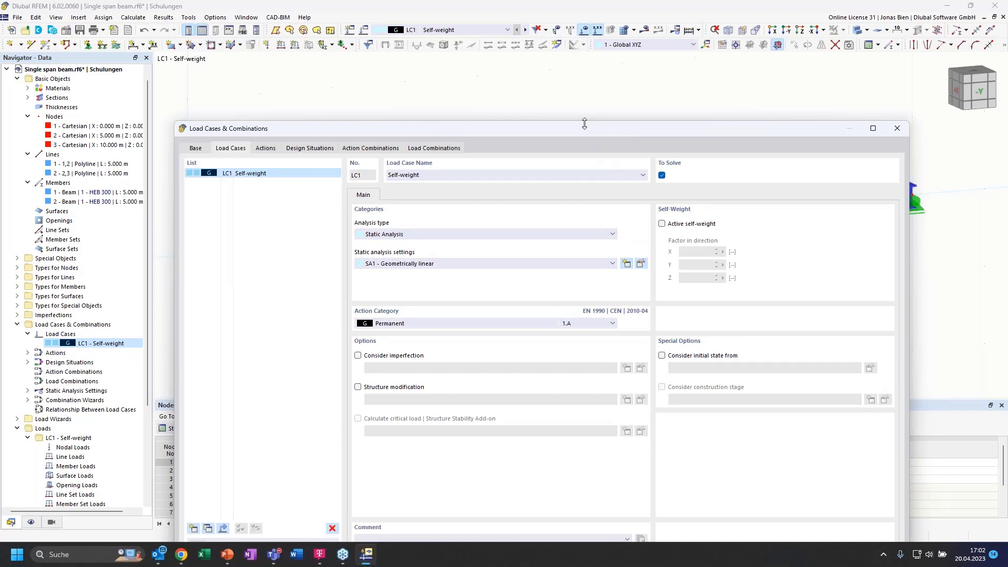
{"action": "left_click_drag", "start_coordinate": [585, 128], "coordinate": [572, 77]}
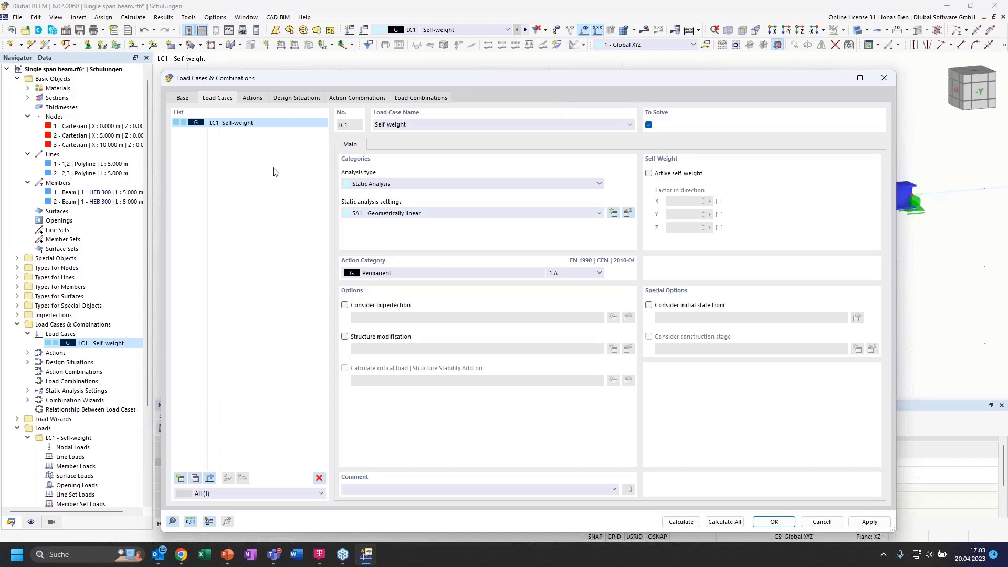
- Create a load case named "Imposed load left" with action category "Imposed loads - category A: domestic, residential areas"
{"action": "left_click", "coordinate": [182, 479]}
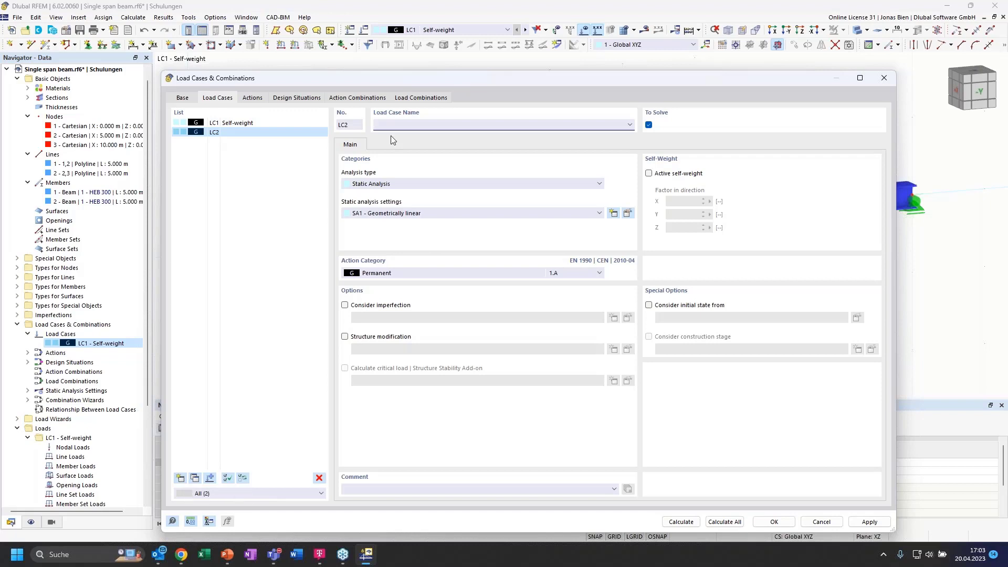
{"action": "left_click", "coordinate": [399, 274]}
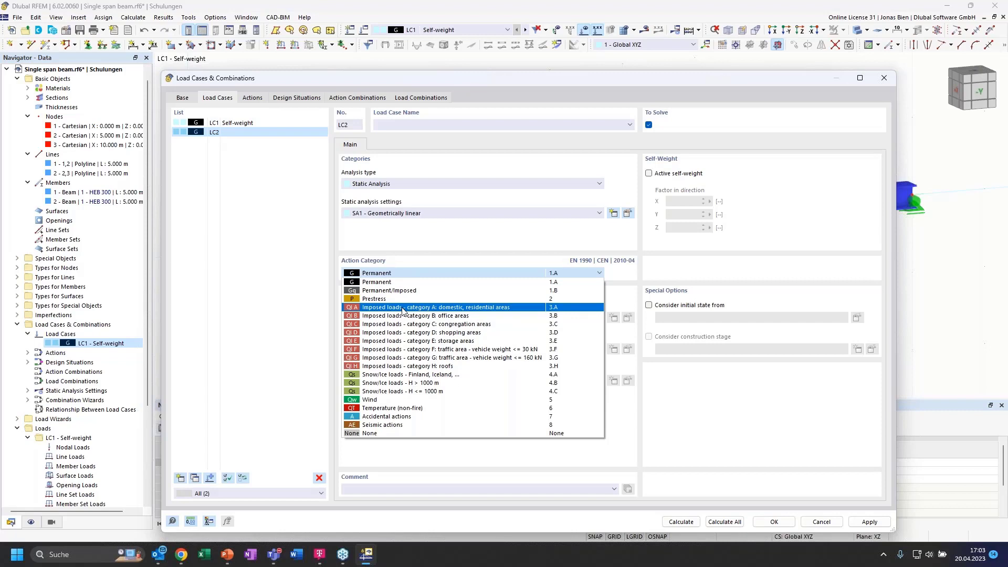
{"action": "left_click", "coordinate": [220, 386]}
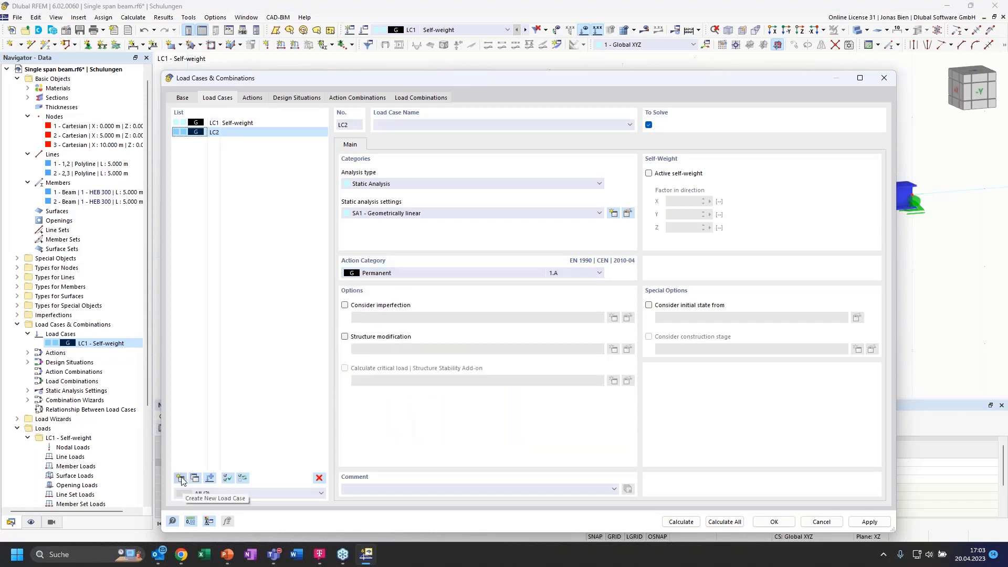
{"action": "left_click", "coordinate": [411, 272]}
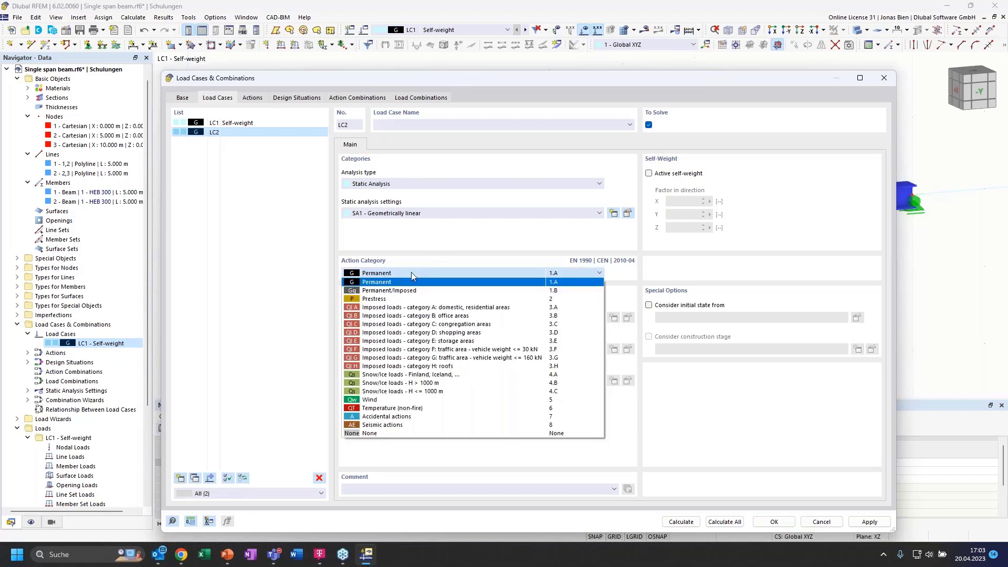
{"action": "left_click", "coordinate": [423, 308]}
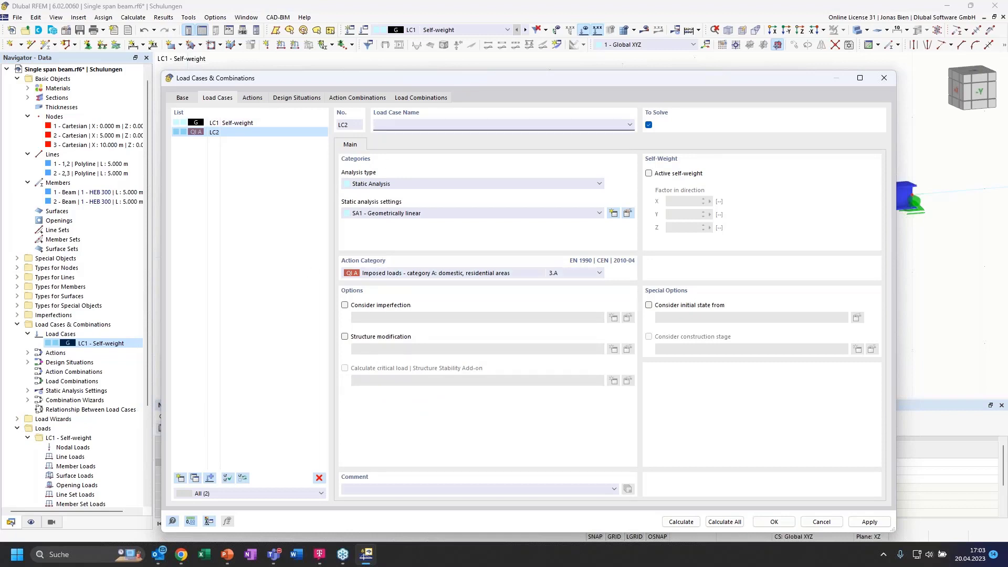
{"action": "type", "text": "Imposed load left"}
{"action": "left_click", "coordinate": [271, 205]}
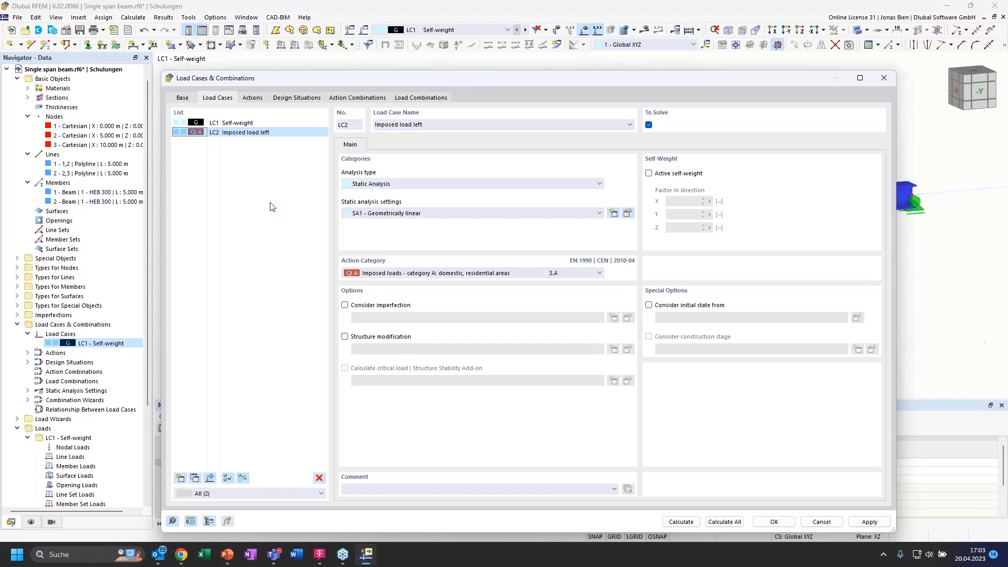
- Copy the "Imposed load left" load case and rename the copy "Imposed load right"
{"action": "left_click", "coordinate": [195, 478]}
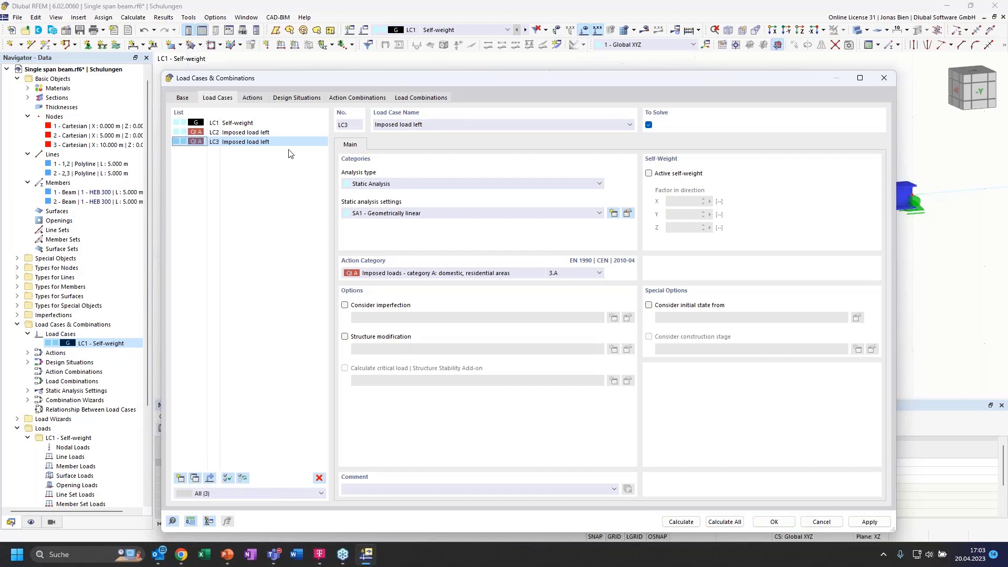
{"action": "double_click", "coordinate": [420, 124]}
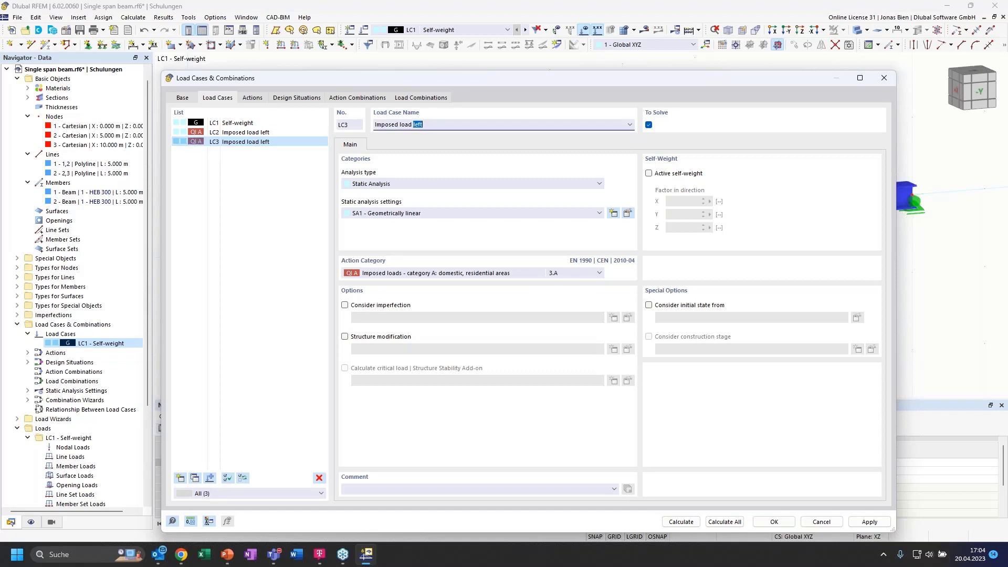
{"action": "type", "text": "righ"}
{"action": "left_click", "coordinate": [288, 286]}
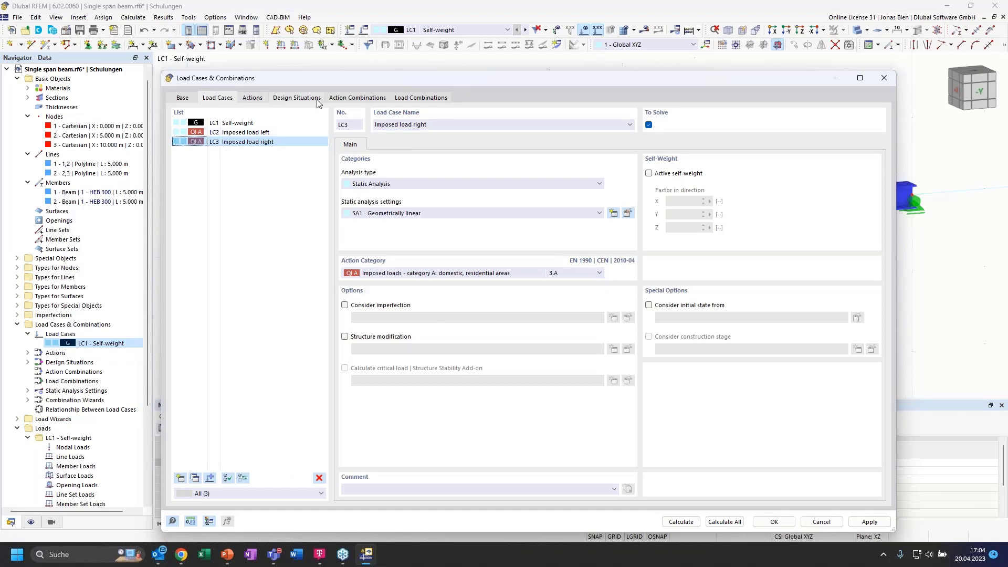
- Examine the actions and the action type options for the category A imposed loads, keeping Simultaneously
{"action": "left_click", "coordinate": [252, 98]}
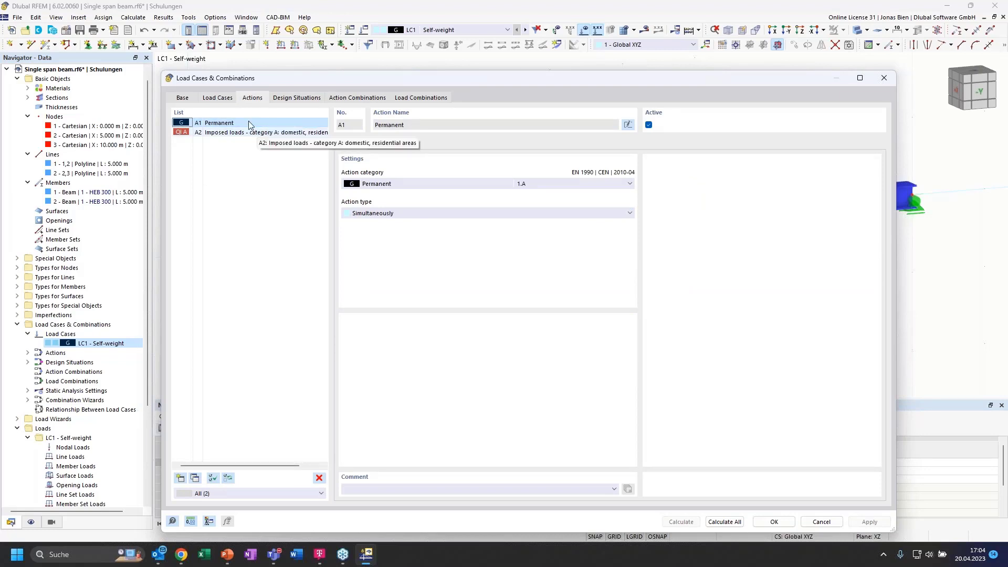
{"action": "left_click", "coordinate": [222, 103]}
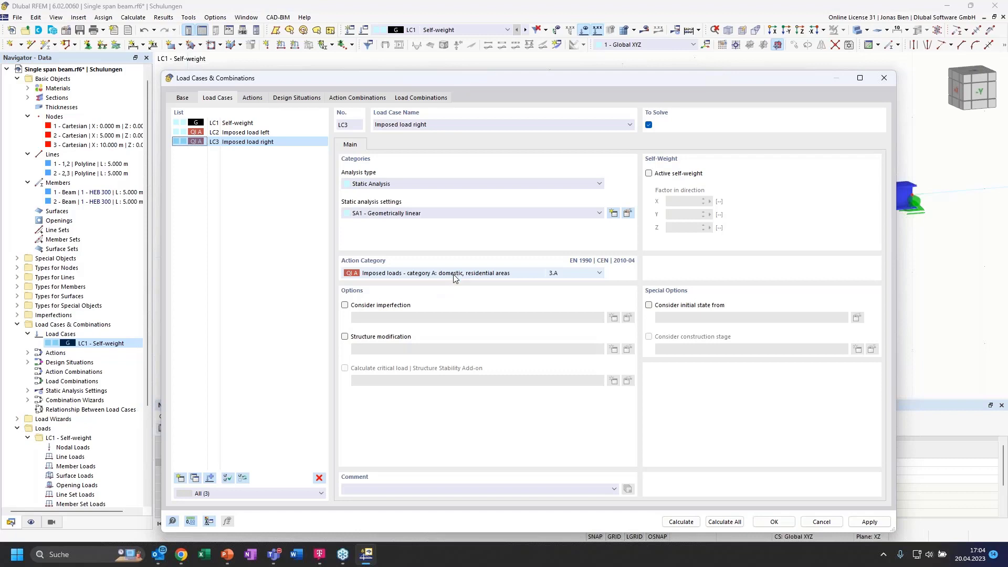
{"action": "left_click", "coordinate": [252, 98]}
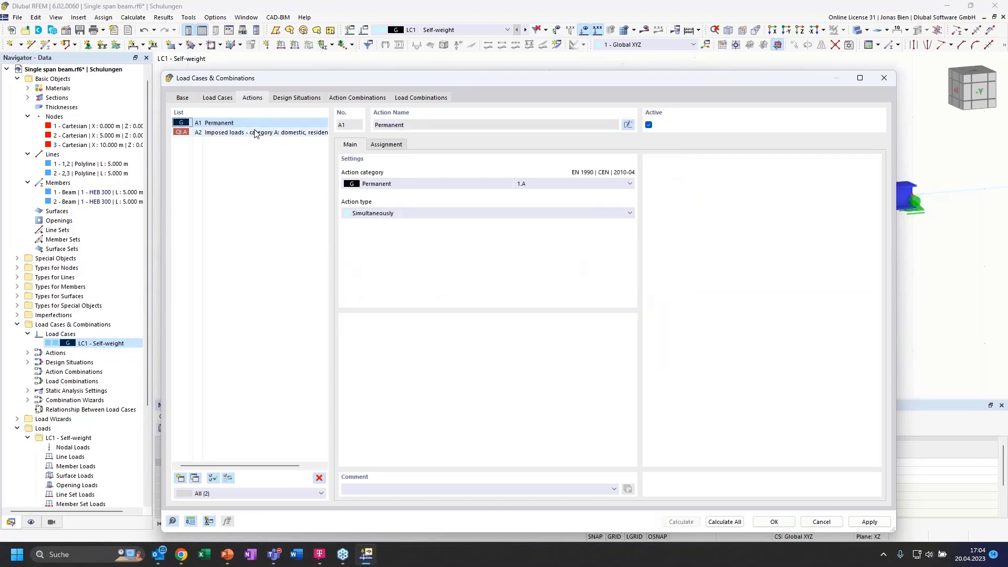
{"action": "left_click", "coordinate": [213, 133]}
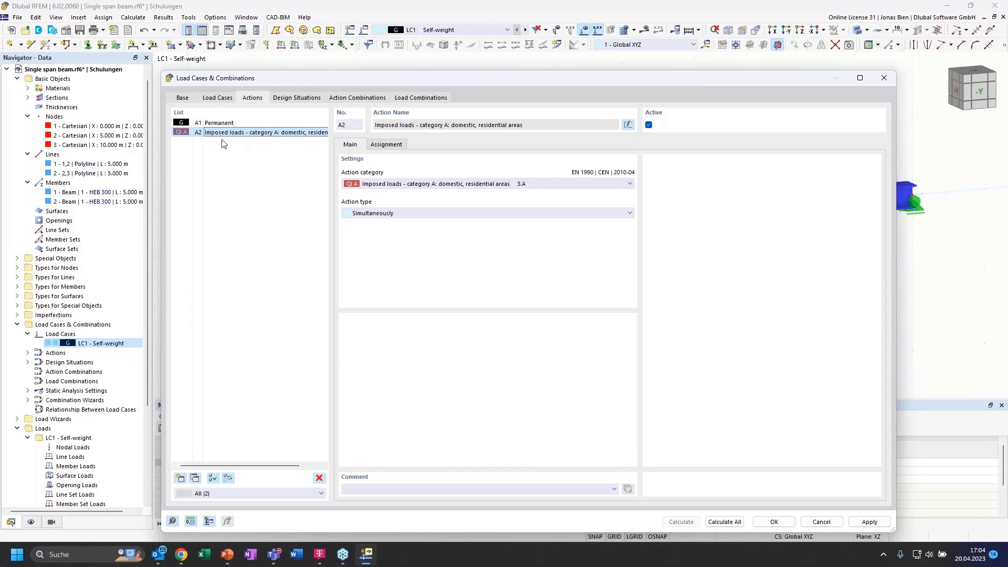
{"action": "left_click", "coordinate": [405, 214]}
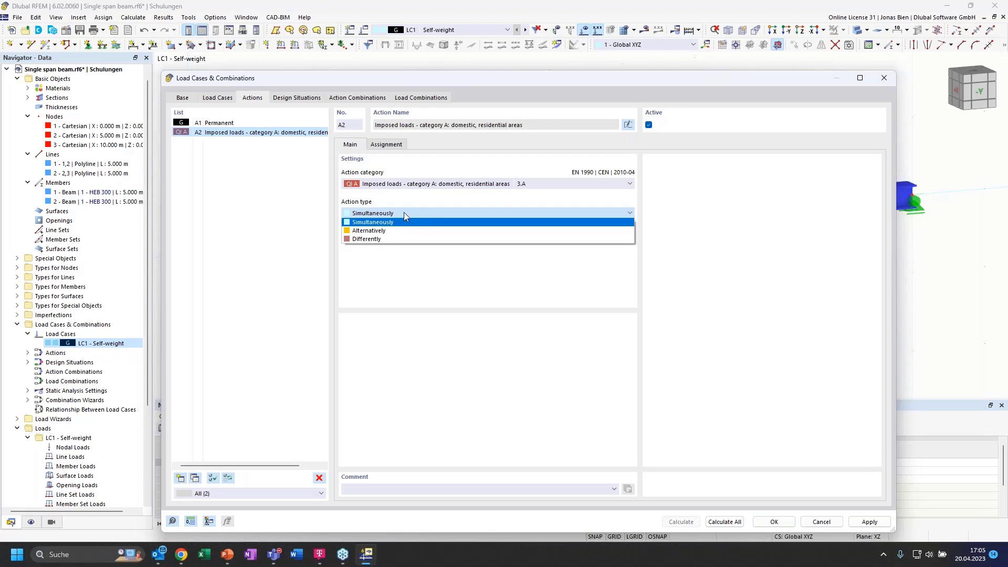
{"action": "left_click", "coordinate": [378, 223]}
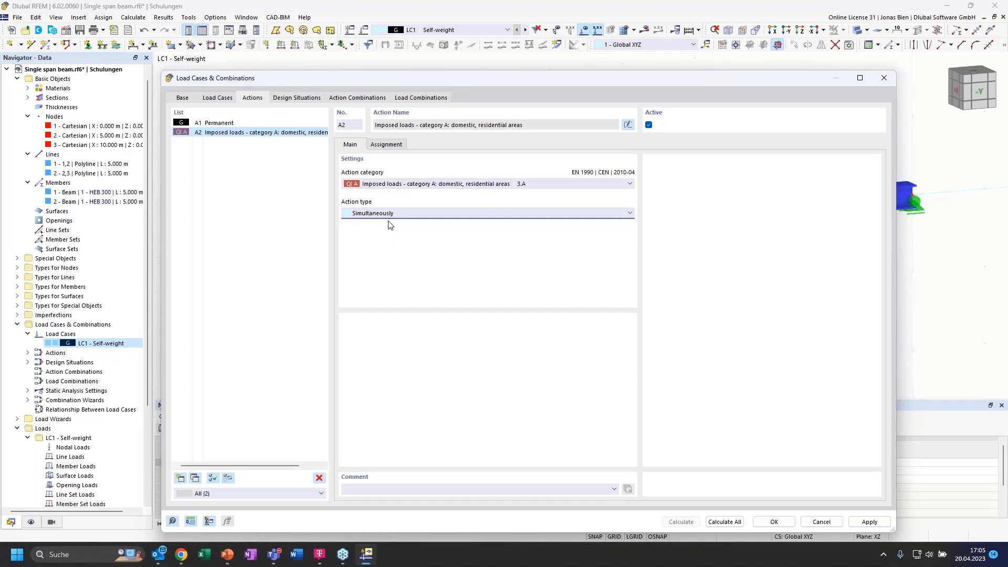
{"action": "left_click", "coordinate": [389, 214]}
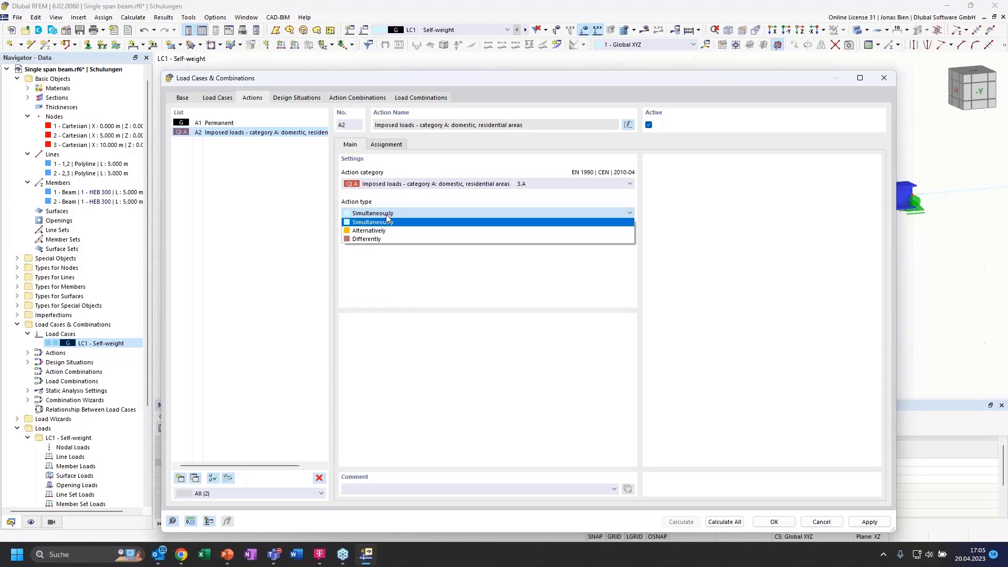
{"action": "left_click", "coordinate": [386, 215]}
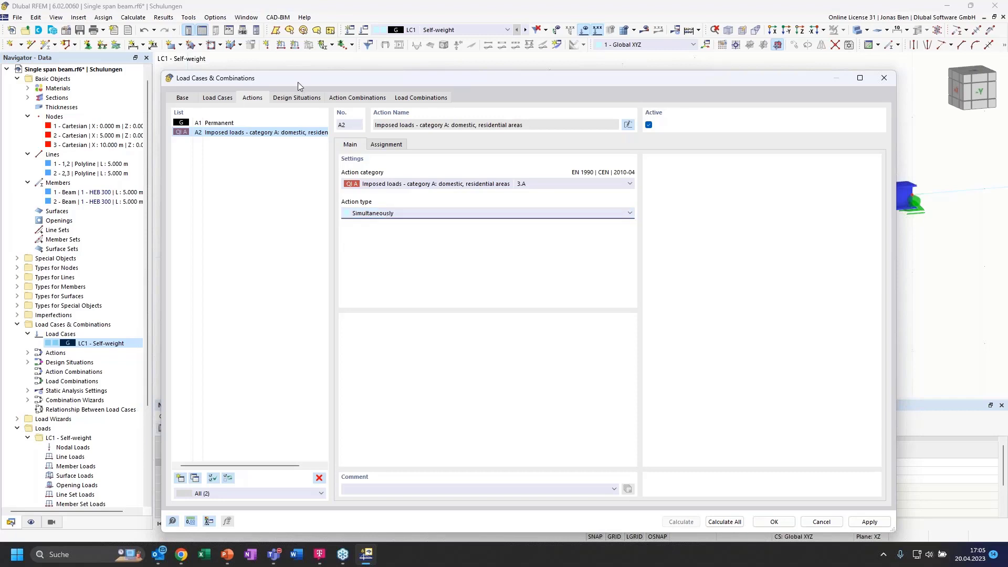
- Look up the combination rule information for the ULS (STR/GEO) permanent and transient design situation
{"action": "left_click", "coordinate": [306, 100]}
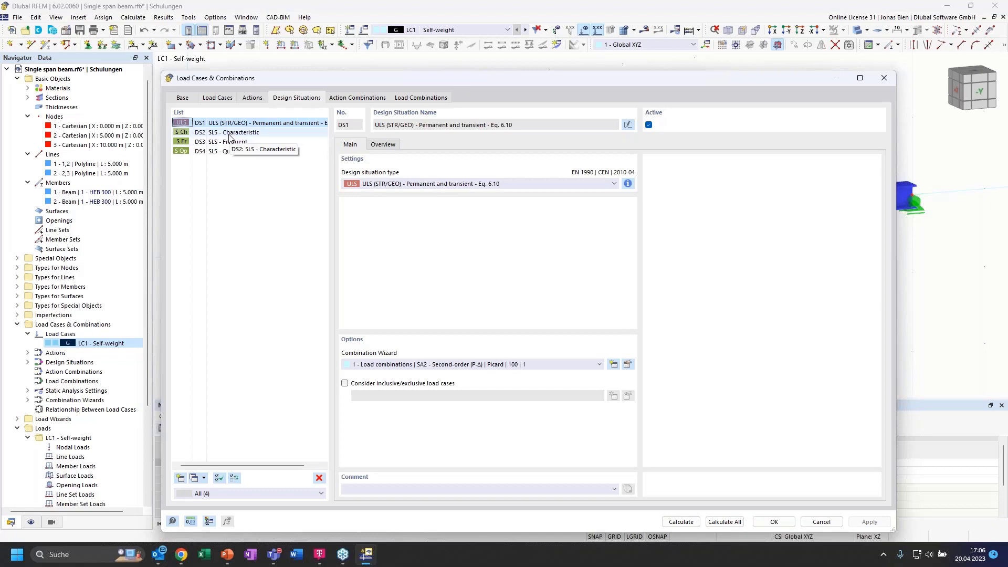
{"action": "left_click", "coordinate": [632, 184]}
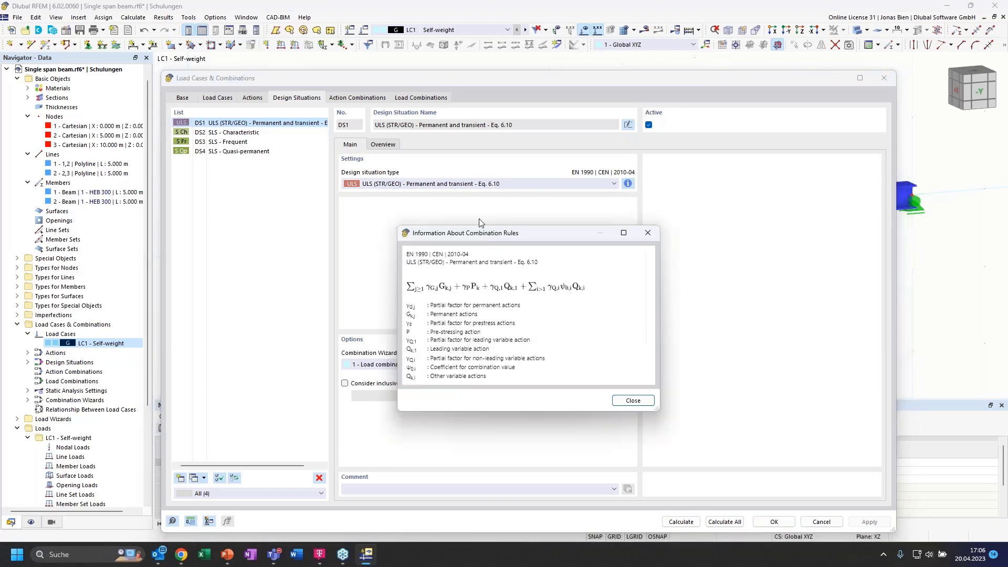
{"action": "left_click_drag", "start_coordinate": [477, 232], "coordinate": [431, 177]}
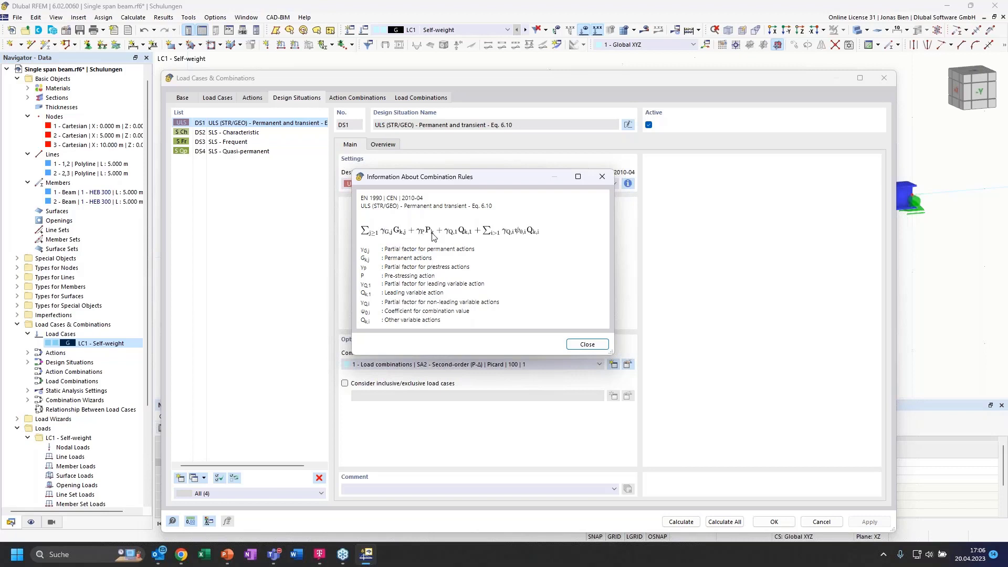
{"action": "left_click", "coordinate": [583, 344]}
- Delete the SLS design situations Characteristic, Frequent and Quasi-permanent
{"action": "left_click", "coordinate": [247, 132]}
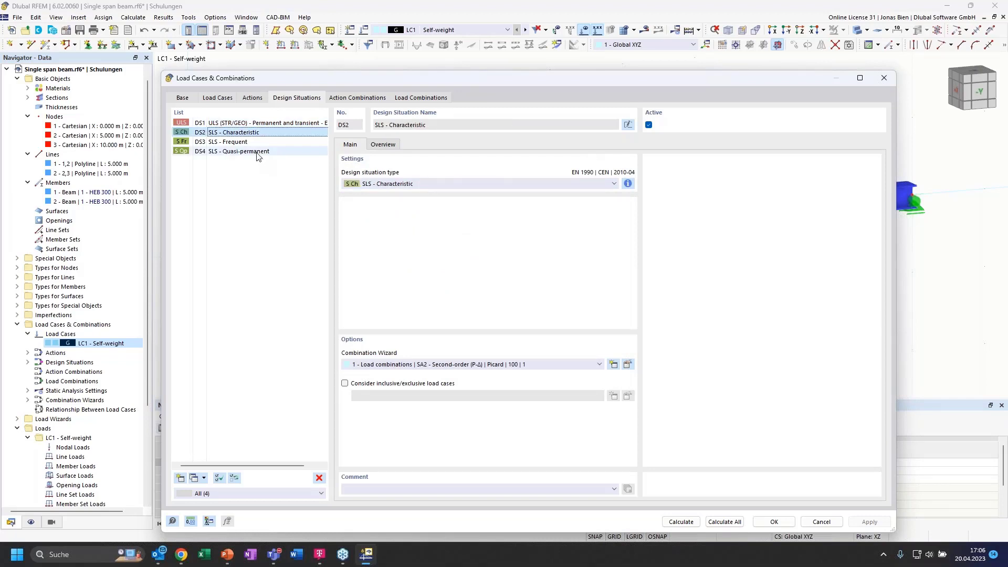
{"action": "left_click", "coordinate": [257, 152], "text": "shift"}
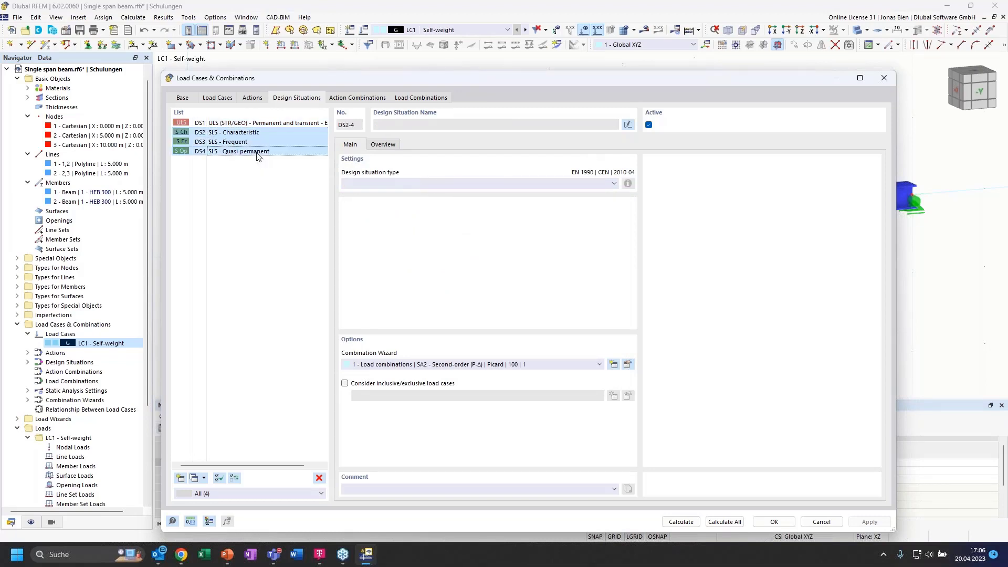
{"action": "left_click", "coordinate": [320, 479]}
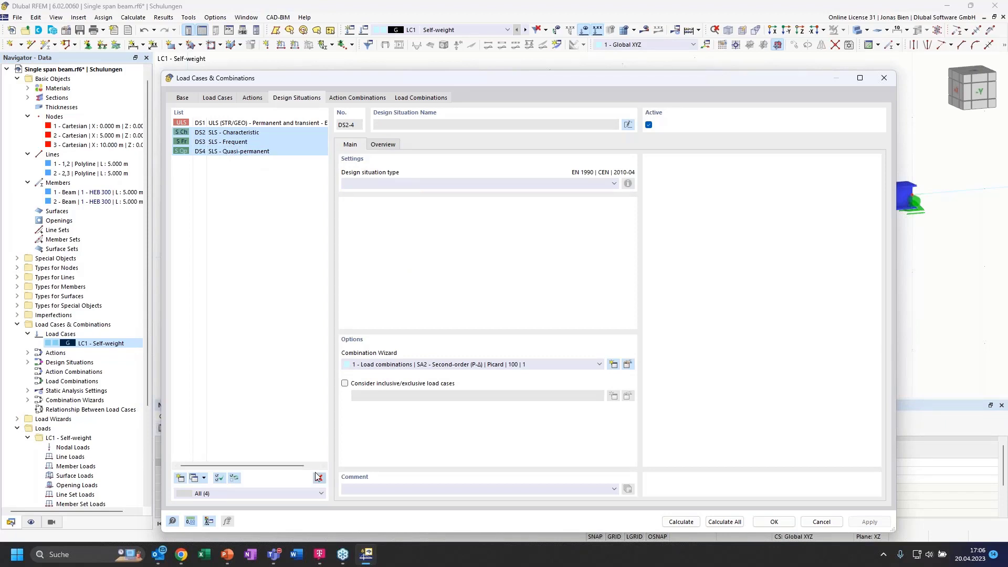
{"action": "left_click", "coordinate": [513, 313]}
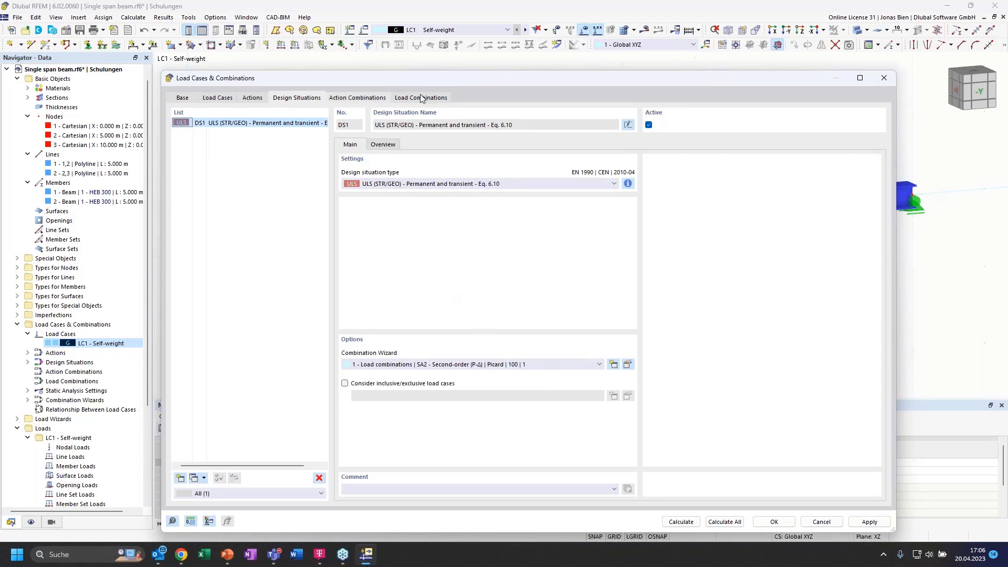
- Review the action combinations and load combinations for the ULS design situation, and accept the load case and combination settings
{"action": "left_click", "coordinate": [361, 98]}
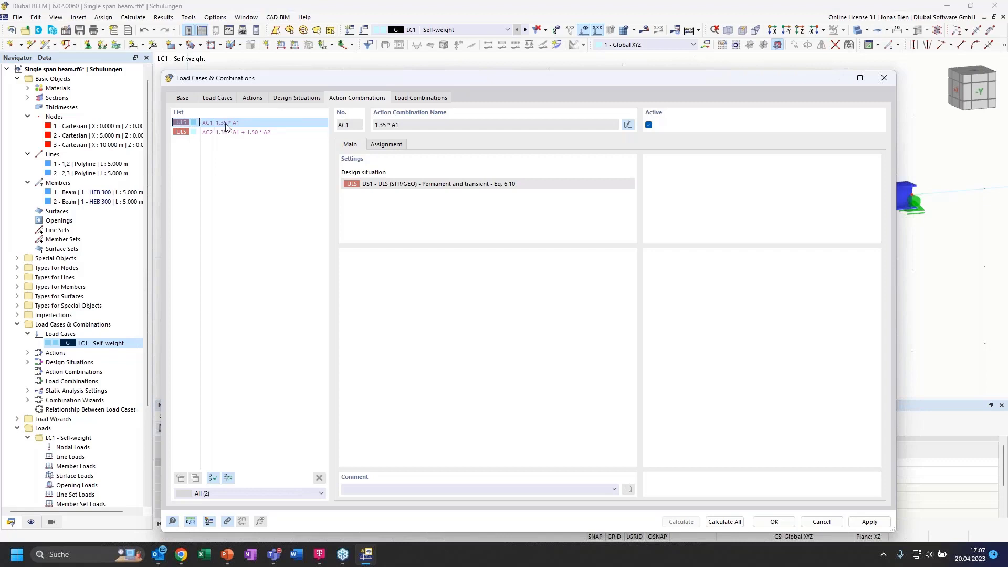
{"action": "left_click", "coordinate": [267, 135]}
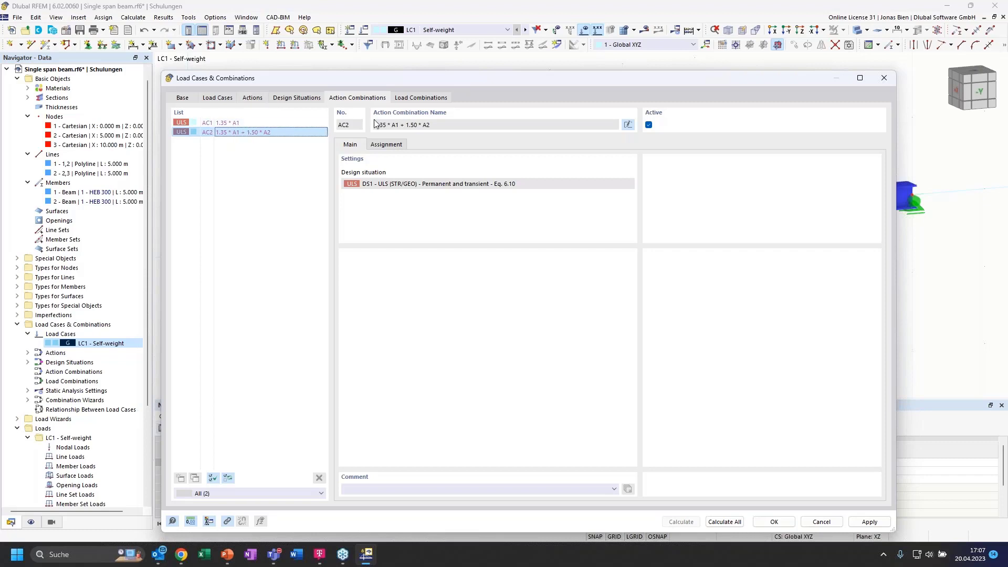
{"action": "left_click", "coordinate": [414, 98]}
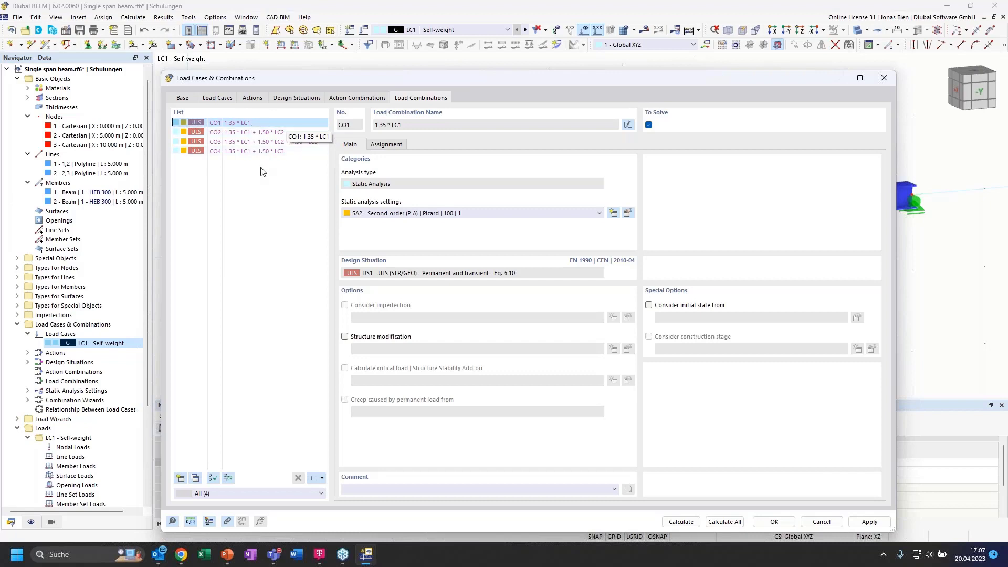
{"action": "left_click", "coordinate": [256, 135]}
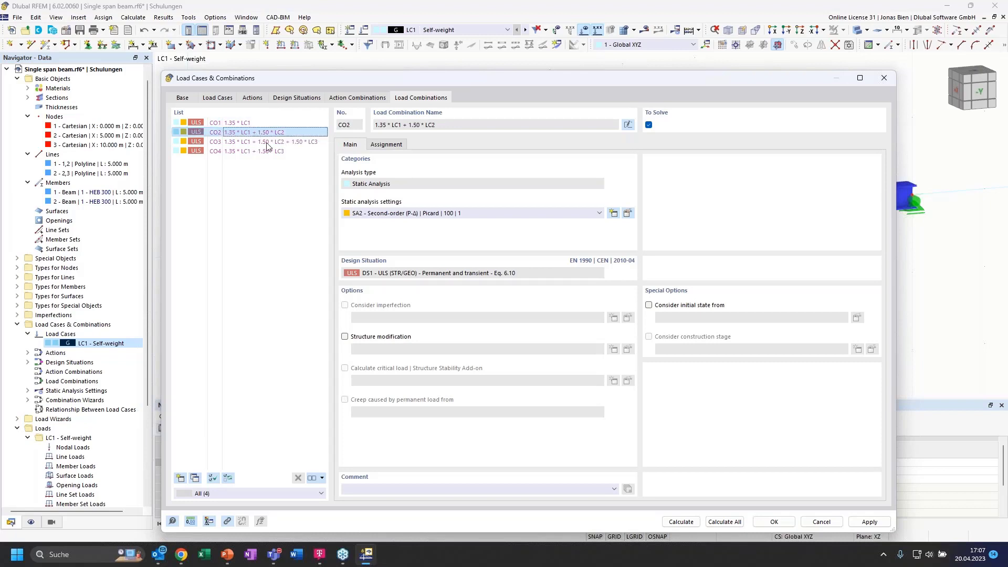
{"action": "left_click", "coordinate": [270, 146]}
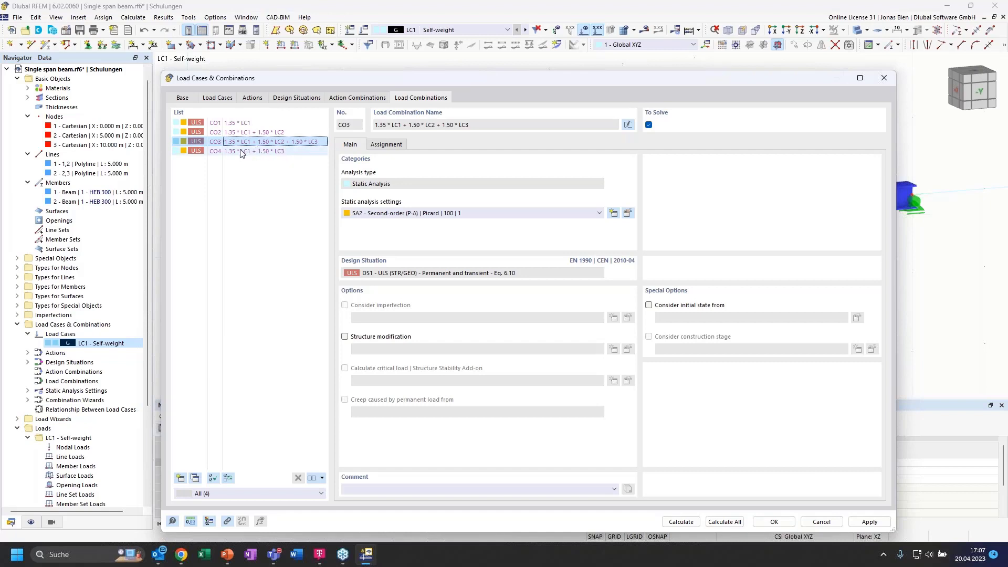
{"action": "left_click", "coordinate": [265, 151]}
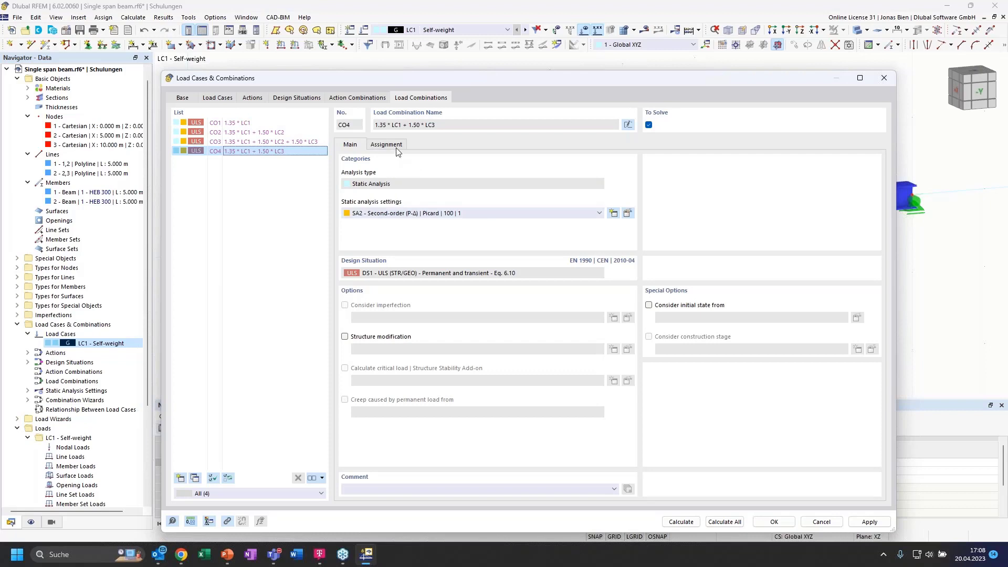
{"action": "left_click", "coordinate": [774, 522]}
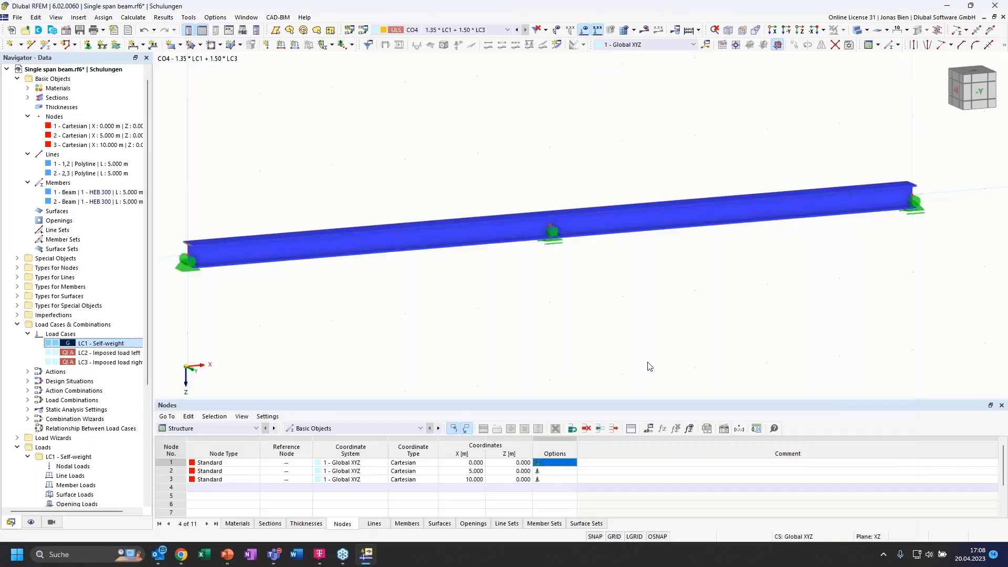
- Display the imposed load cases in the model and make the LC1 self-weight load case the active one
{"action": "left_click", "coordinate": [91, 355]}
{"action": "left_click", "coordinate": [93, 362]}
{"action": "left_click", "coordinate": [95, 354]}
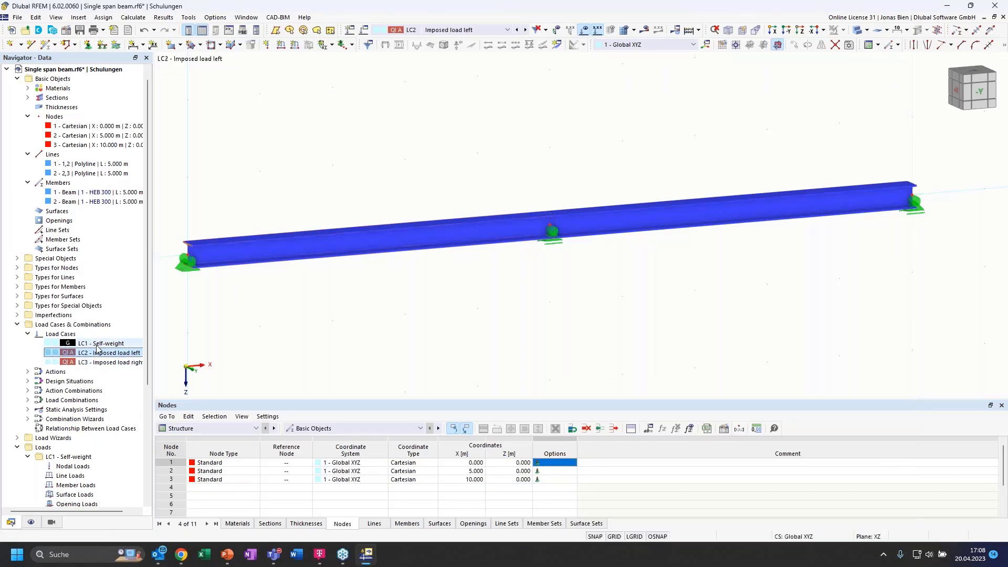
{"action": "left_click", "coordinate": [96, 345]}
{"action": "left_click", "coordinate": [97, 354]}
{"action": "left_click", "coordinate": [103, 345]}
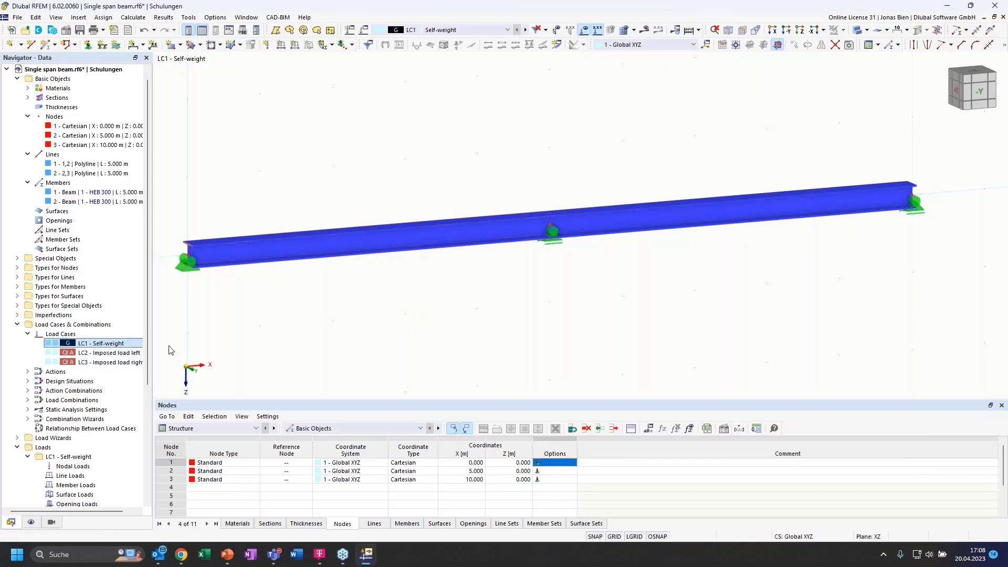
- Add a uniform member force of 2.5 kN/m in global Z to members 1 and 2 in LC1 Self-weight
{"action": "middle_click_drag", "start_coordinate": [697, 279], "coordinate": [646, 297], "text": "ctrl"}
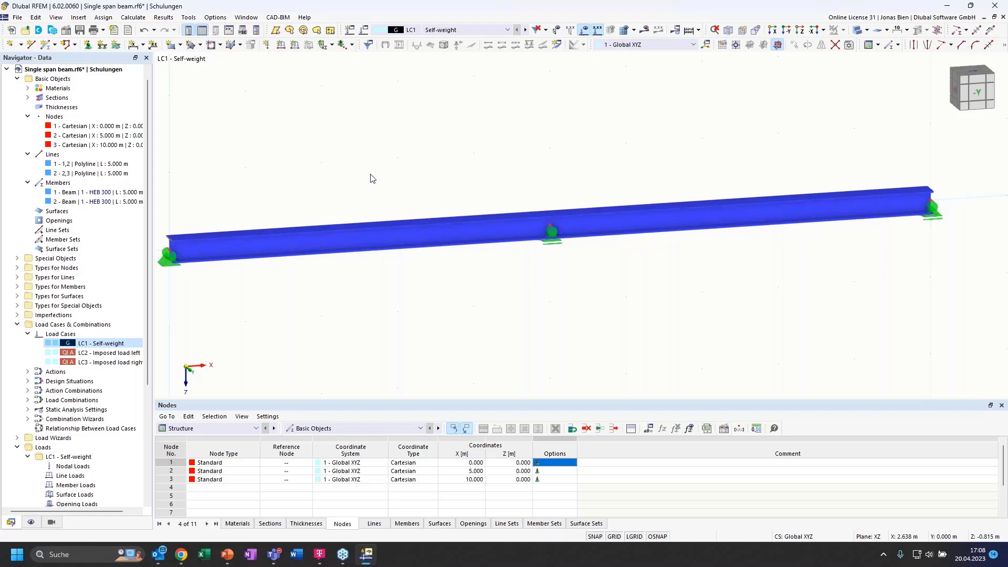
{"action": "left_click", "coordinate": [293, 47]}
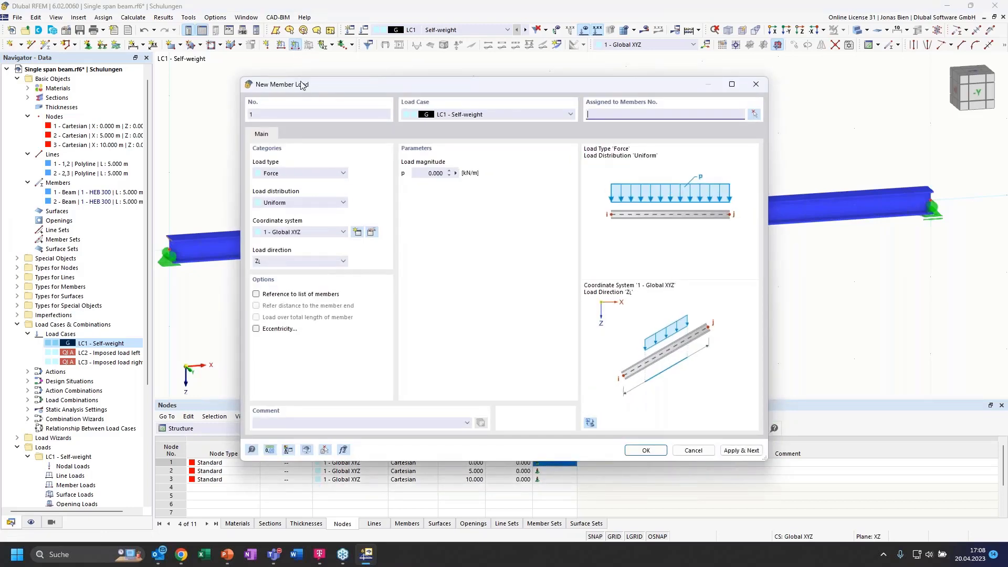
{"action": "left_click_drag", "start_coordinate": [301, 82], "coordinate": [299, 78]}
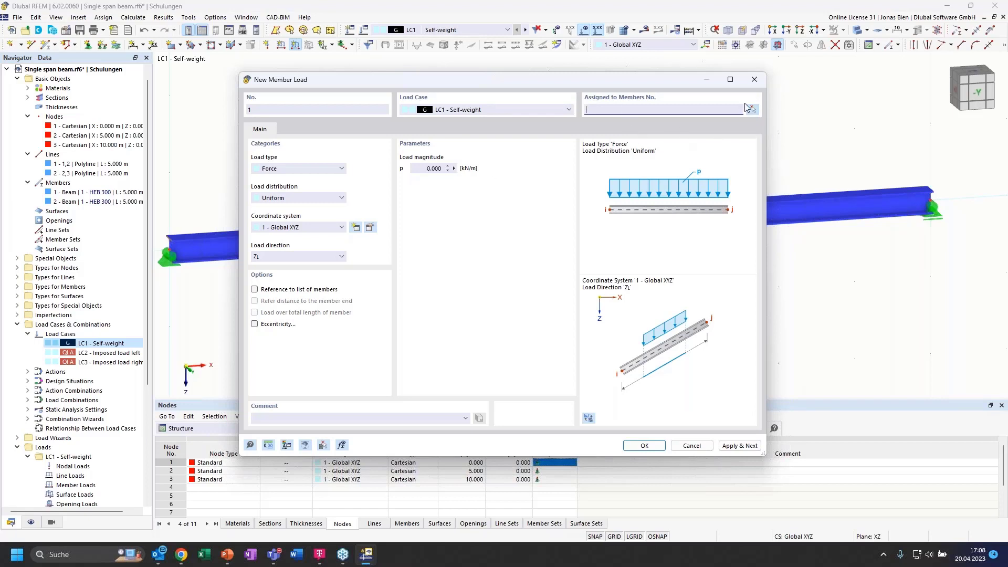
{"action": "left_click", "coordinate": [753, 110]}
{"action": "left_click_drag", "start_coordinate": [702, 277], "coordinate": [521, 227]}
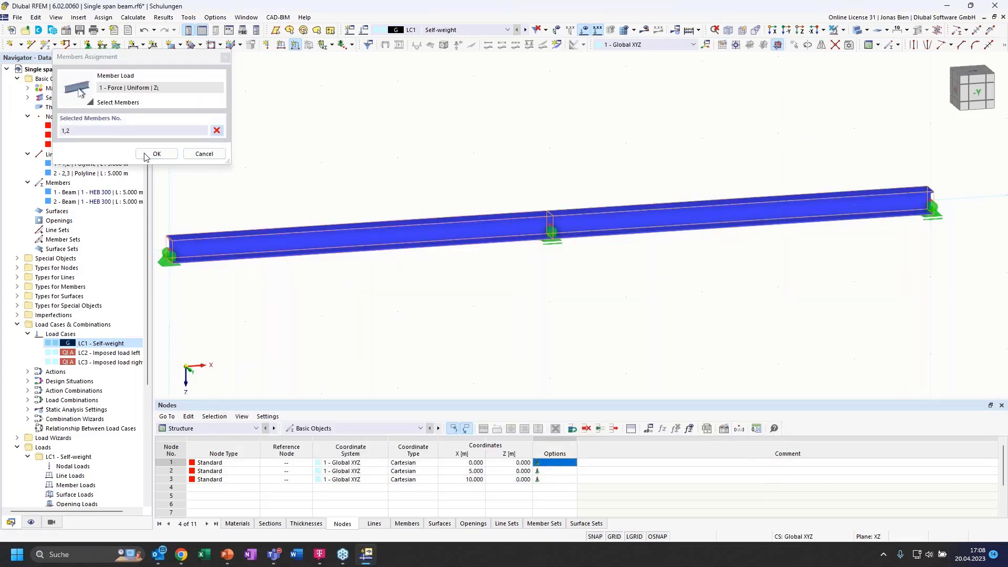
{"action": "left_click", "coordinate": [154, 154]}
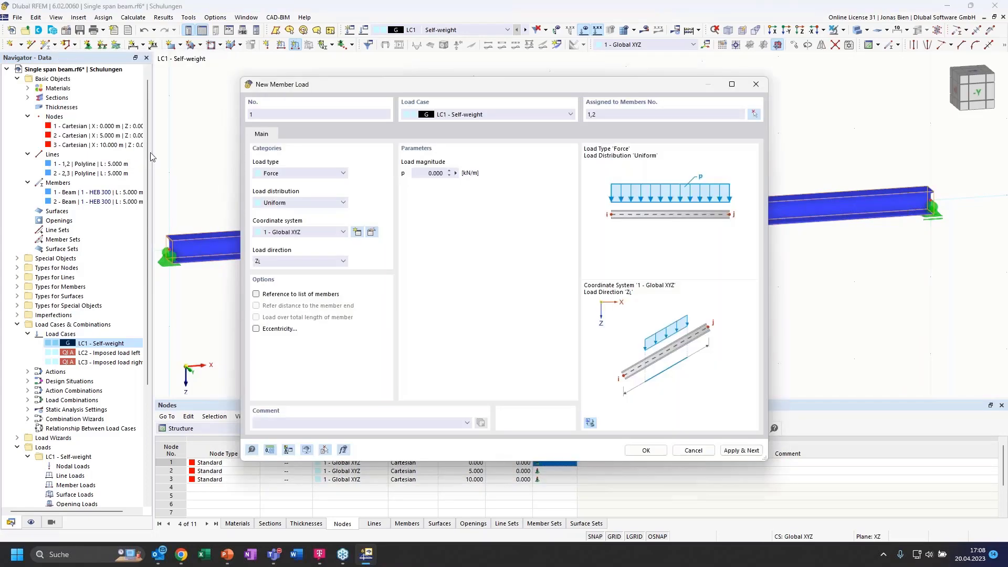
{"action": "left_click", "coordinate": [421, 172]}
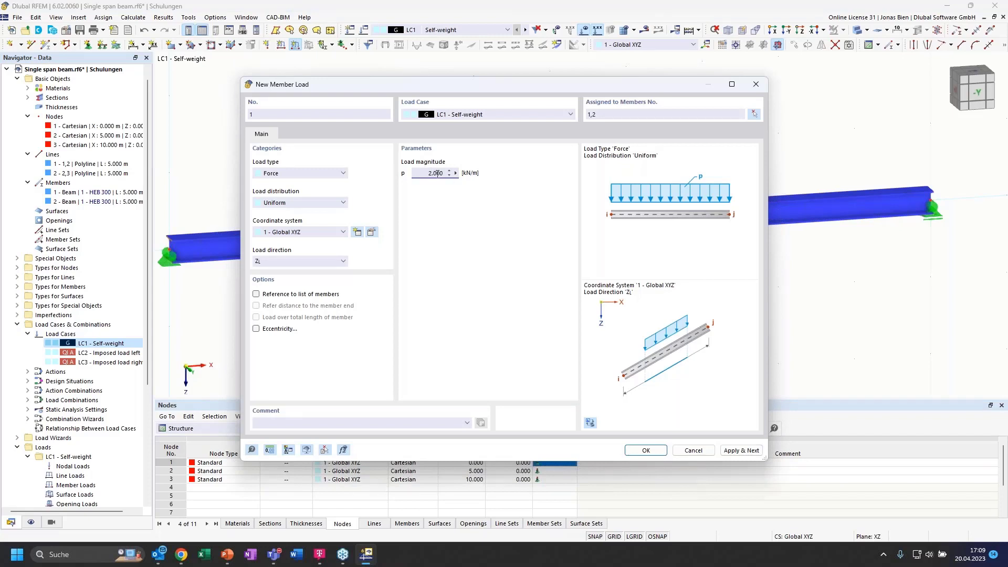
{"action": "type", "text": "2.5"}
{"action": "left_click", "coordinate": [650, 450]}
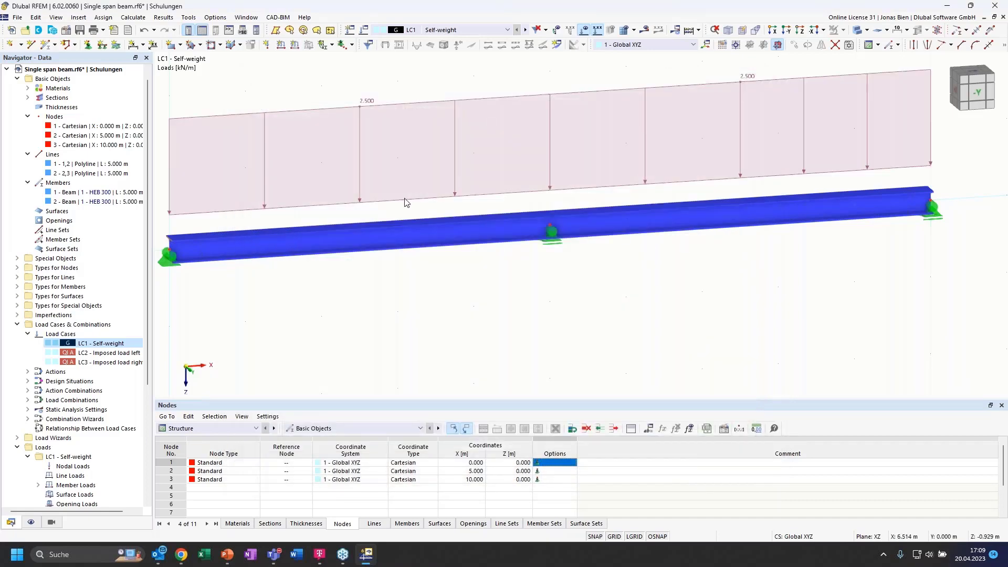
- Add a uniform member force of 5 kN/m in global Z to member 1 in LC2 Imposed load left
{"action": "scroll", "coordinate": [451, 154], "scroll_direction": "down", "scroll_amount": 1}
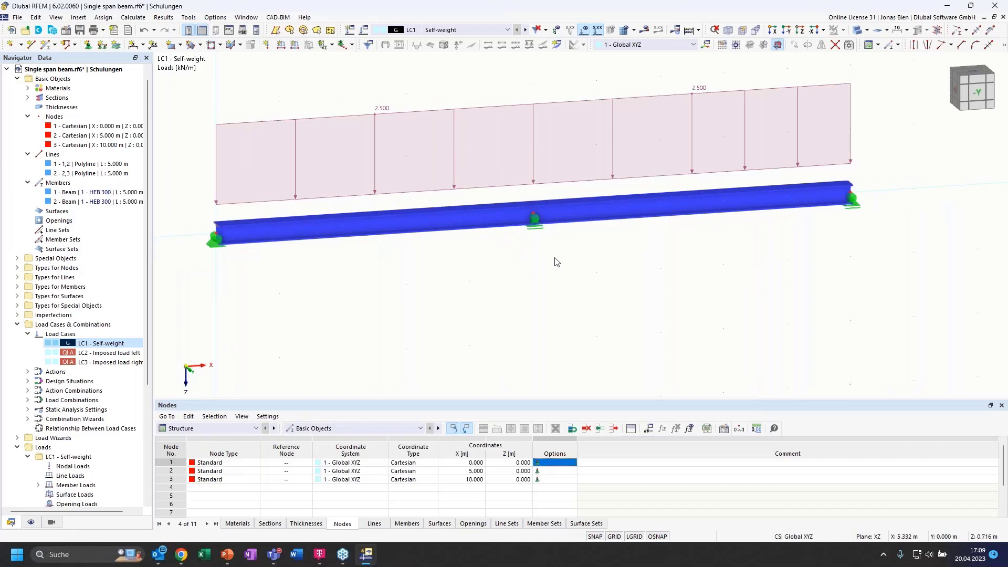
{"action": "left_click", "coordinate": [295, 44]}
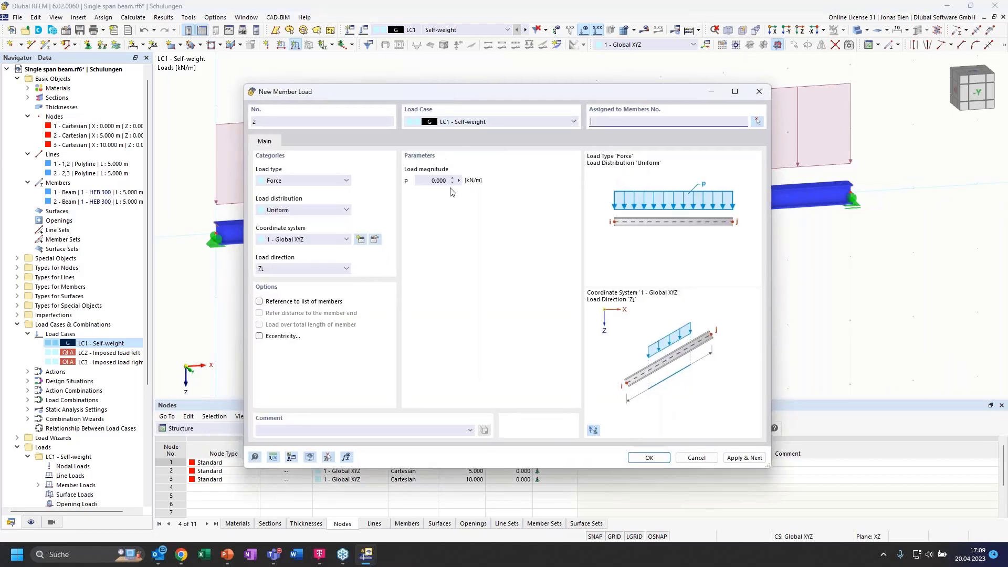
{"action": "left_click", "coordinate": [515, 121]}
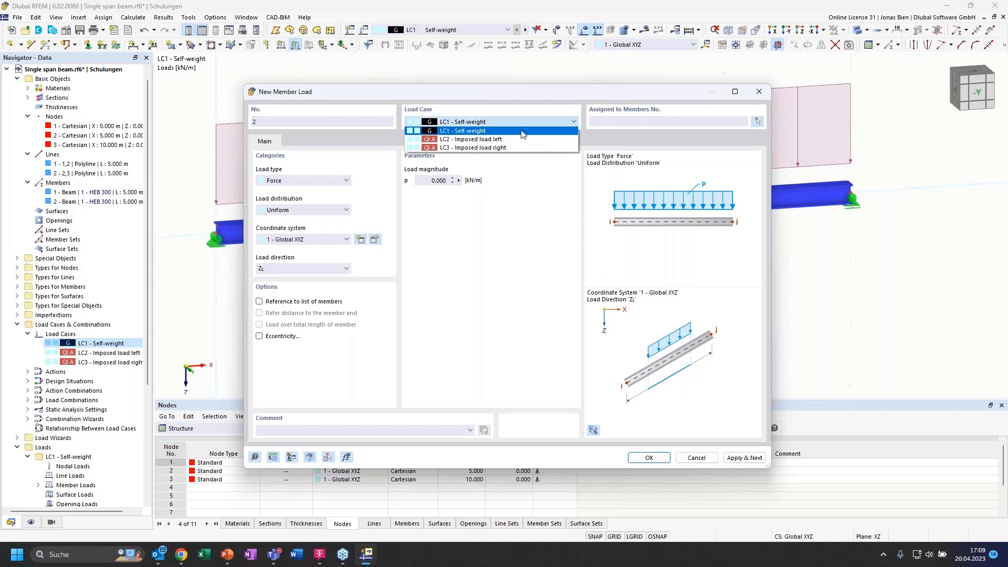
{"action": "left_click", "coordinate": [464, 140]}
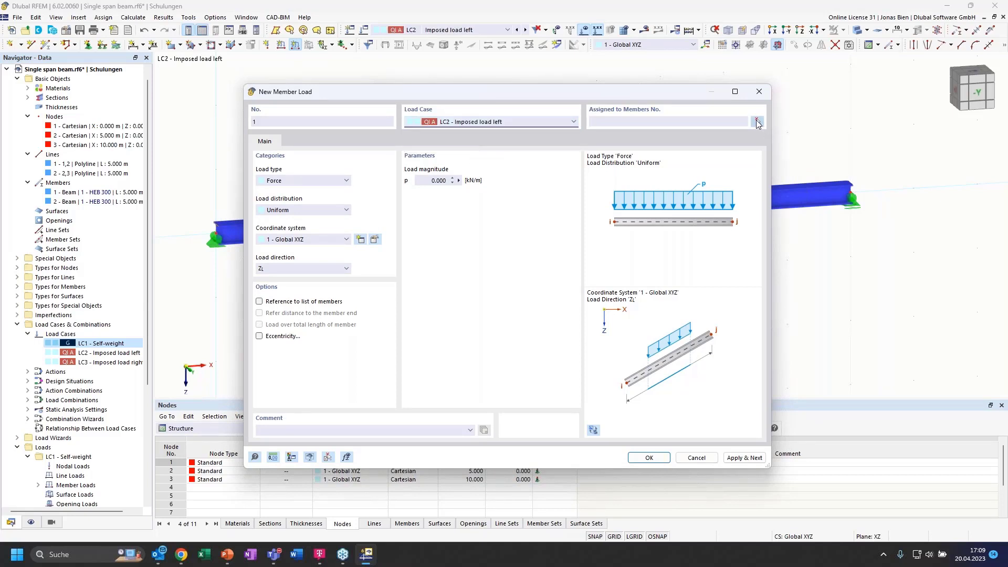
{"action": "left_click", "coordinate": [434, 181]}
{"action": "left_click", "coordinate": [758, 124]}
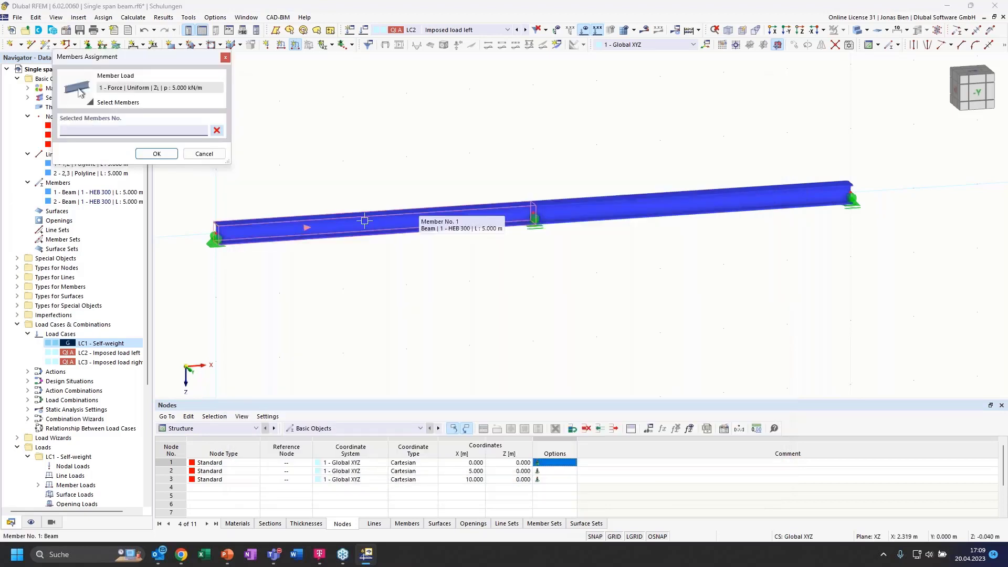
{"action": "left_click", "coordinate": [362, 224]}
{"action": "left_click", "coordinate": [156, 154]}
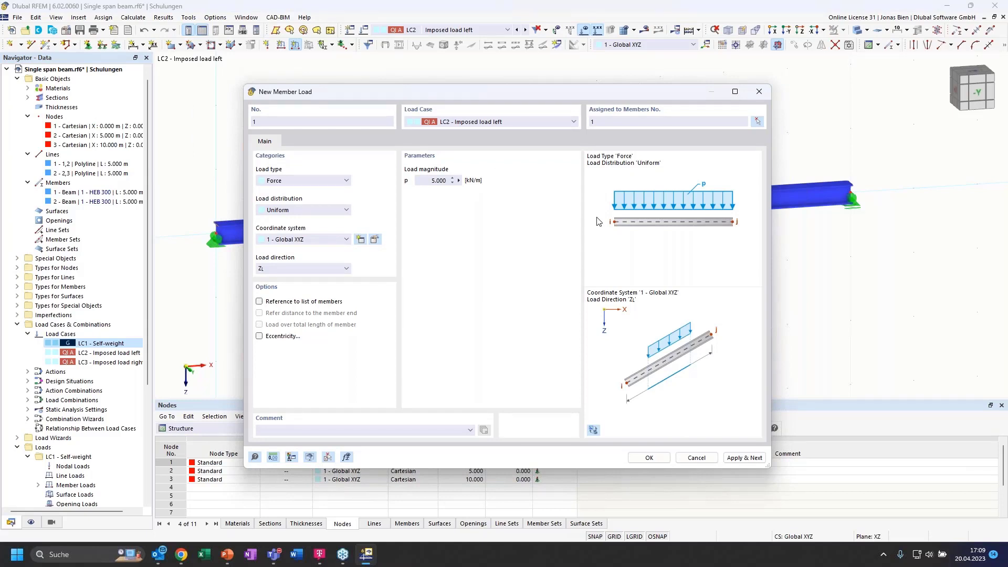
{"action": "left_click", "coordinate": [746, 458]}
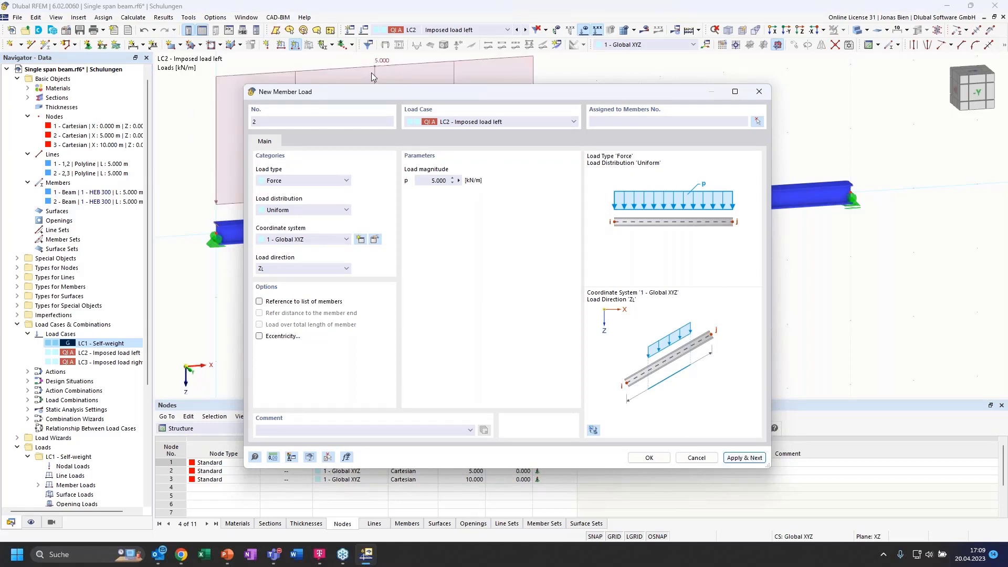
- Add a uniform member force of 5 kN/m in global Z to member 2 in LC3 Imposed load right
{"action": "left_click", "coordinate": [480, 122]}
{"action": "left_click", "coordinate": [474, 148]}
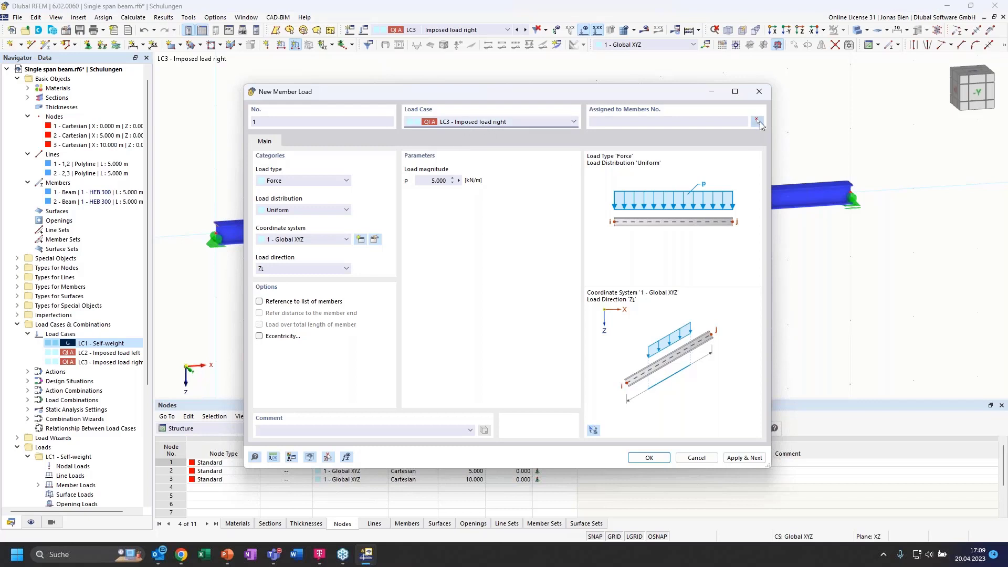
{"action": "left_click", "coordinate": [760, 122]}
{"action": "left_click", "coordinate": [784, 200]}
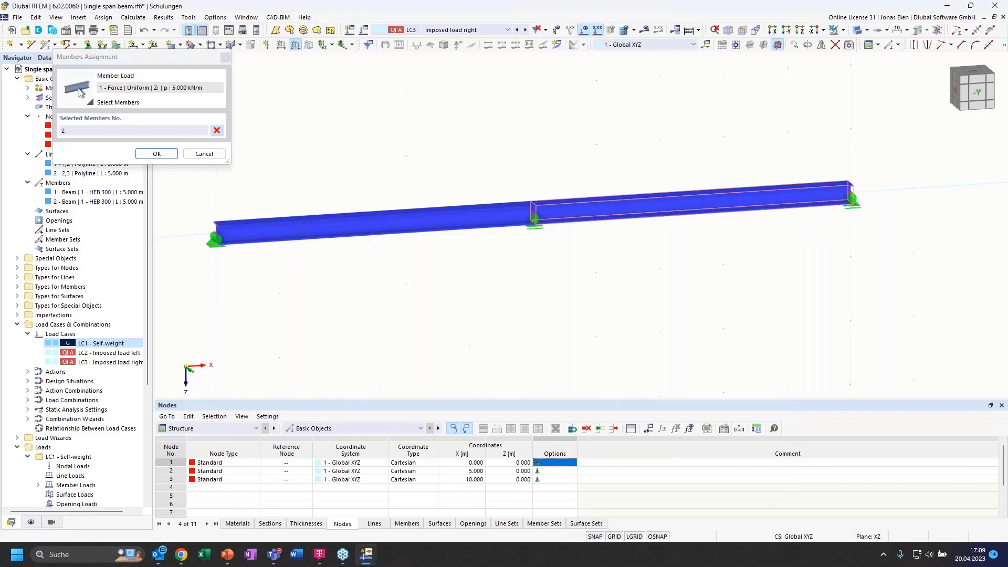
{"action": "left_click", "coordinate": [154, 151]}
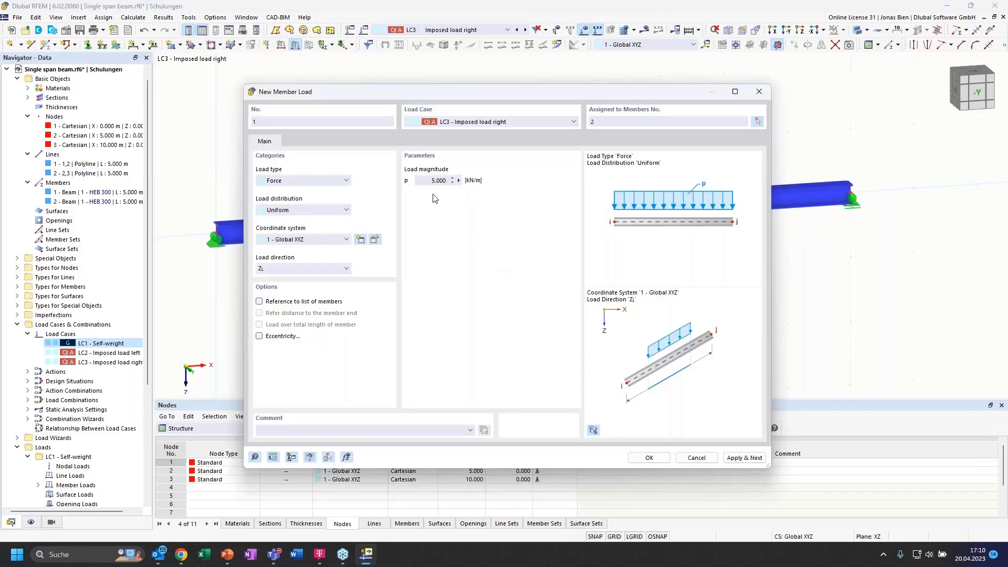
{"action": "left_click", "coordinate": [660, 459]}
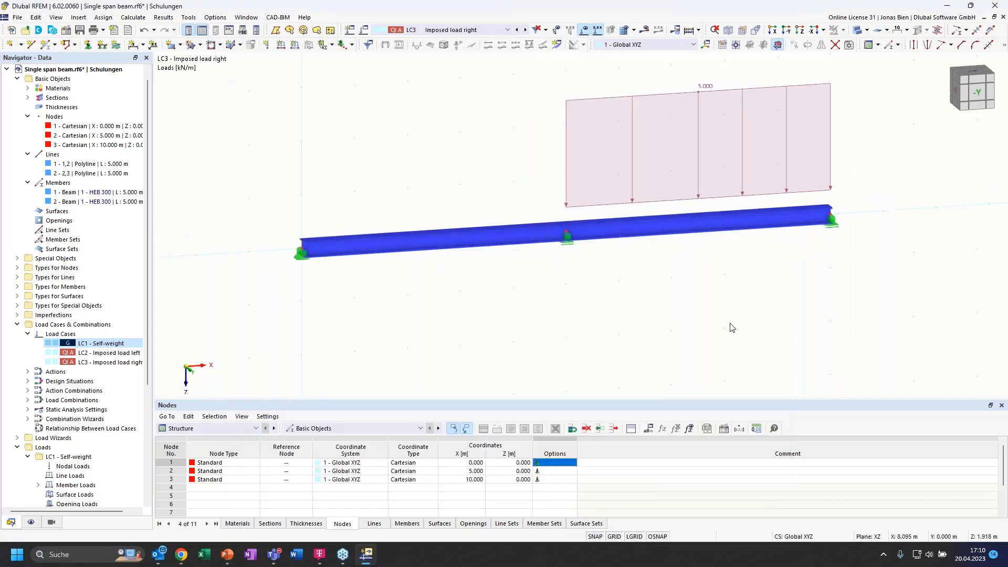
- Check the applied member loads in LC1, LC2 and LC3 on the beam model
{"action": "middle_click_drag", "start_coordinate": [791, 316], "coordinate": [774, 315], "text": "ctrl"}
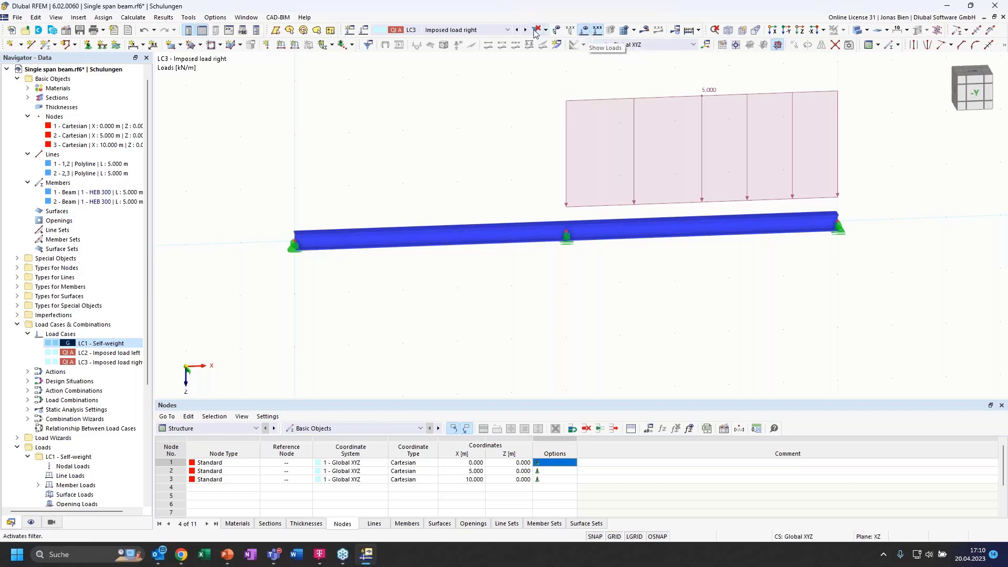
{"action": "left_click", "coordinate": [517, 31]}
{"action": "left_click", "coordinate": [517, 31]}
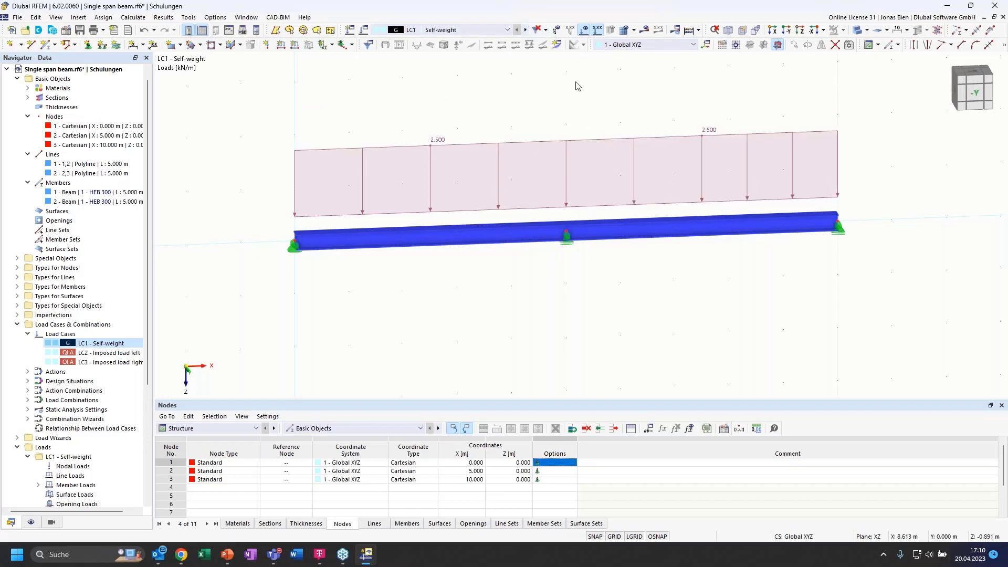
{"action": "left_click", "coordinate": [524, 30]}
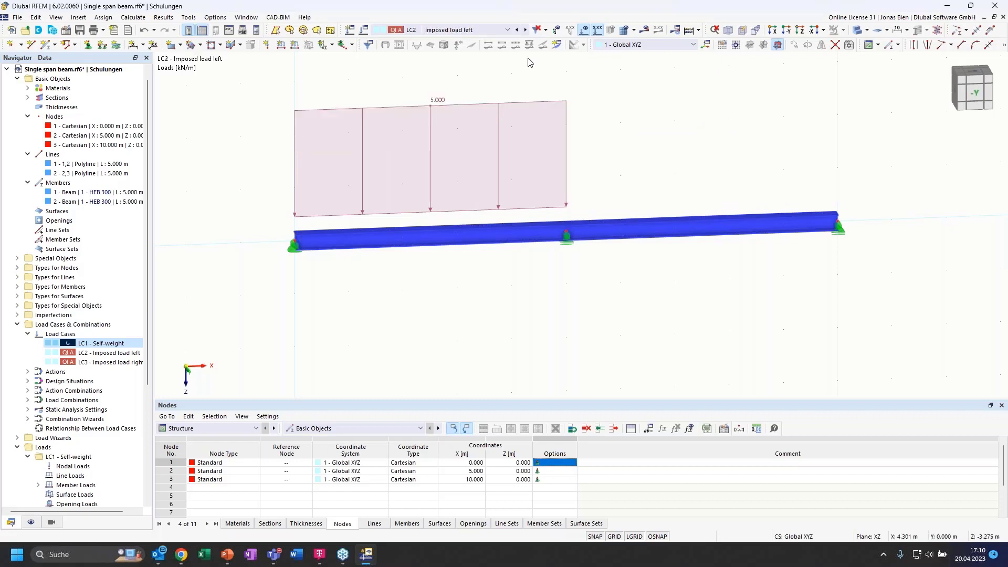
{"action": "left_click", "coordinate": [525, 30]}
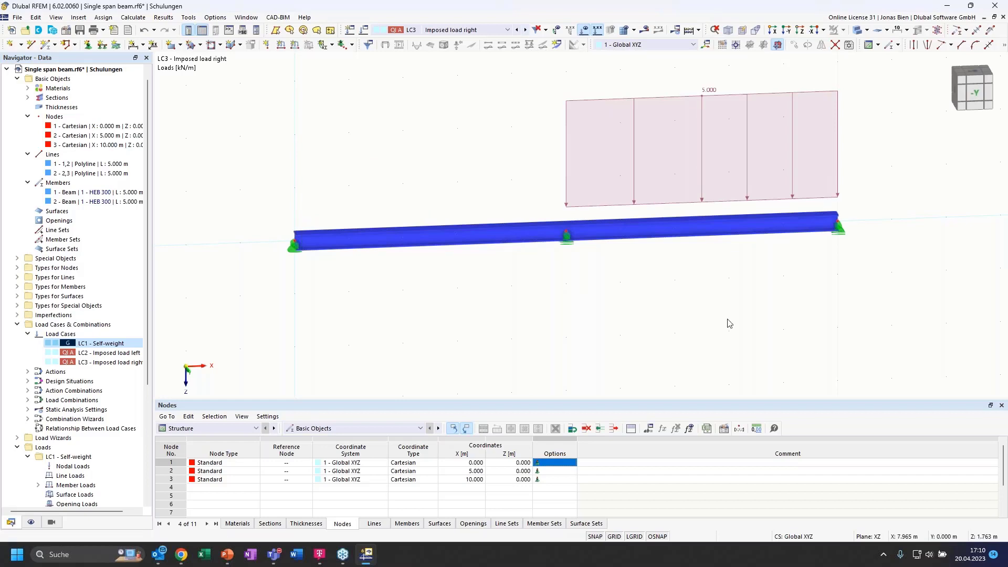
- Show the beam from the -Y direction and calculate all load cases and combinations
{"action": "left_click", "coordinate": [975, 93]}
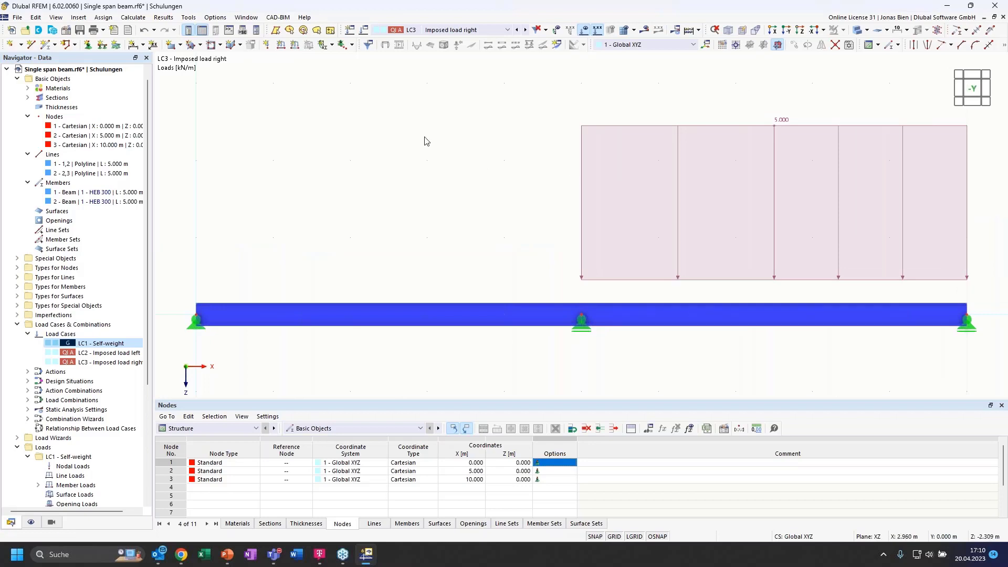
{"action": "left_click", "coordinate": [133, 17]}
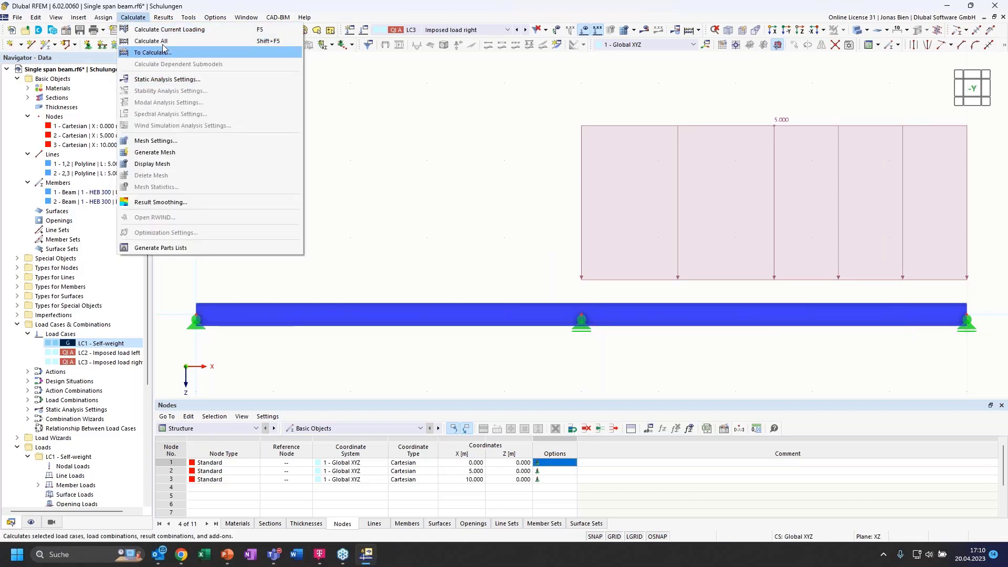
{"action": "left_click", "coordinate": [163, 42]}
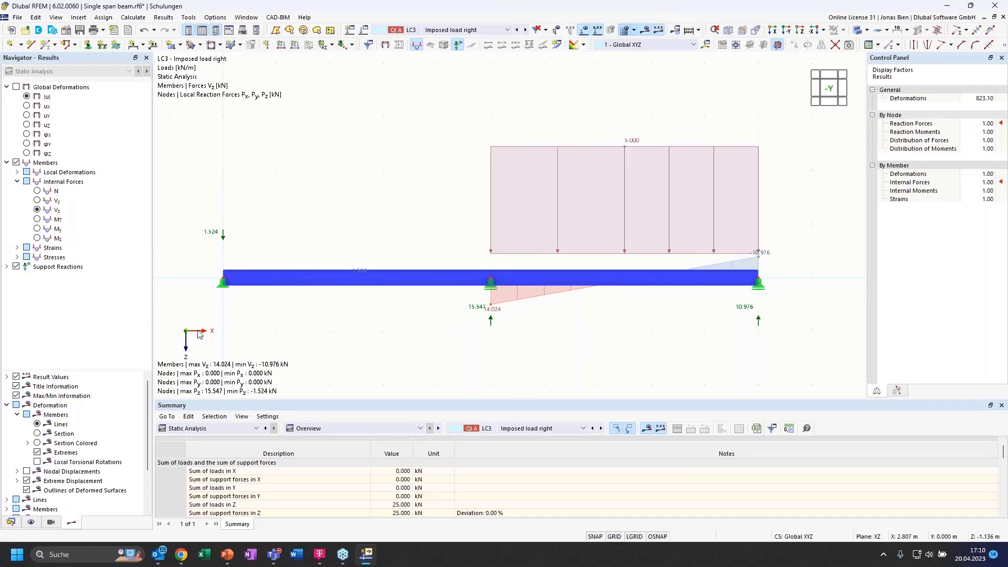
- Display the My bending moments for LC1 Self-weight with the members shown as simple lines
{"action": "left_click", "coordinate": [452, 31]}
{"action": "left_click", "coordinate": [456, 46]}
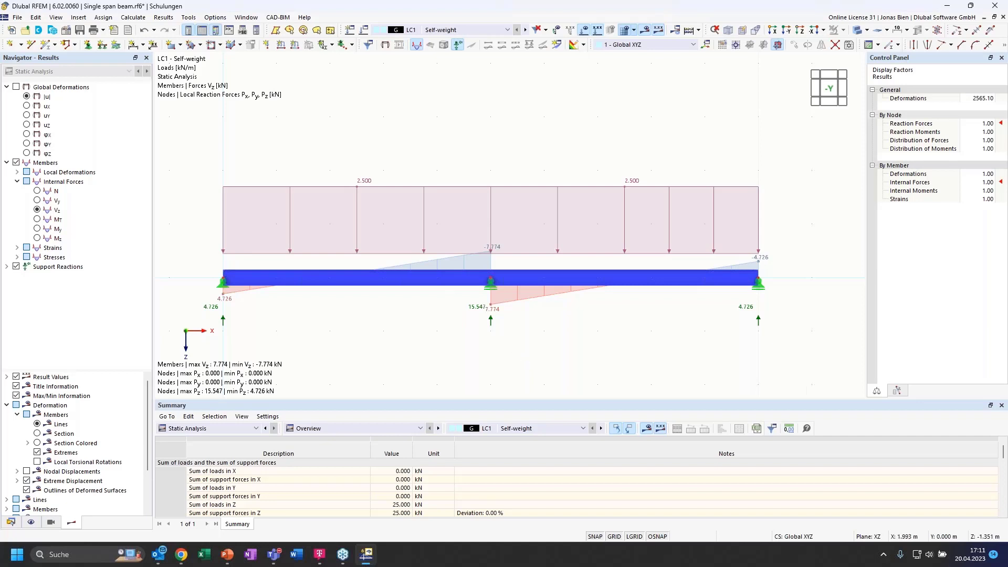
{"action": "left_click", "coordinate": [46, 231]}
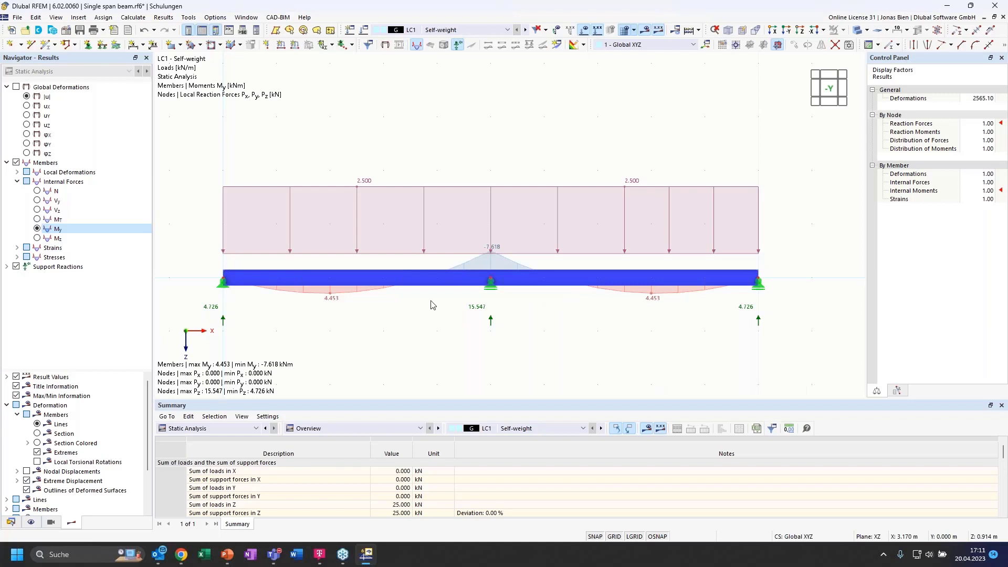
{"action": "left_click", "coordinate": [858, 31]}
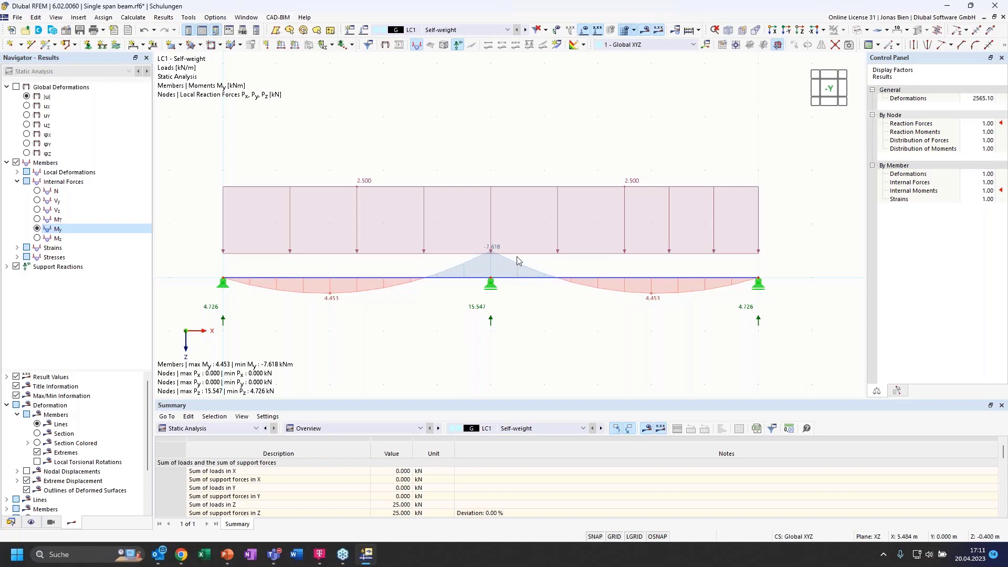
- Review the My moment diagrams for LC2 Imposed load left, LC3 Imposed load right and load combination CO1
{"action": "left_click", "coordinate": [526, 30]}
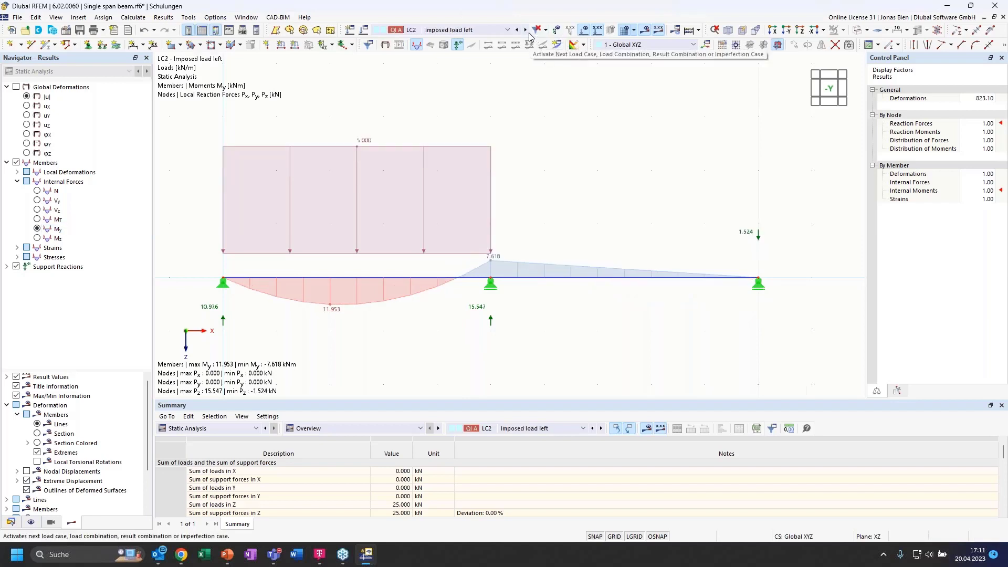
{"action": "left_click", "coordinate": [525, 30]}
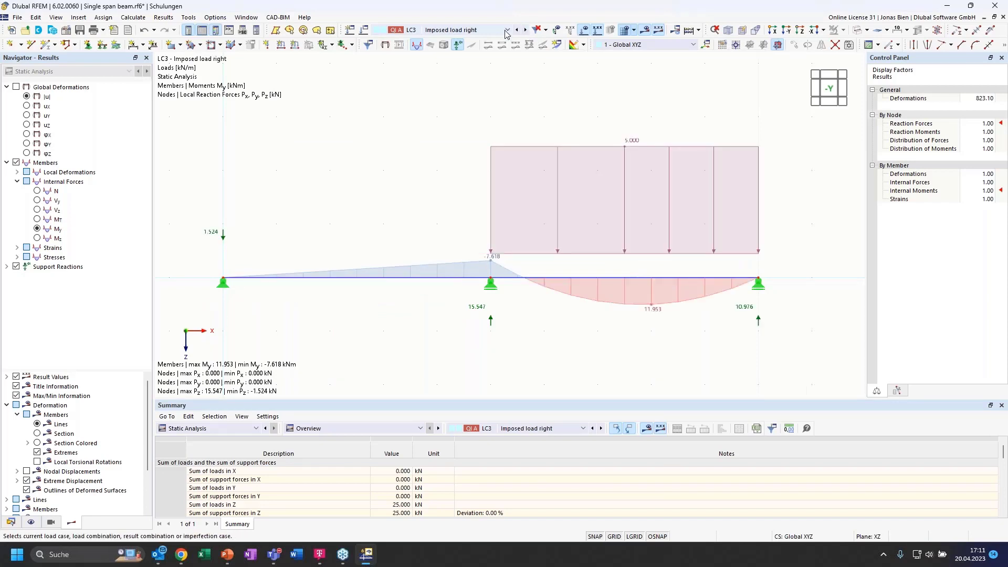
{"action": "left_click", "coordinate": [507, 30]}
{"action": "left_click", "coordinate": [475, 75]}
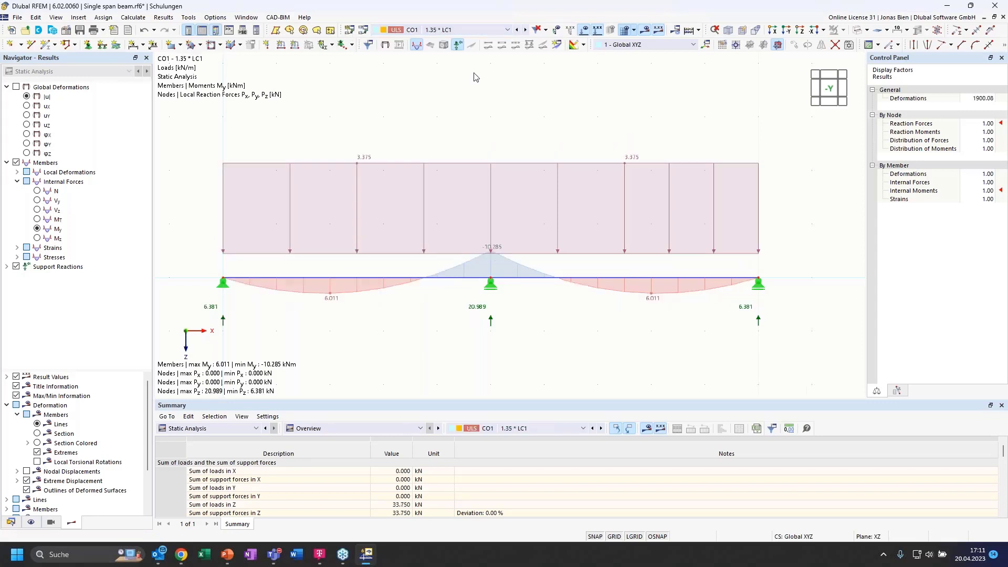
- Compare the My moment diagrams of load combinations CO2, CO3 and CO4 one after another
{"action": "left_click", "coordinate": [450, 30]}
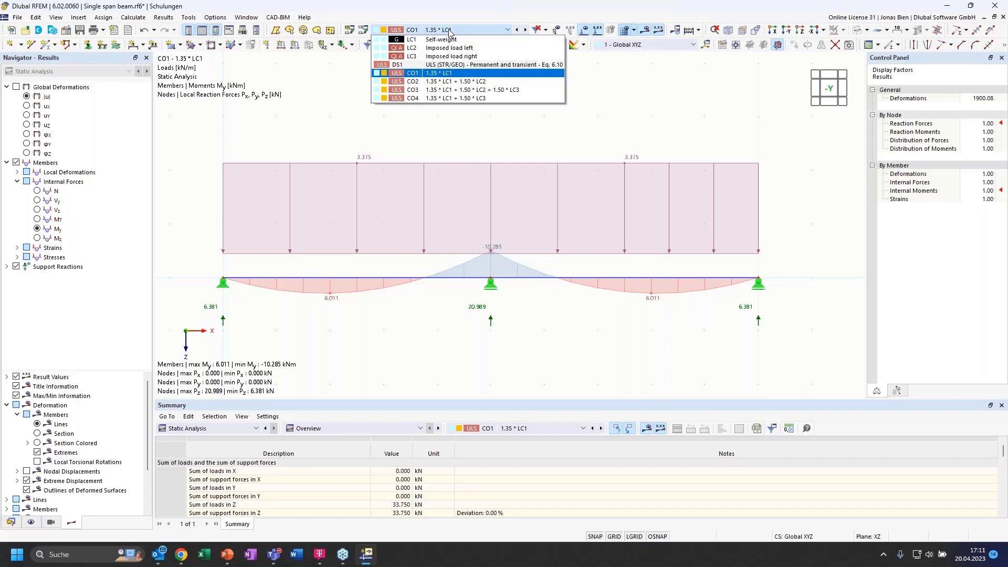
{"action": "left_click", "coordinate": [449, 30]}
{"action": "left_click", "coordinate": [449, 30]}
{"action": "left_click", "coordinate": [458, 84]}
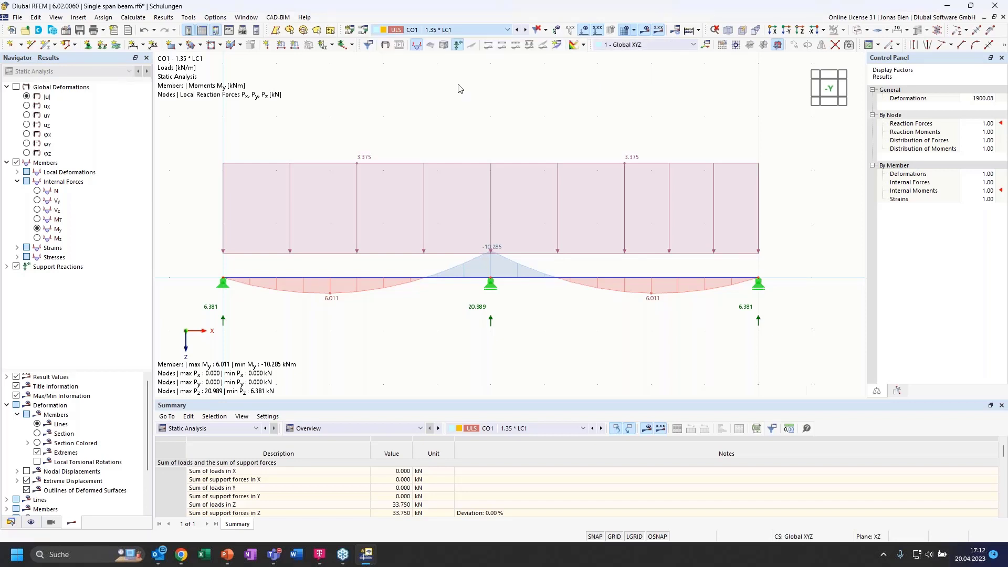
{"action": "left_click", "coordinate": [456, 30]}
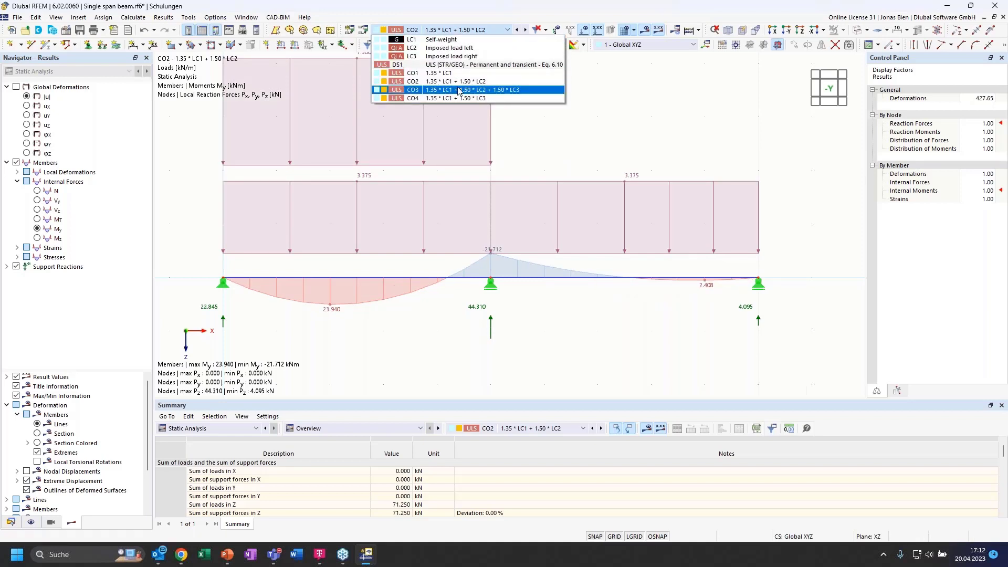
{"action": "left_click", "coordinate": [458, 90]}
{"action": "left_click", "coordinate": [462, 31]}
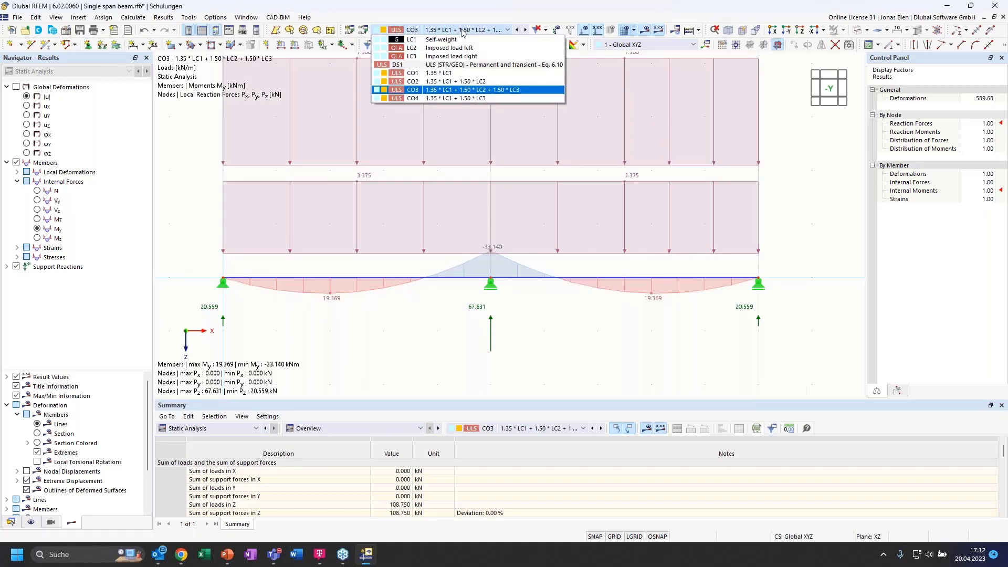
{"action": "left_click", "coordinate": [459, 99]}
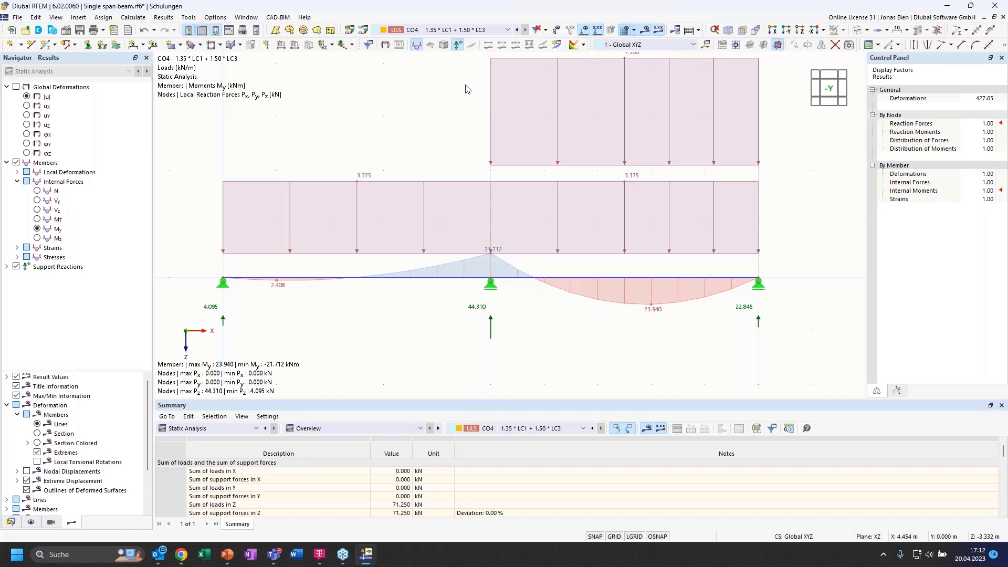
- Activate the ULS design situation DS1 and display the members' local deformation uz as an envelope
{"action": "left_click", "coordinate": [490, 31]}
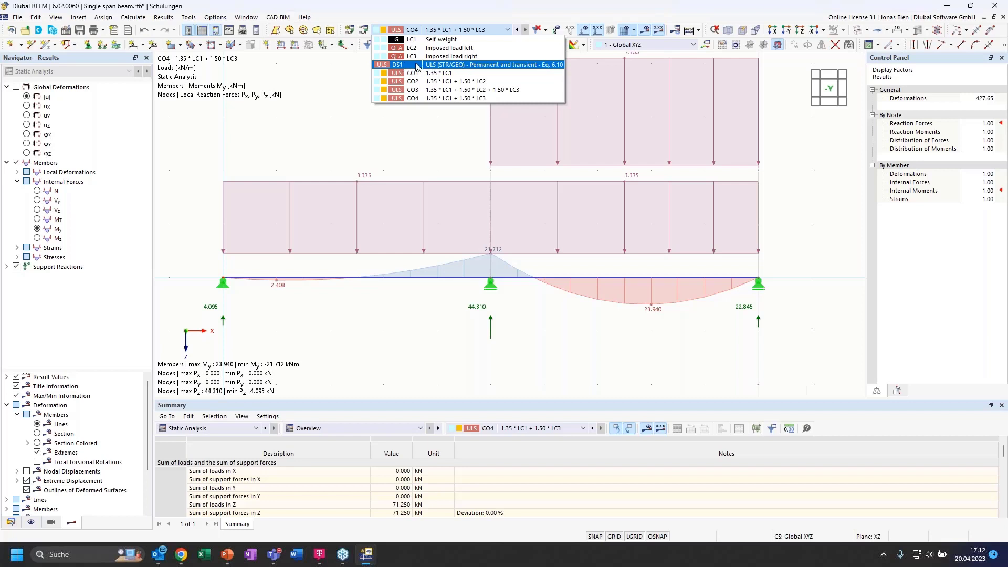
{"action": "left_click", "coordinate": [450, 68]}
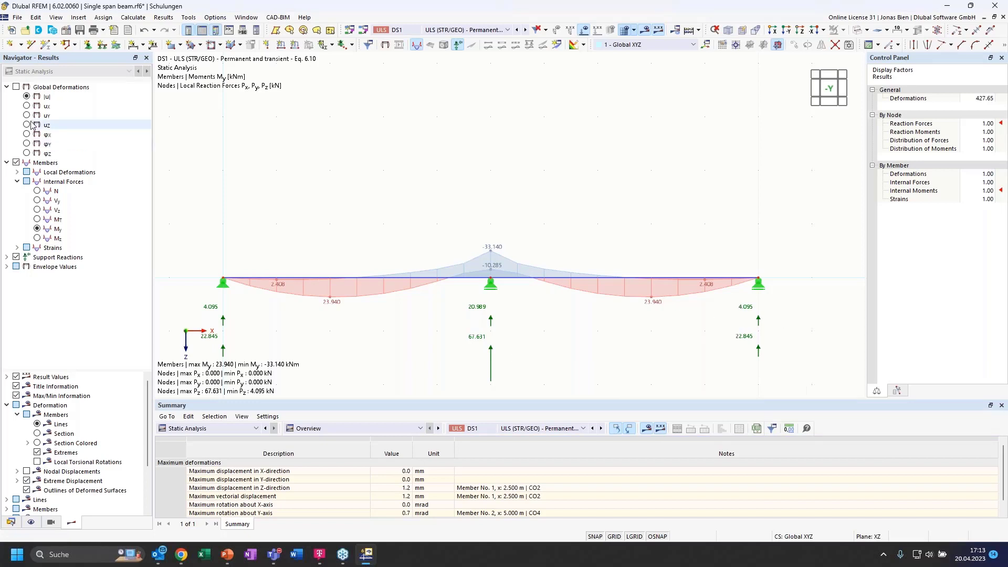
{"action": "left_click", "coordinate": [17, 171]}
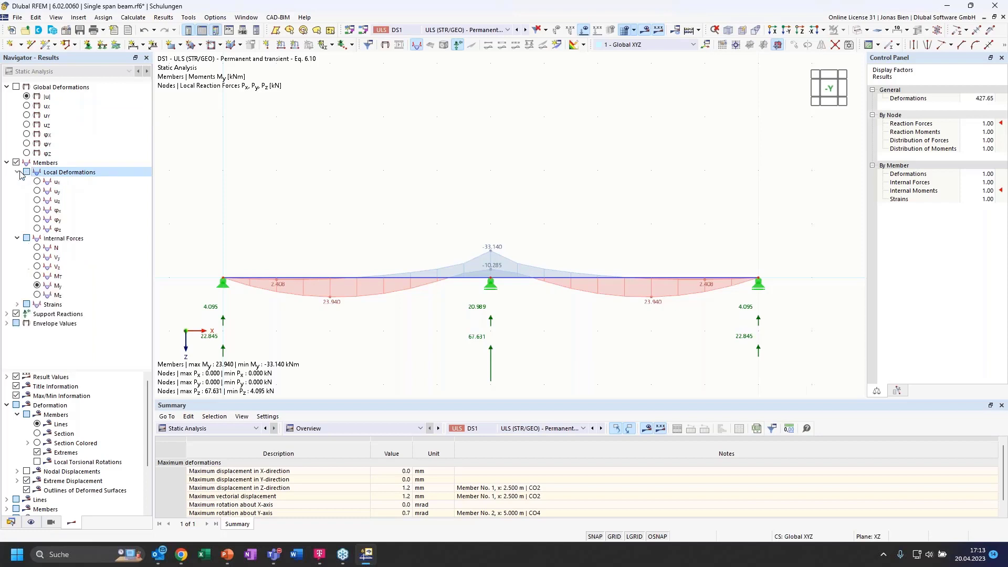
{"action": "left_click", "coordinate": [37, 201]}
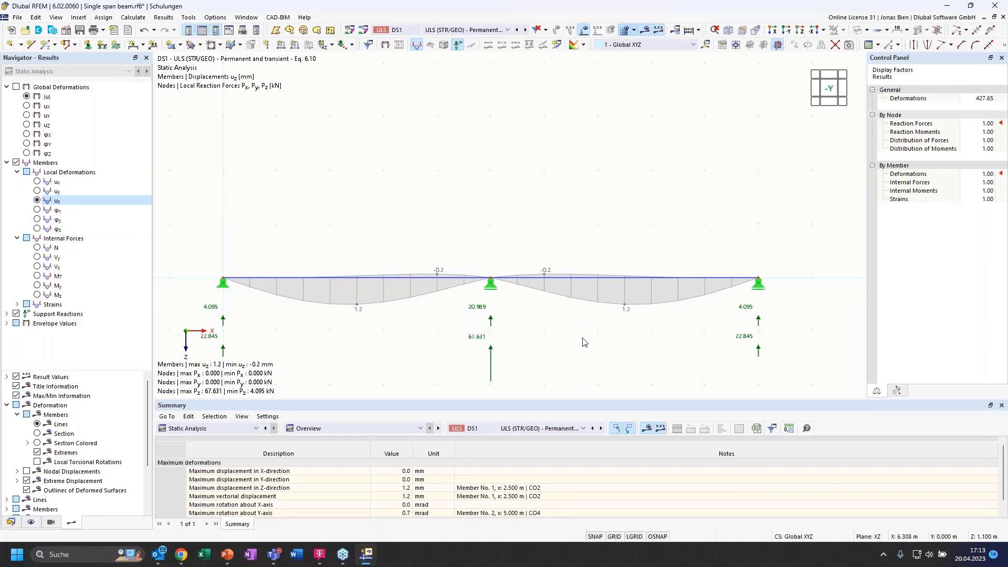
{"action": "left_click", "coordinate": [234, 432]}
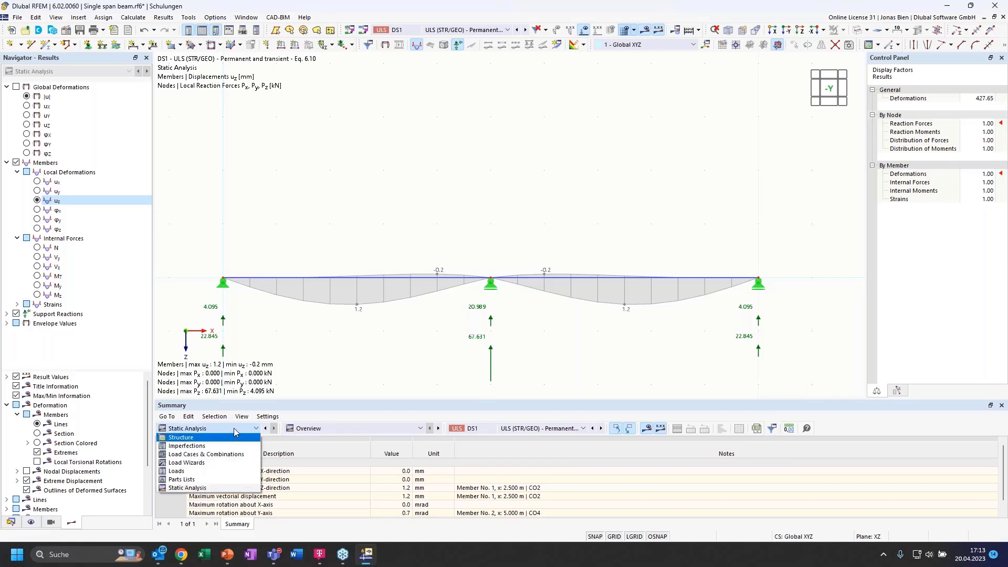
{"action": "left_click", "coordinate": [236, 429]}
{"action": "left_click", "coordinate": [326, 430]}
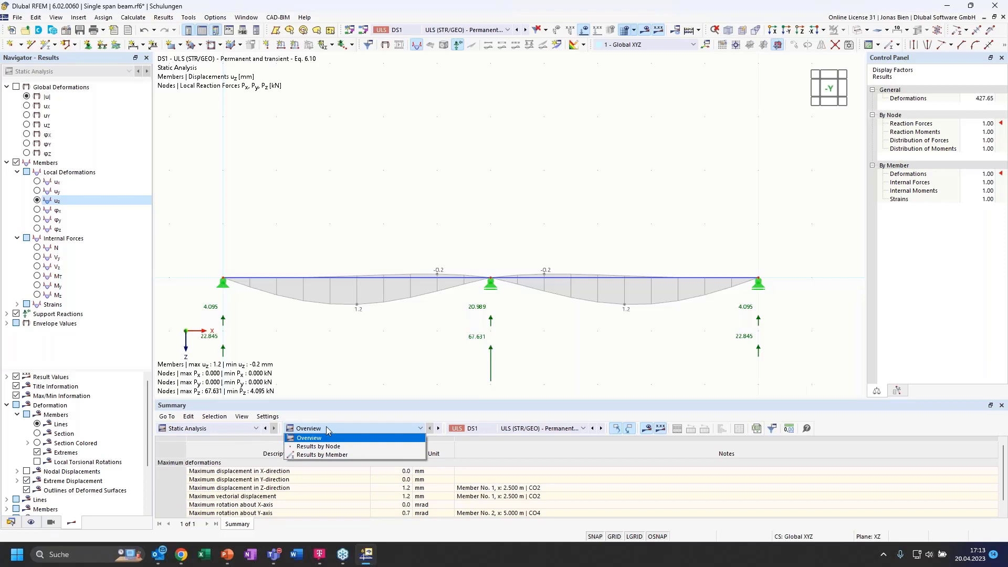
{"action": "left_click", "coordinate": [327, 429]}
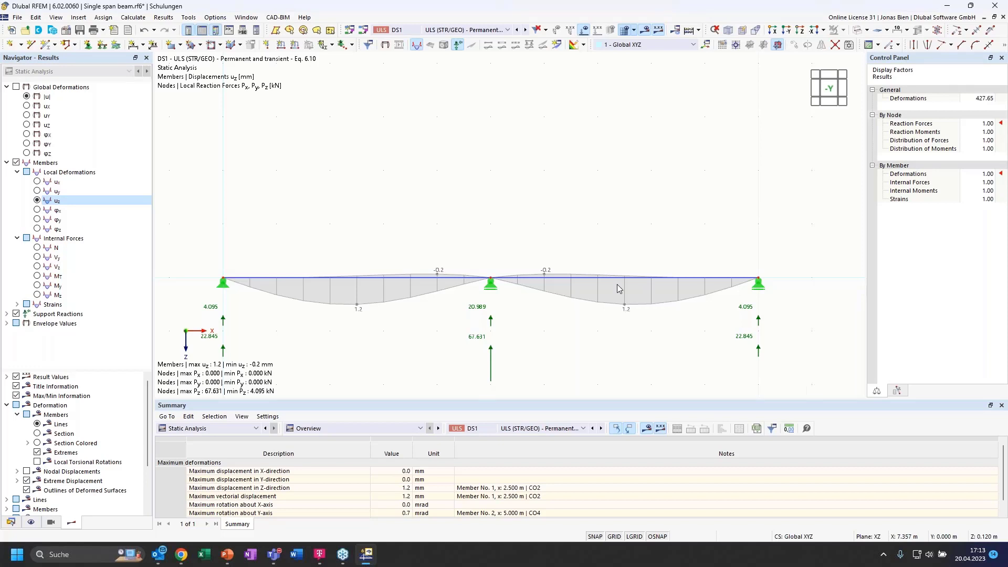
{"action": "left_click", "coordinate": [465, 30]}
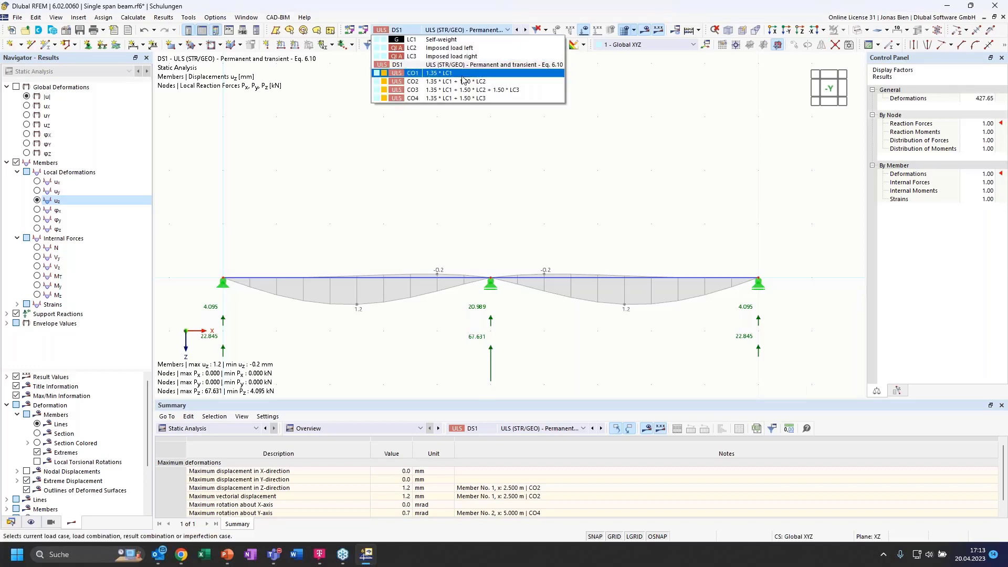
{"action": "left_click", "coordinate": [459, 69]}
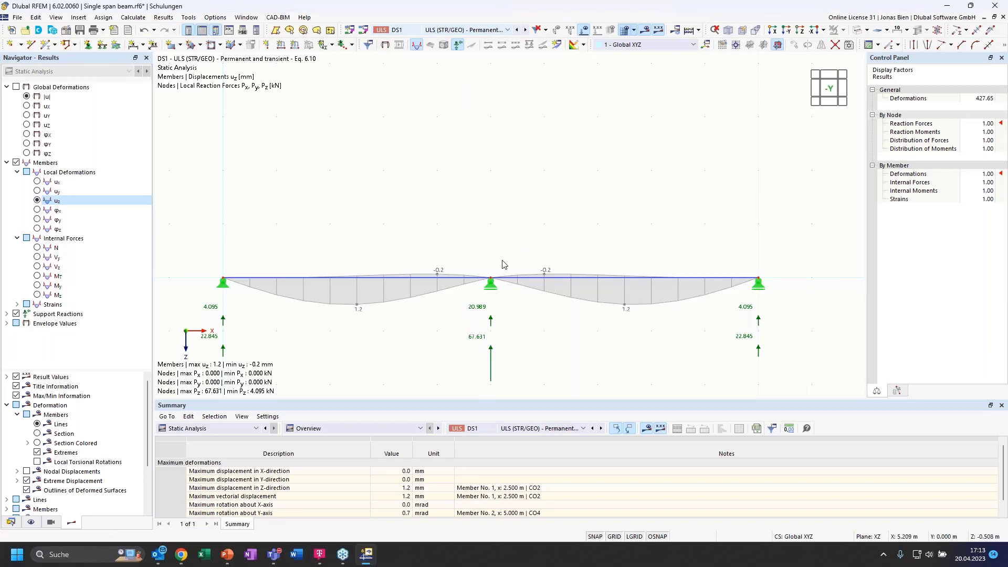
- Display the My moment envelope for DS1 and list the static analysis results by member in an enlarged table
{"action": "left_click", "coordinate": [38, 286]}
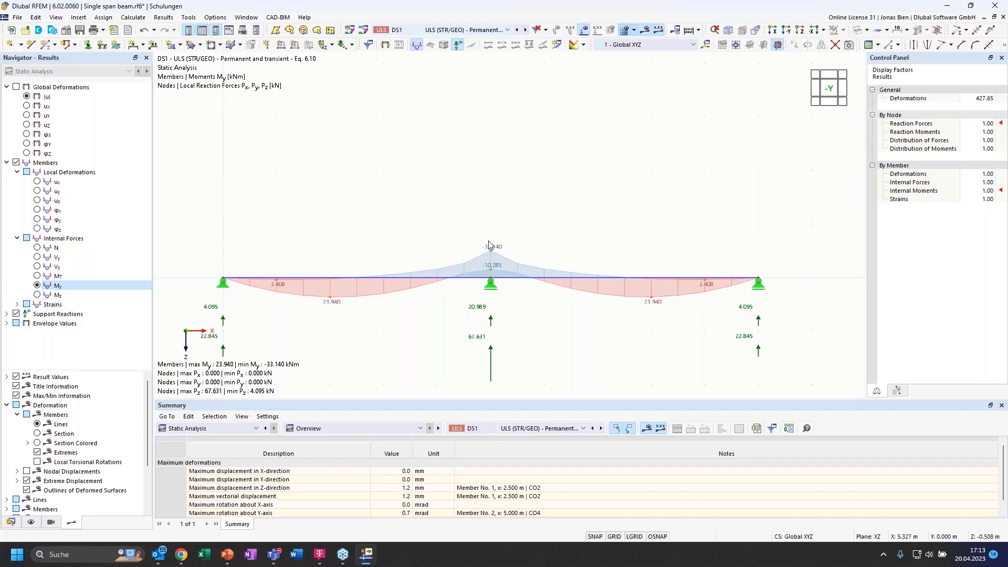
{"action": "left_click", "coordinate": [379, 428]}
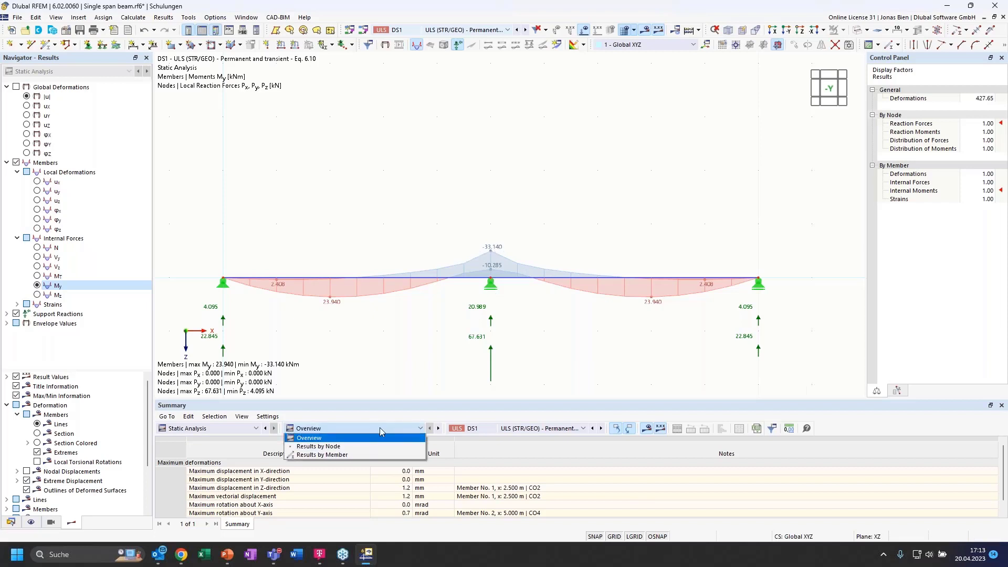
{"action": "left_click", "coordinate": [345, 455]}
{"action": "left_click_drag", "start_coordinate": [442, 403], "coordinate": [436, 331]}
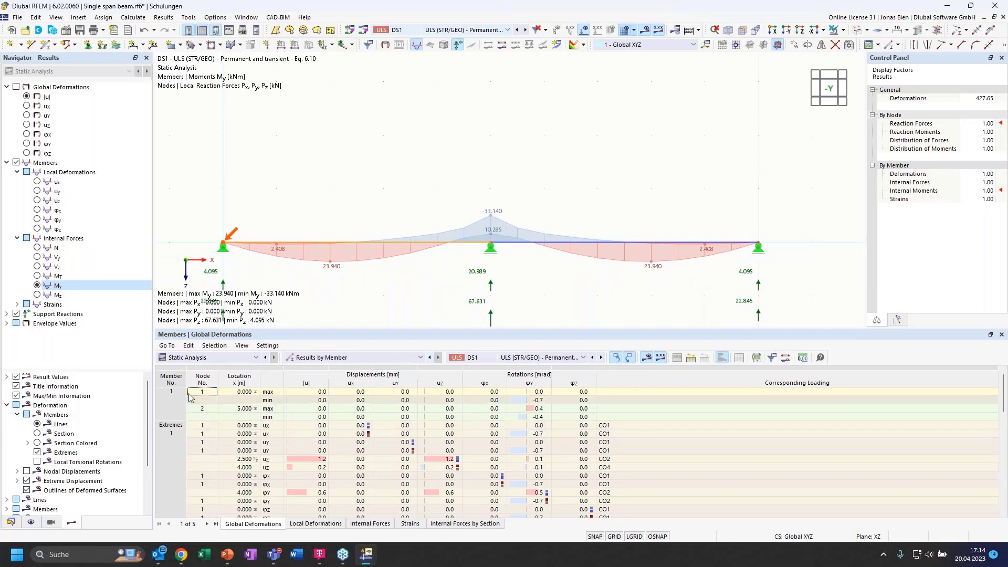
- Inspect the global deformation extremes of member 1 and their corresponding load combinations in the results table
{"action": "left_click", "coordinate": [178, 418]}
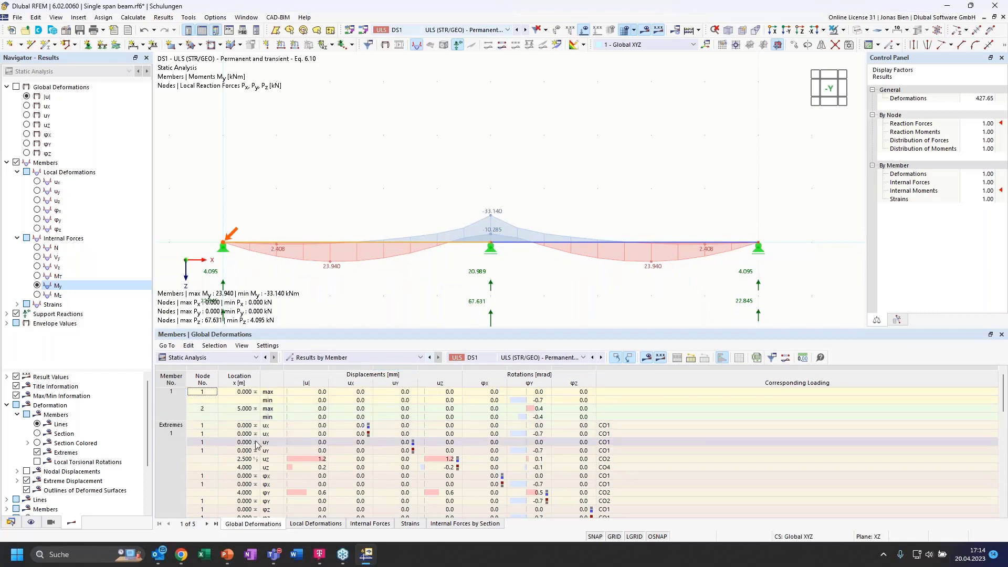
{"action": "left_click", "coordinate": [246, 436]}
{"action": "scroll", "coordinate": [245, 437], "scroll_direction": "down", "scroll_amount": 1}
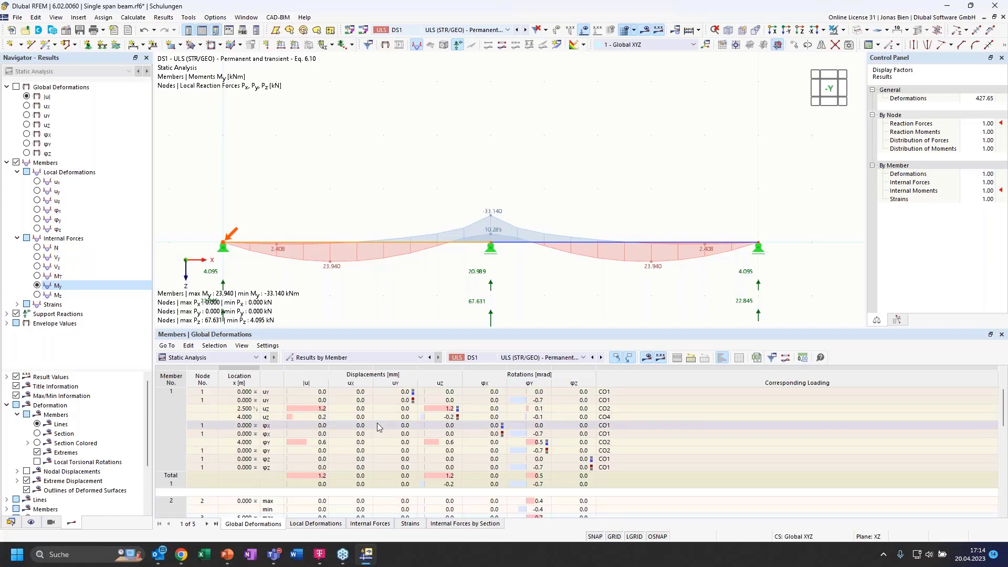
{"action": "scroll", "coordinate": [377, 422], "scroll_direction": "up", "scroll_amount": 1}
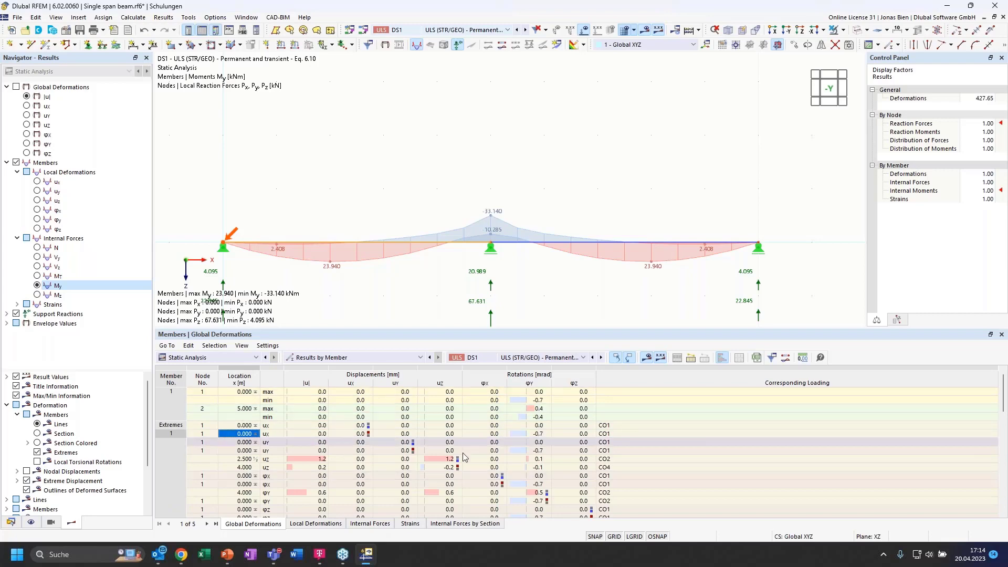
- Show the members' internal forces for DS1 in the table and find the Extremes section of member 1
{"action": "left_click", "coordinate": [360, 525]}
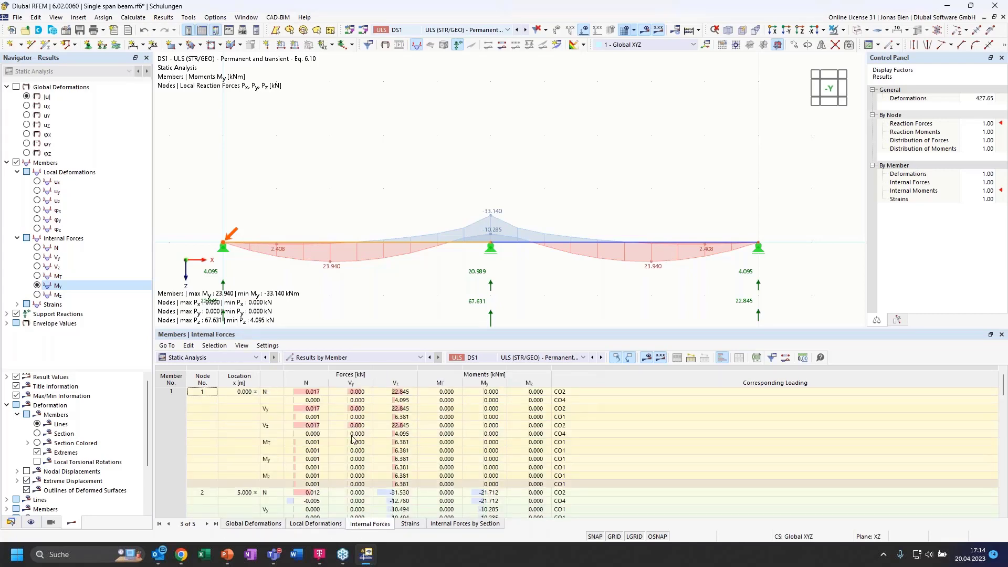
{"action": "scroll", "coordinate": [349, 430], "scroll_direction": "down", "scroll_amount": 2}
{"action": "scroll", "coordinate": [349, 429], "scroll_direction": "down", "scroll_amount": 4}
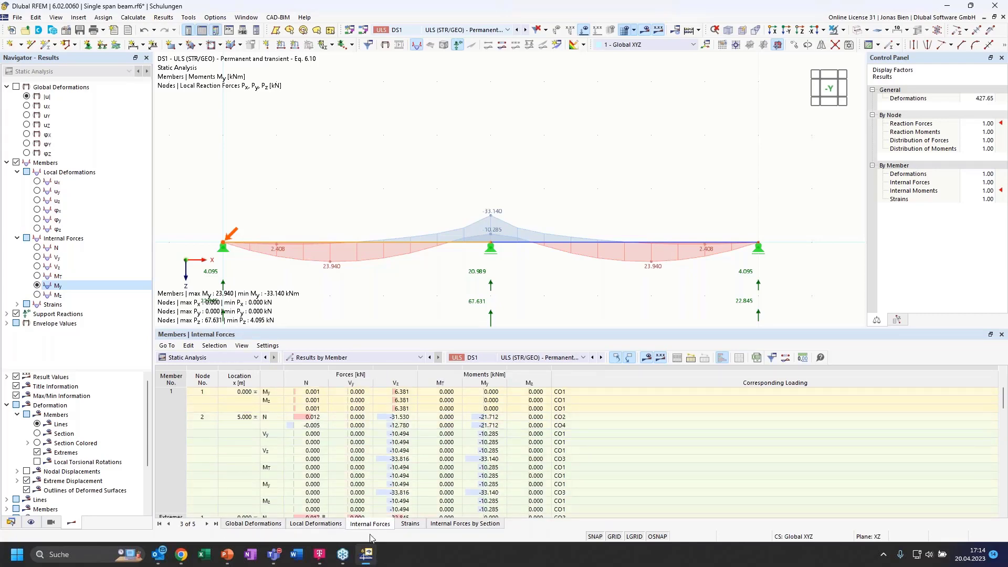
{"action": "scroll", "coordinate": [361, 474], "scroll_direction": "down", "scroll_amount": 1}
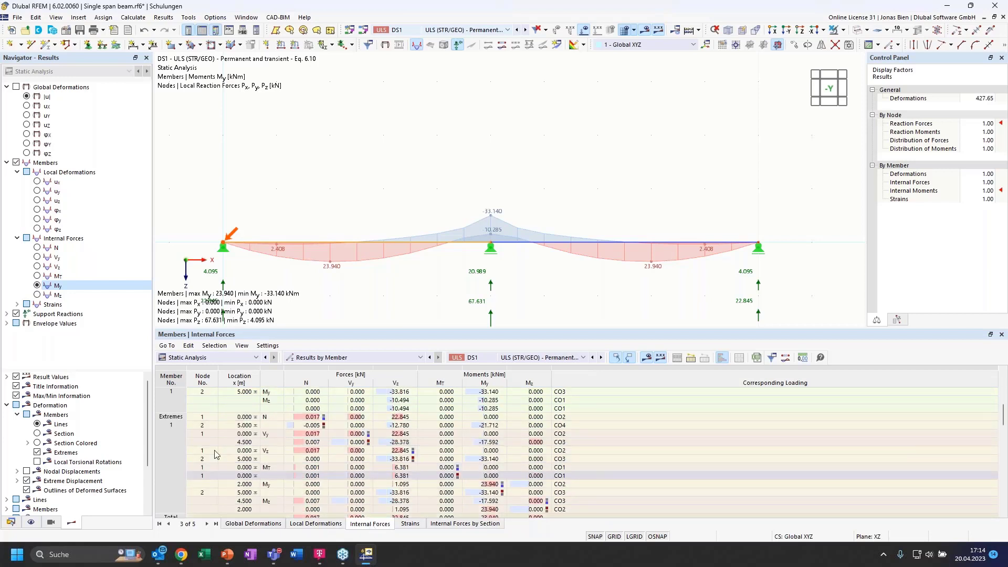
{"action": "scroll", "coordinate": [379, 466], "scroll_direction": "down", "scroll_amount": 1}
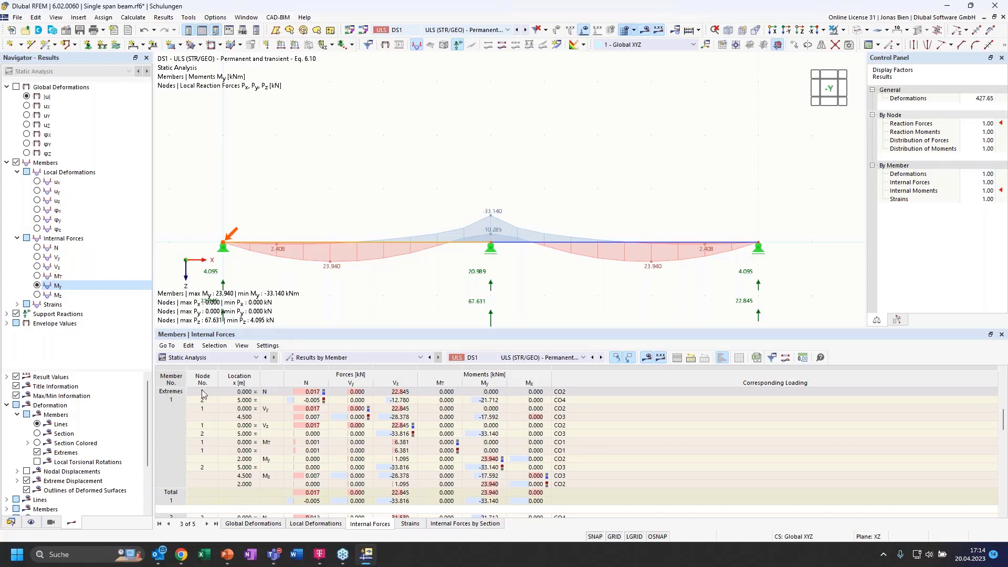
- Examine the extreme N and My rows of member 1 for their value, location on the beam and governing load combination
{"action": "left_click", "coordinate": [167, 395]}
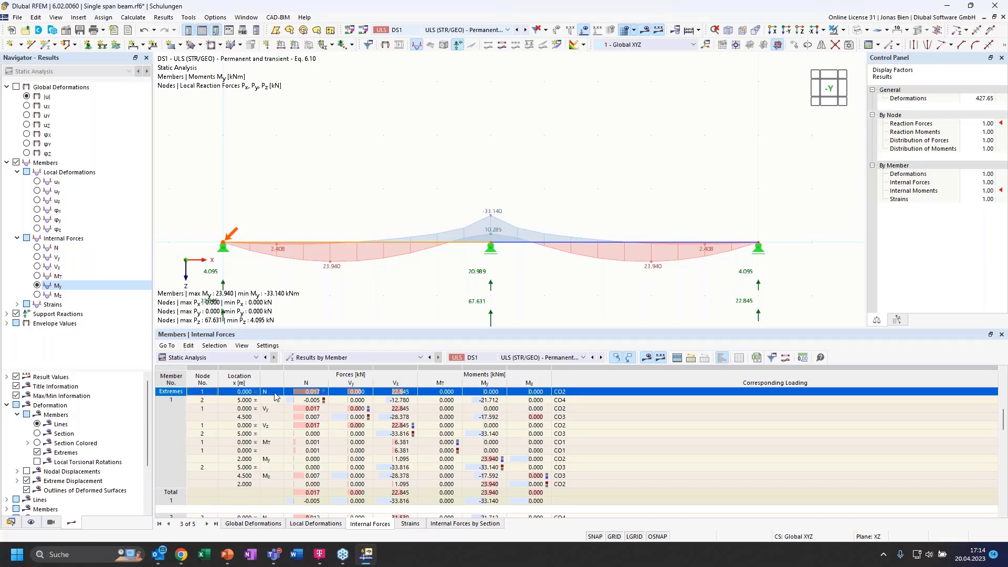
{"action": "left_click", "coordinate": [319, 394]}
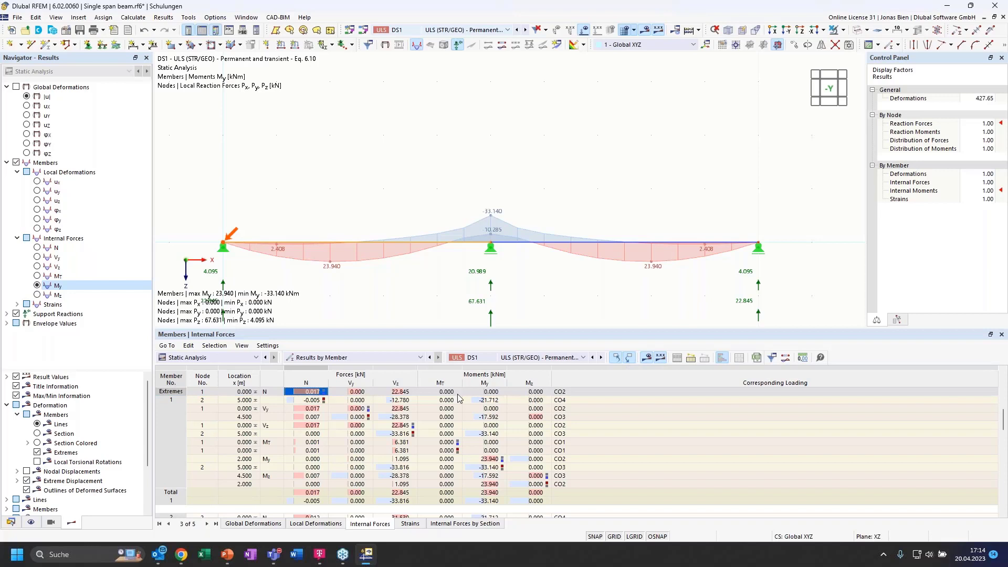
{"action": "left_click", "coordinate": [215, 400]}
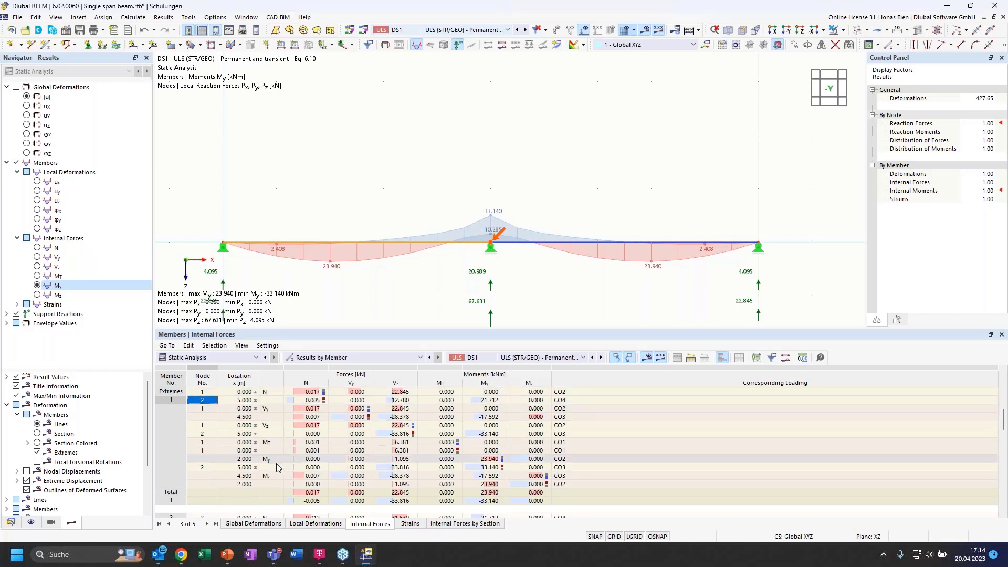
{"action": "left_click", "coordinate": [207, 461]}
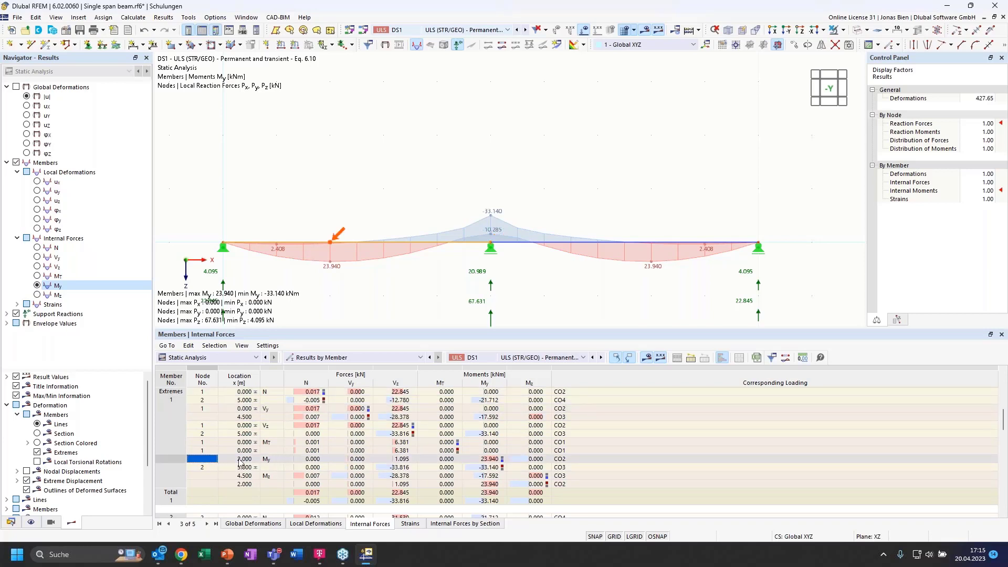
{"action": "left_click", "coordinate": [485, 460]}
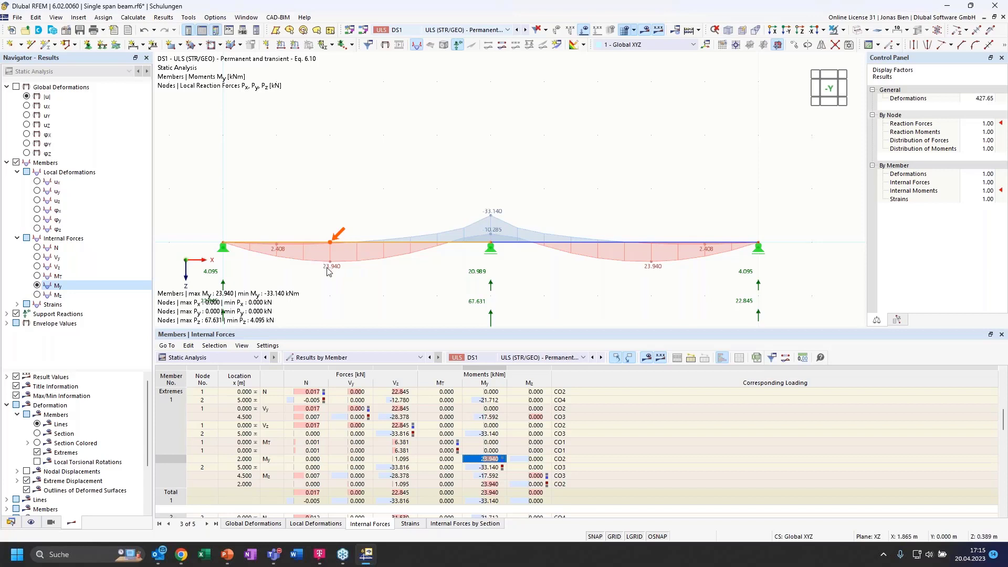
{"action": "left_click", "coordinate": [571, 459]}
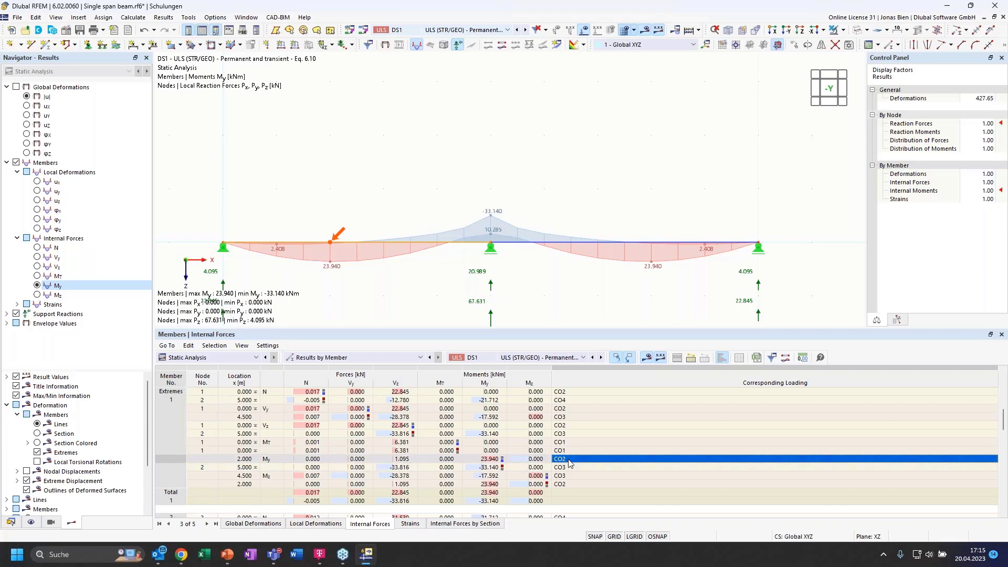
{"action": "left_click", "coordinate": [490, 461]}
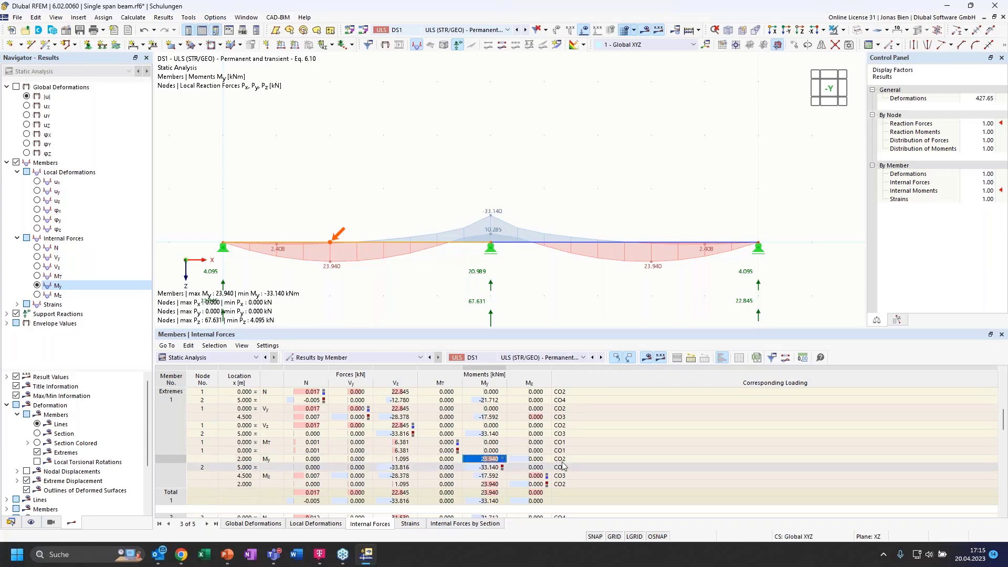
{"action": "left_click", "coordinate": [561, 459]}
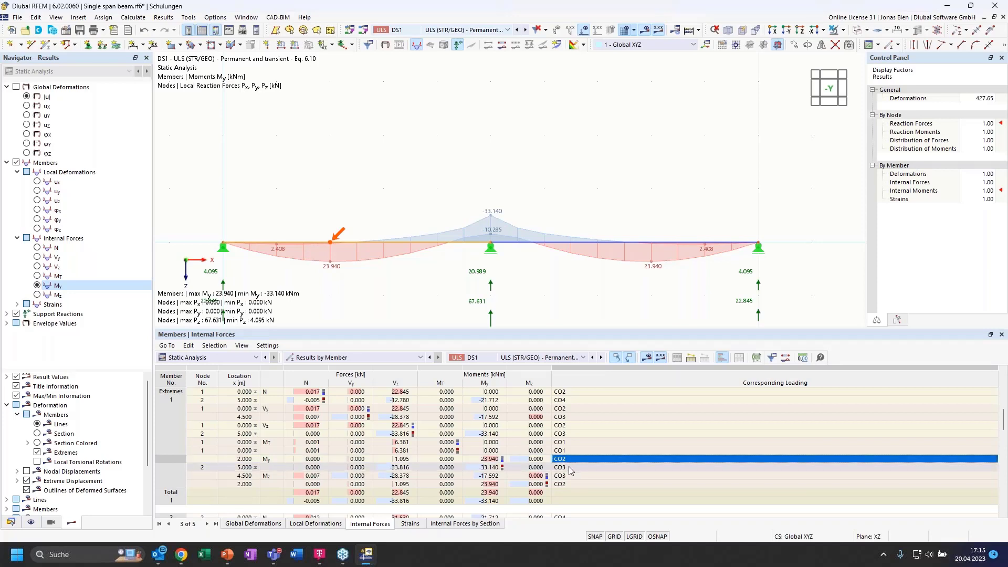
- Check the governing load combination of member 1's minimum My and look up its definition among the load combinations
{"action": "left_click", "coordinate": [488, 468]}
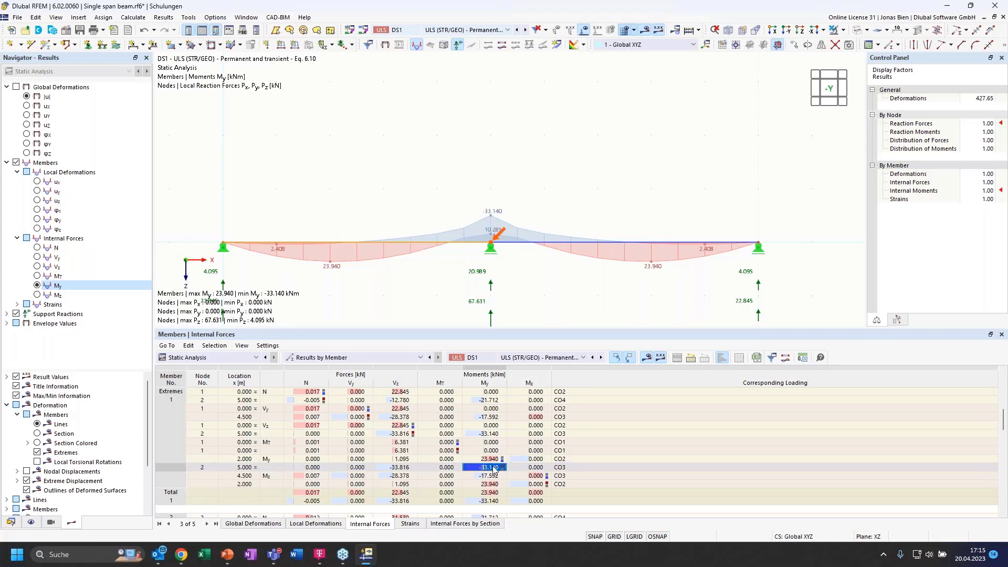
{"action": "left_click", "coordinate": [584, 466]}
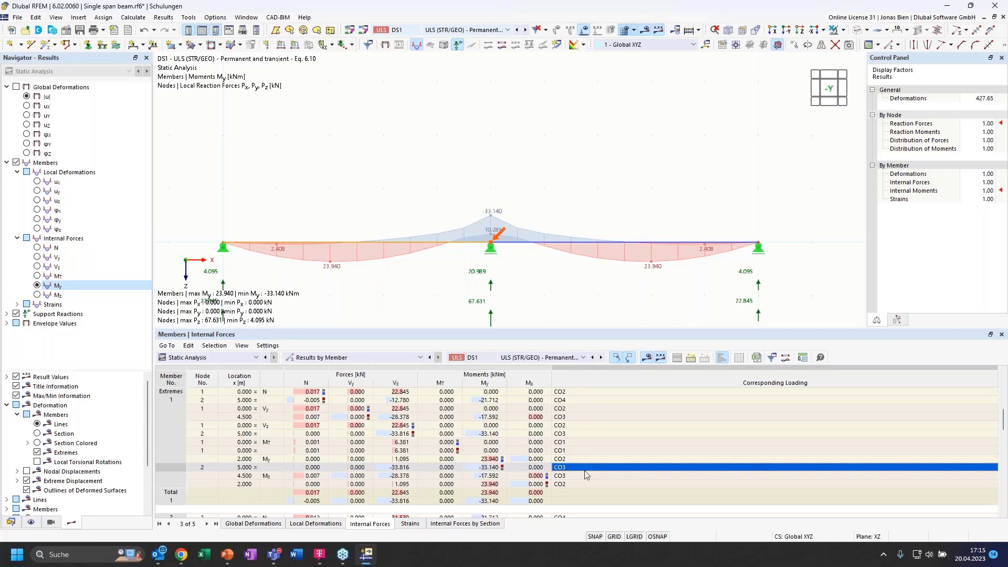
{"action": "left_click", "coordinate": [465, 31]}
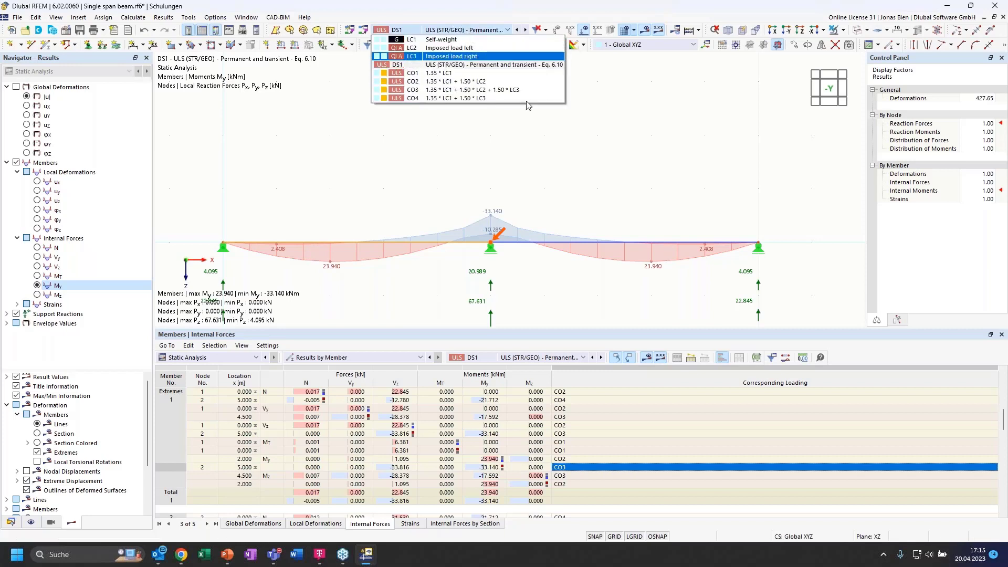
{"action": "left_click", "coordinate": [609, 177]}
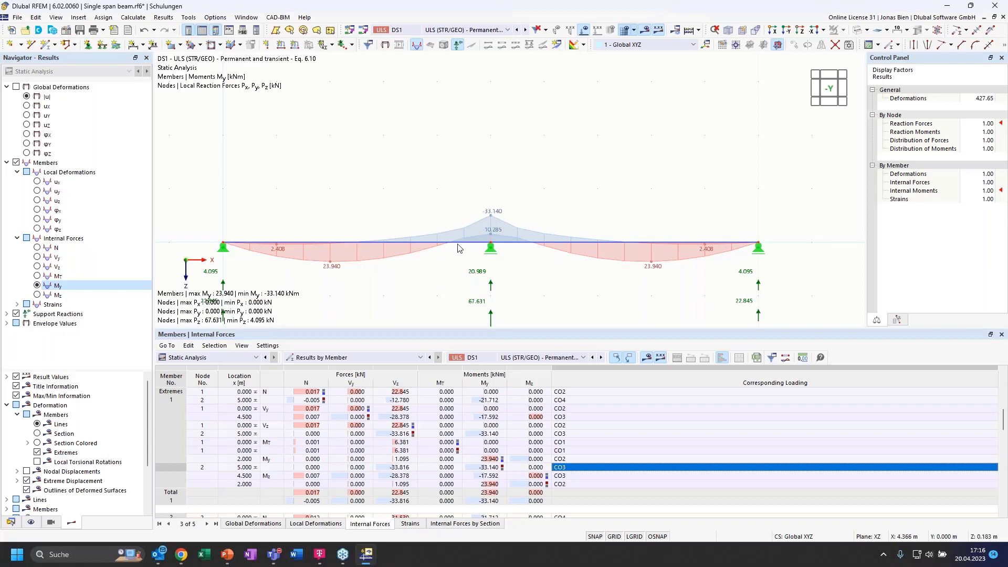
- Display the two-span beam as a solid model instead of a wireframe
{"action": "left_click", "coordinate": [10, 523]}
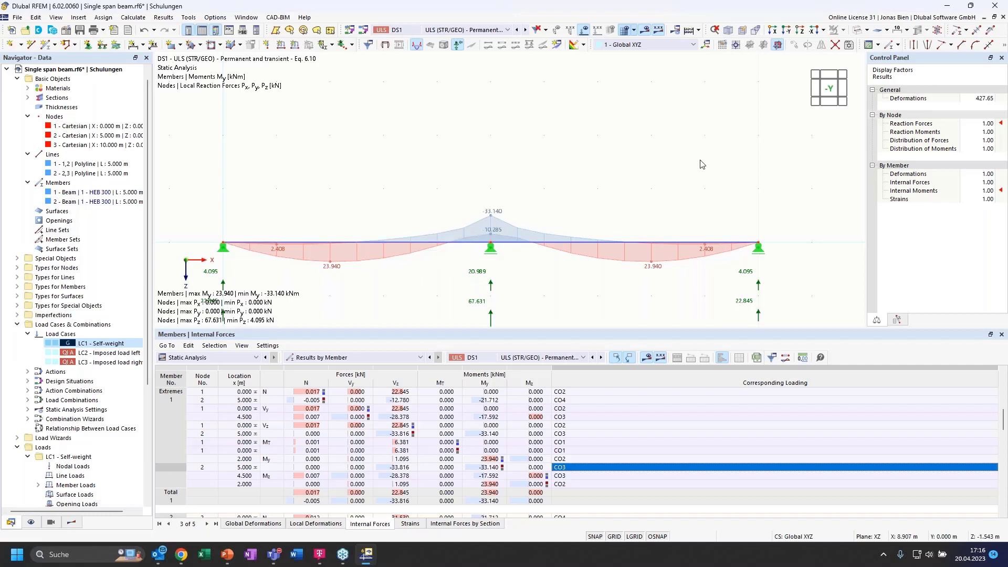
{"action": "left_click", "coordinate": [866, 30]}
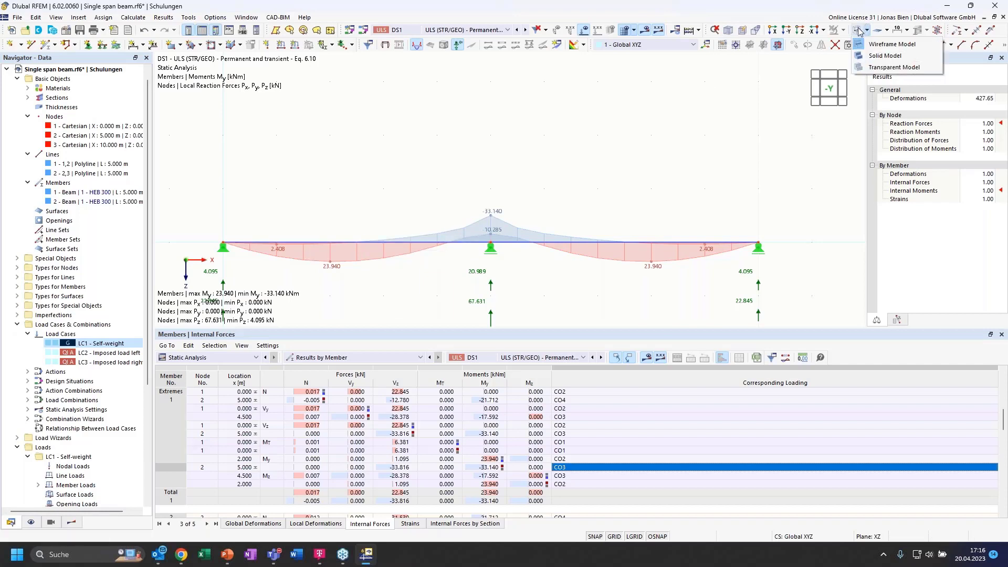
{"action": "left_click", "coordinate": [889, 57]}
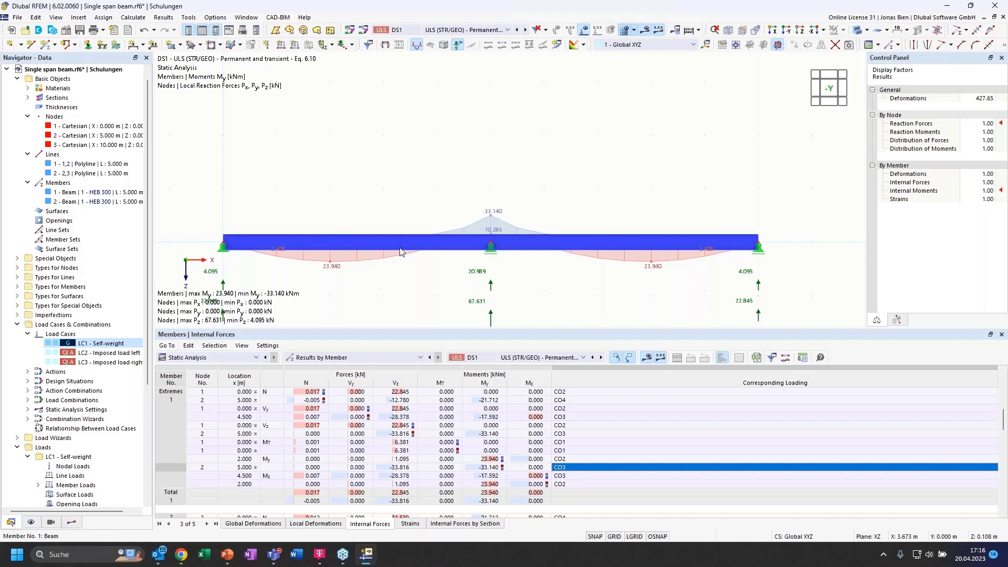
{"action": "middle_click_drag", "start_coordinate": [444, 194], "coordinate": [468, 245], "text": "ctrl"}
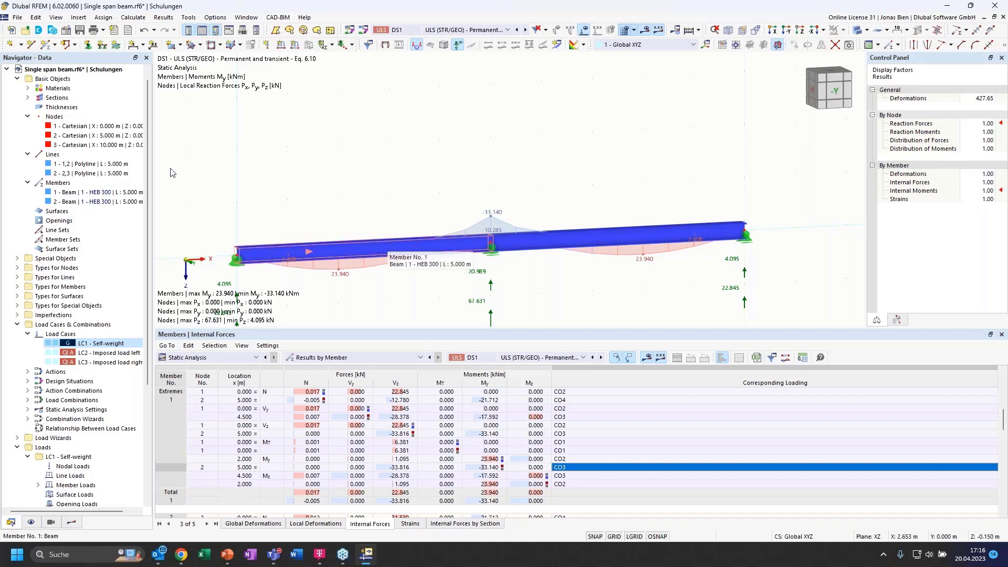
- Deactivate the shear stiffness of the HEB 300 section and accept the section changes
{"action": "left_click", "coordinate": [29, 98]}
{"action": "left_click", "coordinate": [65, 108]}
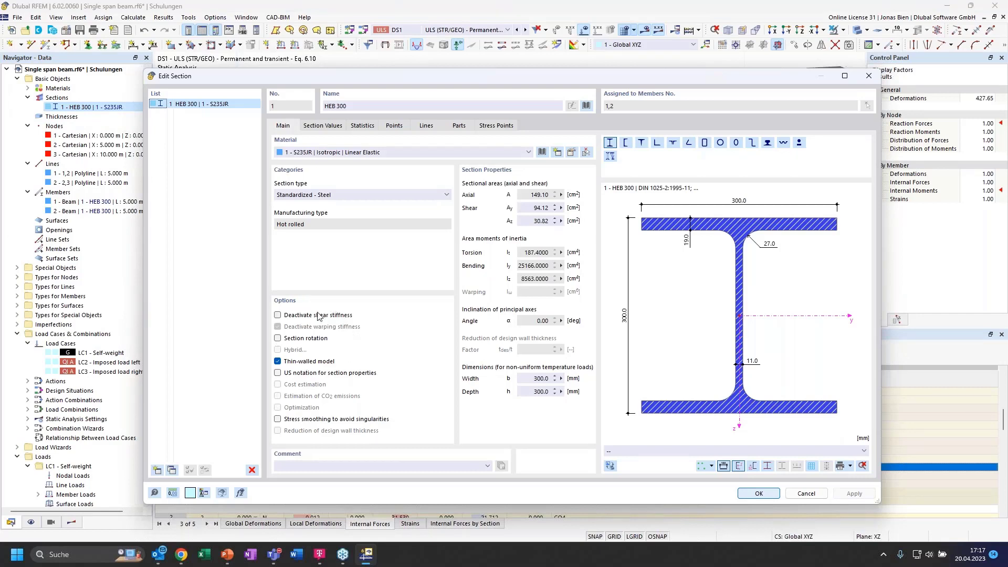
{"action": "left_click", "coordinate": [278, 316]}
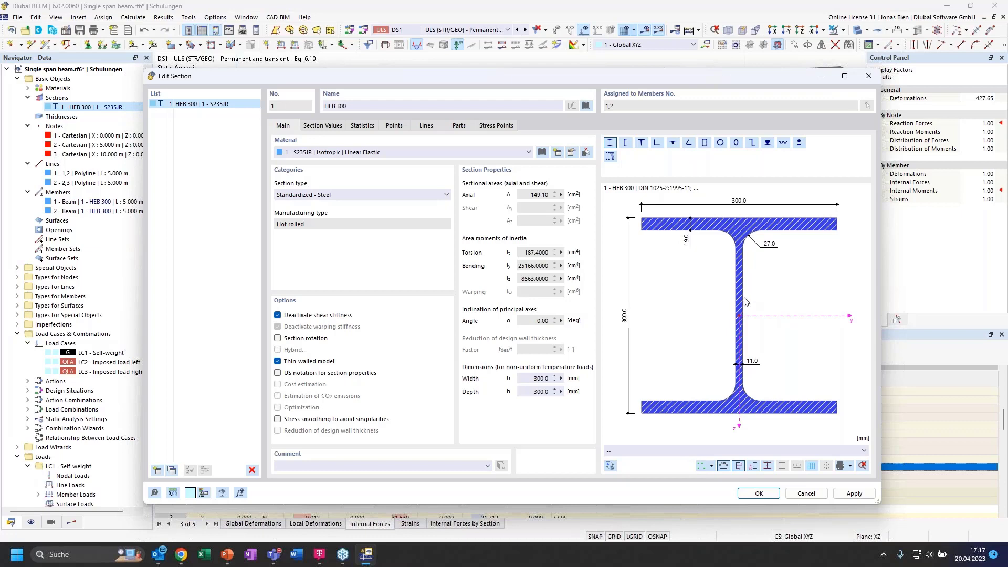
{"action": "left_click", "coordinate": [277, 314]}
{"action": "left_click", "coordinate": [759, 493]}
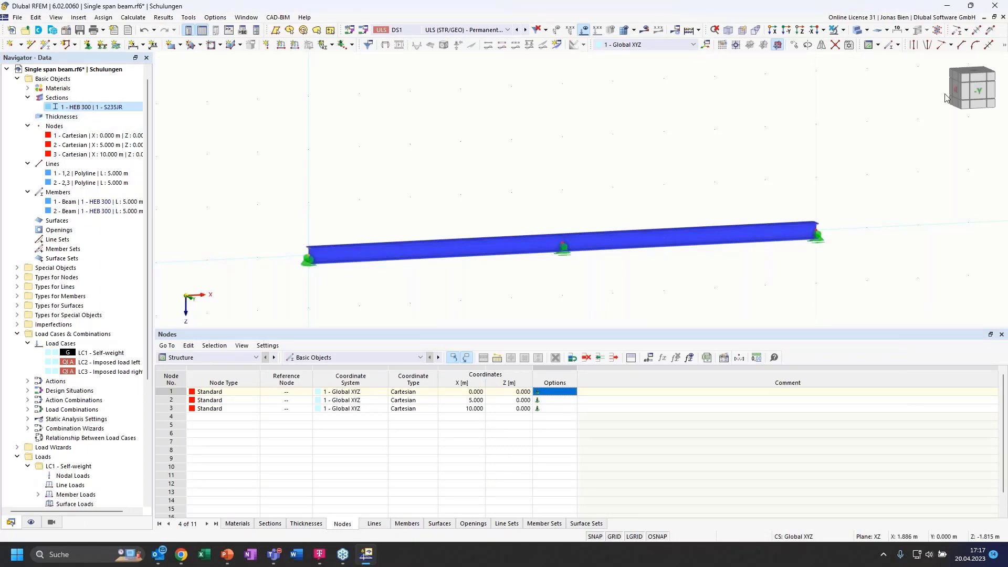
- Reactivate the shear stiffness of the HEB 300 section
{"action": "double_click", "coordinate": [87, 107]}
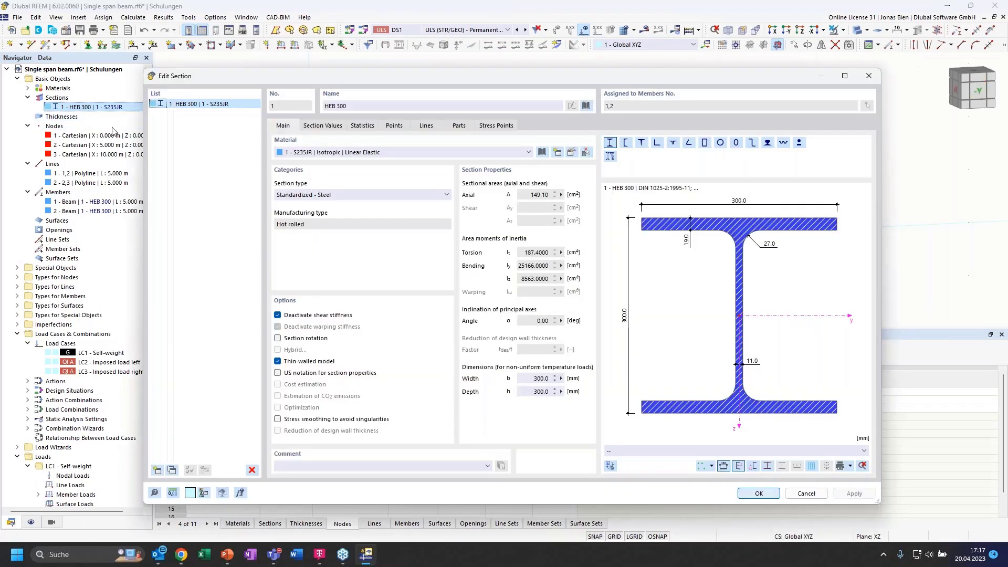
{"action": "left_click", "coordinate": [277, 316]}
{"action": "left_click", "coordinate": [758, 491]}
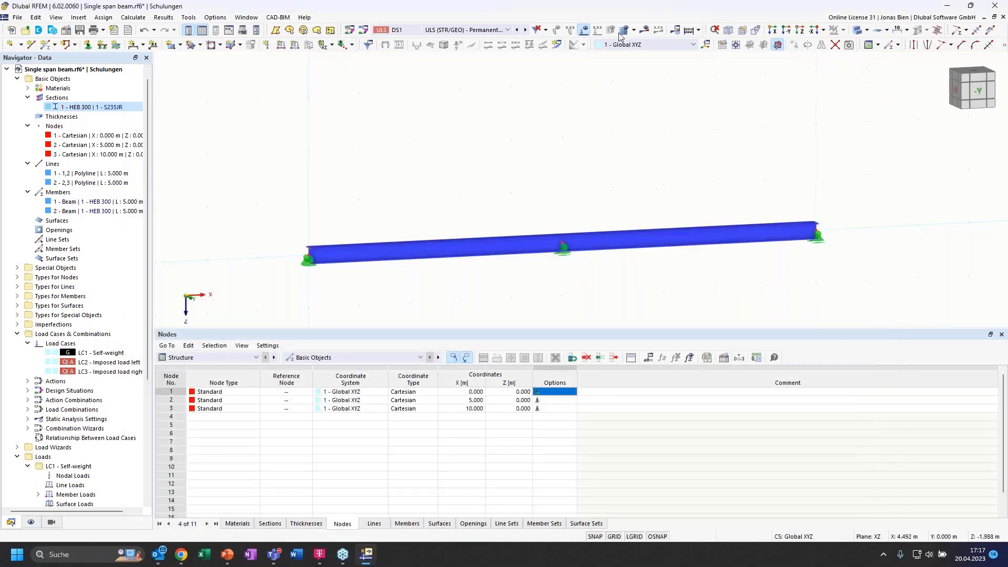
- Recalculate design situation DS1 and display the global displacements uZ of the beam
{"action": "left_click", "coordinate": [506, 30]}
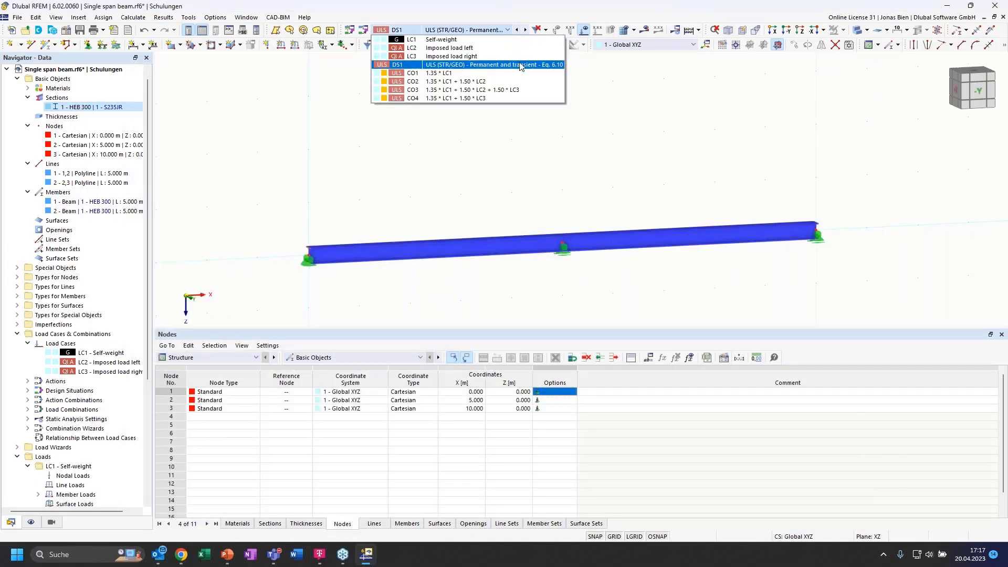
{"action": "left_click", "coordinate": [502, 64]}
{"action": "left_click", "coordinate": [649, 35]}
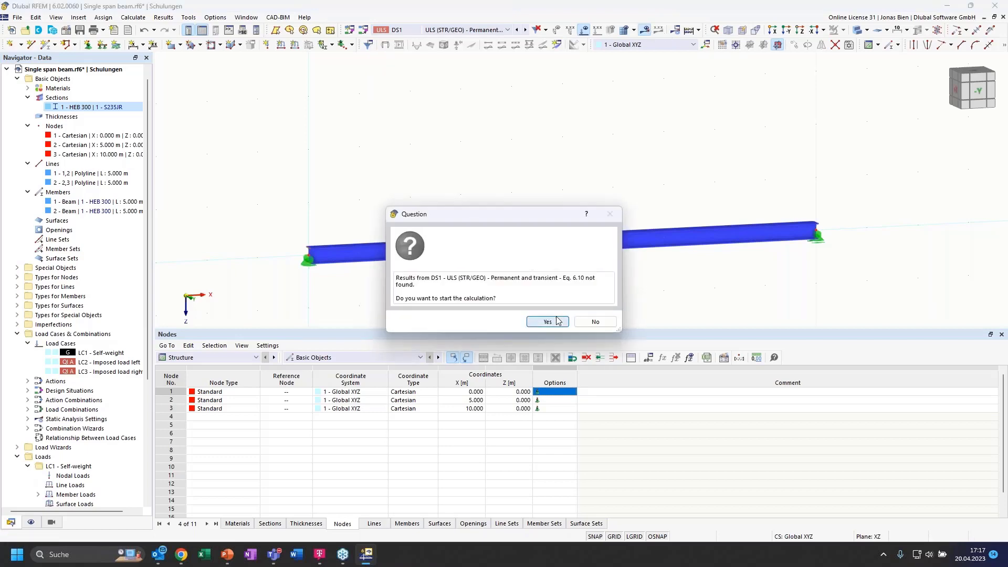
{"action": "left_click", "coordinate": [547, 320]}
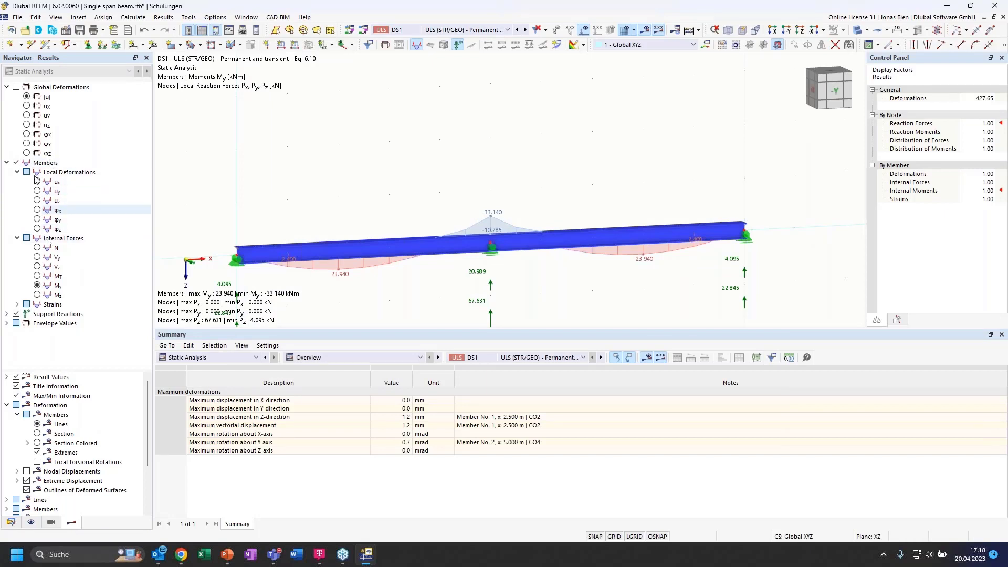
{"action": "left_click", "coordinate": [26, 125]}
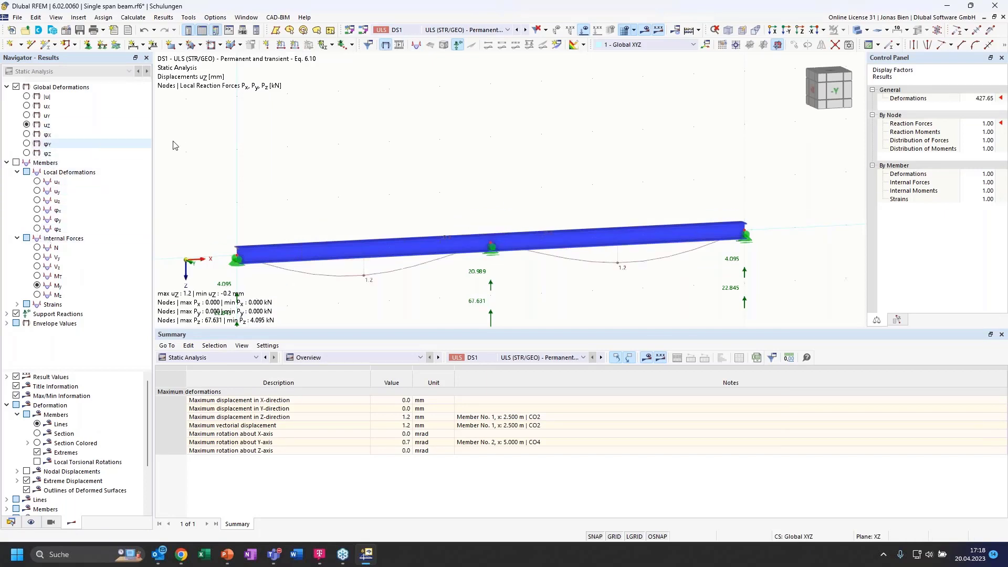
{"action": "middle_click_drag", "start_coordinate": [463, 283], "coordinate": [422, 269], "text": "ctrl"}
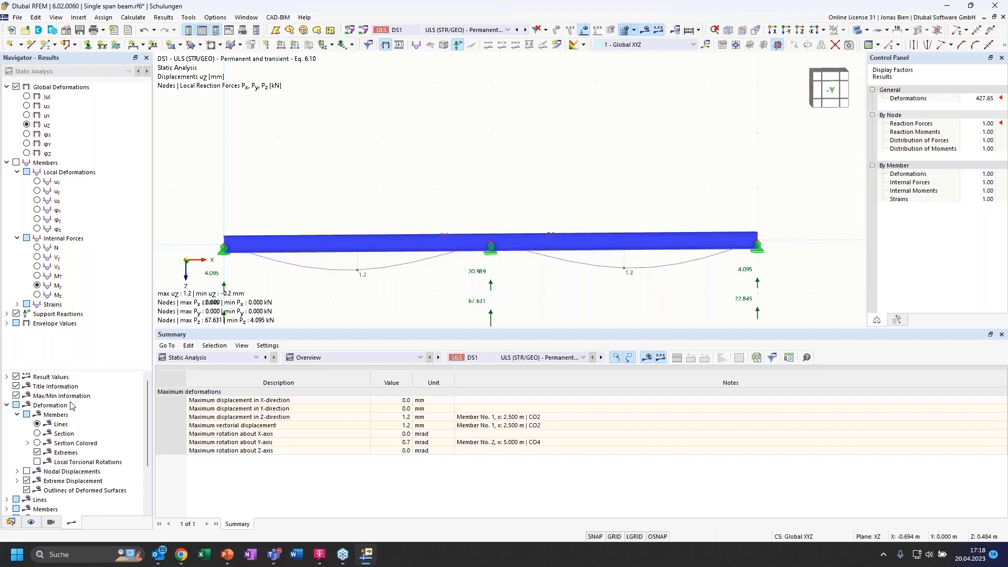
- Deactivate the shear stiffness of the HEB 300 section and recalculate DS1 to compare the uZ displacements
{"action": "left_click", "coordinate": [11, 522]}
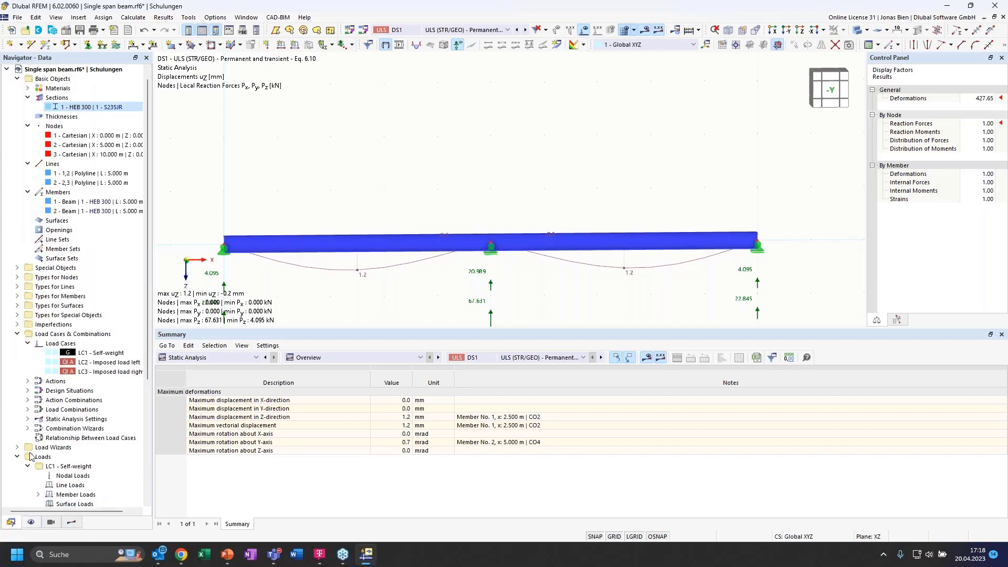
{"action": "double_click", "coordinate": [68, 107]}
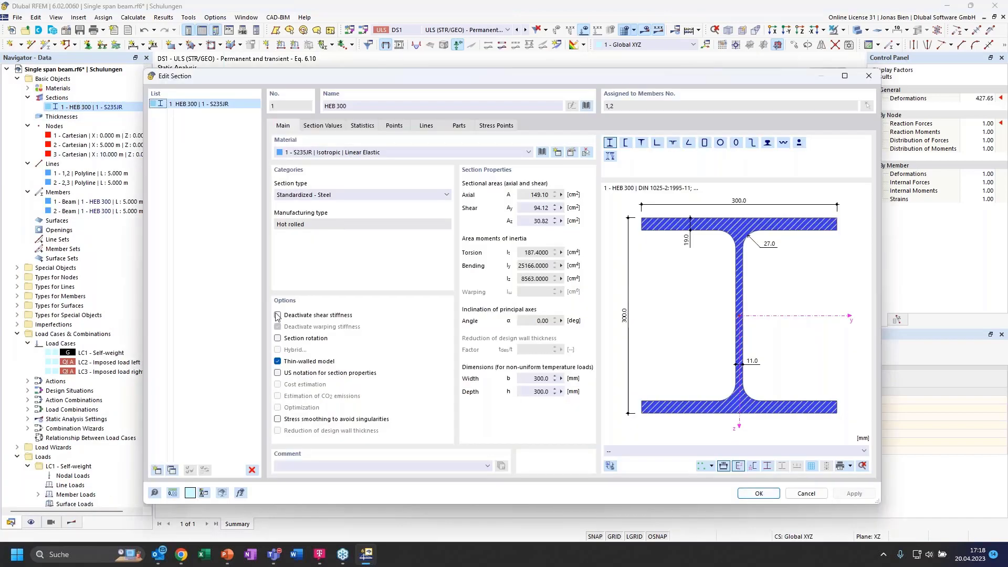
{"action": "left_click", "coordinate": [277, 315]}
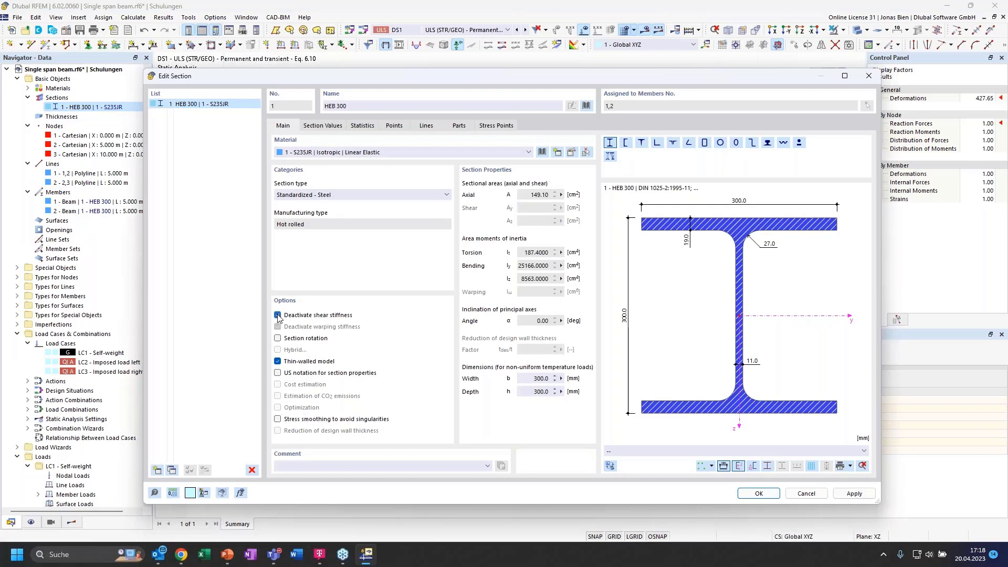
{"action": "left_click", "coordinate": [757, 493]}
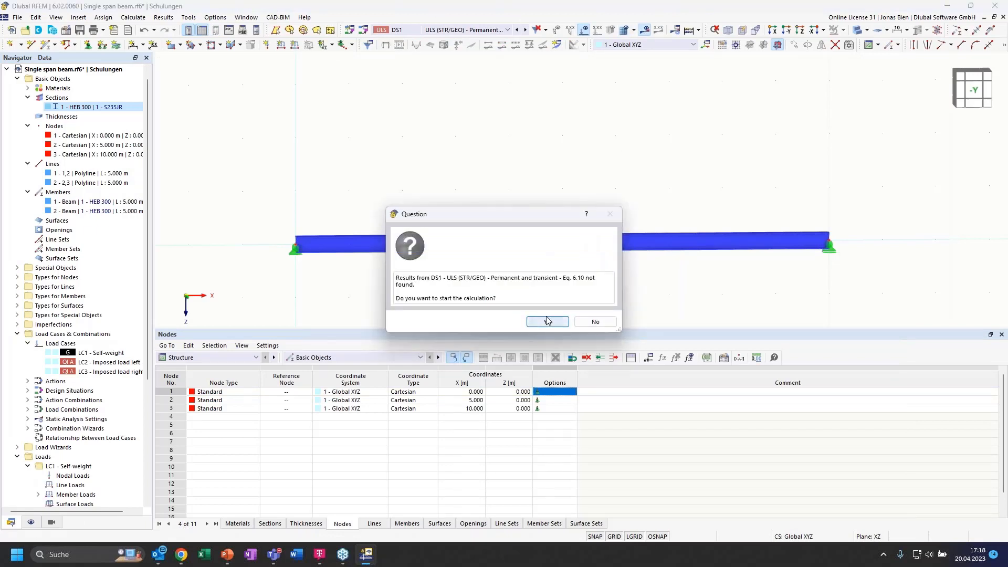
{"action": "left_click", "coordinate": [548, 320]}
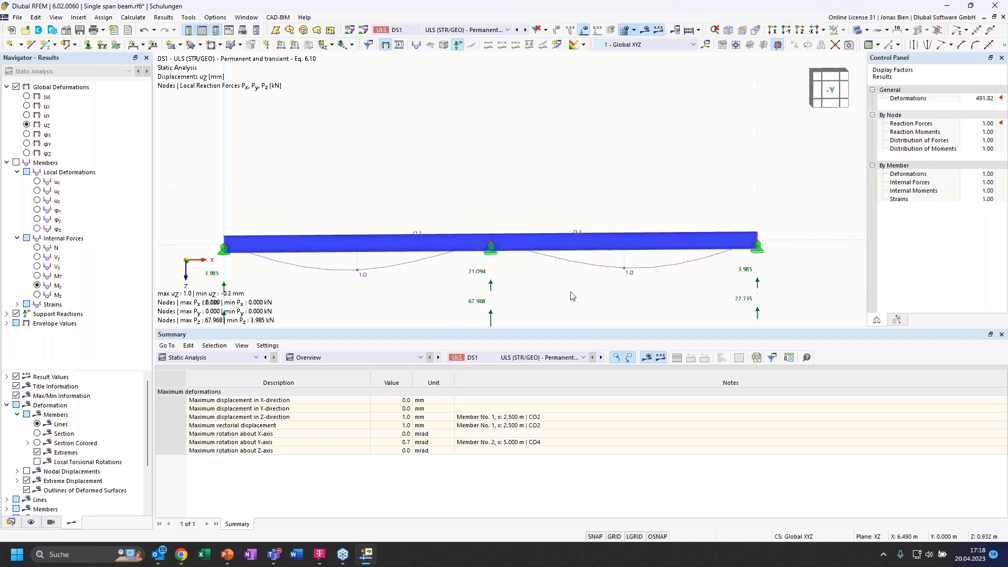
{"action": "middle_click_drag", "start_coordinate": [572, 295], "coordinate": [535, 302], "text": "ctrl"}
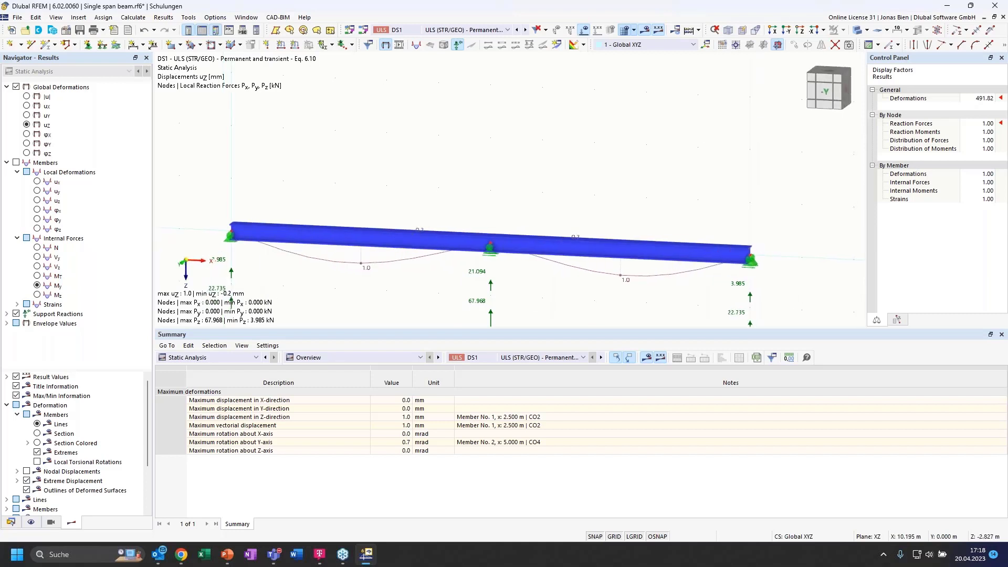
{"action": "left_click", "coordinate": [827, 92]}
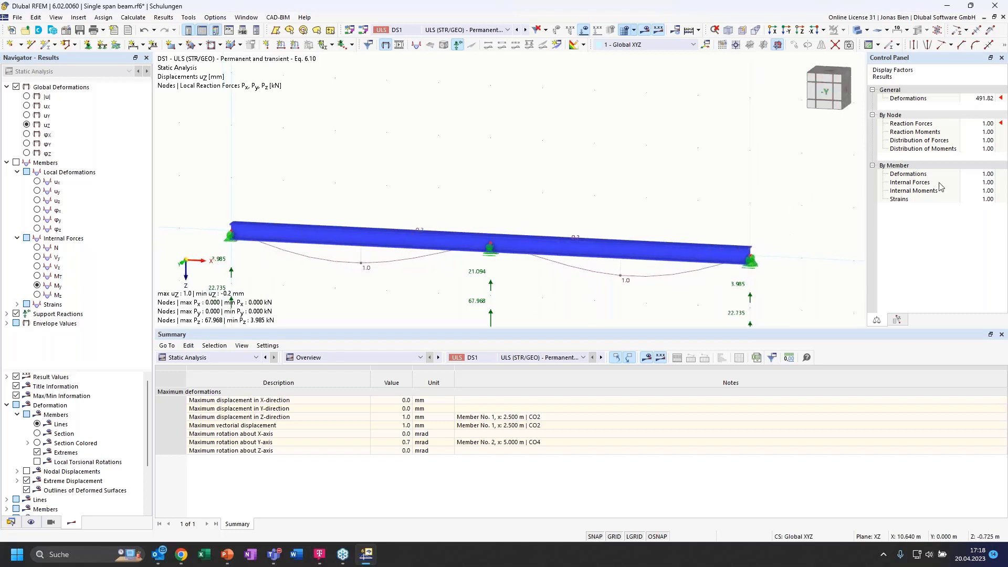
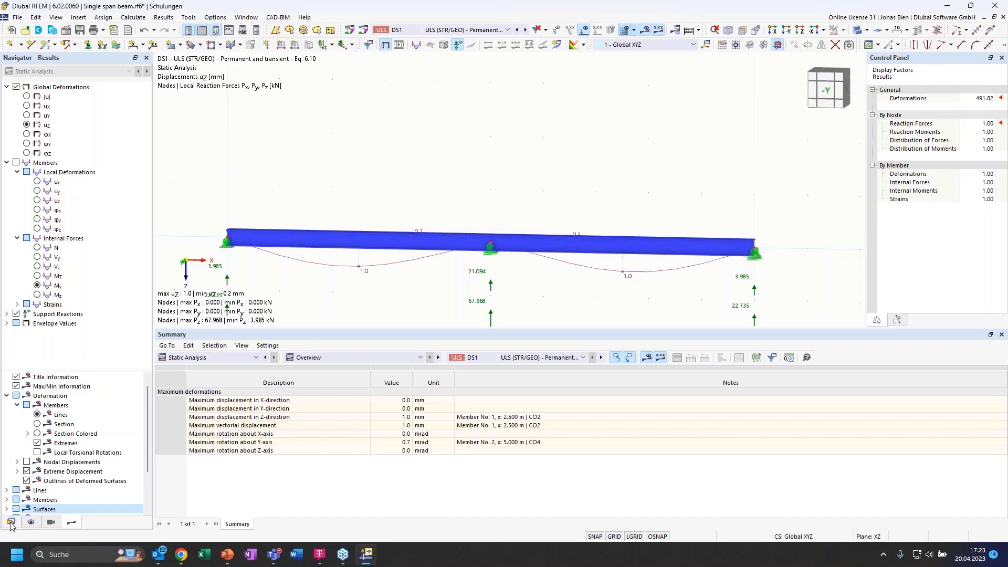
- Delete load cases LC2 (Imposed load left) and LC3 (Imposed load right), acknowledging the removal of their action
{"action": "left_click", "coordinate": [11, 521]}
{"action": "left_click", "coordinate": [100, 362]}
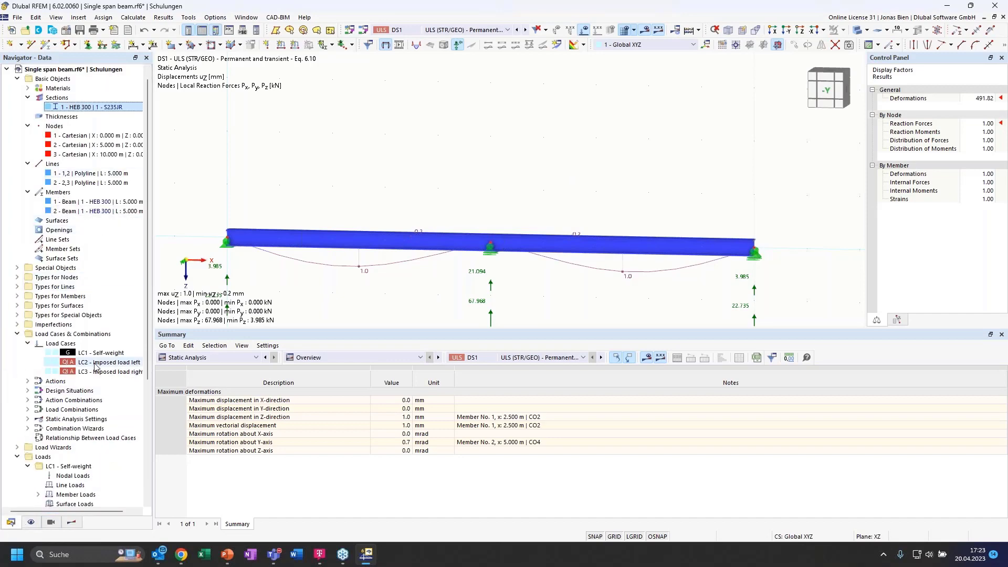
{"action": "left_click", "coordinate": [101, 371]}
{"action": "right_click", "coordinate": [103, 371]}
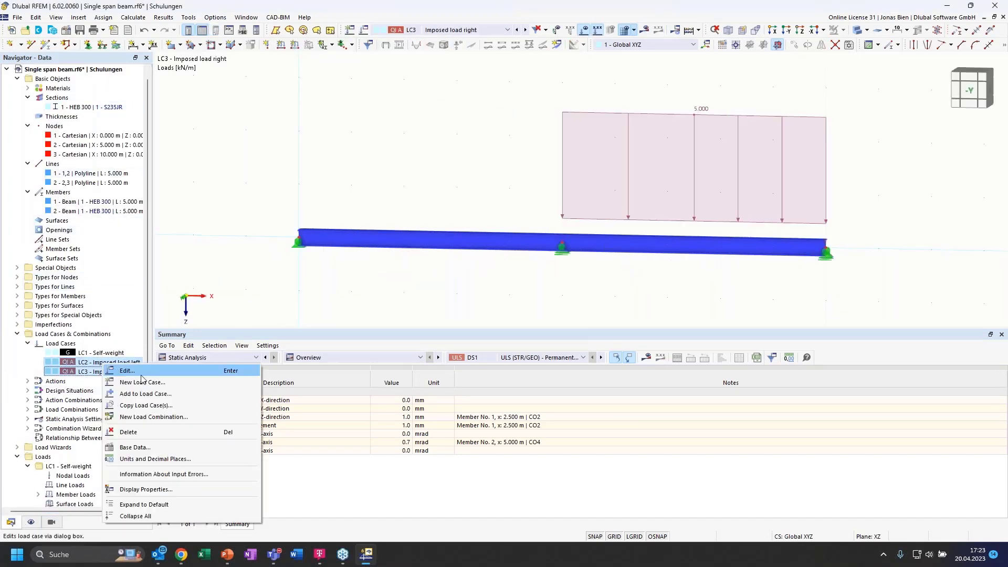
{"action": "left_click", "coordinate": [147, 440]}
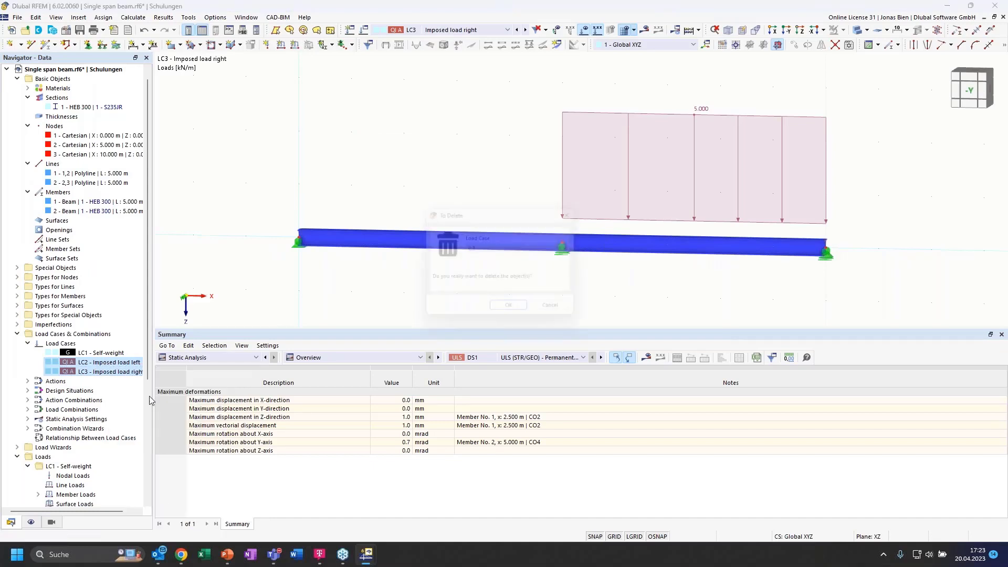
{"action": "left_click", "coordinate": [571, 325]}
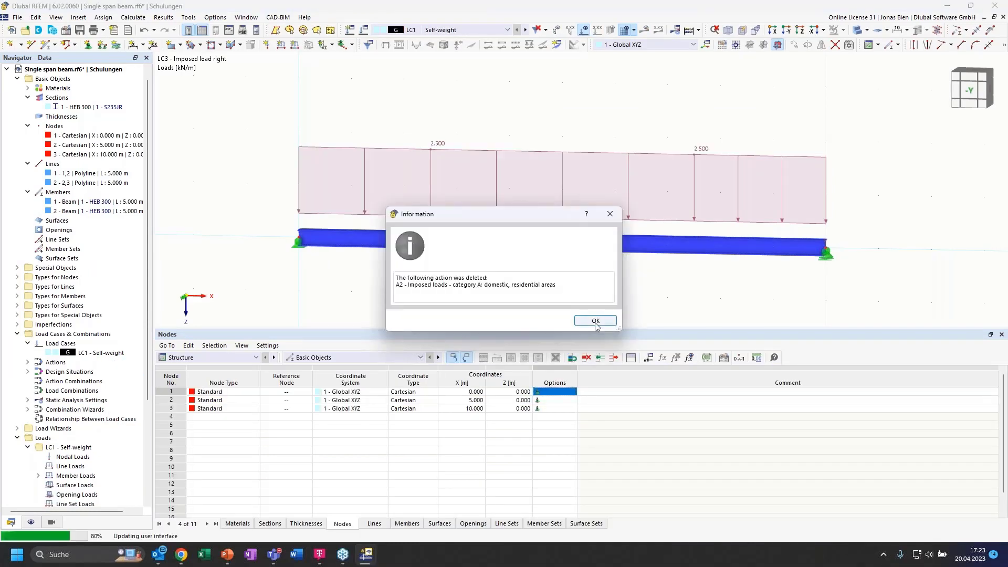
{"action": "left_click", "coordinate": [586, 320]}
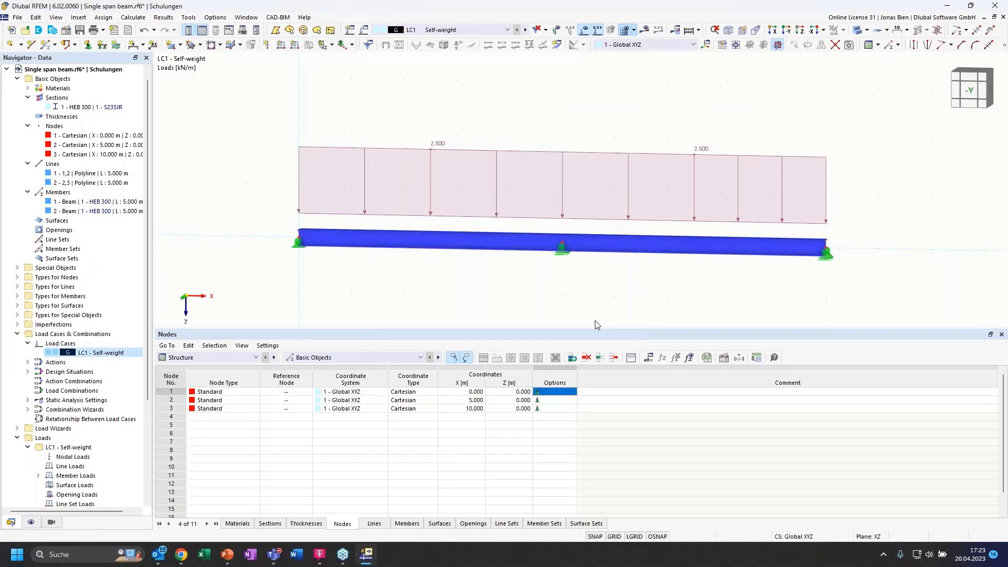
- Divide the right-hand beam member No. 2 using one intermediate node
{"action": "left_click", "coordinate": [970, 90]}
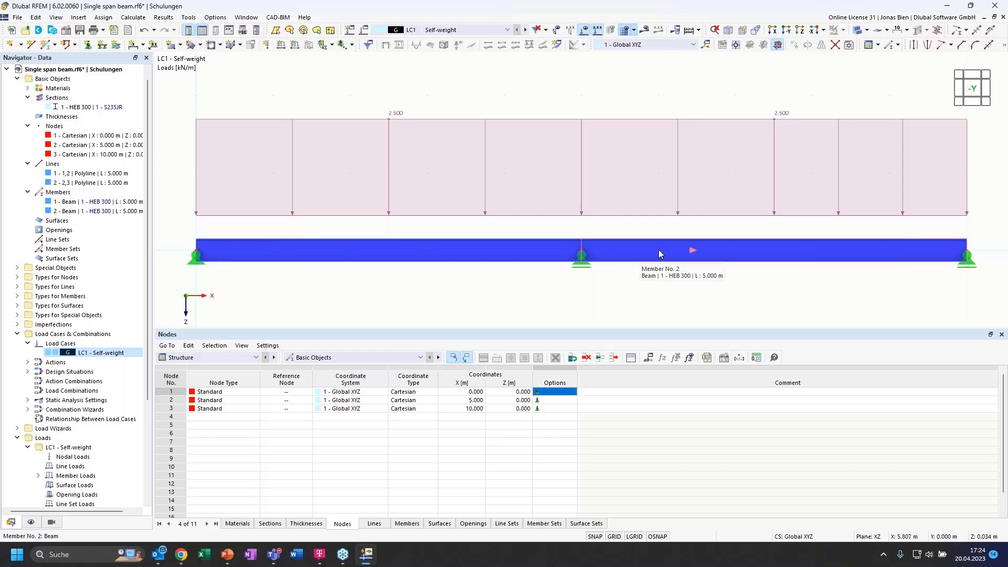
{"action": "scroll", "coordinate": [363, 271], "scroll_direction": "down", "scroll_amount": 1}
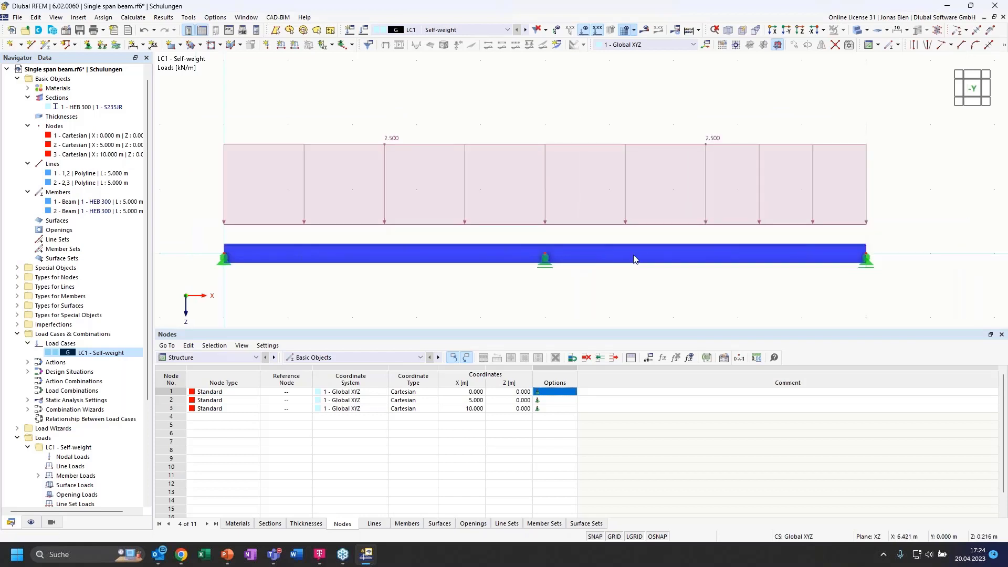
{"action": "scroll", "coordinate": [632, 257], "scroll_direction": "up", "scroll_amount": 1}
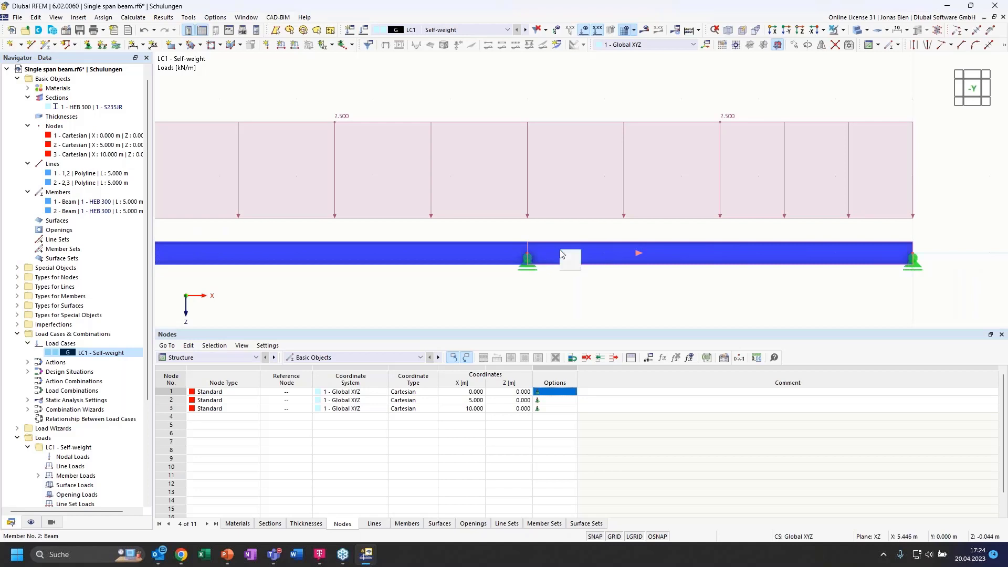
{"action": "right_click", "coordinate": [559, 251]}
{"action": "mouse_move", "coordinate": [617, 277]}
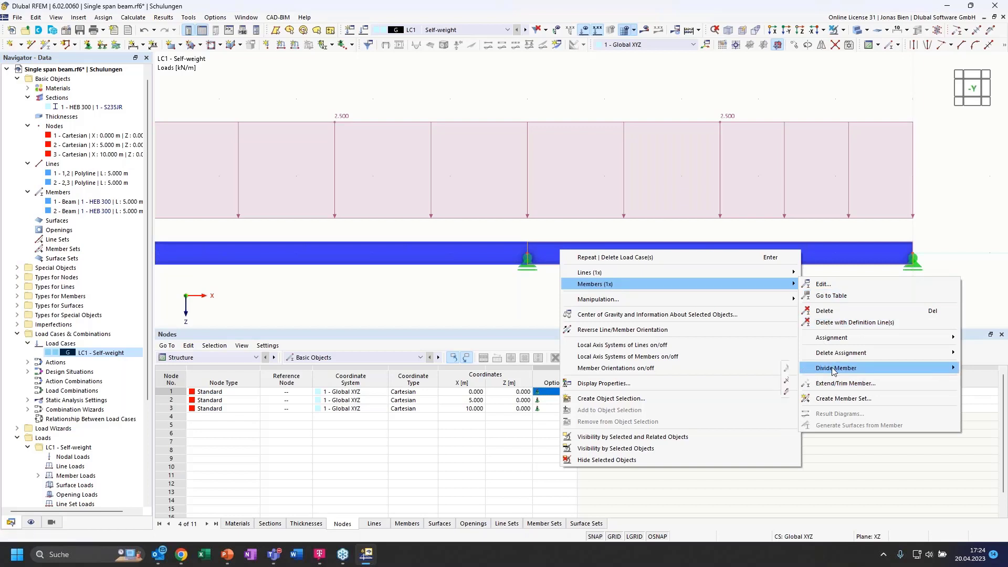
{"action": "mouse_move", "coordinate": [833, 368]}
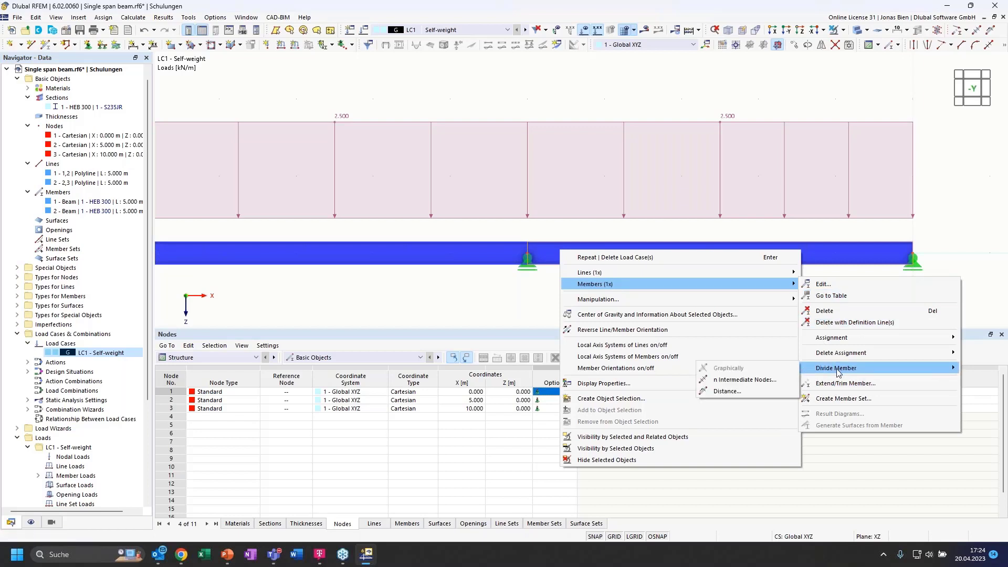
{"action": "left_click", "coordinate": [744, 380]}
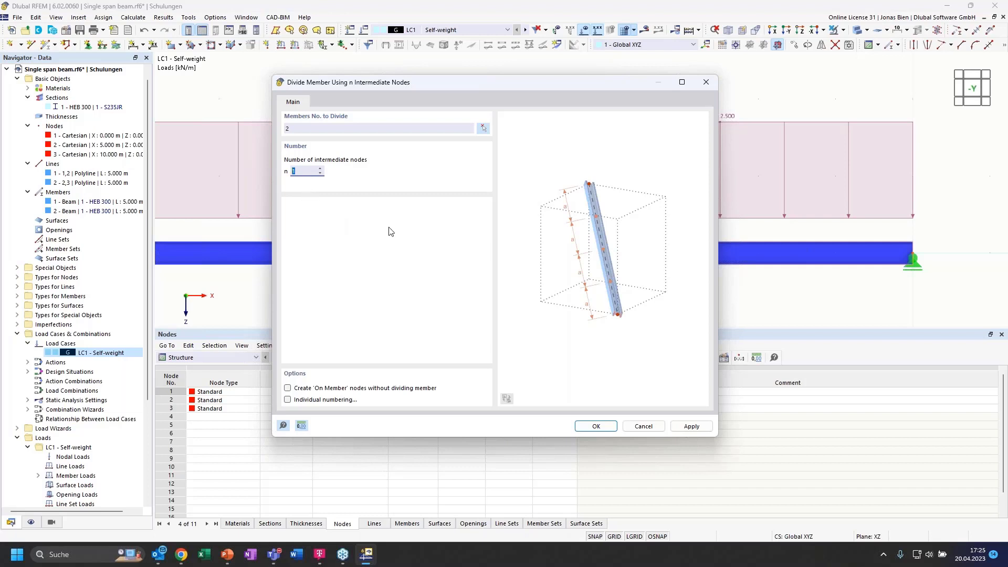
{"action": "left_click", "coordinate": [596, 427]}
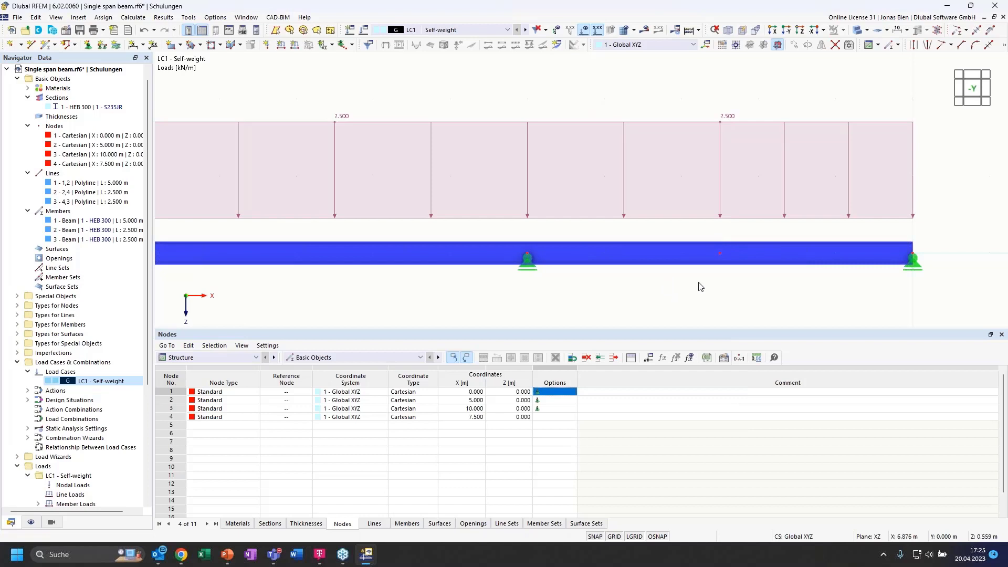
- Create a first global parameter named L in the model's global parameters
{"action": "scroll", "coordinate": [792, 234], "scroll_direction": "down", "scroll_amount": 1}
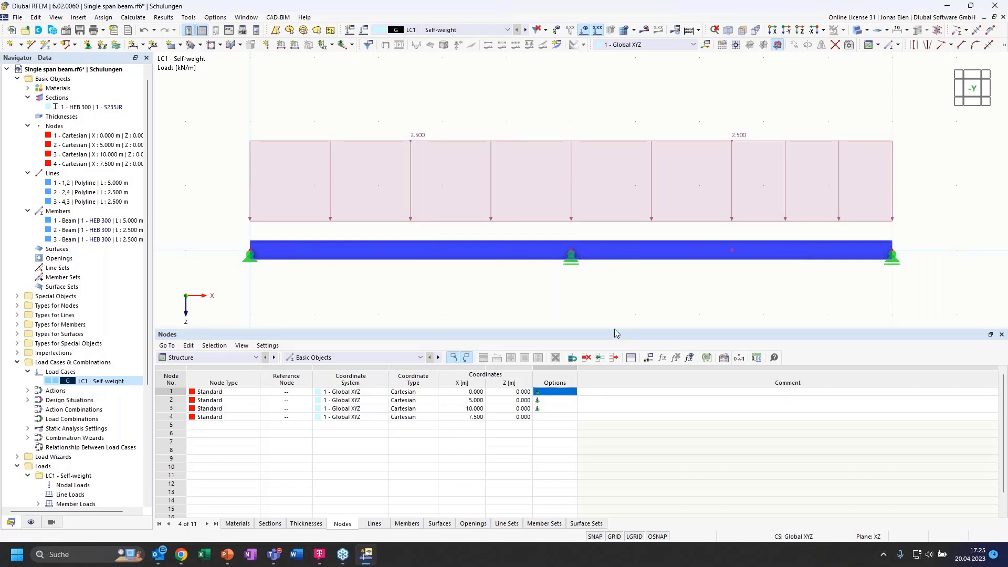
{"action": "left_click_drag", "start_coordinate": [614, 328], "coordinate": [613, 340]}
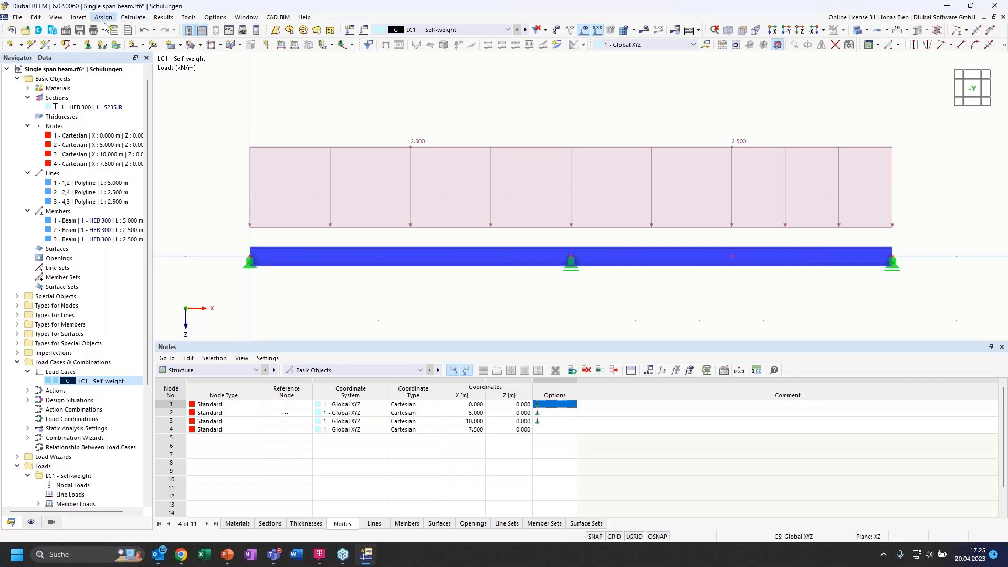
{"action": "left_click", "coordinate": [41, 20]}
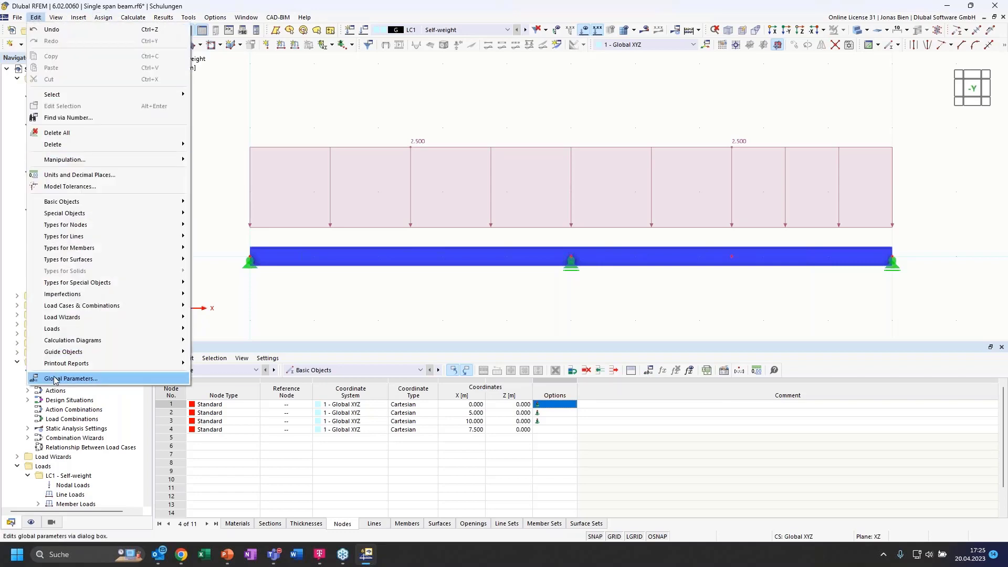
{"action": "left_click", "coordinate": [64, 378]}
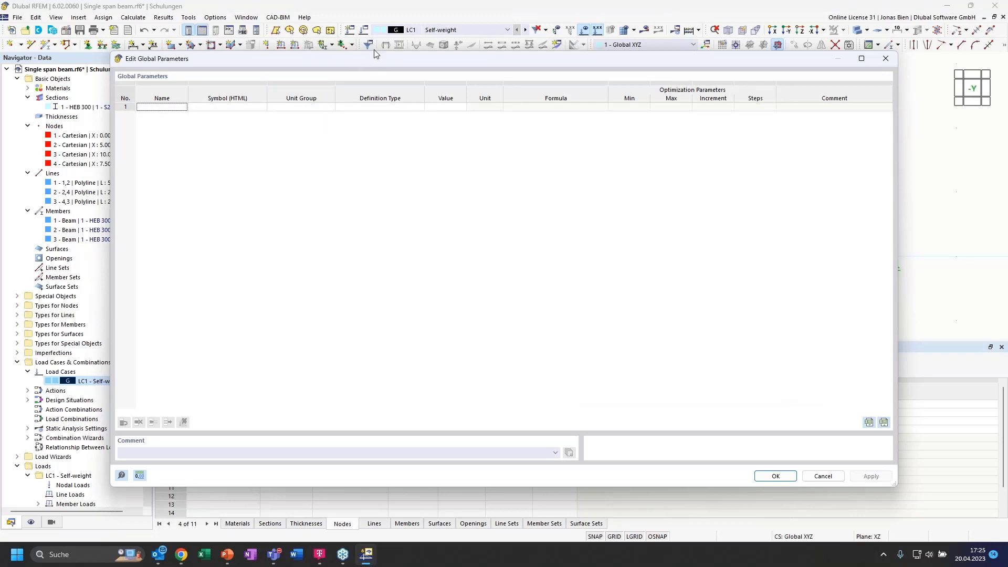
{"action": "left_click_drag", "start_coordinate": [374, 57], "coordinate": [396, 63]}
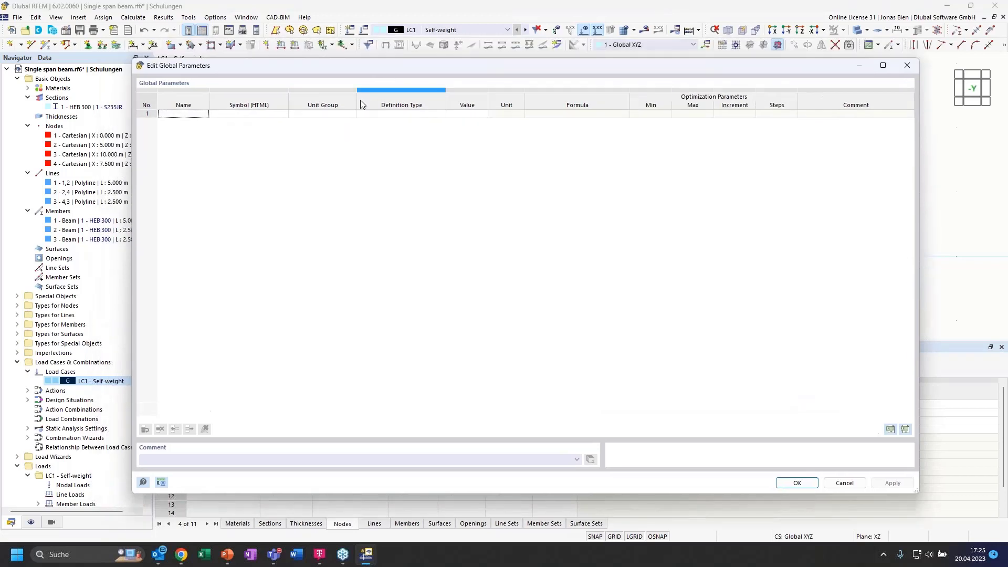
{"action": "left_click", "coordinate": [180, 116]}
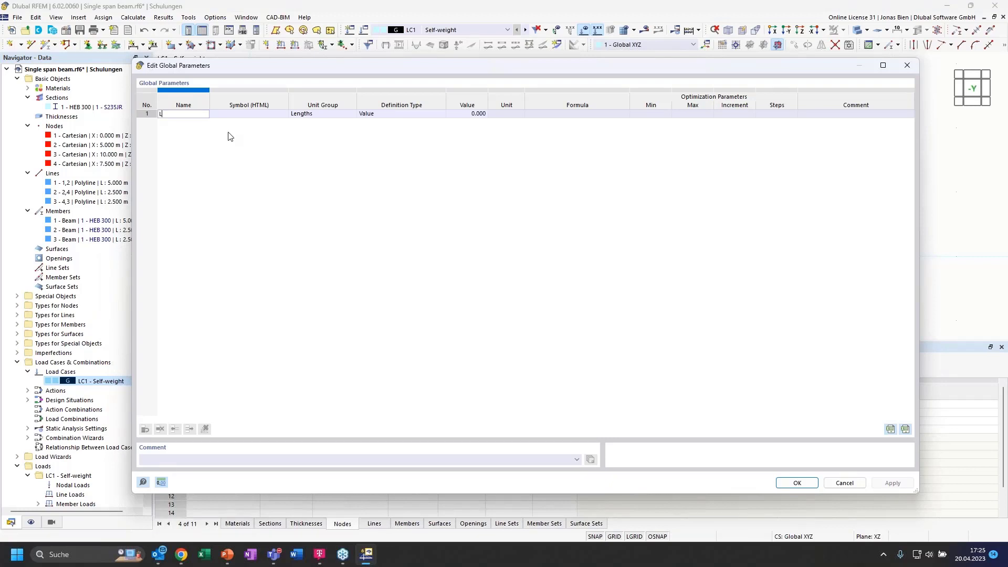
{"action": "type", "text": "Length"}
{"action": "key", "text": "Return"}
{"action": "left_click", "coordinate": [180, 117]}
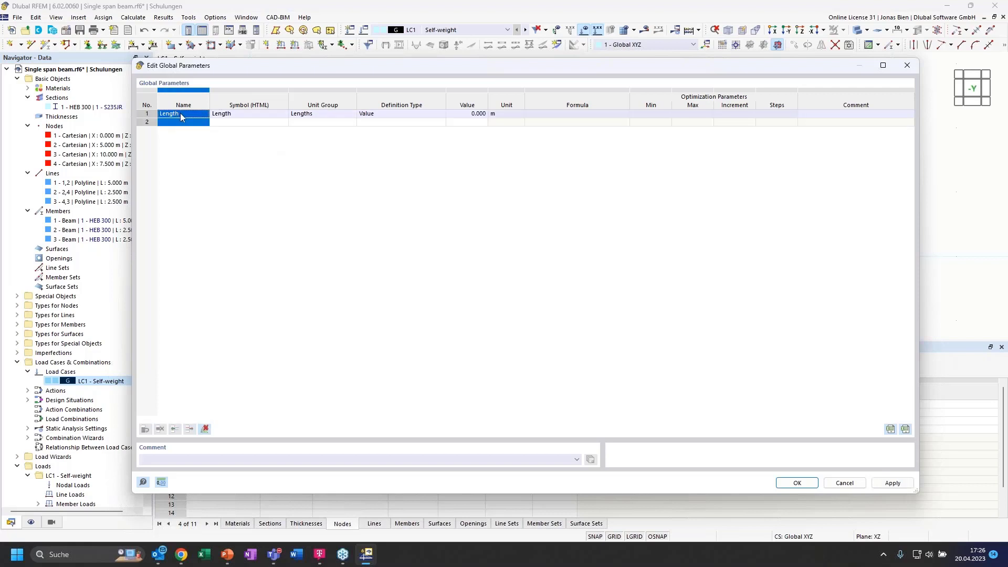
{"action": "left_click", "coordinate": [176, 114]}
{"action": "type", "text": "L"}
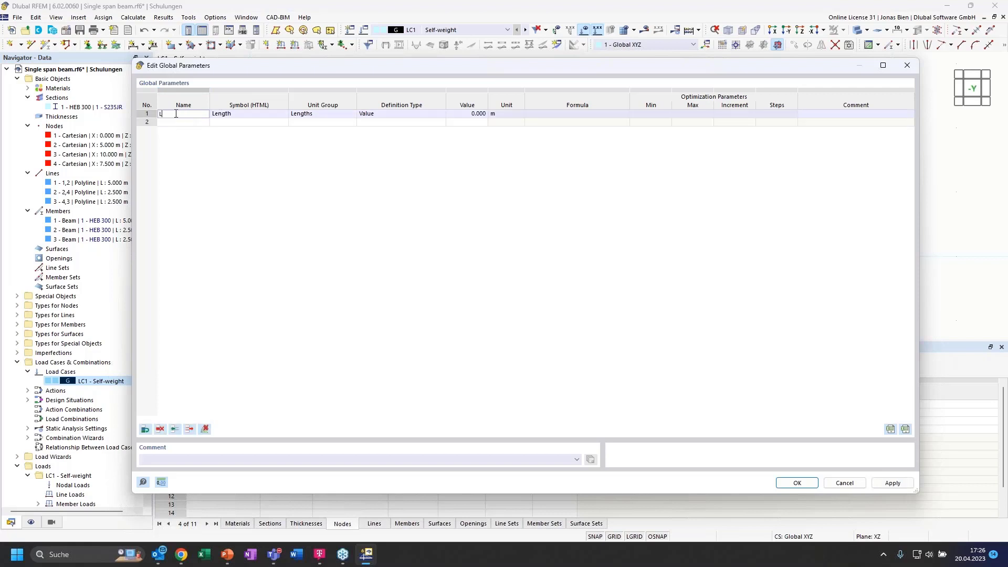
{"action": "key", "text": "Return"}
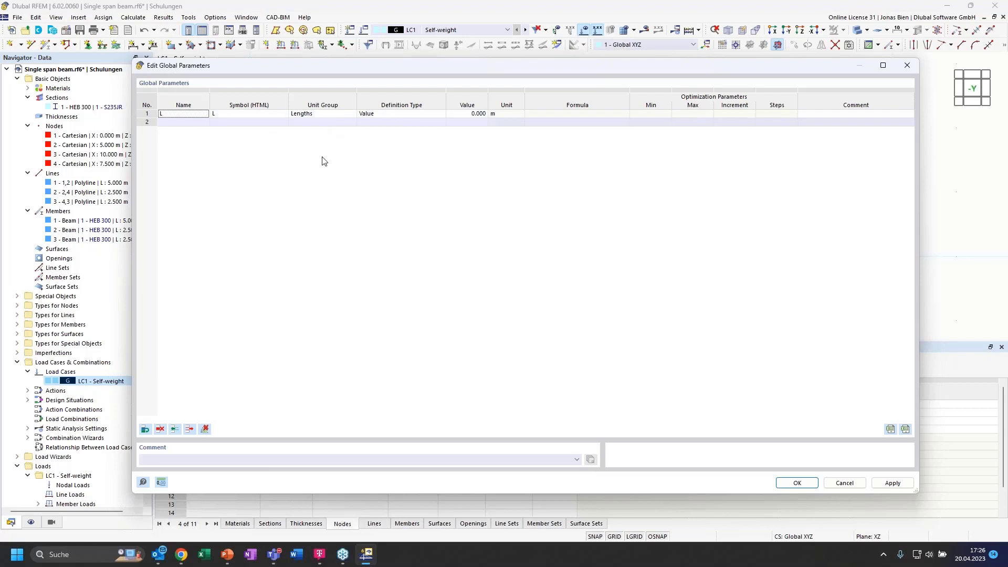
- Keep the unit group Lengths for parameter L and set its value to 5 m
{"action": "left_click", "coordinate": [184, 119]}
{"action": "left_click", "coordinate": [319, 116]}
{"action": "left_click", "coordinate": [351, 114]}
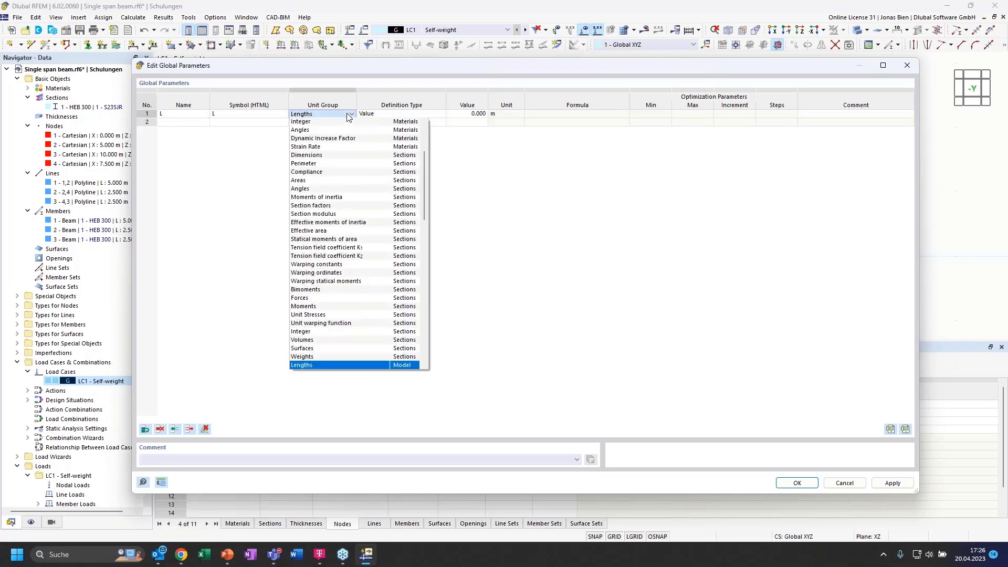
{"action": "left_click", "coordinate": [347, 116]}
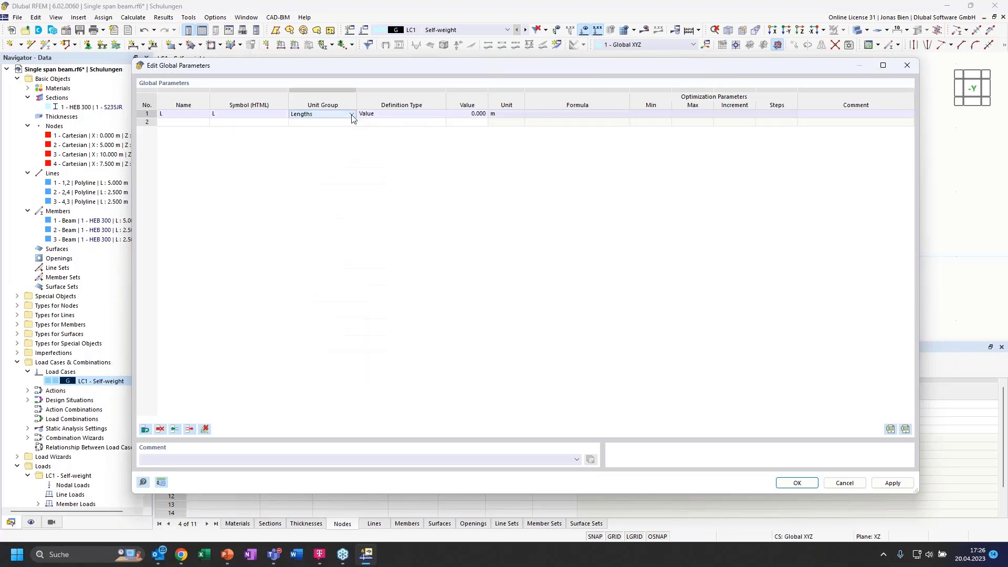
{"action": "left_click", "coordinate": [512, 115]}
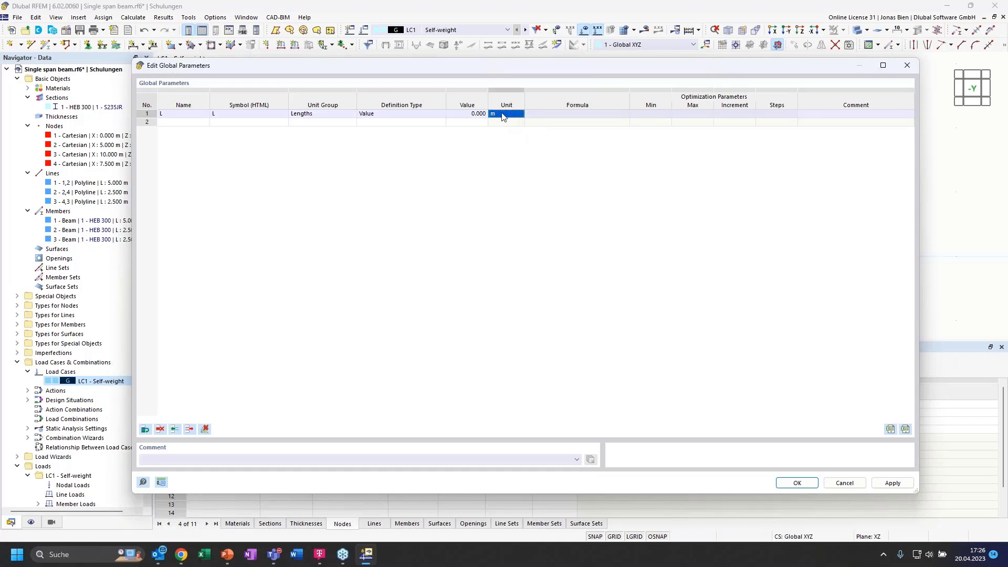
{"action": "double_click", "coordinate": [469, 115]}
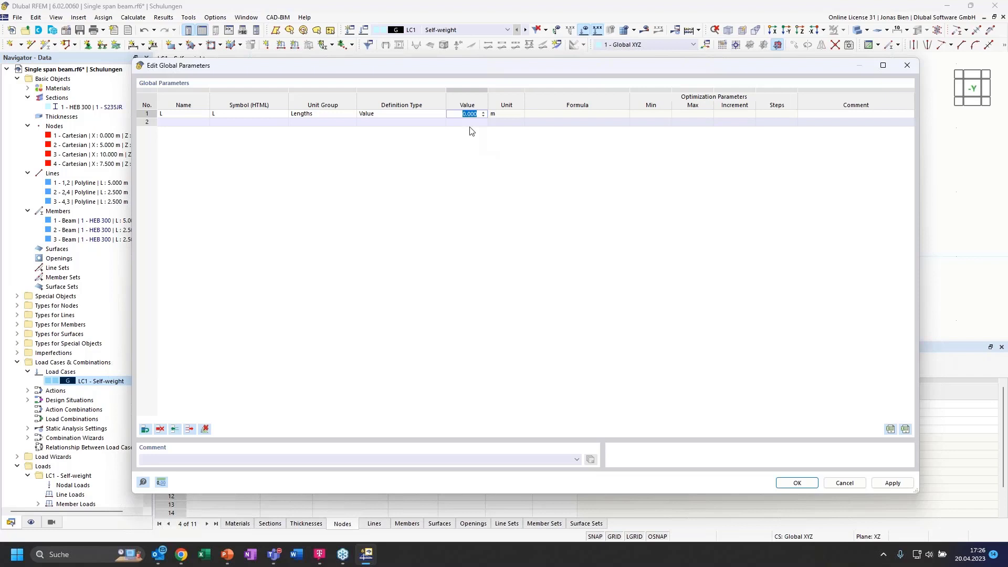
{"action": "type", "text": "5"}
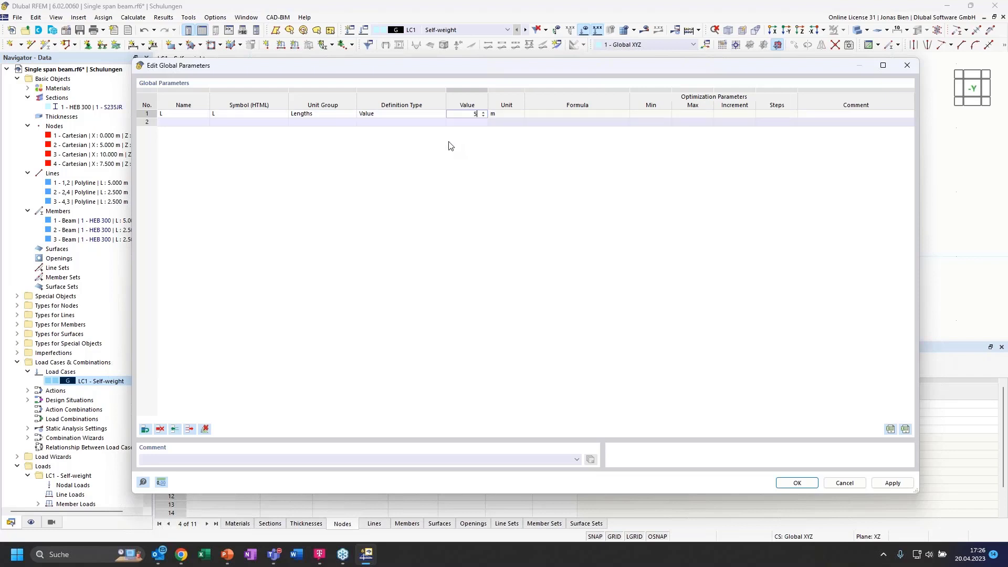
{"action": "key", "text": "Return"}
- Add a second global parameter named e with the unit group Factors
{"action": "left_click", "coordinate": [184, 122]}
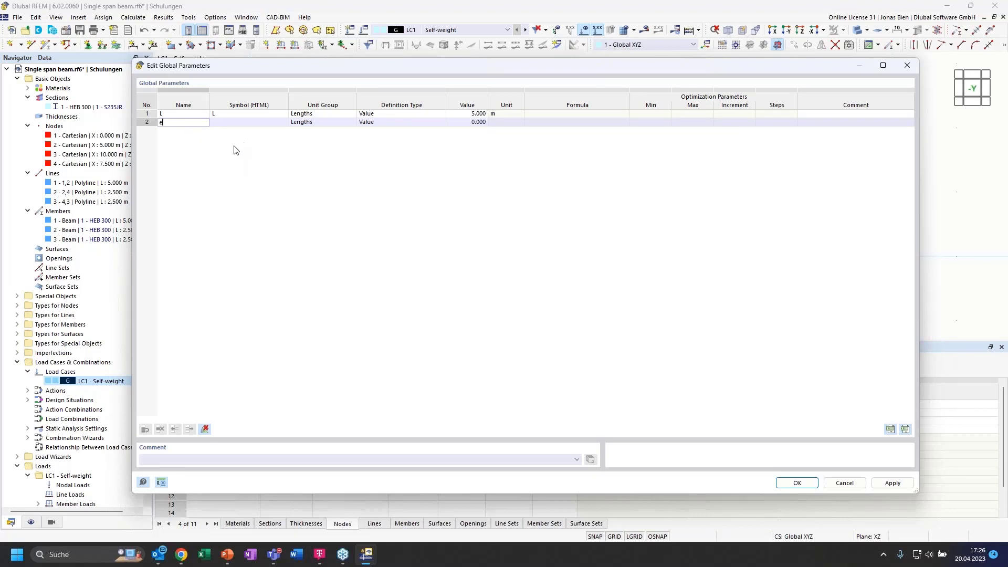
{"action": "key", "text": "Return"}
{"action": "left_click", "coordinate": [337, 123]}
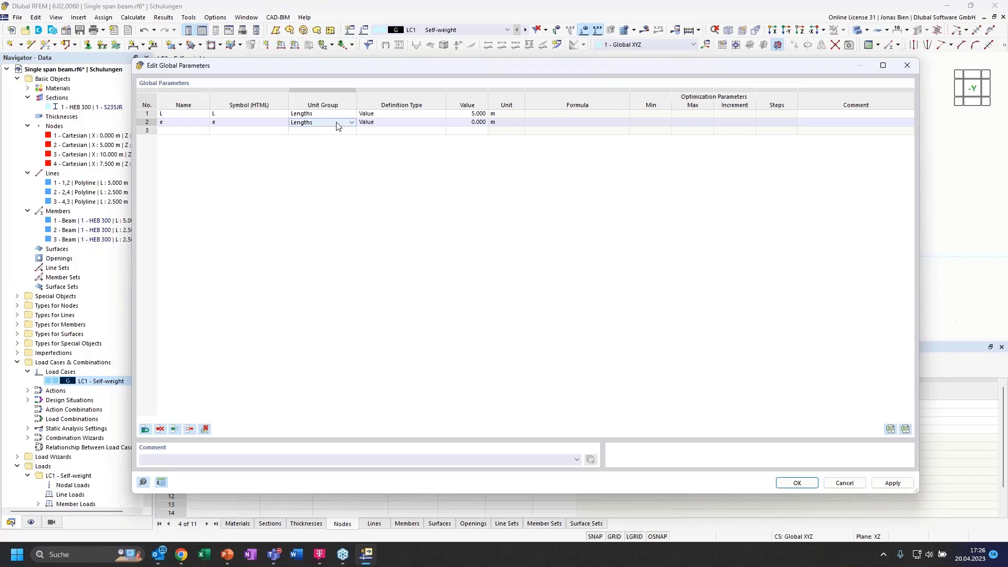
{"action": "left_click", "coordinate": [346, 123]}
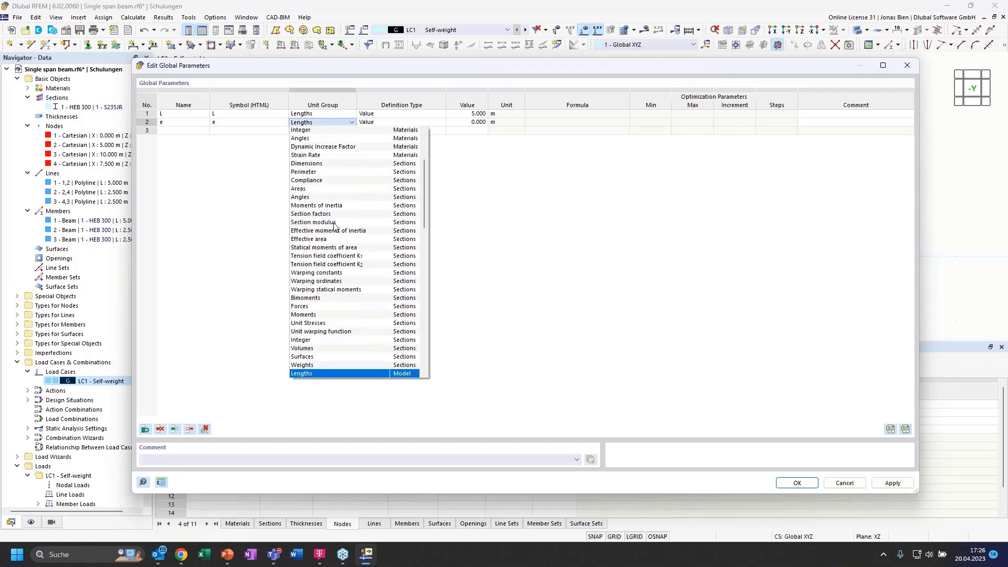
{"action": "scroll", "coordinate": [336, 189], "scroll_direction": "up", "scroll_amount": 4}
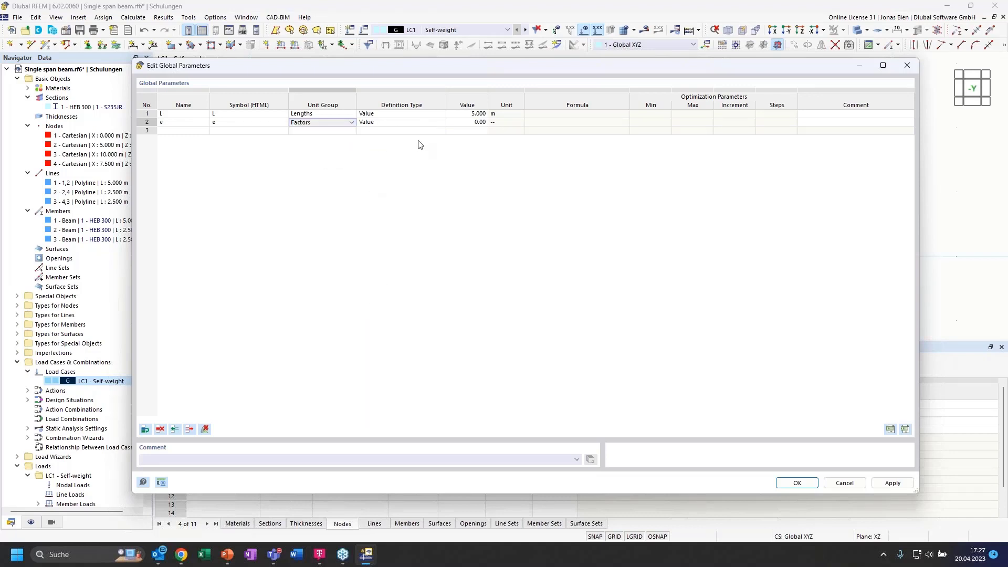
- Set the value of parameter e to 0.1716 and accept the global parameters
{"action": "left_click", "coordinate": [462, 123]}
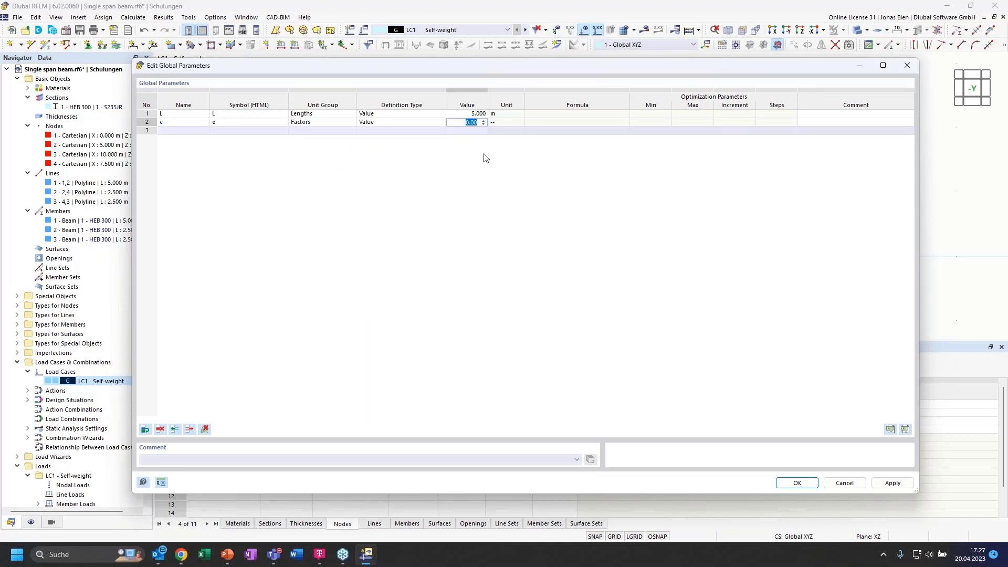
{"action": "type", "text": "0.1716"}
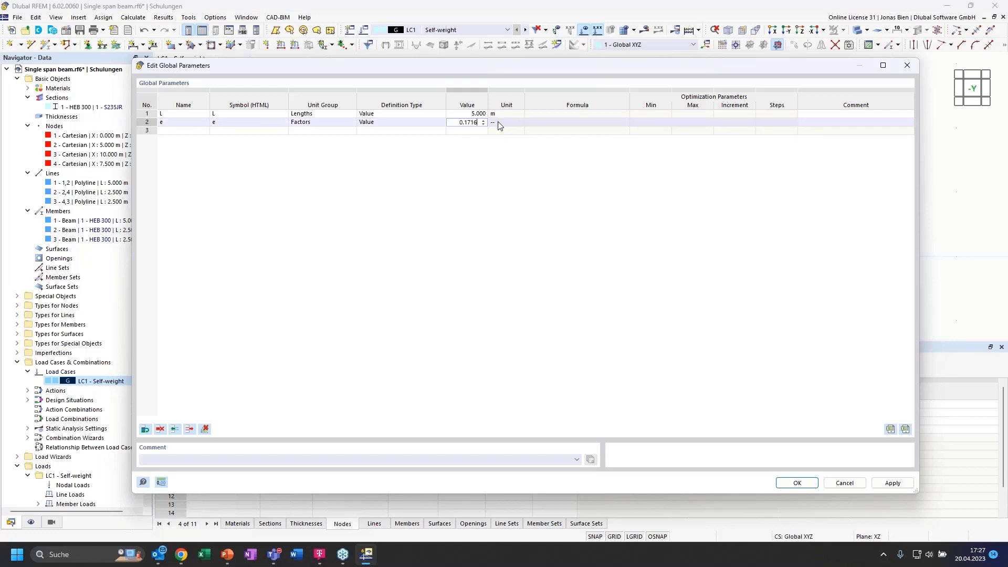
{"action": "key", "text": "Return"}
{"action": "left_click", "coordinate": [494, 171]}
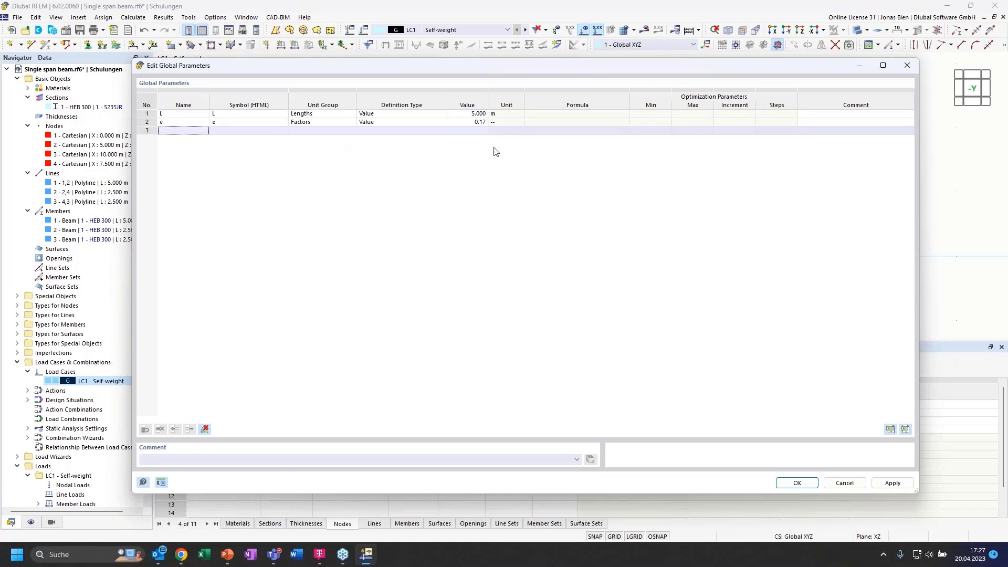
{"action": "left_click", "coordinate": [796, 482]}
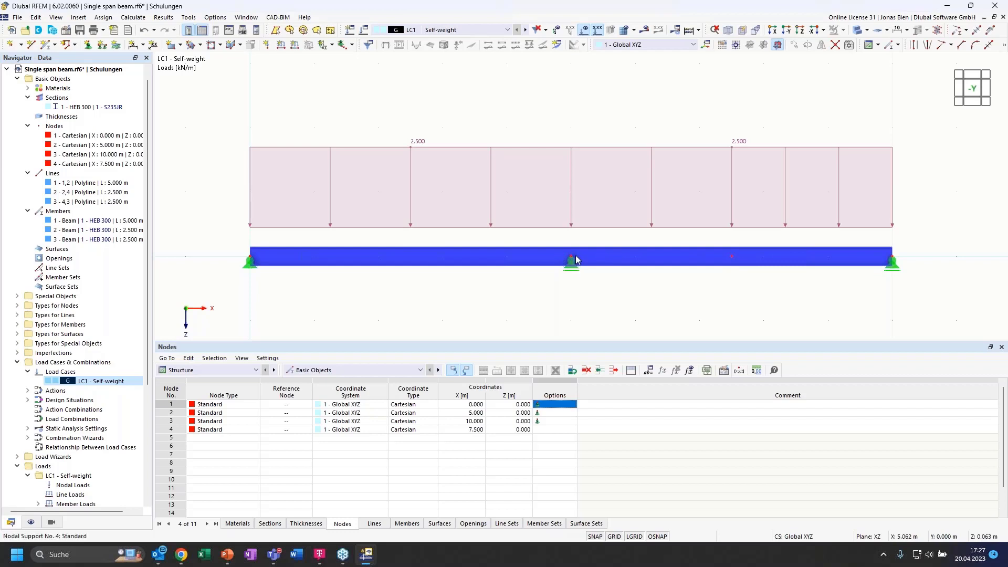
- Move node 2 at the middle support to X 4.000 m, Z 1.000 m, and undo the move
{"action": "scroll", "coordinate": [595, 229], "scroll_direction": "down", "scroll_amount": 1}
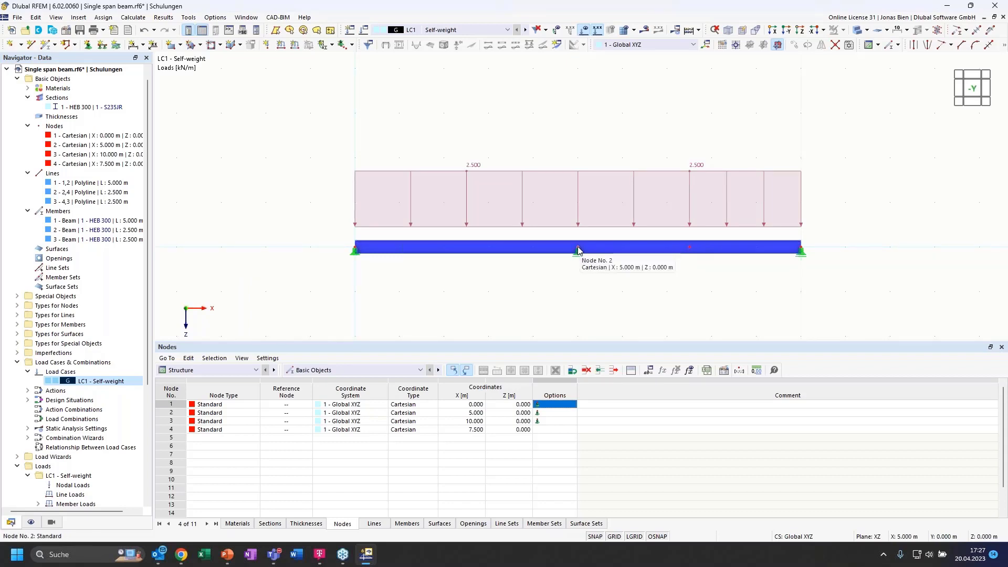
{"action": "left_click_drag", "start_coordinate": [578, 250], "coordinate": [533, 297]}
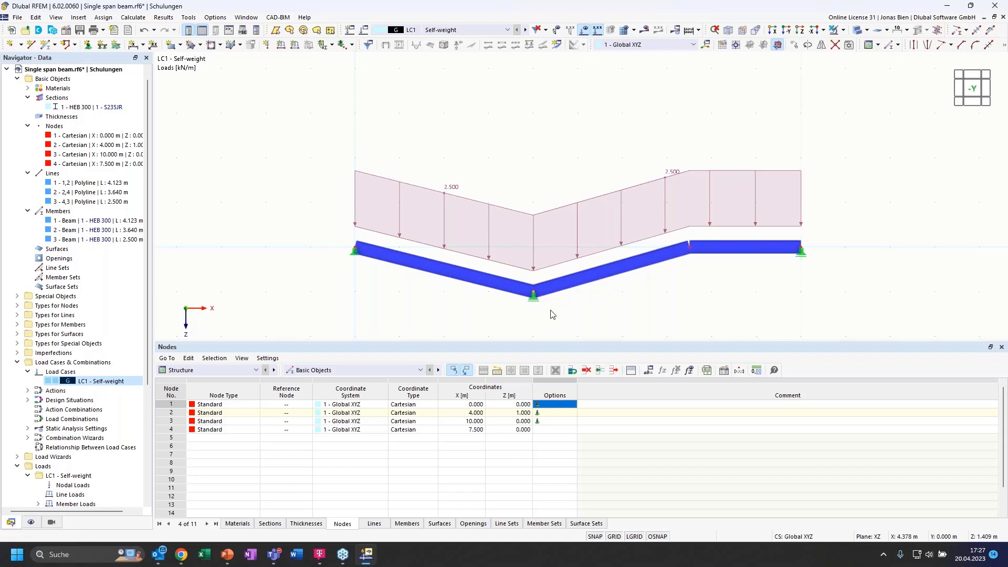
{"action": "key", "text": "ctrl+z"}
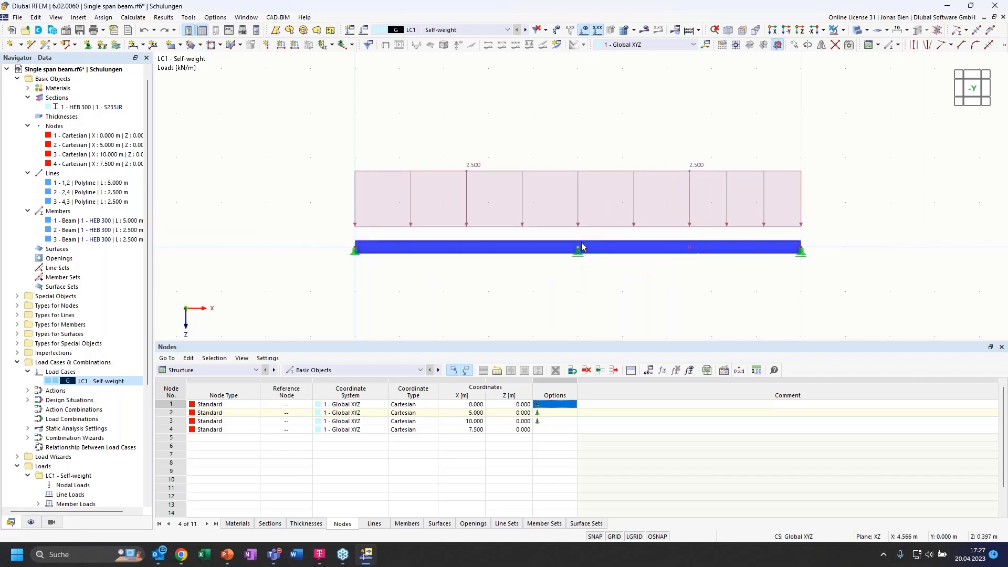
- Define the X coordinate of node 2 at the middle support with the formula L
{"action": "double_click", "coordinate": [592, 274]}
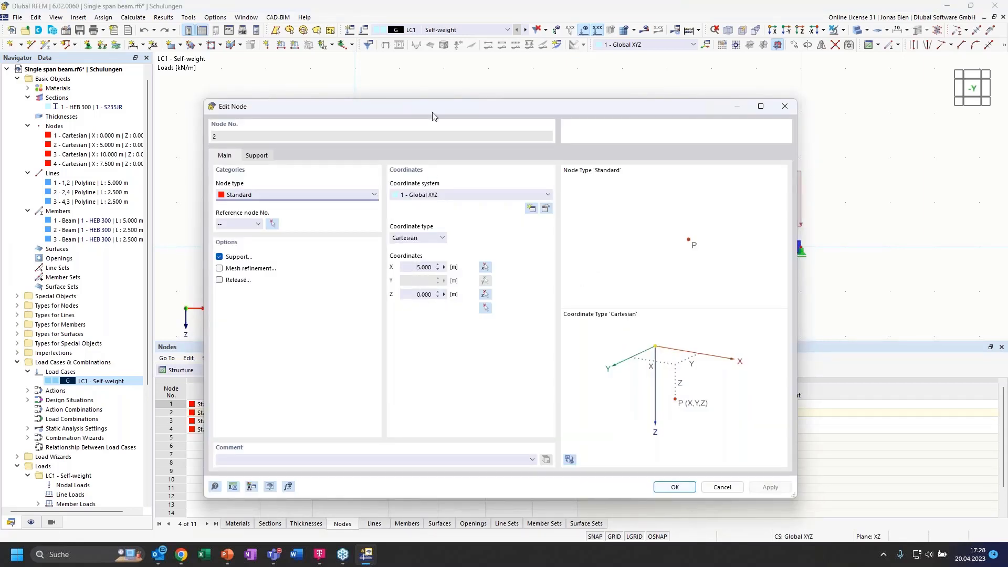
{"action": "left_click_drag", "start_coordinate": [438, 103], "coordinate": [444, 85]}
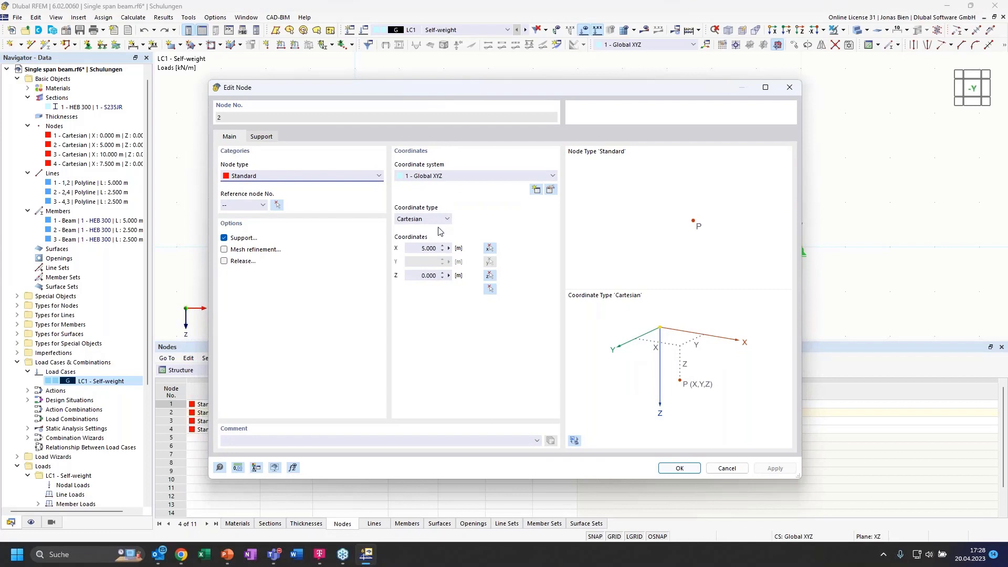
{"action": "left_click", "coordinate": [420, 249]}
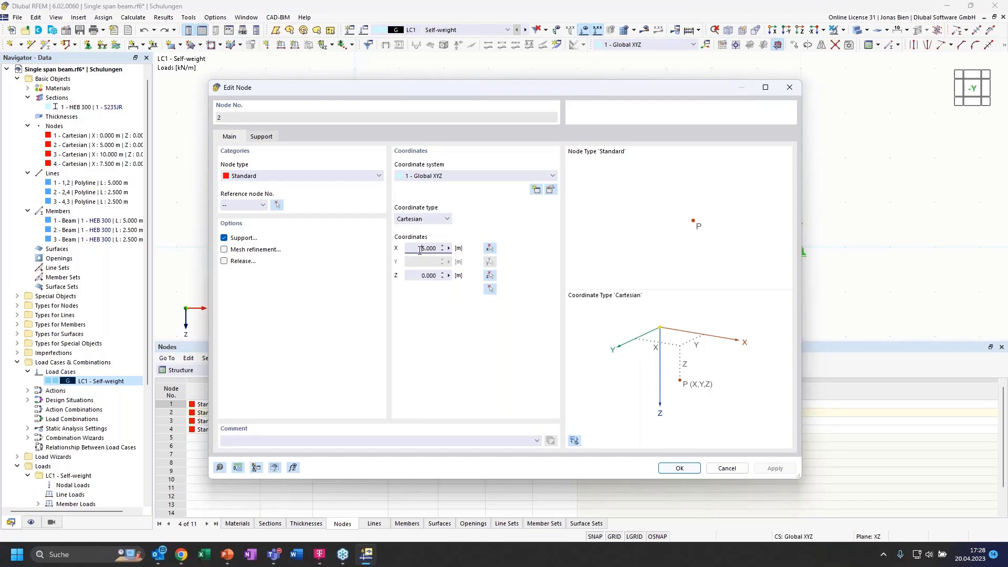
{"action": "left_click", "coordinate": [449, 249]}
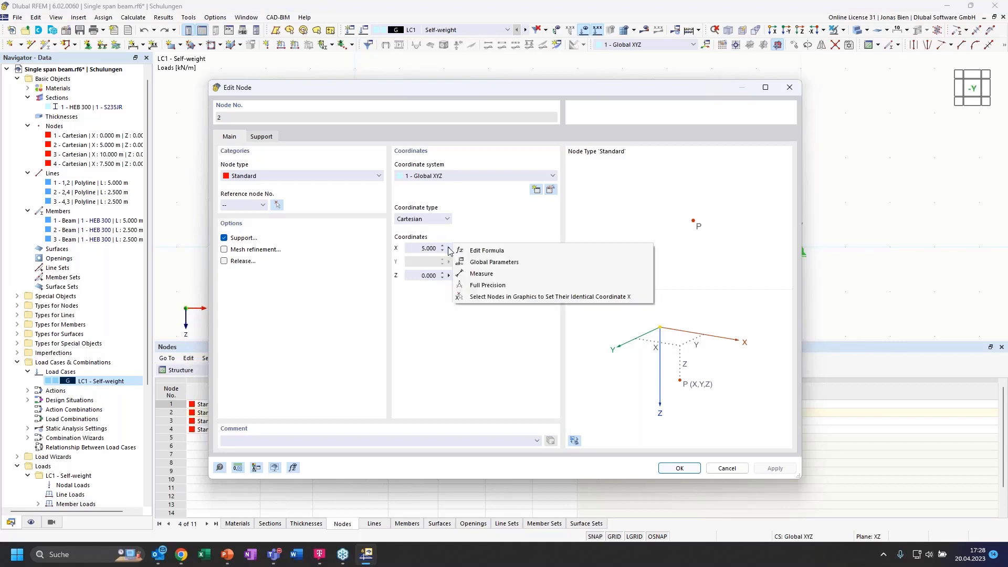
{"action": "left_click", "coordinate": [494, 251]}
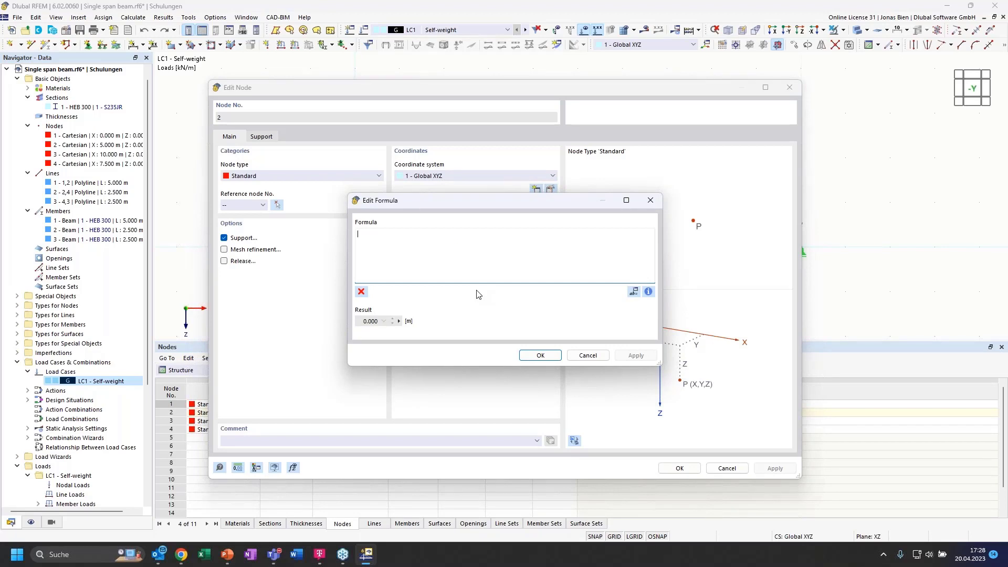
{"action": "type", "text": "L"}
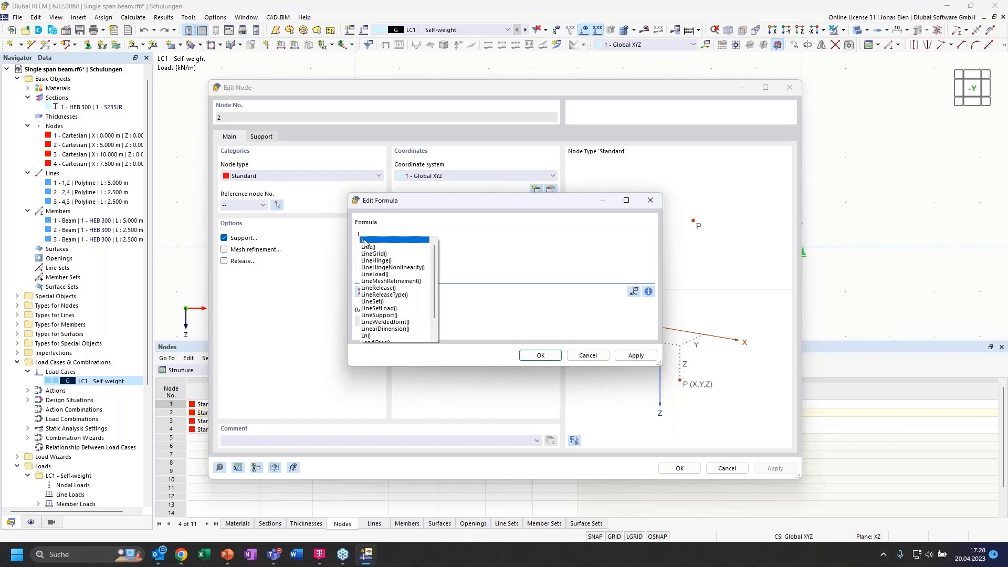
{"action": "left_click", "coordinate": [368, 240]}
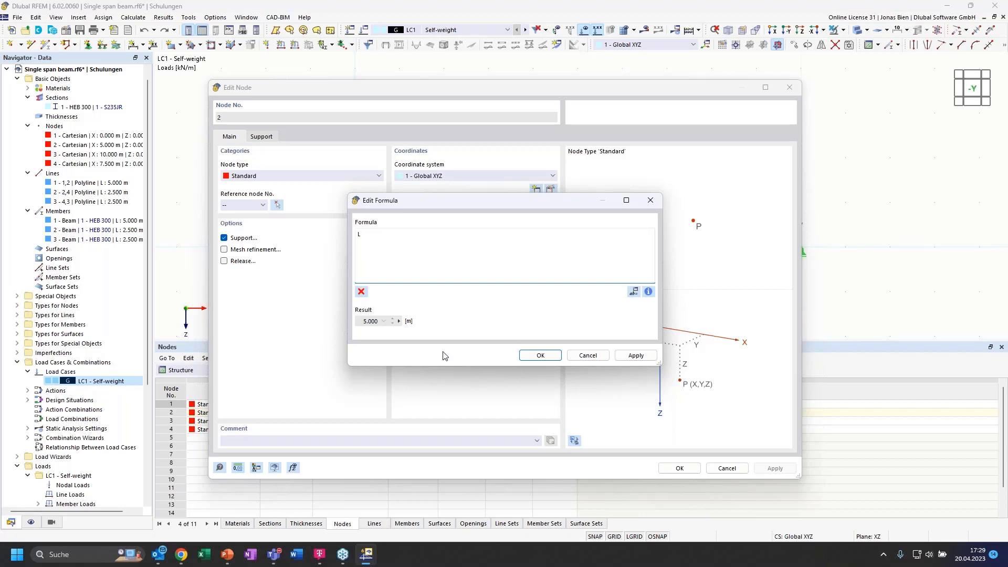
{"action": "left_click", "coordinate": [533, 357]}
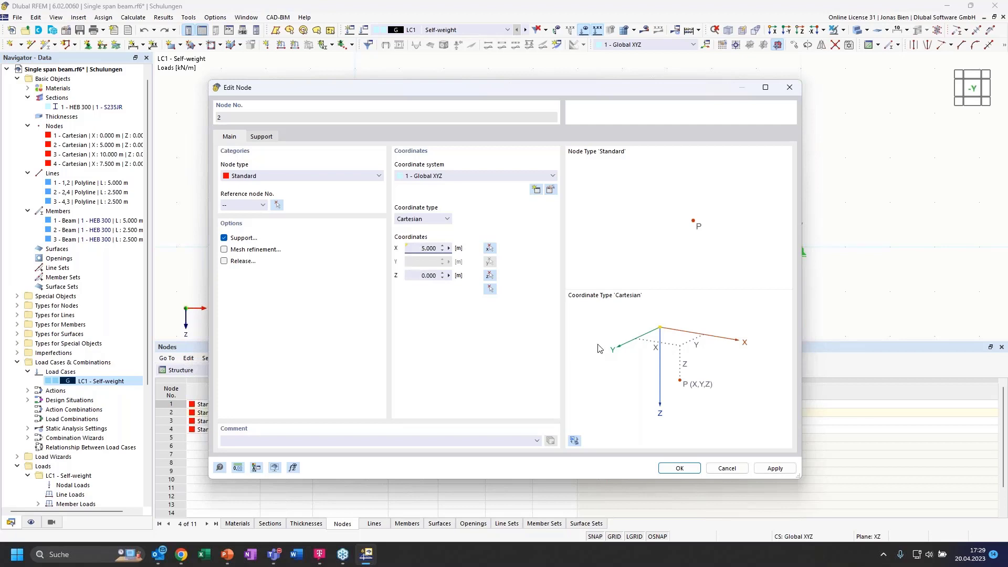
{"action": "left_click", "coordinate": [678, 468]}
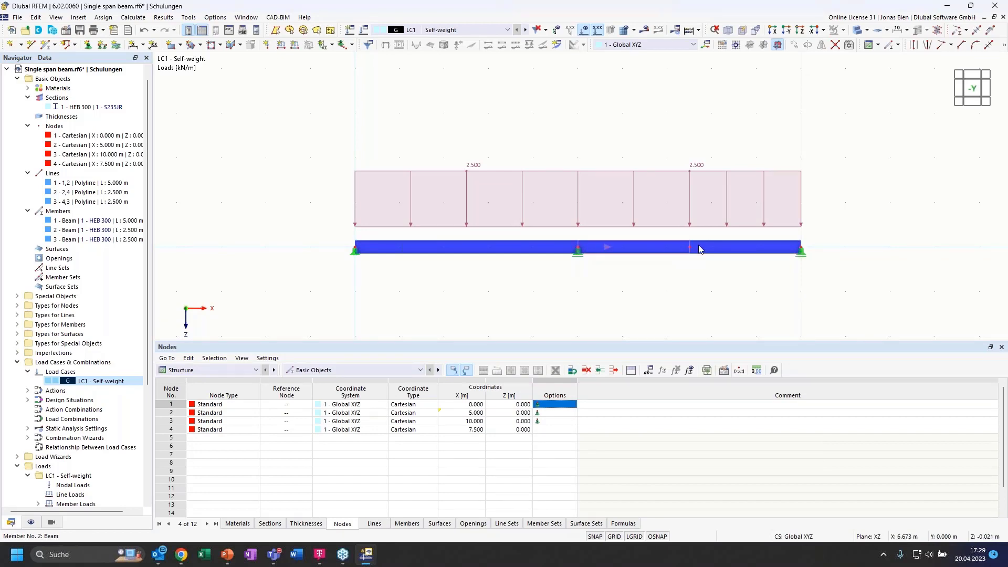
- Define the X coordinate of node 3 at the beam's right end with the formula 2*L
{"action": "double_click", "coordinate": [801, 250]}
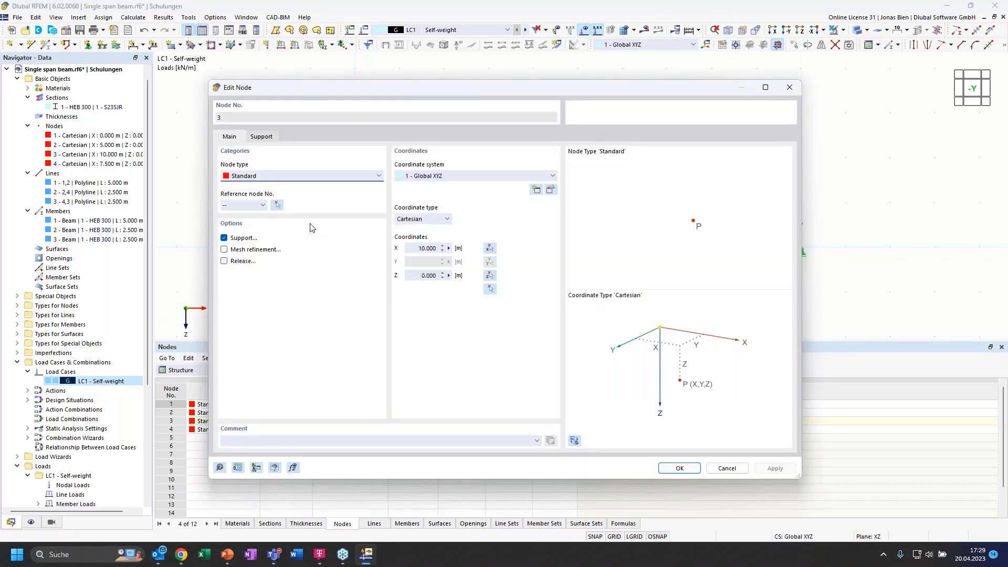
{"action": "left_click", "coordinate": [449, 248]}
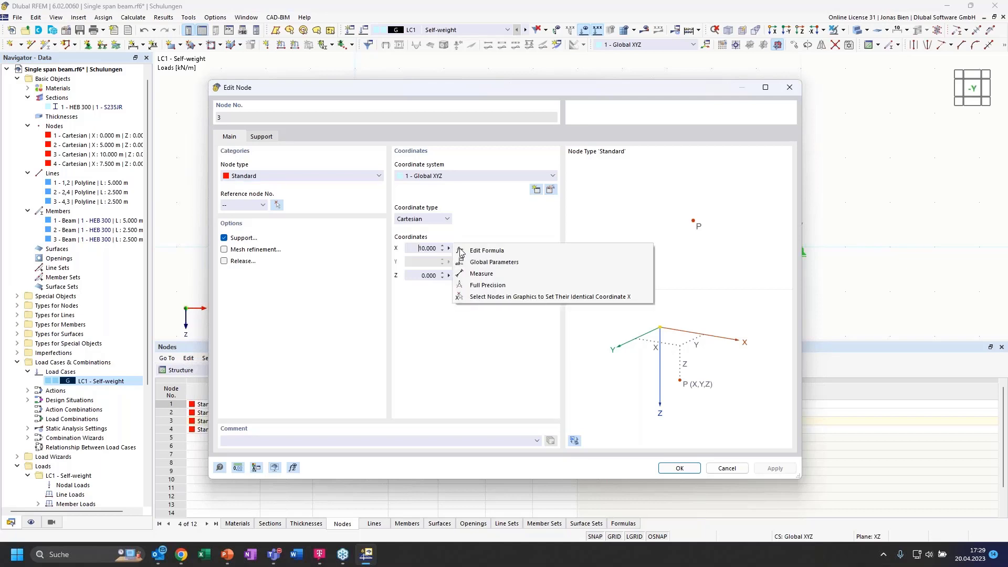
{"action": "left_click", "coordinate": [479, 251]}
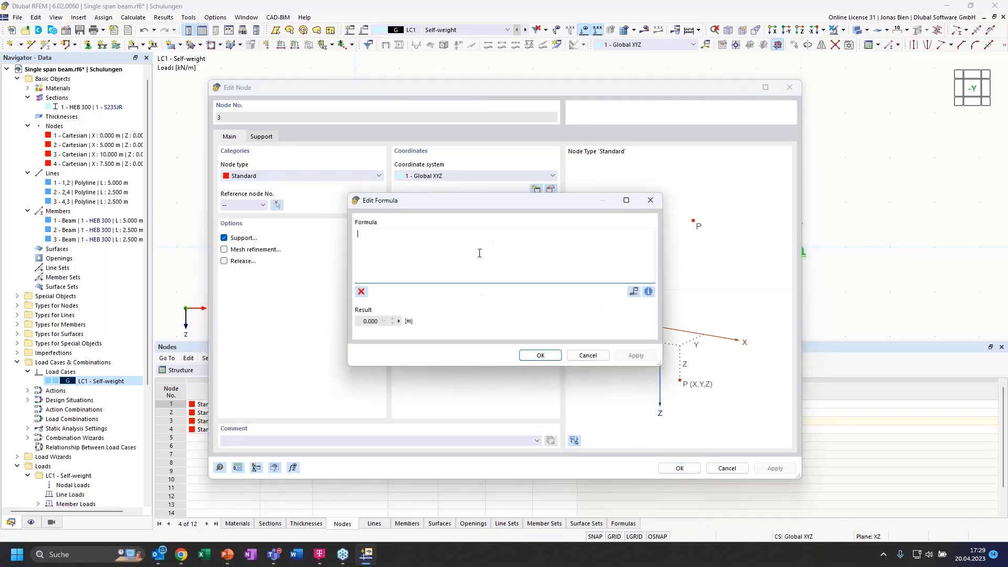
{"action": "type", "text": "2*L"}
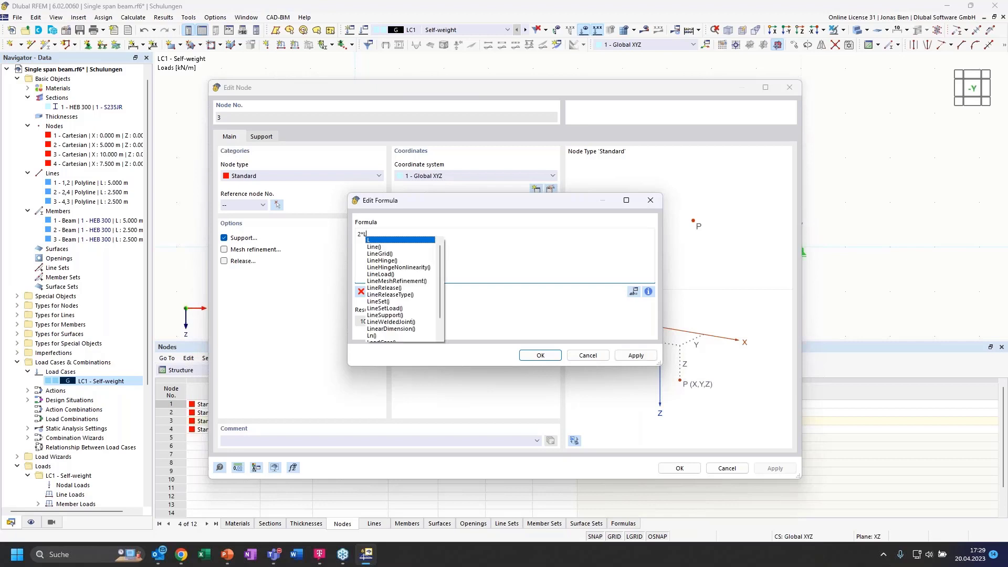
{"action": "key", "text": "Return"}
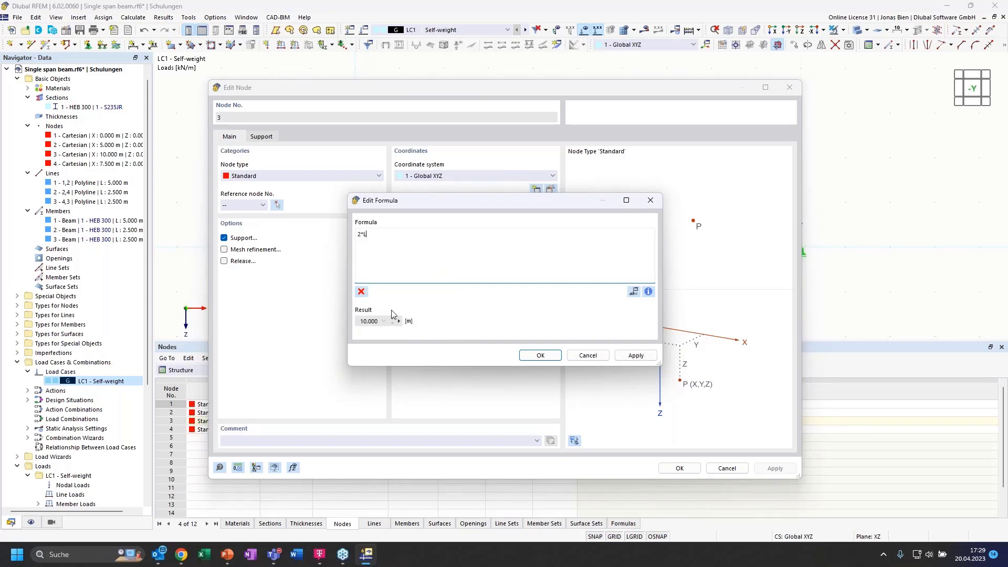
{"action": "left_click", "coordinate": [538, 361]}
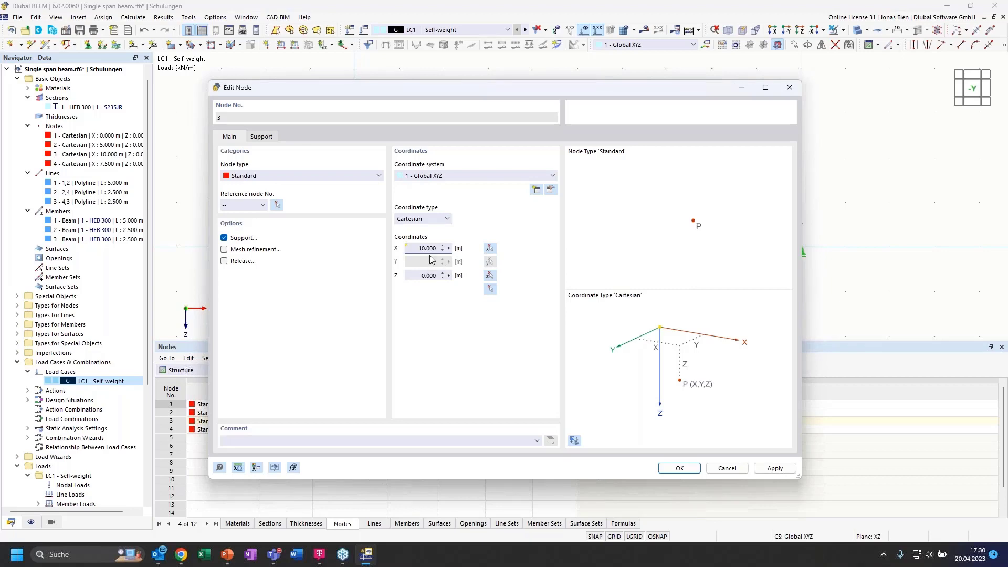
{"action": "left_click", "coordinate": [680, 468]}
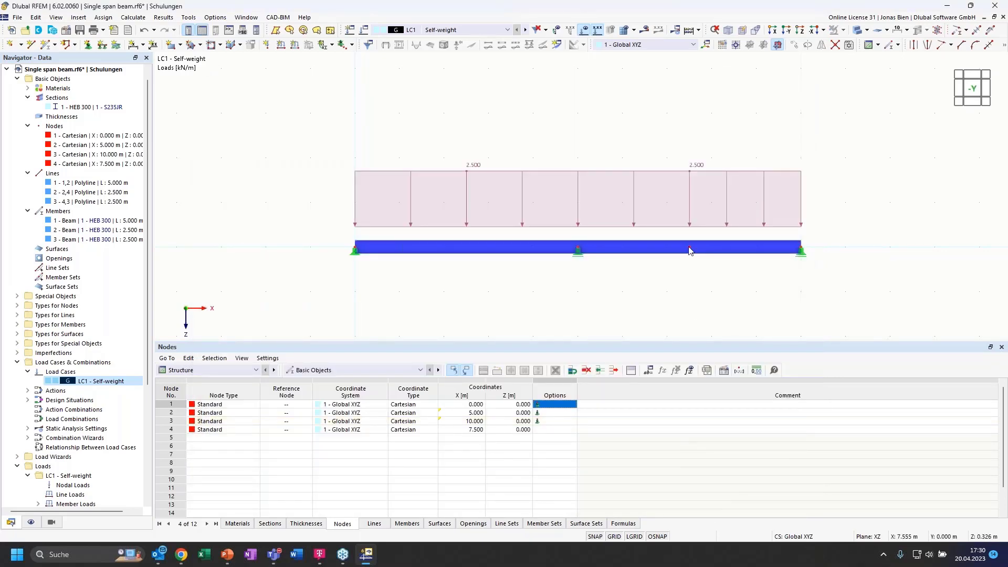
- Define the X coordinate of intermediate node 4 in the right span with the formula (1+e)*L
{"action": "mouse_move", "coordinate": [690, 250]}
{"action": "double_click", "coordinate": [690, 251]}
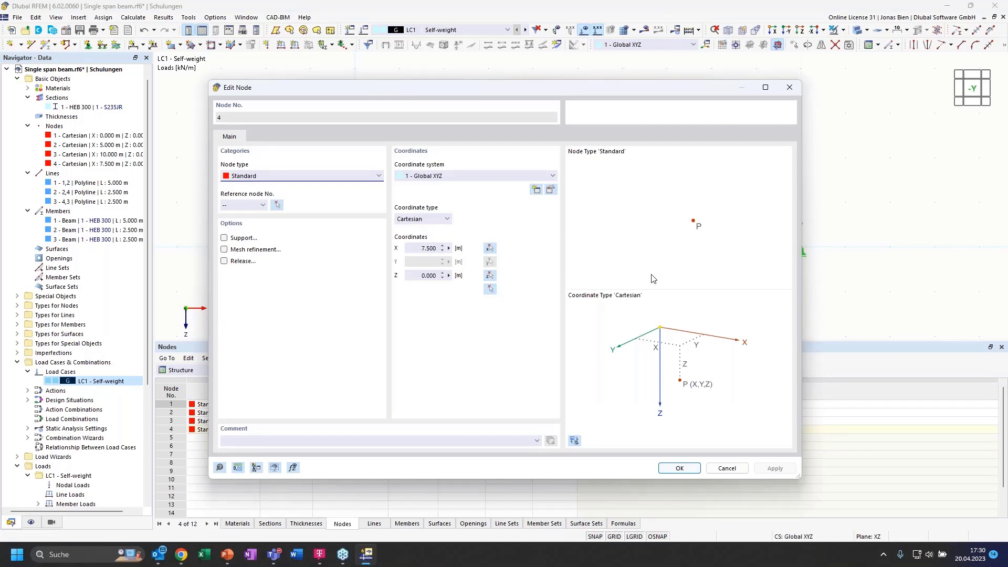
{"action": "left_click", "coordinate": [449, 248]}
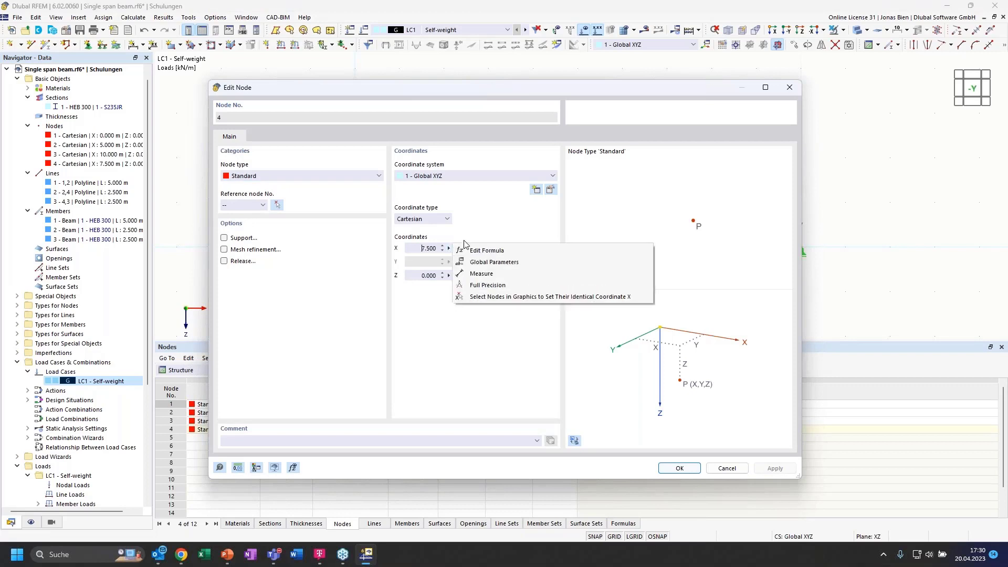
{"action": "left_click", "coordinate": [489, 252]}
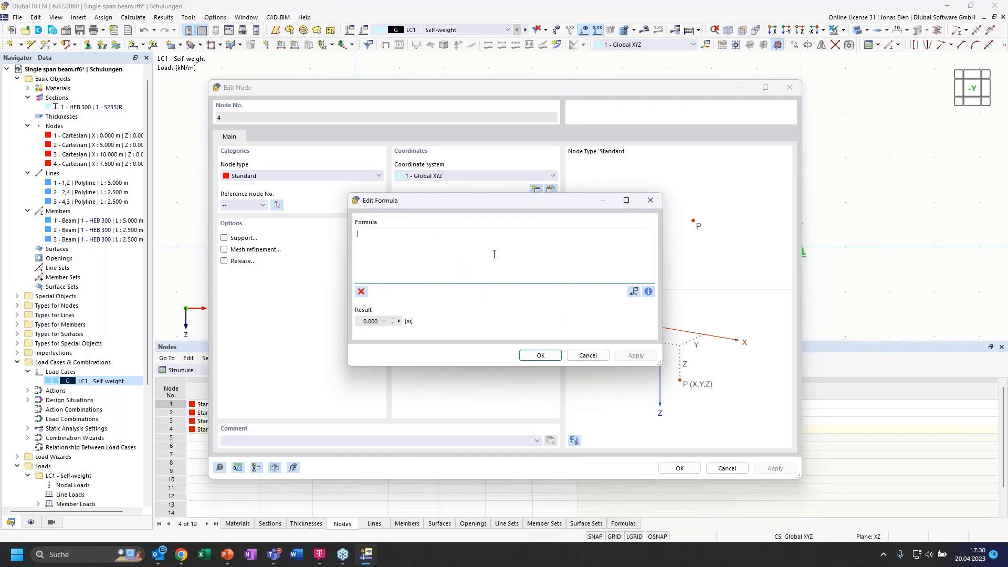
{"action": "type", "text": "(1+e"}
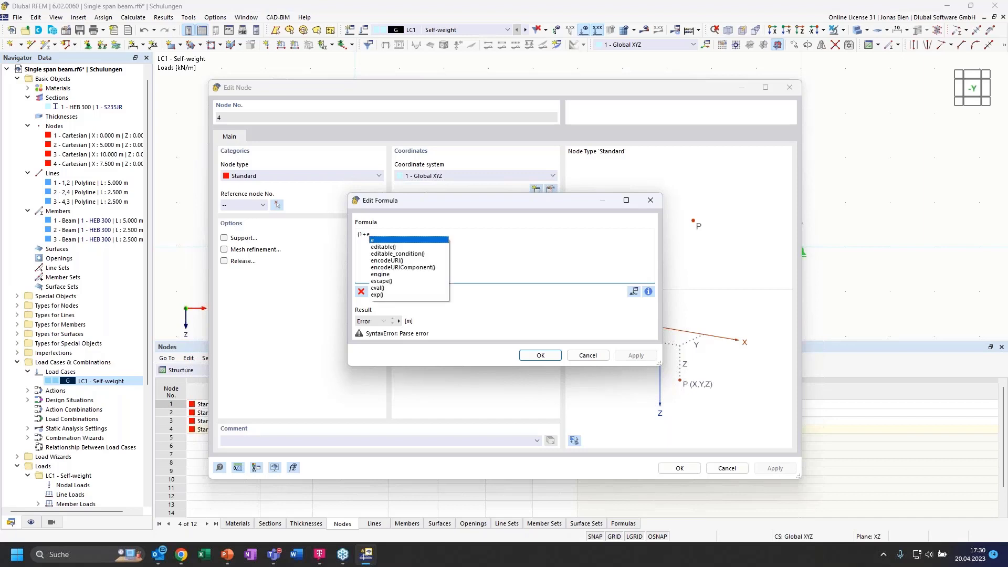
{"action": "type", "text": ")"}
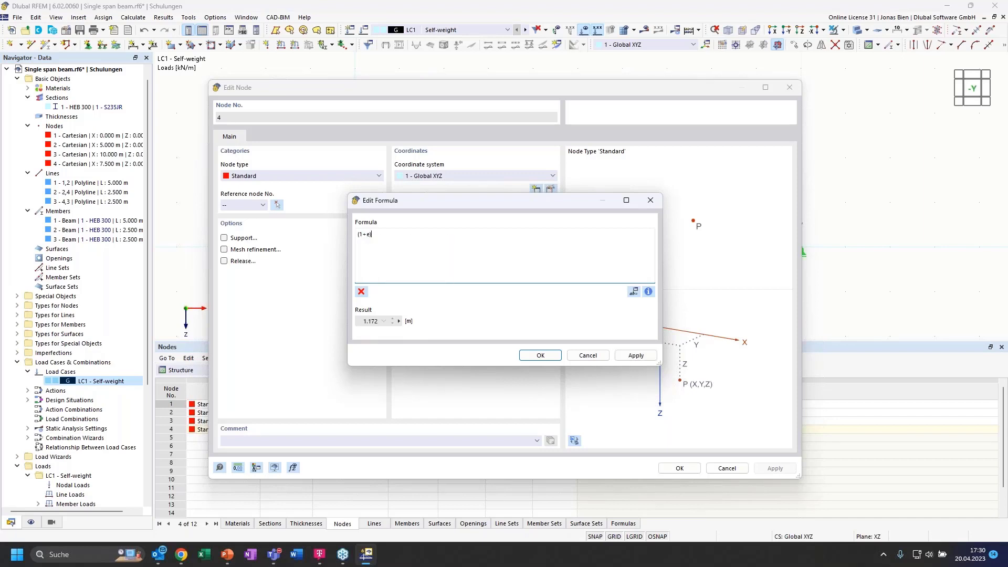
{"action": "type", "text": "*L"}
{"action": "left_click", "coordinate": [544, 356]}
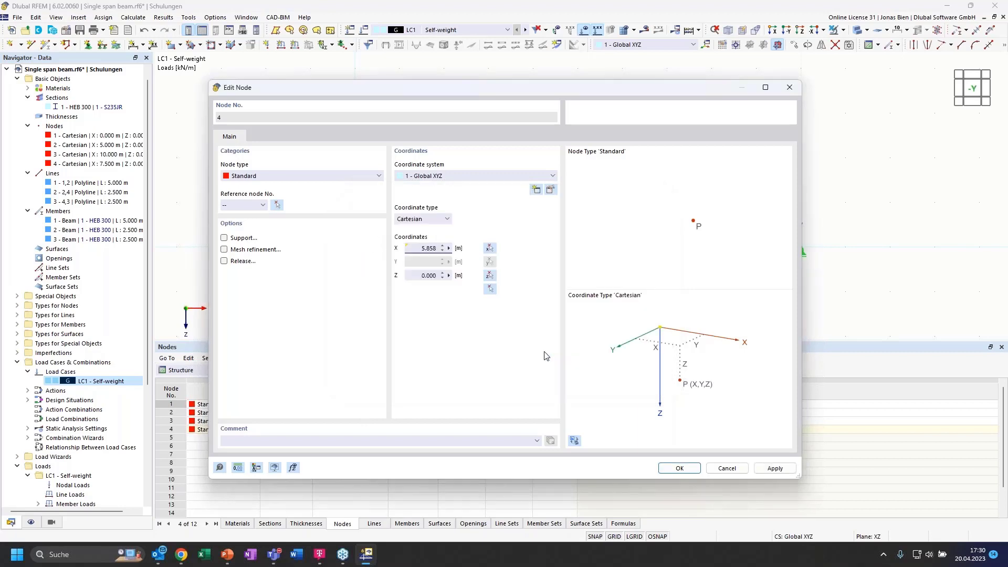
{"action": "left_click", "coordinate": [680, 469]}
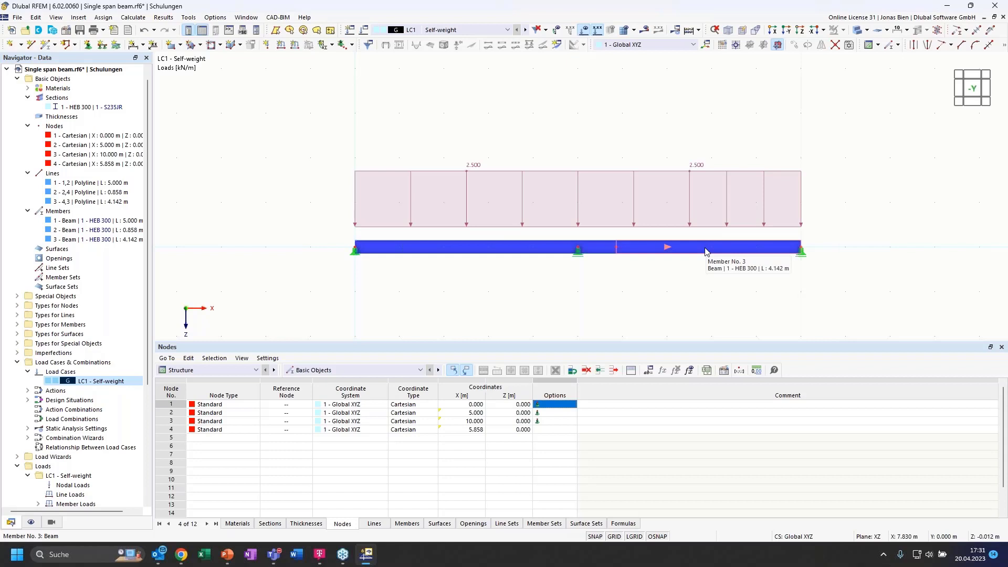
- Activate hinges for member 3 and assign a new member hinge with rotation φy released, in local xyz, at member start i
{"action": "double_click", "coordinate": [627, 250]}
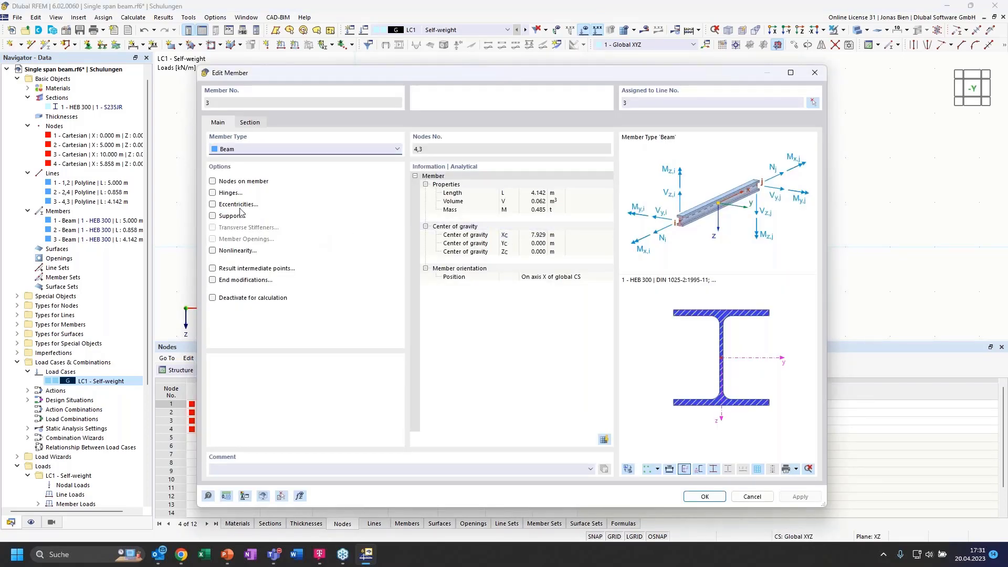
{"action": "left_click", "coordinate": [213, 193]}
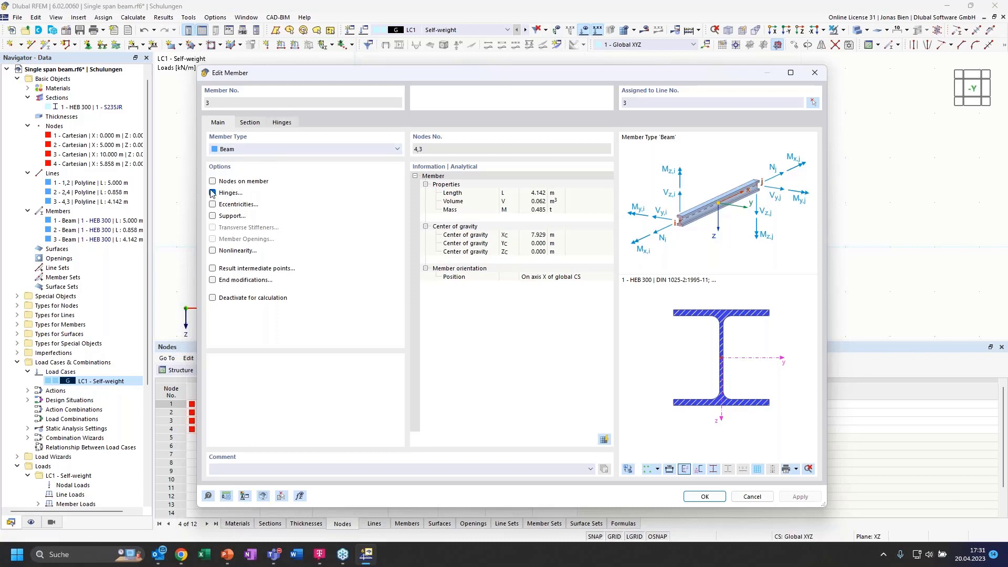
{"action": "left_click", "coordinate": [282, 122]}
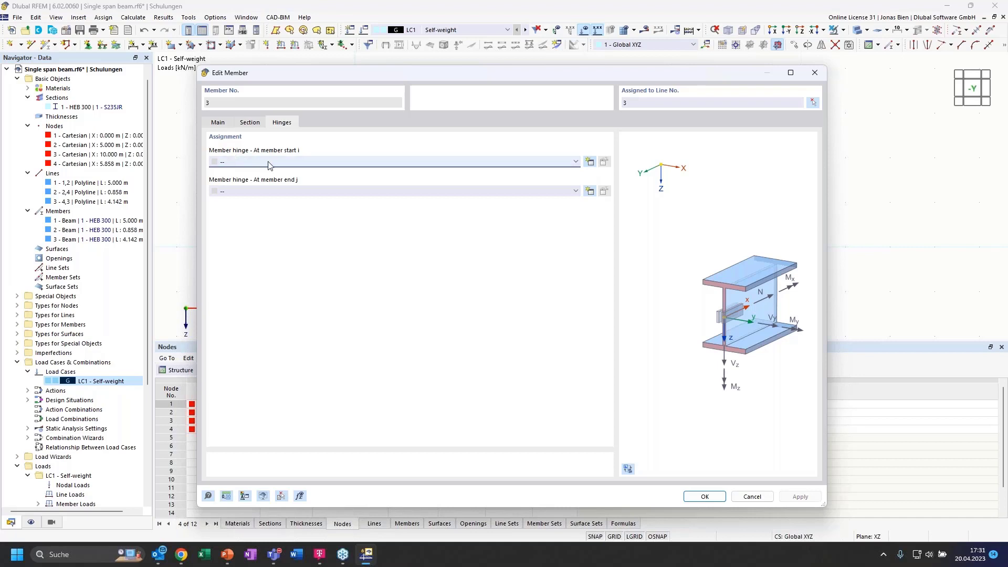
{"action": "left_click", "coordinate": [544, 162]}
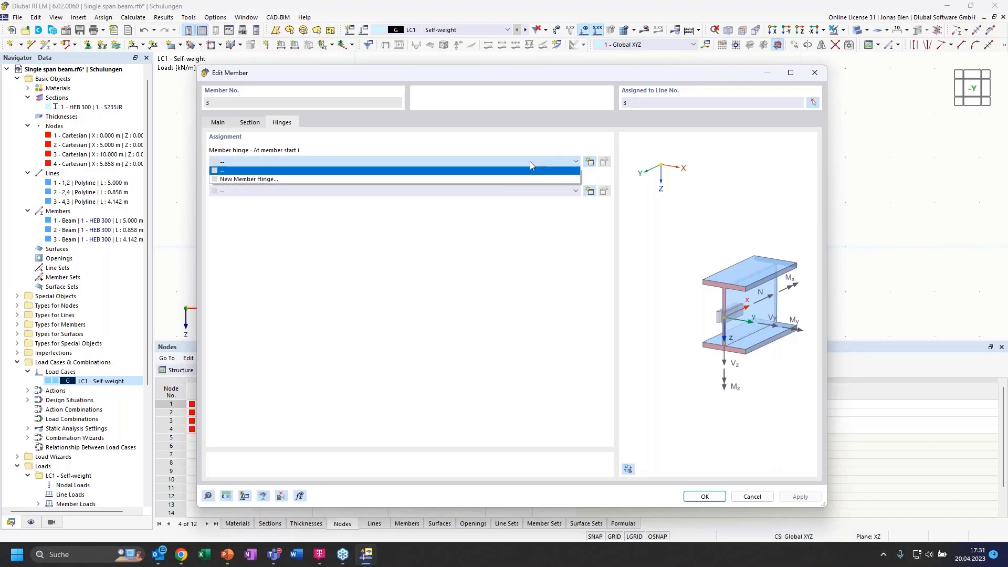
{"action": "left_click", "coordinate": [255, 180]}
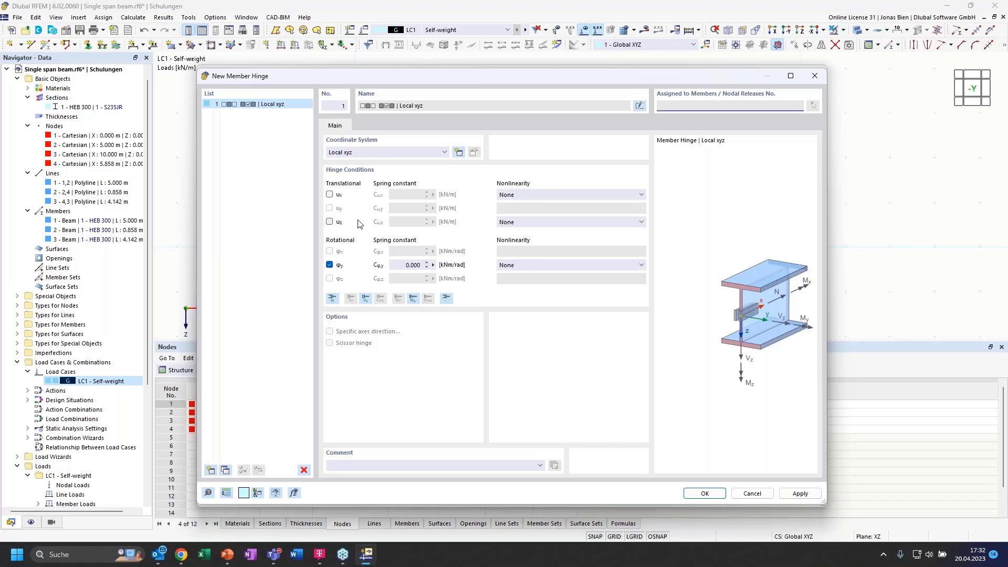
{"action": "left_click", "coordinate": [702, 498]}
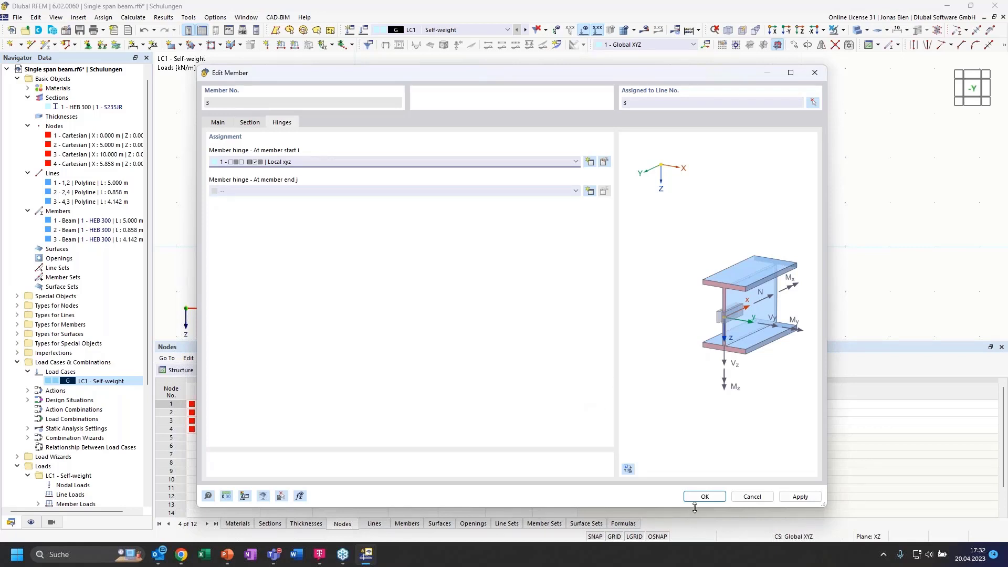
{"action": "left_click", "coordinate": [703, 497]}
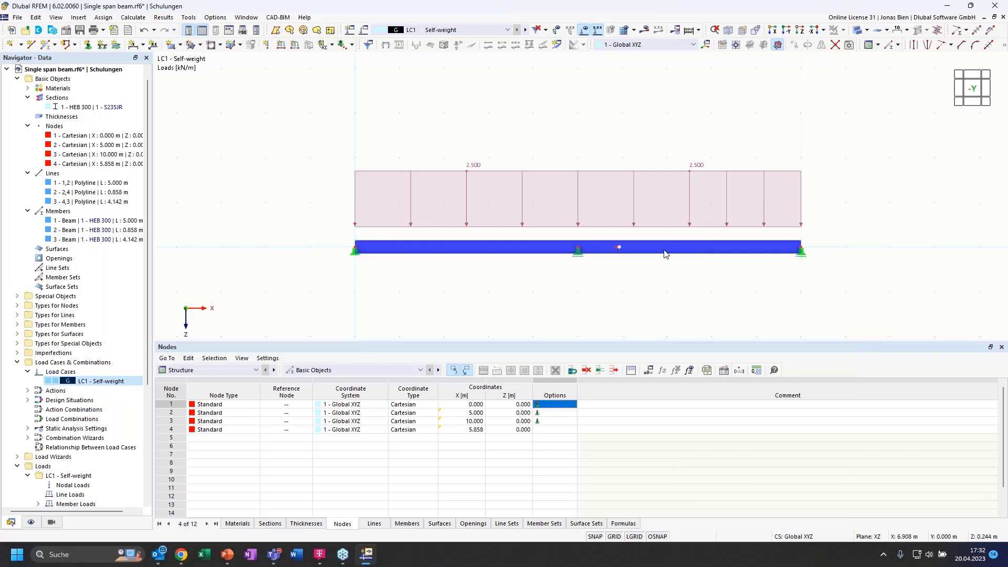
- Add a linear length dimension in the second plane between nodes 1 and 2 of the left span, with a -1 m line offset
{"action": "scroll", "coordinate": [620, 251], "scroll_direction": "up", "scroll_amount": 3}
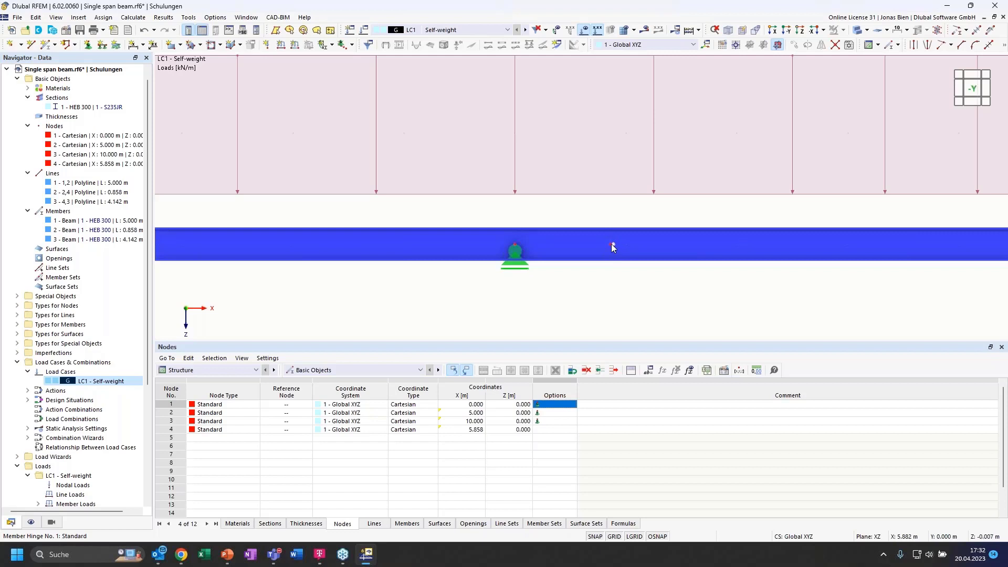
{"action": "scroll", "coordinate": [630, 275], "scroll_direction": "down", "scroll_amount": 2}
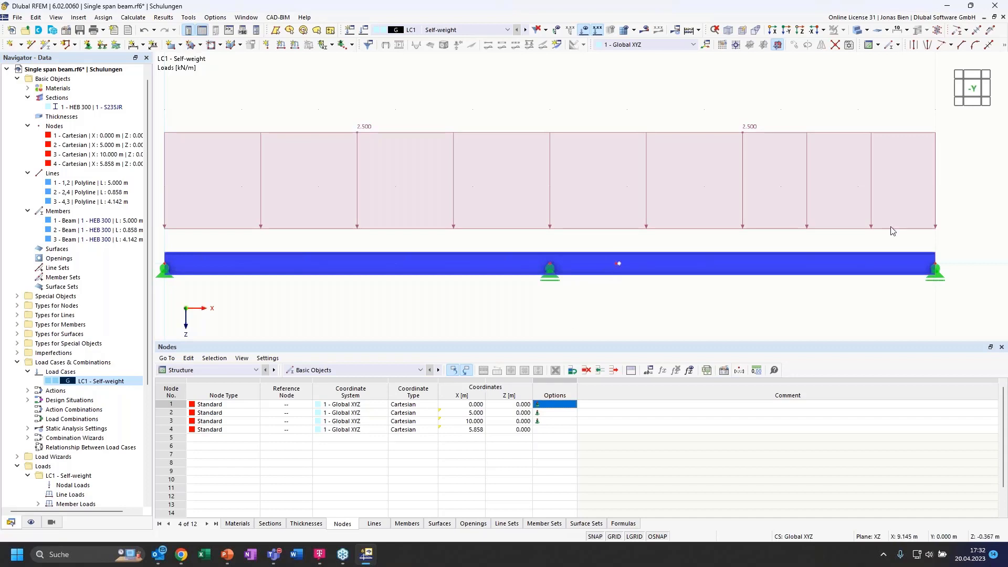
{"action": "scroll", "coordinate": [891, 227], "scroll_direction": "down", "scroll_amount": 2}
{"action": "scroll", "coordinate": [825, 285], "scroll_direction": "up", "scroll_amount": 1}
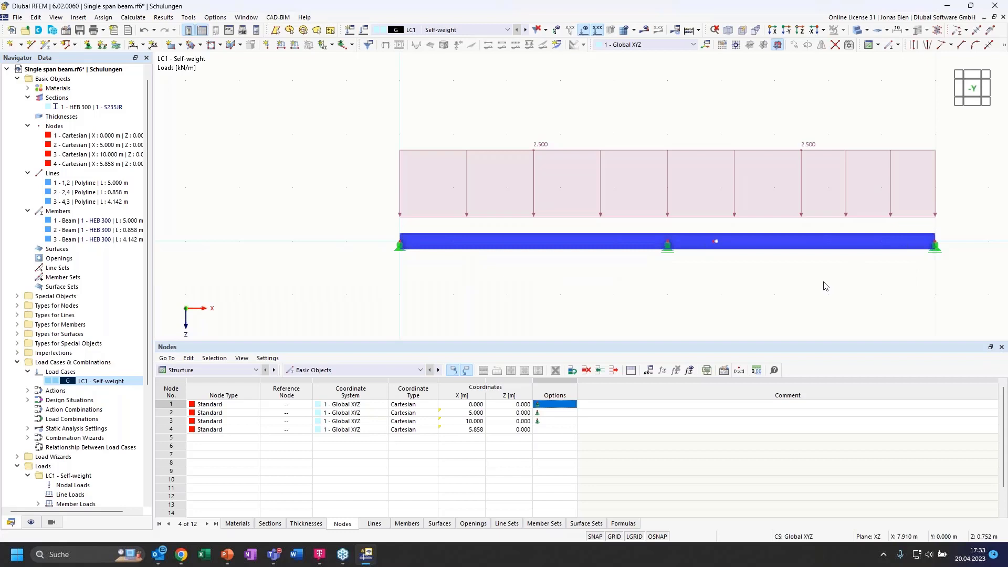
{"action": "left_click", "coordinate": [142, 48]}
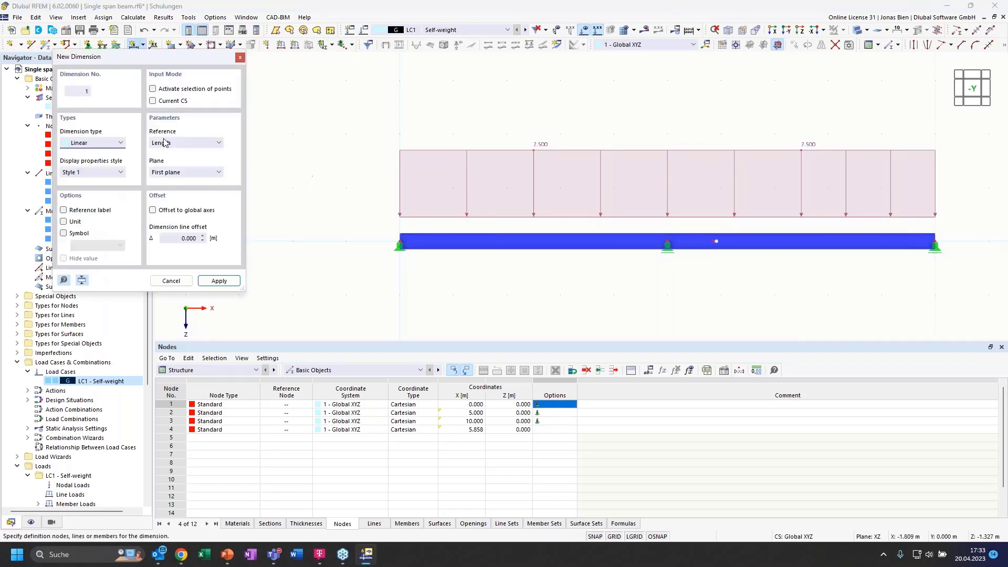
{"action": "left_click", "coordinate": [187, 172]}
{"action": "left_click", "coordinate": [173, 188]}
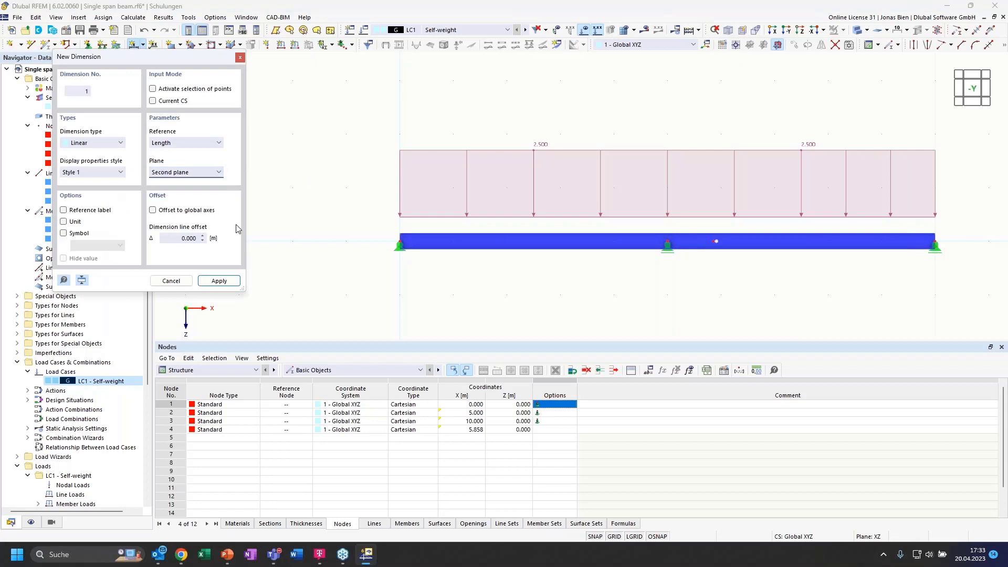
{"action": "left_click", "coordinate": [400, 241]}
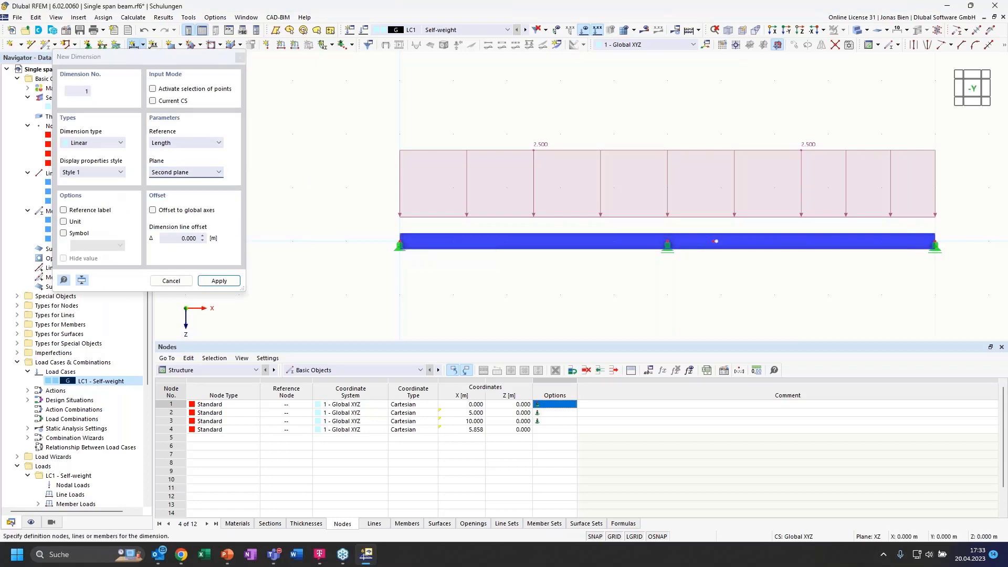
{"action": "left_click", "coordinate": [665, 241]}
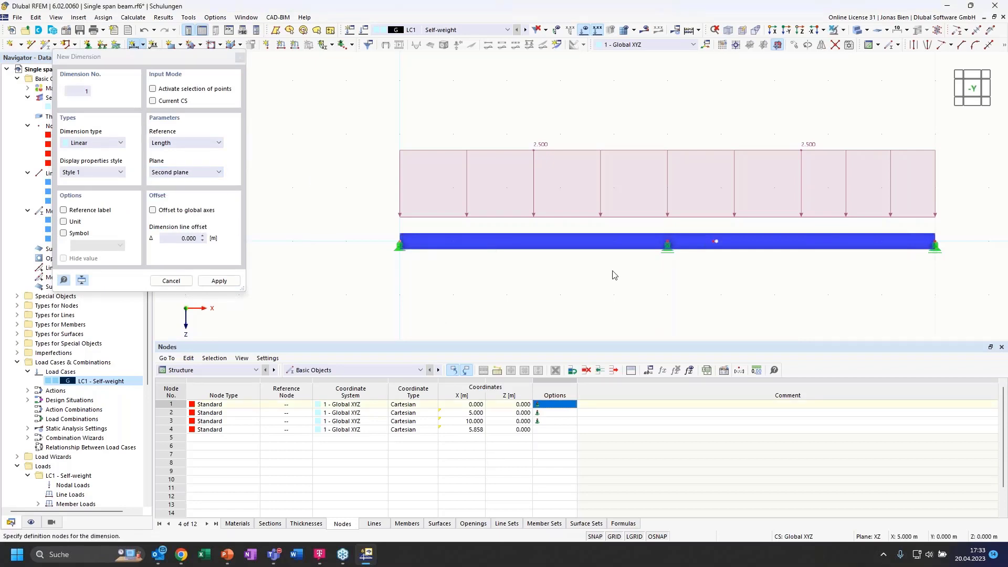
{"action": "left_click", "coordinate": [179, 238]}
{"action": "type", "text": "-1"}
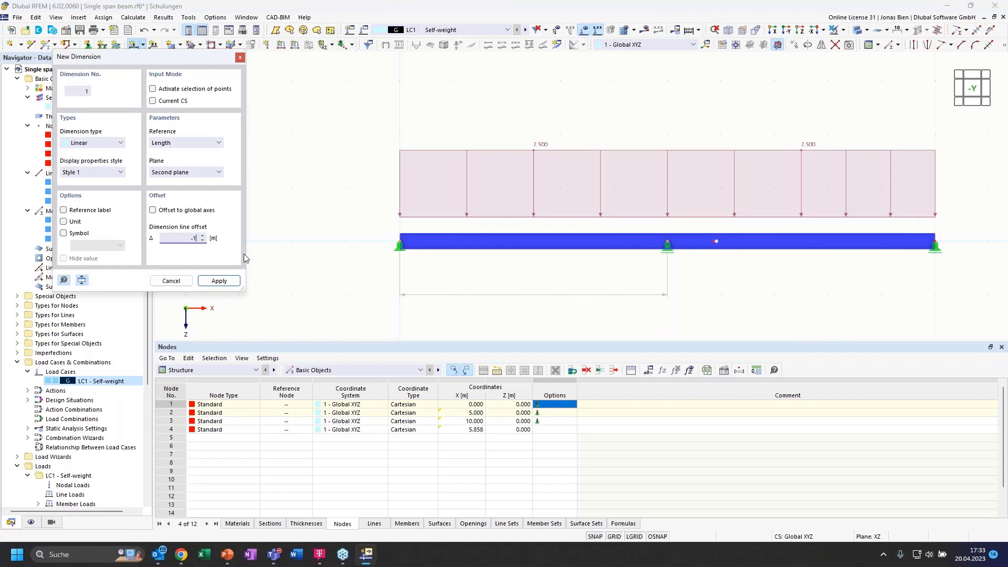
{"action": "key", "text": "Return"}
- Dimension the distance from the middle support to hinge node 4, with the dimension line offset by -1 m
{"action": "left_click", "coordinate": [668, 241]}
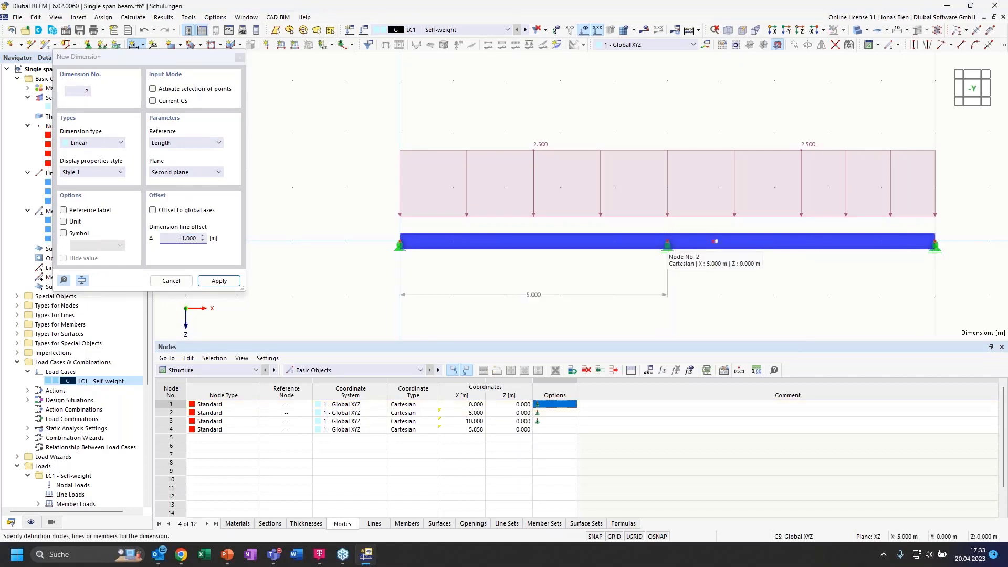
{"action": "left_click", "coordinate": [716, 241]}
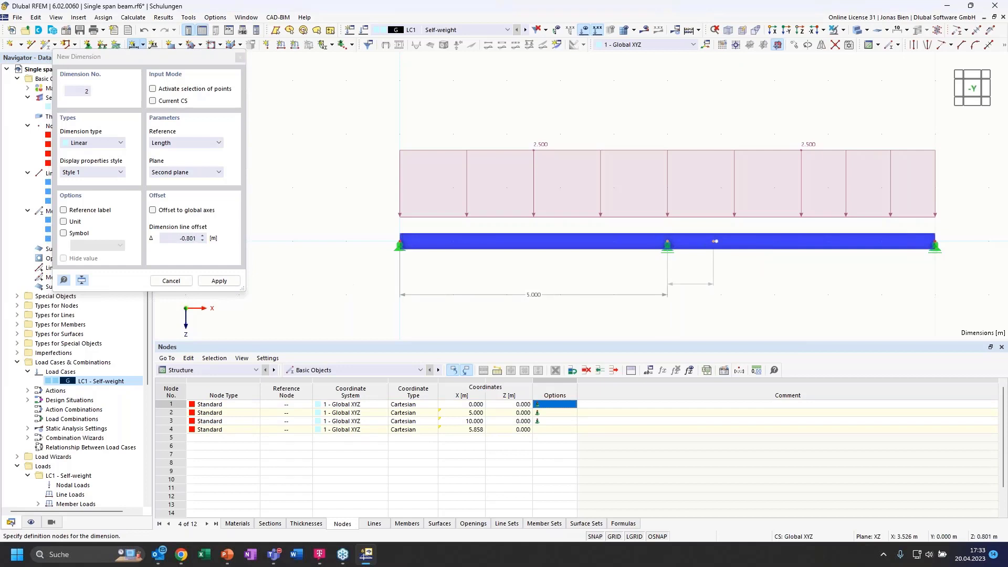
{"action": "left_click", "coordinate": [172, 238]}
{"action": "type", "text": "-1"}
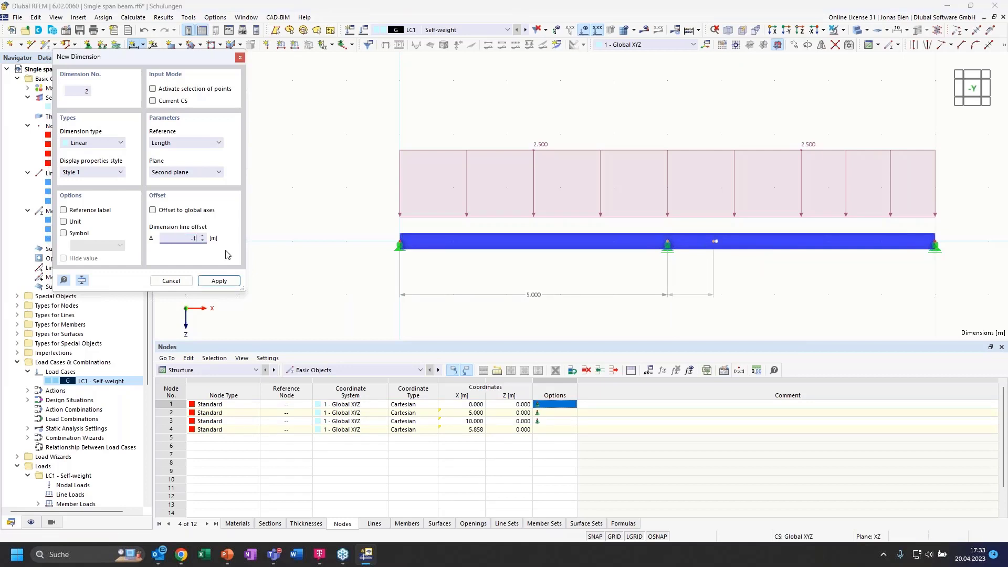
{"action": "key", "text": "Return"}
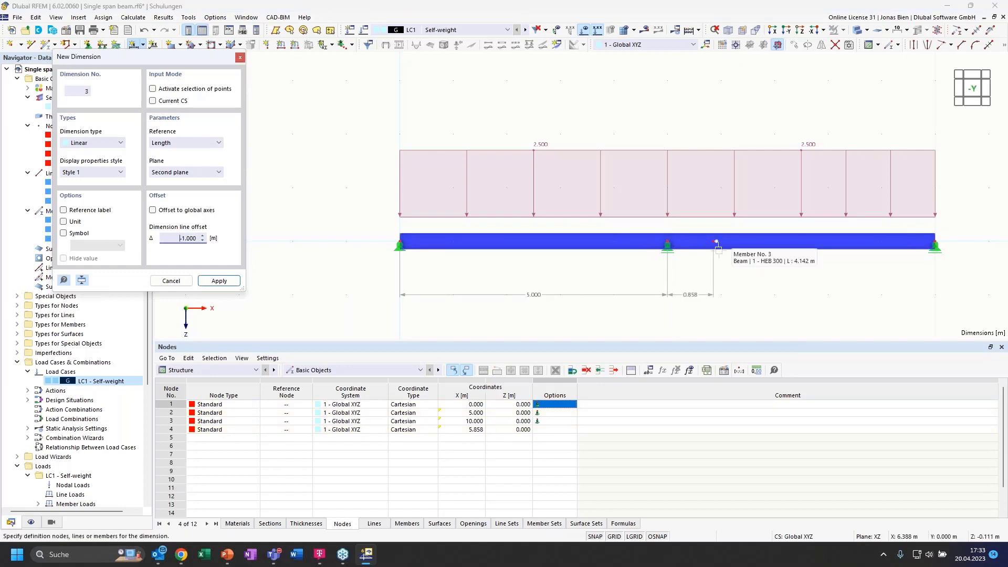
- Dimension the distance from hinge node 4 to the right end support with a -1 m line offset, and finish dimensioning
{"action": "left_click", "coordinate": [937, 245]}
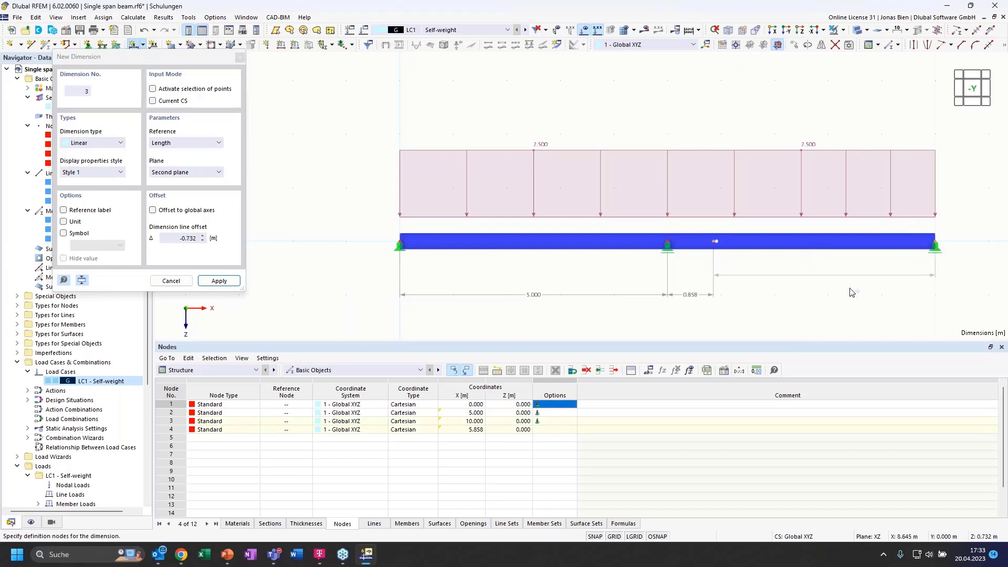
{"action": "left_click", "coordinate": [170, 238]}
{"action": "type", "text": "-1"}
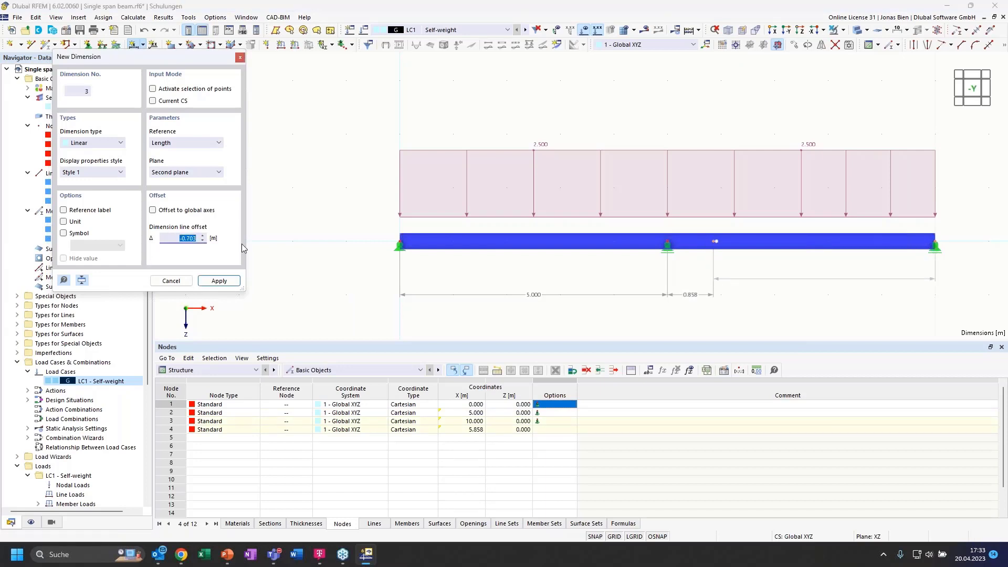
{"action": "key", "text": "Return"}
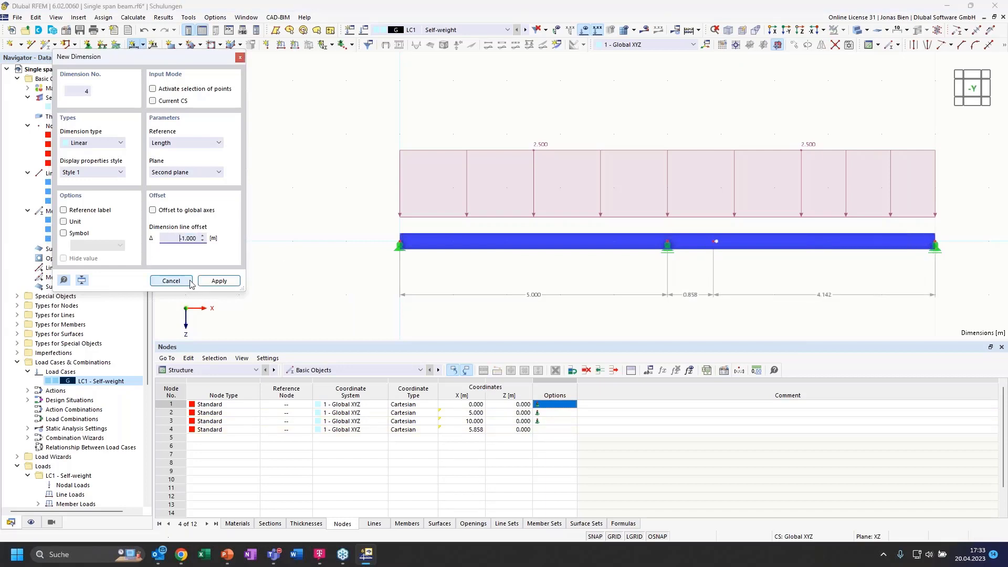
{"action": "left_click", "coordinate": [171, 280]}
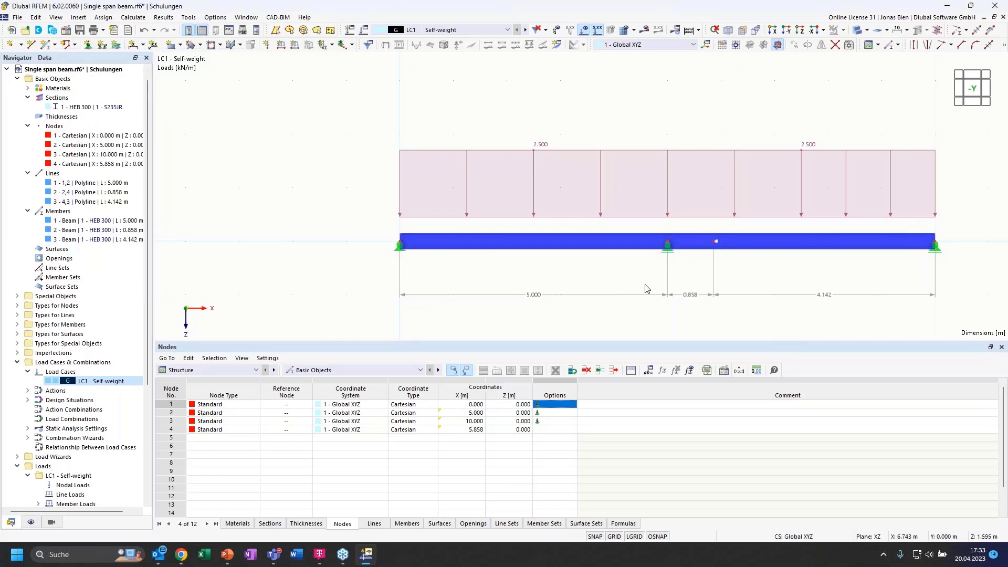
- Calculate load case LC1 - Self-weight and display the member internal moments My
{"action": "left_click", "coordinate": [645, 29]}
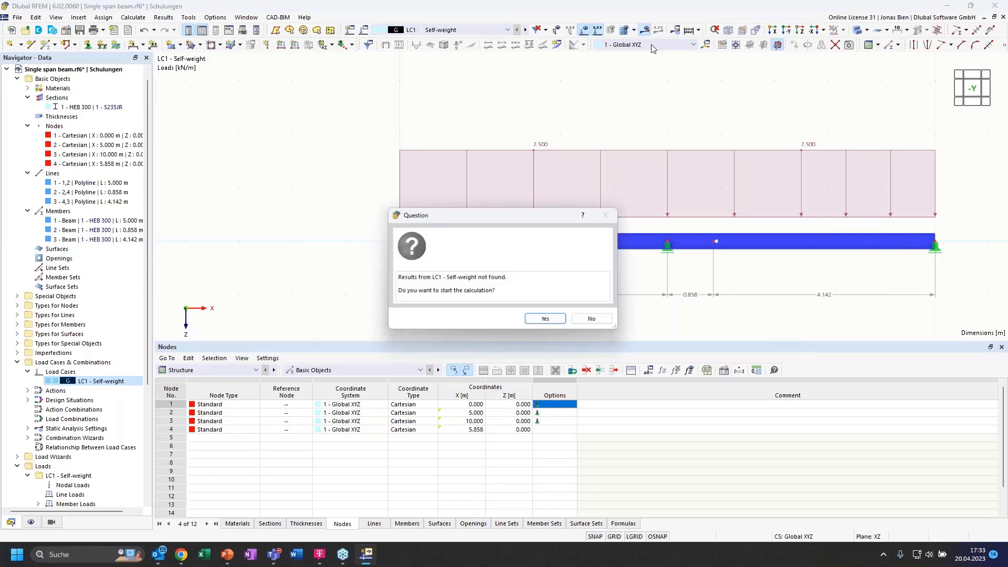
{"action": "left_click", "coordinate": [548, 320]}
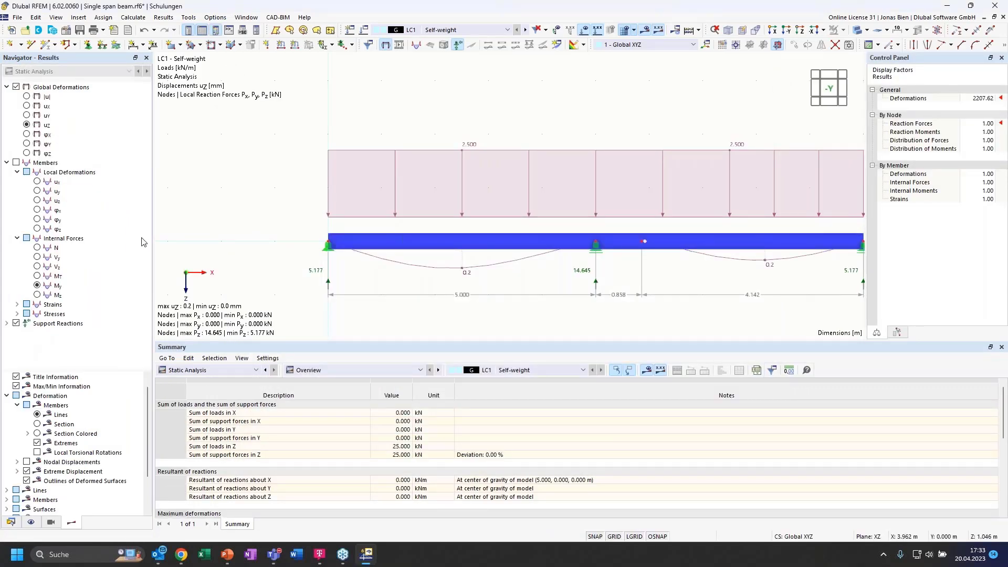
{"action": "left_click", "coordinate": [36, 286]}
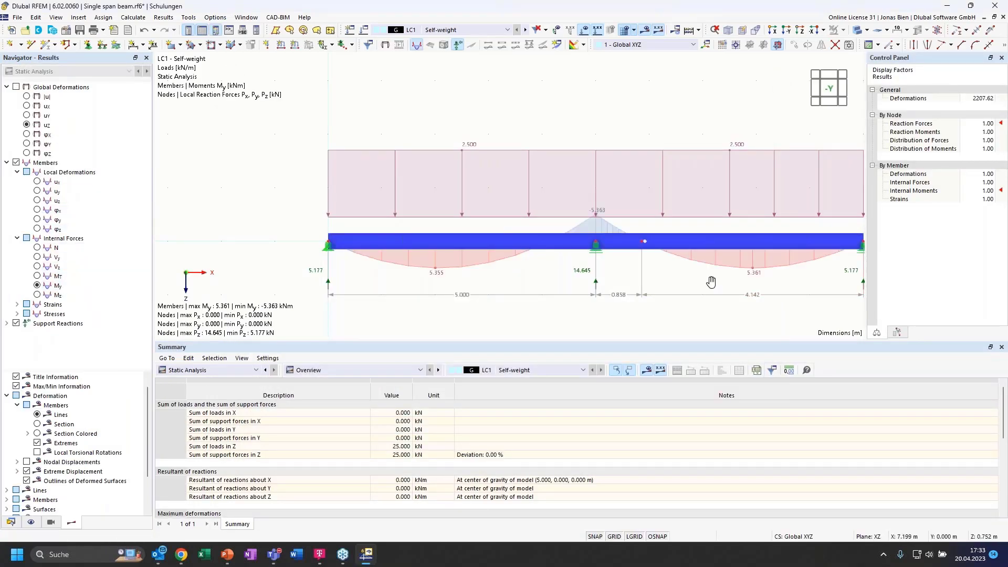
{"action": "middle_click_drag", "start_coordinate": [711, 279], "coordinate": [653, 282]}
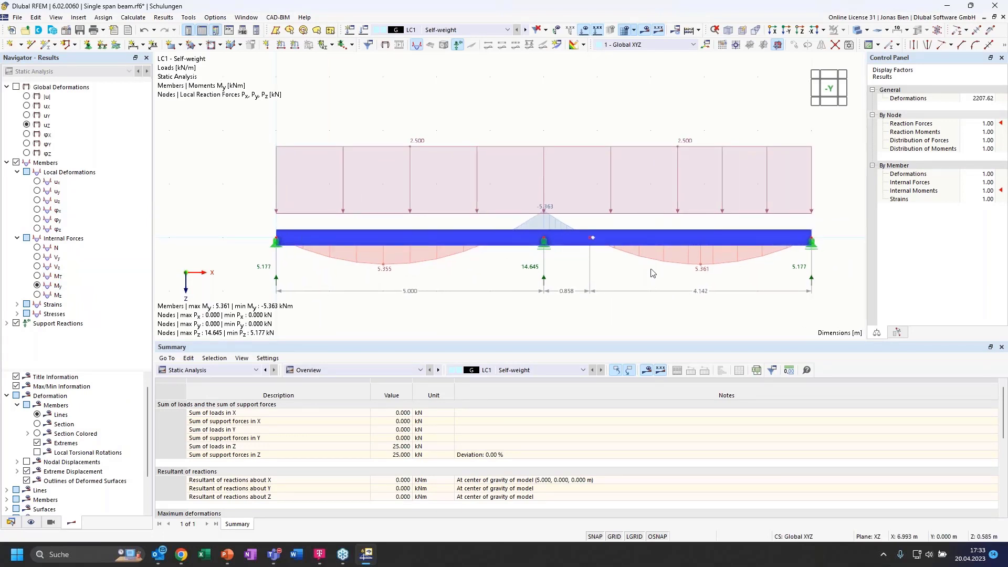
- Hide the loads and show the members as plain lines to examine the moment diagram at the hinge
{"action": "left_click", "coordinate": [595, 32]}
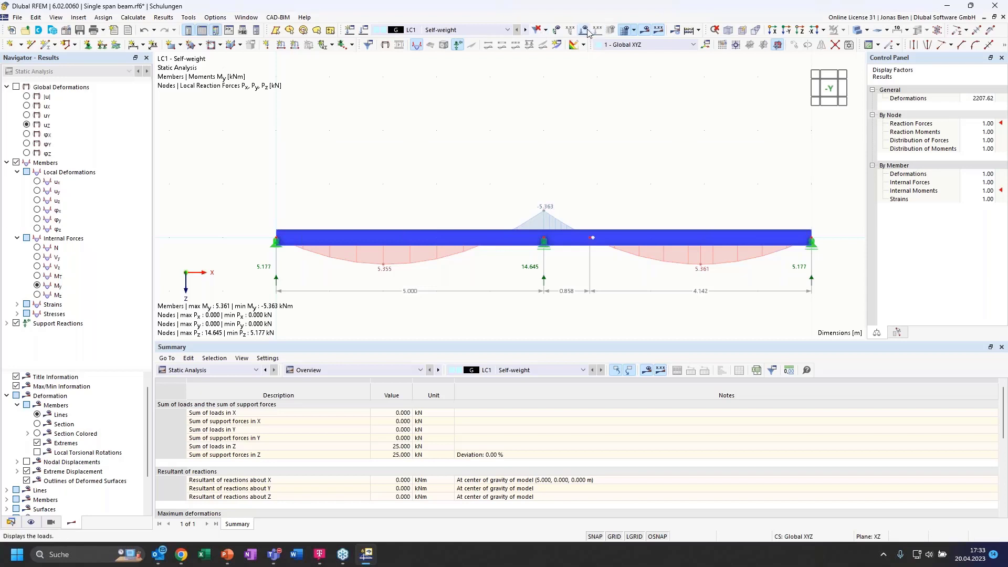
{"action": "left_click", "coordinate": [858, 30]}
{"action": "left_click", "coordinate": [860, 32]}
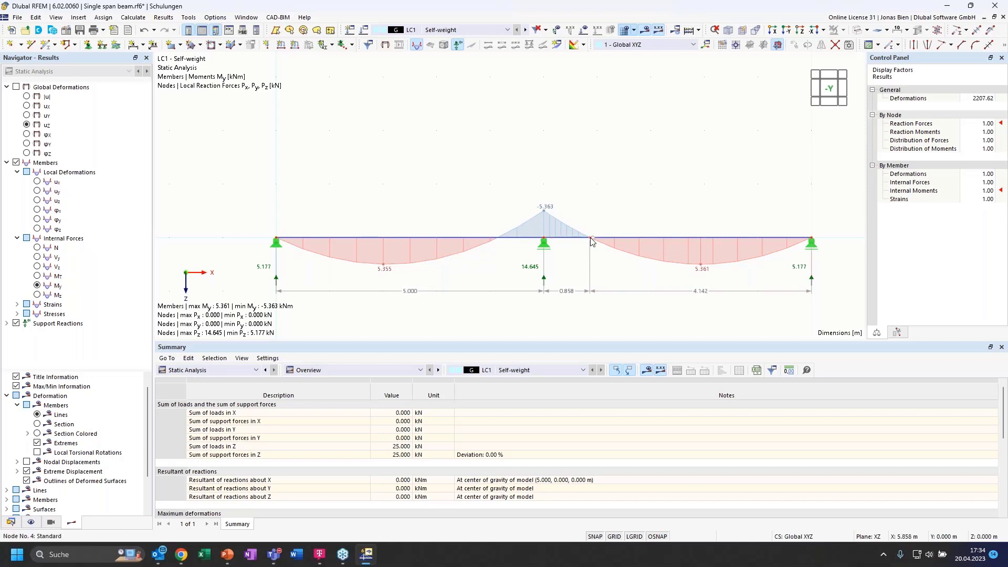
{"action": "mouse_move", "coordinate": [592, 239]}
{"action": "middle_click_drag", "start_coordinate": [651, 181], "coordinate": [636, 172]}
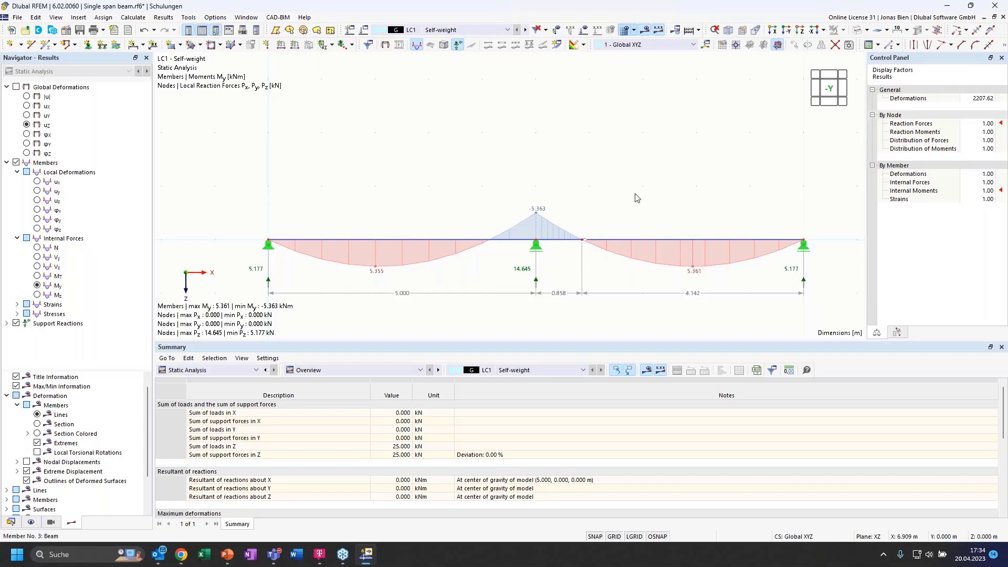
{"action": "middle_click_drag", "start_coordinate": [621, 172], "coordinate": [617, 149]}
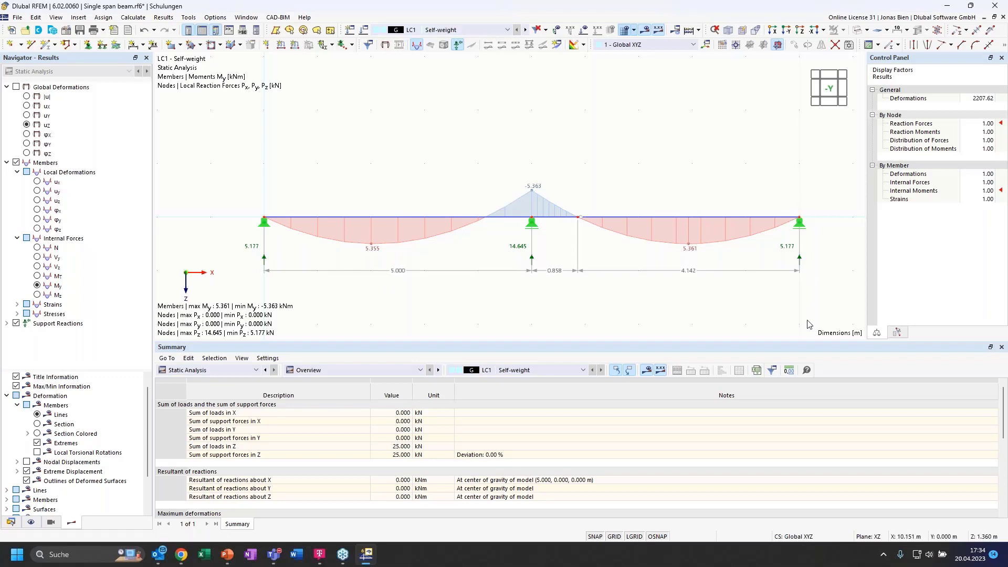
- Set the global length parameter L to 8 m
{"action": "left_click", "coordinate": [37, 17]}
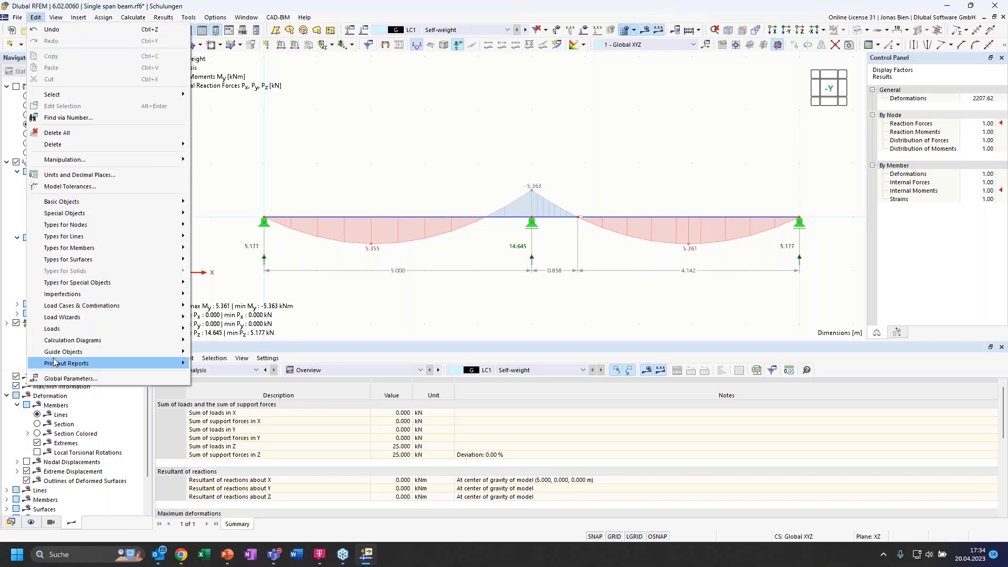
{"action": "left_click", "coordinate": [74, 377]}
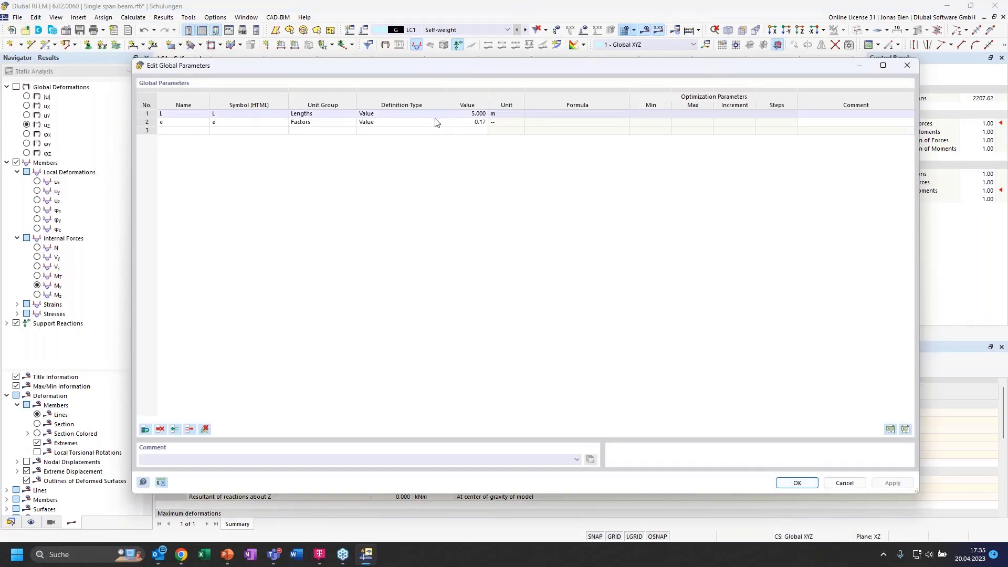
{"action": "left_click", "coordinate": [462, 114]}
{"action": "type", "text": "8"}
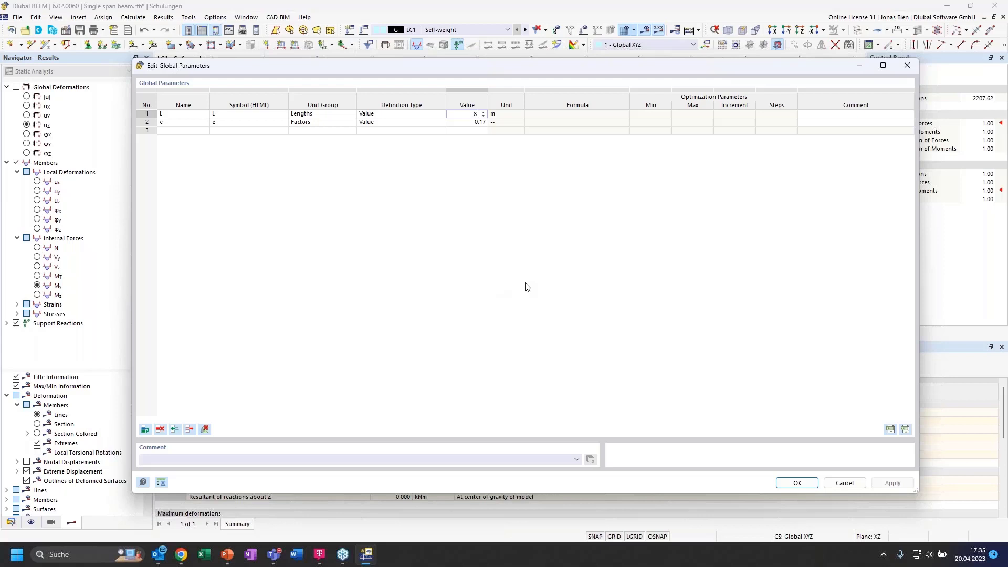
{"action": "left_click", "coordinate": [796, 483]}
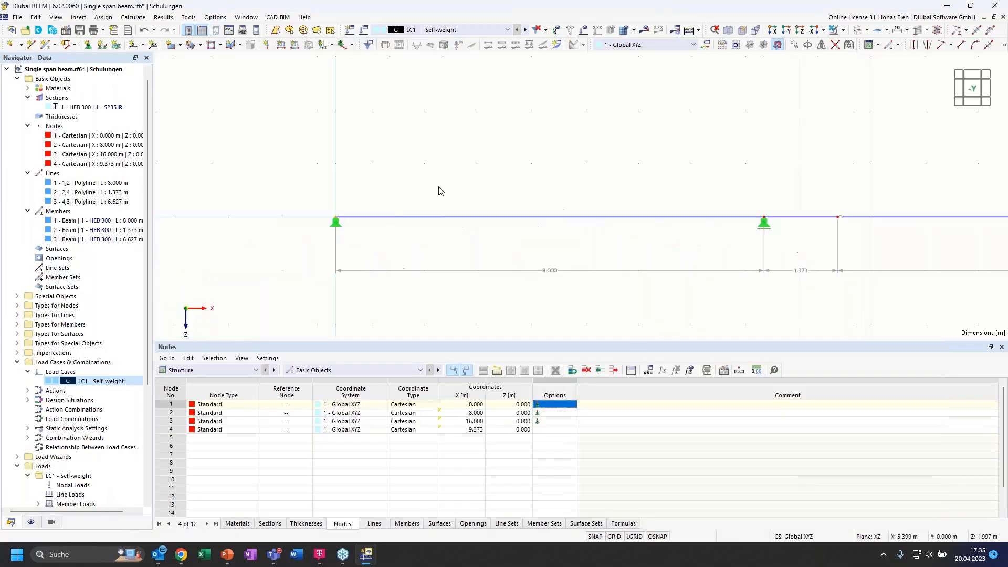
- Recalculate load case LC1 for the lengthened two-span beam and display its results
{"action": "scroll", "coordinate": [422, 184], "scroll_direction": "down", "scroll_amount": 1}
{"action": "middle_click_drag", "start_coordinate": [591, 178], "coordinate": [489, 170]}
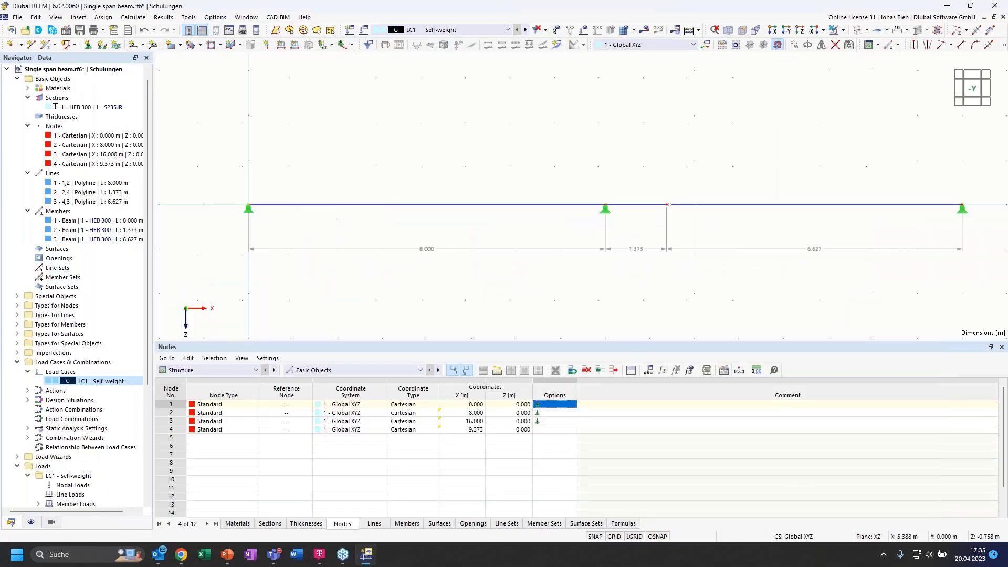
{"action": "scroll", "coordinate": [489, 171], "scroll_direction": "down", "scroll_amount": 1}
{"action": "middle_click_drag", "start_coordinate": [593, 167], "coordinate": [581, 169]}
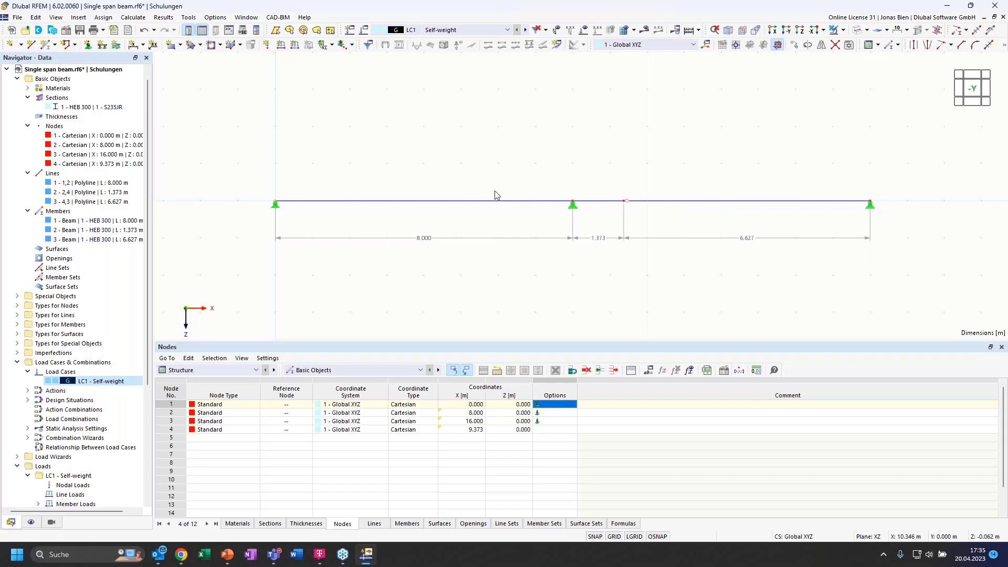
{"action": "left_click", "coordinate": [648, 34]}
{"action": "left_click", "coordinate": [545, 318]}
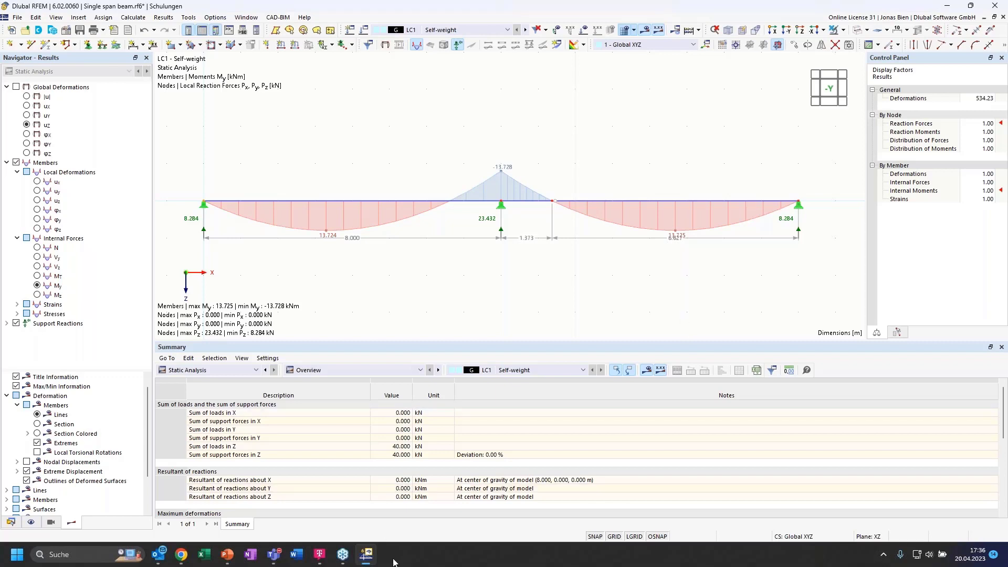
{"action": "mouse_move", "coordinate": [341, 559]}
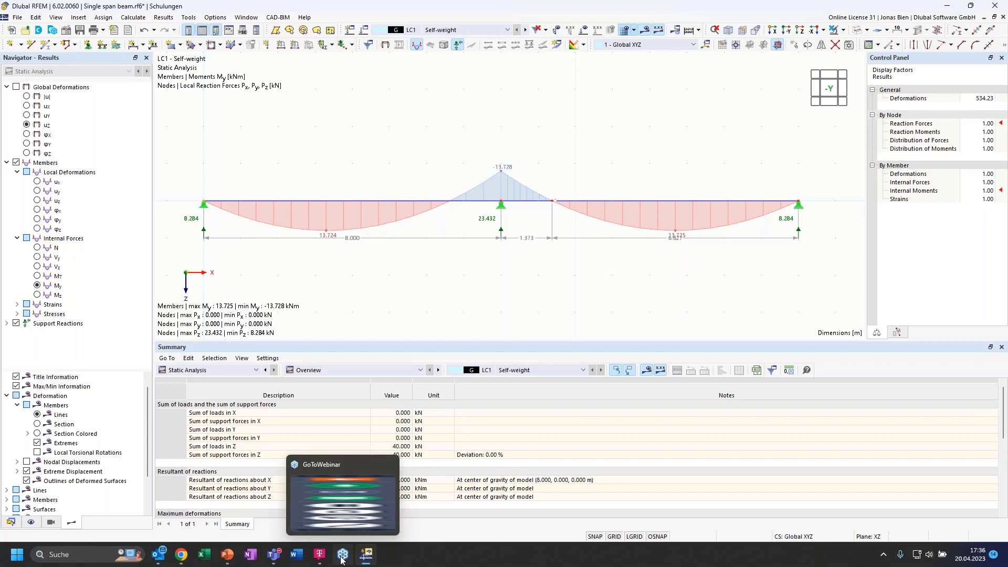
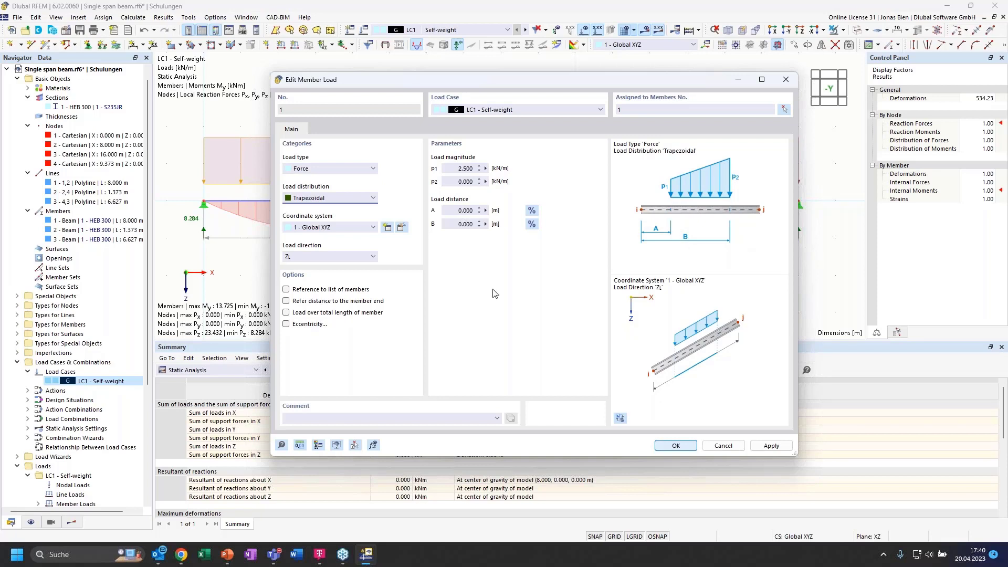
- Define load distances A and B of member 1's trapezoidal load as percentages so it covers only the middle part of the left span
{"action": "left_click", "coordinate": [459, 210]}
{"action": "left_click", "coordinate": [534, 209]}
{"action": "left_click", "coordinate": [533, 225]}
{"action": "left_click", "coordinate": [456, 211]}
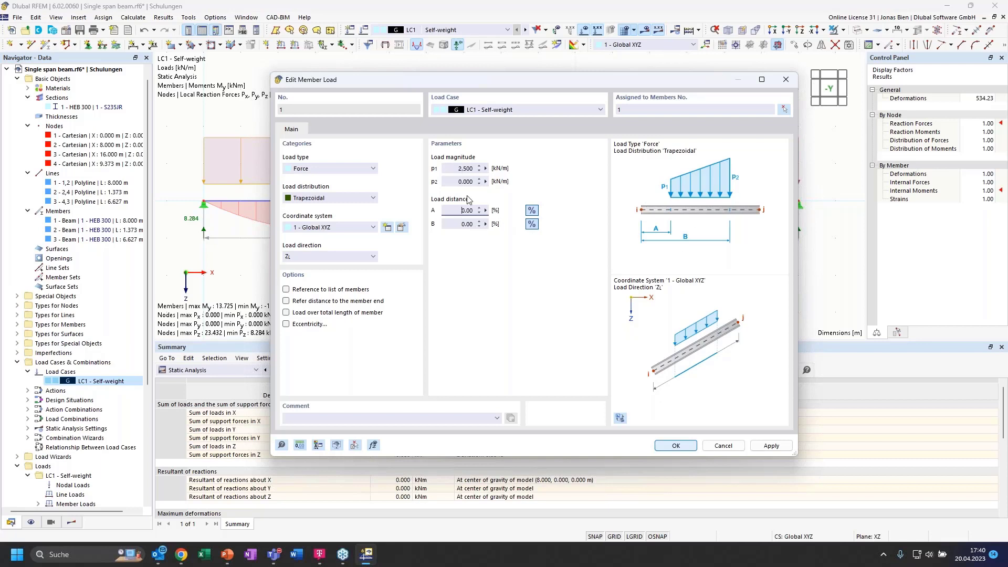
{"action": "left_click", "coordinate": [460, 225]}
{"action": "left_click", "coordinate": [678, 446]}
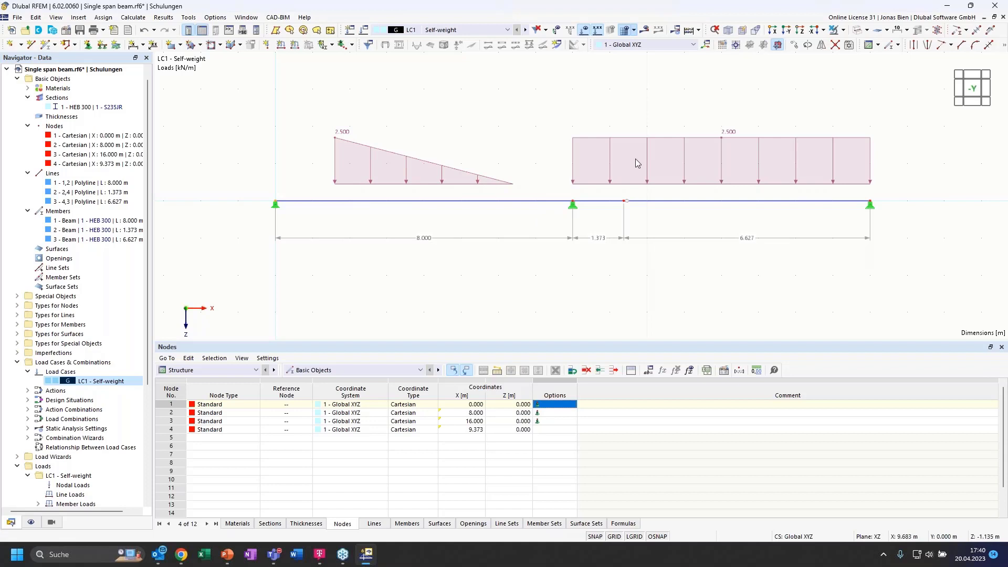
- Delete the uniform member load on the right span
{"action": "left_click", "coordinate": [624, 184]}
{"action": "key", "text": "Delete"}
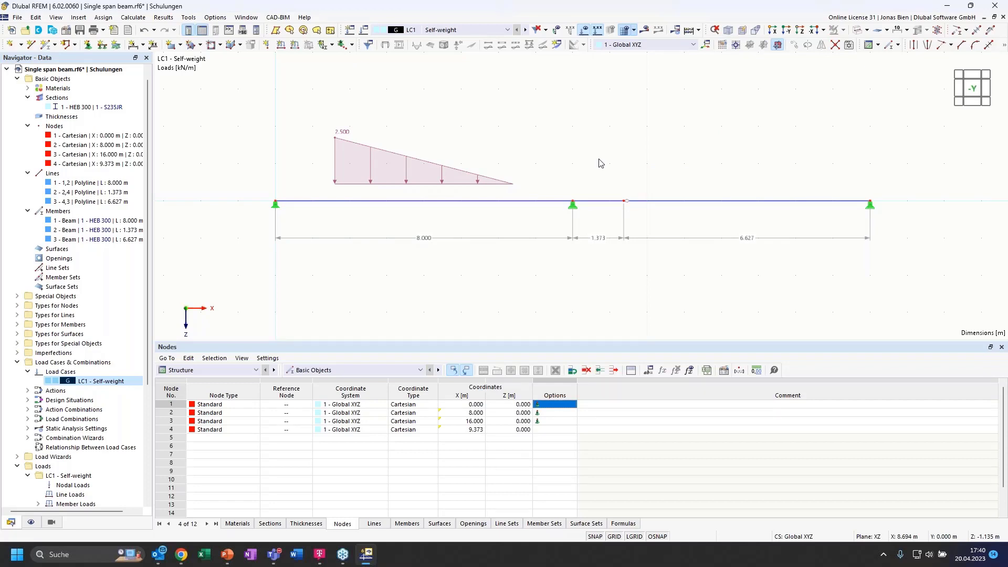
- Create a new imposed nodal deformation in LC1 and assign it to the middle support, node 2
{"action": "left_click", "coordinate": [343, 45]}
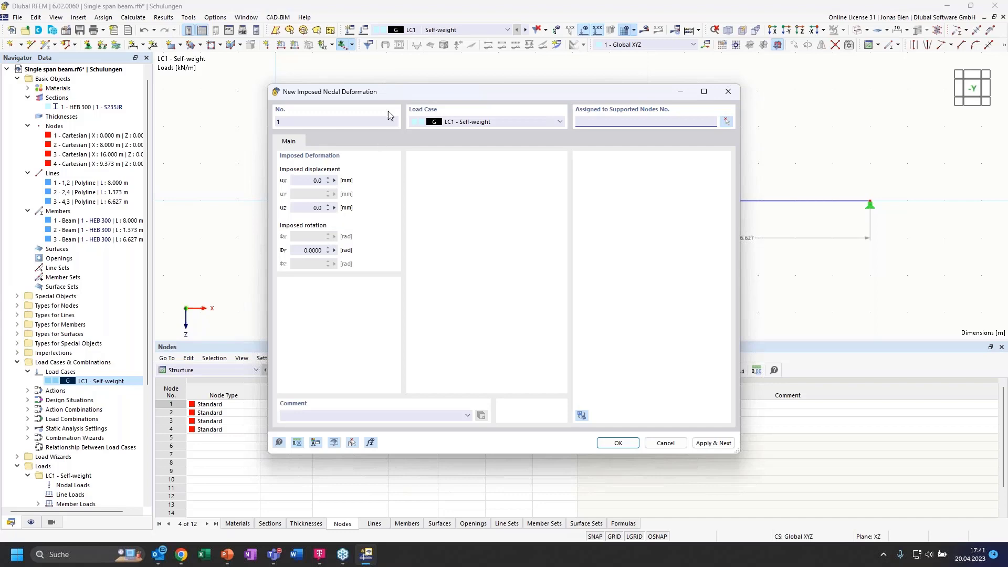
{"action": "left_click_drag", "start_coordinate": [391, 92], "coordinate": [170, 131]}
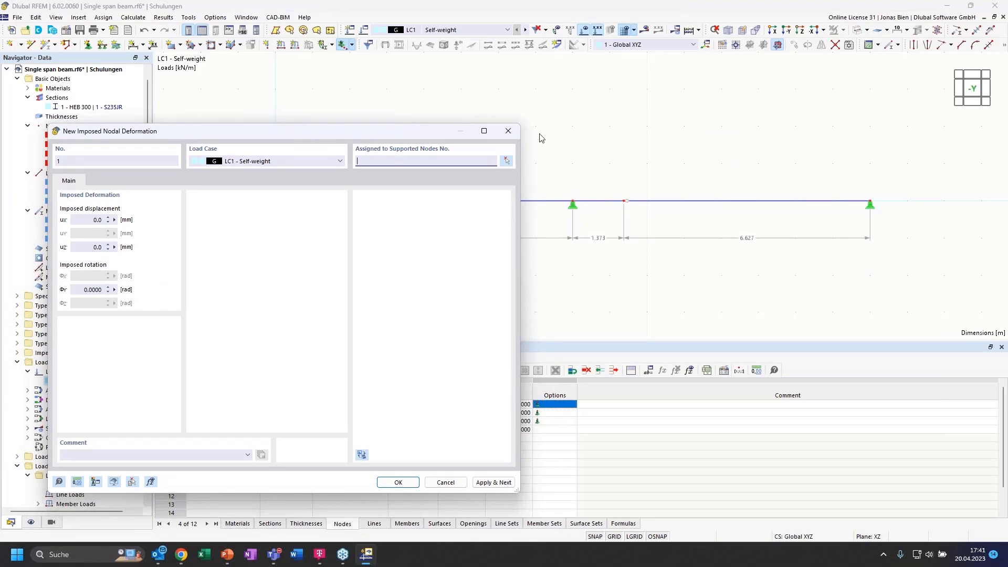
{"action": "left_click", "coordinate": [507, 161]}
{"action": "left_click", "coordinate": [573, 202]}
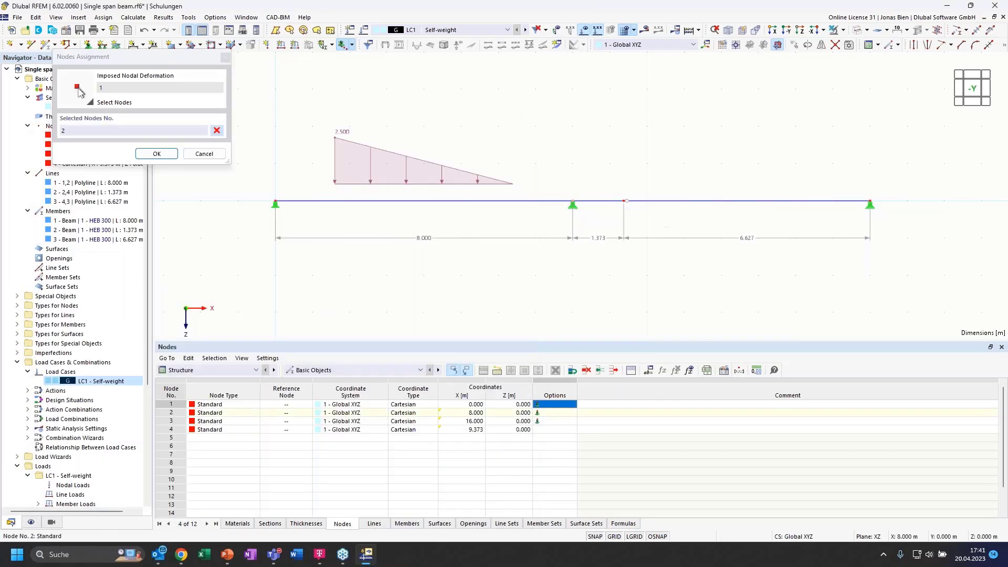
{"action": "left_click", "coordinate": [156, 153]}
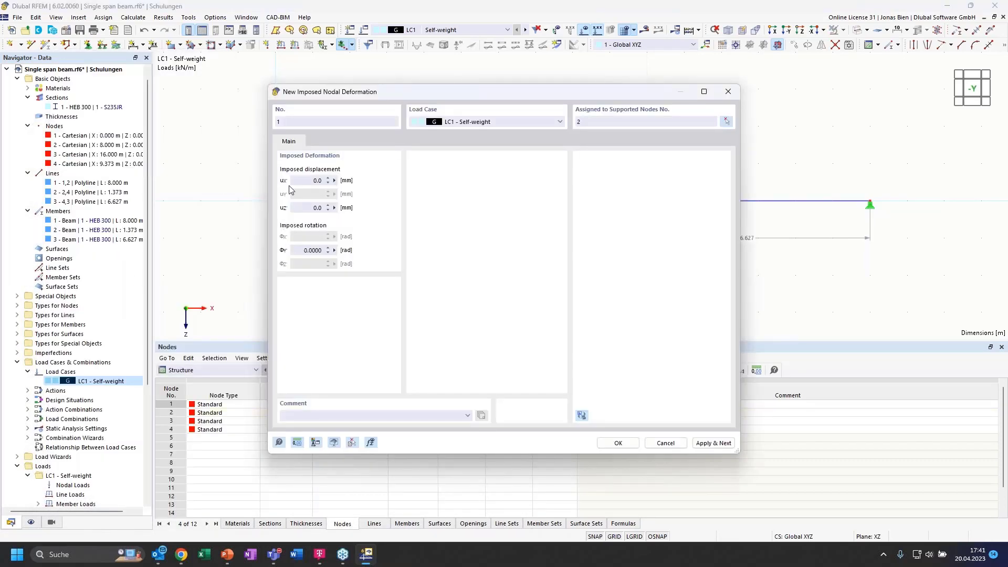
- Set the imposed displacement uZ of node 2 to -20 mm and check its direction in the dialog's preview
{"action": "left_click", "coordinate": [302, 207]}
{"action": "left_click_drag", "start_coordinate": [342, 94], "coordinate": [668, 194]}
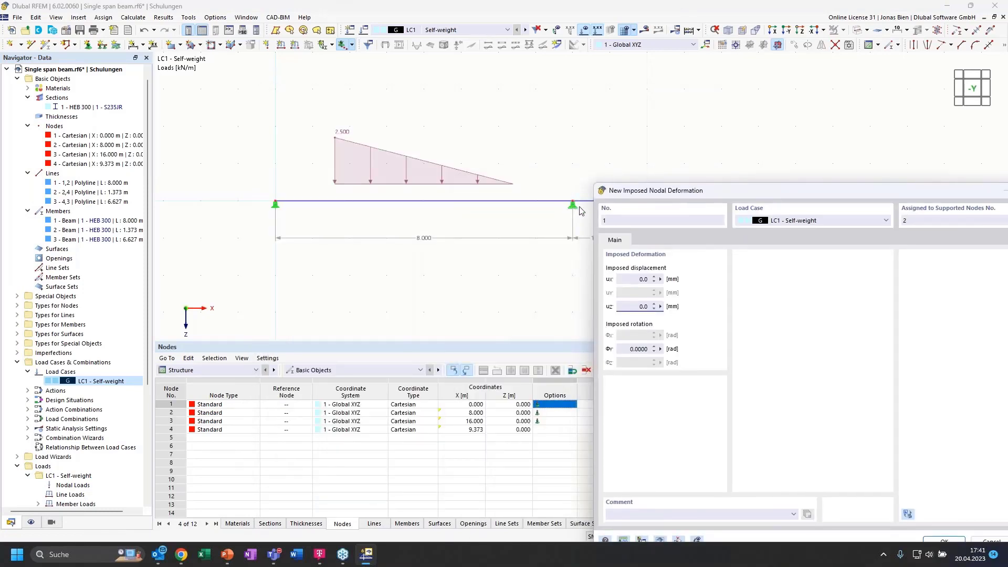
{"action": "type", "text": "2"}
{"action": "left_click_drag", "start_coordinate": [672, 193], "coordinate": [421, 90]}
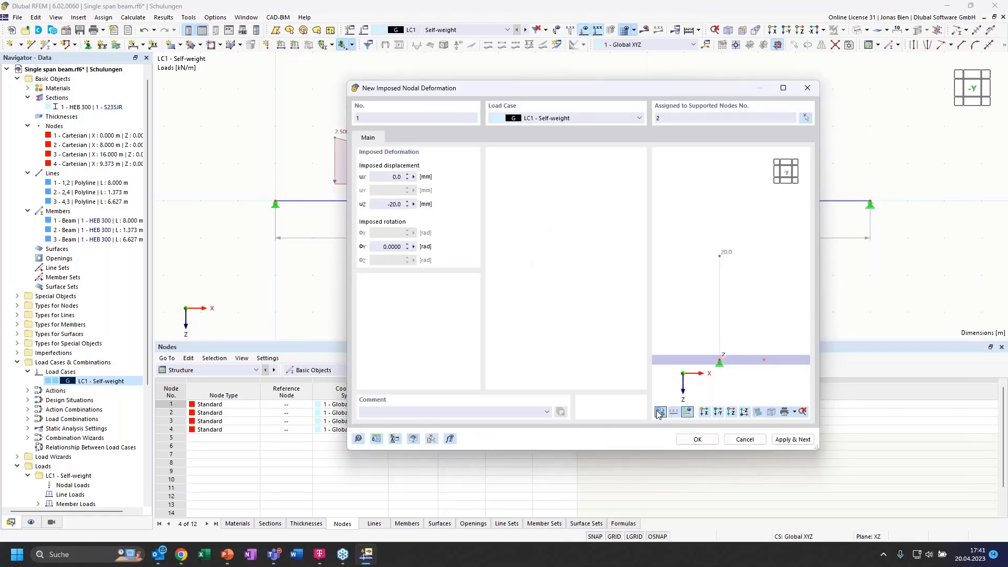
{"action": "scroll", "coordinate": [758, 316], "scroll_direction": "down", "scroll_amount": 2}
{"action": "middle_click_drag", "start_coordinate": [758, 317], "coordinate": [742, 271]}
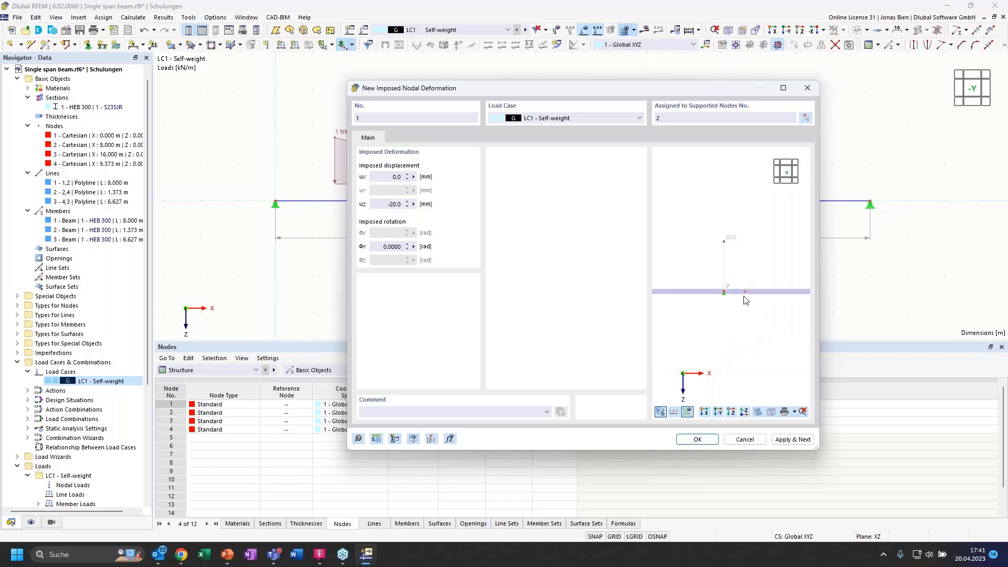
- Try to add an imposed rotation φY of 5 rad to the deformation of node 2
{"action": "left_click", "coordinate": [384, 246]}
{"action": "type", "text": "5"}
{"action": "left_click", "coordinate": [691, 441]}
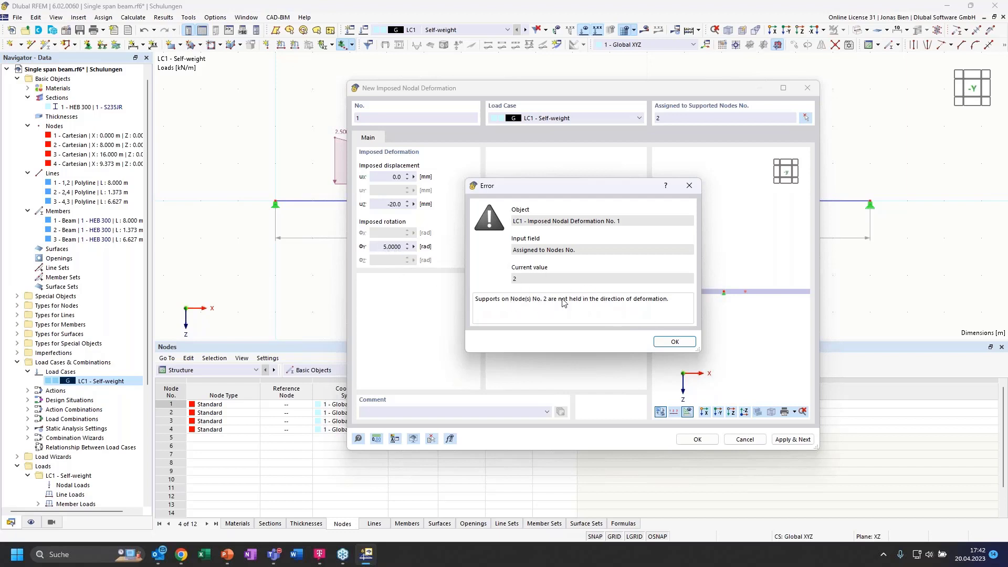
{"action": "left_click", "coordinate": [672, 342]}
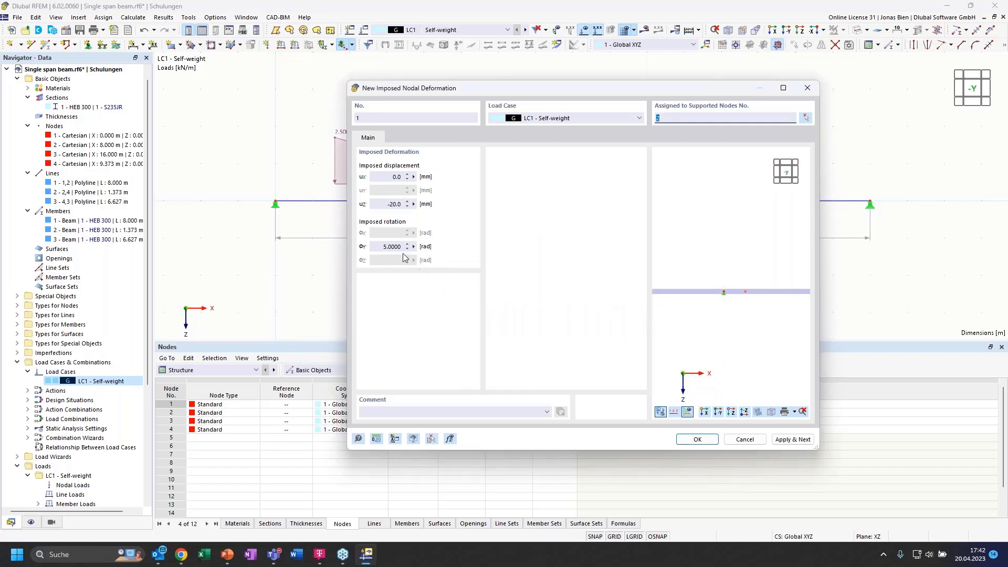
- Reset the imposed rotation φY to 0 rad and apply the nodal deformation to node 2
{"action": "double_click", "coordinate": [398, 246]}
{"action": "type", "text": "0"}
{"action": "left_click", "coordinate": [461, 267]}
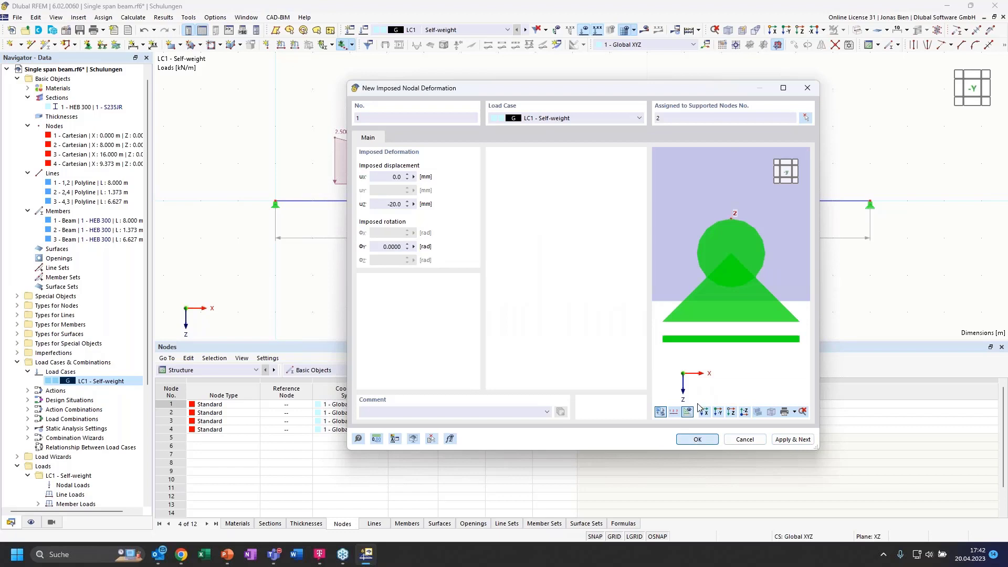
{"action": "left_click", "coordinate": [697, 440]}
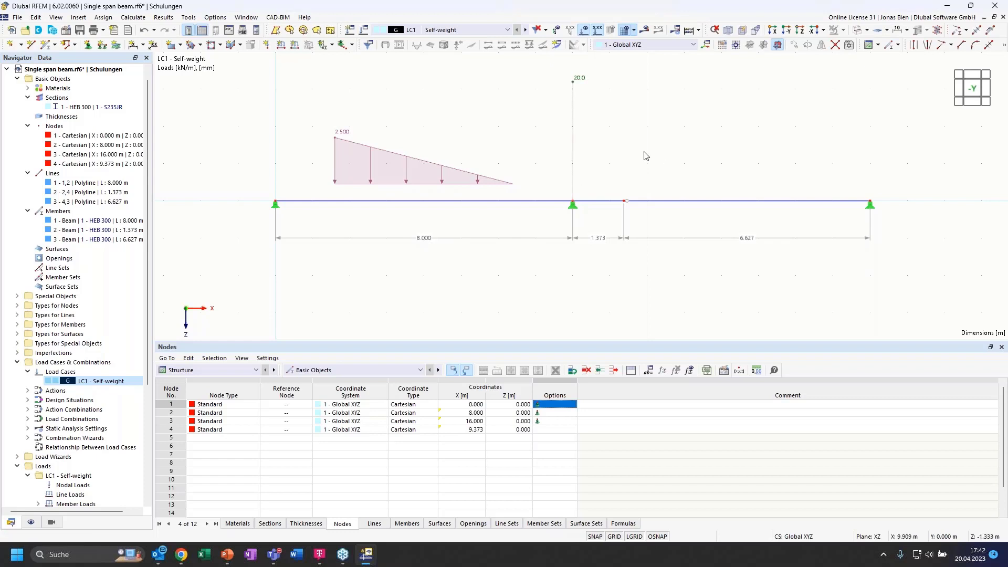
- Start a new nodal load, look at its Components load type and return the type to Force
{"action": "left_click", "coordinate": [267, 45]}
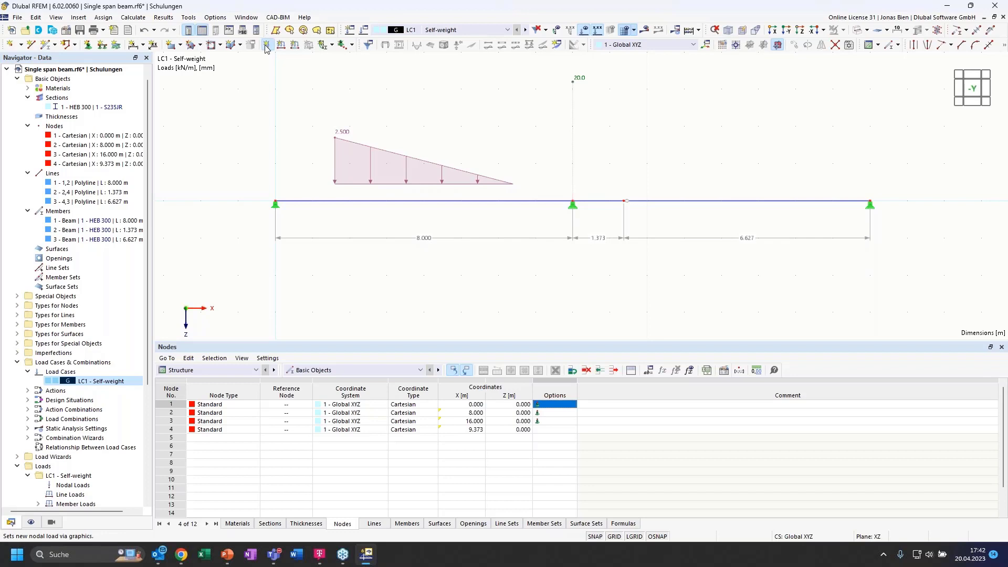
{"action": "left_click_drag", "start_coordinate": [597, 165], "coordinate": [589, 122]}
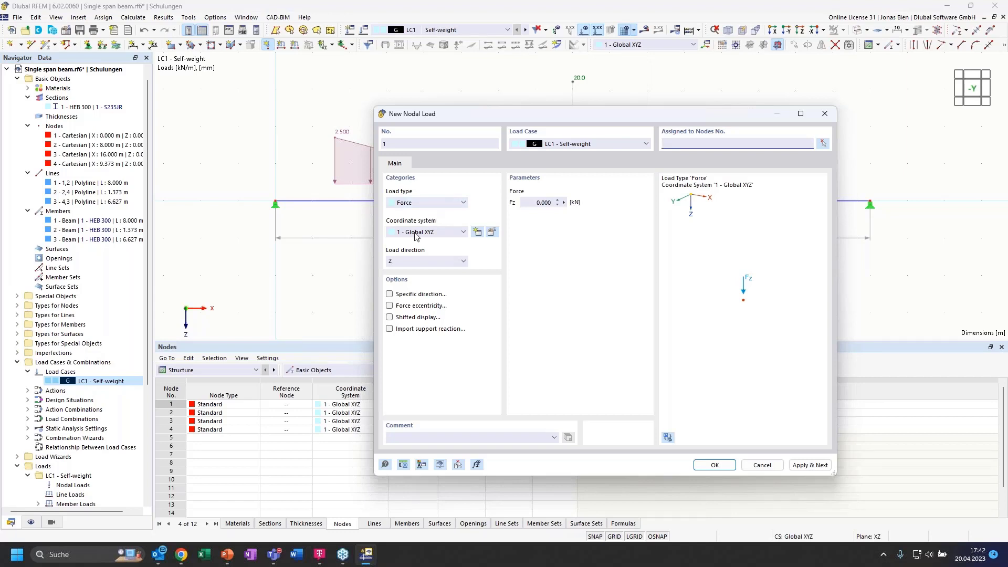
{"action": "left_click", "coordinate": [426, 207]}
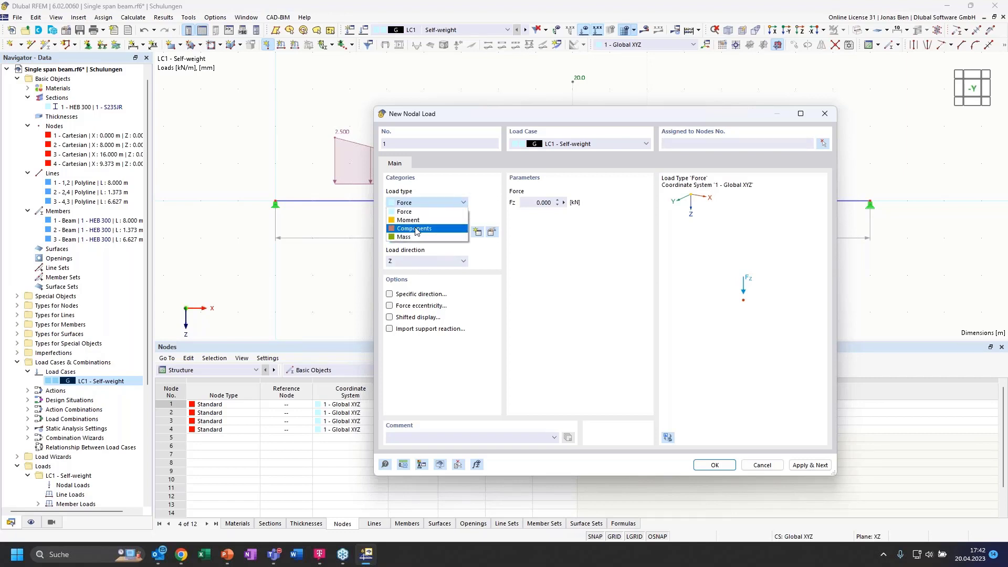
{"action": "left_click", "coordinate": [417, 229]}
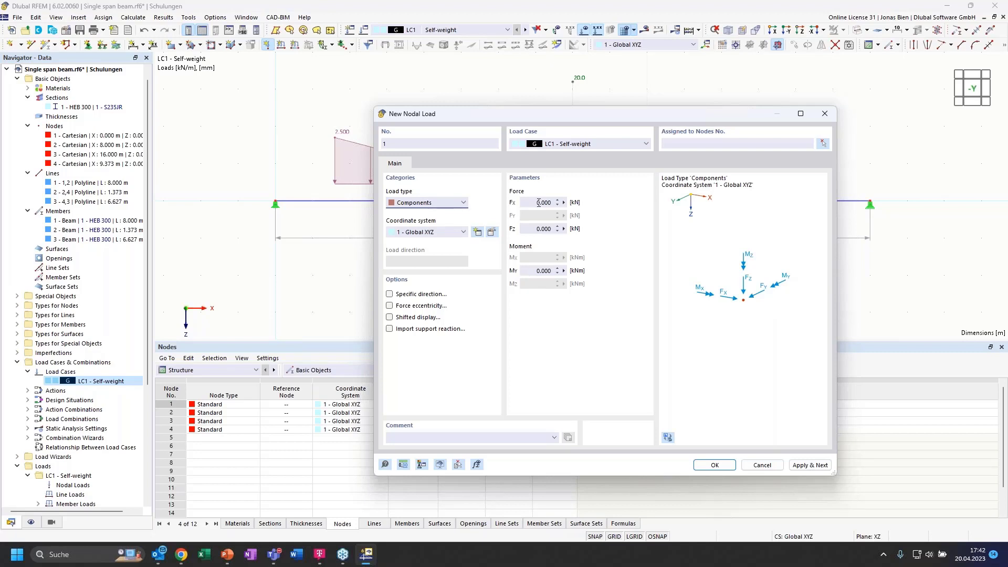
{"action": "double_click", "coordinate": [538, 202]}
{"action": "left_click", "coordinate": [539, 227]}
{"action": "left_click", "coordinate": [412, 204]}
{"action": "left_click", "coordinate": [413, 215]}
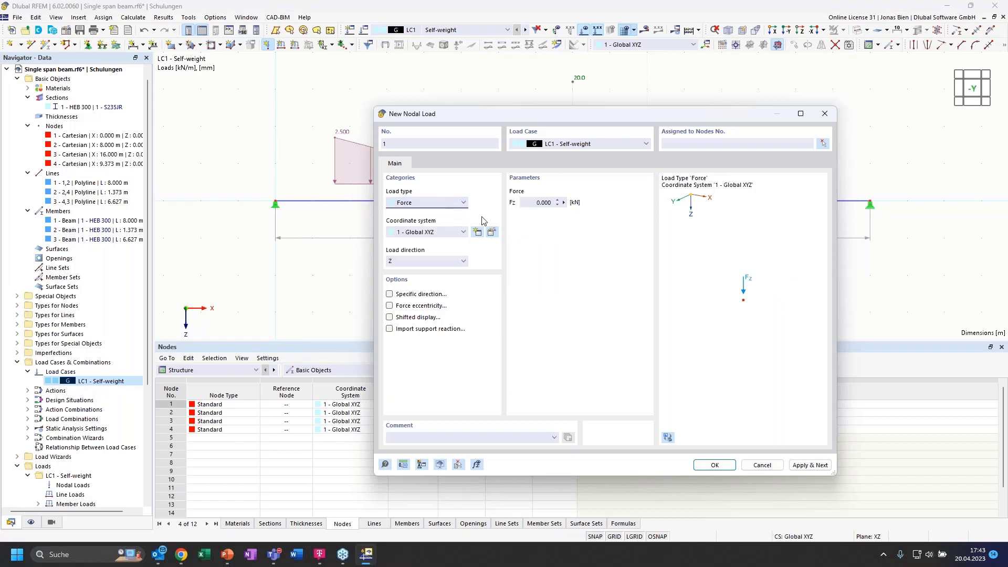
- Define a 10 kN vertical nodal force with a specific direction and assign it to the right end support, node 3
{"action": "left_click", "coordinate": [534, 203]}
{"action": "left_click", "coordinate": [390, 294]}
{"action": "left_click", "coordinate": [425, 165]}
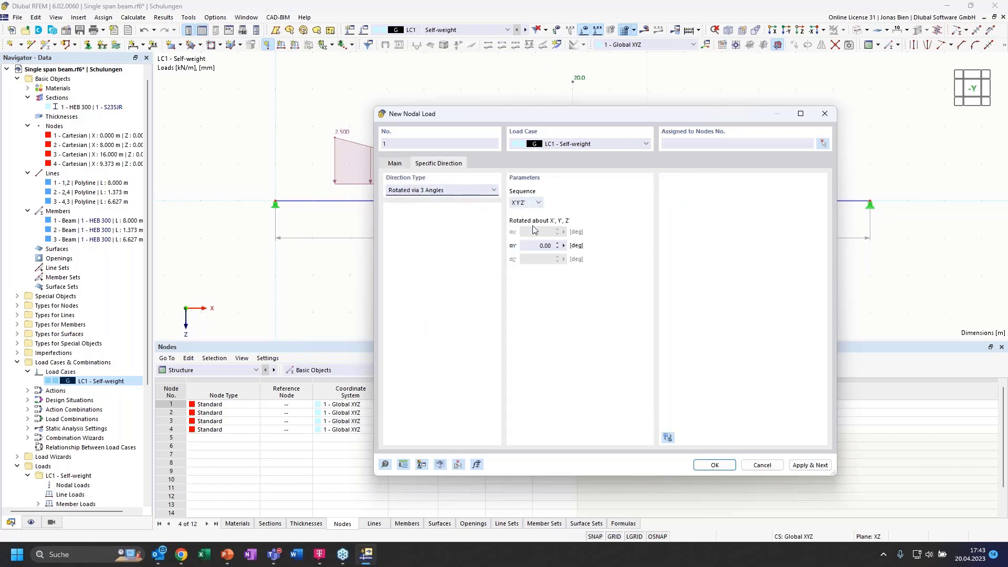
{"action": "left_click", "coordinate": [537, 246]}
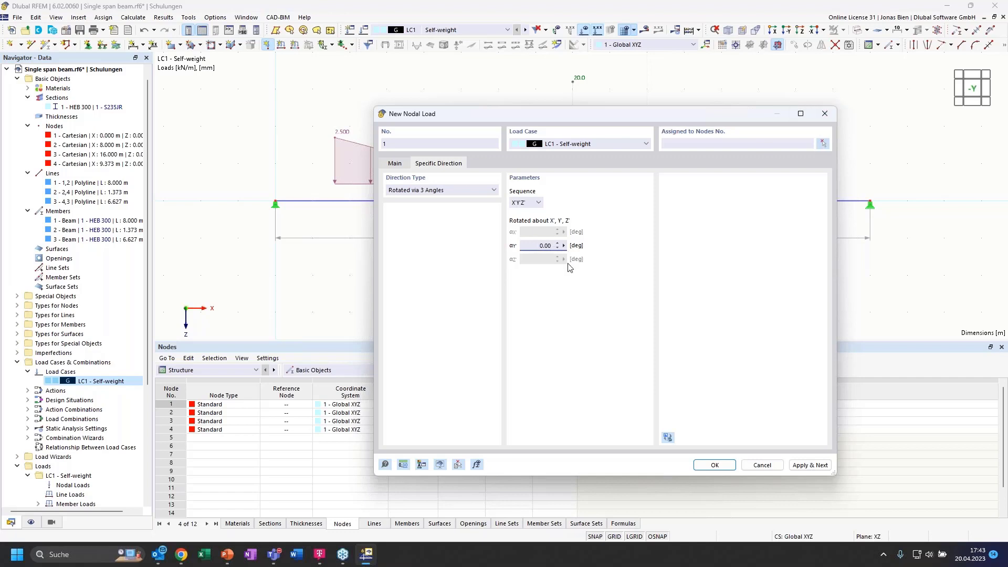
{"action": "left_click", "coordinate": [823, 145]}
{"action": "left_click", "coordinate": [870, 202]}
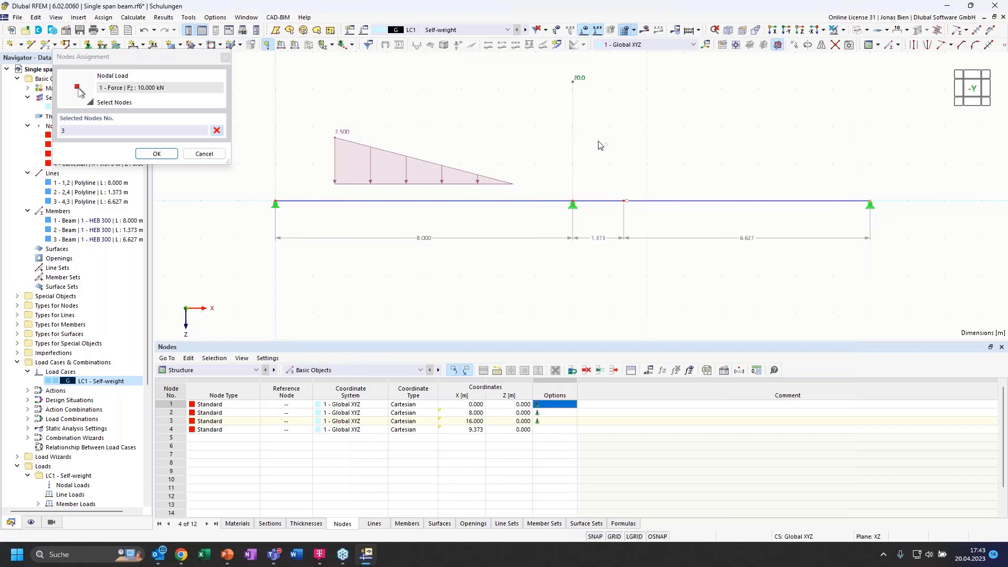
{"action": "left_click", "coordinate": [157, 153]}
- Rotate the nodal force by 60° about Y and examine its inclination in the dialog's preview
{"action": "left_click", "coordinate": [536, 245]}
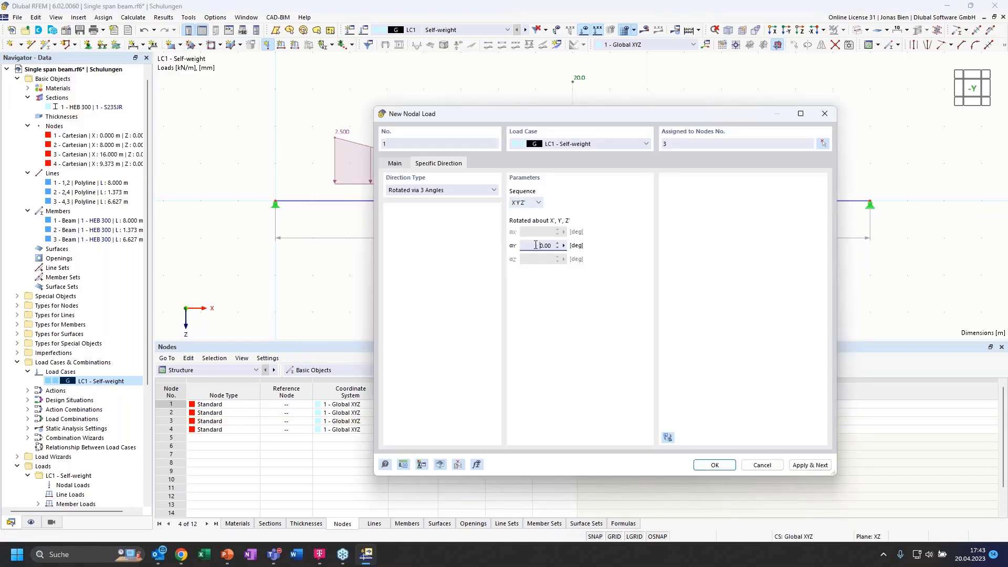
{"action": "left_click", "coordinate": [669, 437]}
{"action": "left_click_drag", "start_coordinate": [614, 115], "coordinate": [569, 108]}
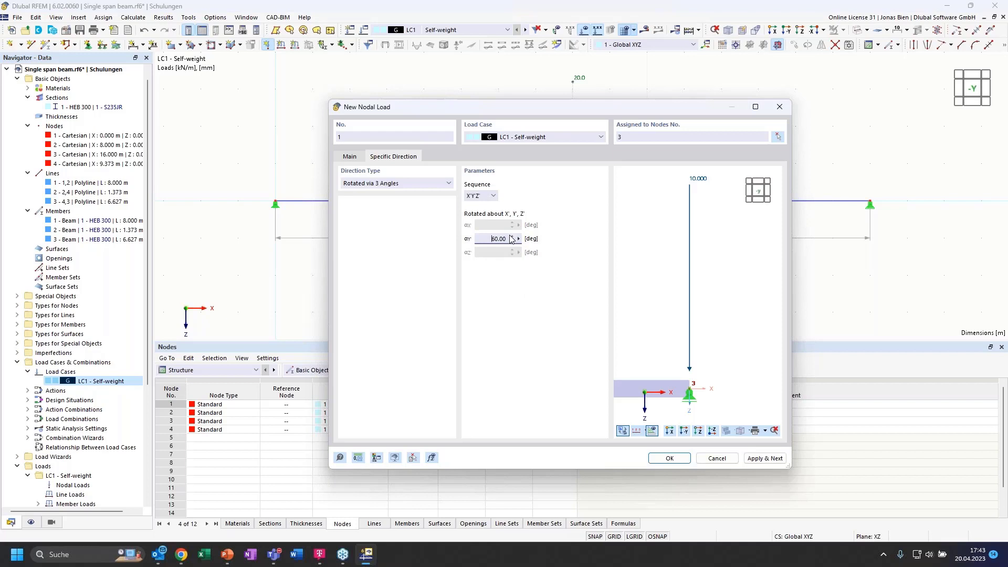
{"action": "left_click", "coordinate": [513, 236]}
{"action": "left_click", "coordinate": [512, 241]}
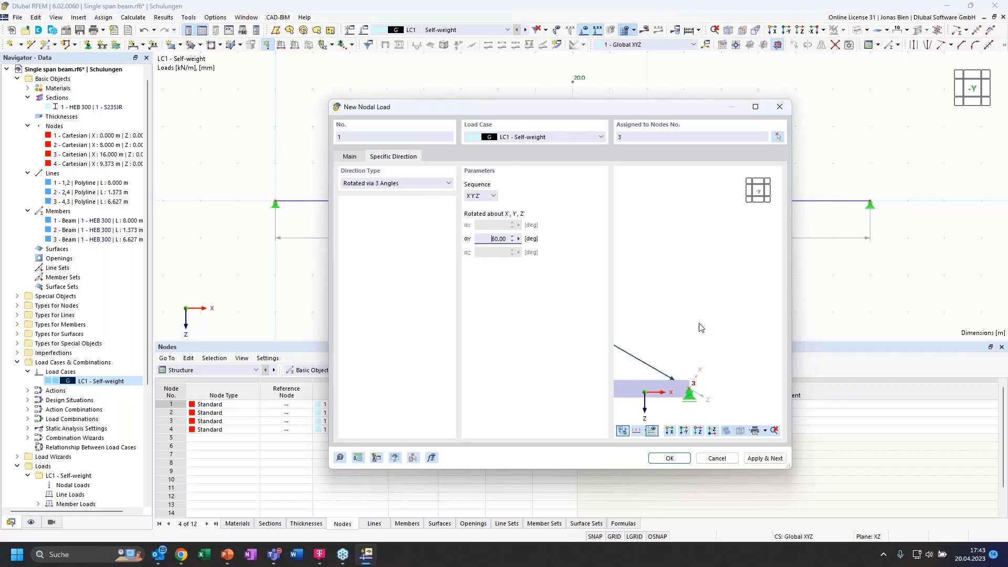
{"action": "scroll", "coordinate": [699, 324], "scroll_direction": "down", "scroll_amount": 2}
{"action": "middle_click_drag", "start_coordinate": [696, 303], "coordinate": [810, 277]}
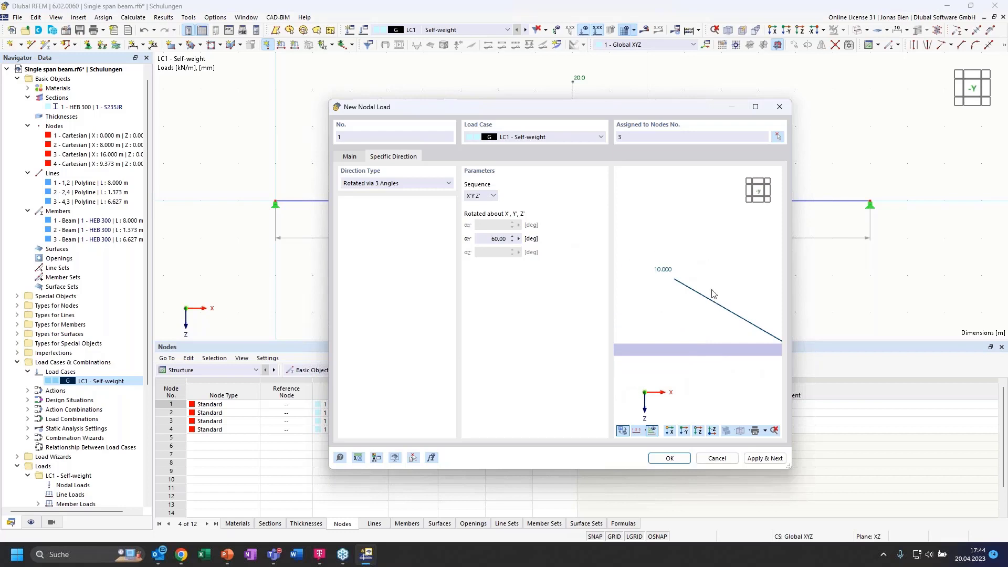
{"action": "middle_click_drag", "start_coordinate": [698, 269], "coordinate": [689, 254]}
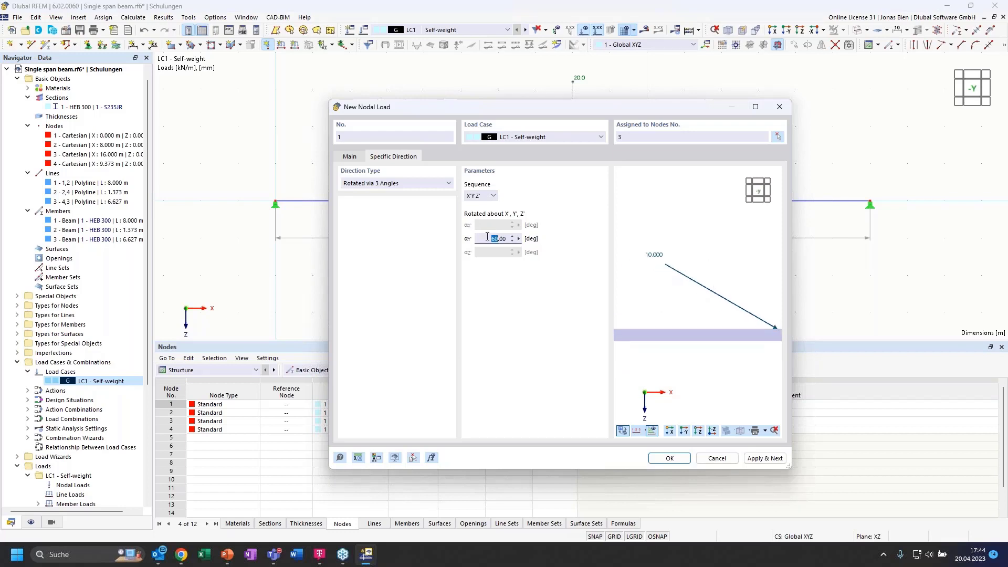
- Reduce the force's rotation about Y to 30° and discard the new nodal load
{"action": "type", "text": "0"}
{"action": "key", "text": "Return"}
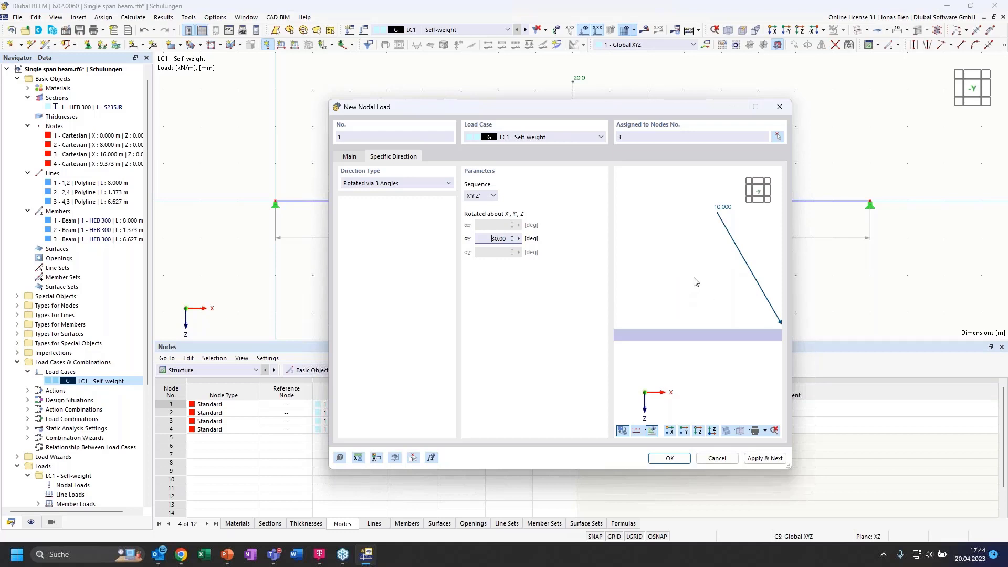
{"action": "left_click", "coordinate": [716, 459]}
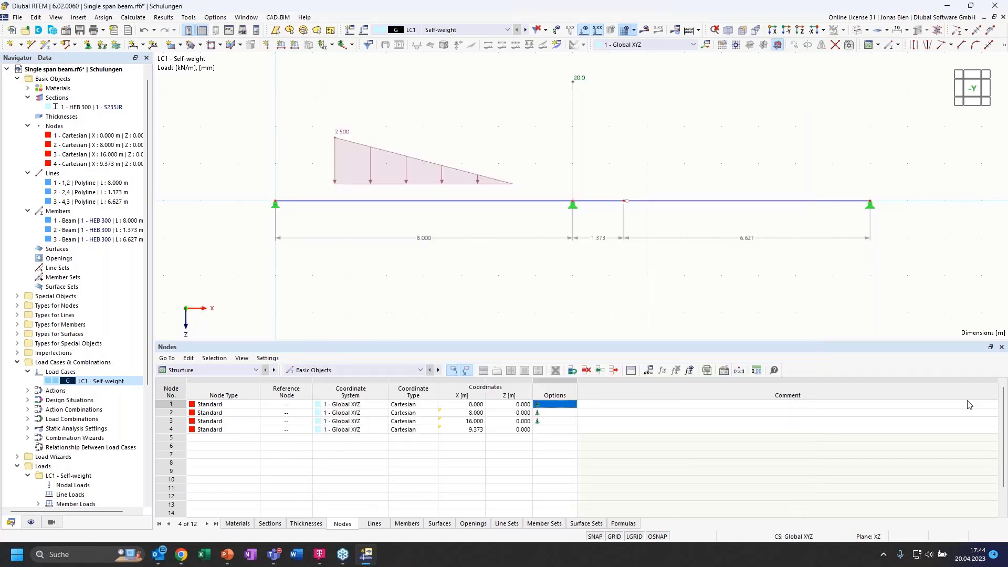
- Switch to the training presentation, read the two-hinged frame with tie rod exercise and return to RFEM
{"action": "mouse_move", "coordinate": [367, 558]}
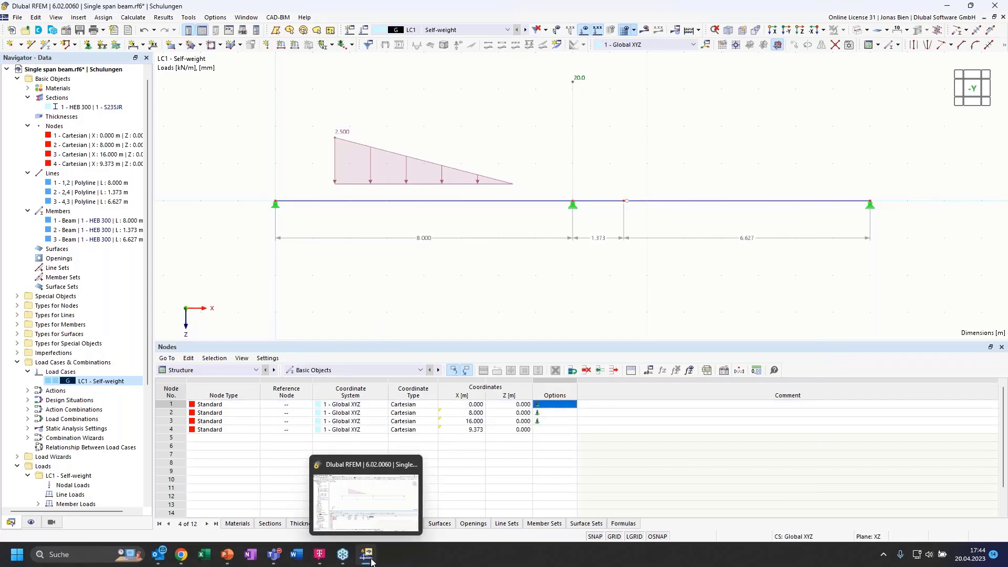
{"action": "left_click", "coordinate": [362, 531]}
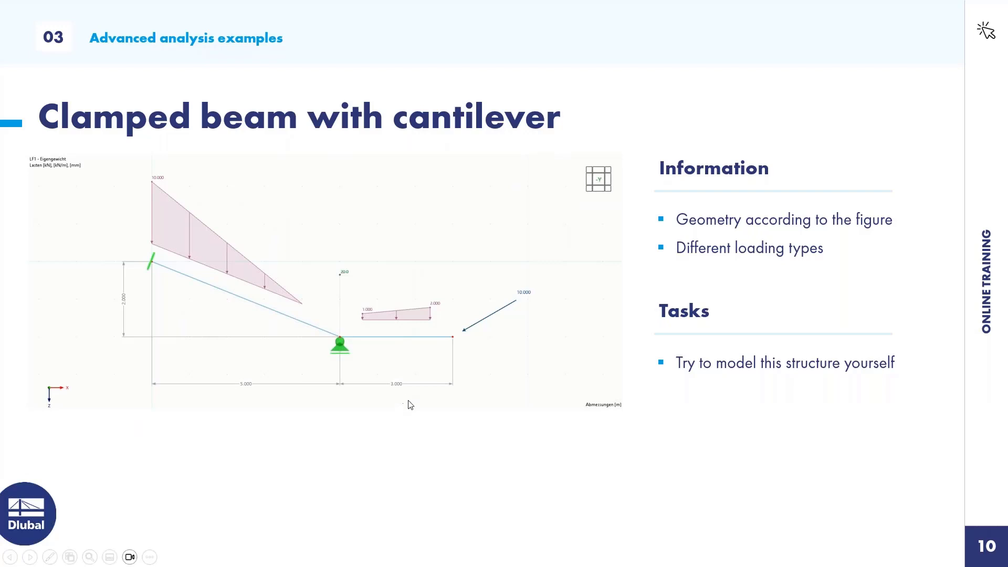
{"action": "left_click", "coordinate": [416, 433]}
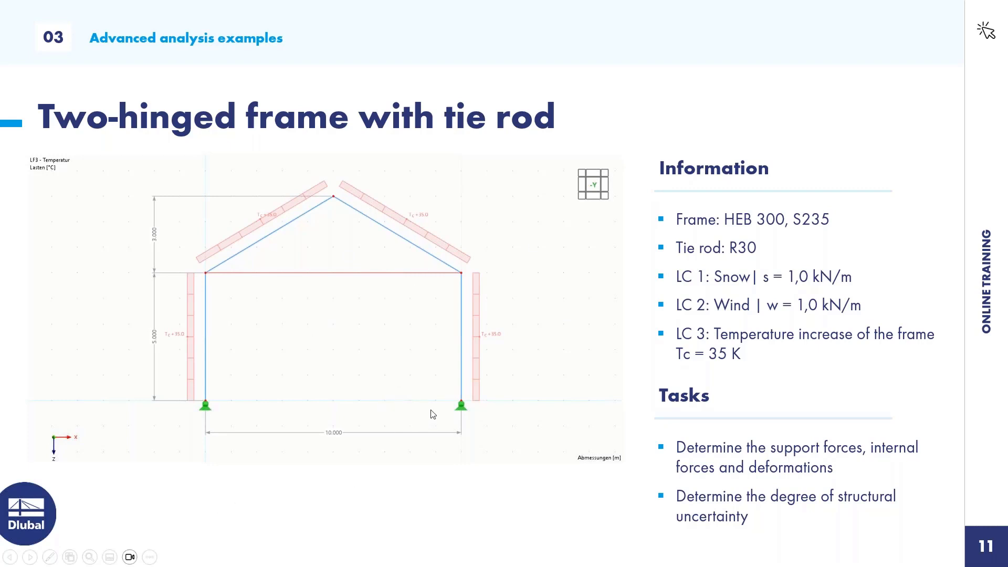
{"action": "key", "text": "alt+Tab"}
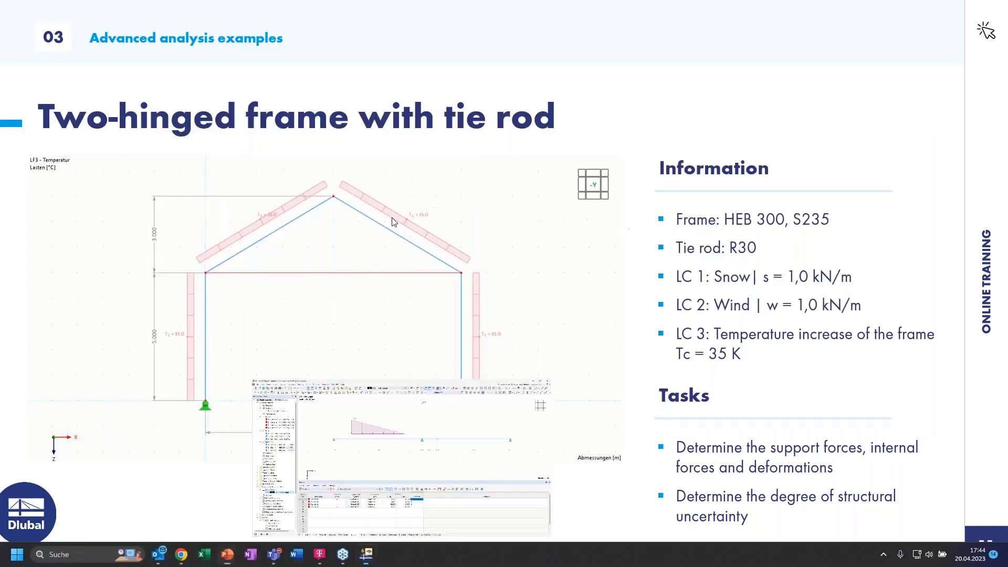
- Delete the entire two-span beam together with its supports and loads
{"action": "scroll", "coordinate": [286, 174], "scroll_direction": "down", "scroll_amount": 3}
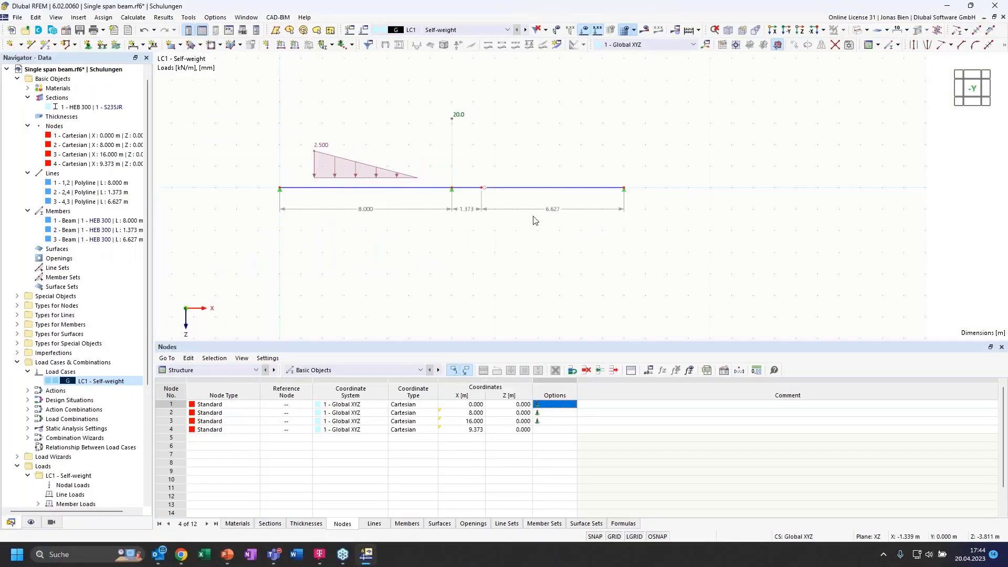
{"action": "left_click_drag", "start_coordinate": [247, 104], "coordinate": [690, 263]}
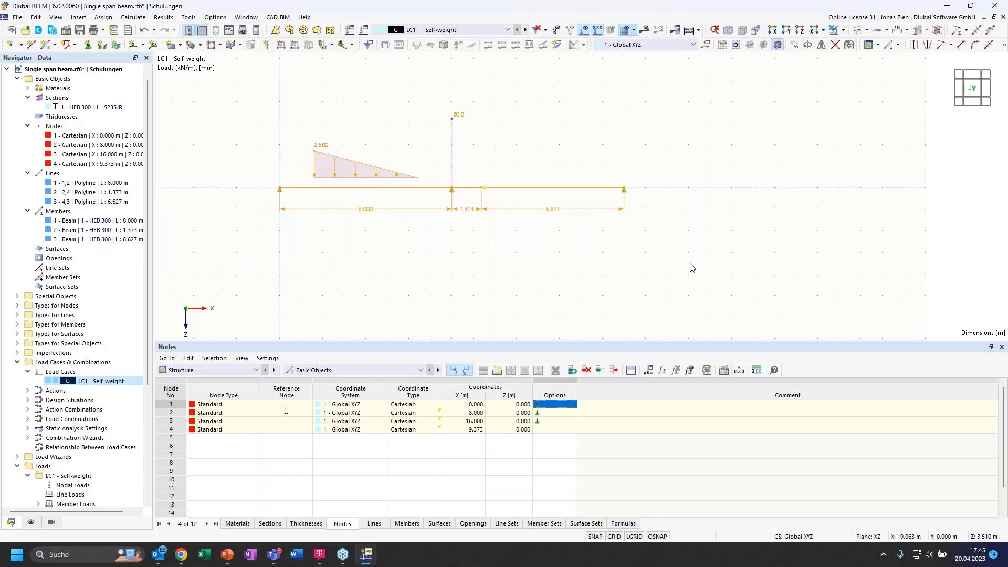
{"action": "key", "text": "Delete"}
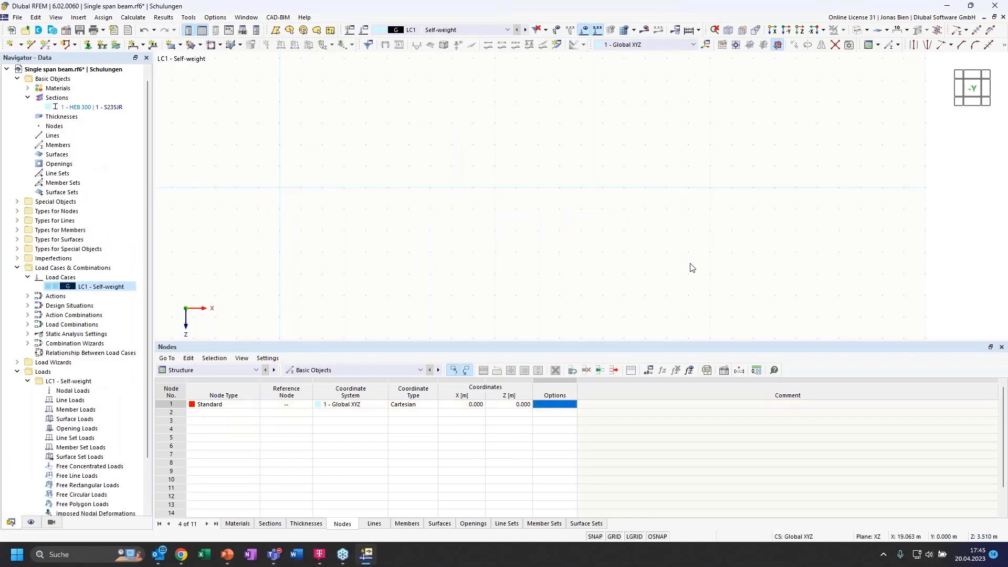
- Draw a vertical HEB 300 beam member as the frame's column, from the origin to X 0, Z -5 m
{"action": "middle_click_drag", "start_coordinate": [429, 139], "coordinate": [436, 193]}
{"action": "left_click", "coordinate": [48, 47]}
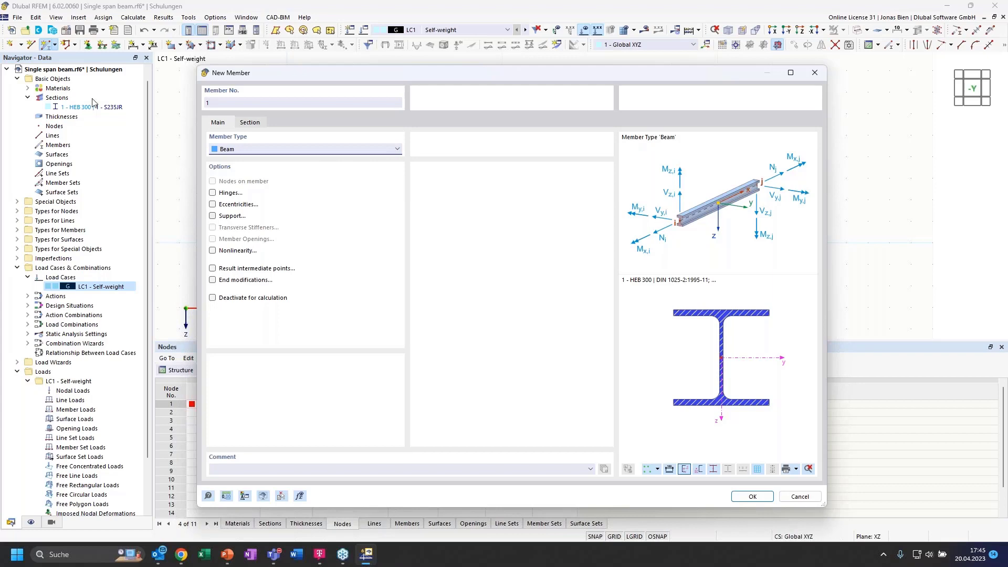
{"action": "left_click", "coordinate": [236, 123]}
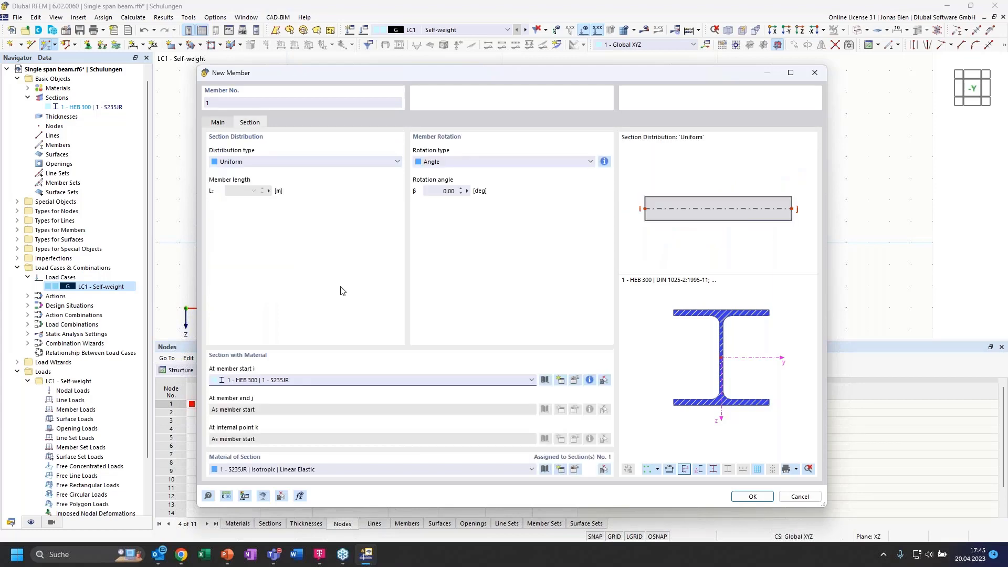
{"action": "left_click", "coordinate": [756, 496]}
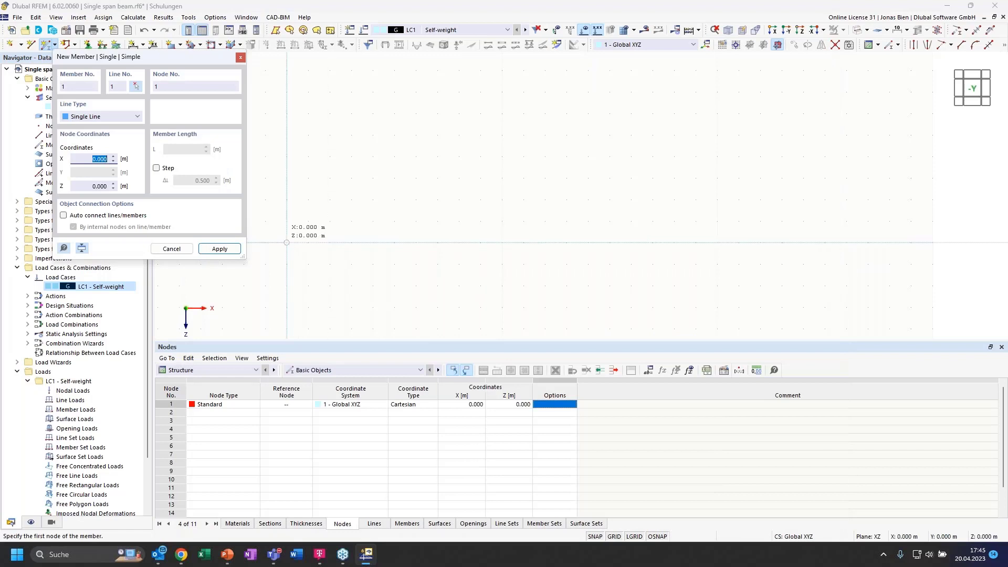
{"action": "left_click", "coordinate": [287, 243]}
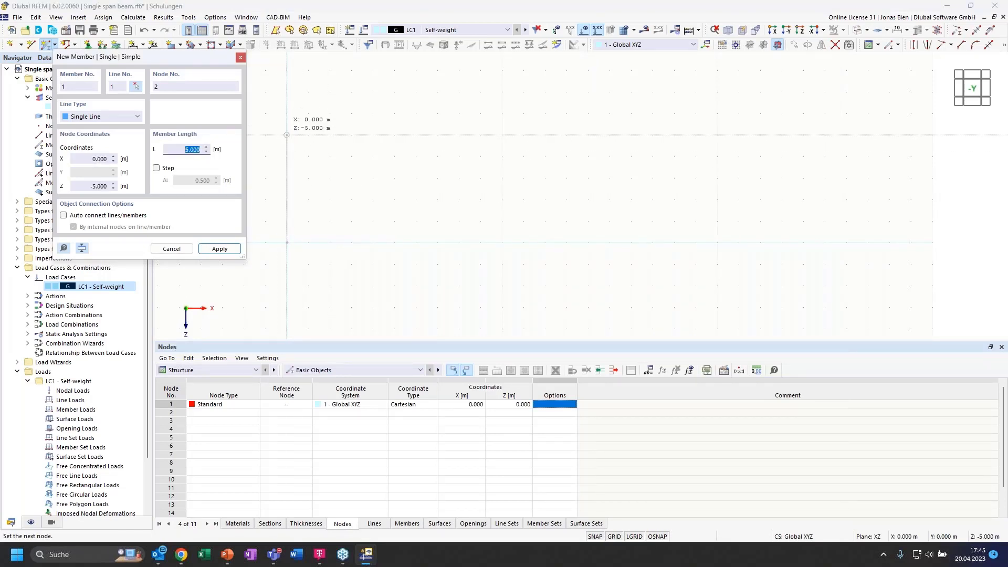
{"action": "left_click", "coordinate": [286, 135]}
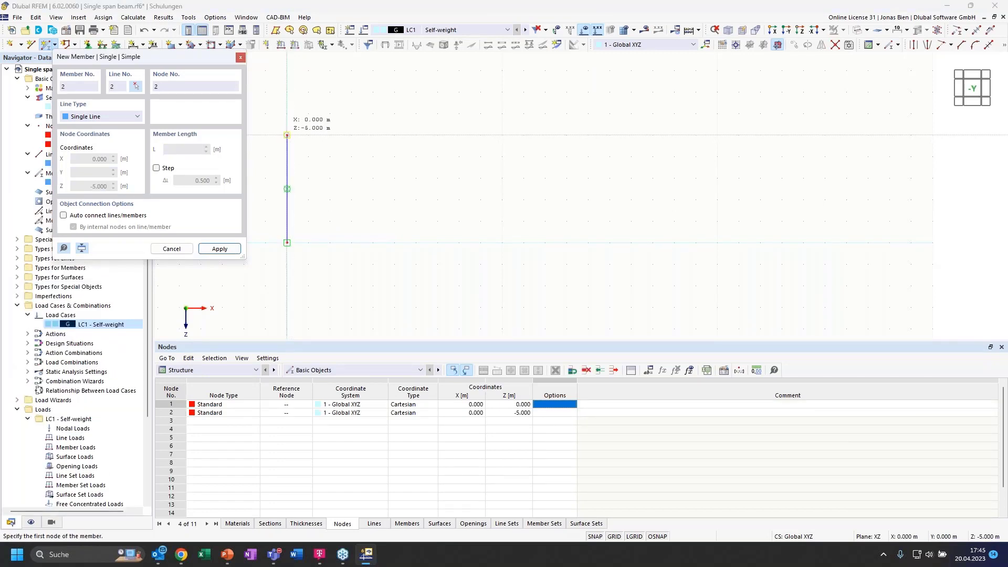
- Add the inclined rafter member from the column top to the ridge point at X 5 m, Z -8 m
{"action": "left_click", "coordinate": [286, 135]}
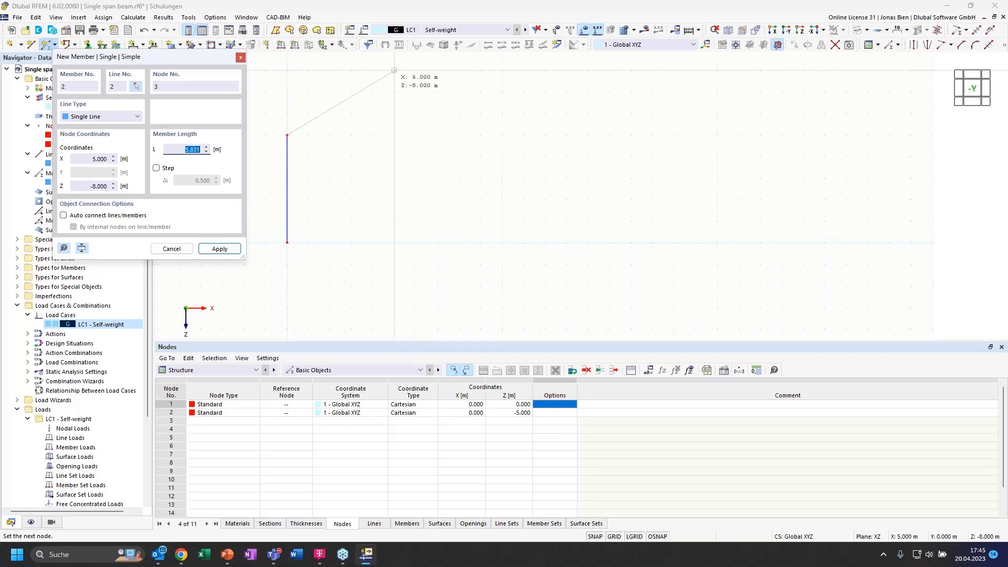
{"action": "left_click", "coordinate": [394, 70]}
{"action": "key", "text": "Escape"}
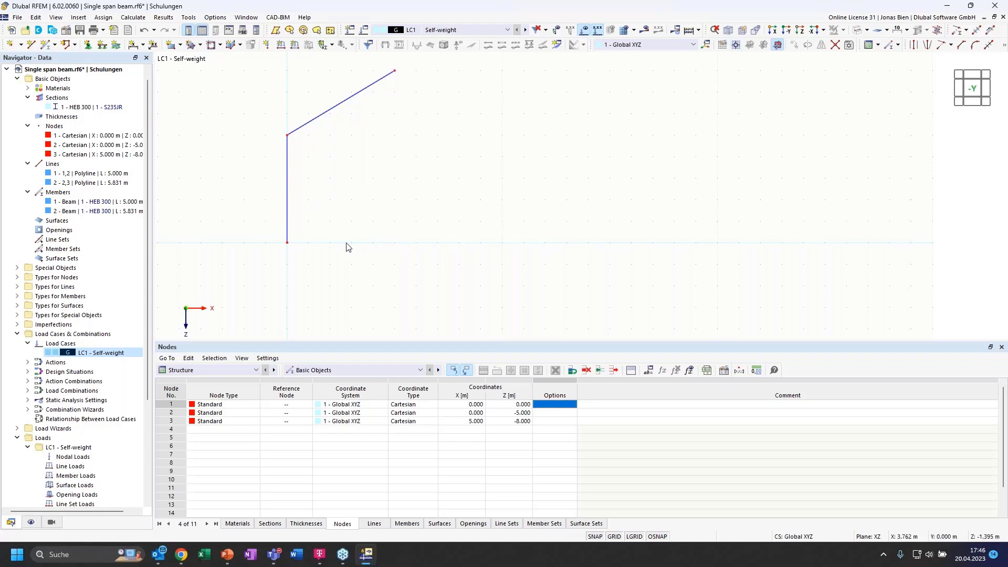
- Examine the work plane's grid and snap settings, including the grid point spacing, and leave them as they are
{"action": "middle_click_drag", "start_coordinate": [356, 163], "coordinate": [370, 197]}
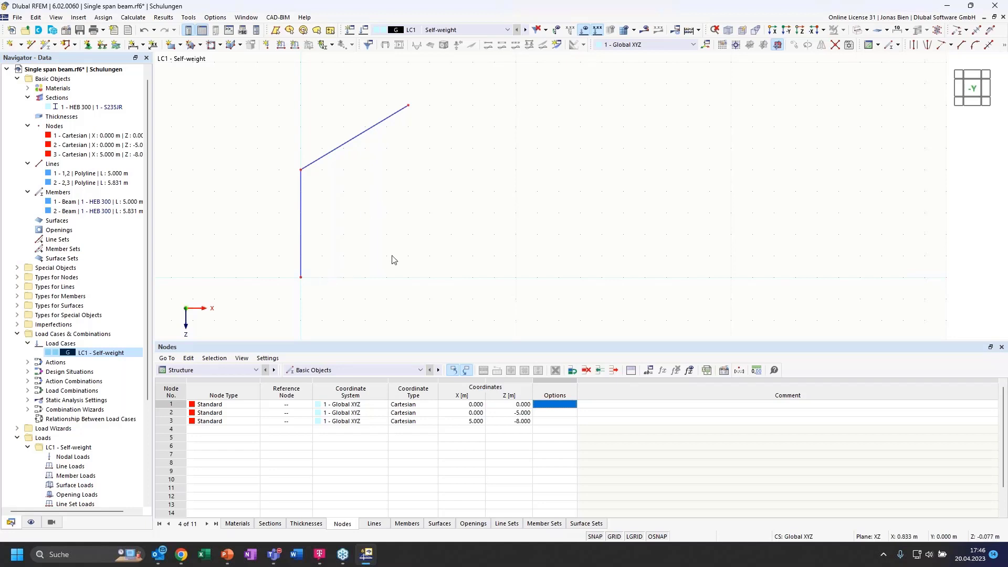
{"action": "left_click", "coordinate": [731, 46]}
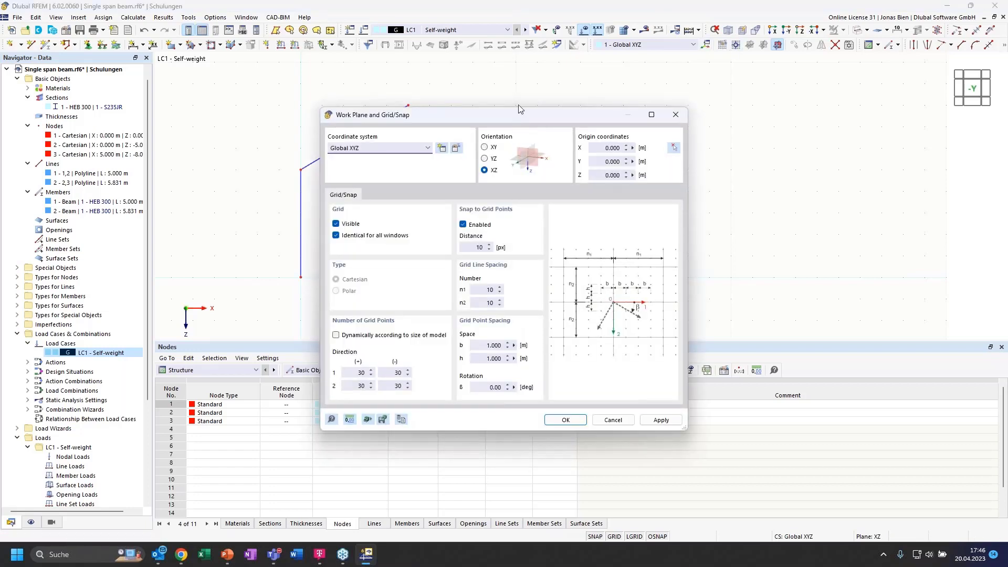
{"action": "left_click_drag", "start_coordinate": [518, 109], "coordinate": [526, 77]}
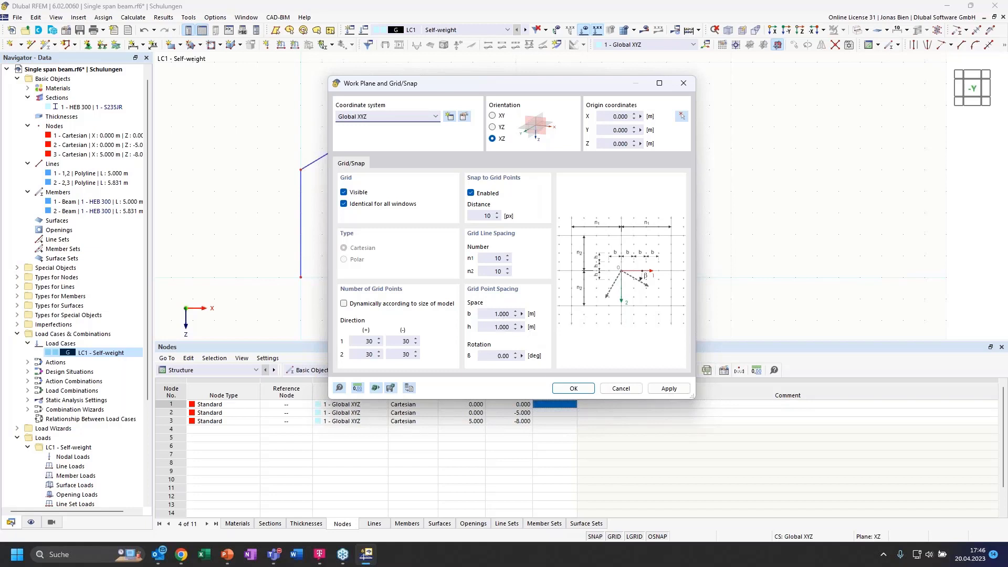
{"action": "left_click", "coordinate": [634, 391]}
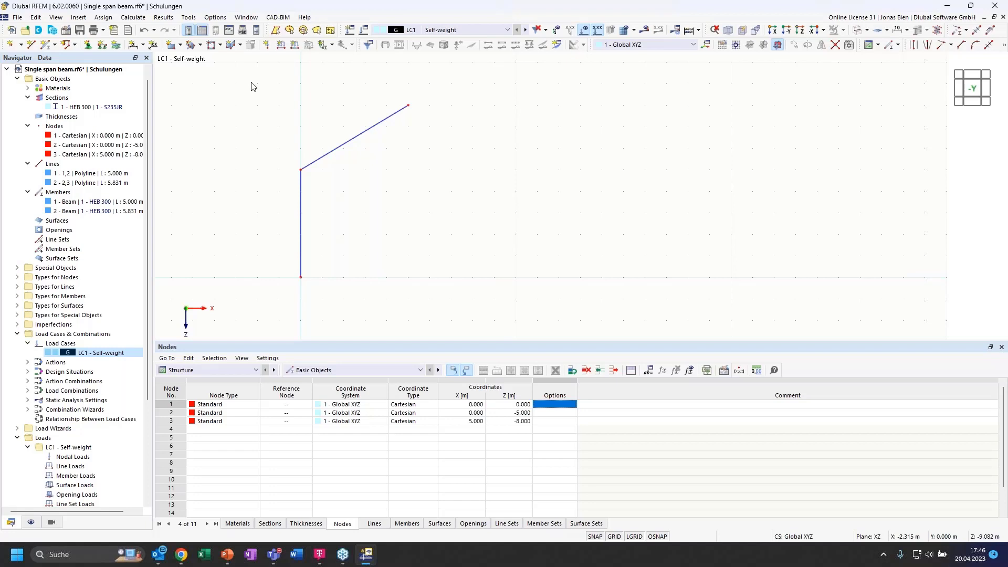
- Assign the existing Hinged nodal support to the column's base node
{"action": "left_click_drag", "start_coordinate": [251, 85], "coordinate": [495, 330]}
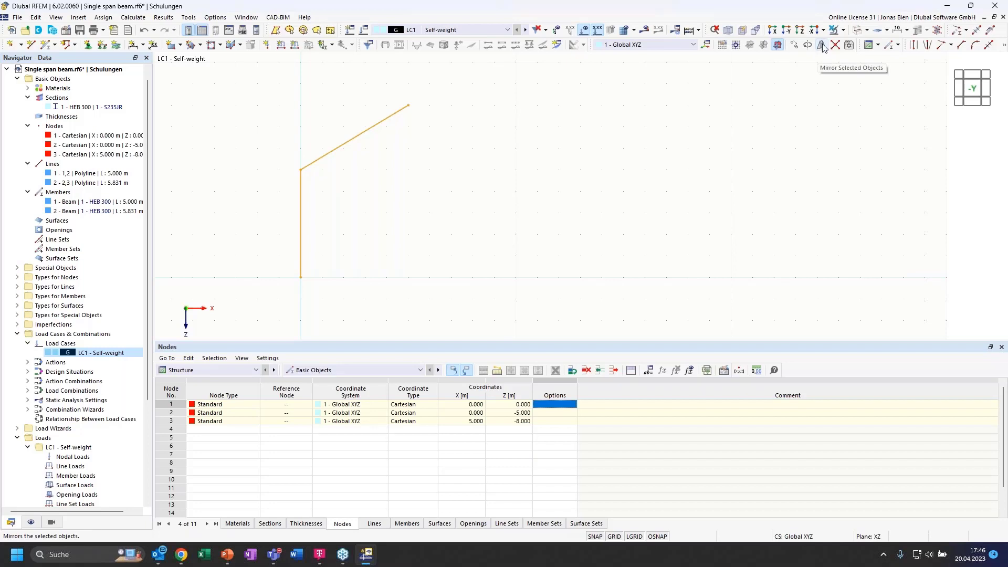
{"action": "left_click", "coordinate": [520, 223]}
{"action": "left_click", "coordinate": [88, 45]}
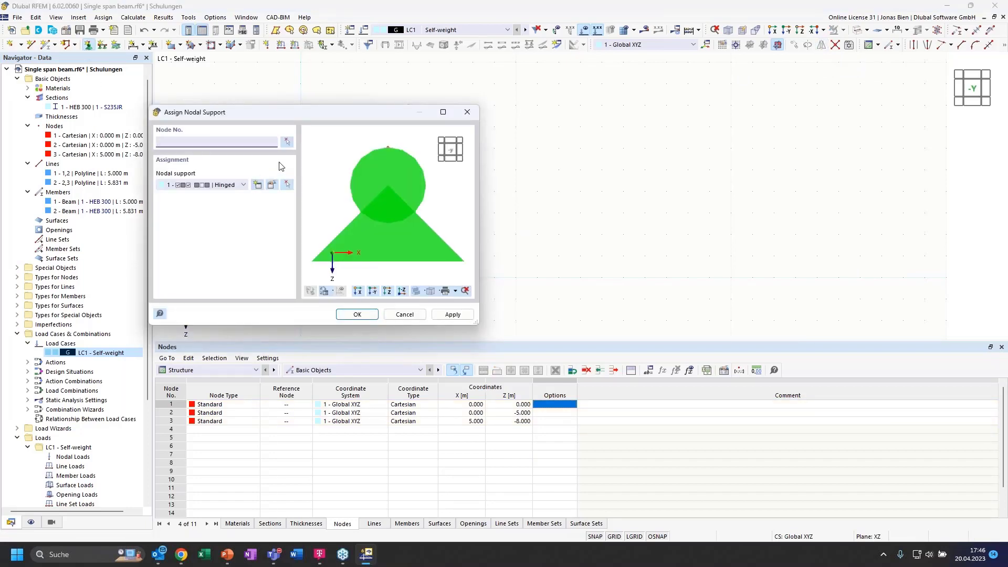
{"action": "left_click", "coordinate": [288, 141]}
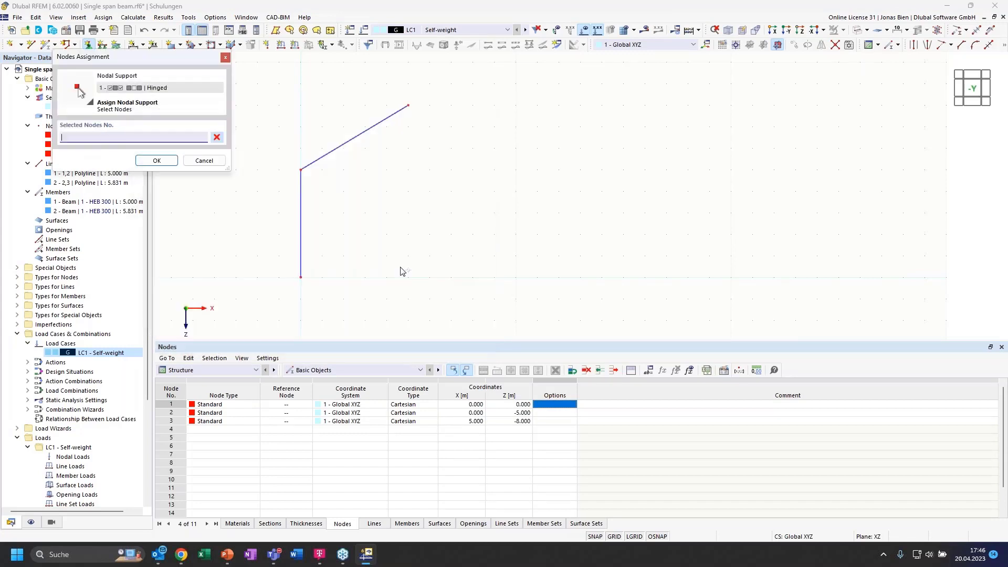
{"action": "left_click", "coordinate": [301, 277]}
{"action": "left_click", "coordinate": [156, 160]}
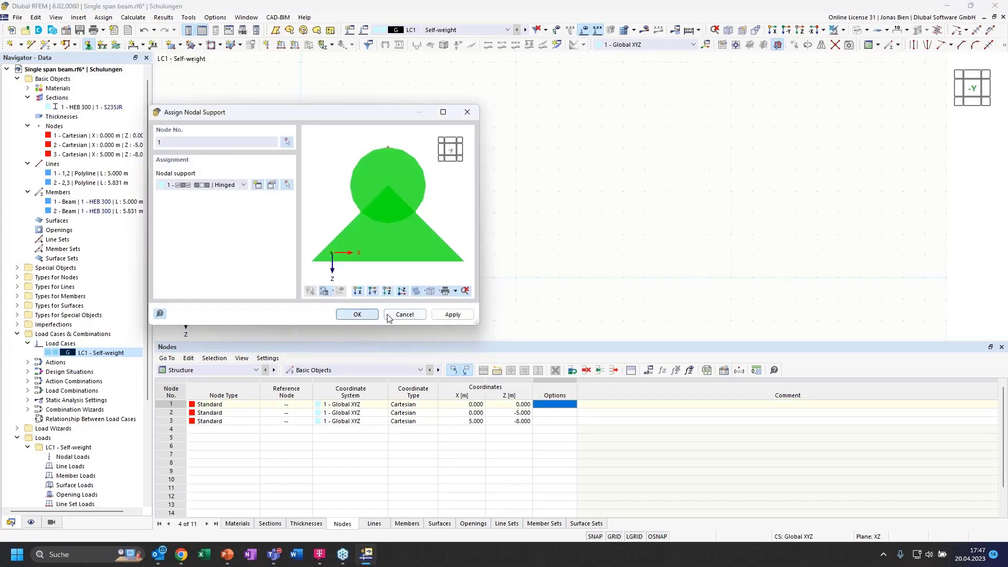
{"action": "left_click", "coordinate": [356, 314]}
- Mirror a copy of the whole half-frame with its support about the YZ plane through the ridge node at X 5 m
{"action": "left_click_drag", "start_coordinate": [510, 314], "coordinate": [229, 96]}
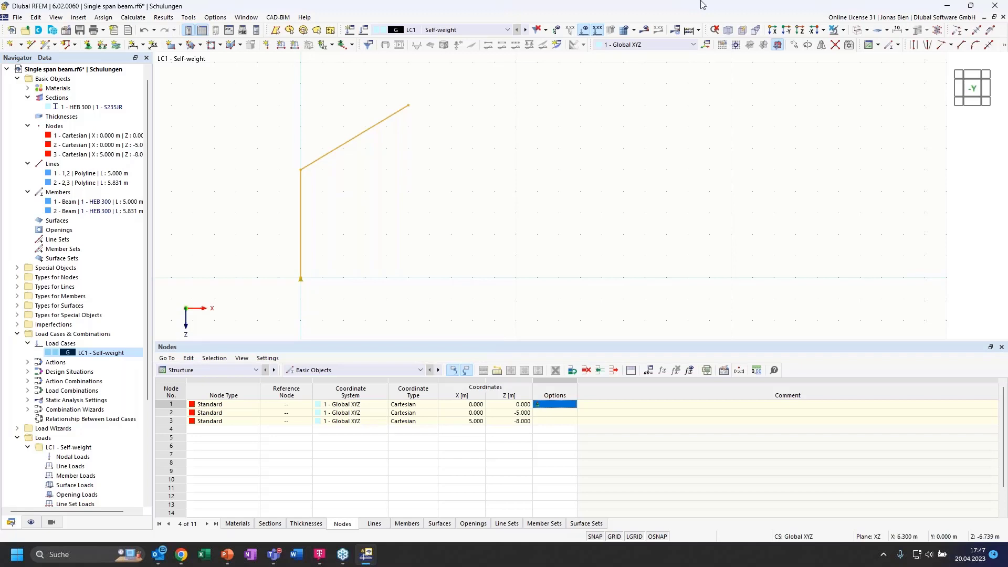
{"action": "left_click", "coordinate": [823, 45]}
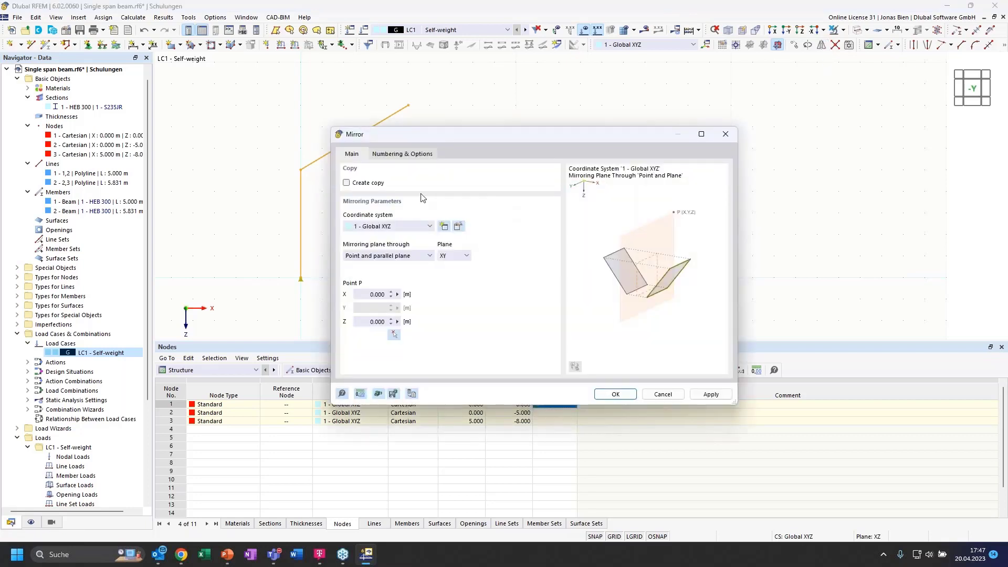
{"action": "left_click", "coordinate": [347, 183]}
{"action": "left_click", "coordinate": [466, 256]}
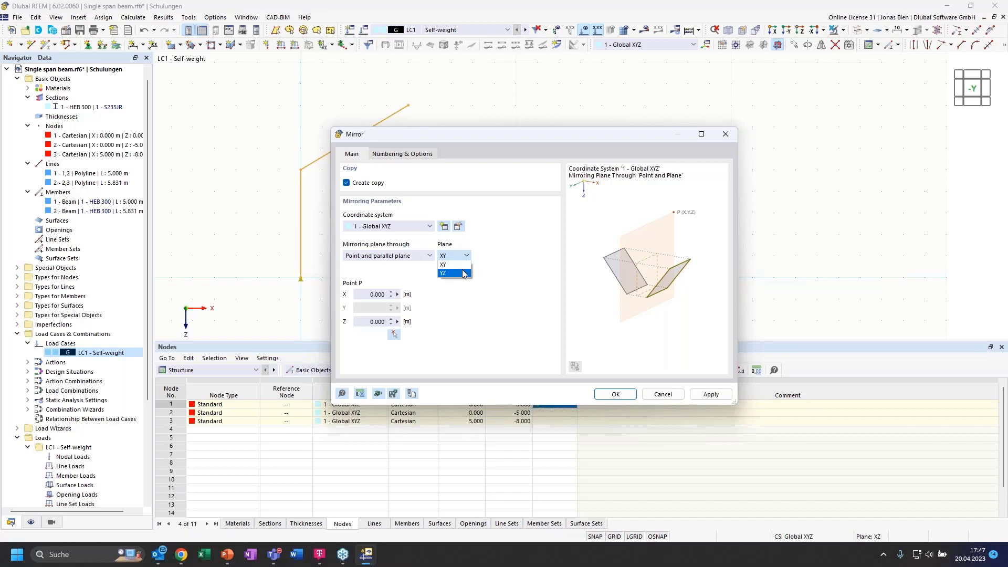
{"action": "left_click", "coordinate": [459, 274]}
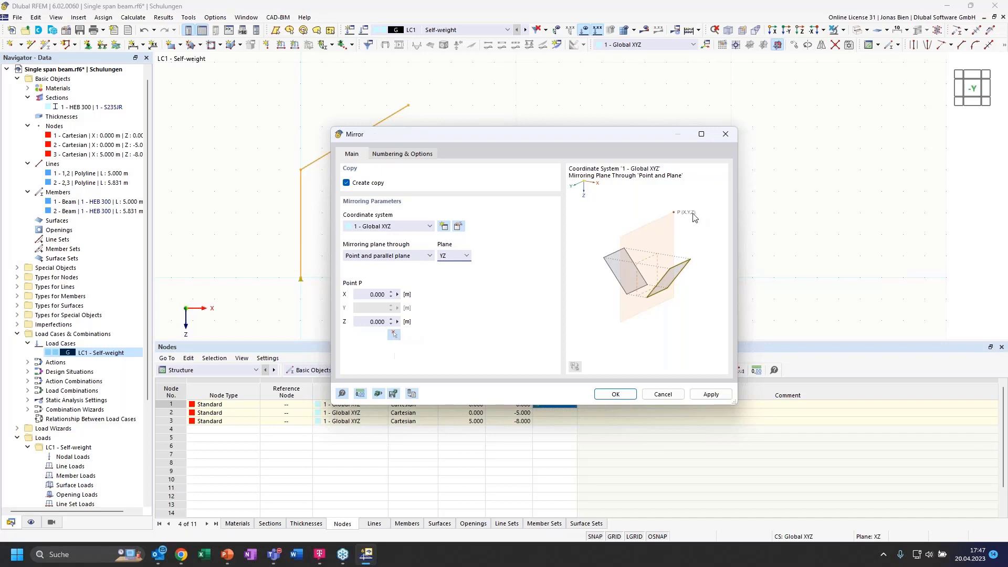
{"action": "left_click", "coordinate": [394, 334]}
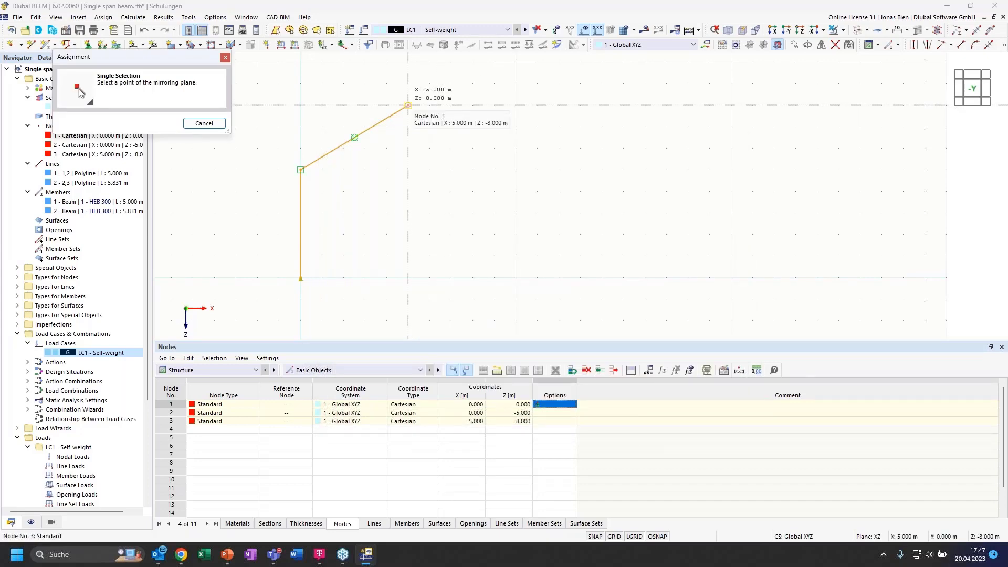
{"action": "left_click", "coordinate": [408, 105]}
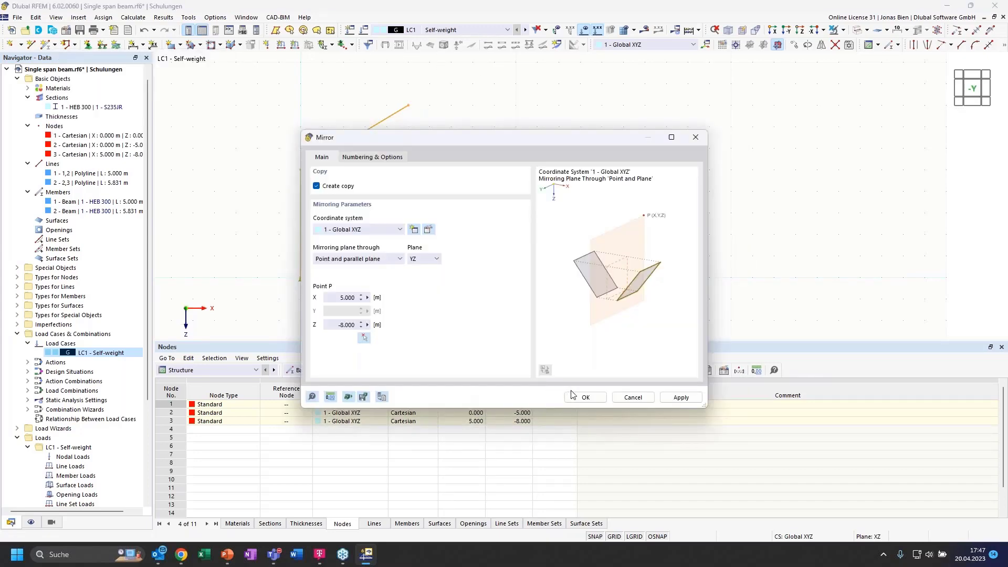
{"action": "left_click", "coordinate": [359, 158]}
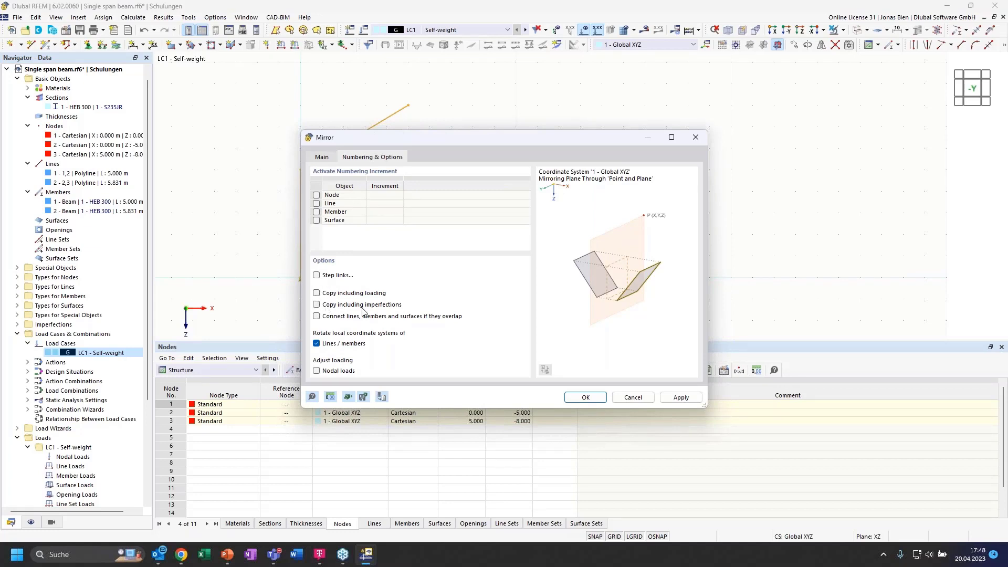
{"action": "left_click", "coordinate": [586, 398]}
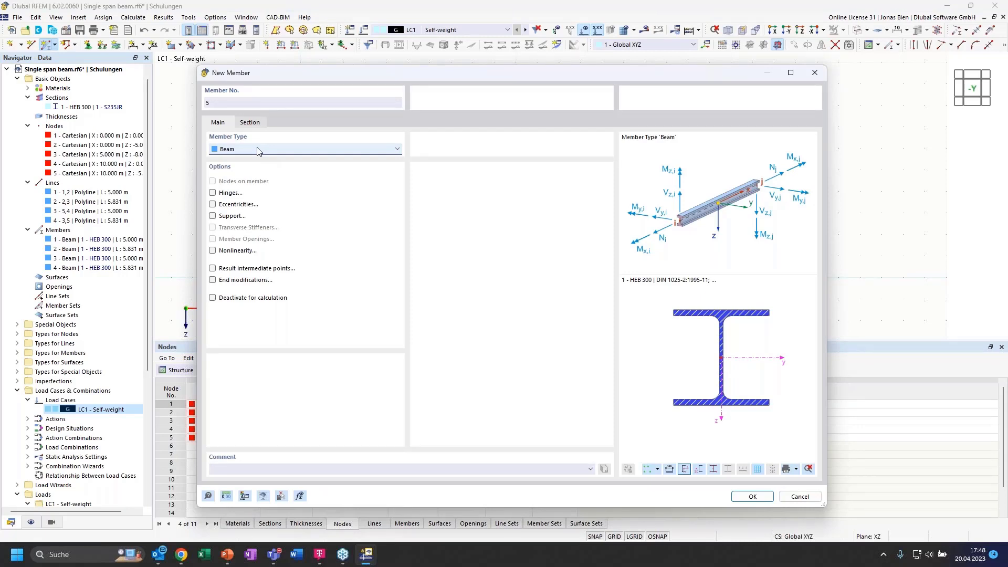
- Preview the Truss and Truss (only N) types for the new tie member, and set its member type to Tension
{"action": "left_click", "coordinate": [258, 151]}
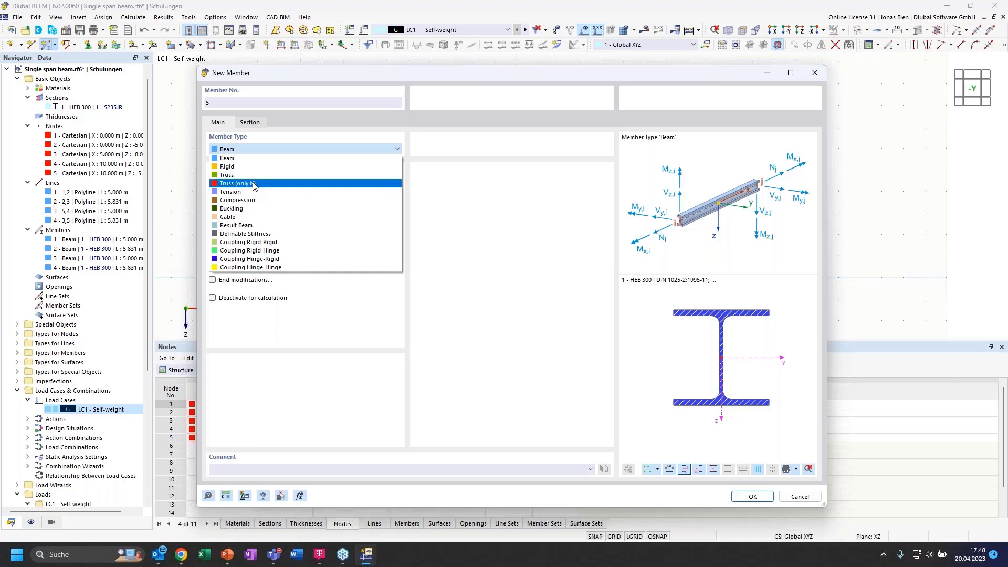
{"action": "left_click", "coordinate": [226, 176]}
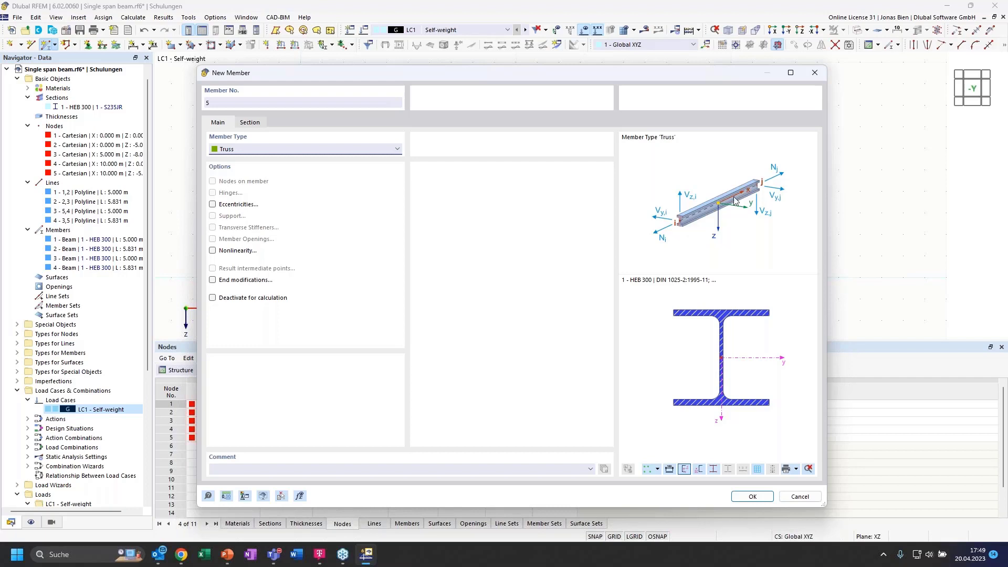
{"action": "left_click", "coordinate": [333, 149]}
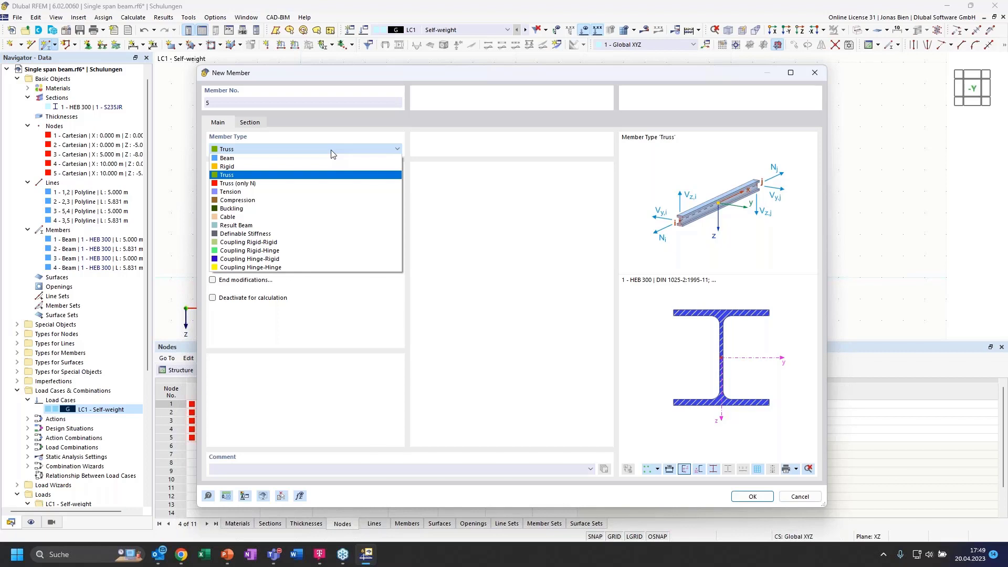
{"action": "left_click", "coordinate": [240, 185]}
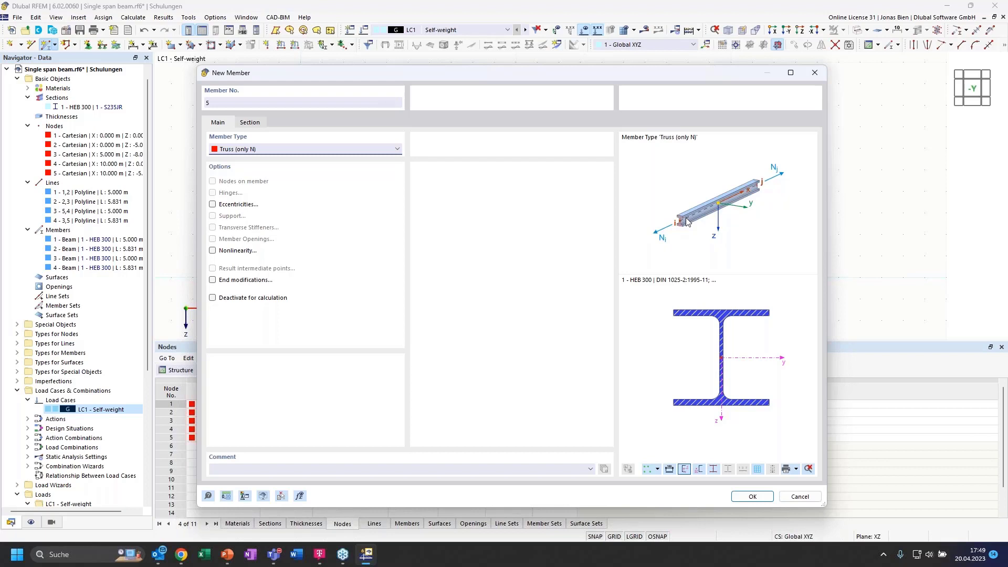
{"action": "left_click", "coordinate": [391, 151]}
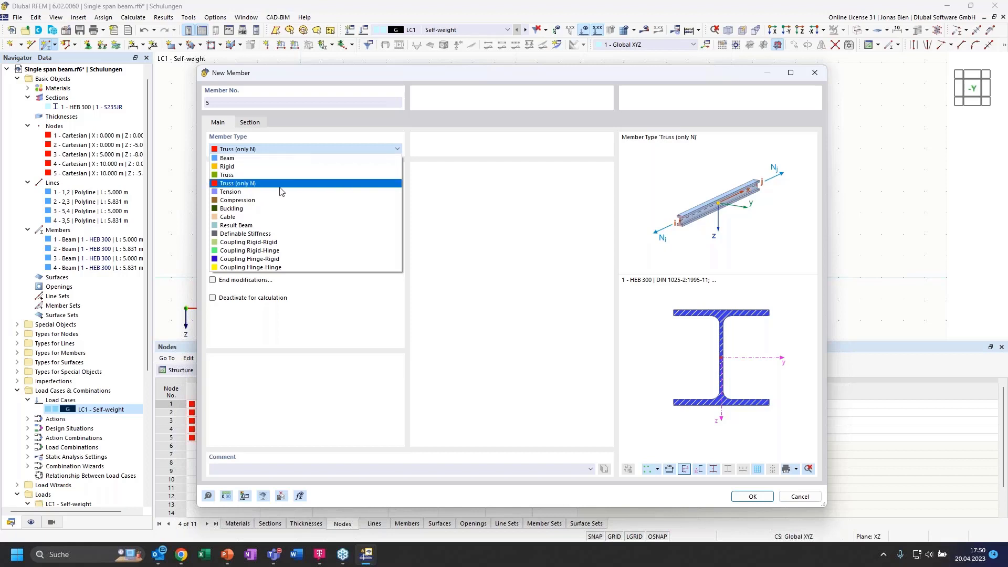
{"action": "left_click", "coordinate": [232, 192]}
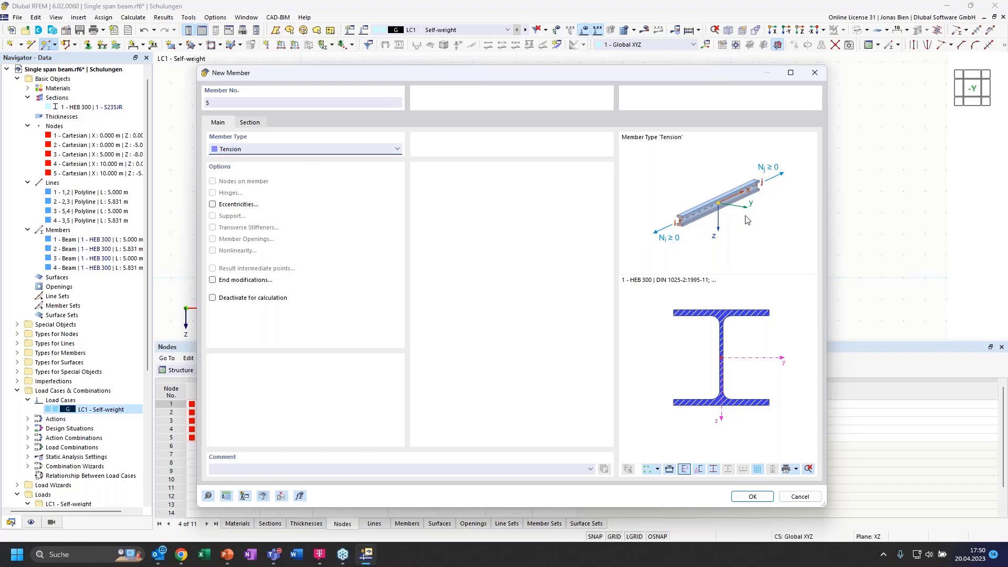
- Give the tension member a new solid round bar section from the library with a 30 mm diameter in S235JR
{"action": "left_click", "coordinate": [250, 122]}
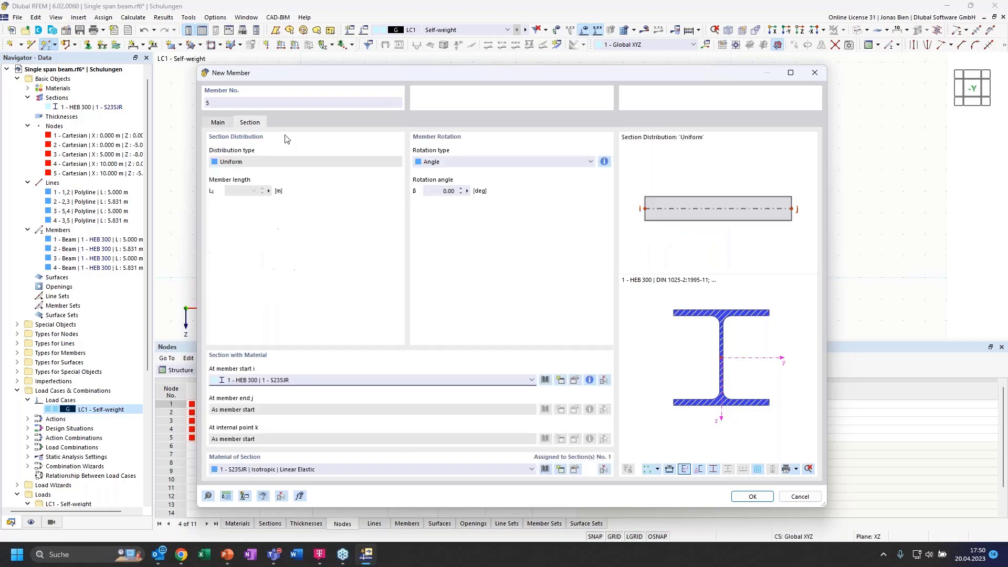
{"action": "left_click", "coordinate": [548, 383]}
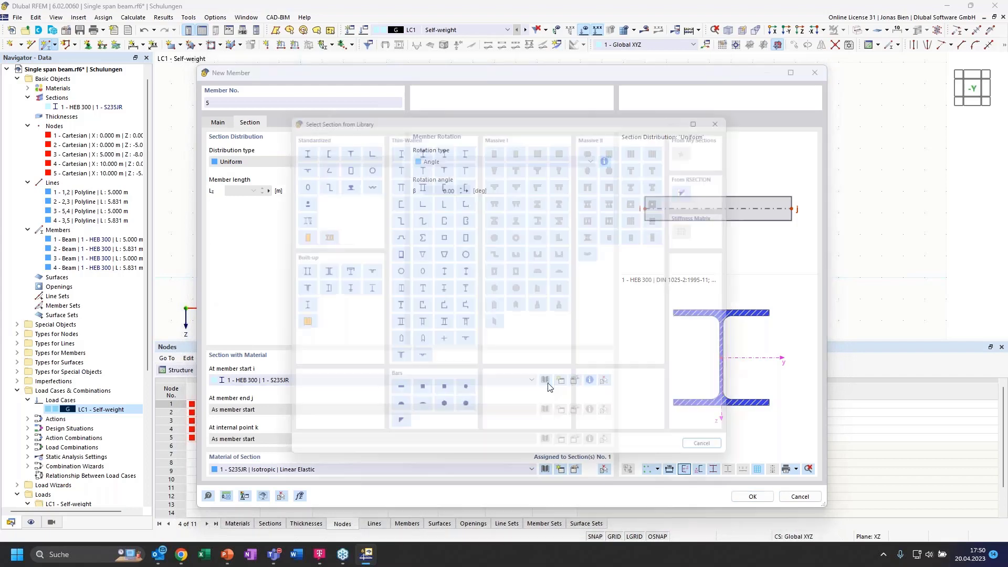
{"action": "key", "text": "Escape"}
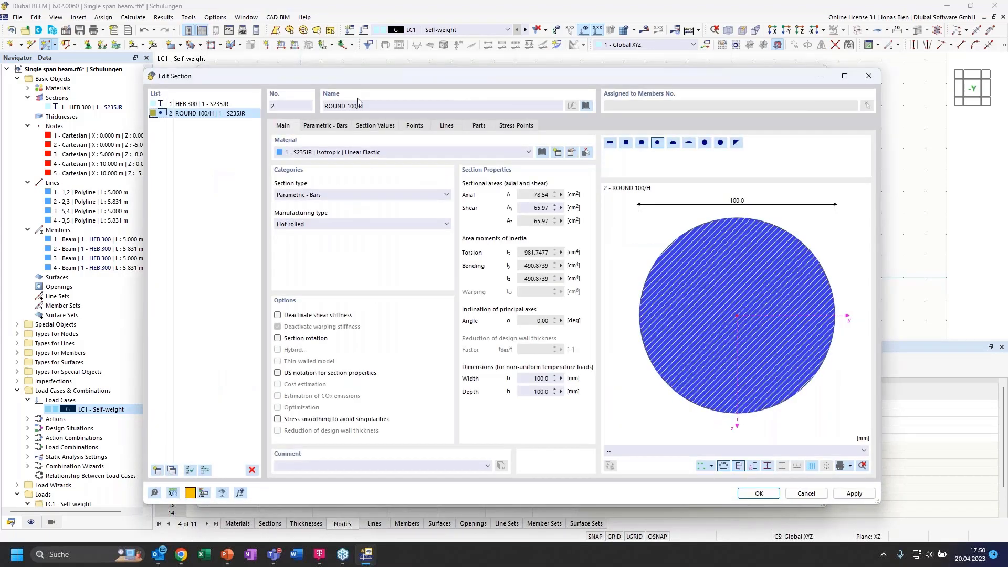
{"action": "left_click", "coordinate": [326, 126]}
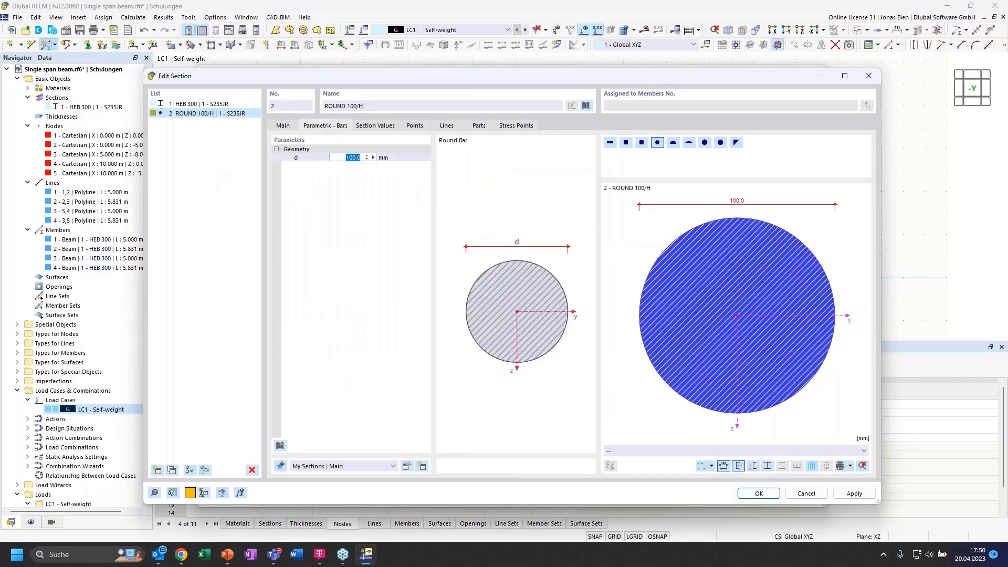
{"action": "left_click_drag", "start_coordinate": [356, 158], "coordinate": [347, 160]}
{"action": "type", "text": "30"}
{"action": "left_click", "coordinate": [283, 126]}
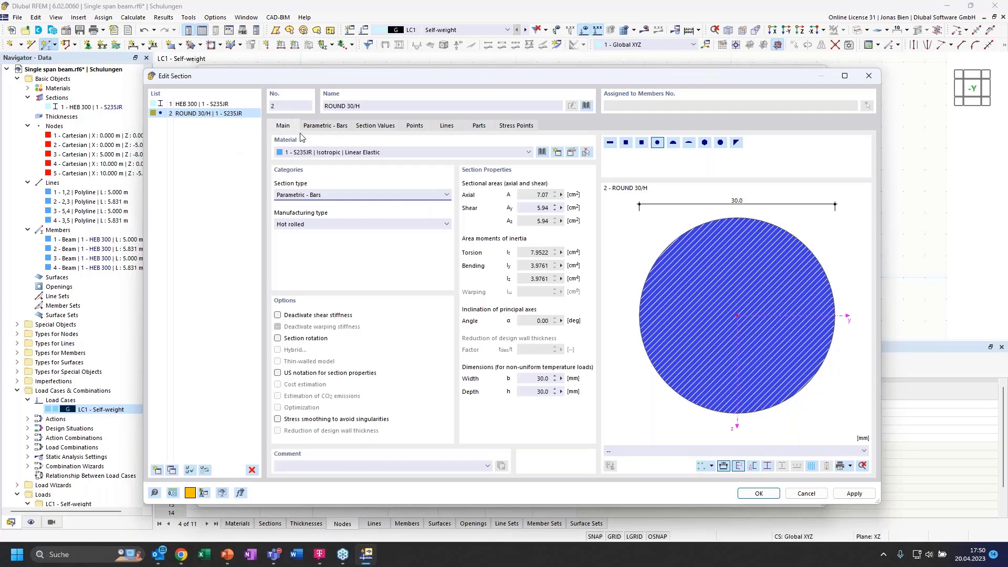
{"action": "left_click", "coordinate": [759, 494]}
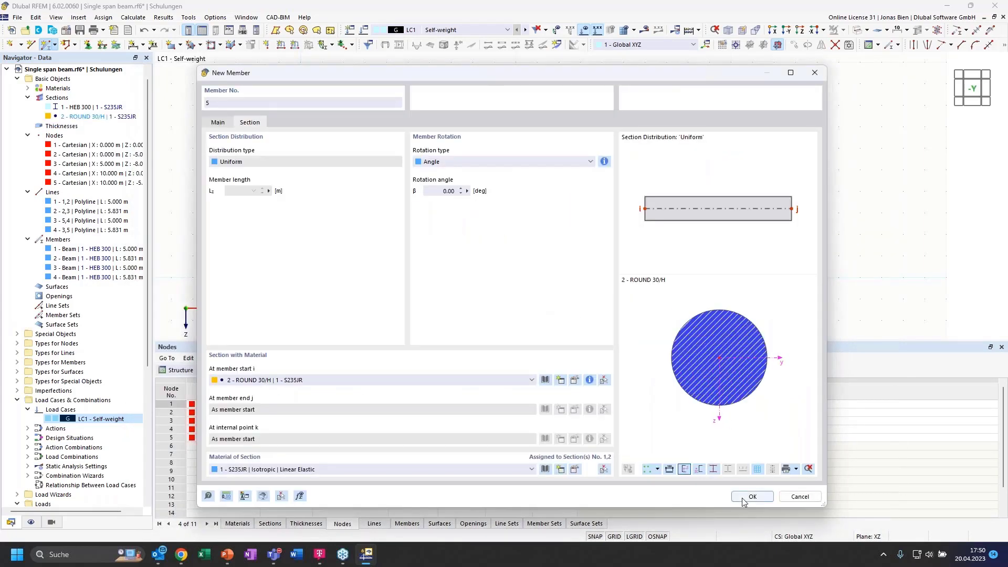
- Place the round-bar tension member between the two eaves nodes at X 0 m and X 10 m, Z -5 m
{"action": "left_click", "coordinate": [743, 498]}
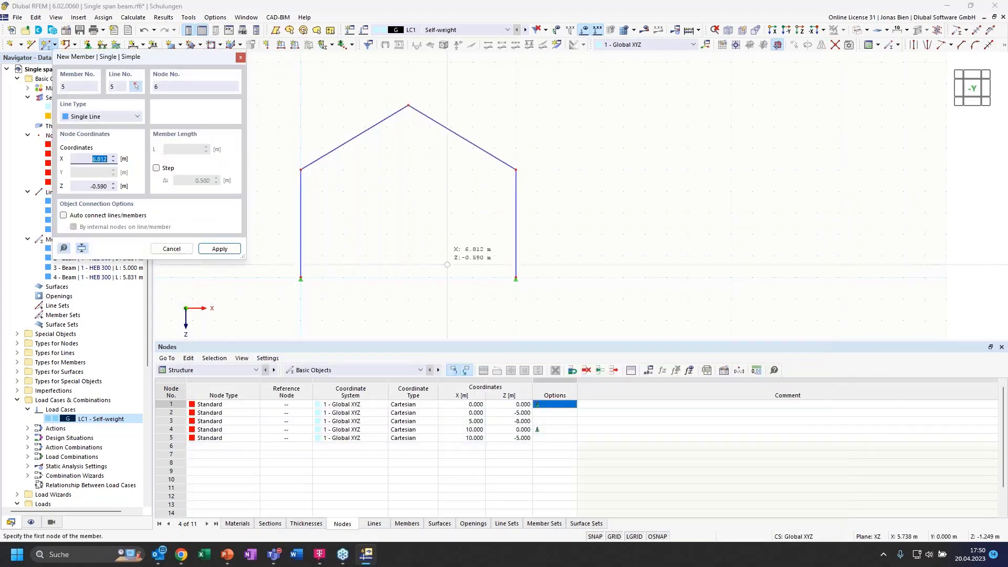
{"action": "left_click", "coordinate": [300, 170]}
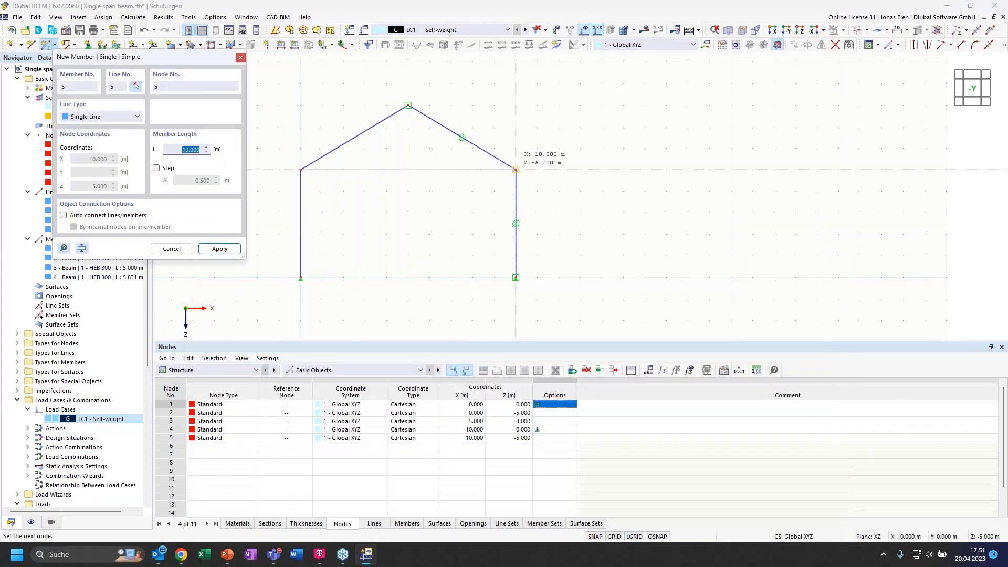
{"action": "left_click", "coordinate": [516, 169]}
{"action": "key", "text": "Escape"}
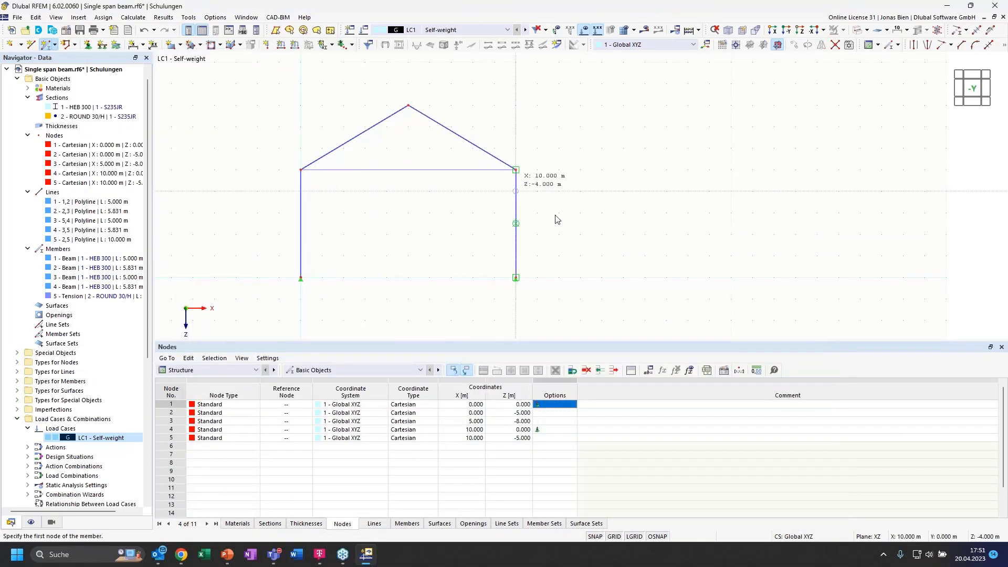
{"action": "middle_click_drag", "start_coordinate": [425, 219], "coordinate": [442, 219], "text": "ctrl"}
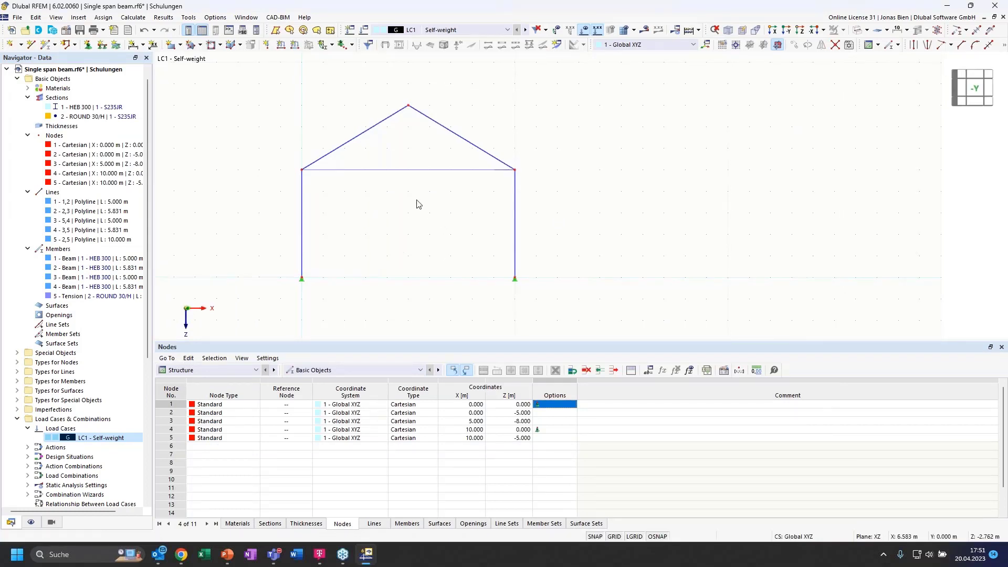
{"action": "middle_click_drag", "start_coordinate": [360, 190], "coordinate": [382, 202], "text": "ctrl"}
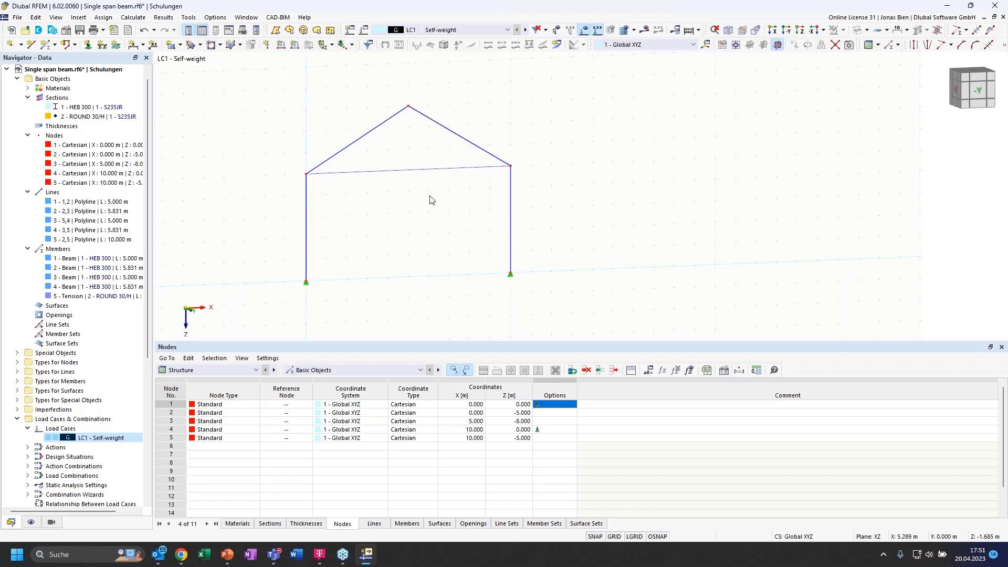
{"action": "left_click", "coordinate": [978, 95]}
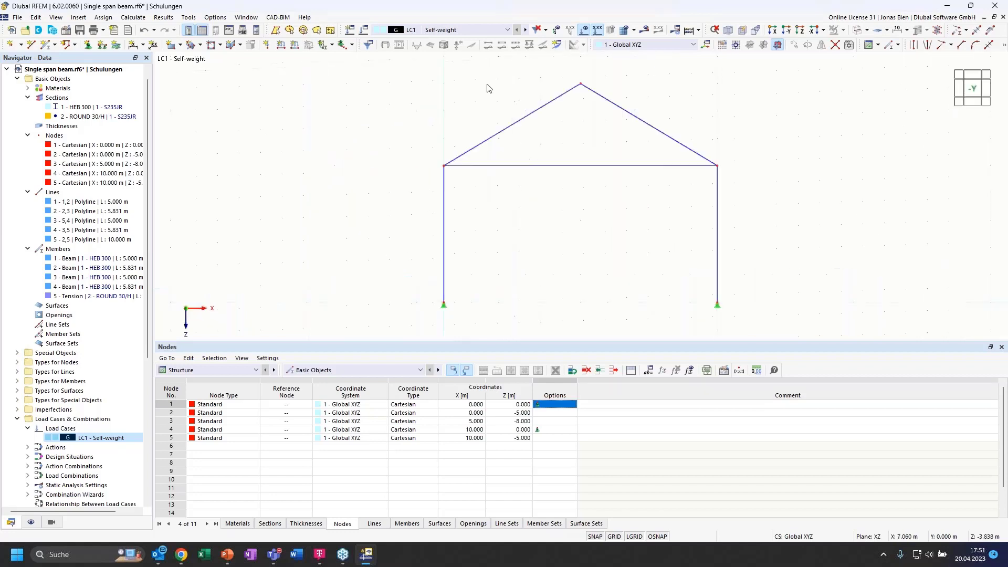
- Change load case LC1 to the action category Snow/Ice loads - H <= 1000 m and rename it Snow
{"action": "double_click", "coordinate": [73, 439]}
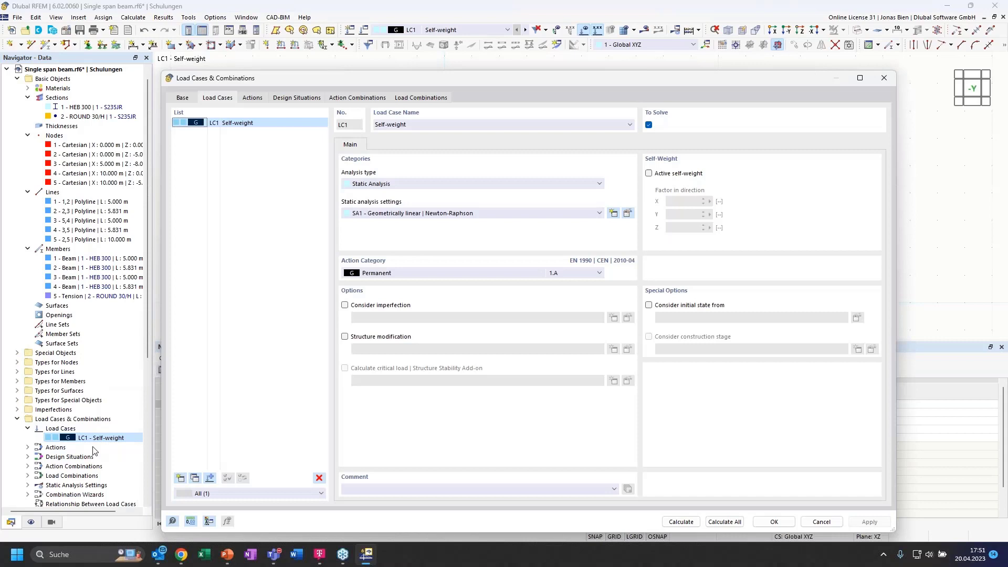
{"action": "left_click", "coordinate": [397, 271]}
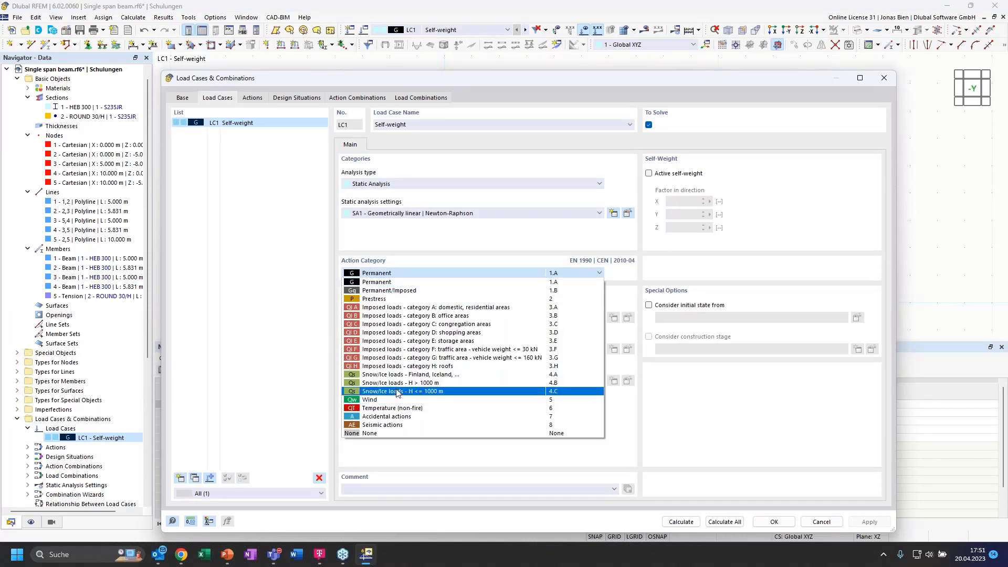
{"action": "left_click", "coordinate": [397, 391]}
{"action": "left_click", "coordinate": [429, 125]}
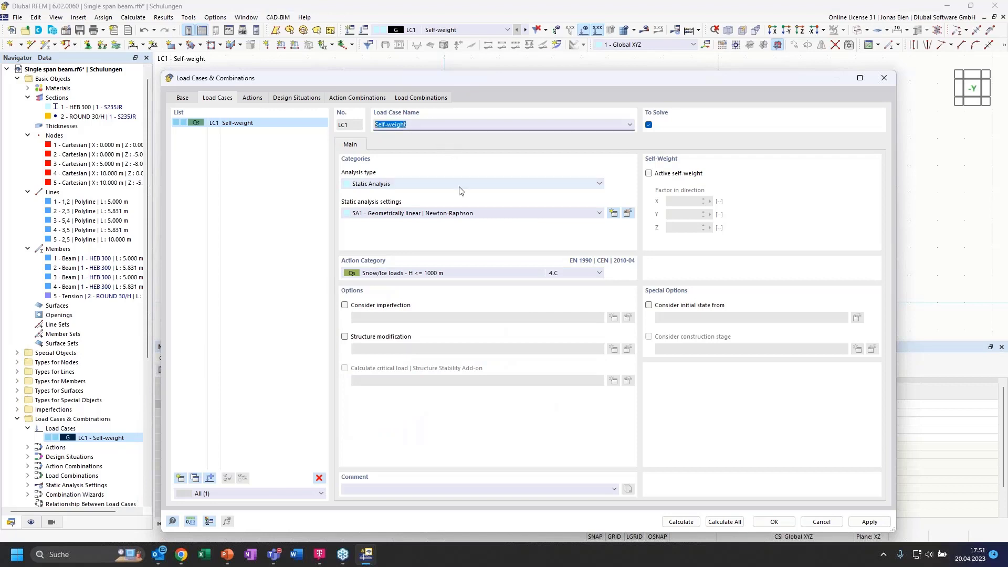
{"action": "type", "text": "Snow"}
{"action": "left_click", "coordinate": [284, 210]}
- Copy the Snow load case as LC2, name it Wind and assign it the Wind action category
{"action": "left_click", "coordinate": [194, 478]}
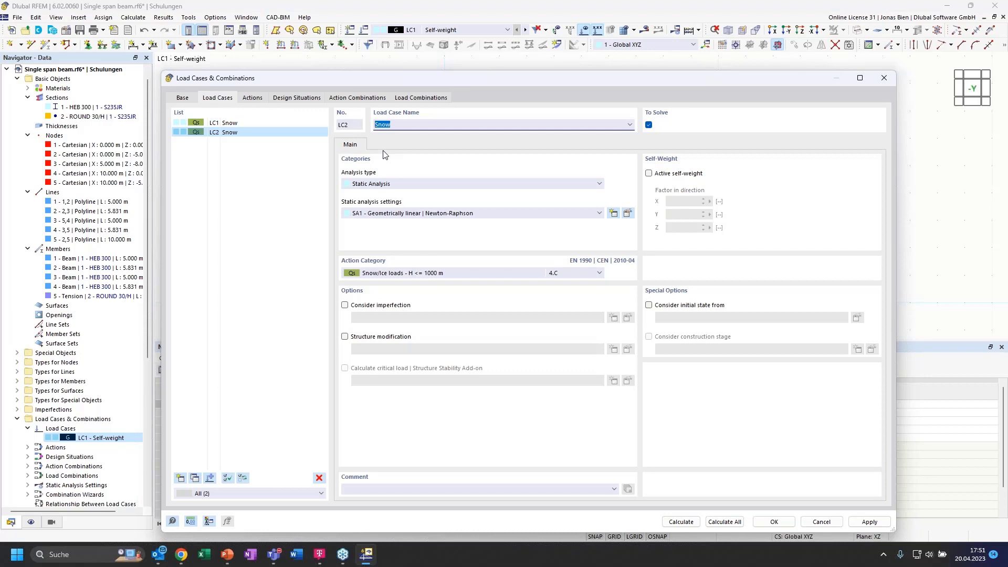
{"action": "type", "text": "Wind"}
{"action": "left_click", "coordinate": [414, 273]}
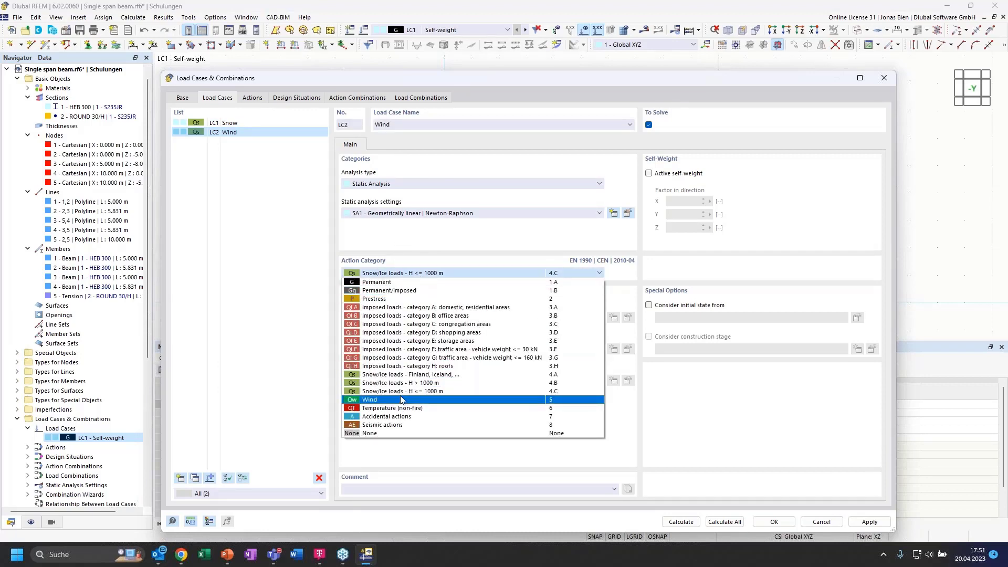
{"action": "left_click", "coordinate": [402, 400]}
- Copy the Wind load case as LC3, name it Temperature and assign it the Temperature (non-fire) action category
{"action": "left_click", "coordinate": [194, 479]}
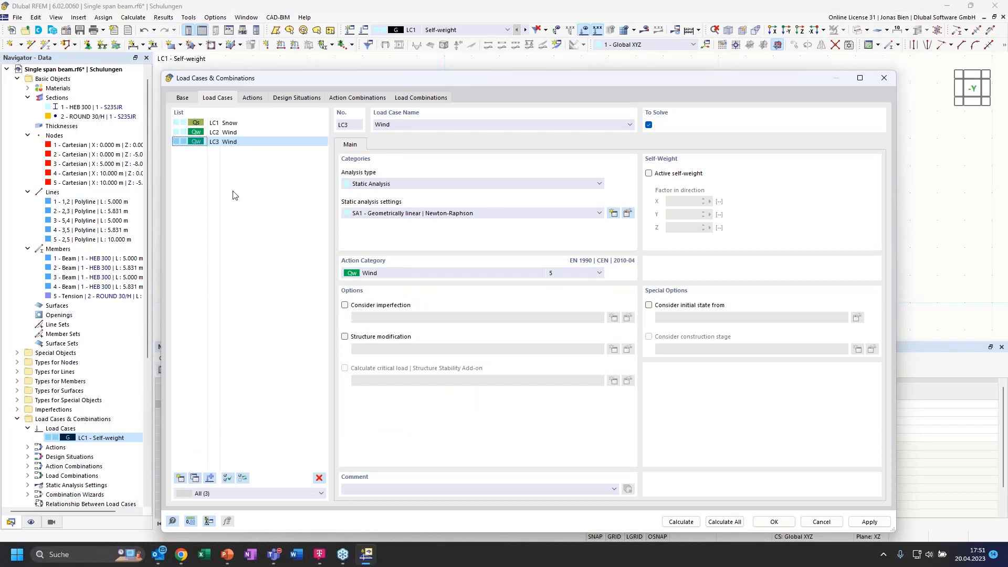
{"action": "left_click_drag", "start_coordinate": [400, 125], "coordinate": [354, 112]}
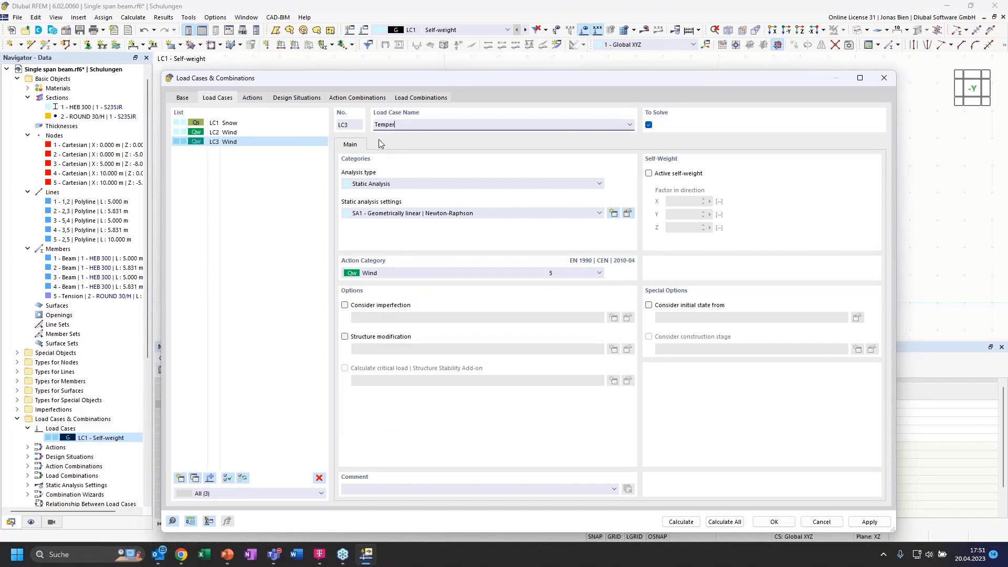
{"action": "type", "text": "Temperature"}
{"action": "left_click", "coordinate": [407, 275]}
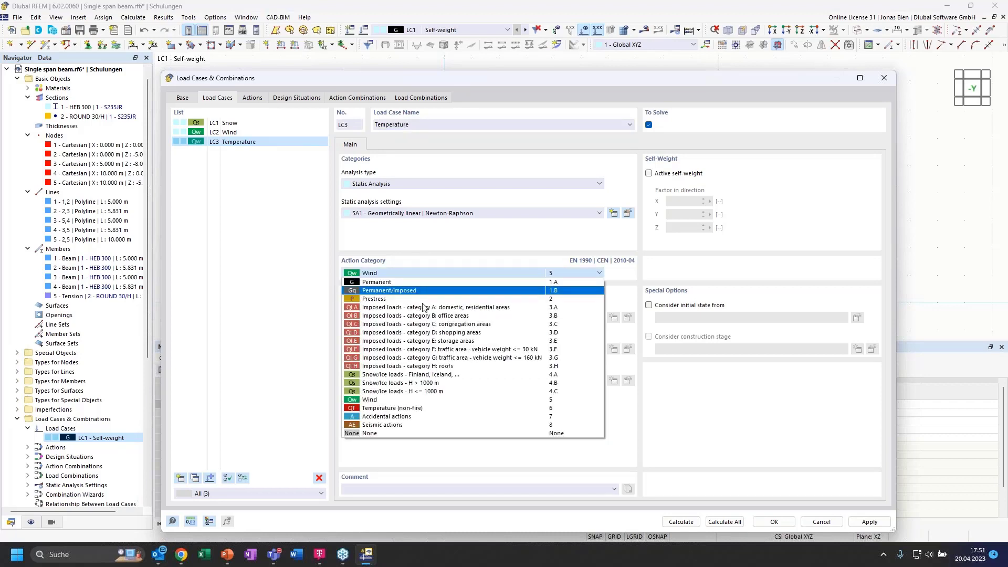
{"action": "left_click", "coordinate": [389, 409]}
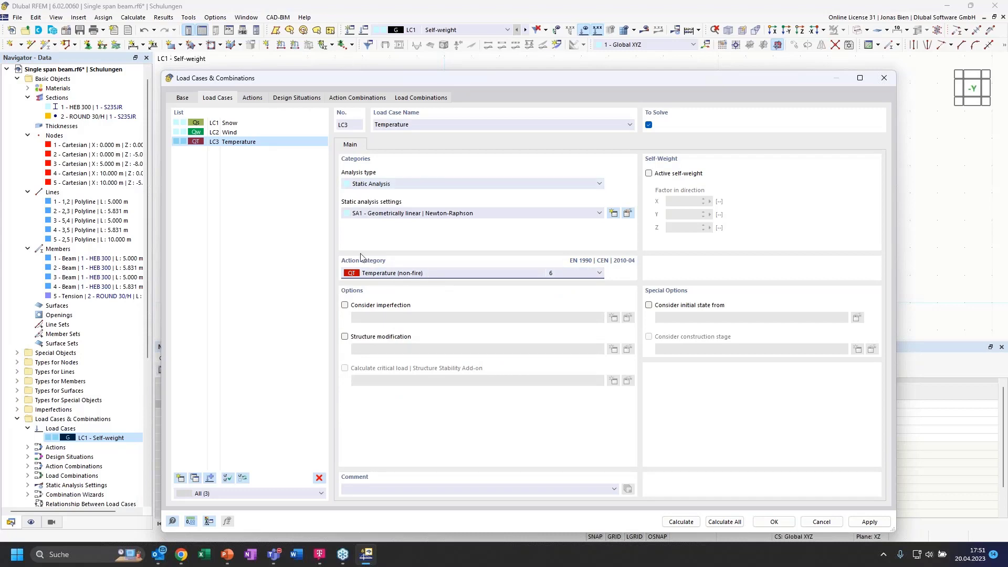
{"action": "left_click", "coordinate": [776, 525]}
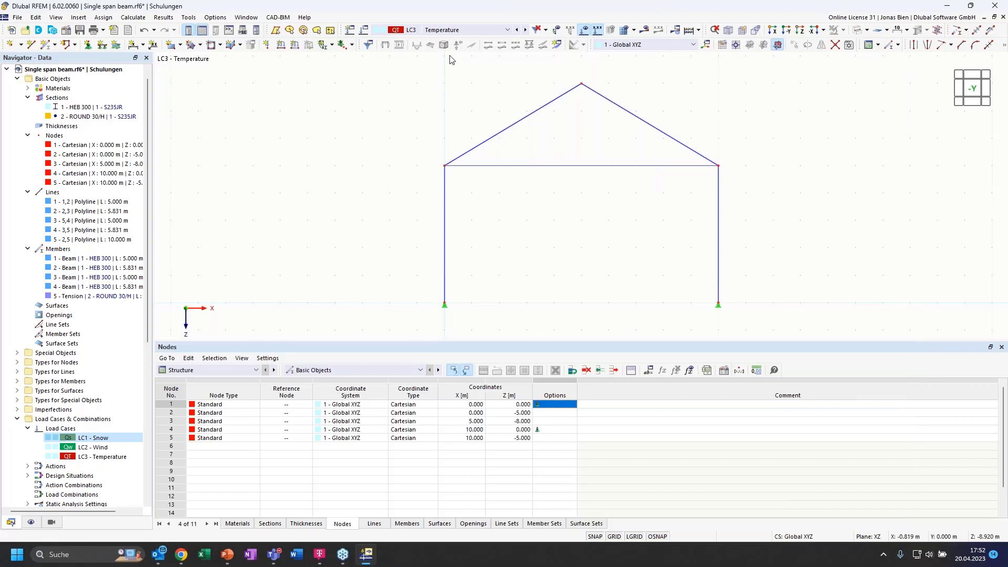
- Delete the ULS (STR/GEO) design situation DS1 from the load cases and combinations
{"action": "left_click", "coordinate": [28, 466]}
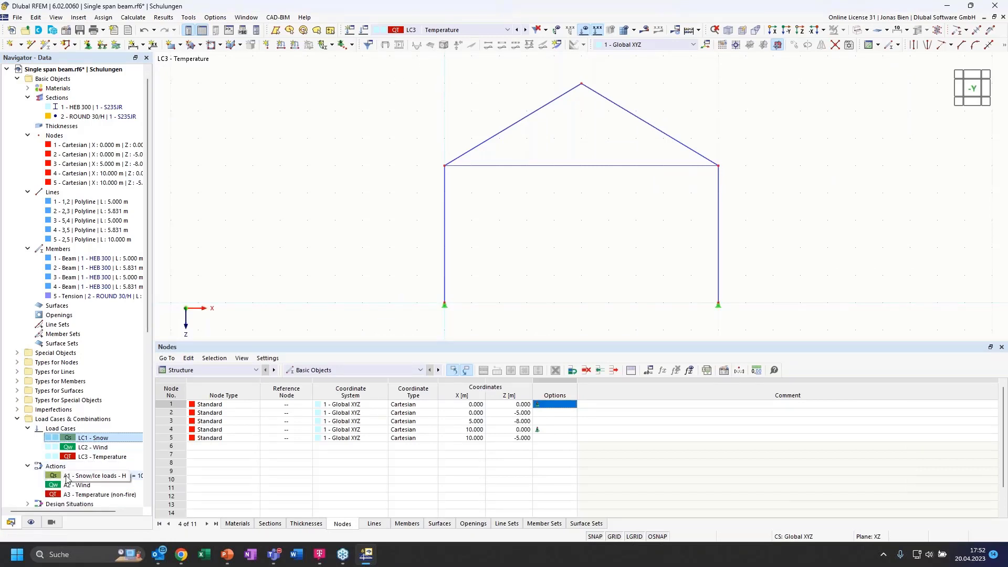
{"action": "scroll", "coordinate": [65, 472], "scroll_direction": "down", "scroll_amount": 2}
{"action": "left_click", "coordinate": [55, 429]}
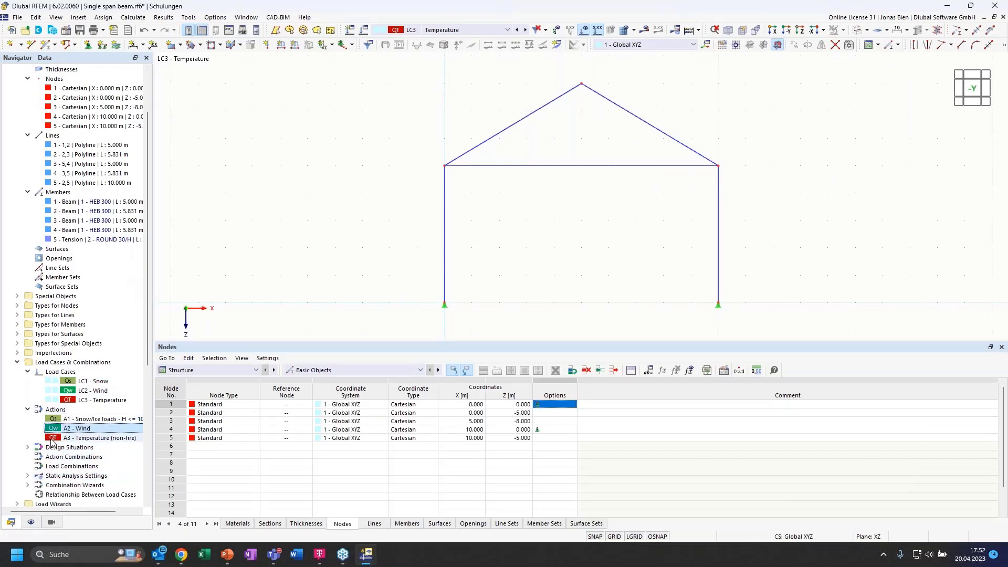
{"action": "left_click", "coordinate": [27, 447]}
{"action": "right_click", "coordinate": [69, 456]}
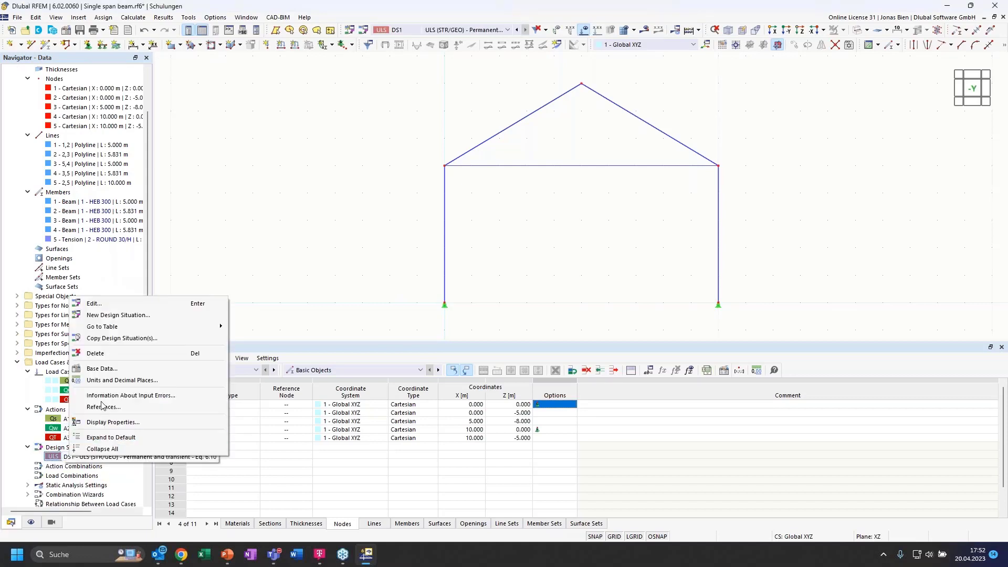
{"action": "left_click", "coordinate": [96, 352]}
{"action": "left_click", "coordinate": [507, 310]}
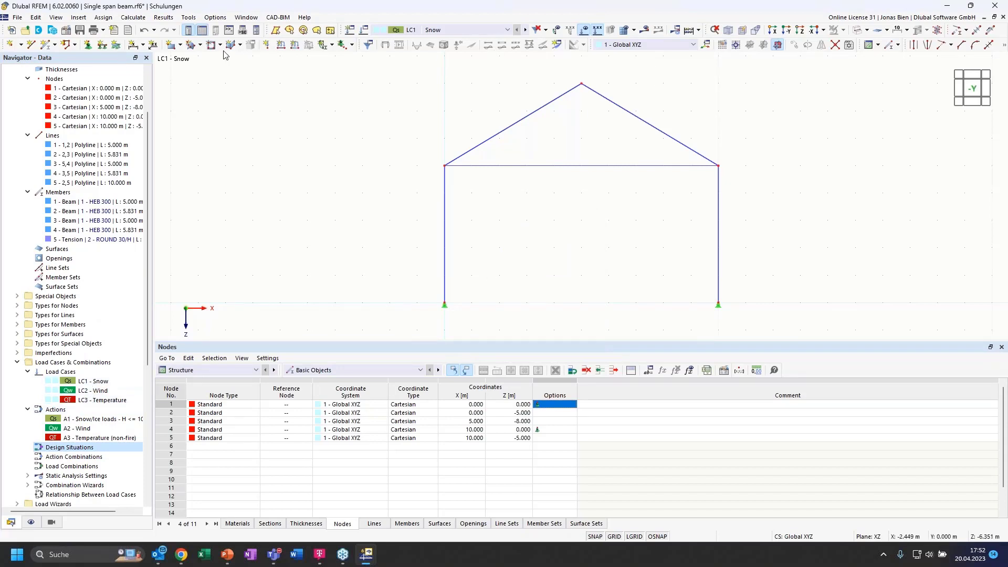
- Create a uniform member load in the Snow load case for both rafters with a magnitude of 1 kN/m
{"action": "left_click", "coordinate": [295, 46]}
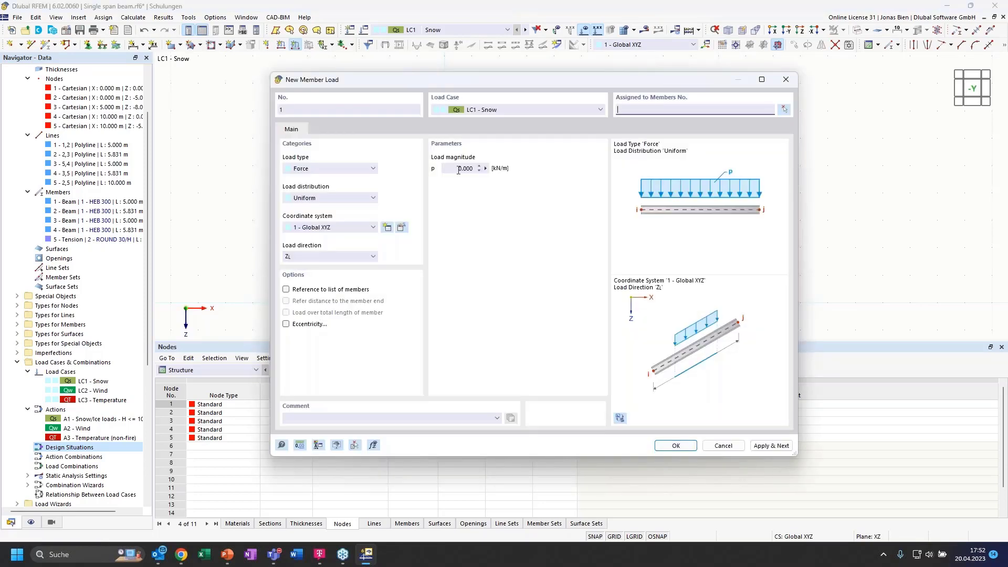
{"action": "left_click_drag", "start_coordinate": [501, 81], "coordinate": [485, 204]}
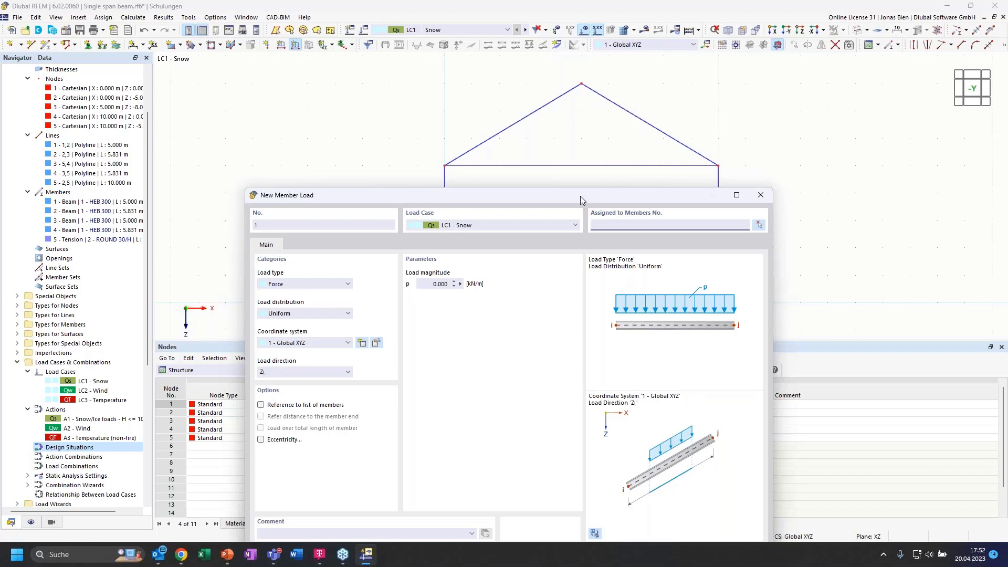
{"action": "left_click_drag", "start_coordinate": [581, 196], "coordinate": [404, 139]}
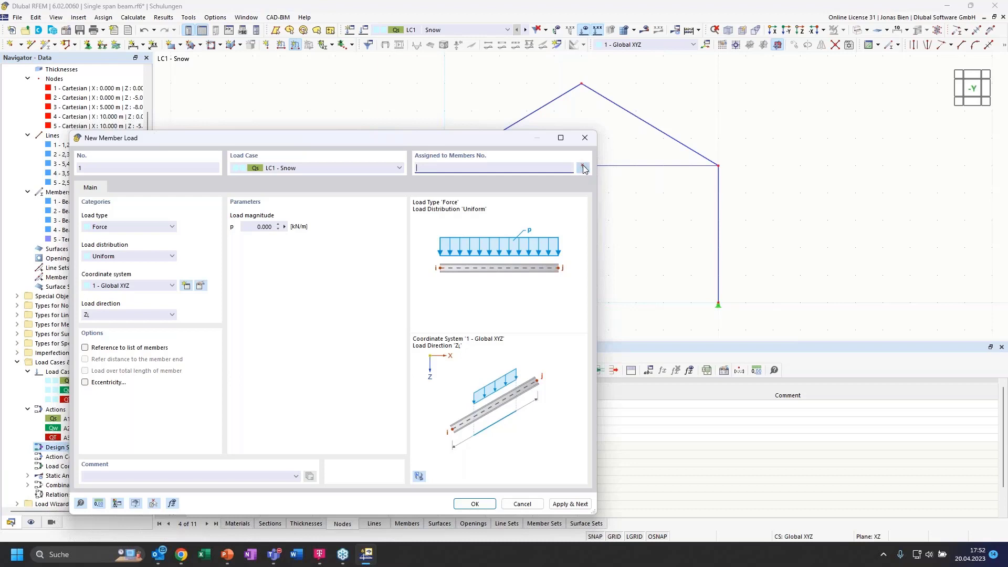
{"action": "left_click", "coordinate": [582, 168]}
{"action": "left_click_drag", "start_coordinate": [685, 133], "coordinate": [499, 103]}
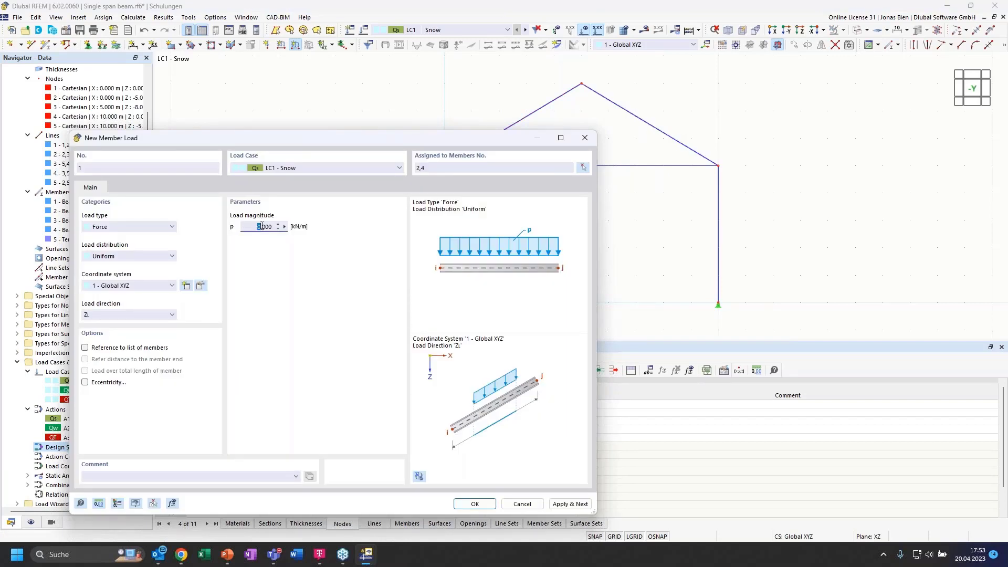
{"action": "type", "text": "1"}
{"action": "left_click_drag", "start_coordinate": [171, 138], "coordinate": [456, 144]}
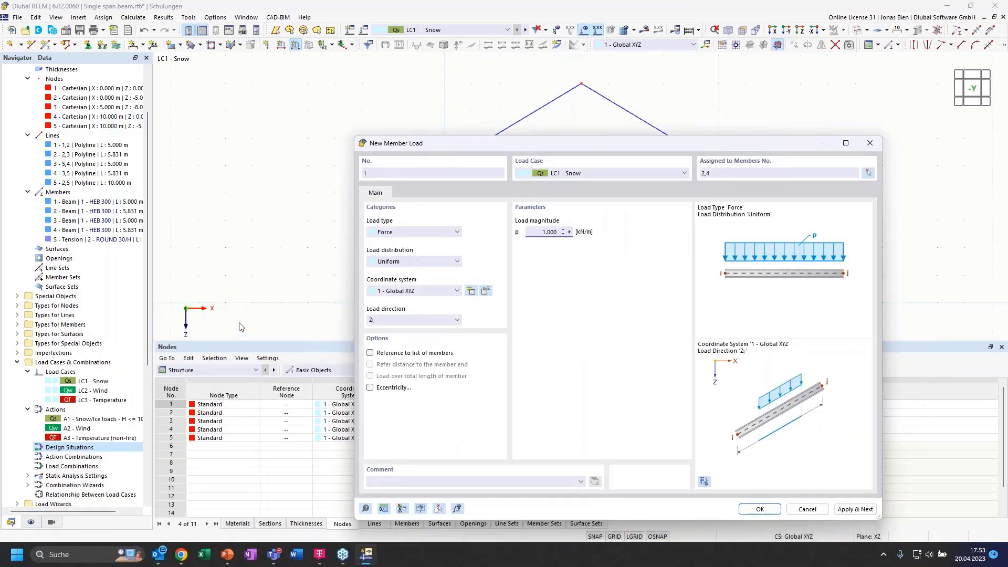
- Set the snow load's direction to Global in Z on projected length and apply the load
{"action": "left_click", "coordinate": [441, 321]}
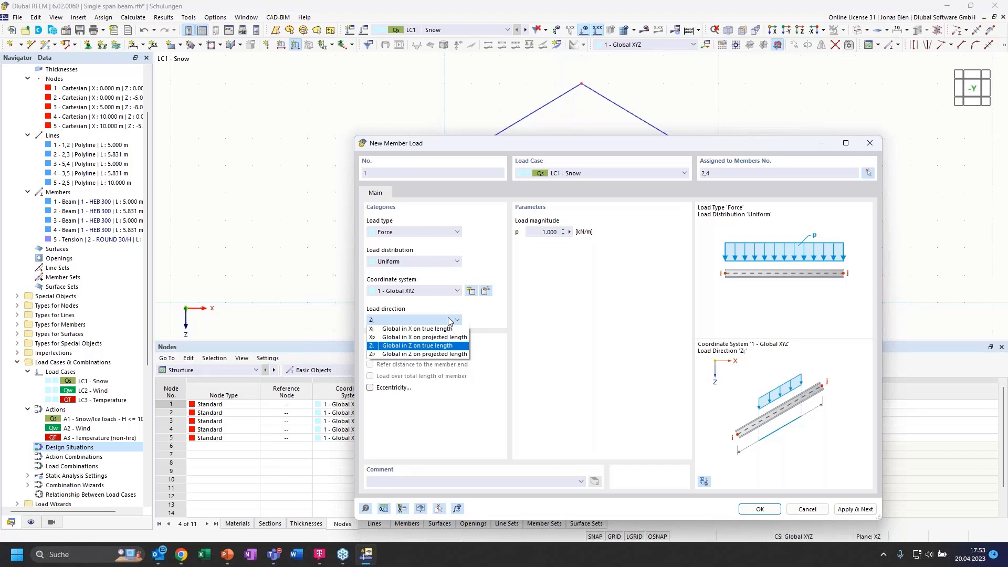
{"action": "left_click", "coordinate": [436, 354]}
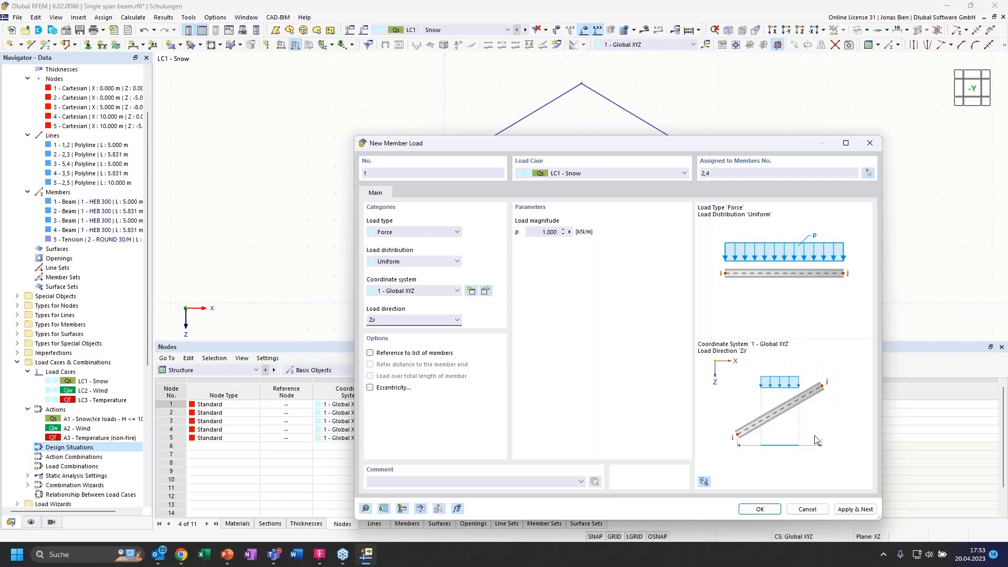
{"action": "left_click", "coordinate": [758, 509]}
{"action": "left_click", "coordinate": [758, 509]}
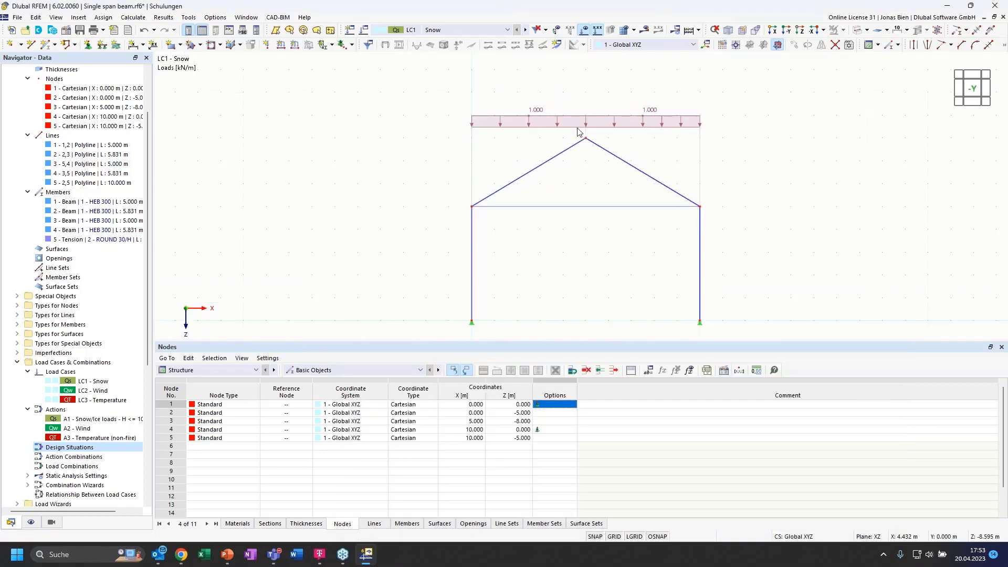
- Start a new member load in the Wind load case and assign it to the left column and left rafter
{"action": "left_click", "coordinate": [525, 30]}
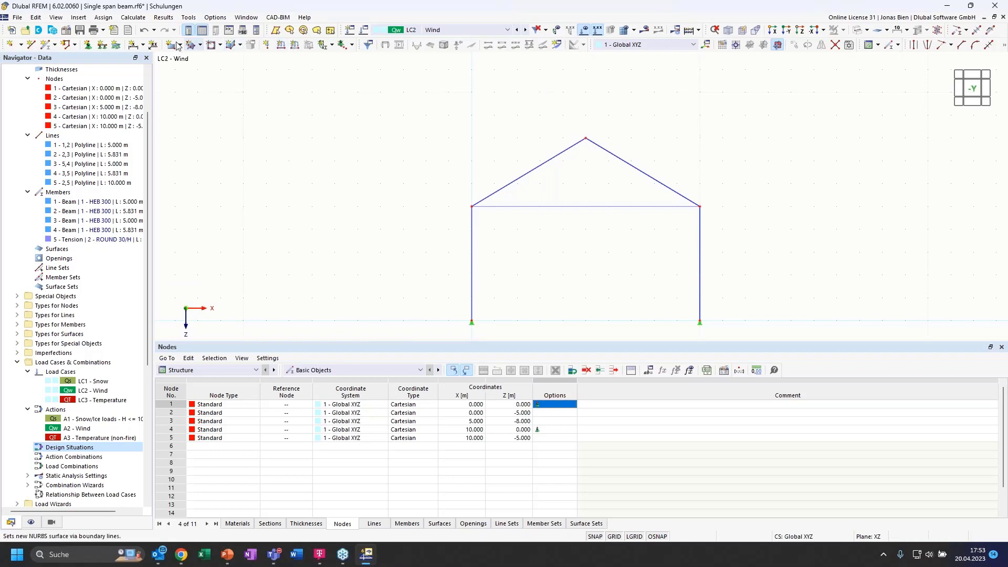
{"action": "left_click", "coordinate": [295, 44]}
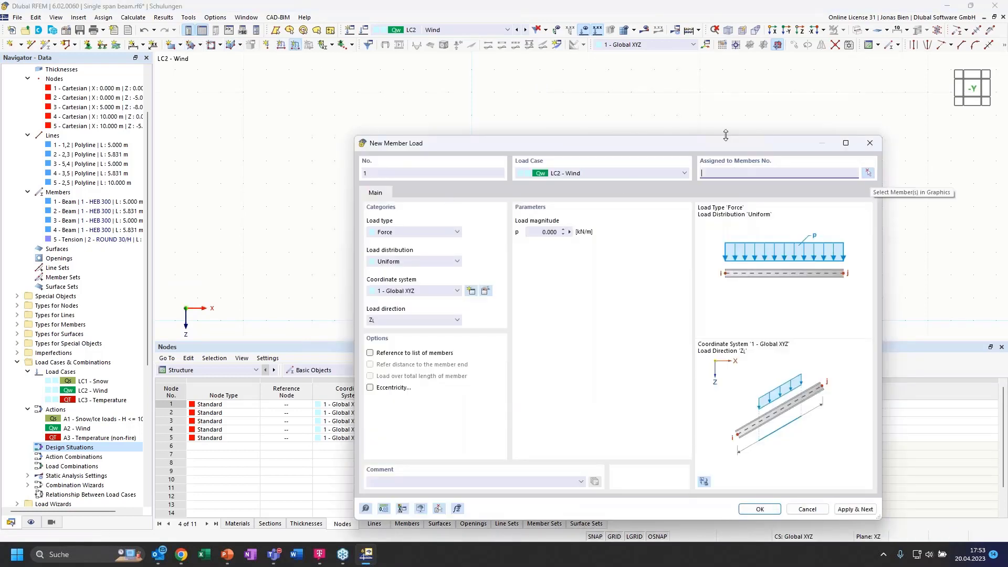
{"action": "left_click_drag", "start_coordinate": [726, 147], "coordinate": [852, 230]}
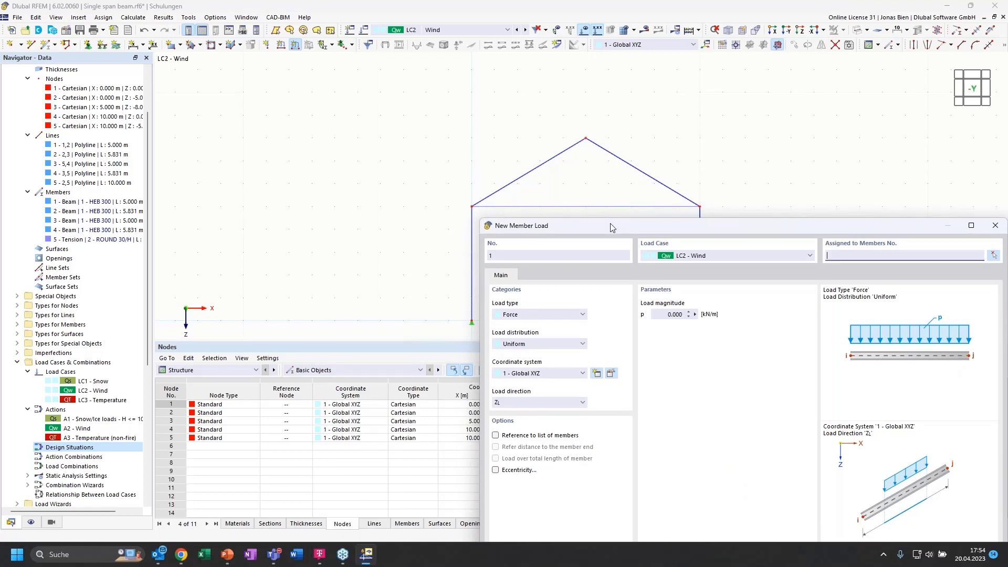
{"action": "left_click_drag", "start_coordinate": [610, 227], "coordinate": [619, 190]}
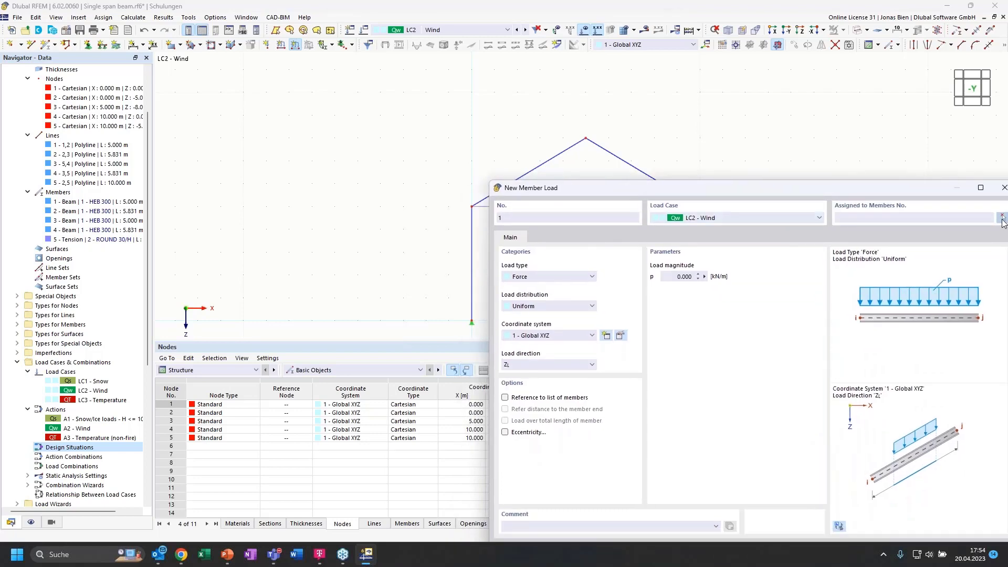
{"action": "left_click", "coordinate": [1003, 217]}
{"action": "left_click", "coordinate": [472, 237]}
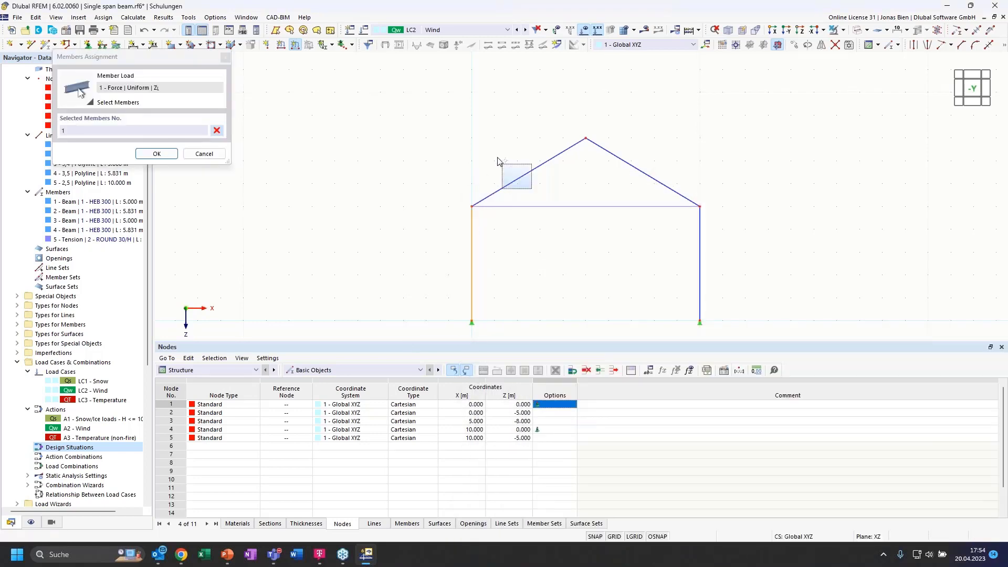
{"action": "left_click", "coordinate": [514, 178]}
{"action": "left_click", "coordinate": [157, 154]}
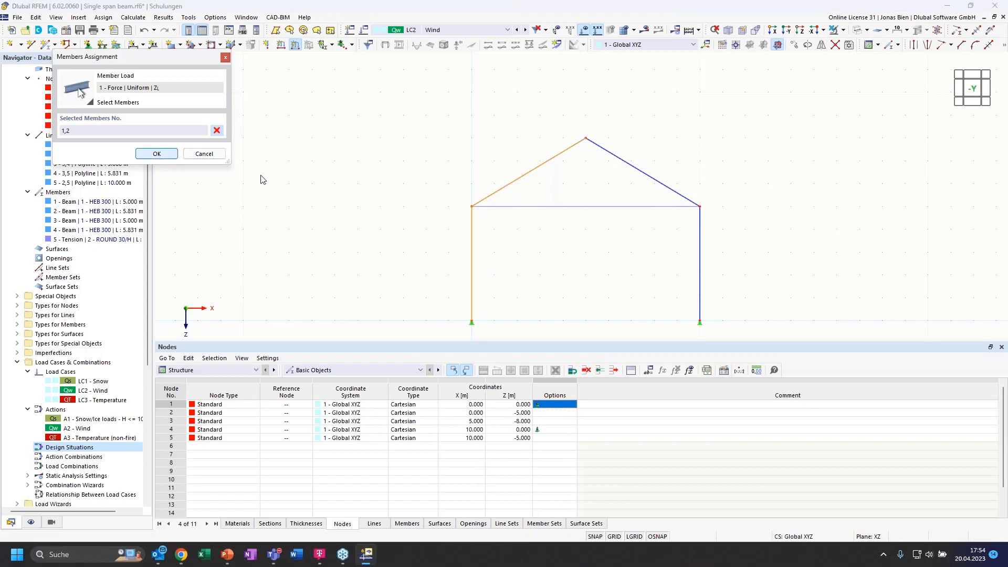
{"action": "left_click_drag", "start_coordinate": [687, 188], "coordinate": [612, 161]}
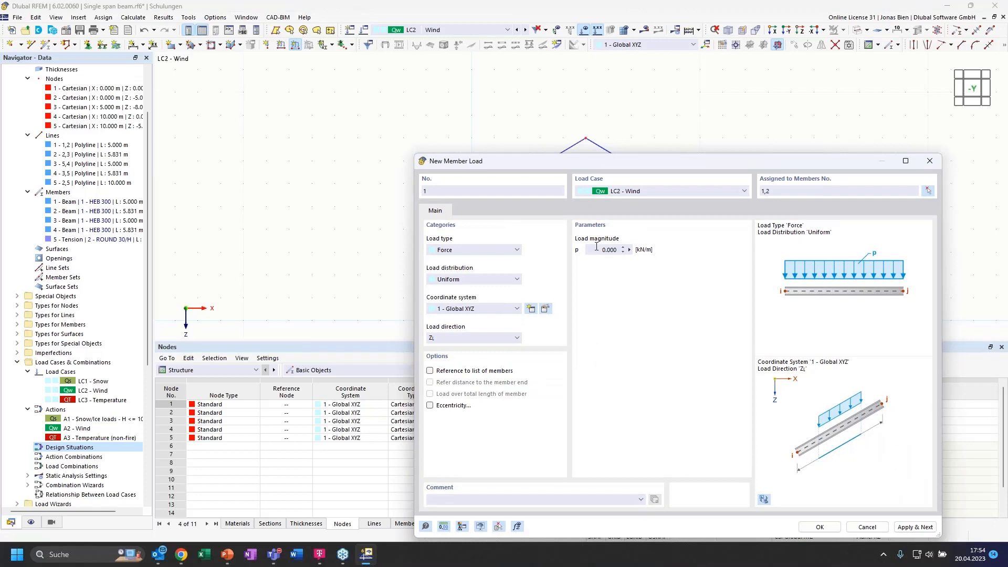
- Set the wind load's magnitude to 1 kN/m and its coordinate system to Local xyz
{"action": "left_click", "coordinate": [601, 249]}
{"action": "type", "text": "1"}
{"action": "left_click_drag", "start_coordinate": [596, 161], "coordinate": [583, 117]}
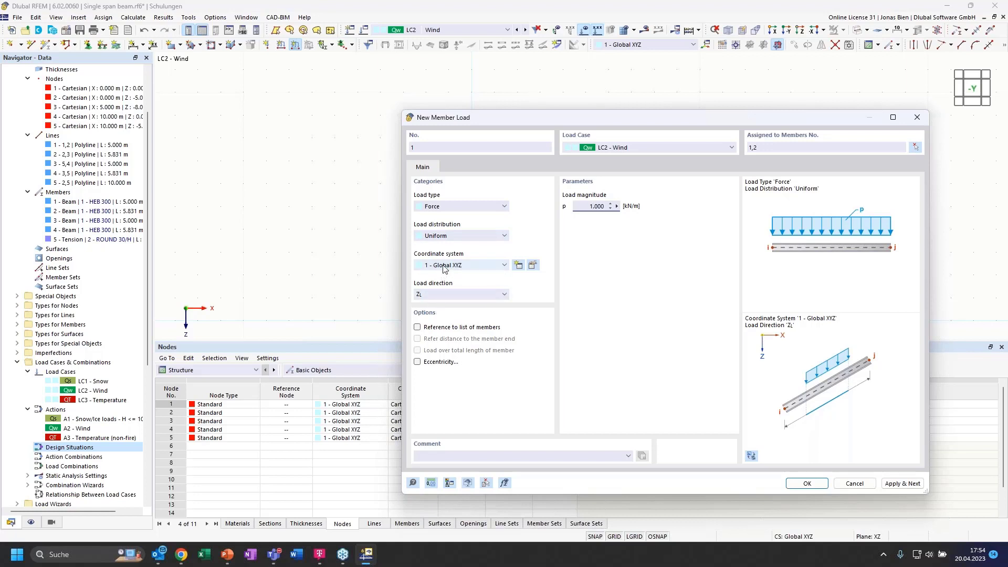
{"action": "left_click", "coordinate": [472, 267]}
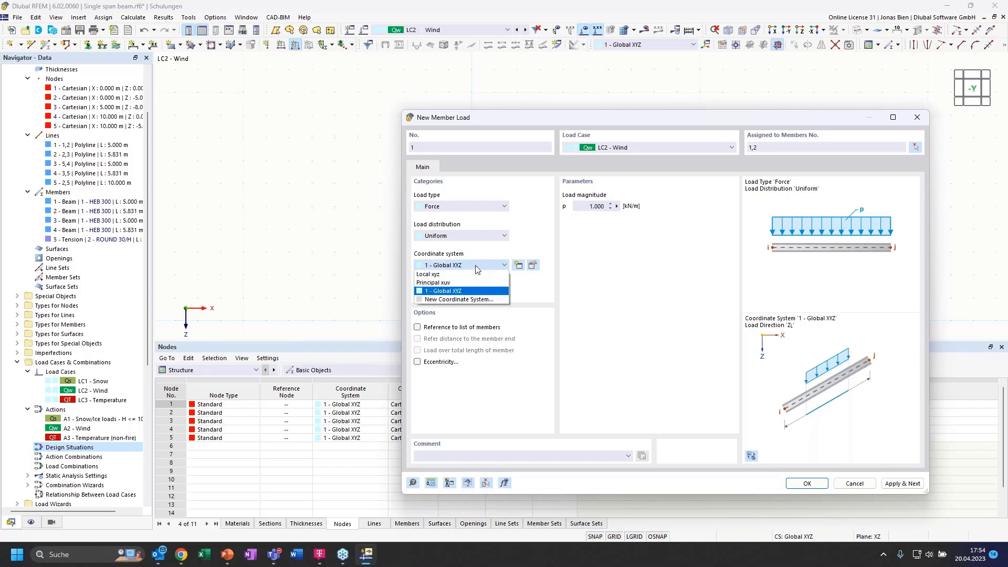
{"action": "left_click", "coordinate": [436, 274]}
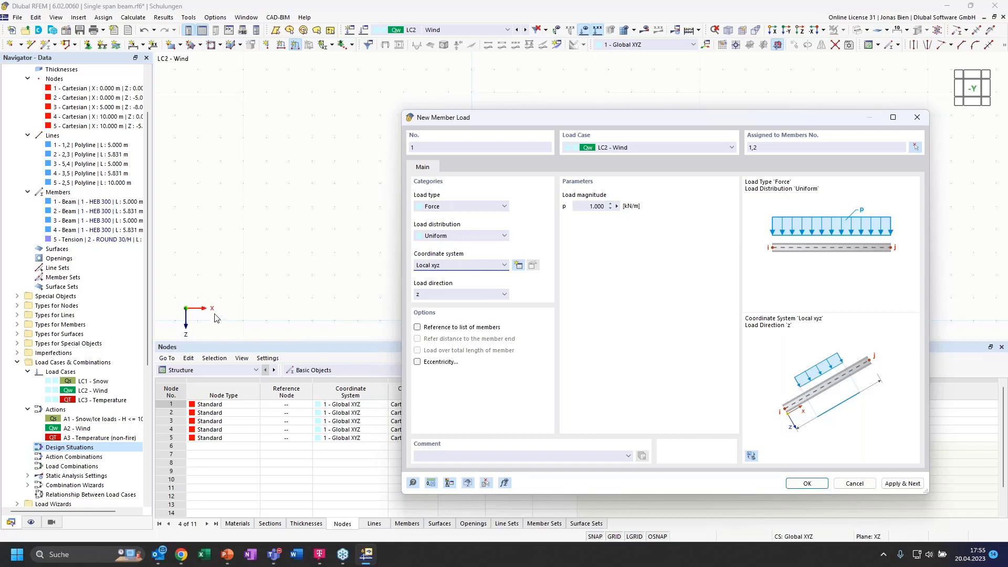
- Keep the wind load's direction as local in z, preview it on the frame model and apply the load
{"action": "left_click", "coordinate": [488, 294]}
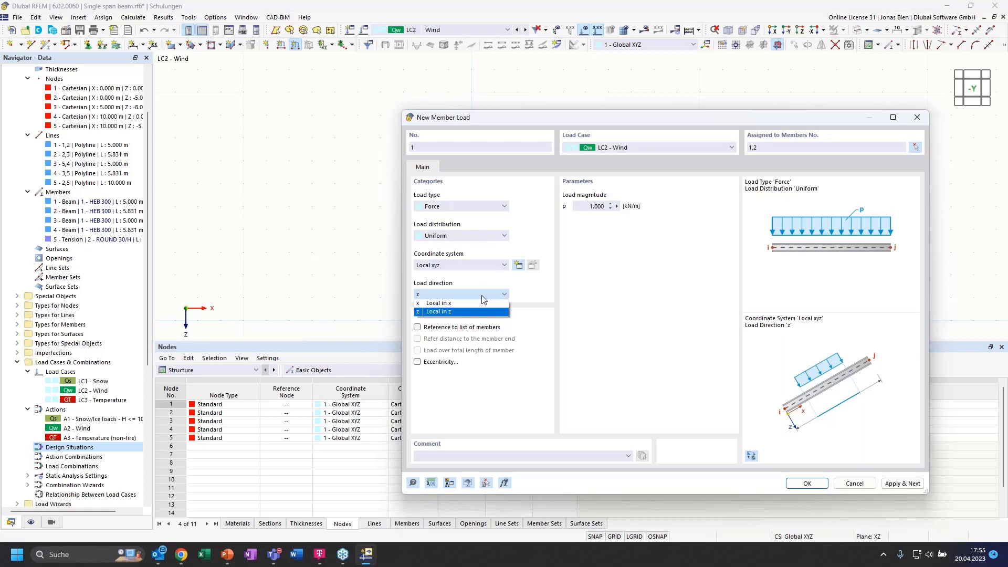
{"action": "left_click", "coordinate": [482, 297]}
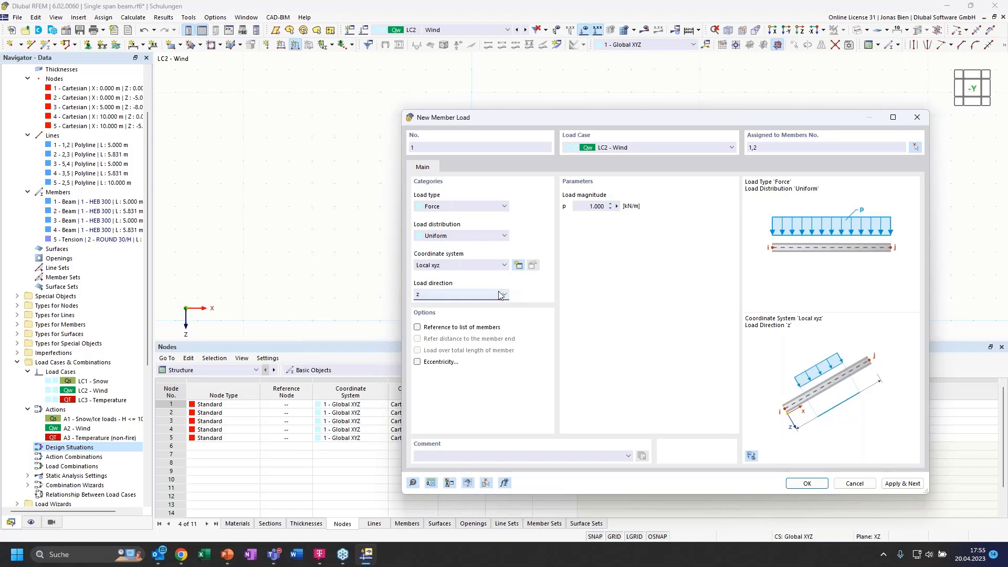
{"action": "left_click_drag", "start_coordinate": [574, 118], "coordinate": [459, 110]}
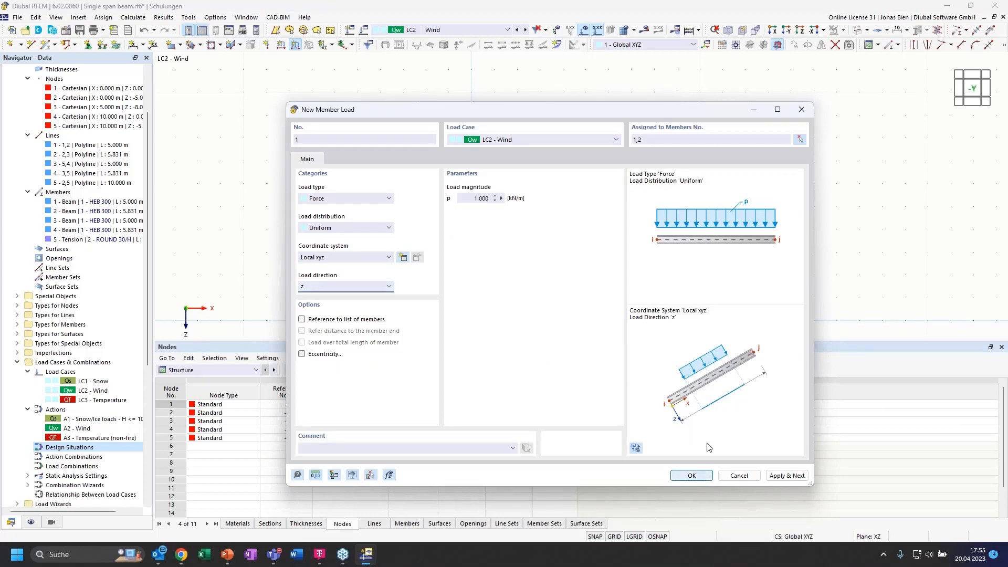
{"action": "left_click", "coordinate": [636, 447]}
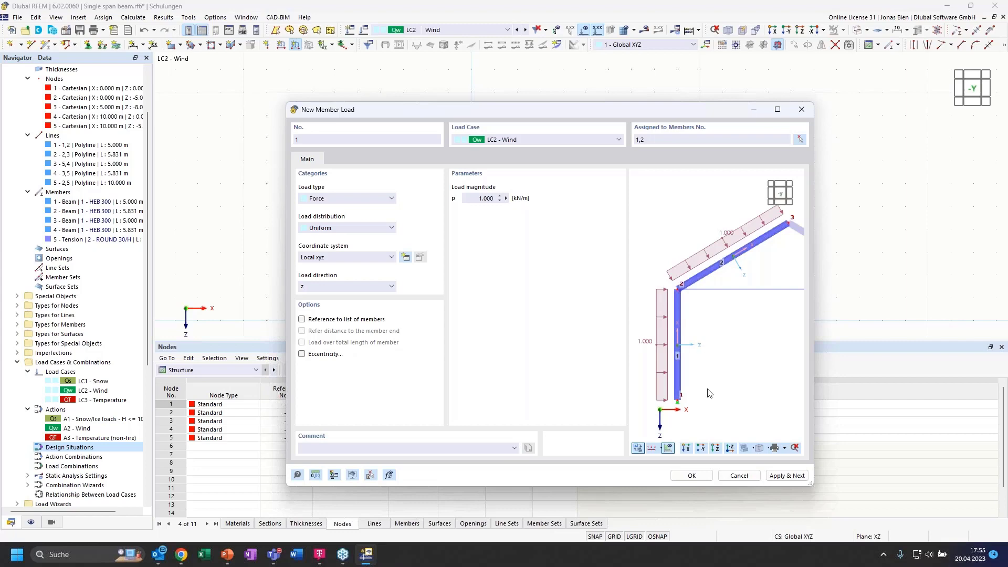
{"action": "left_click", "coordinate": [710, 478]}
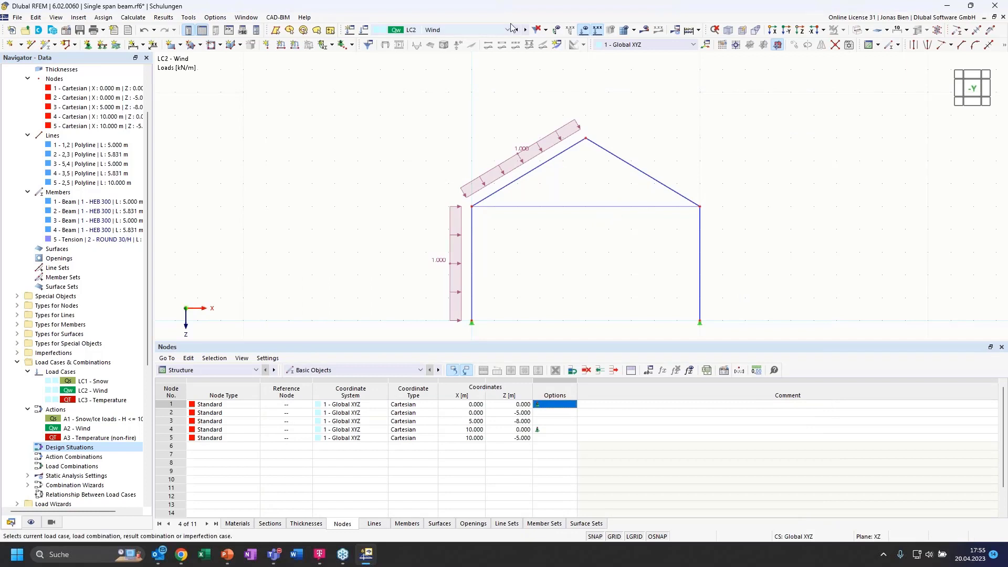
- Start a new member load in the Temperature load case, assigned to both columns and both rafters
{"action": "left_click", "coordinate": [526, 30]}
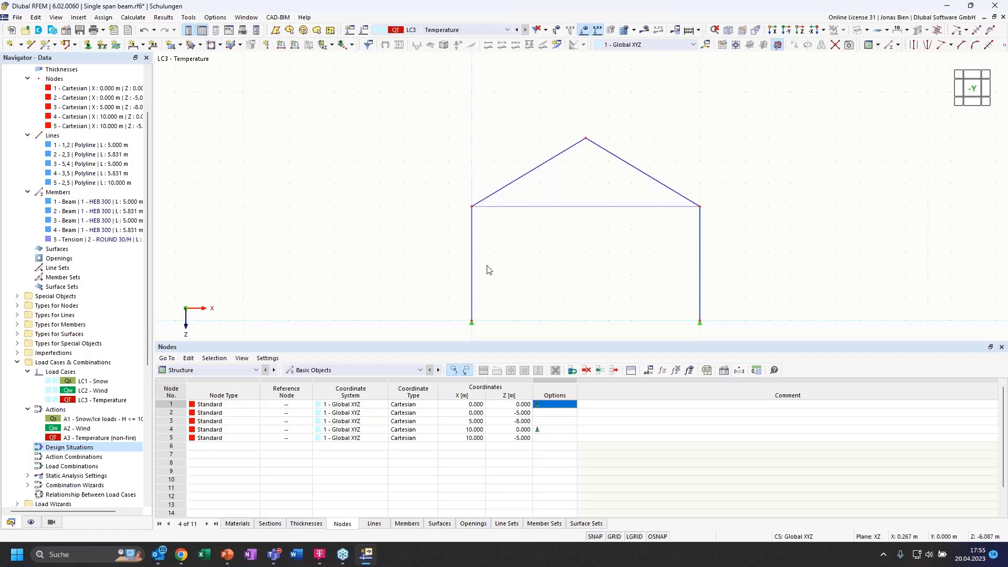
{"action": "left_click", "coordinate": [473, 257]}
{"action": "left_click", "coordinate": [512, 184], "text": "ctrl"}
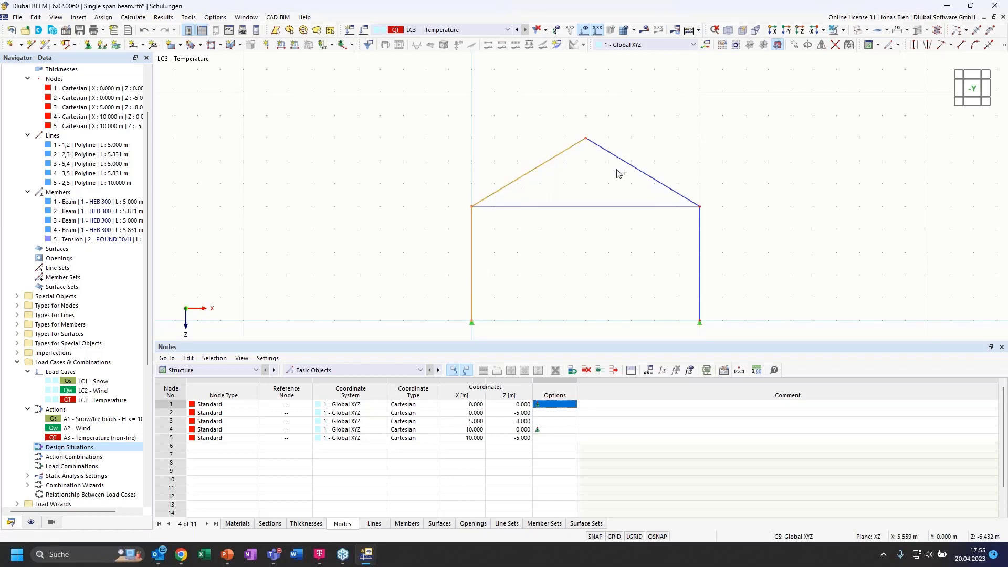
{"action": "left_click", "coordinate": [627, 163], "text": "ctrl"}
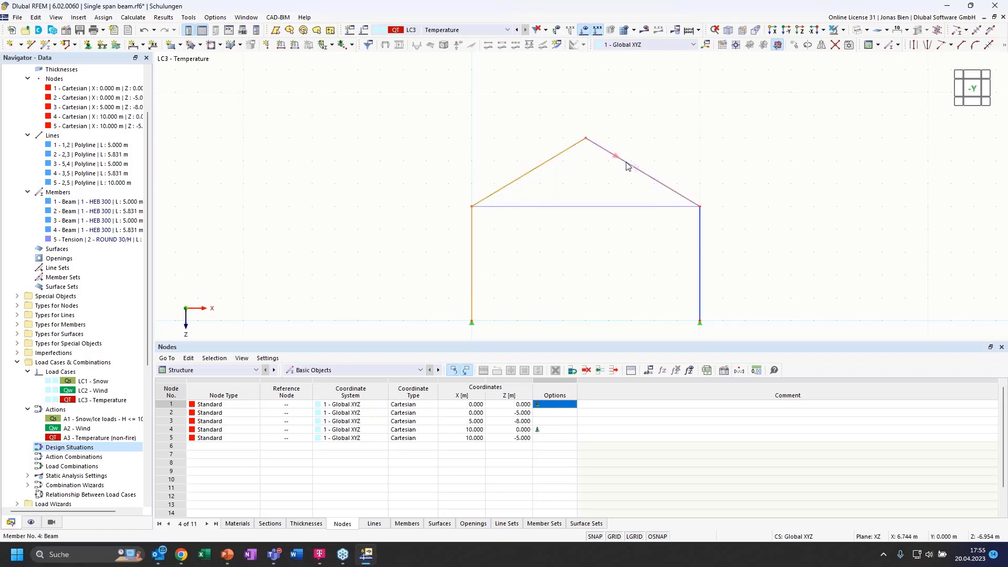
{"action": "left_click", "coordinate": [701, 266], "text": "ctrl"}
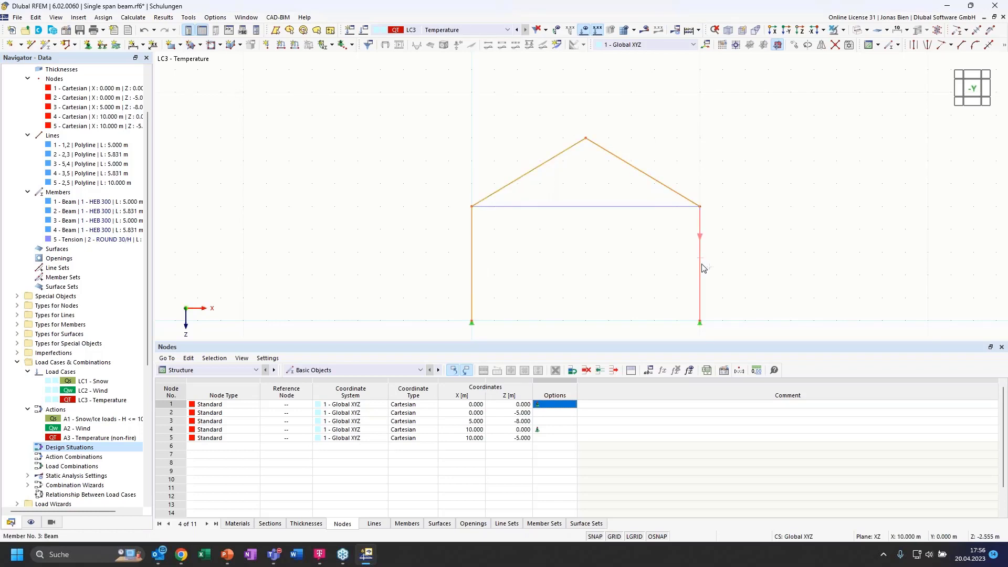
{"action": "left_click", "coordinate": [295, 45]}
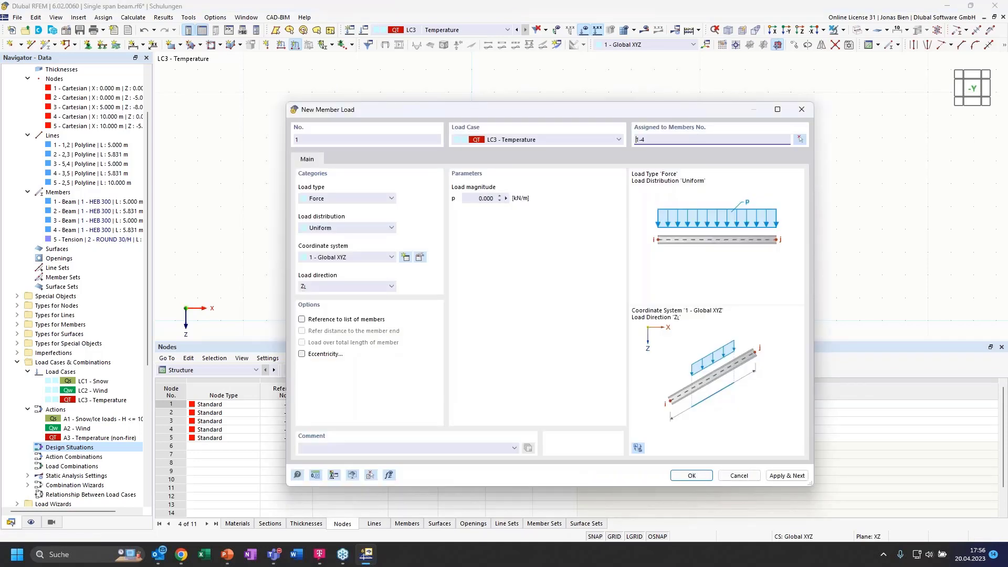
{"action": "left_click_drag", "start_coordinate": [600, 111], "coordinate": [687, 223]}
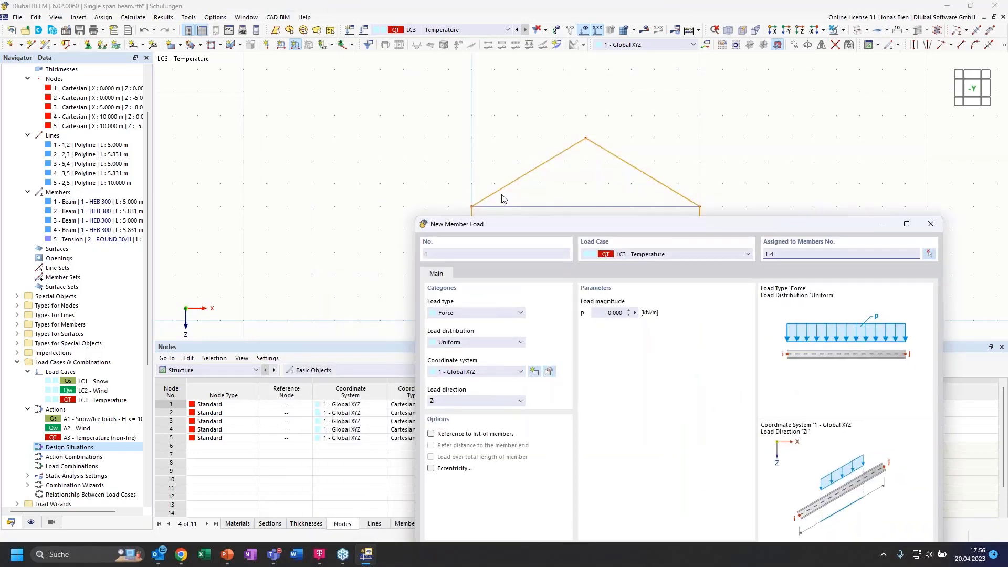
{"action": "left_click_drag", "start_coordinate": [505, 226], "coordinate": [453, 131]}
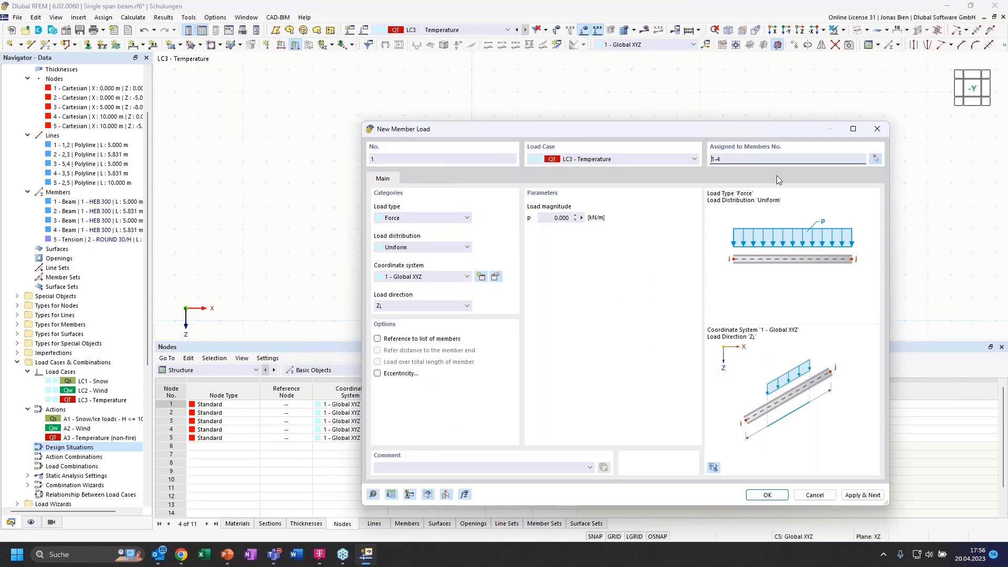
- Make the member load a uniform Temperature load with Tt of 35 °C and apply it to the frame
{"action": "left_click", "coordinate": [408, 218]}
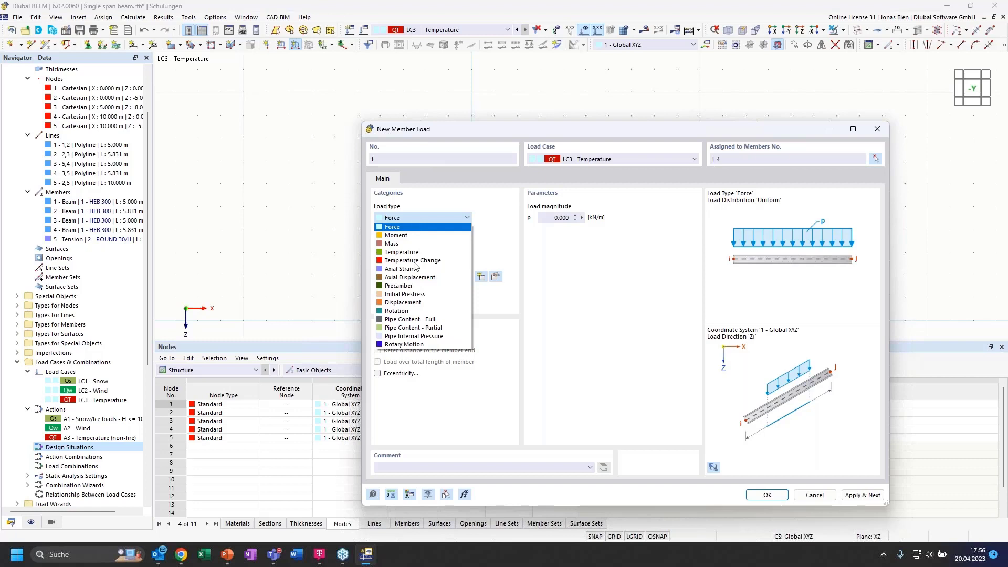
{"action": "left_click", "coordinate": [408, 218]}
{"action": "left_click", "coordinate": [408, 217]}
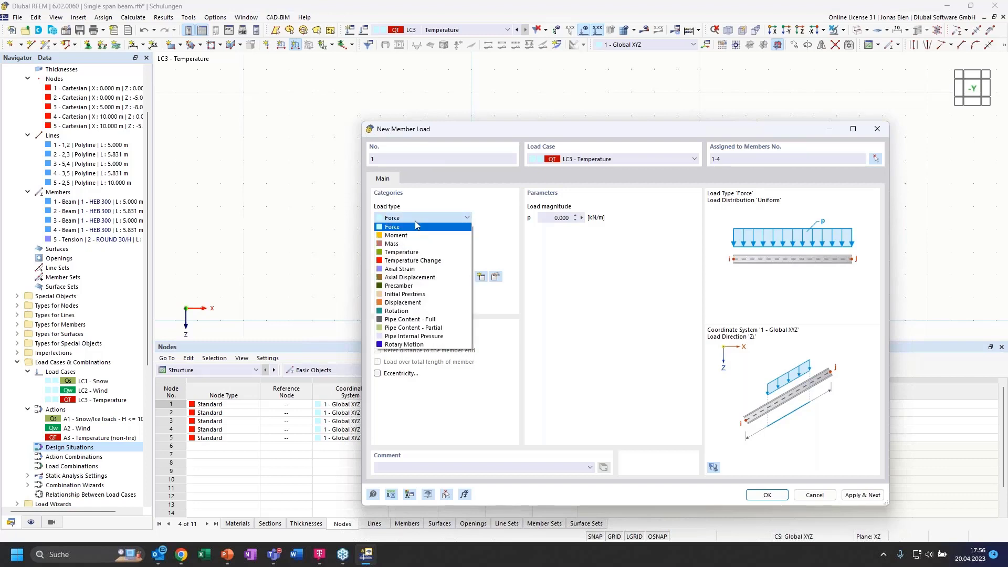
{"action": "left_click", "coordinate": [423, 253]}
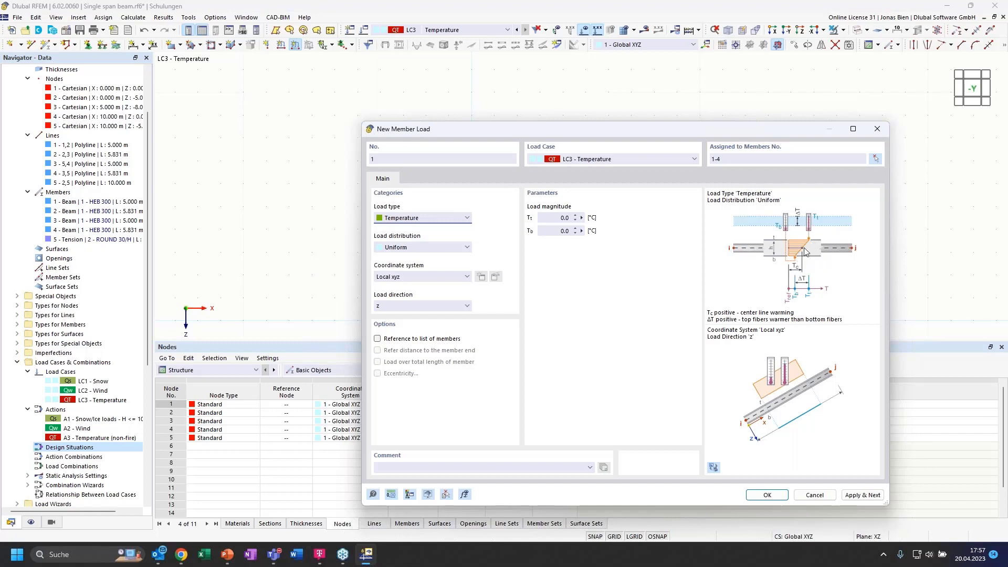
{"action": "left_click", "coordinate": [564, 216]}
{"action": "left_click", "coordinate": [714, 468]}
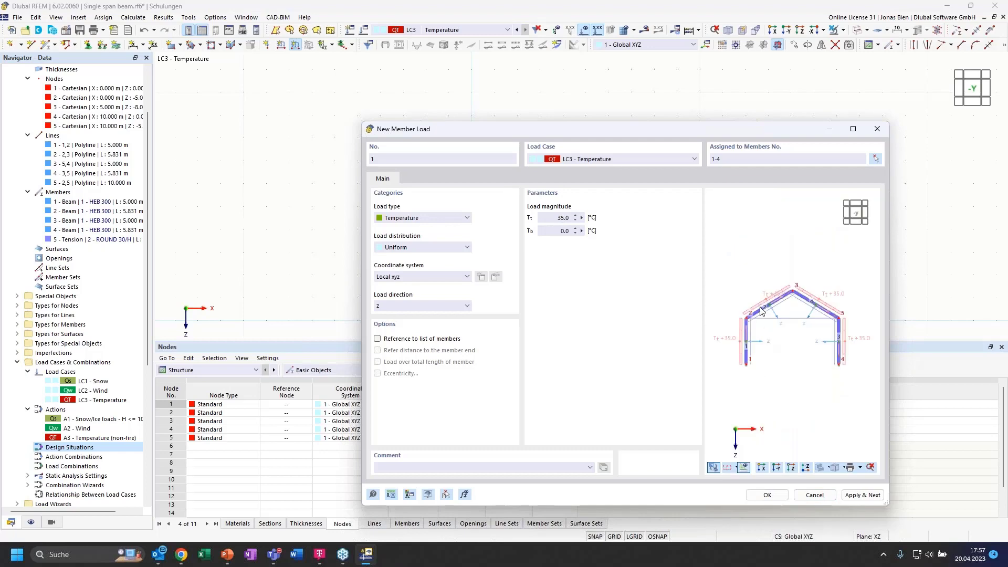
{"action": "left_click", "coordinate": [767, 495]}
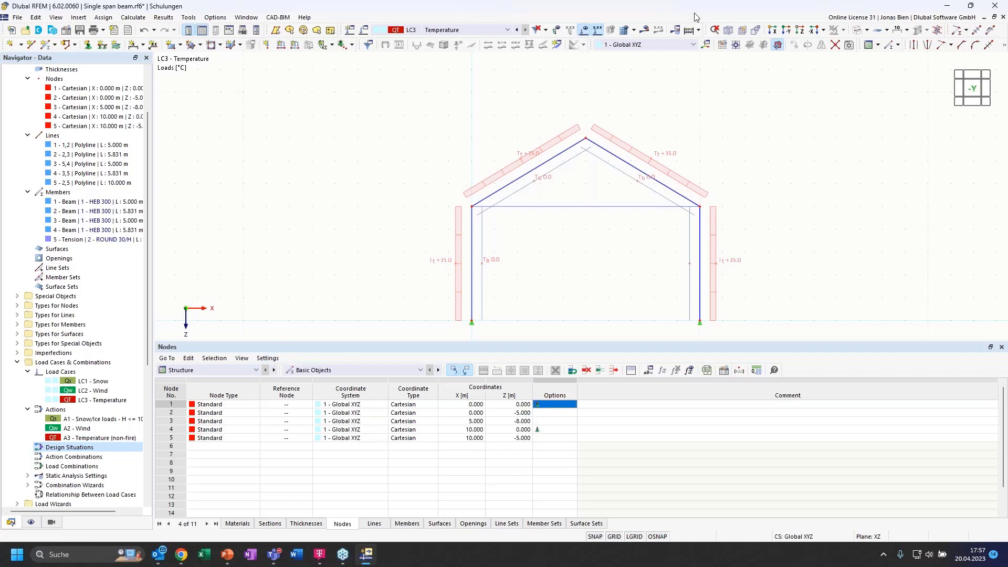
- Calculate all load cases and display the total displacements |u| for the Temperature load case
{"action": "left_click", "coordinate": [698, 30]}
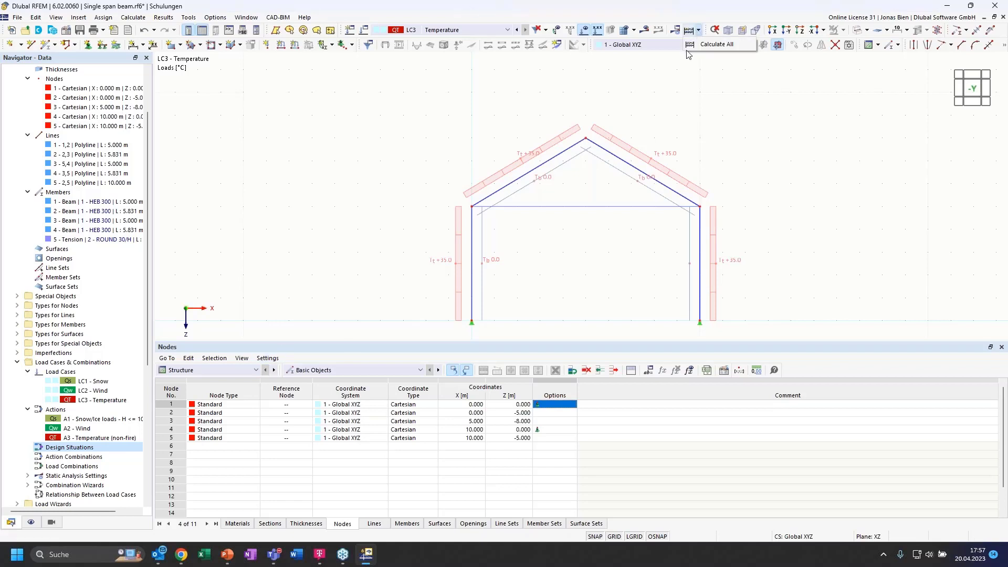
{"action": "left_click", "coordinate": [712, 44]}
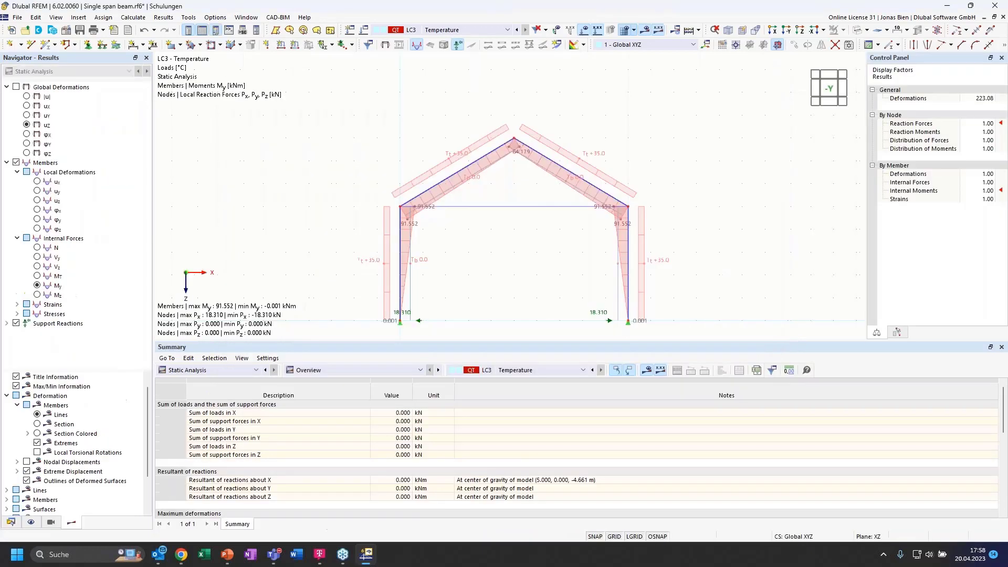
{"action": "left_click", "coordinate": [477, 29]}
{"action": "left_click", "coordinate": [476, 29]}
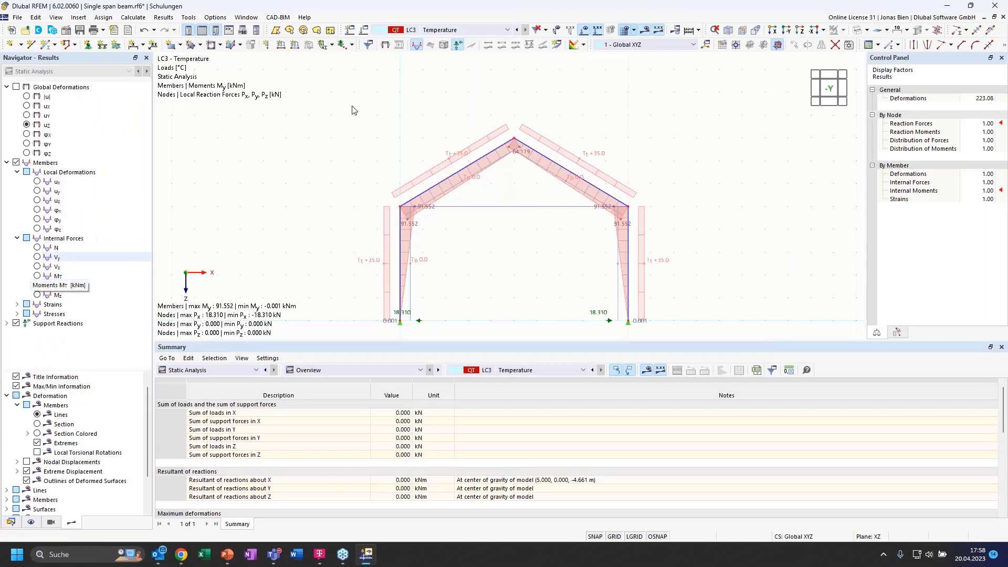
{"action": "left_click", "coordinate": [468, 29]}
{"action": "left_click", "coordinate": [467, 30]}
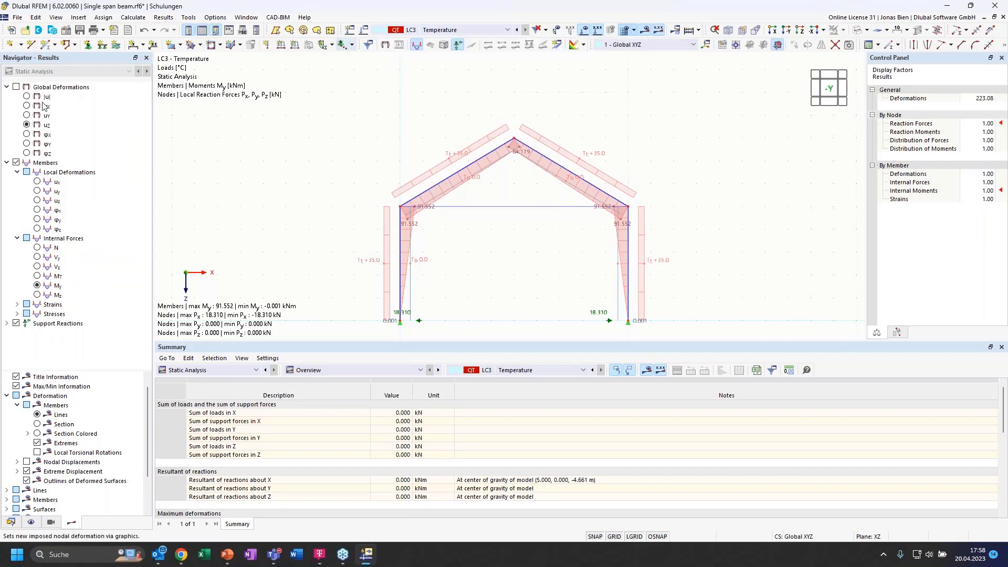
{"action": "left_click", "coordinate": [26, 96]}
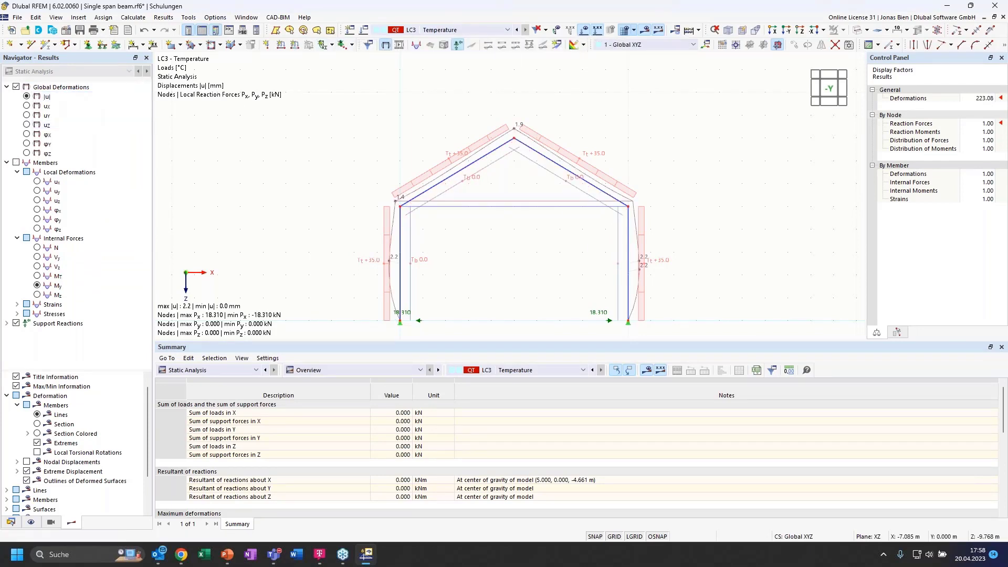
- Reopen the member load of the Temperature load case and change its load type to Temperature Change
{"action": "left_click", "coordinate": [11, 522]}
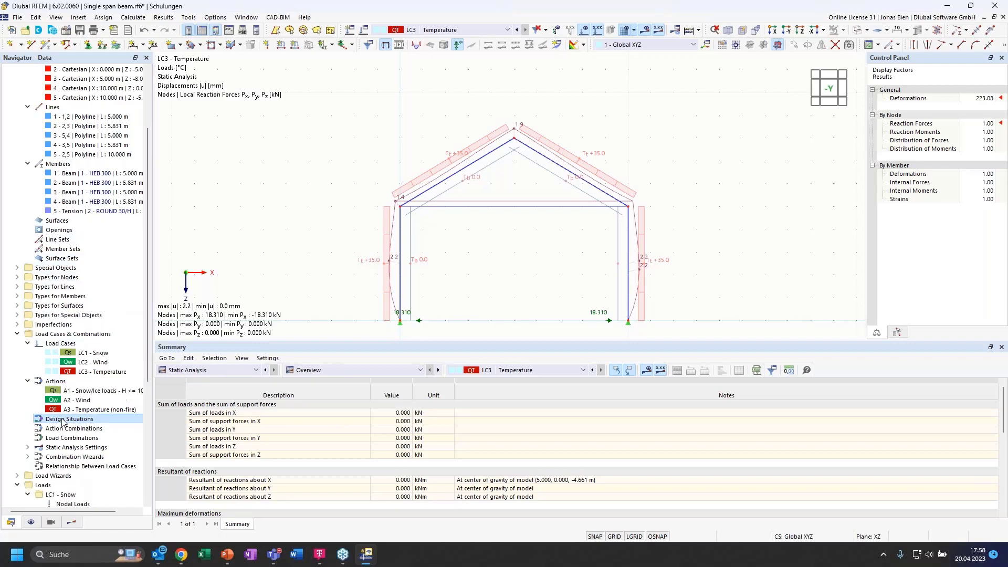
{"action": "scroll", "coordinate": [81, 445], "scroll_direction": "down", "scroll_amount": 7}
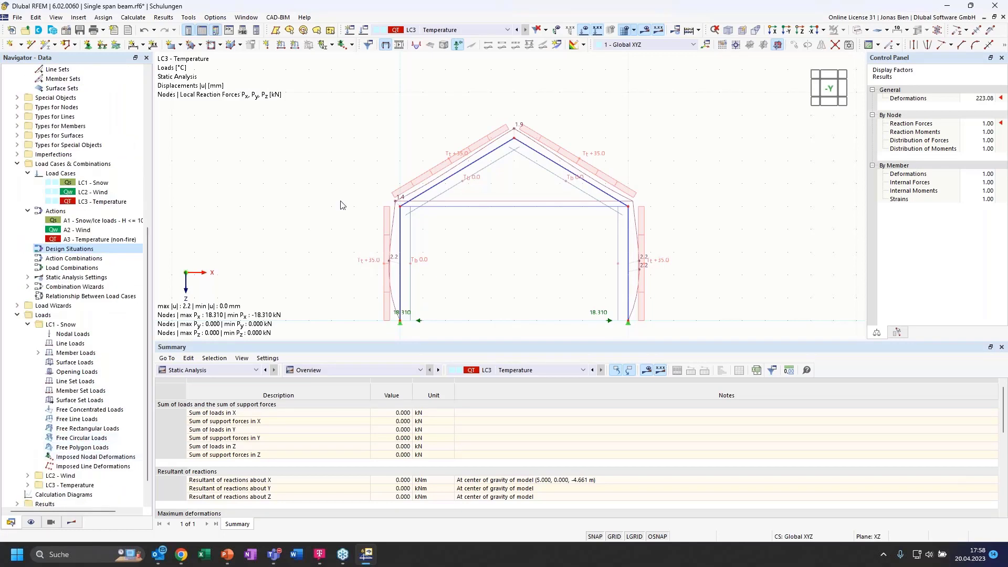
{"action": "left_click", "coordinate": [411, 188]}
{"action": "scroll", "coordinate": [330, 286], "scroll_direction": "down", "scroll_amount": 1}
{"action": "scroll", "coordinate": [30, 396], "scroll_direction": "down", "scroll_amount": 1}
{"action": "left_click", "coordinate": [28, 457]}
{"action": "scroll", "coordinate": [103, 464], "scroll_direction": "down", "scroll_amount": 3}
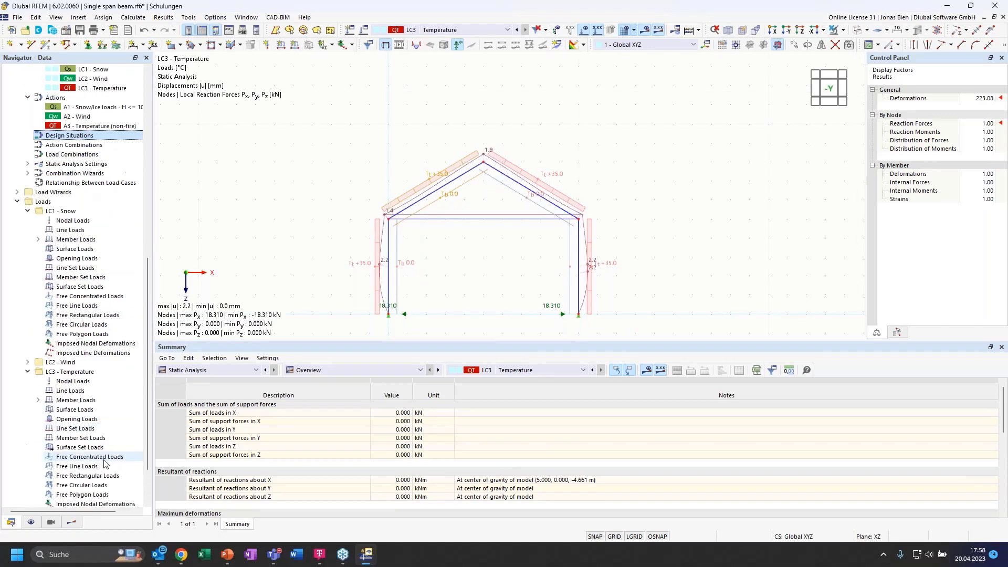
{"action": "left_click", "coordinate": [38, 400]}
{"action": "double_click", "coordinate": [67, 411]}
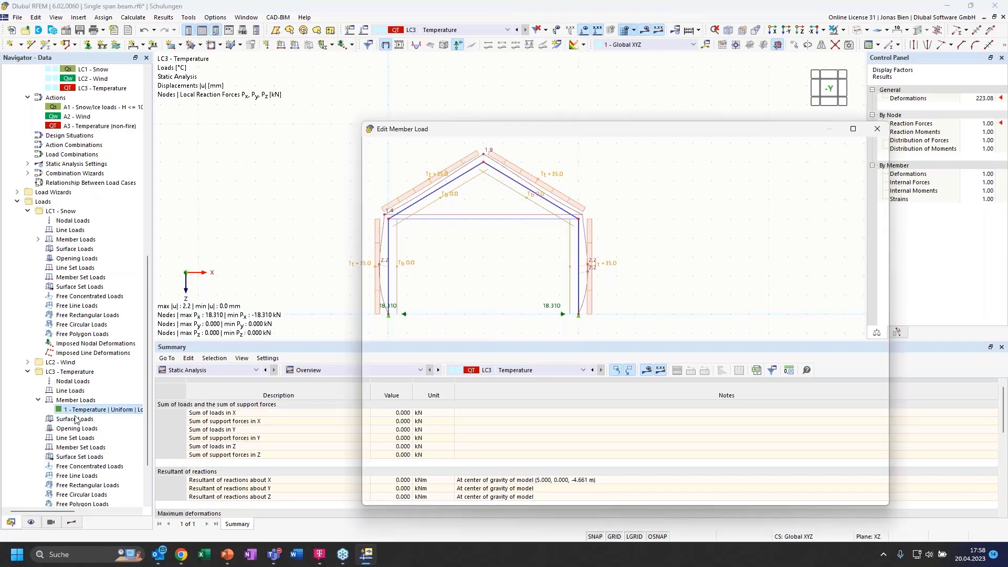
{"action": "left_click", "coordinate": [432, 218]}
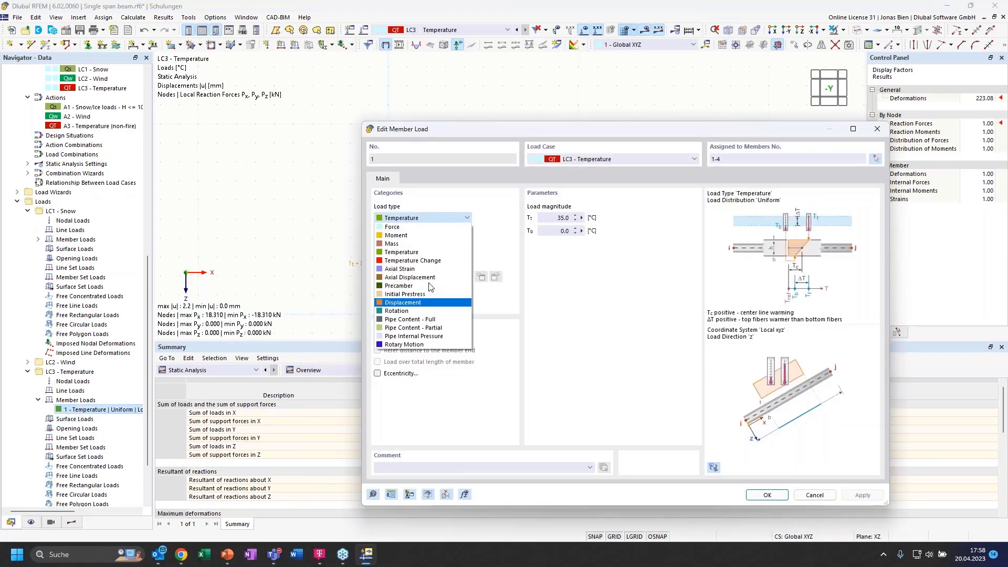
{"action": "left_click", "coordinate": [423, 261]}
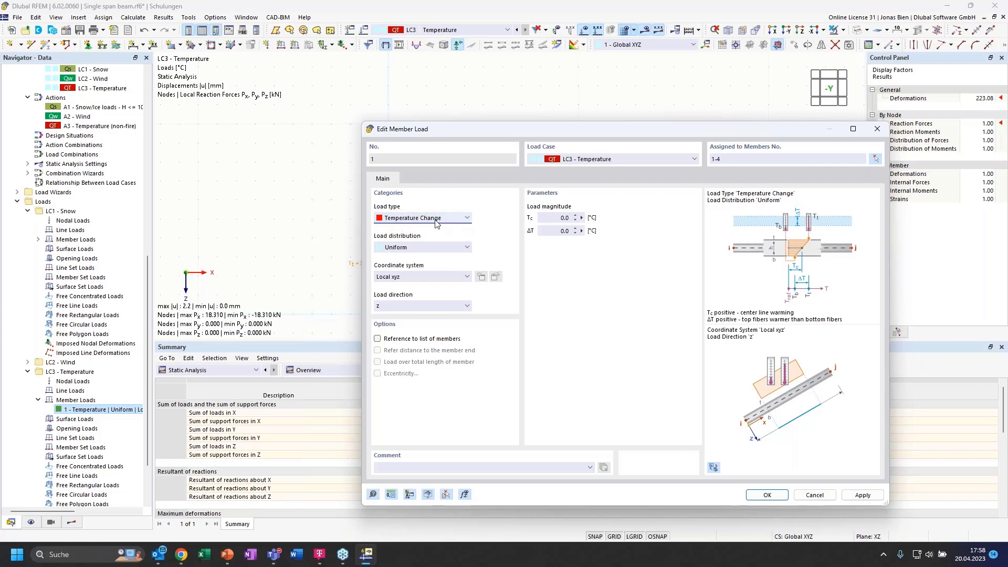
- Set the temperature change Tc to 35 °C and apply the edited member load
{"action": "left_click_drag", "start_coordinate": [542, 123], "coordinate": [544, 78]}
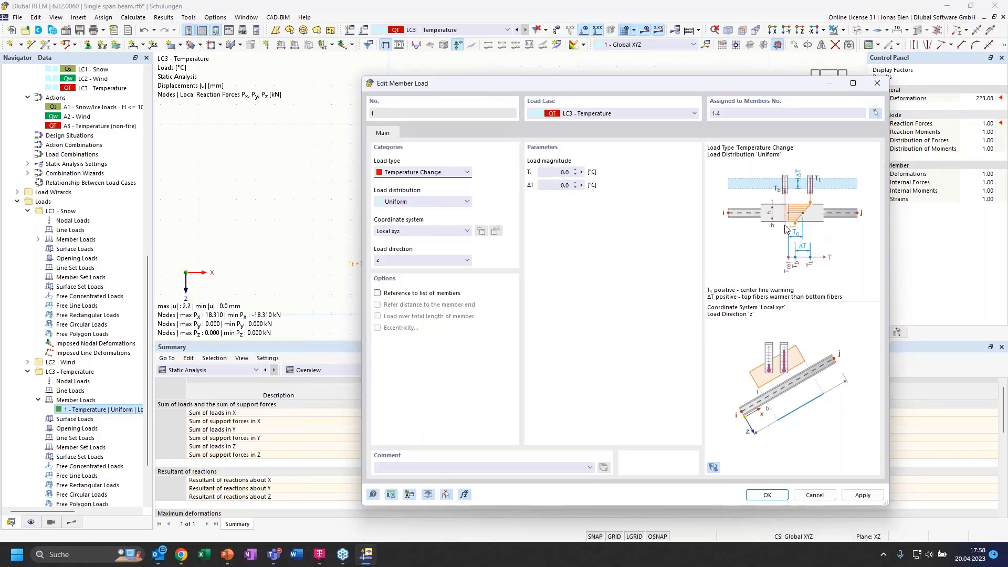
{"action": "left_click", "coordinate": [557, 173]}
{"action": "left_click_drag", "start_coordinate": [487, 87], "coordinate": [320, 94]}
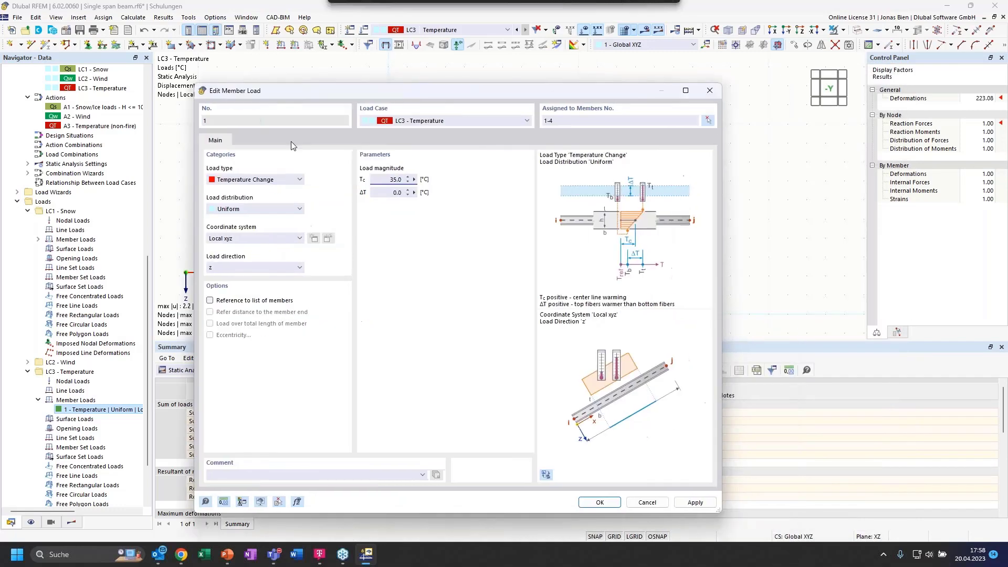
{"action": "left_click", "coordinate": [606, 503]}
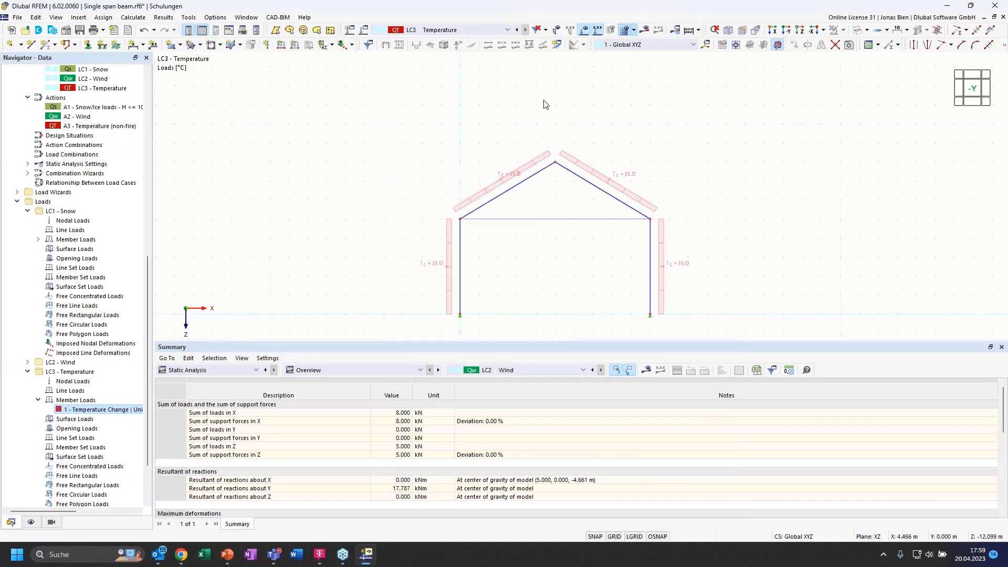
- Calculate the Temperature load case with the temperature change load and display the members' axial forces N
{"action": "left_click", "coordinate": [646, 31]}
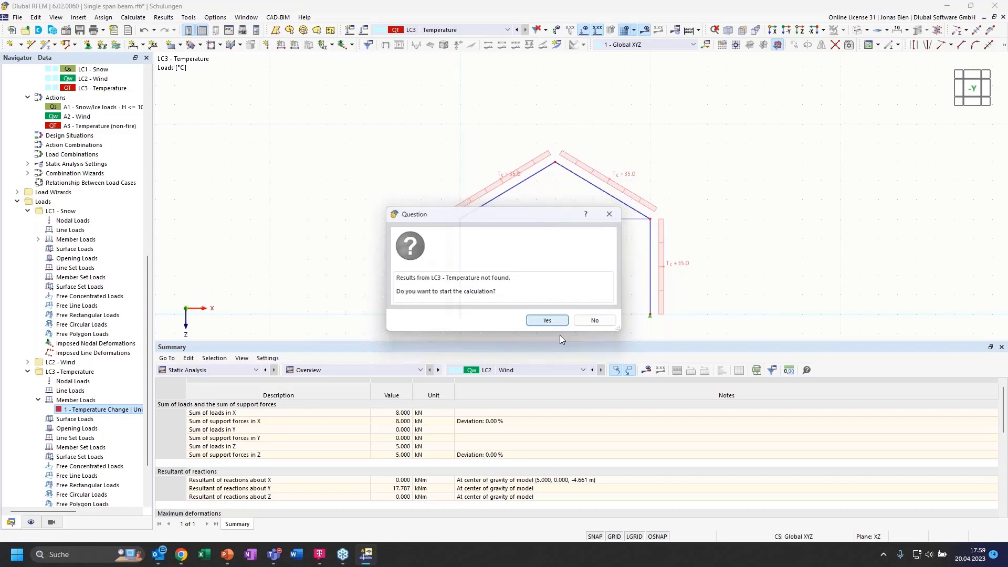
{"action": "left_click", "coordinate": [547, 320]}
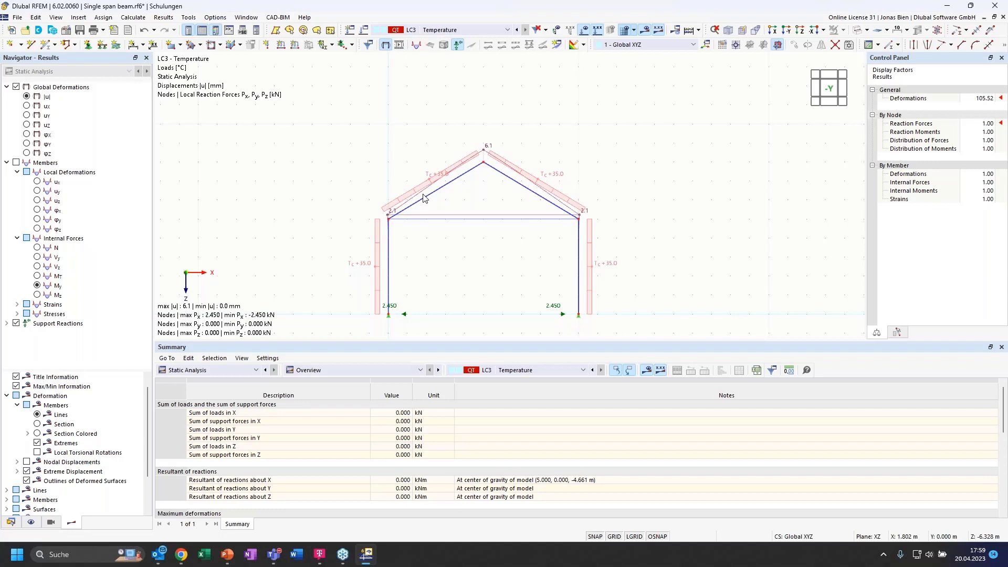
{"action": "left_click", "coordinate": [37, 248]}
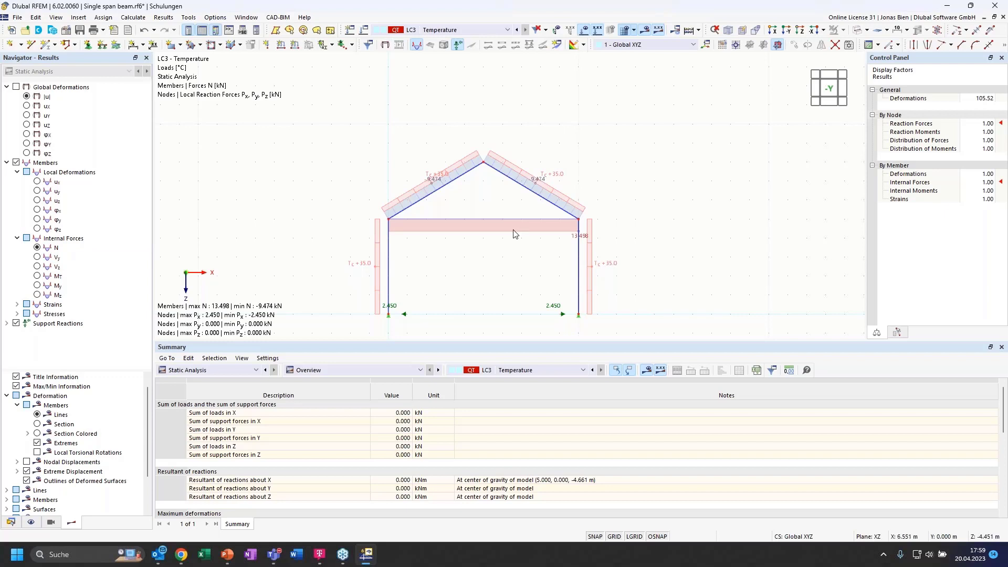
{"action": "scroll", "coordinate": [494, 230], "scroll_direction": "up", "scroll_amount": 2}
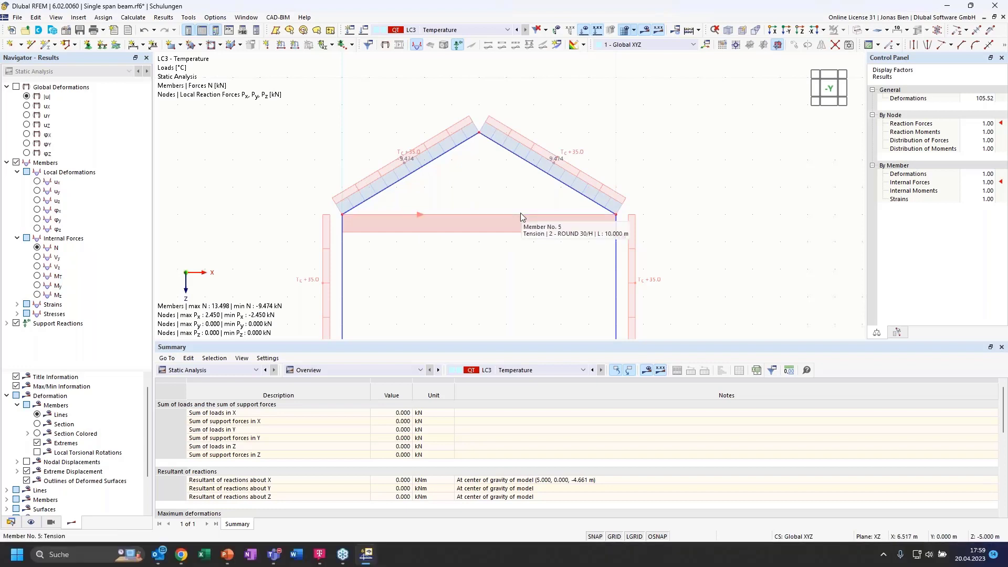
- Examine the axial forces N in the frame and tie rod for the Snow and Wind load cases
{"action": "left_click", "coordinate": [489, 31]}
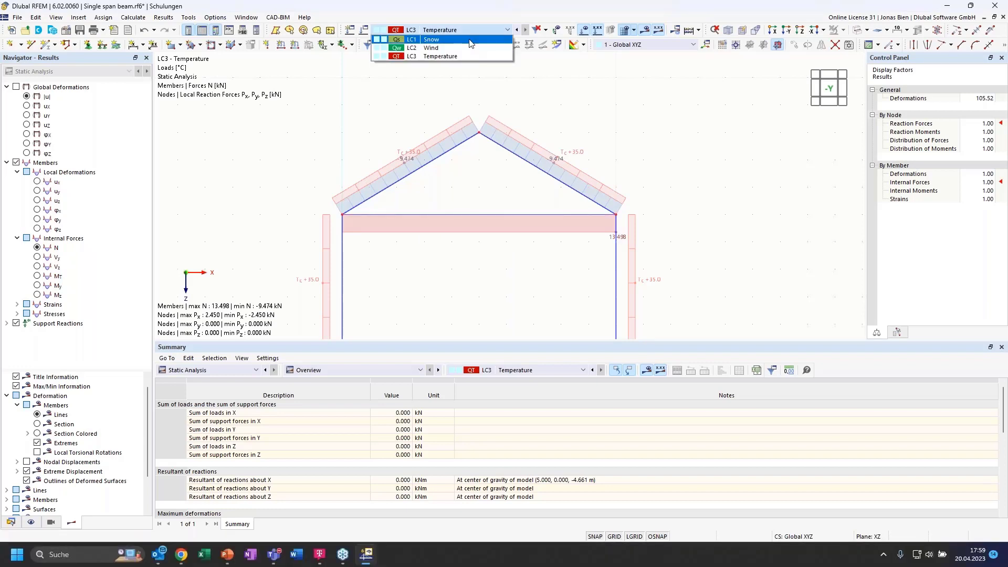
{"action": "left_click", "coordinate": [509, 93]}
{"action": "scroll", "coordinate": [542, 81], "scroll_direction": "down", "scroll_amount": 1}
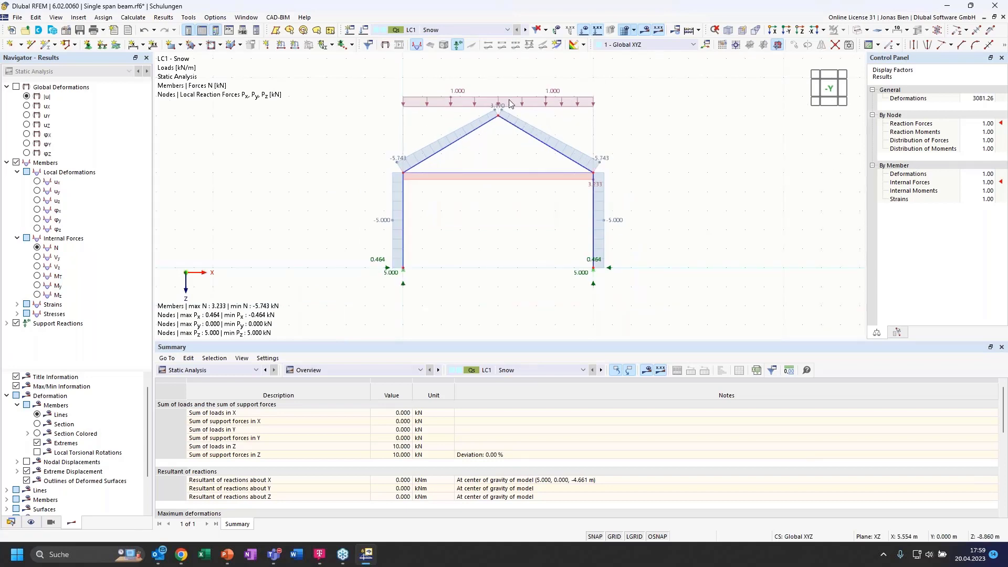
{"action": "scroll", "coordinate": [509, 104], "scroll_direction": "up", "scroll_amount": 1}
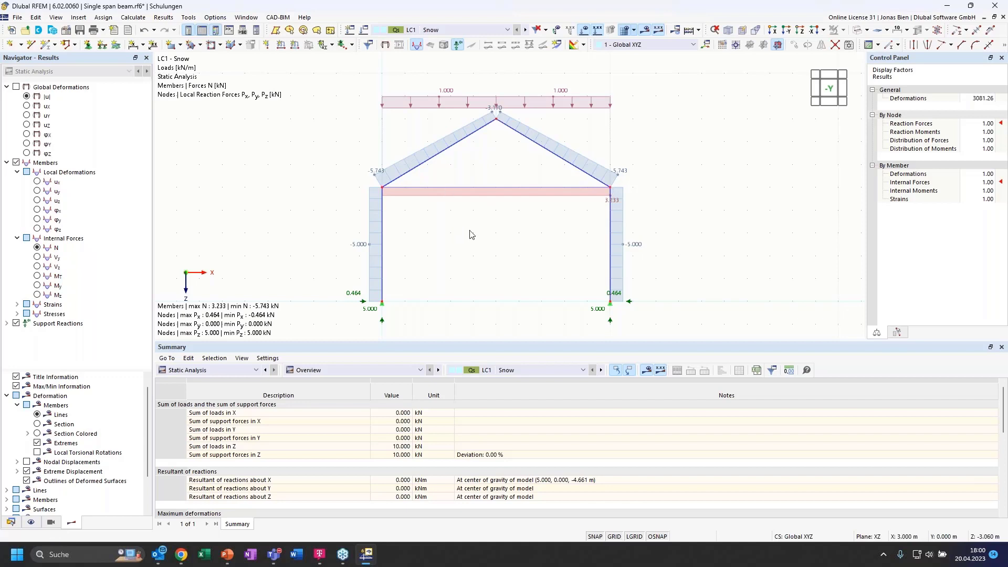
{"action": "left_click", "coordinate": [460, 32]}
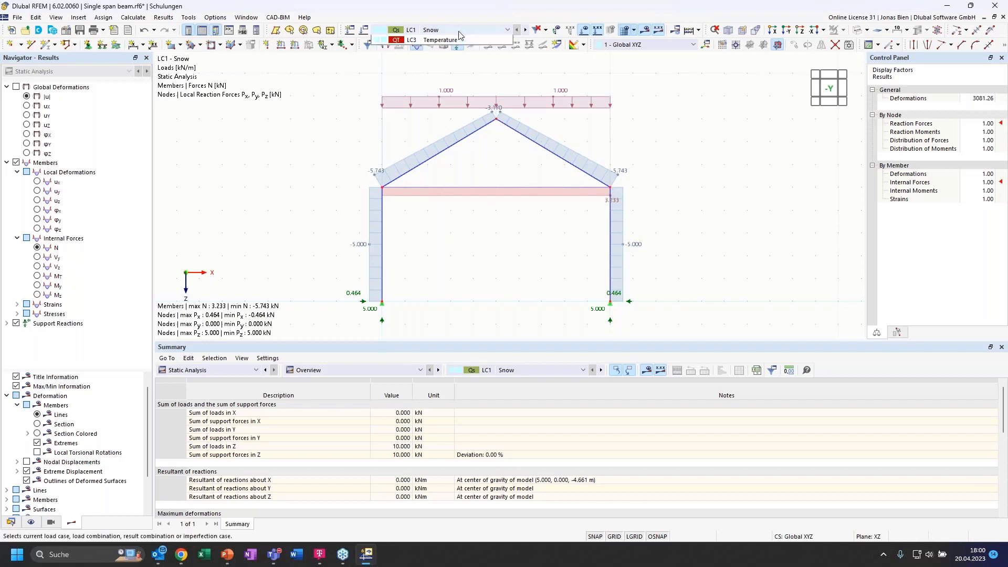
{"action": "left_click", "coordinate": [462, 45]}
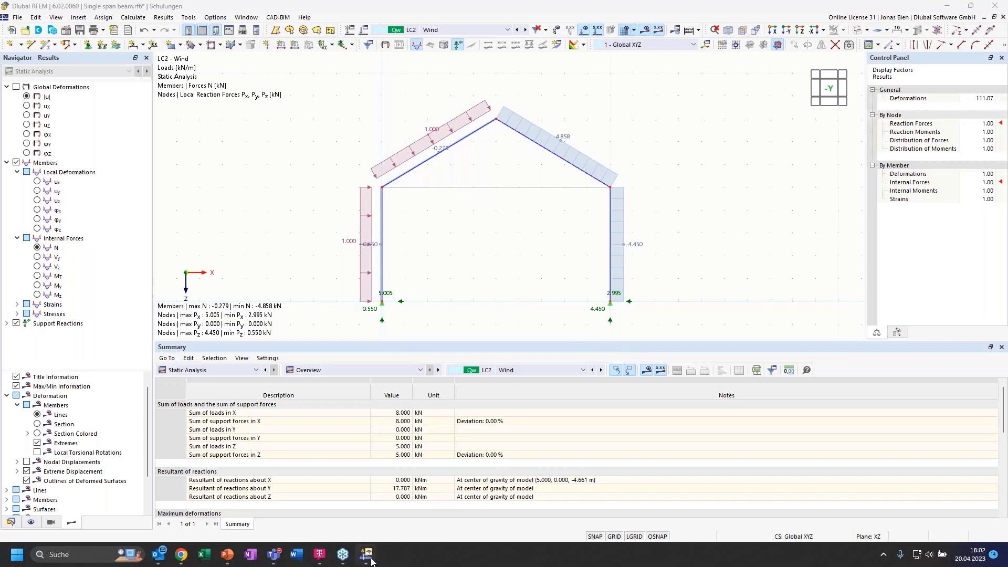
- Switch to the PowerPoint presentation and advance to the Coffee Break slide
{"action": "mouse_move", "coordinate": [373, 559]}
{"action": "mouse_move", "coordinate": [228, 554]}
{"action": "left_click", "coordinate": [270, 496]}
{"action": "key", "text": "Right"}
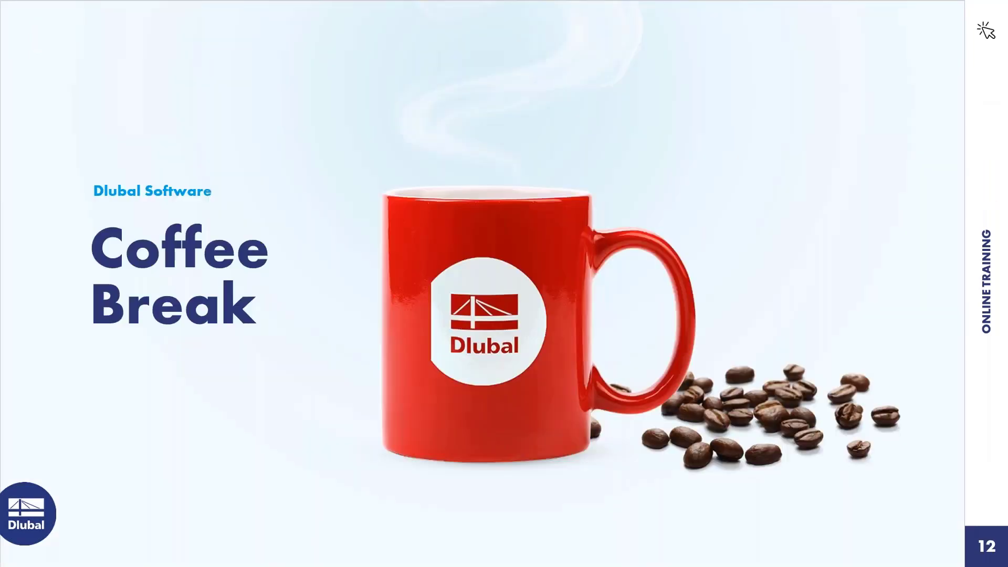
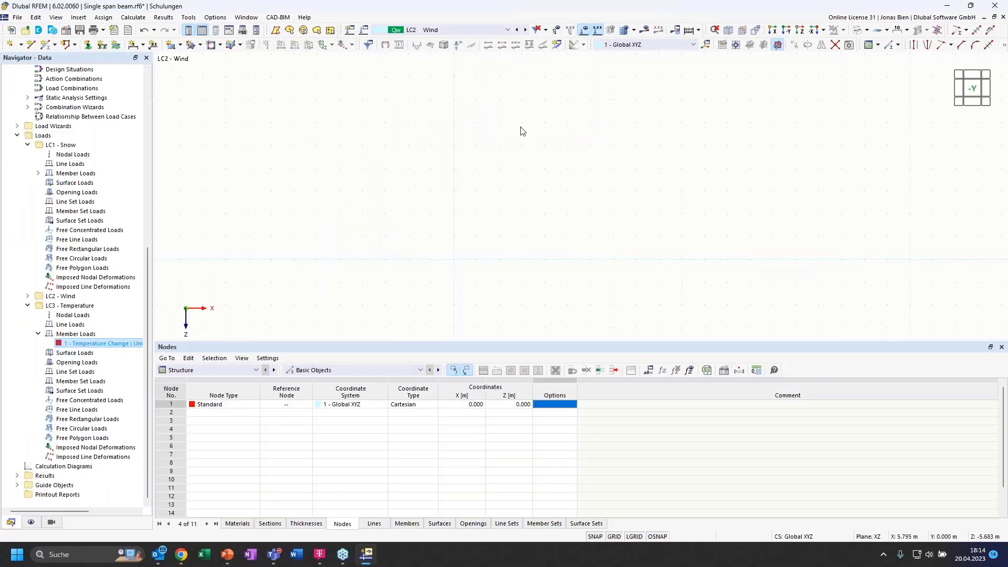
- Delete the uniform Temperature Change member load from the LC3 - Temperature load case
{"action": "right_click", "coordinate": [113, 345]}
{"action": "left_click", "coordinate": [158, 405]}
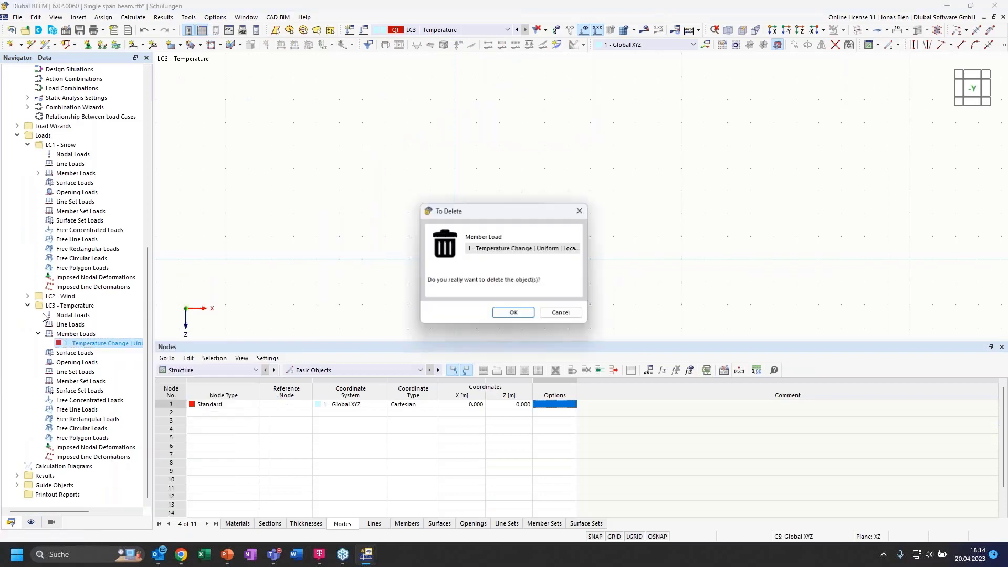
{"action": "key", "text": "Return"}
- Delete the load cases LC2 - Wind and LC3 - Temperature together, leaving only LC1 - Snow
{"action": "left_click", "coordinate": [27, 315]}
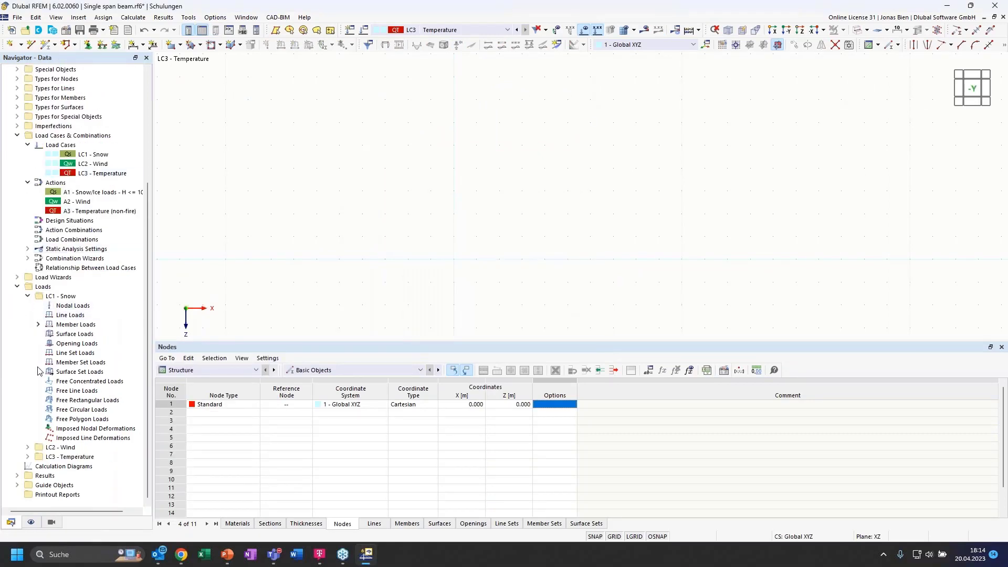
{"action": "left_click", "coordinate": [65, 448]}
{"action": "left_click", "coordinate": [73, 457]}
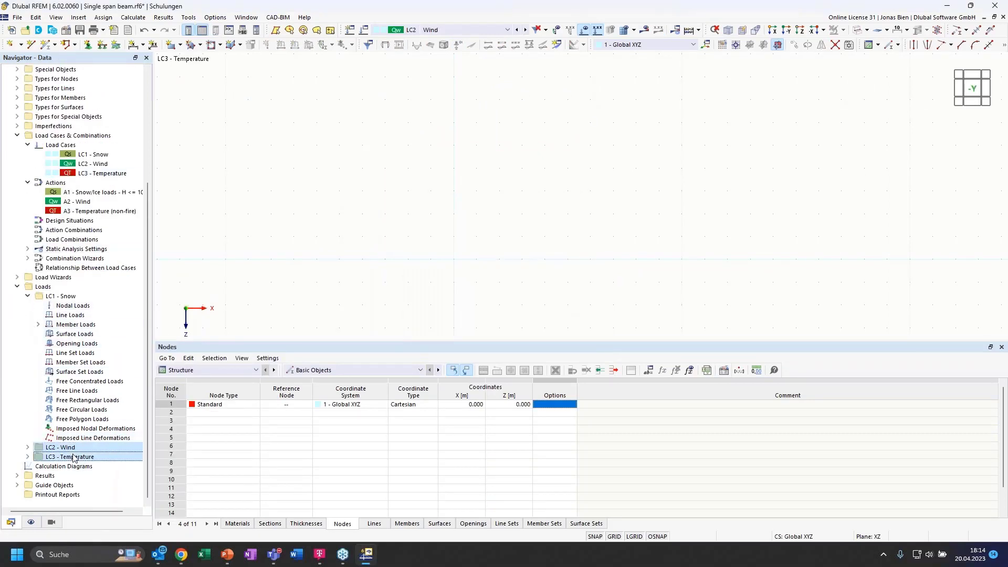
{"action": "right_click", "coordinate": [74, 456]}
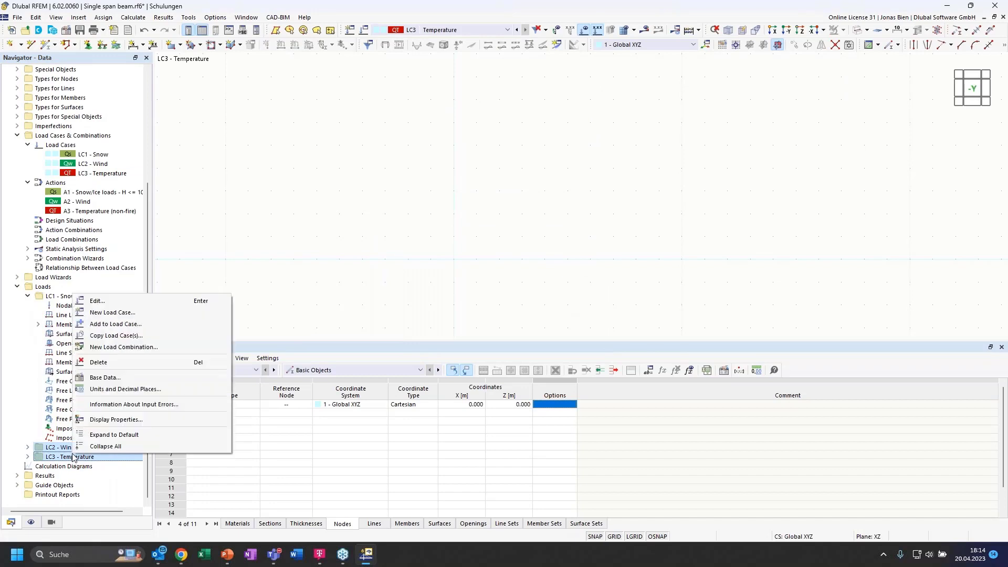
{"action": "left_click", "coordinate": [99, 362]}
{"action": "left_click", "coordinate": [519, 313]}
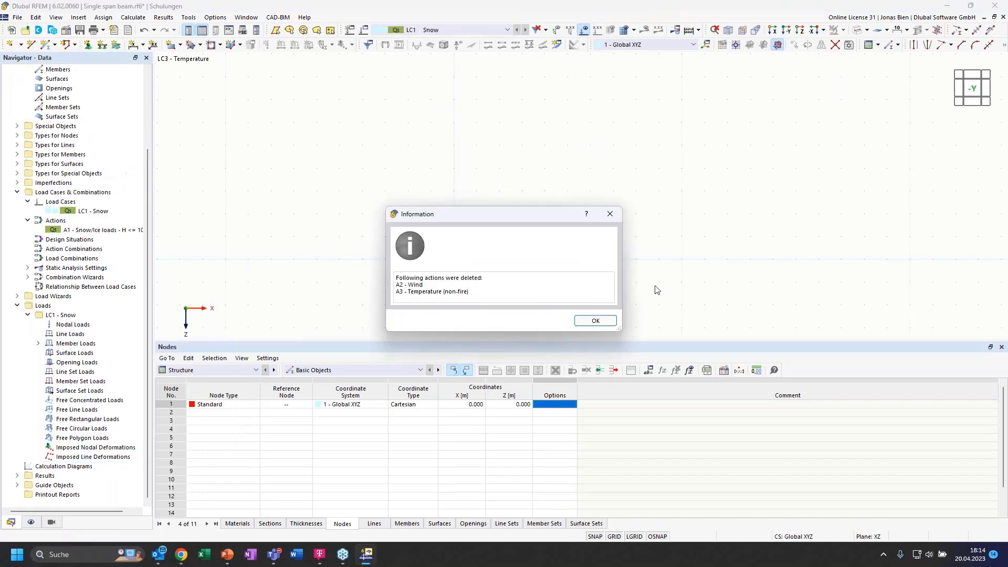
{"action": "left_click", "coordinate": [586, 322]}
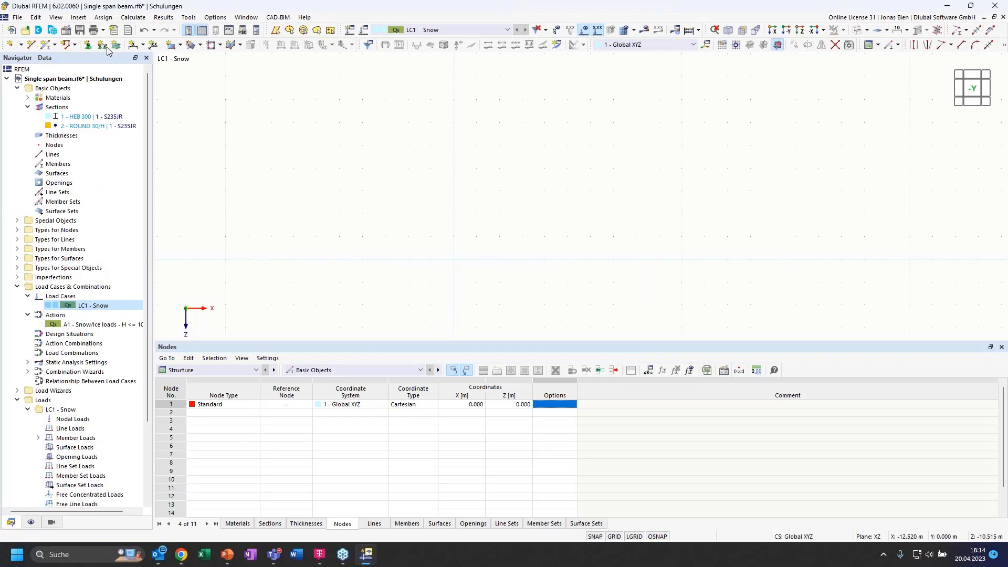
{"action": "left_click", "coordinate": [56, 44]}
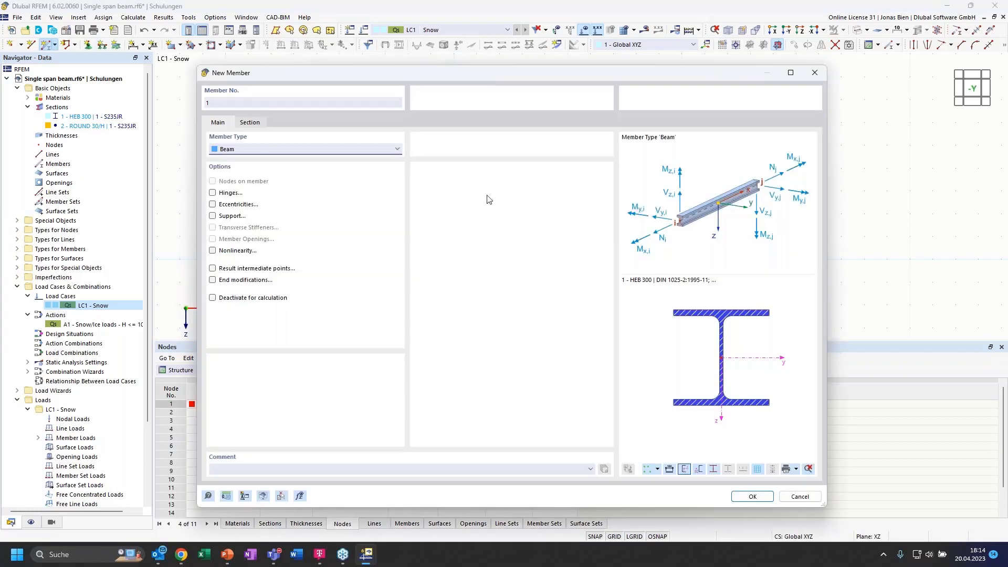
{"action": "left_click", "coordinate": [245, 124]}
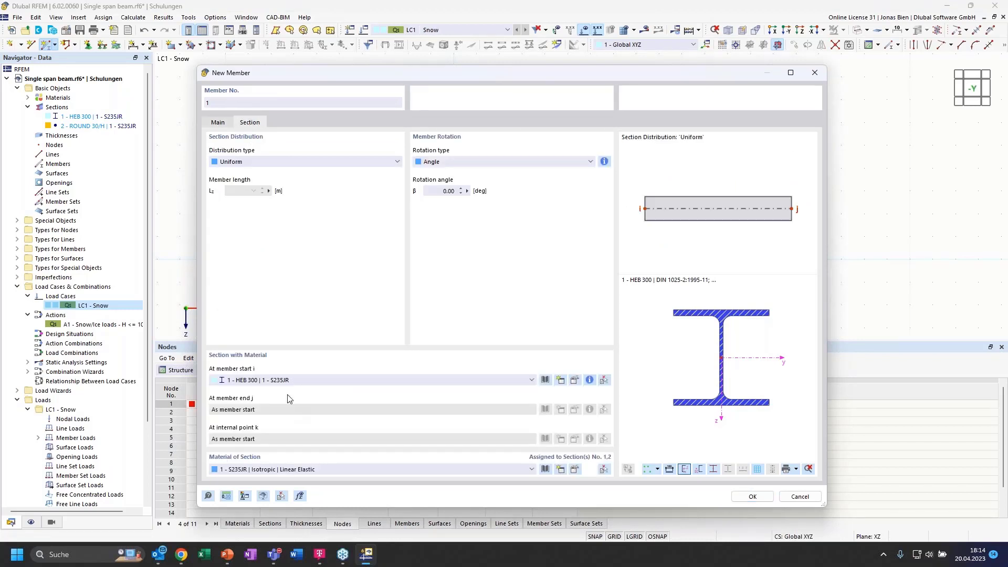
{"action": "left_click", "coordinate": [741, 498]}
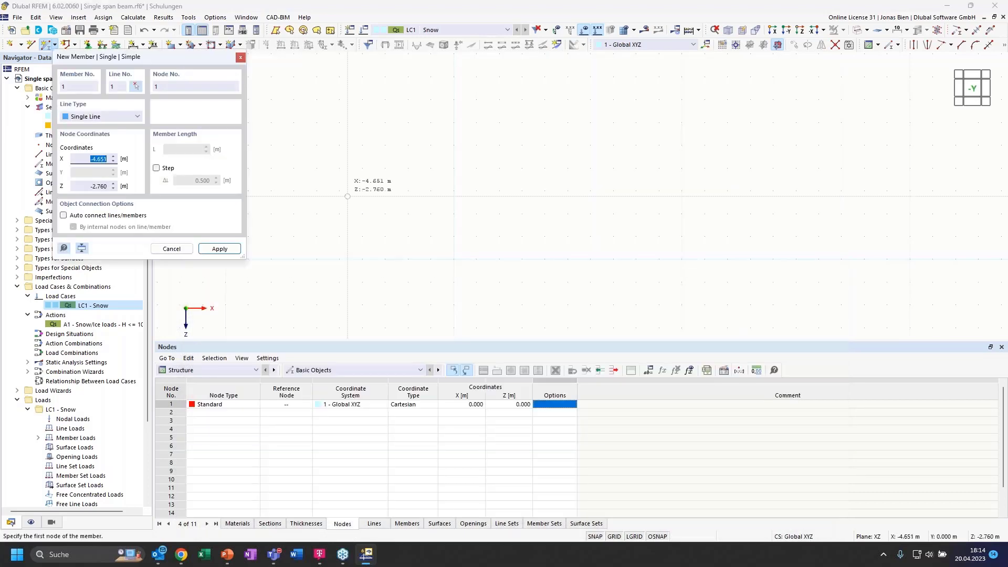
{"action": "key", "text": "Escape"}
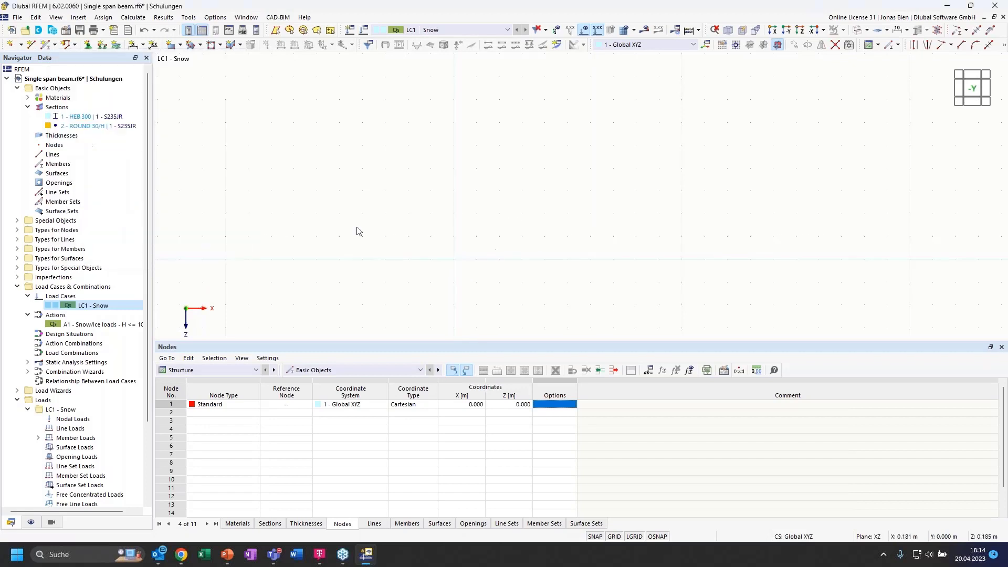
- Create a general single HEB 300 beam member from the origin, 3 m long at 150° in the work plane
{"action": "left_click", "coordinate": [56, 45]}
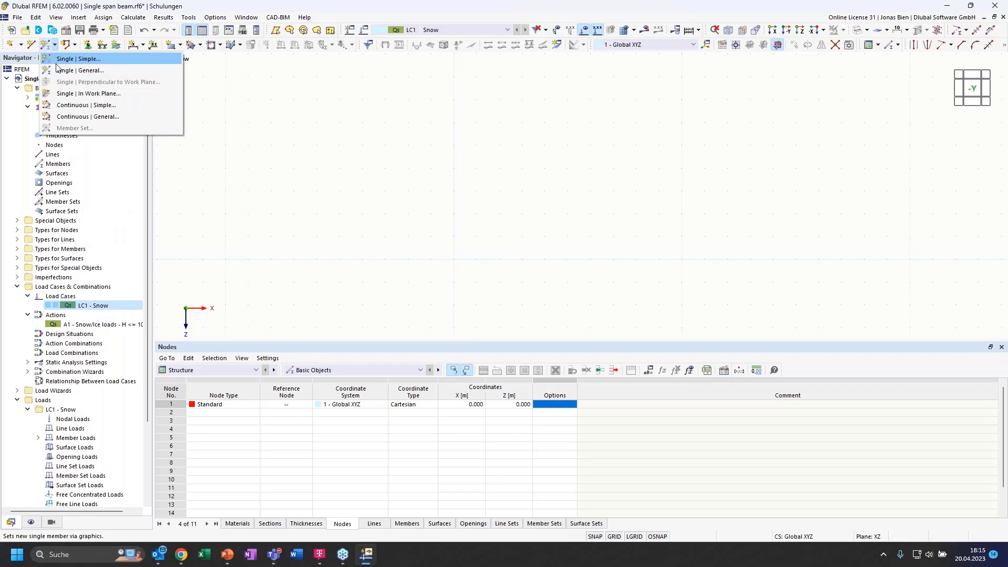
{"action": "left_click", "coordinate": [80, 71]}
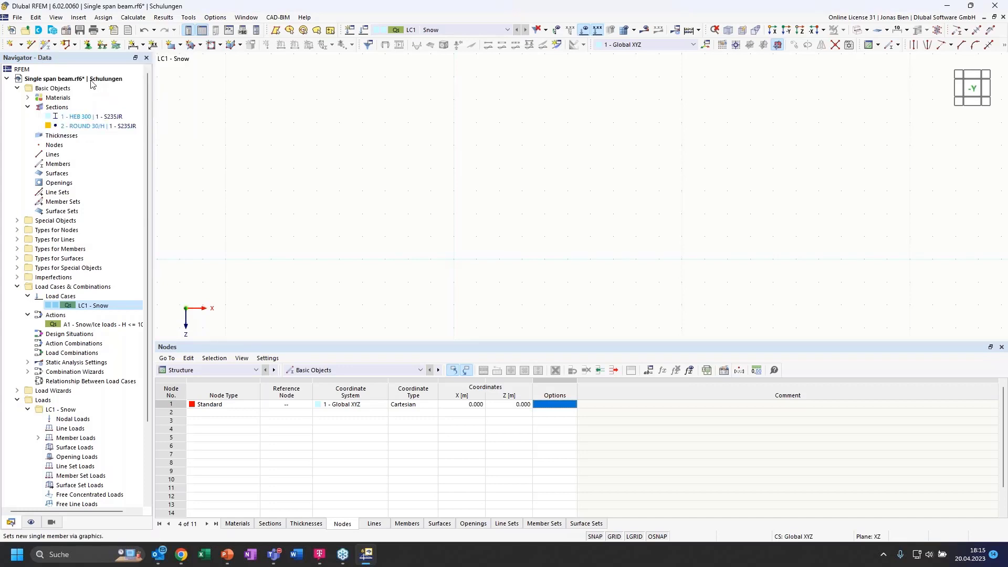
{"action": "left_click_drag", "start_coordinate": [250, 77], "coordinate": [221, 65]}
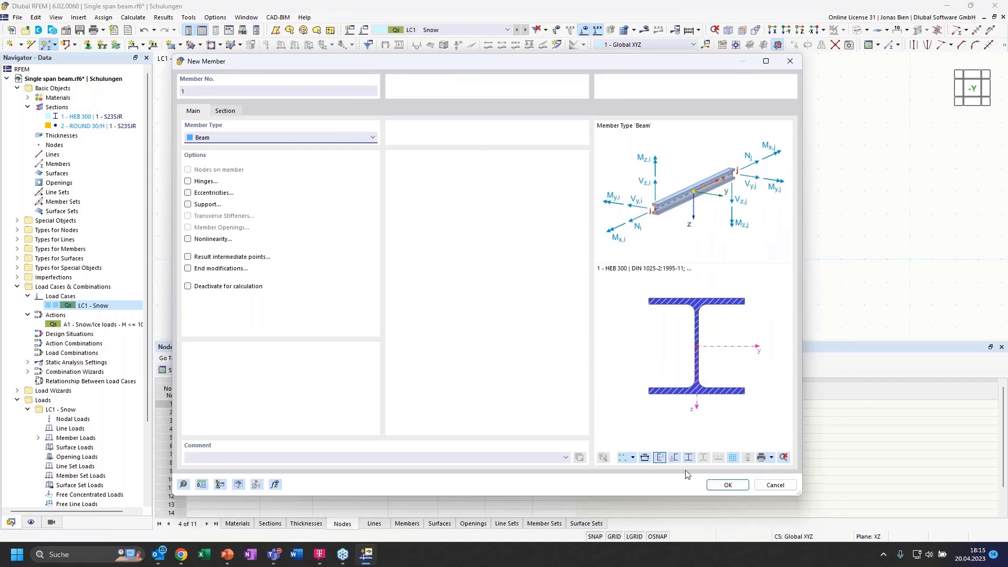
{"action": "left_click", "coordinate": [726, 484]}
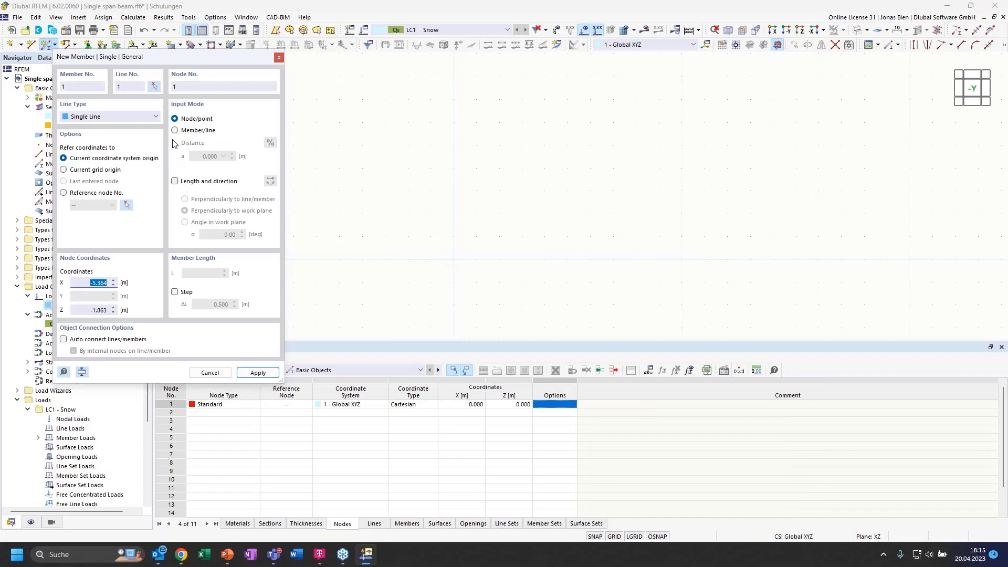
{"action": "left_click", "coordinate": [175, 181]}
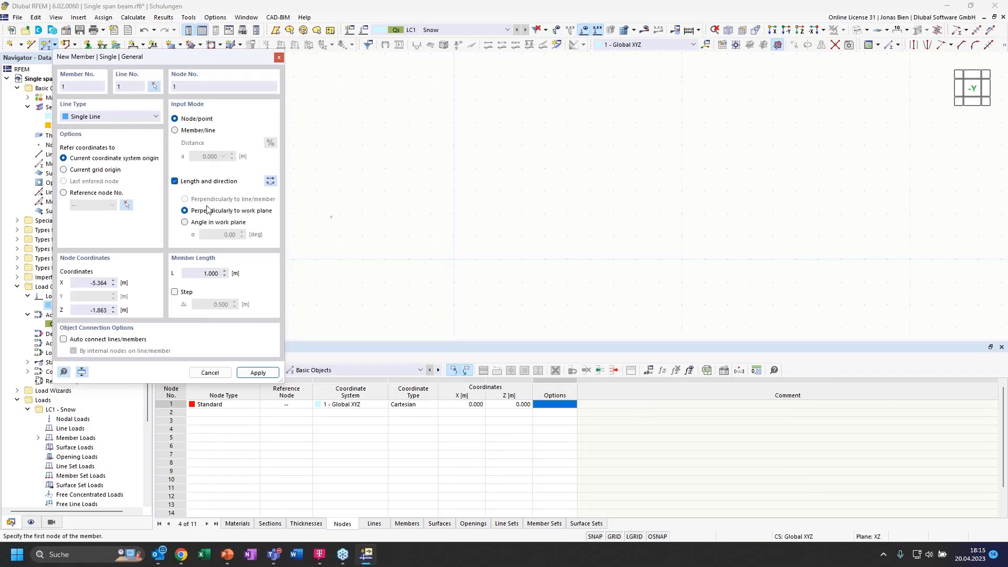
{"action": "left_click_drag", "start_coordinate": [201, 273], "coordinate": [207, 272]}
{"action": "left_click", "coordinate": [185, 223]}
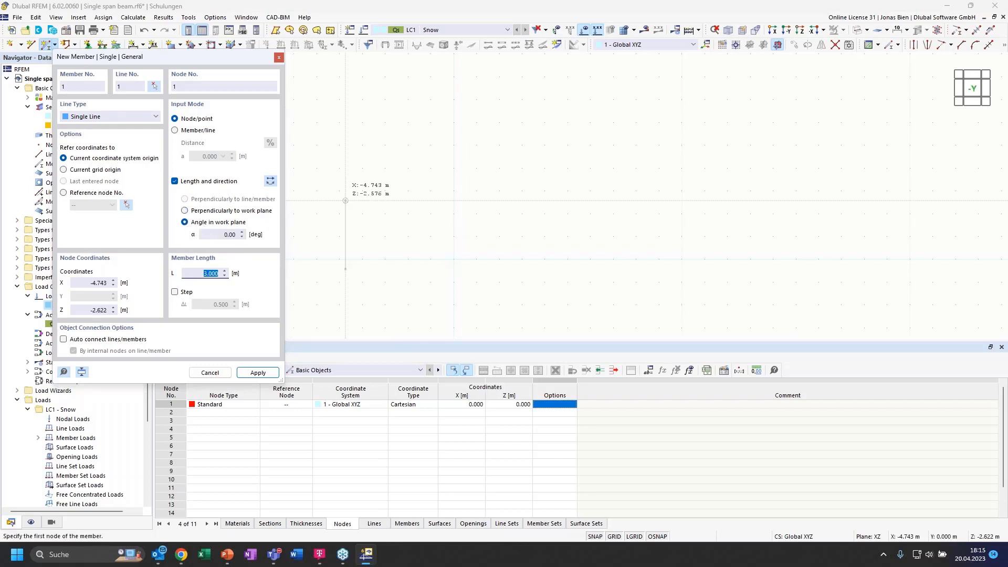
{"action": "left_click", "coordinate": [227, 235]}
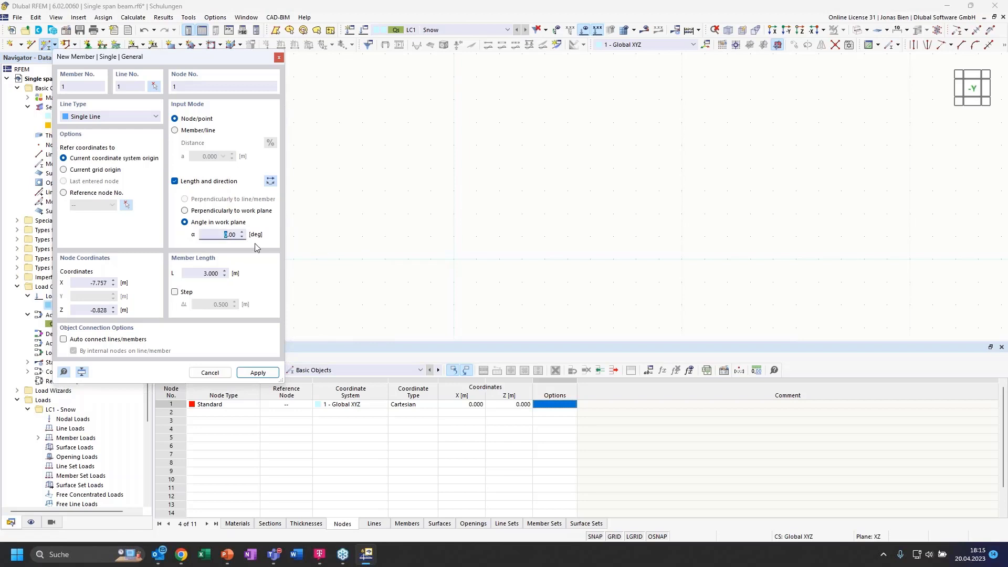
{"action": "type", "text": "150"}
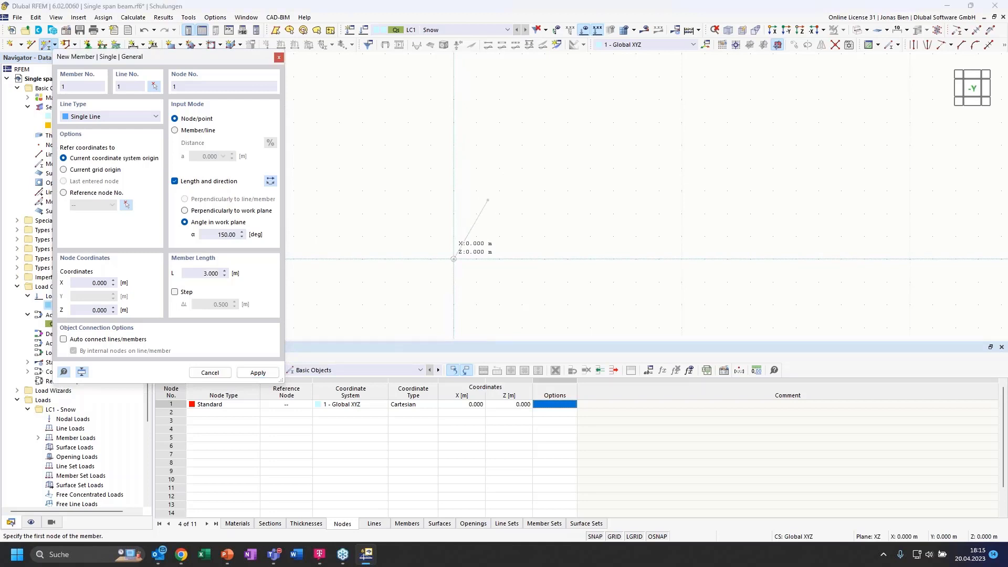
{"action": "left_click", "coordinate": [453, 259]}
{"action": "key", "text": "Escape"}
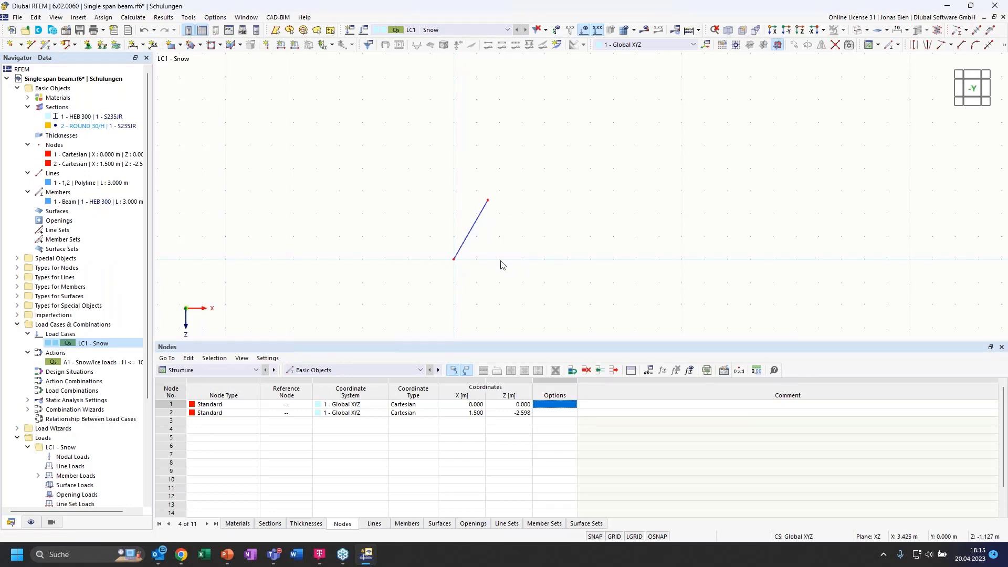
- Mirror a copy of the inclined member about the YZ plane through its upper node
{"action": "left_click_drag", "start_coordinate": [530, 279], "coordinate": [434, 206]}
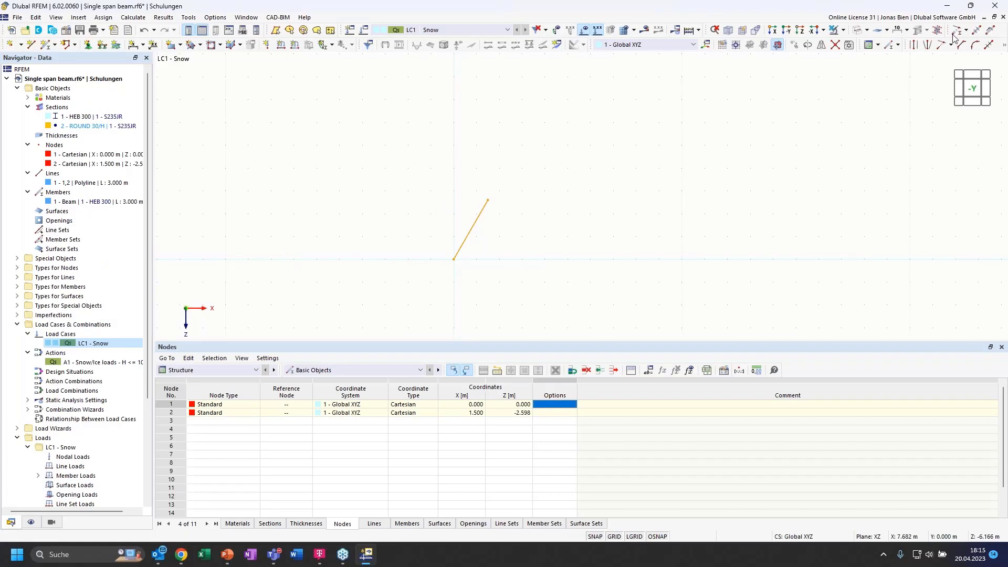
{"action": "left_click", "coordinate": [821, 46]}
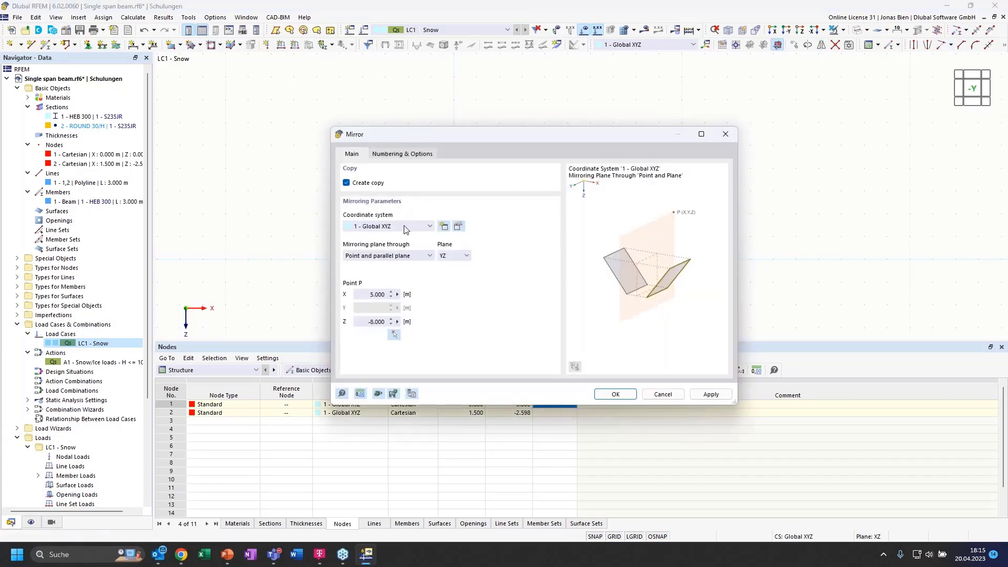
{"action": "left_click_drag", "start_coordinate": [414, 134], "coordinate": [615, 103]}
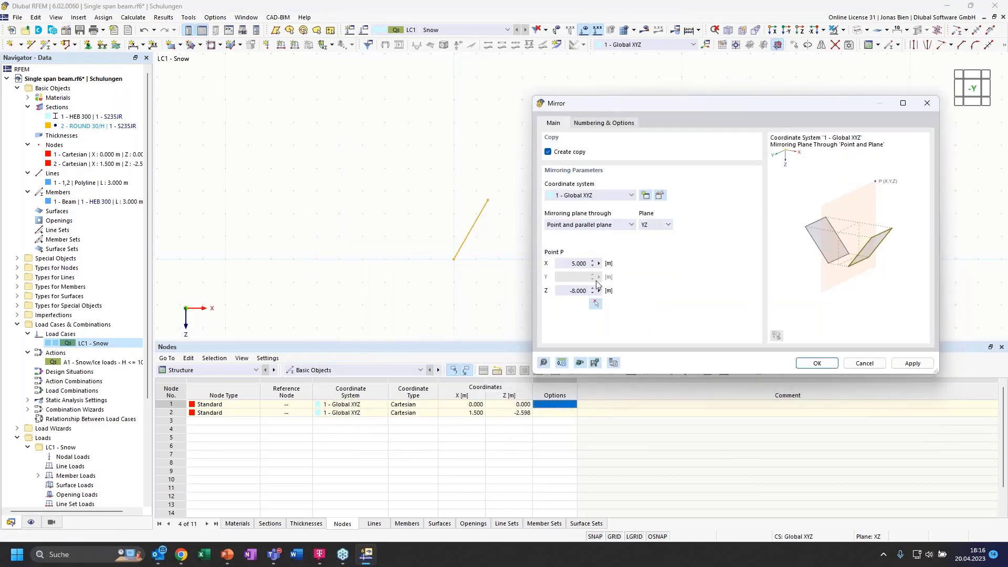
{"action": "left_click", "coordinate": [595, 304]}
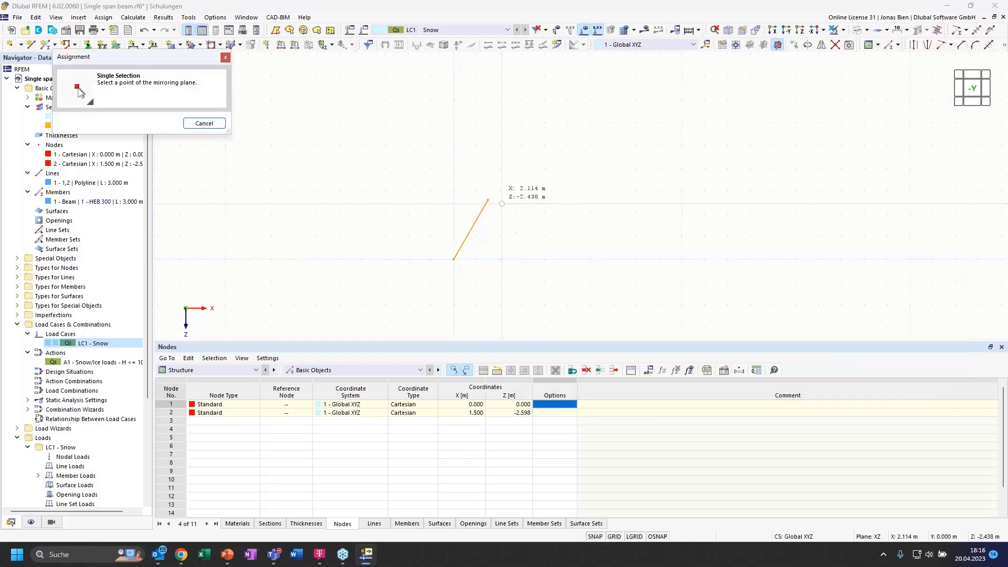
{"action": "left_click", "coordinate": [487, 200]}
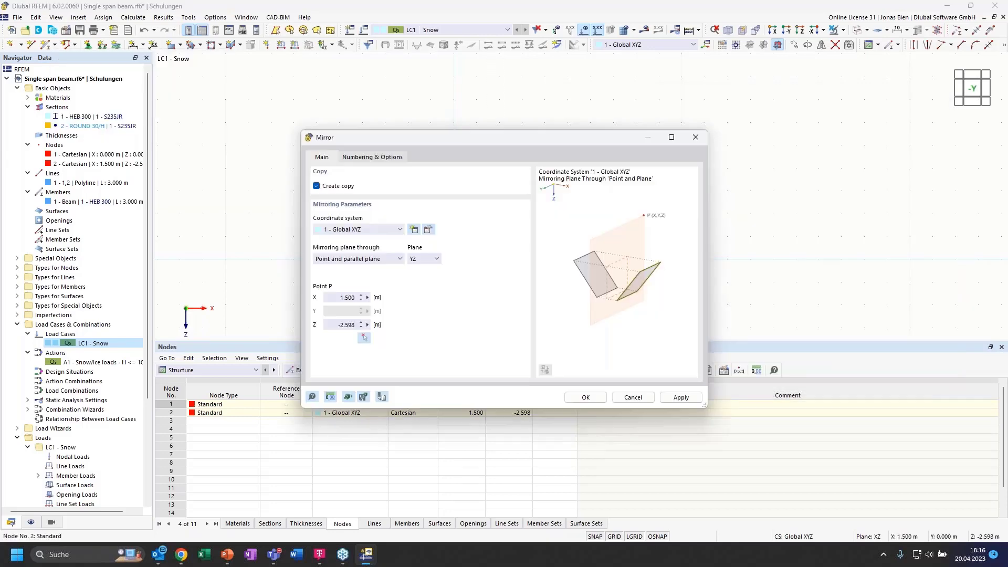
{"action": "left_click", "coordinate": [599, 397]}
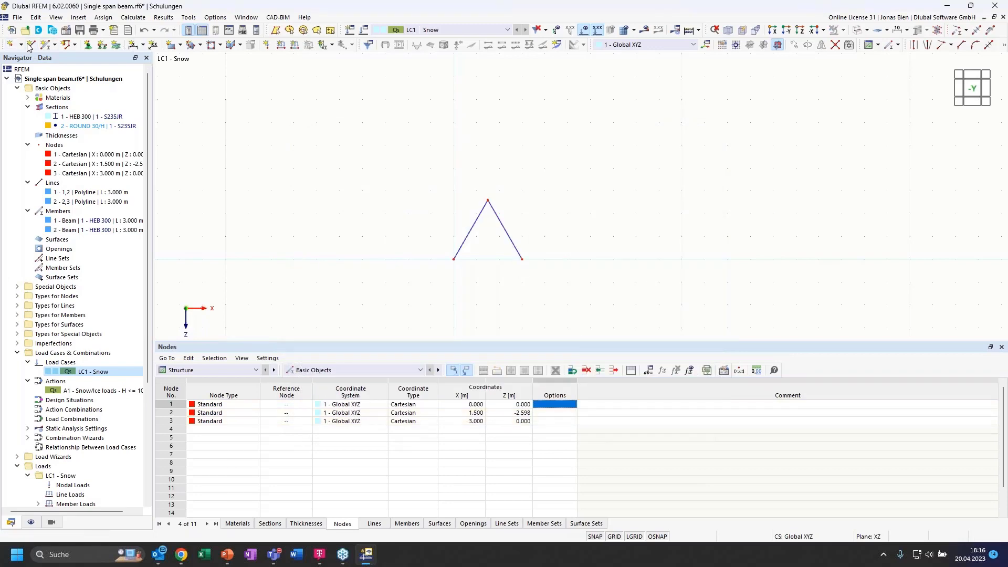
- Add a horizontal HEB 300 beam member connecting the lower ends of the two inclined members
{"action": "left_click", "coordinate": [47, 44]}
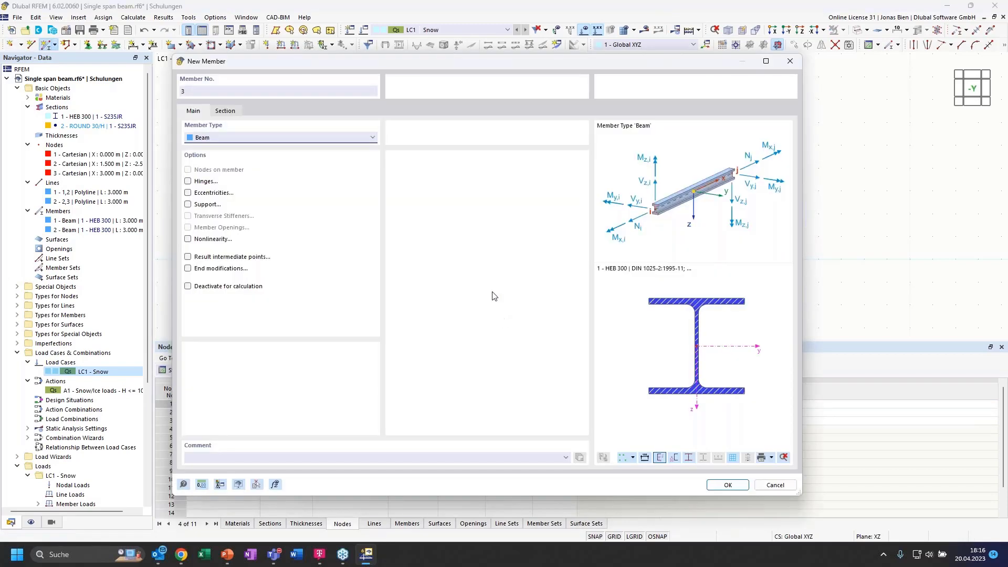
{"action": "left_click", "coordinate": [724, 484]}
{"action": "left_click", "coordinate": [714, 481]}
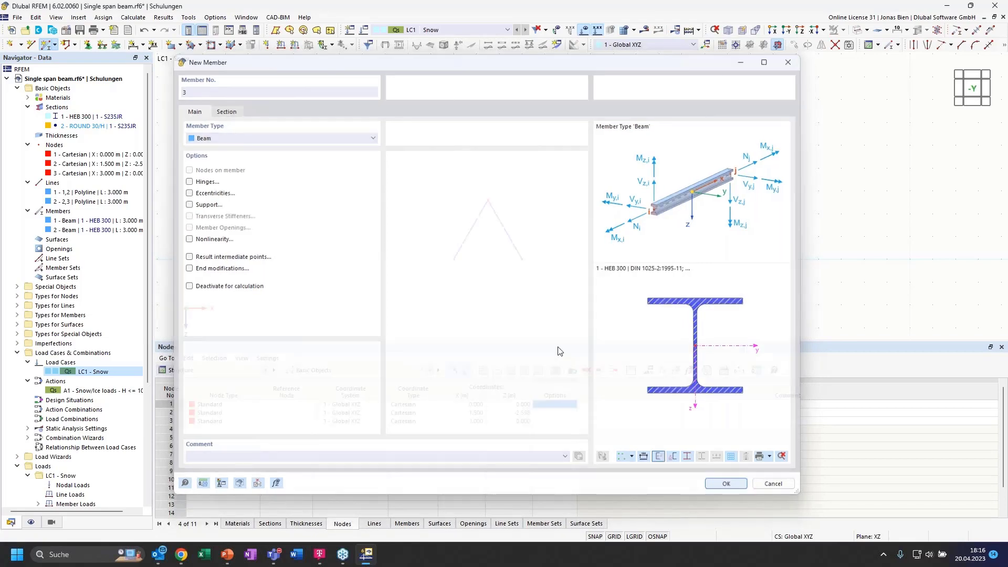
{"action": "left_click", "coordinate": [454, 259]}
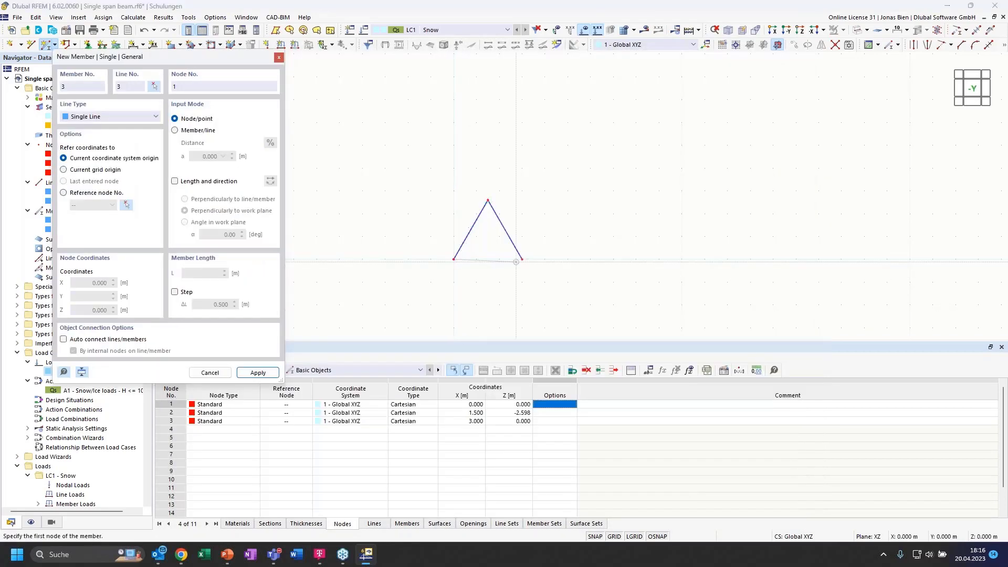
{"action": "left_click", "coordinate": [522, 259]}
{"action": "key", "text": "Escape"}
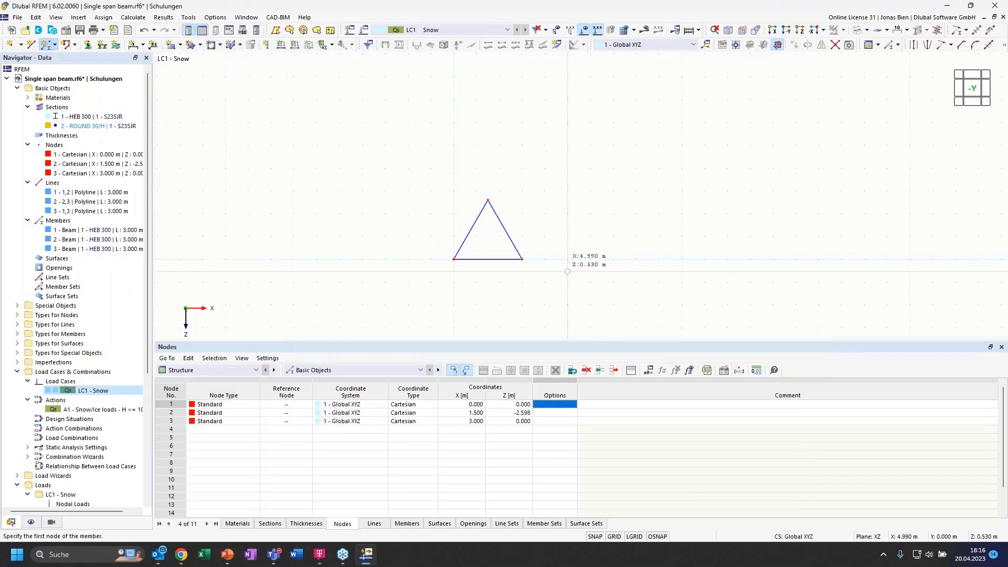
- Copy the whole triangle 3 m along X so the copy starts at the original's far base node
{"action": "left_click_drag", "start_coordinate": [574, 292], "coordinate": [433, 175]}
{"action": "scroll", "coordinate": [486, 231], "scroll_direction": "up", "scroll_amount": 1}
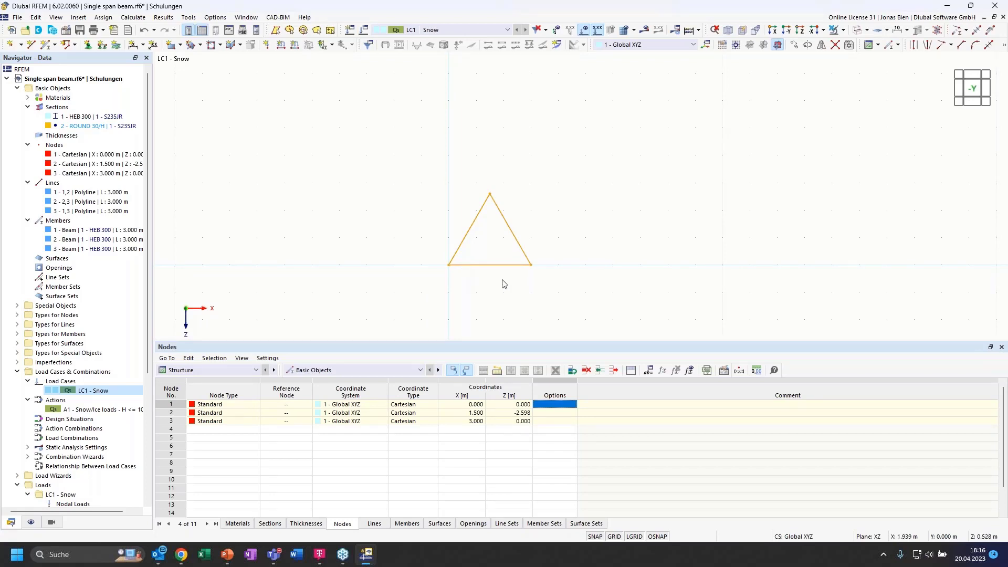
{"action": "left_click_drag", "start_coordinate": [576, 290], "coordinate": [404, 145]}
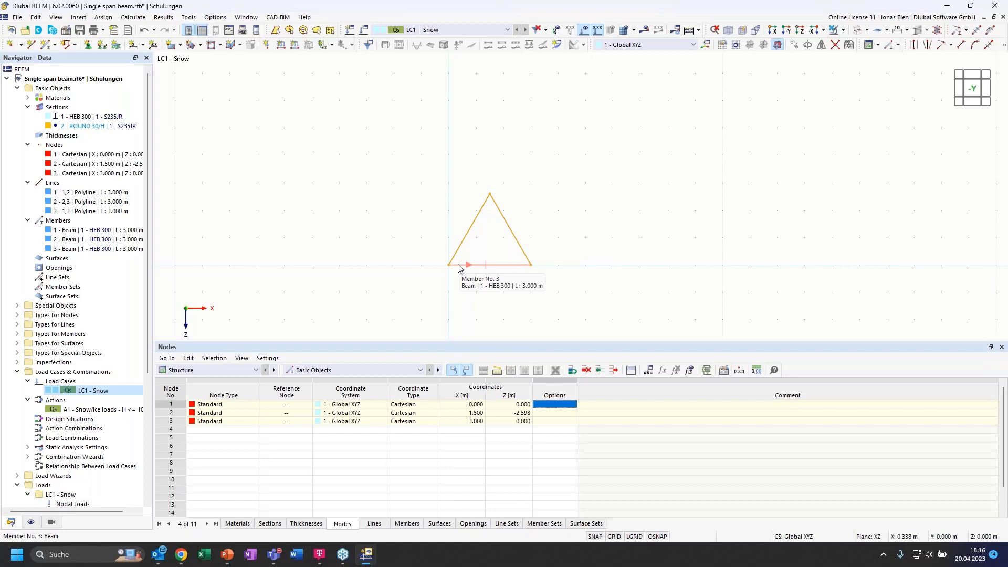
{"action": "left_click_drag", "start_coordinate": [458, 269], "coordinate": [532, 268], "text": "ctrl"}
{"action": "left_click", "coordinate": [662, 304]}
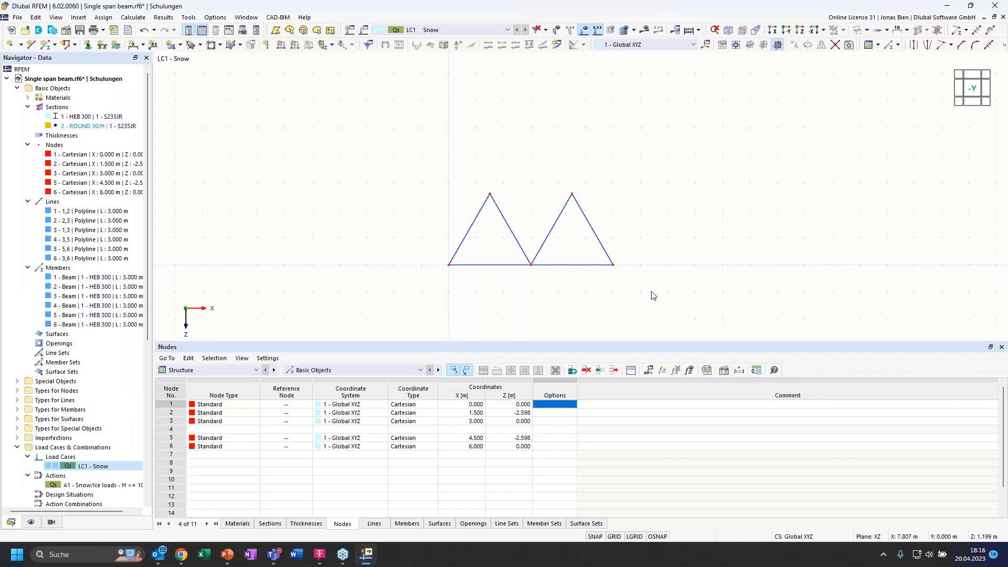
- Copy both triangles 6 m along X and delete the surplus fourth triangle, leaving a three-triangle row
{"action": "left_click_drag", "start_coordinate": [667, 297], "coordinate": [549, 183]}
{"action": "left_click_drag", "start_coordinate": [679, 285], "coordinate": [401, 153]}
{"action": "left_click_drag", "start_coordinate": [486, 264], "coordinate": [615, 272], "text": "ctrl"}
{"action": "left_click_drag", "start_coordinate": [859, 295], "coordinate": [703, 167]}
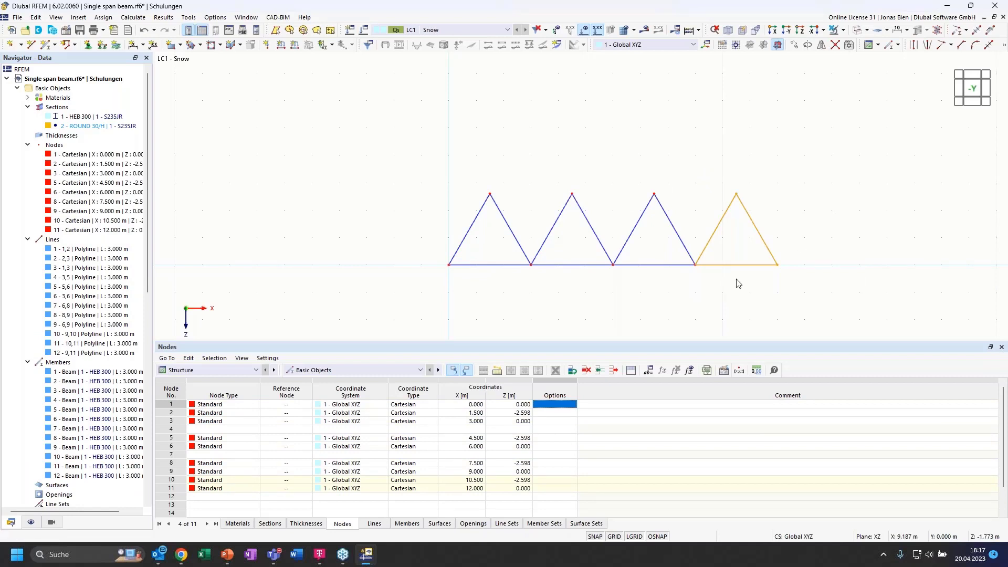
{"action": "key", "text": "Delete"}
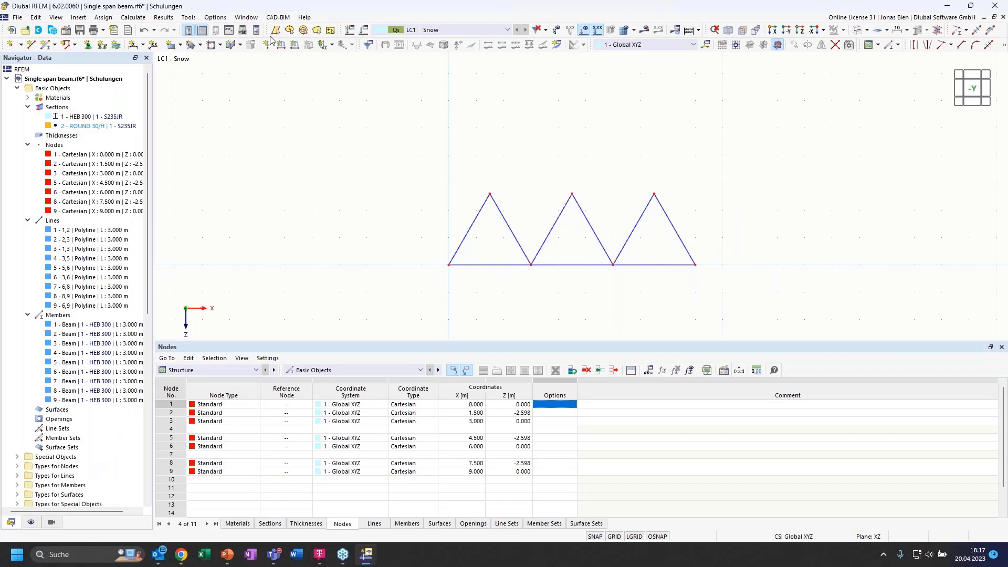
- Add two HEB 300 beam members as the top chord, connecting the three triangle apexes
{"action": "left_click", "coordinate": [46, 44]}
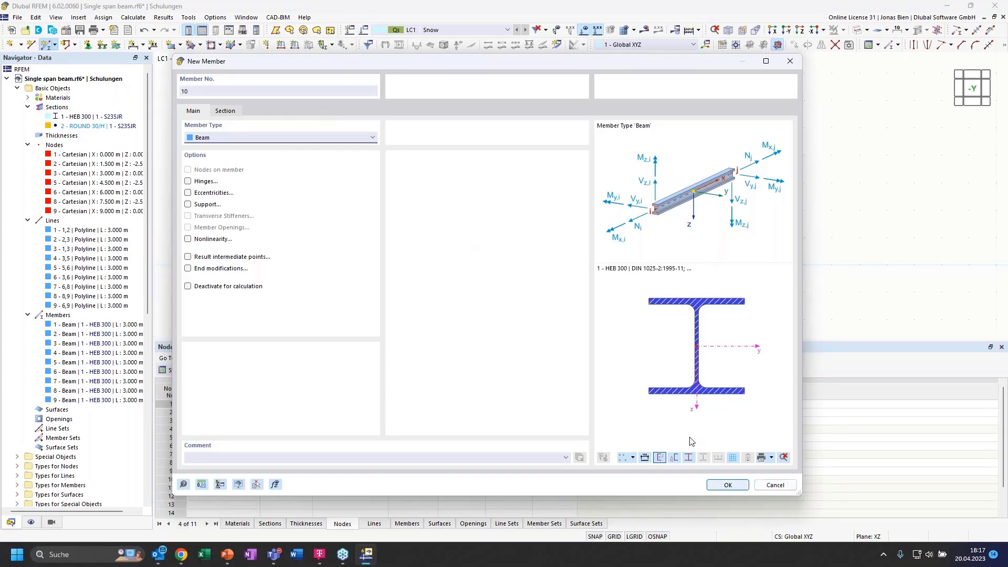
{"action": "left_click", "coordinate": [725, 486]}
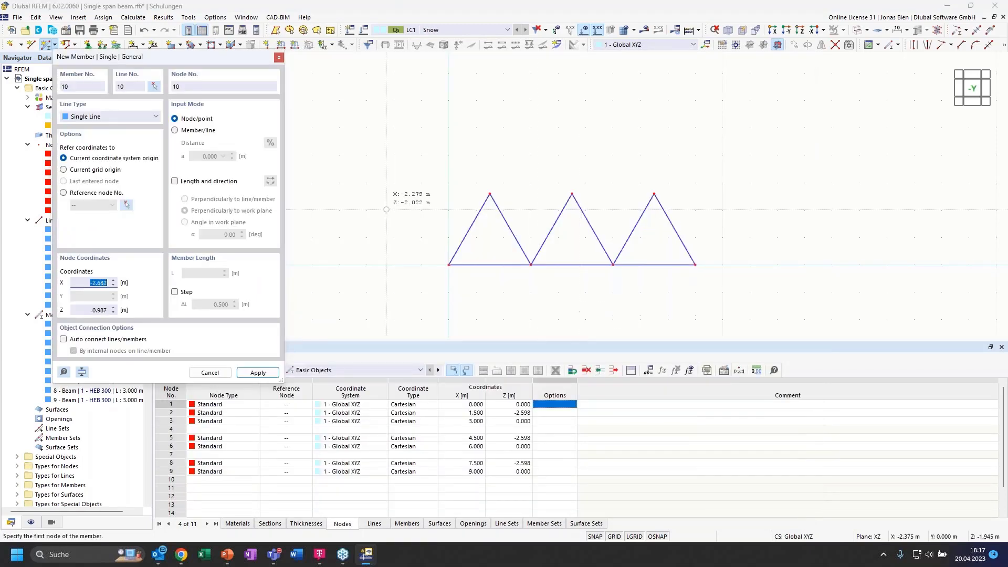
{"action": "left_click", "coordinate": [572, 194]}
{"action": "key", "text": "Return"}
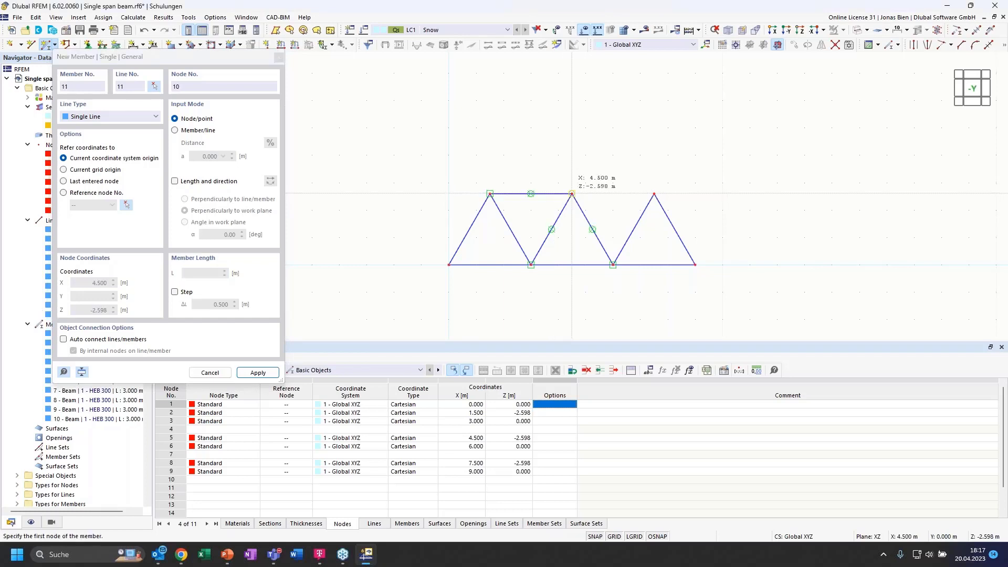
{"action": "left_click", "coordinate": [654, 194]}
{"action": "key", "text": "Return"}
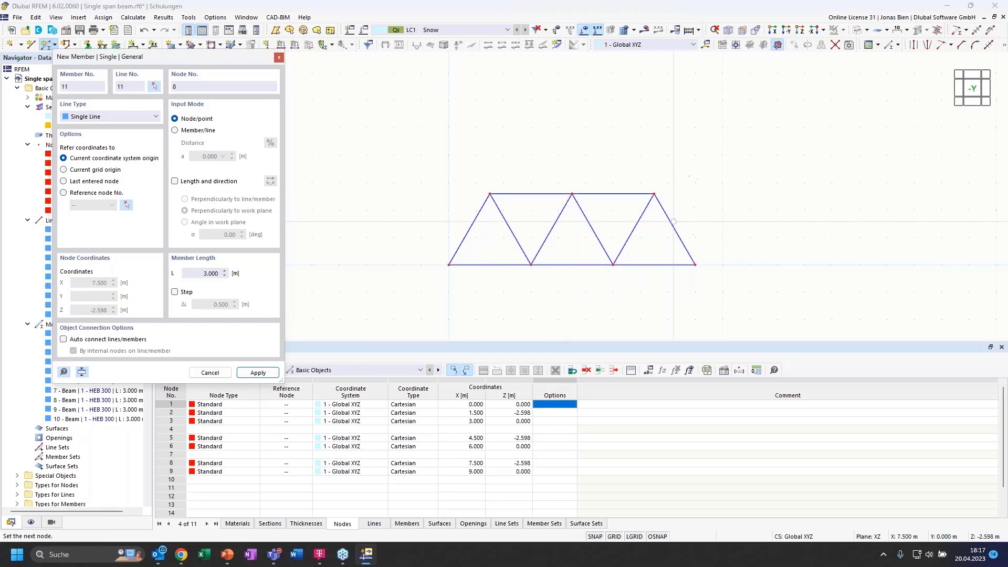
{"action": "scroll", "coordinate": [625, 219], "scroll_direction": "up", "scroll_amount": 1}
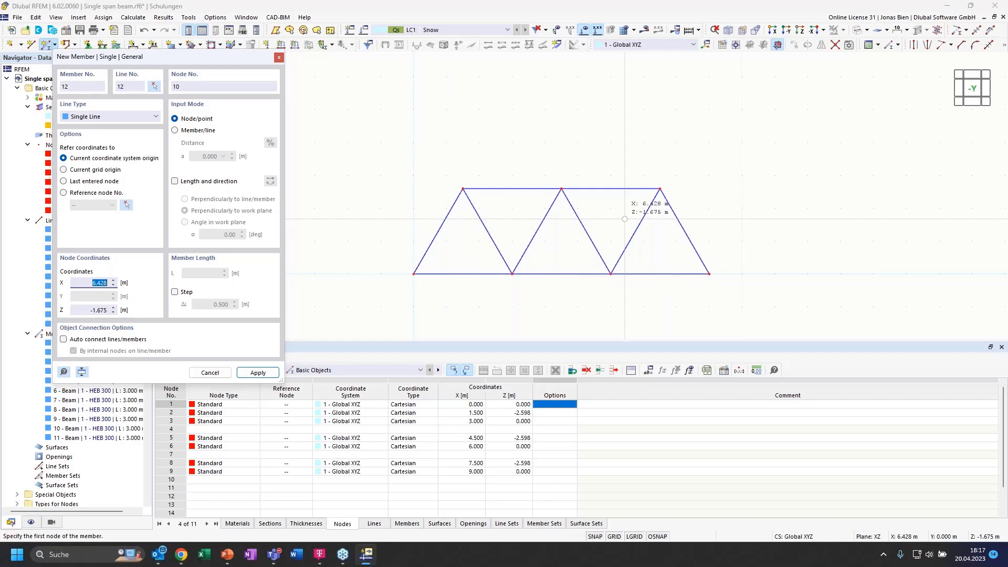
{"action": "key", "text": "Escape"}
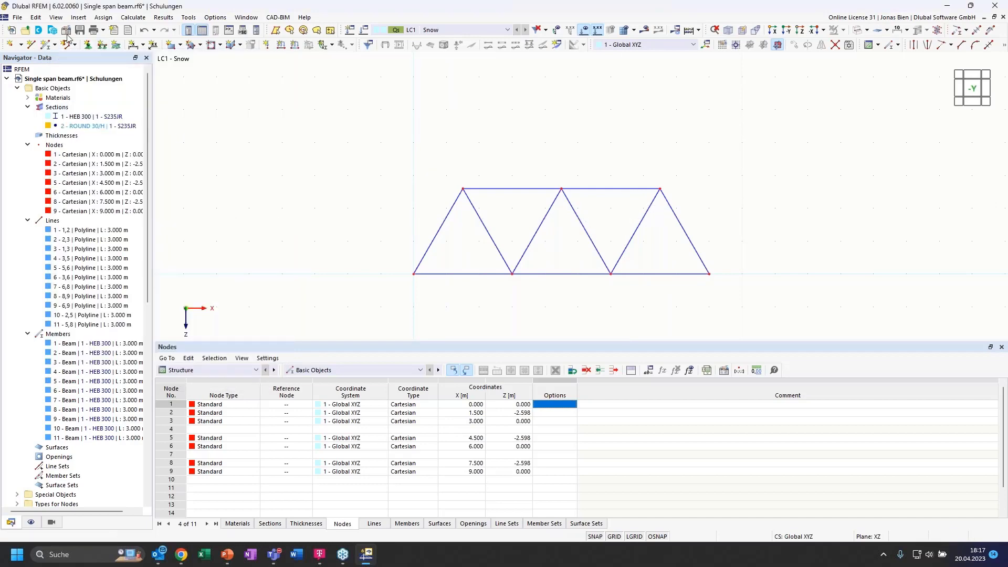
- Add a vertical HEB 300 beam member from the first apex down to the bottom chord at X 1.500 m, Z 0.000 m
{"action": "left_click", "coordinate": [47, 44]}
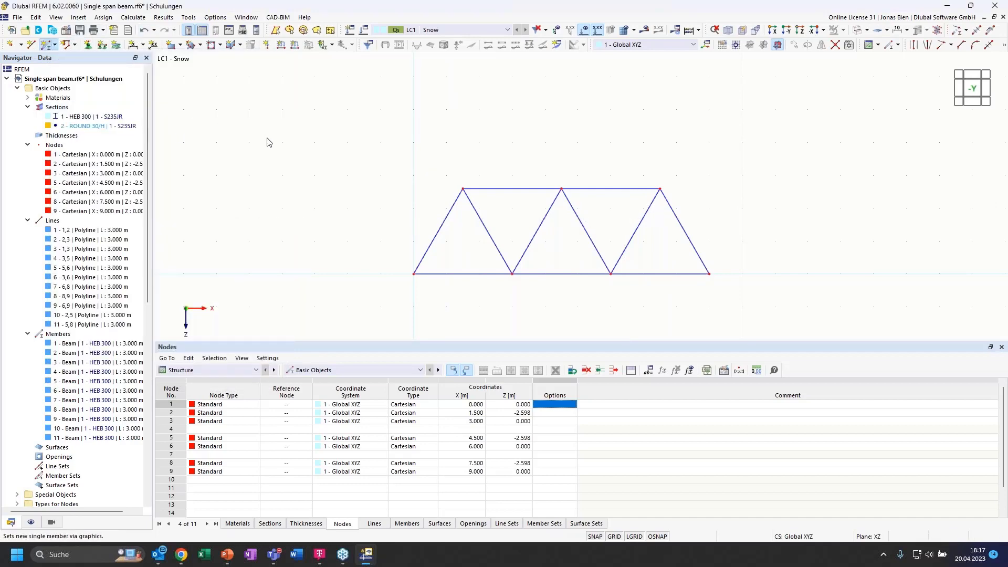
{"action": "left_click", "coordinate": [225, 111]}
{"action": "left_click", "coordinate": [193, 111]}
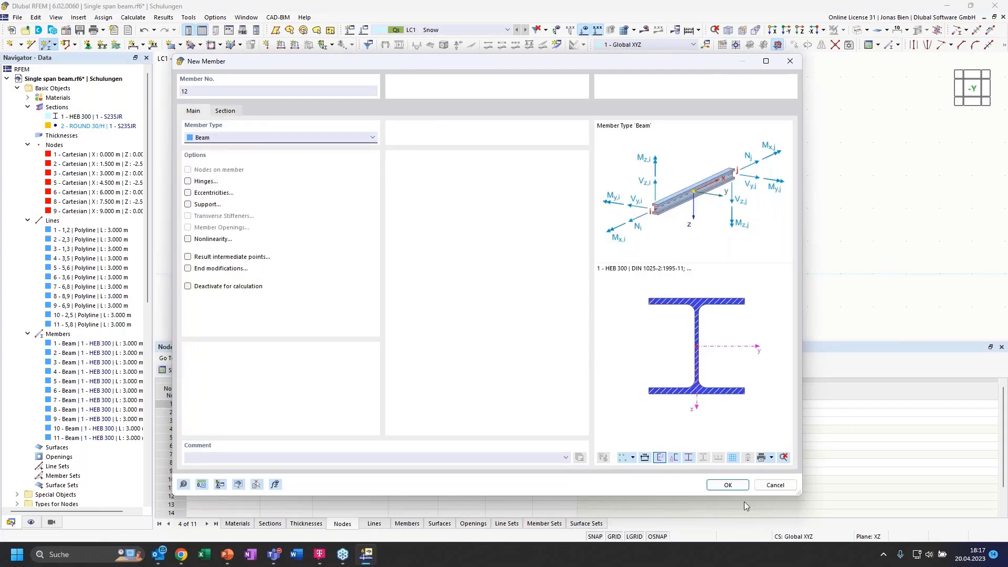
{"action": "left_click", "coordinate": [728, 485]}
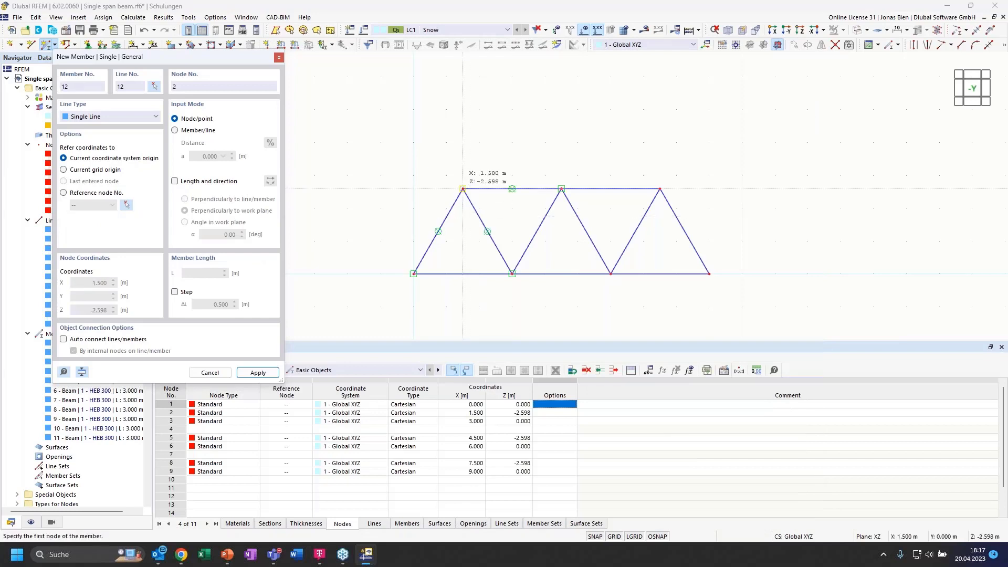
{"action": "left_click", "coordinate": [463, 189]}
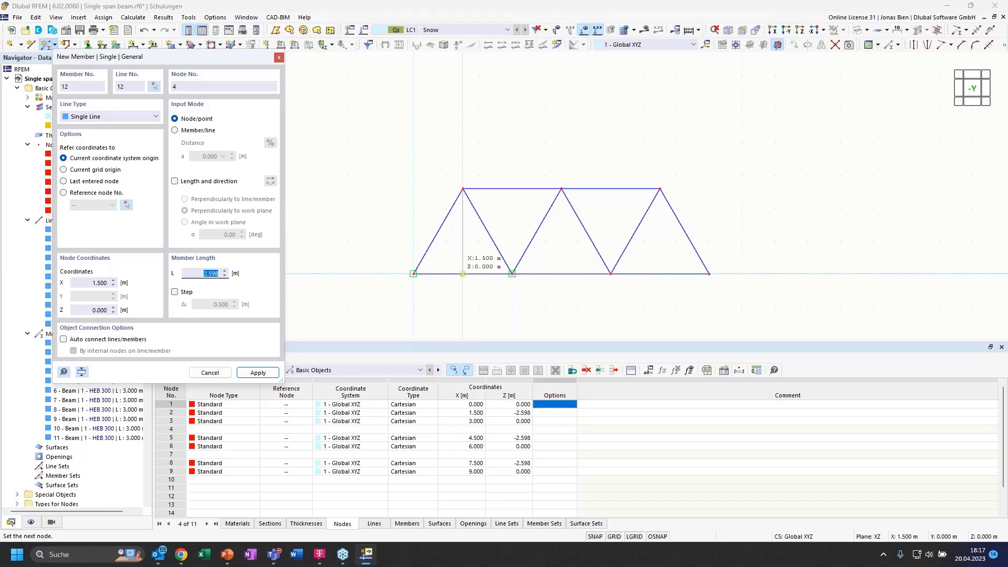
{"action": "scroll", "coordinate": [454, 260], "scroll_direction": "up", "scroll_amount": 3}
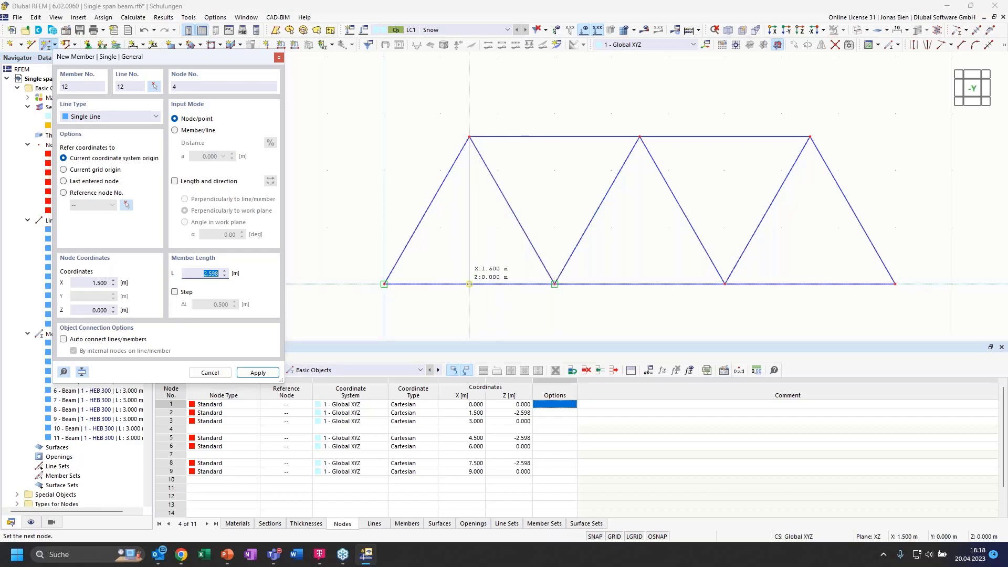
{"action": "left_click", "coordinate": [469, 284]}
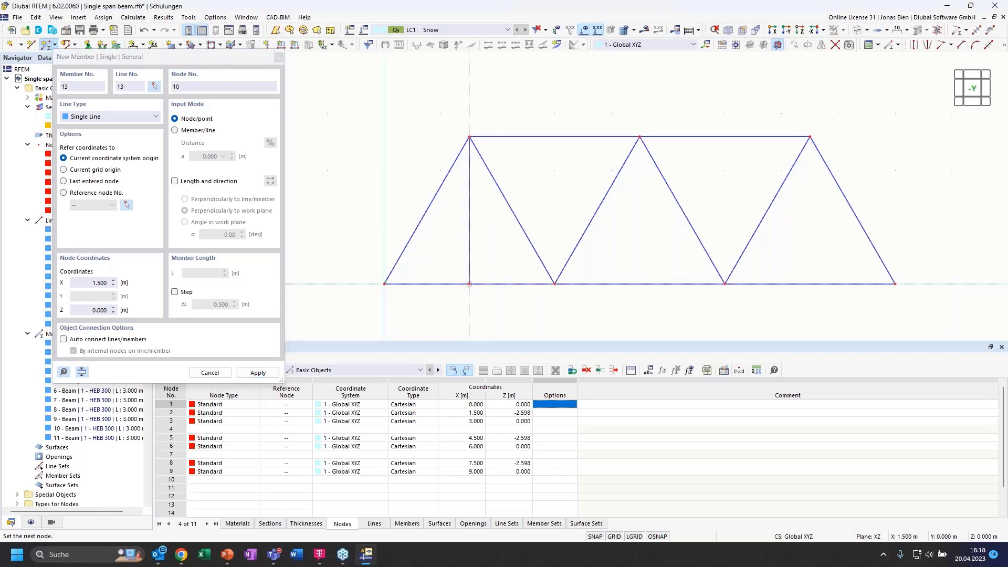
{"action": "key", "text": "Escape"}
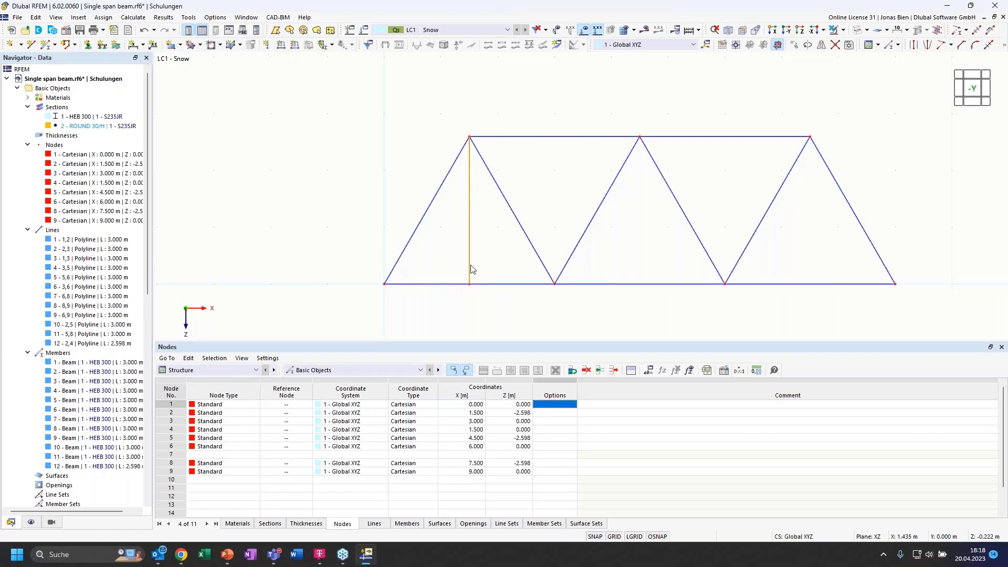
- Copy the vertical member along X in 4 steps of 1.500 m to create the remaining verticals
{"action": "left_click", "coordinate": [469, 227]}
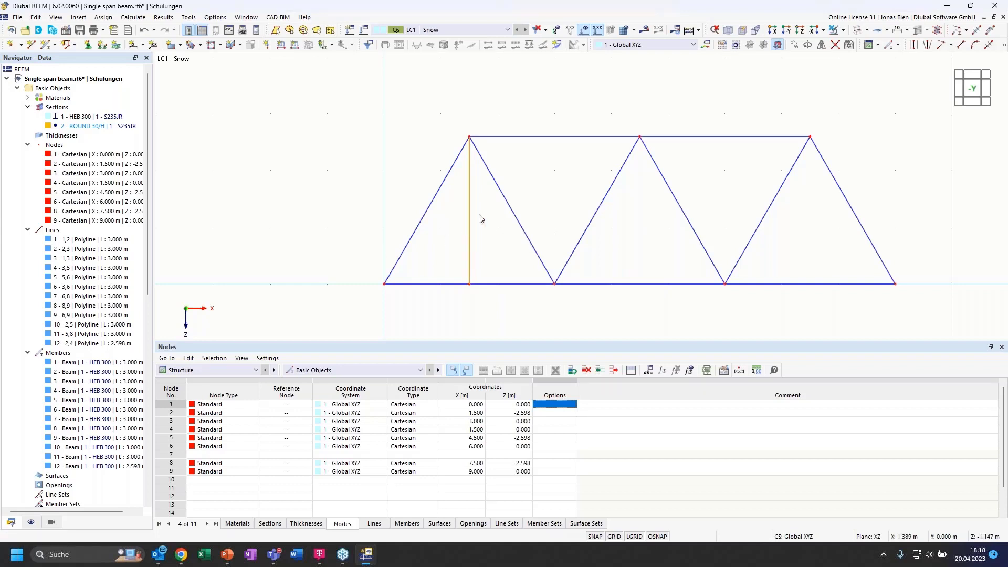
{"action": "left_click", "coordinate": [795, 48]}
{"action": "left_click", "coordinate": [350, 183]}
{"action": "key", "text": "Tab"}
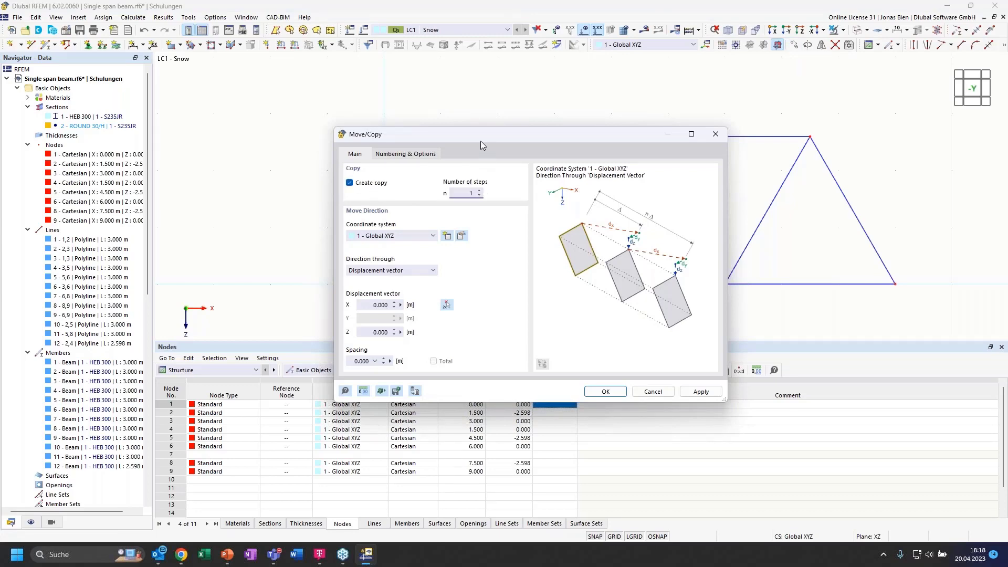
{"action": "left_click_drag", "start_coordinate": [480, 141], "coordinate": [190, 97]}
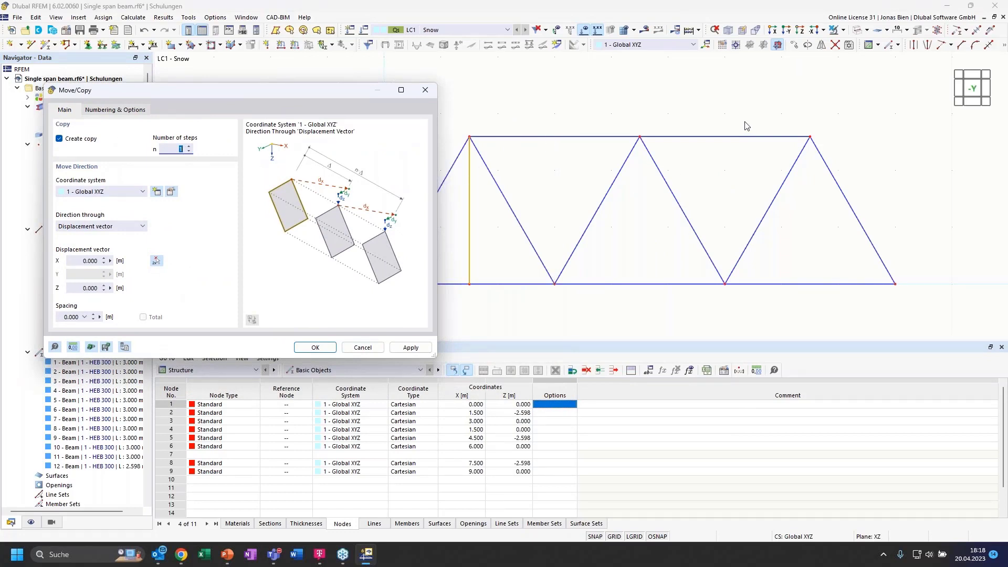
{"action": "type", "text": "4"}
{"action": "left_click", "coordinate": [157, 261]}
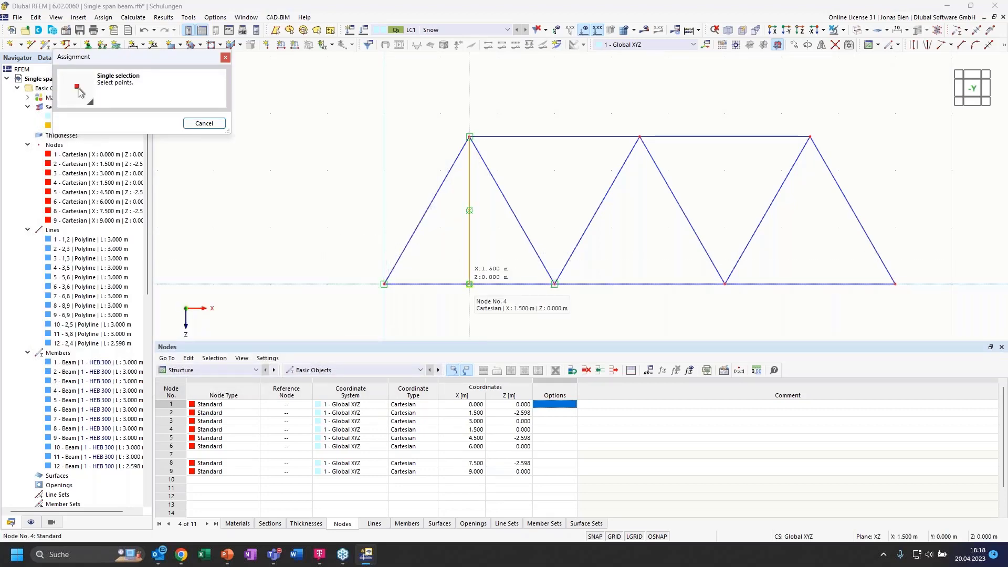
{"action": "left_click", "coordinate": [470, 284]}
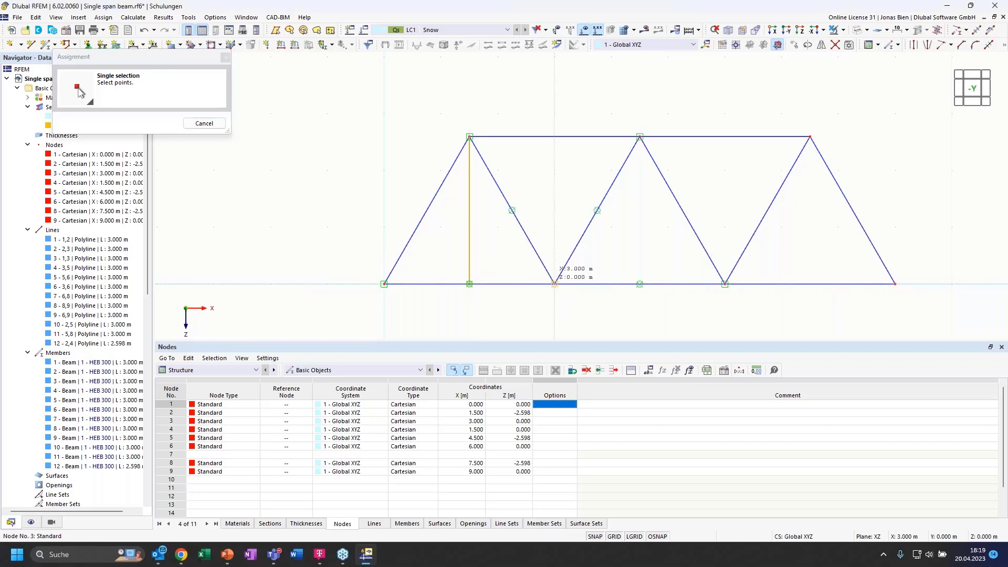
{"action": "left_click", "coordinate": [555, 285]}
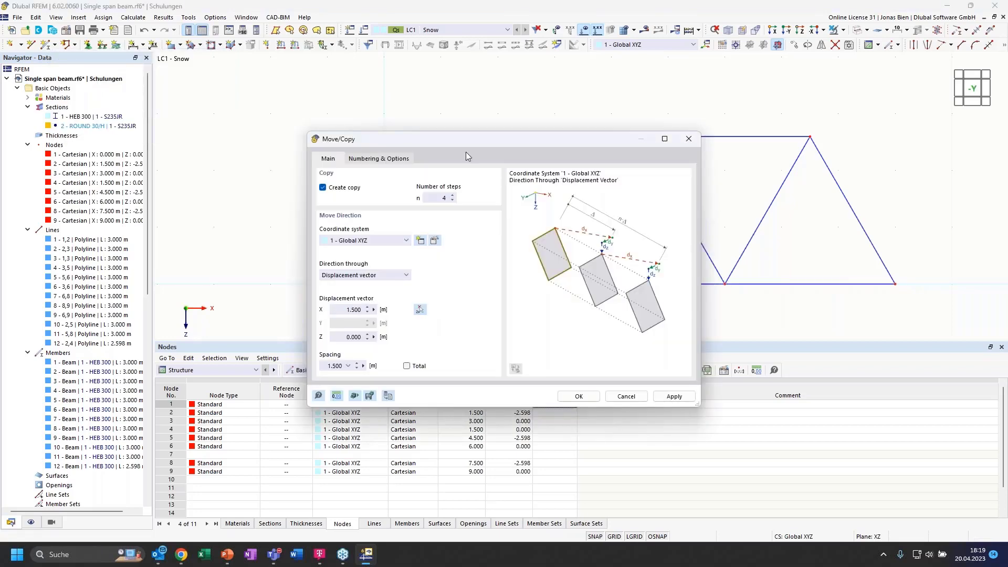
{"action": "left_click_drag", "start_coordinate": [382, 137], "coordinate": [229, 127]}
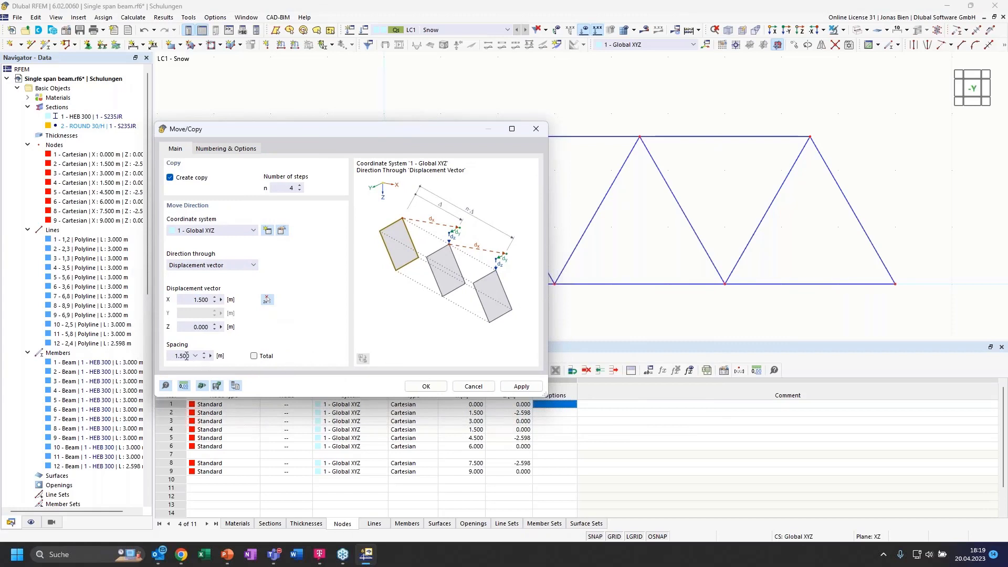
{"action": "left_click", "coordinate": [424, 387]}
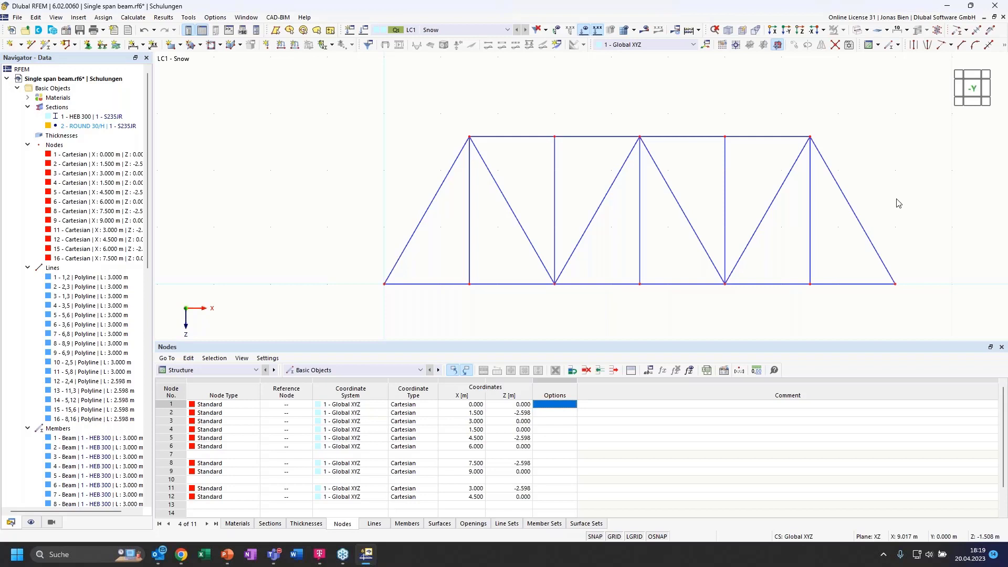
- Select the whole truss, open its members for editing and choose Truss (only N) as their member type
{"action": "left_click_drag", "start_coordinate": [912, 124], "coordinate": [383, 266]}
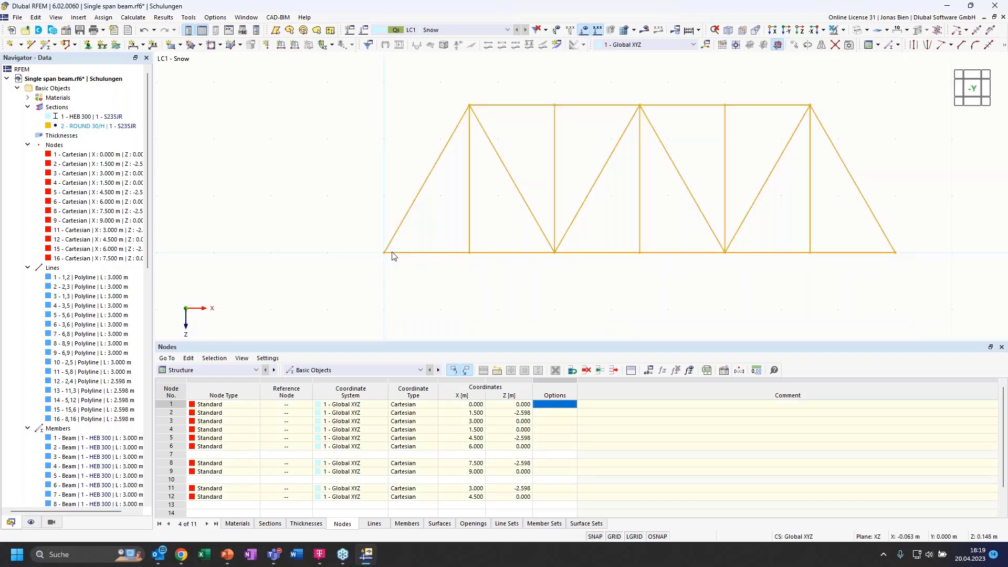
{"action": "right_click", "coordinate": [395, 251]}
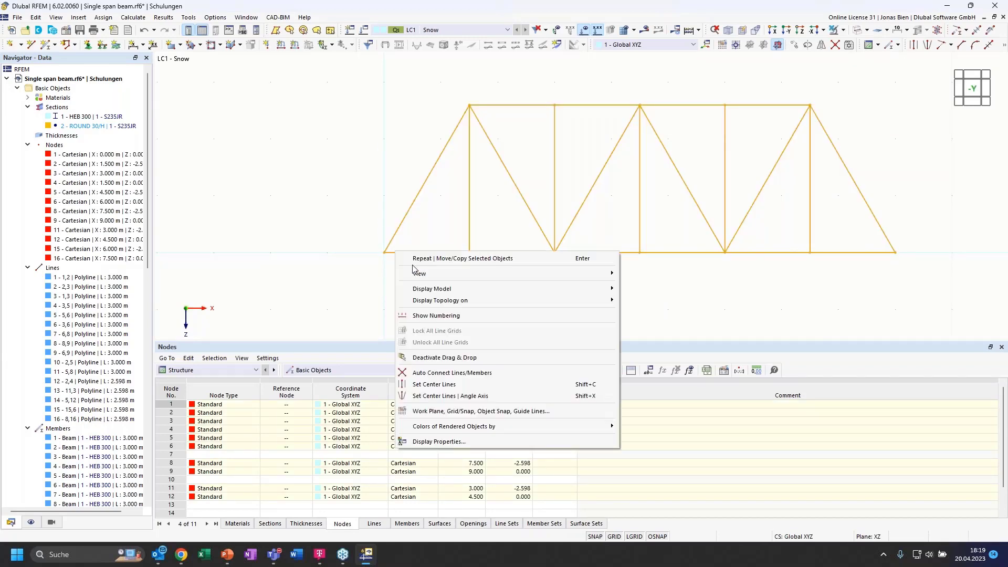
{"action": "double_click", "coordinate": [407, 214]}
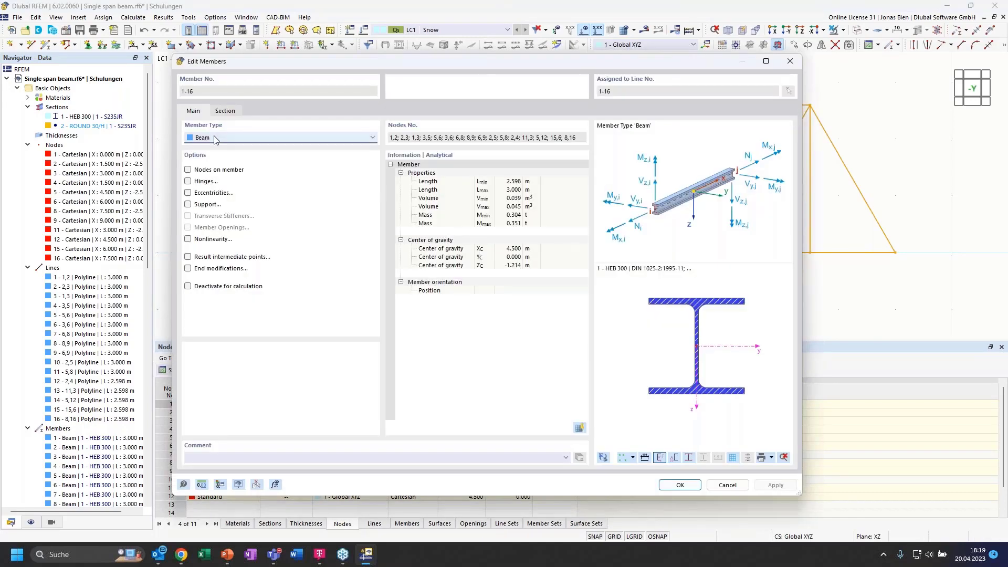
{"action": "left_click", "coordinate": [217, 140]}
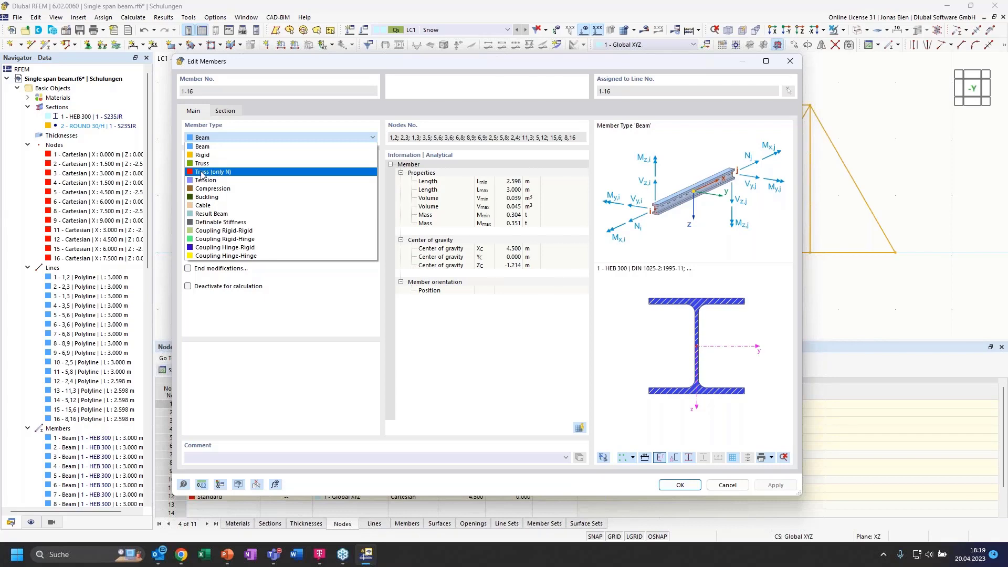
{"action": "left_click", "coordinate": [231, 174]}
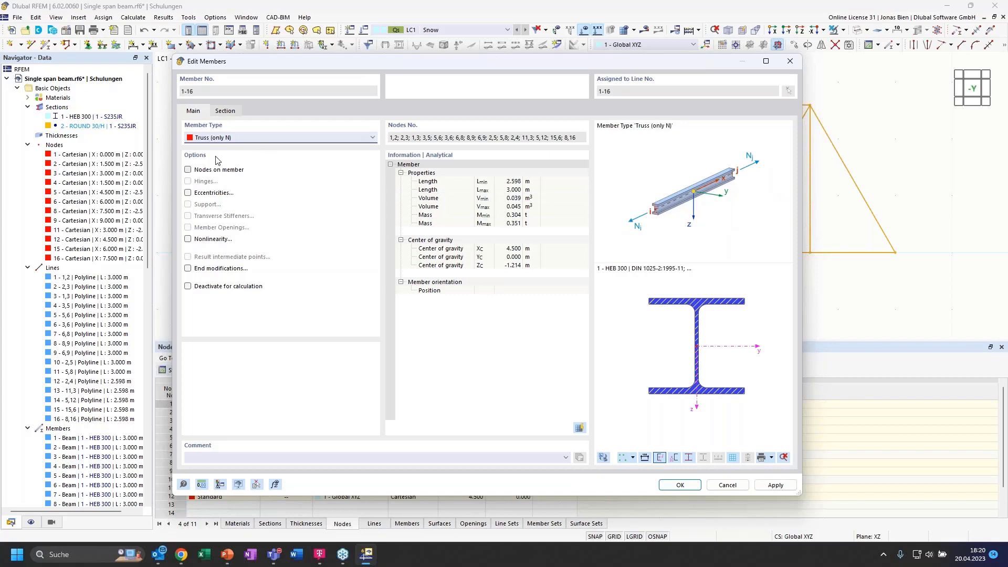
{"action": "left_click", "coordinate": [226, 138]}
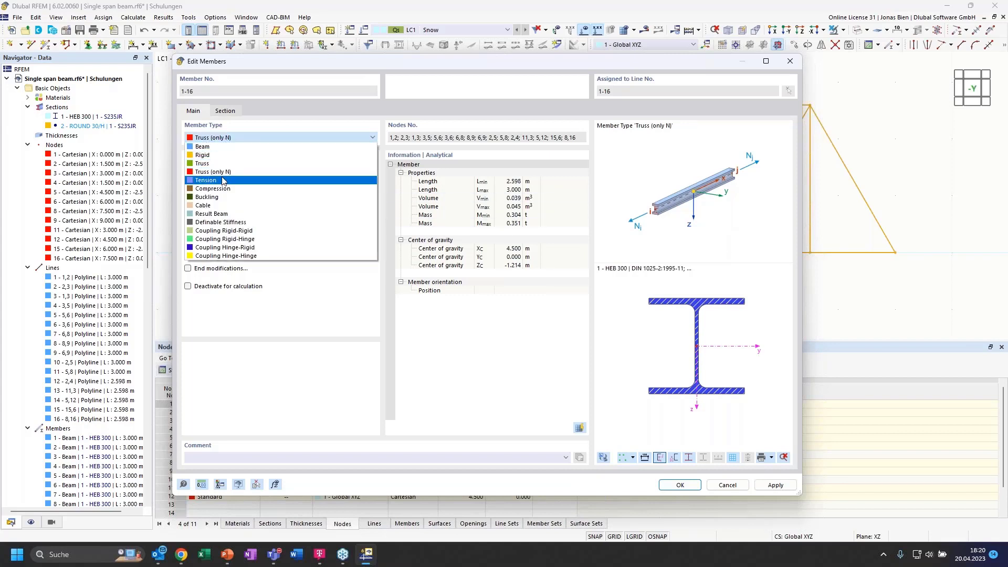
{"action": "left_click", "coordinate": [221, 173]}
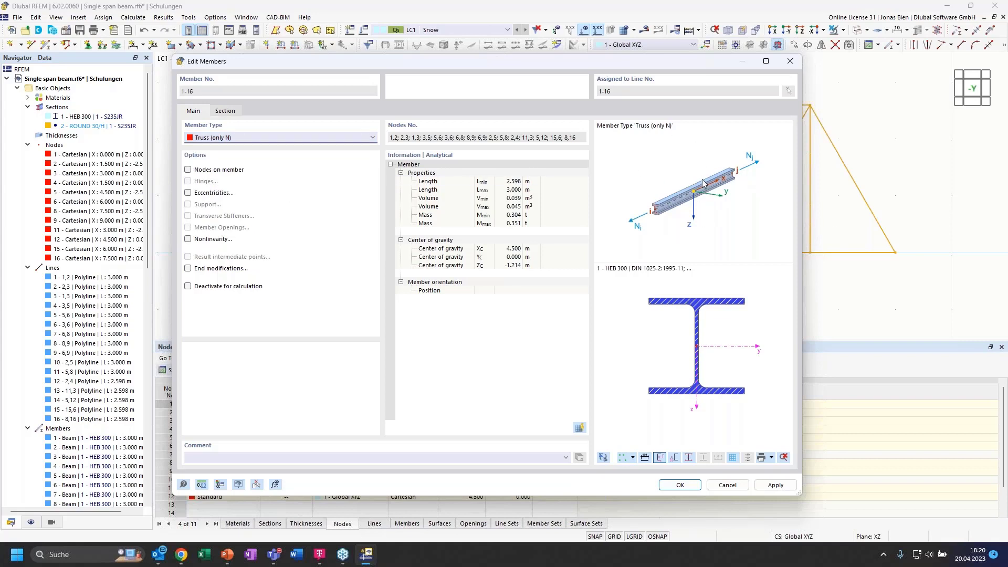
- Open the online manual page on members in the browser and read the descriptions of the Truss and Truss (only N) types
{"action": "left_click", "coordinate": [183, 484]}
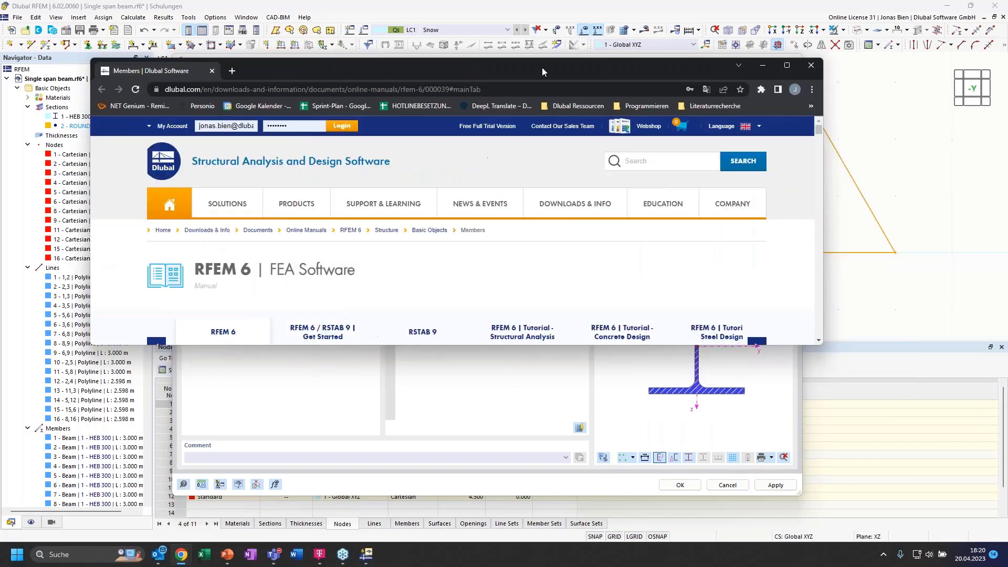
{"action": "double_click", "coordinate": [542, 67]}
{"action": "scroll", "coordinate": [512, 365], "scroll_direction": "down", "scroll_amount": 10}
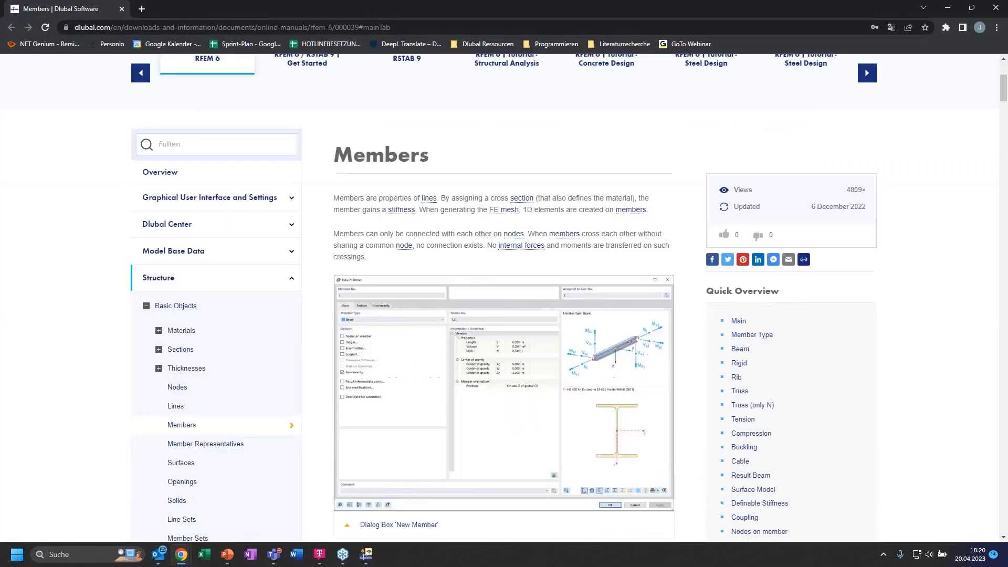
{"action": "scroll", "coordinate": [585, 345], "scroll_direction": "up", "scroll_amount": 10}
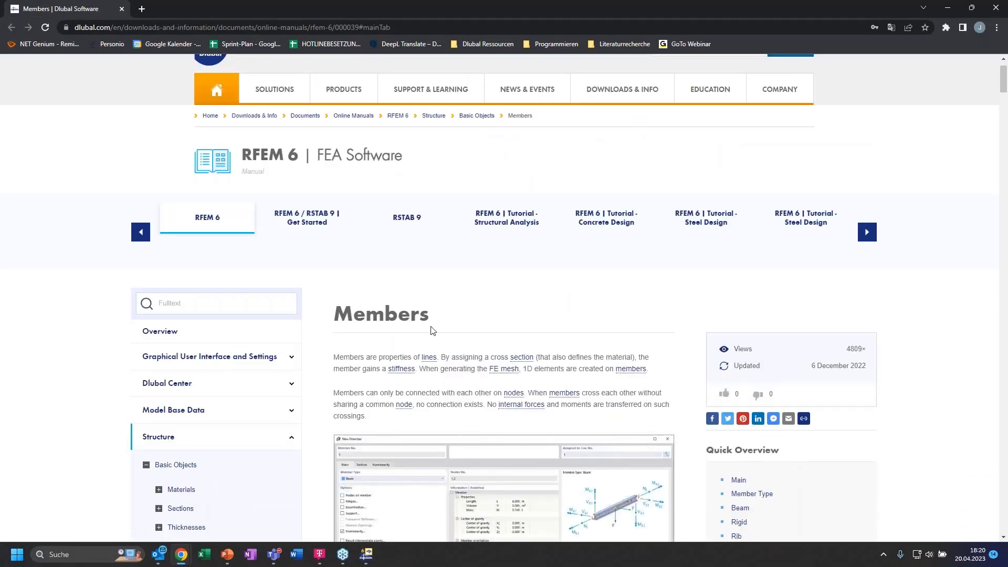
{"action": "scroll", "coordinate": [428, 324], "scroll_direction": "down", "scroll_amount": 2}
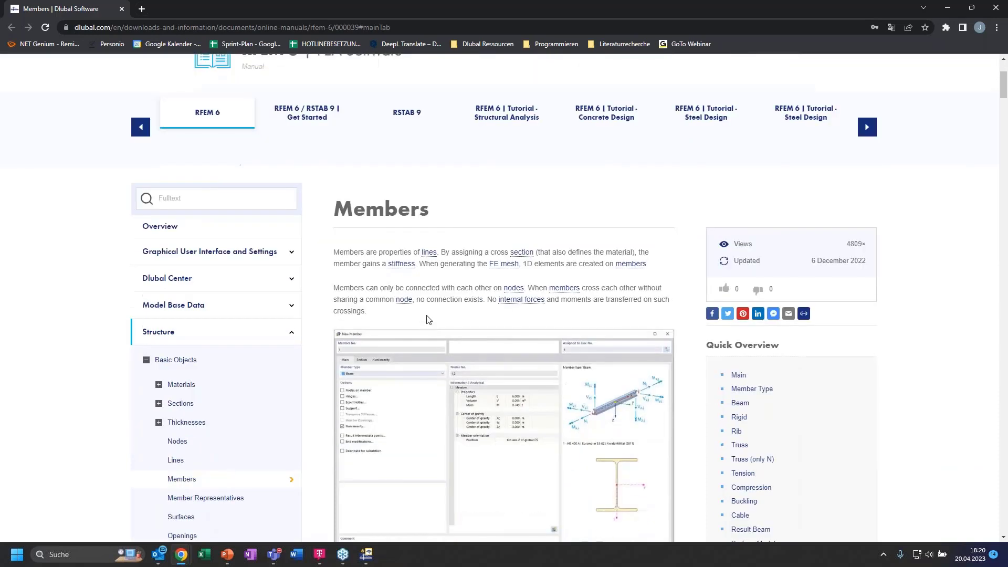
{"action": "scroll", "coordinate": [425, 317], "scroll_direction": "down", "scroll_amount": 2}
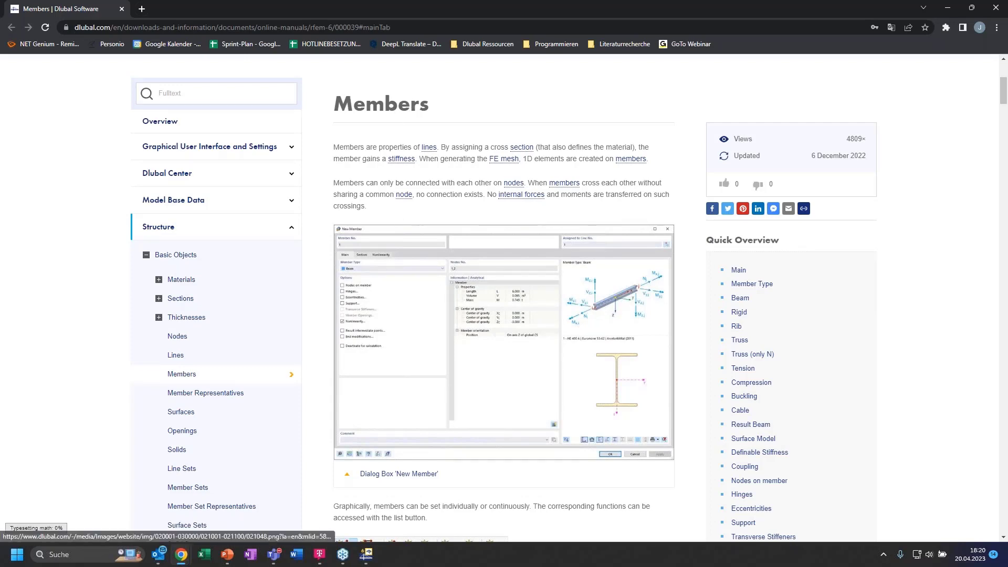
{"action": "scroll", "coordinate": [461, 245], "scroll_direction": "down", "scroll_amount": 2}
{"action": "scroll", "coordinate": [461, 246], "scroll_direction": "down", "scroll_amount": 18}
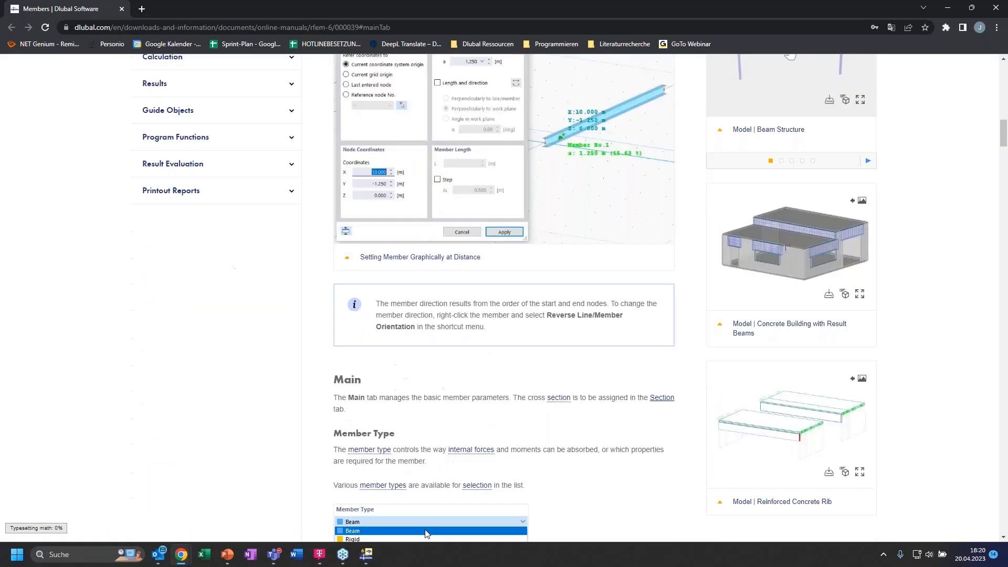
{"action": "scroll", "coordinate": [427, 145], "scroll_direction": "down", "scroll_amount": 3}
{"action": "scroll", "coordinate": [368, 210], "scroll_direction": "up", "scroll_amount": 1}
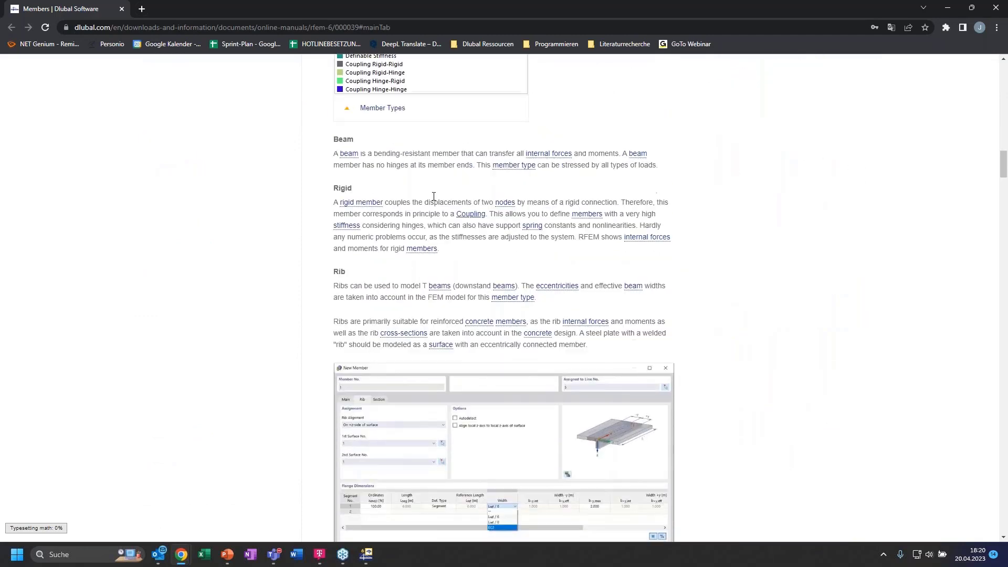
{"action": "scroll", "coordinate": [398, 315], "scroll_direction": "up", "scroll_amount": 2}
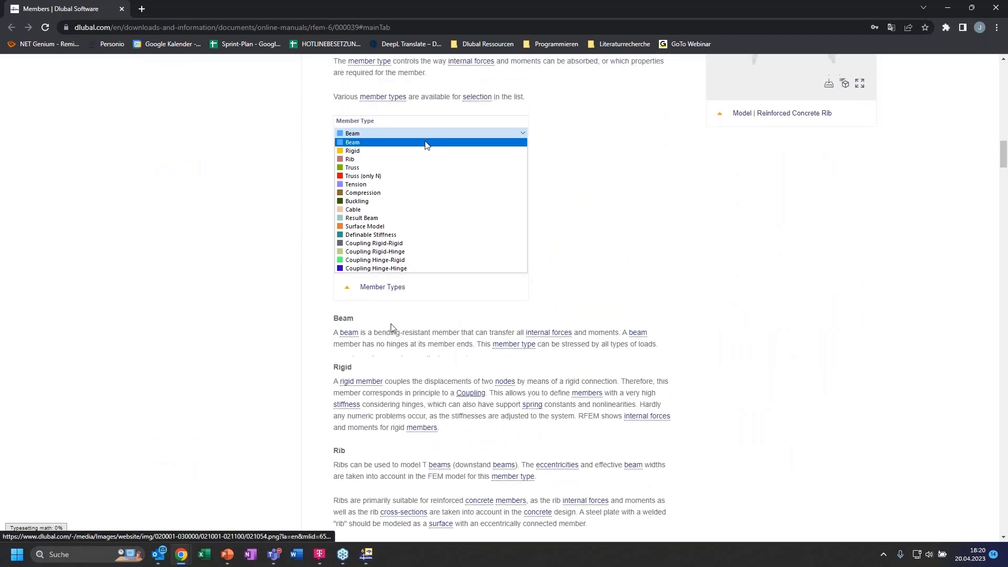
{"action": "scroll", "coordinate": [397, 315], "scroll_direction": "down", "scroll_amount": 1}
{"action": "scroll", "coordinate": [396, 341], "scroll_direction": "down", "scroll_amount": 10}
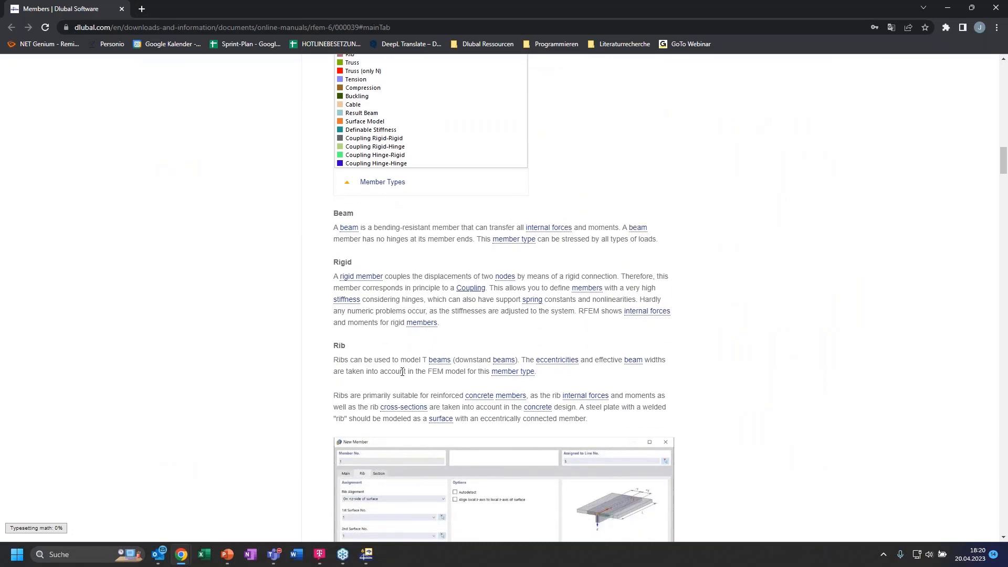
{"action": "scroll", "coordinate": [398, 388], "scroll_direction": "down", "scroll_amount": 6}
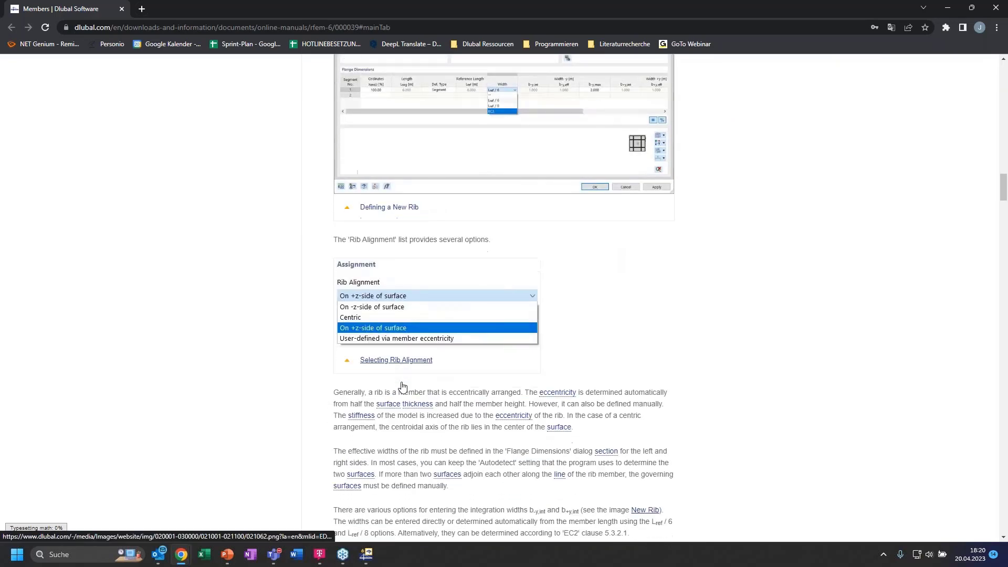
{"action": "scroll", "coordinate": [396, 377], "scroll_direction": "down", "scroll_amount": 3}
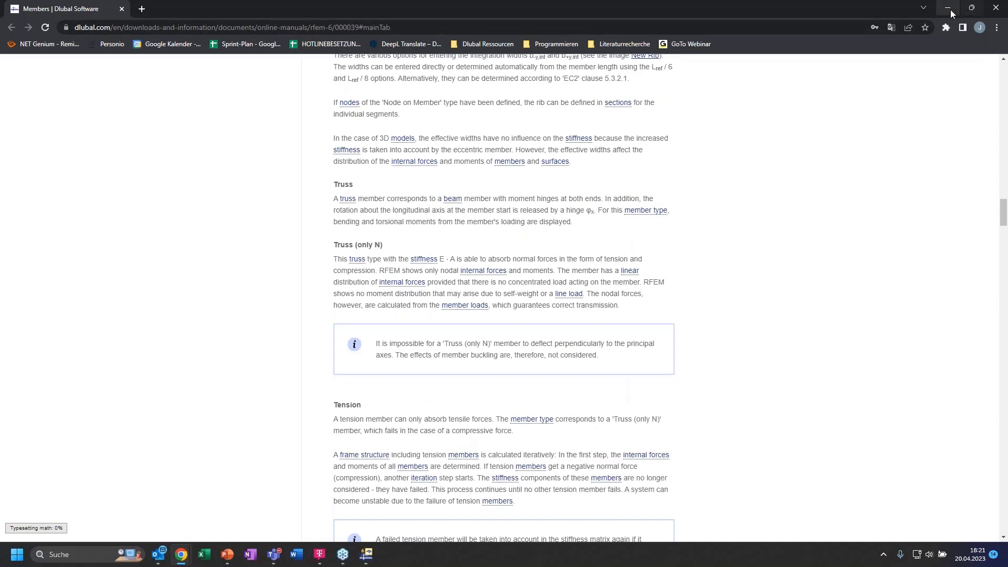
- Switch back to RFEM and accept the member type edit for members 1-16
{"action": "left_click", "coordinate": [948, 7]}
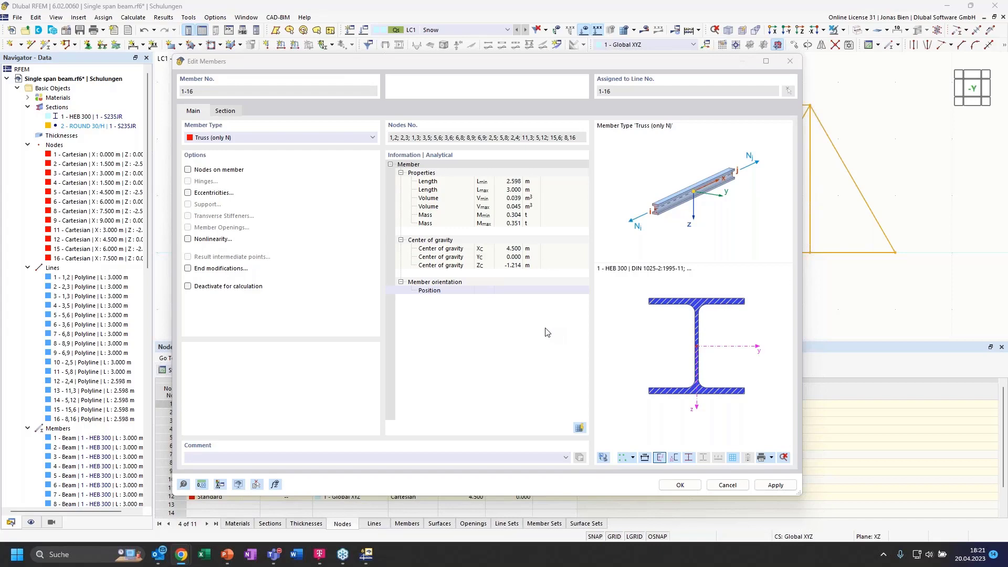
{"action": "left_click", "coordinate": [682, 485]}
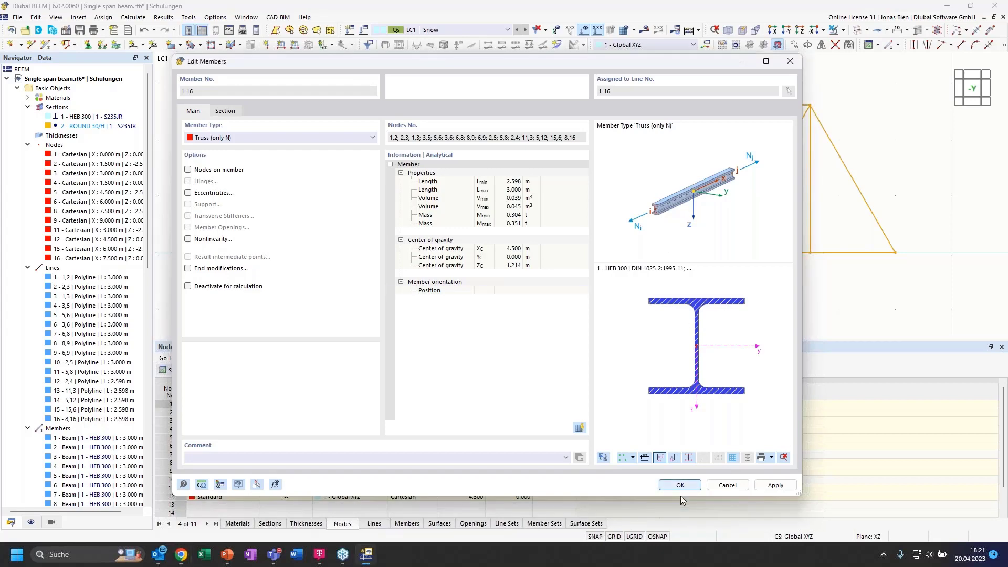
- Clear the member selection and assign the Hinged nodal support to node 1 at the lower chord's start (X = 0.000 m)
{"action": "left_click", "coordinate": [664, 325]}
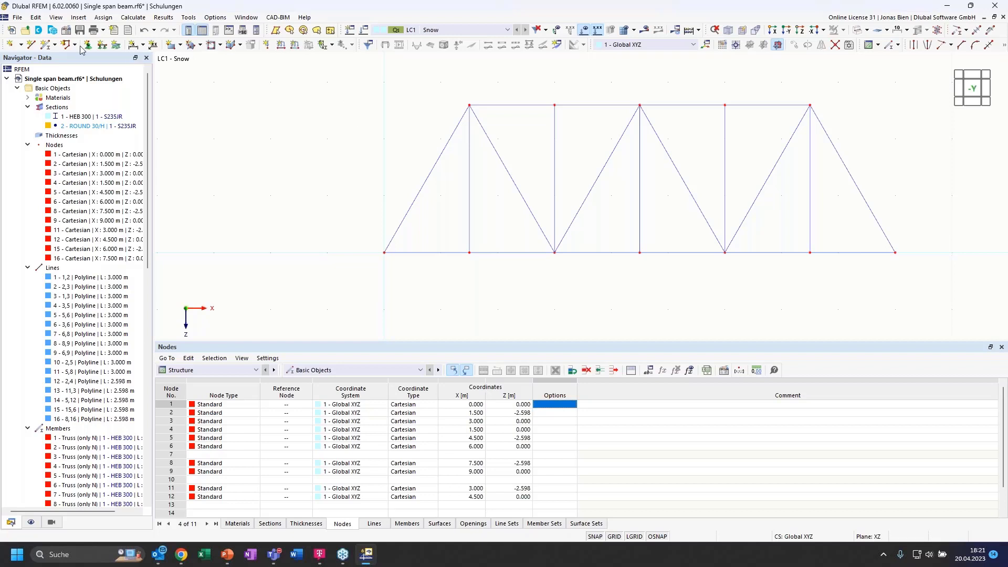
{"action": "double_click", "coordinate": [385, 254]}
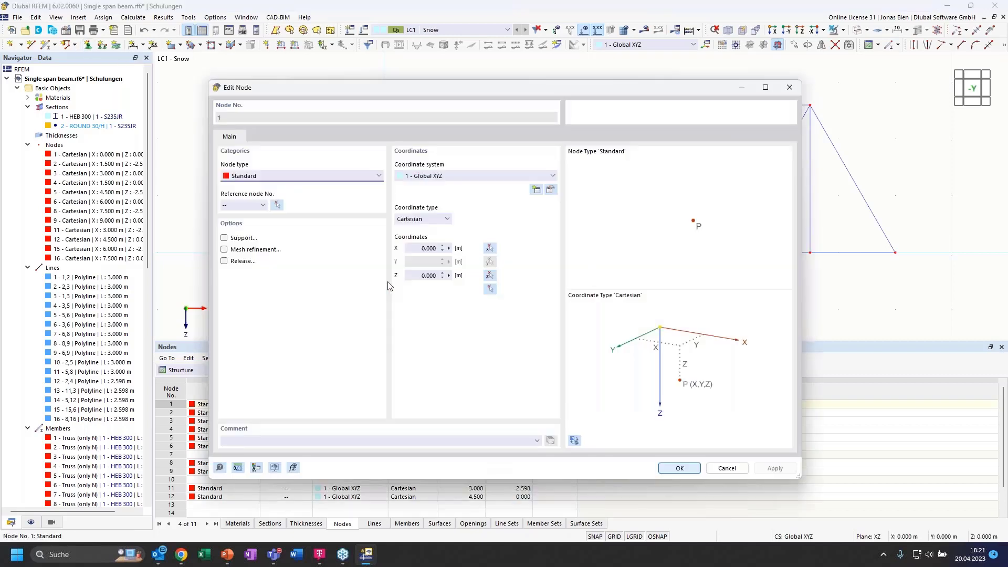
{"action": "left_click", "coordinate": [224, 238]}
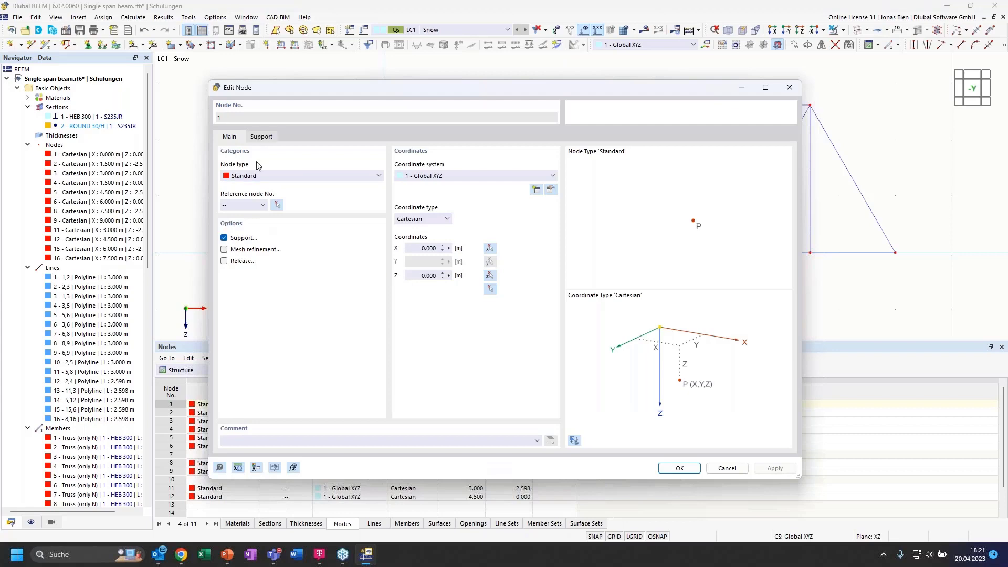
{"action": "left_click", "coordinate": [261, 137]}
{"action": "left_click", "coordinate": [309, 177]}
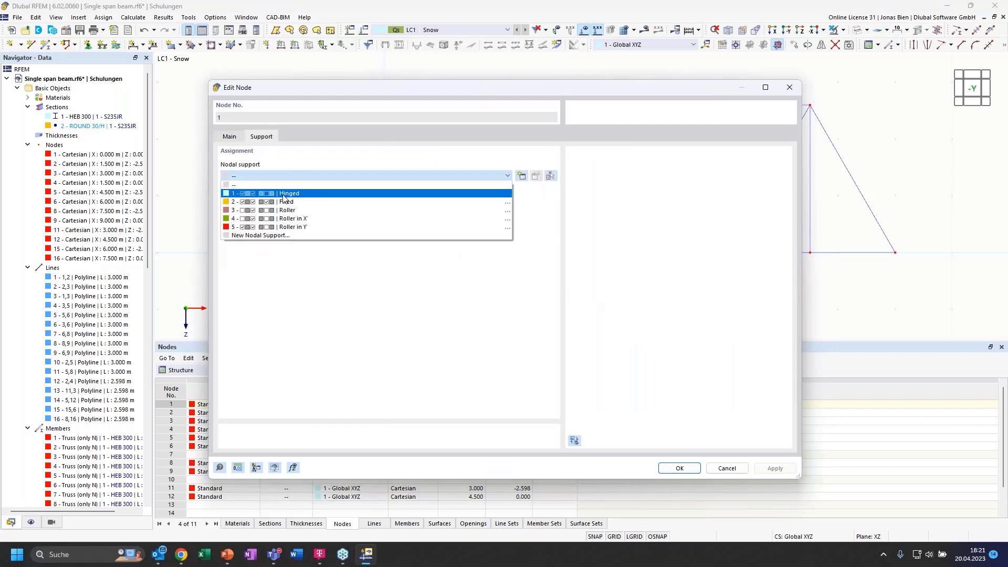
{"action": "left_click", "coordinate": [286, 194]}
{"action": "left_click", "coordinate": [680, 469]}
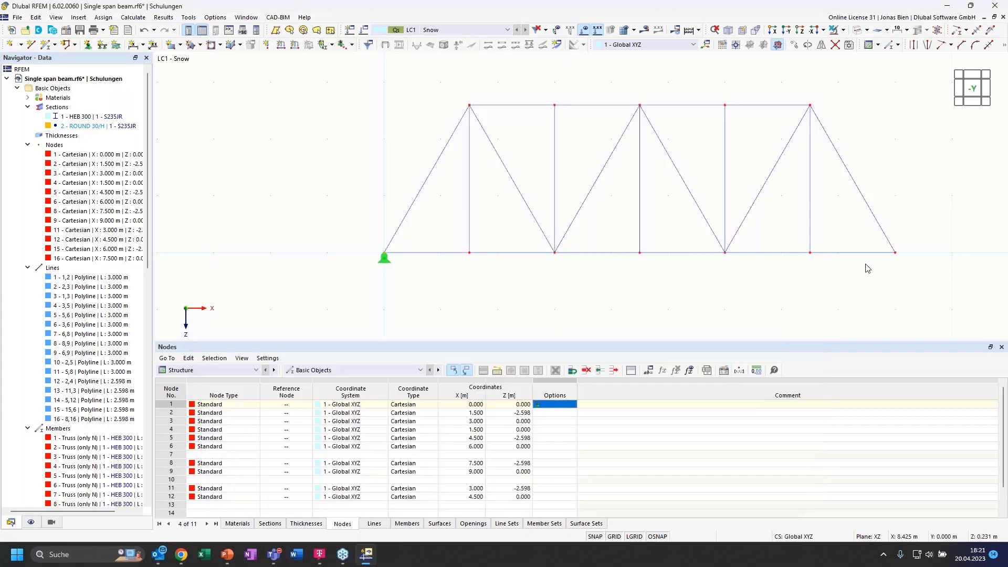
- Assign the Roller in X nodal support to node 9 at the lower chord's far end (X = 9.000 m)
{"action": "double_click", "coordinate": [896, 253]}
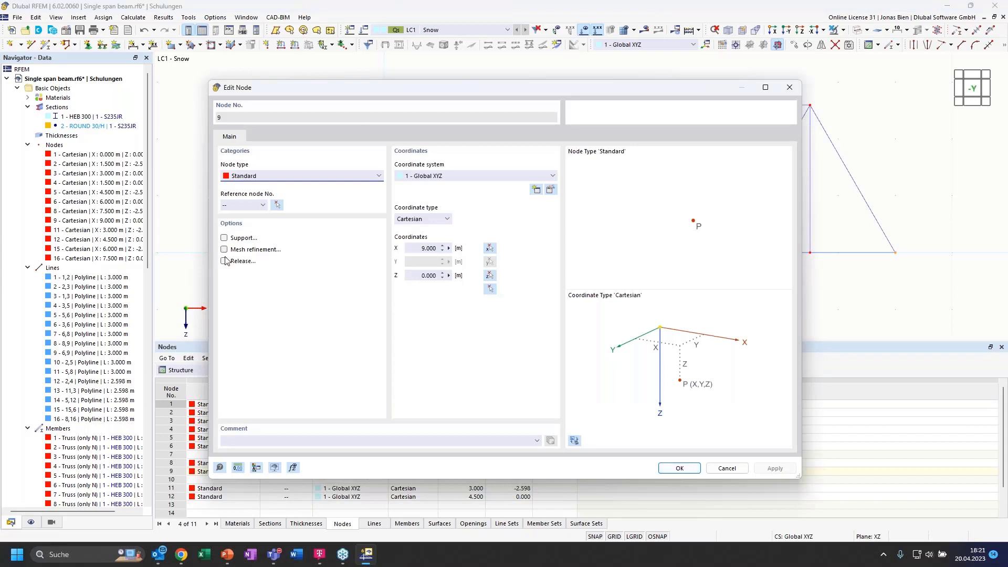
{"action": "left_click", "coordinate": [226, 238]}
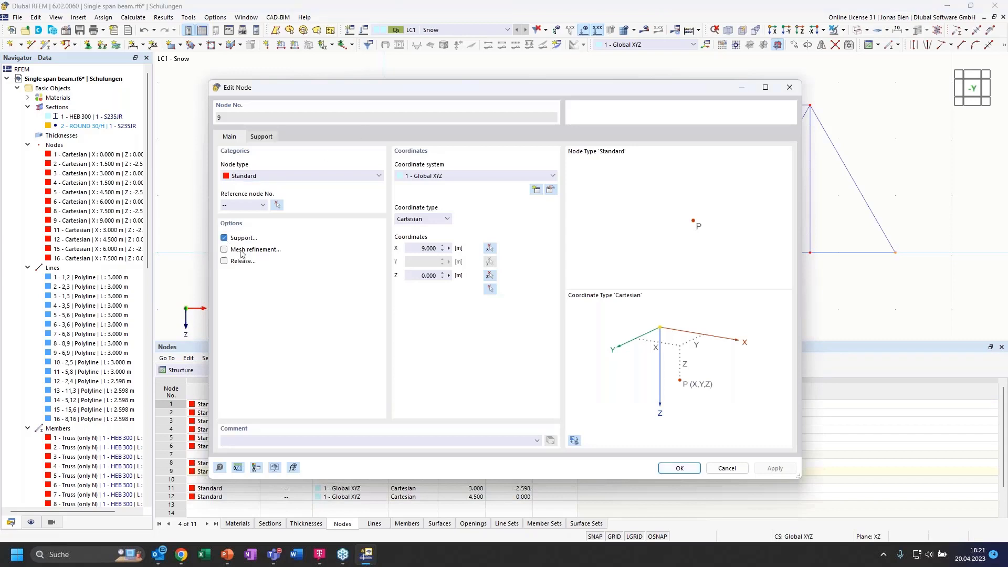
{"action": "left_click", "coordinate": [261, 137]}
{"action": "left_click", "coordinate": [288, 177]}
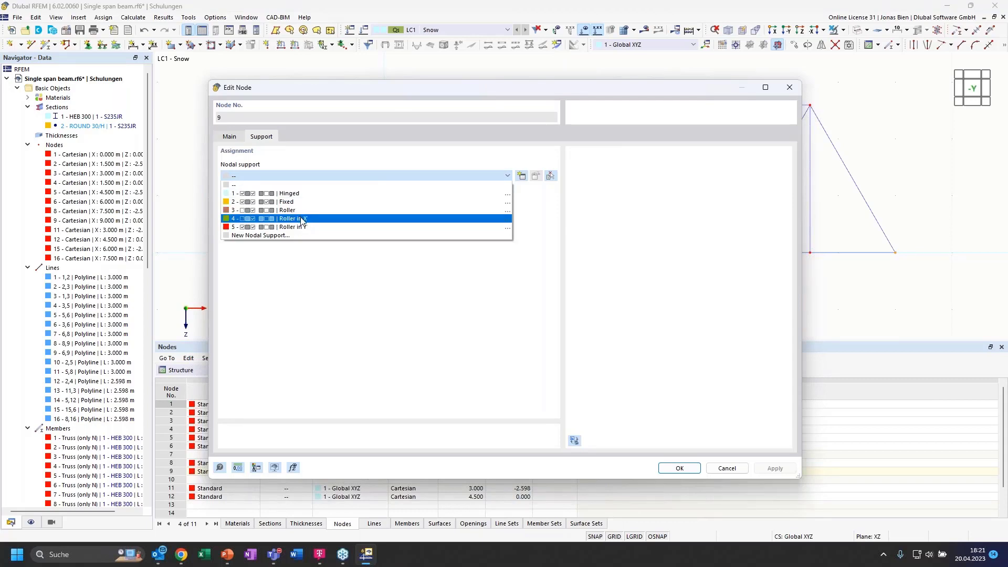
{"action": "left_click", "coordinate": [308, 220]}
{"action": "left_click", "coordinate": [679, 468]}
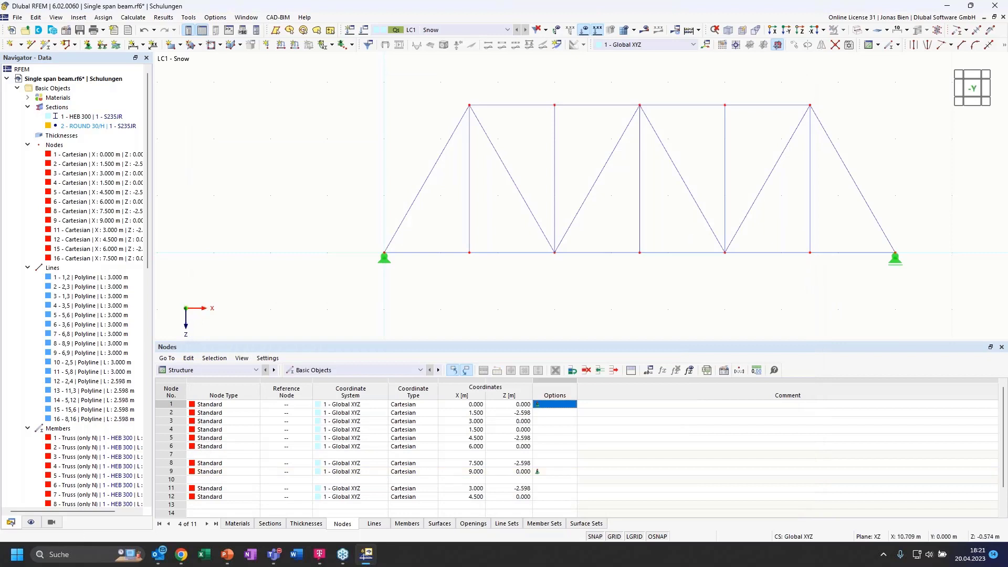
- Switch the model display so the truss members appear as solid sections
{"action": "middle_click_drag", "start_coordinate": [685, 79], "coordinate": [658, 108]}
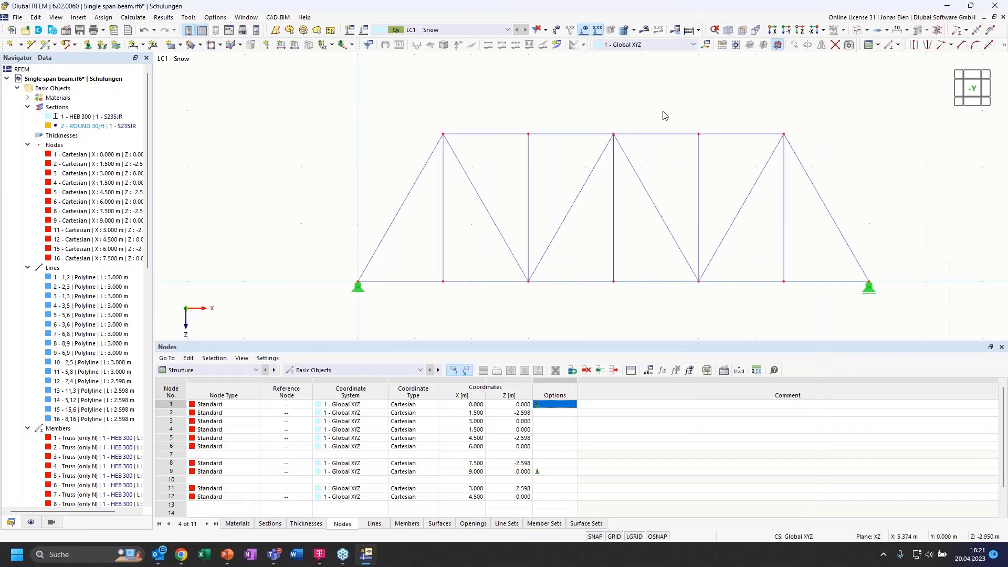
{"action": "left_click", "coordinate": [857, 30]}
{"action": "middle_click_drag", "start_coordinate": [835, 101], "coordinate": [820, 124]}
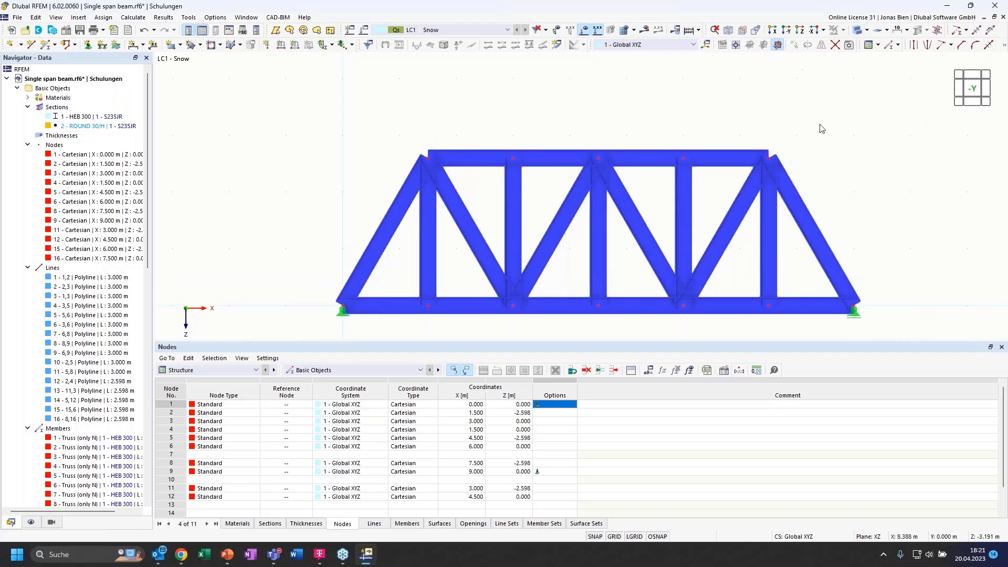
- Create a 10 kN nodal force in Z in LC1 on the upper chord nodes 2 and 5, following the loads on the presentation slide
{"action": "left_click", "coordinate": [271, 46]}
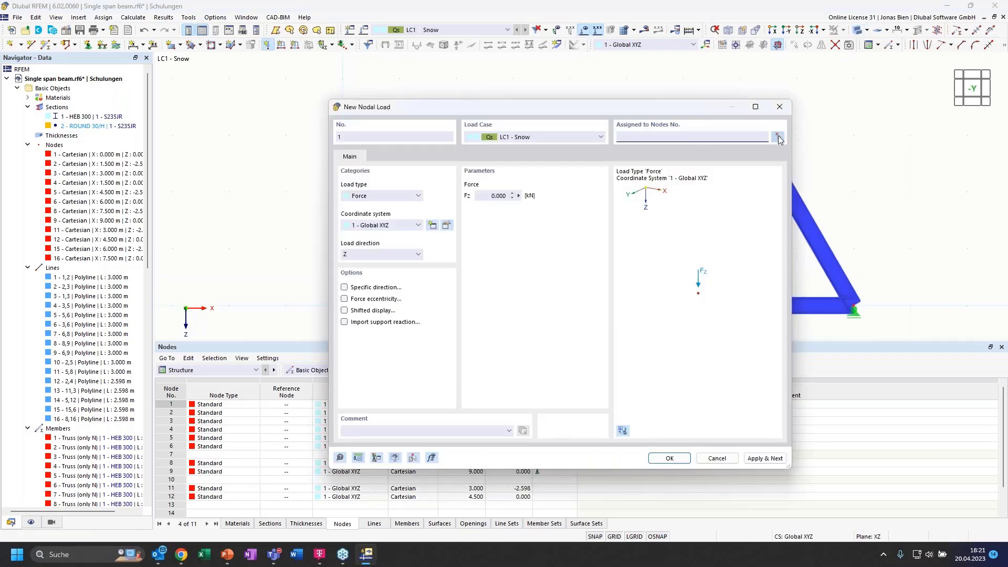
{"action": "left_click", "coordinate": [771, 141]}
{"action": "left_click", "coordinate": [420, 151]}
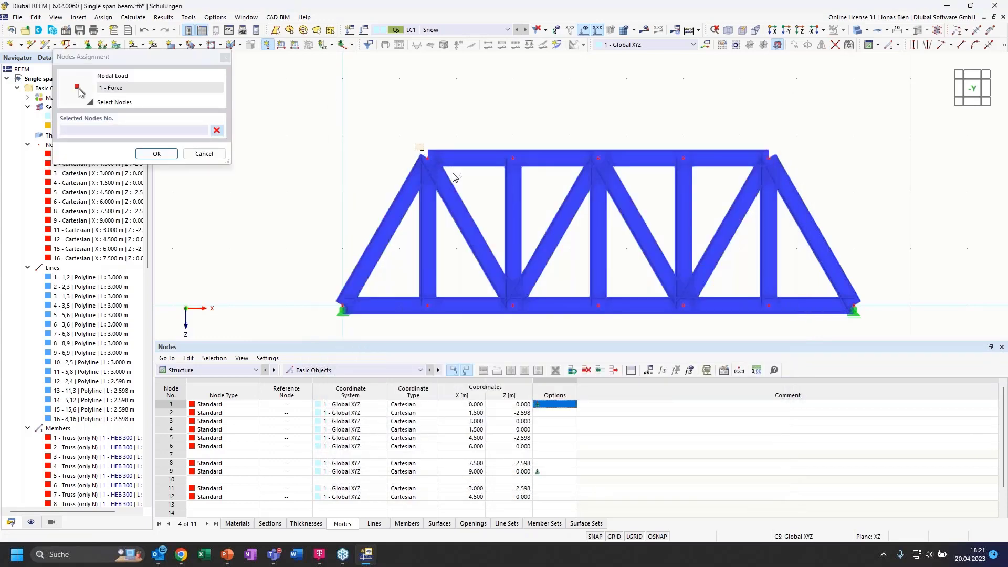
{"action": "left_click_drag", "start_coordinate": [569, 136], "coordinate": [615, 170]}
{"action": "left_click", "coordinate": [156, 154]}
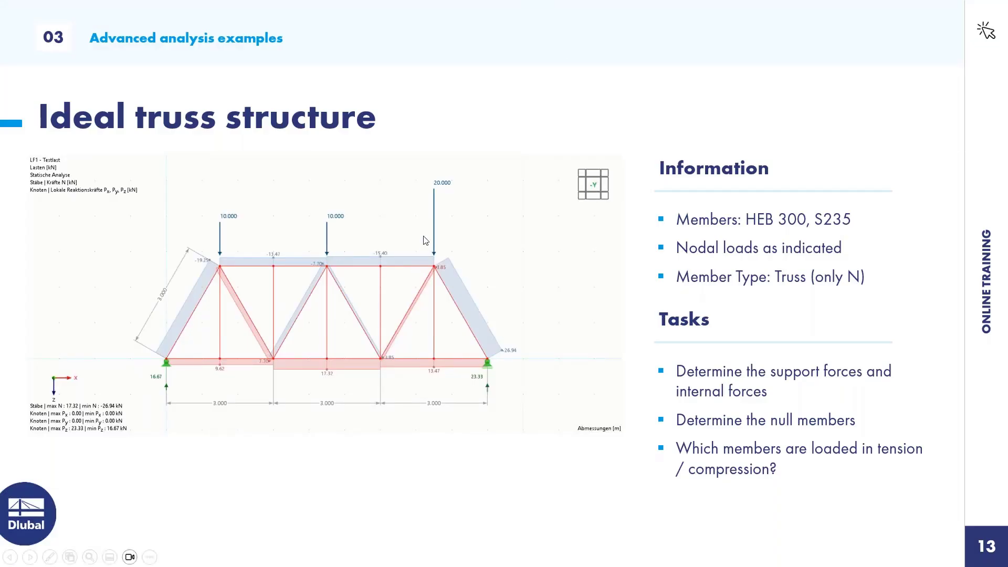
{"action": "key", "text": "alt+Tab"}
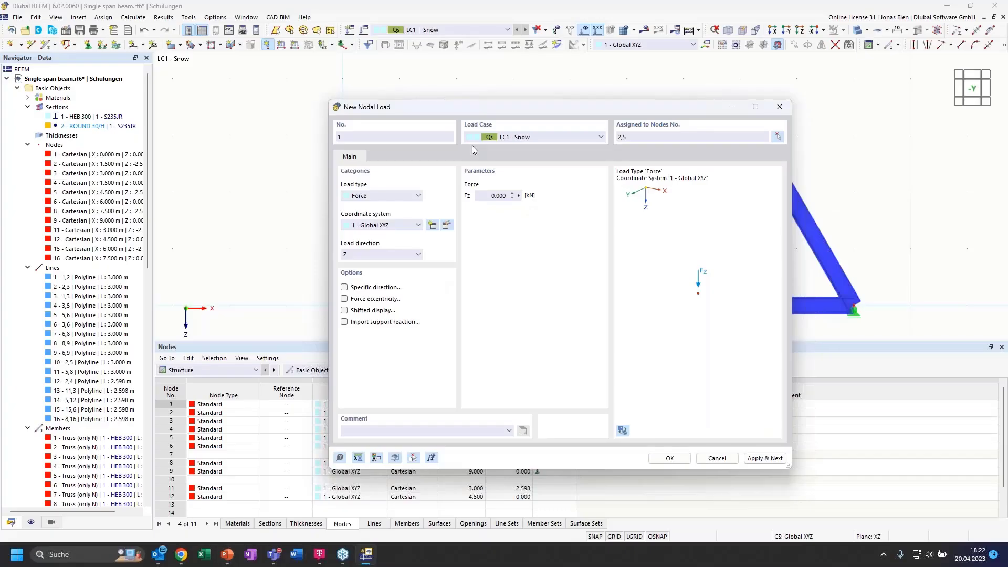
{"action": "left_click", "coordinate": [492, 196]}
{"action": "left_click", "coordinate": [682, 461]}
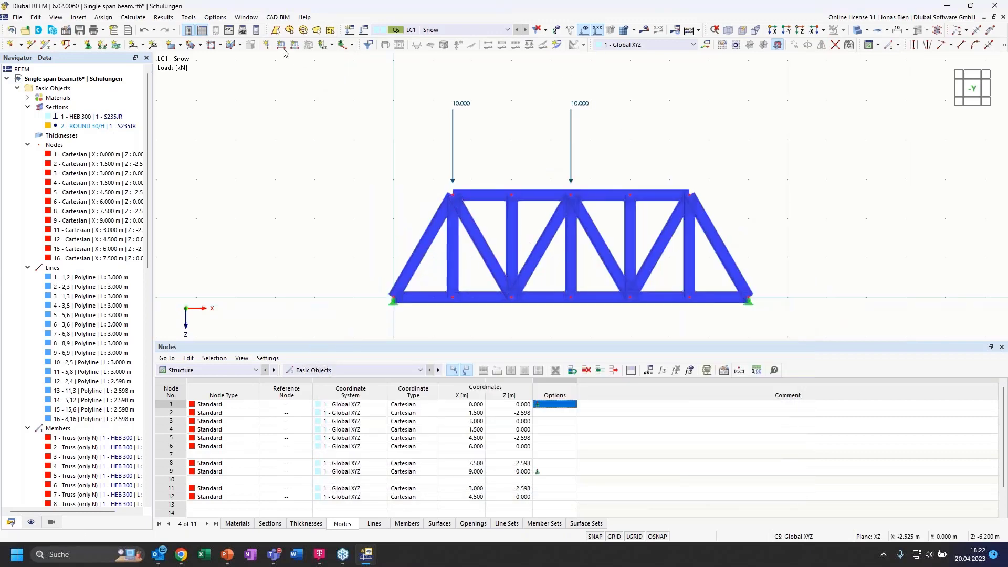
- Create a 20 kN nodal force in Z in LC1 on node 8 at the upper chord's far end
{"action": "left_click", "coordinate": [267, 45]}
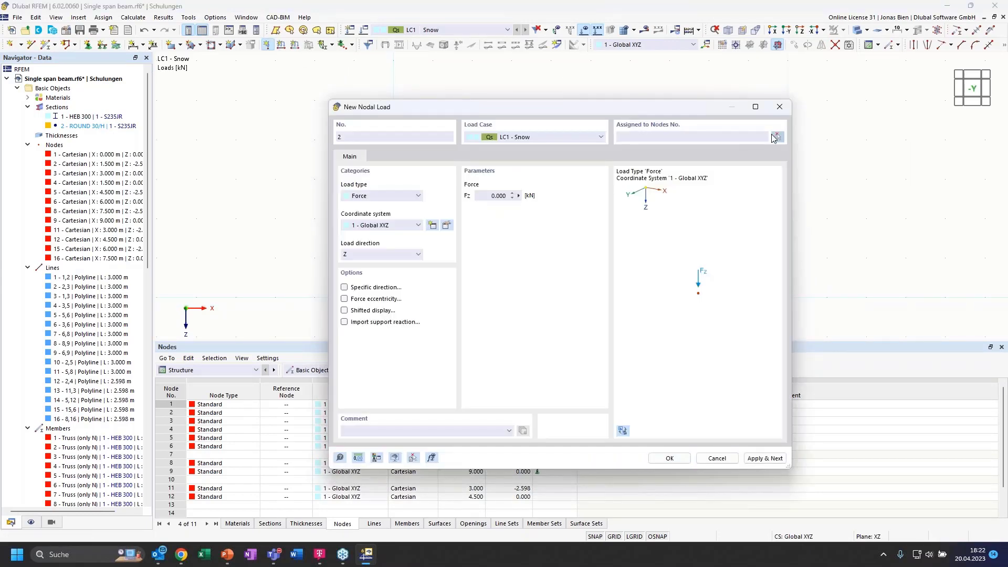
{"action": "left_click", "coordinate": [776, 136]}
{"action": "left_click", "coordinate": [689, 195]}
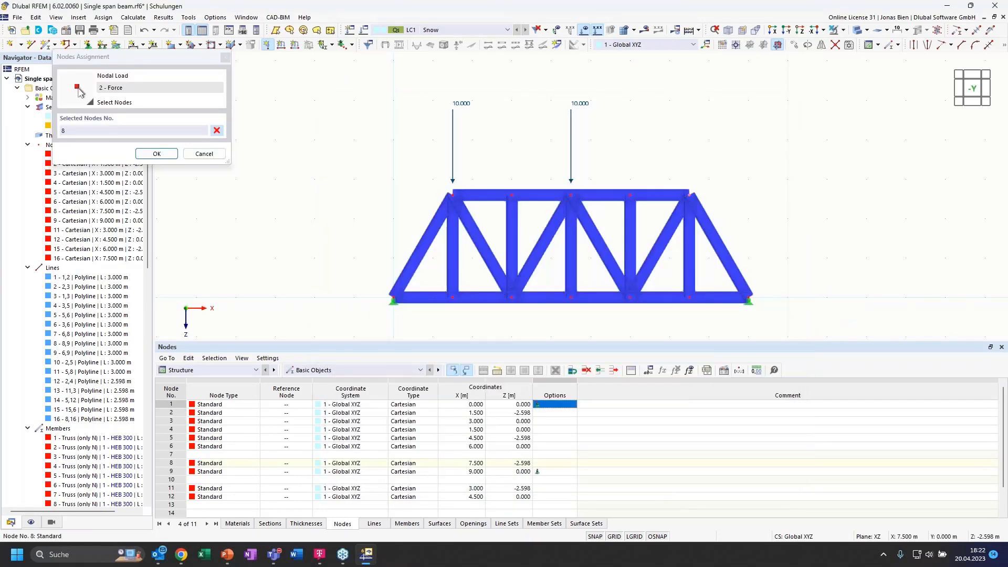
{"action": "left_click", "coordinate": [157, 153]}
{"action": "left_click", "coordinate": [493, 197]}
{"action": "left_click", "coordinate": [669, 457]}
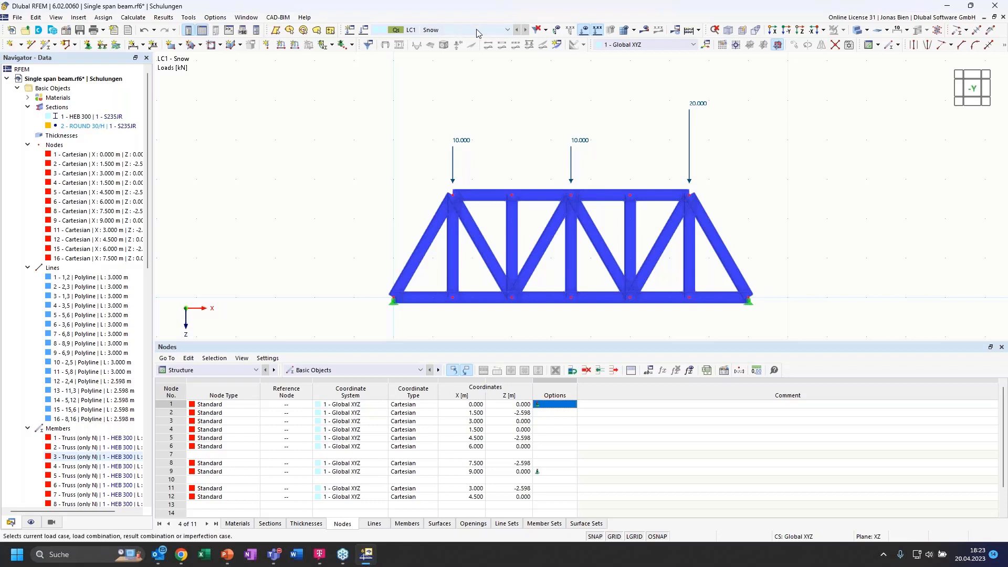
- Calculate load case LC1 and display the members' axial forces N and the support reactions
{"action": "left_click", "coordinate": [645, 29]}
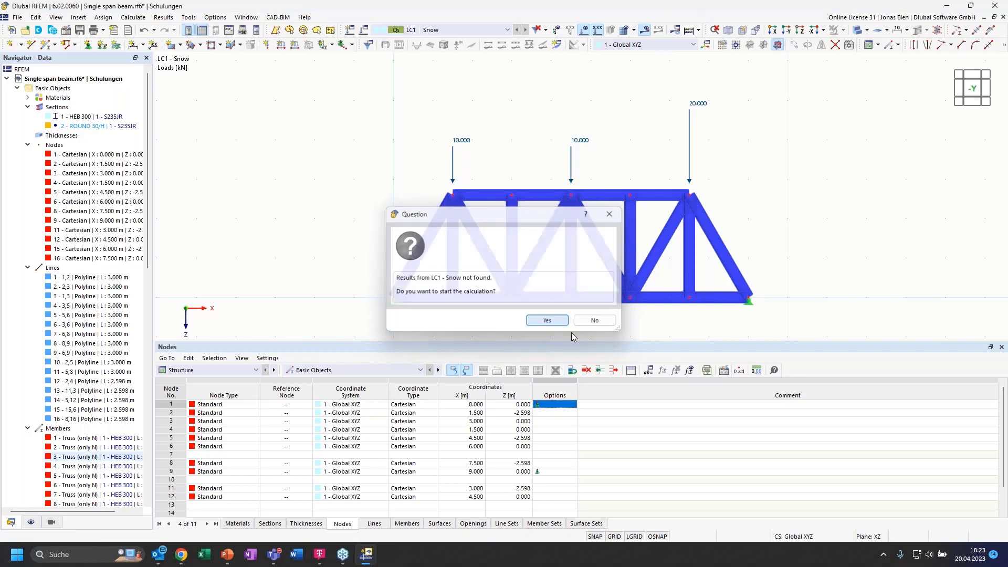
{"action": "left_click", "coordinate": [547, 322]}
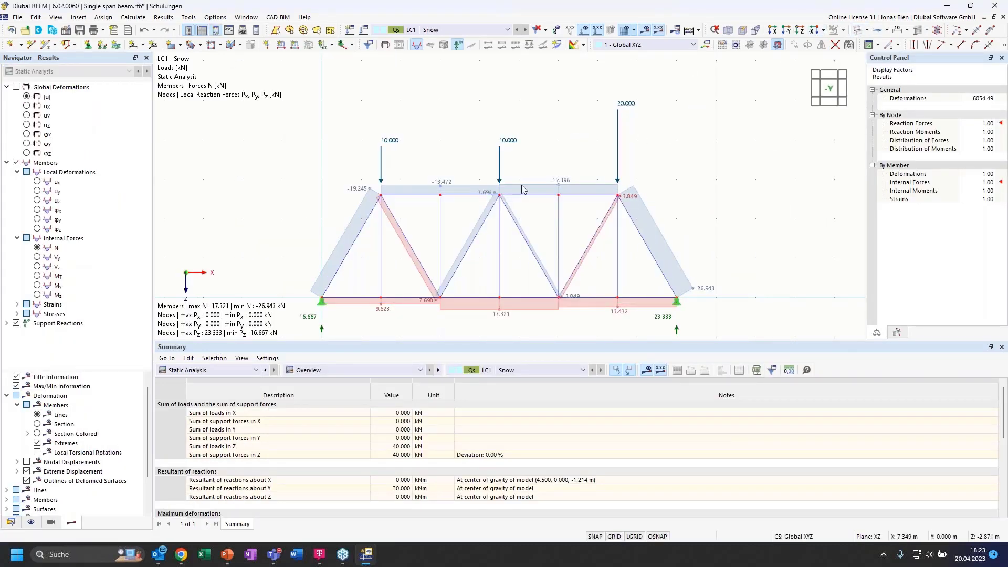
{"action": "middle_click_drag", "start_coordinate": [647, 176], "coordinate": [640, 155]}
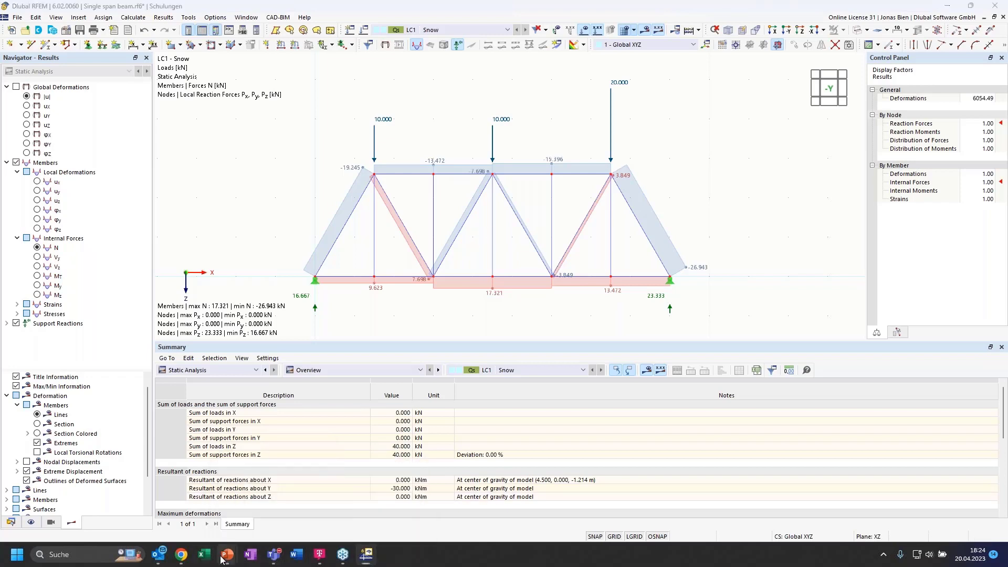
- Switch to the PowerPoint presentation and go from the ideal truss example to the Generated truss structure slide
{"action": "mouse_move", "coordinate": [227, 554]}
{"action": "left_click", "coordinate": [273, 496]}
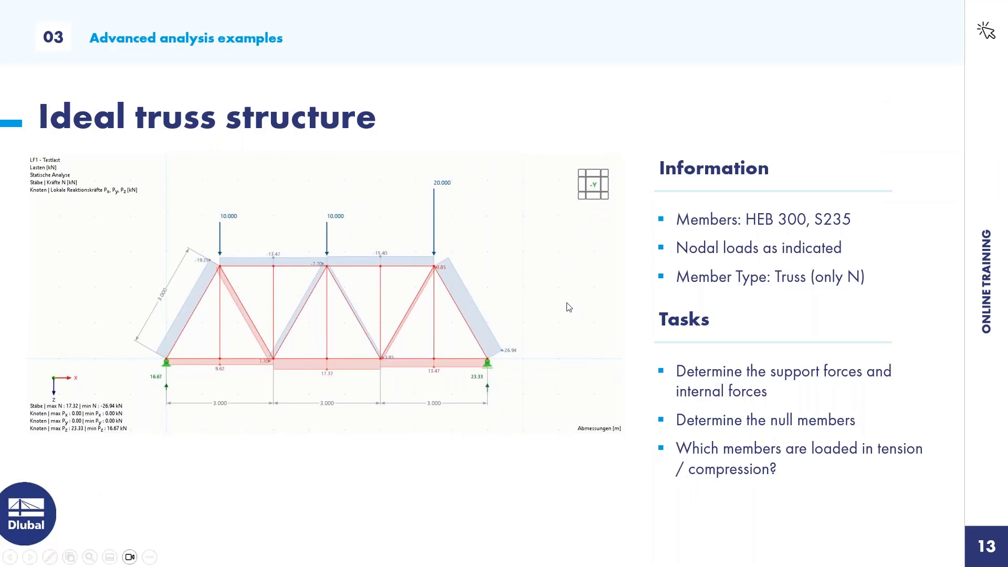
{"action": "left_click", "coordinate": [578, 318]}
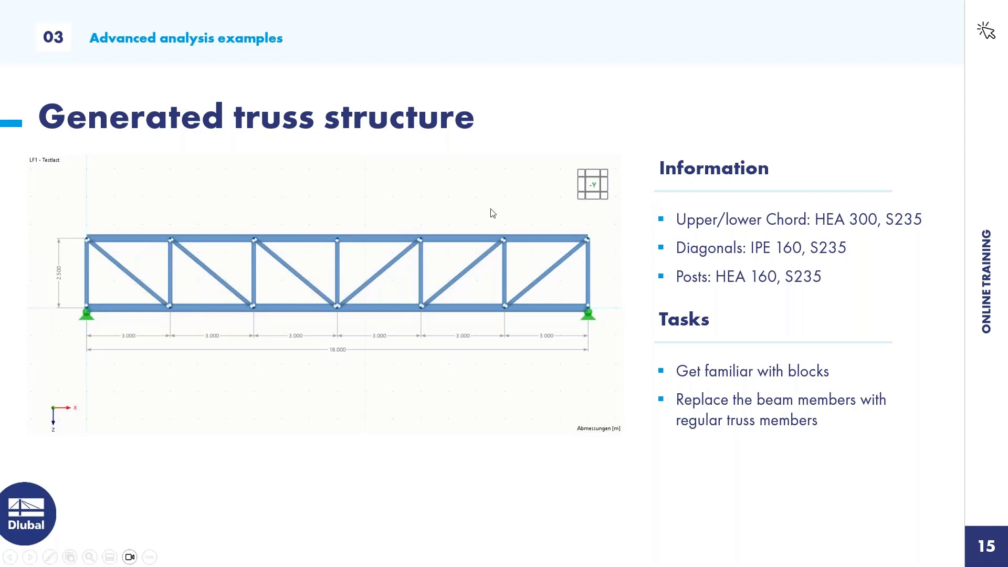
- Switch back to RFEM and delete the entire truss together with its supports and nodal loads
{"action": "key", "text": "alt+Tab"}
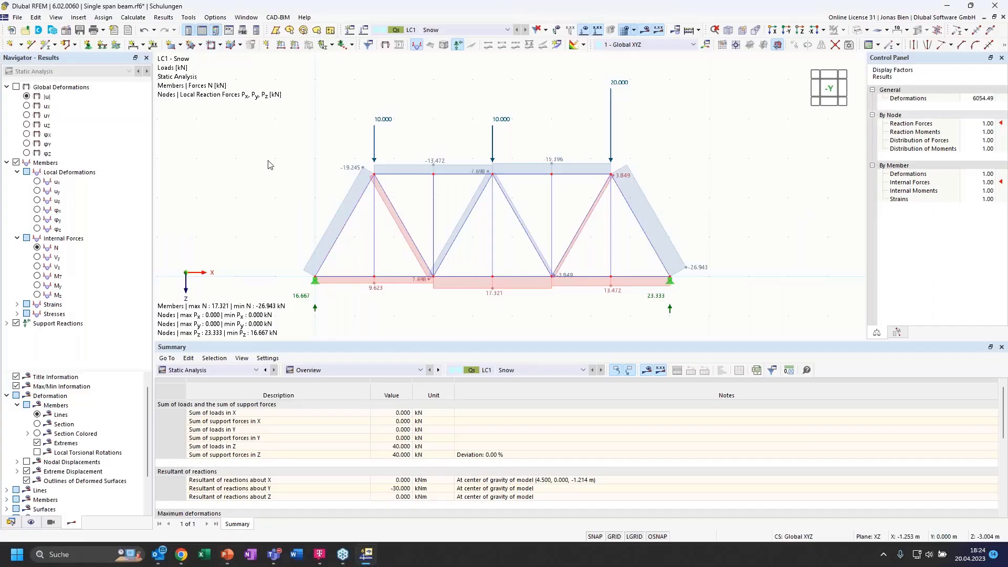
{"action": "scroll", "coordinate": [269, 165], "scroll_direction": "down", "scroll_amount": 3}
{"action": "mouse_move", "coordinate": [245, 116]}
{"action": "left_mouse_down"}
{"action": "mouse_move", "coordinate": [307, 161]}
{"action": "mouse_move", "coordinate": [558, 282]}
{"action": "mouse_move", "coordinate": [549, 251]}
{"action": "mouse_move", "coordinate": [252, 123]}
{"action": "left_mouse_up"}
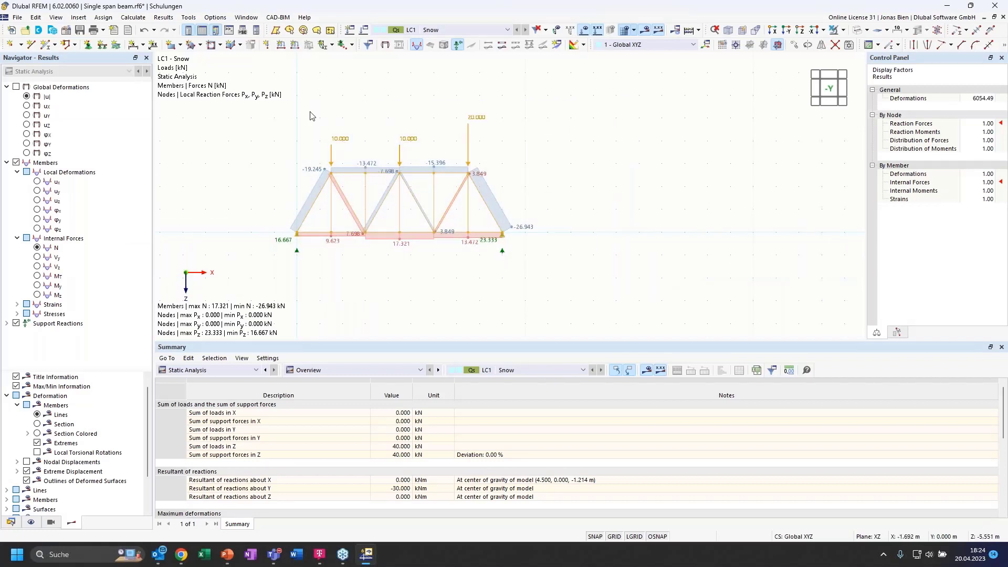
{"action": "key", "text": "Delete"}
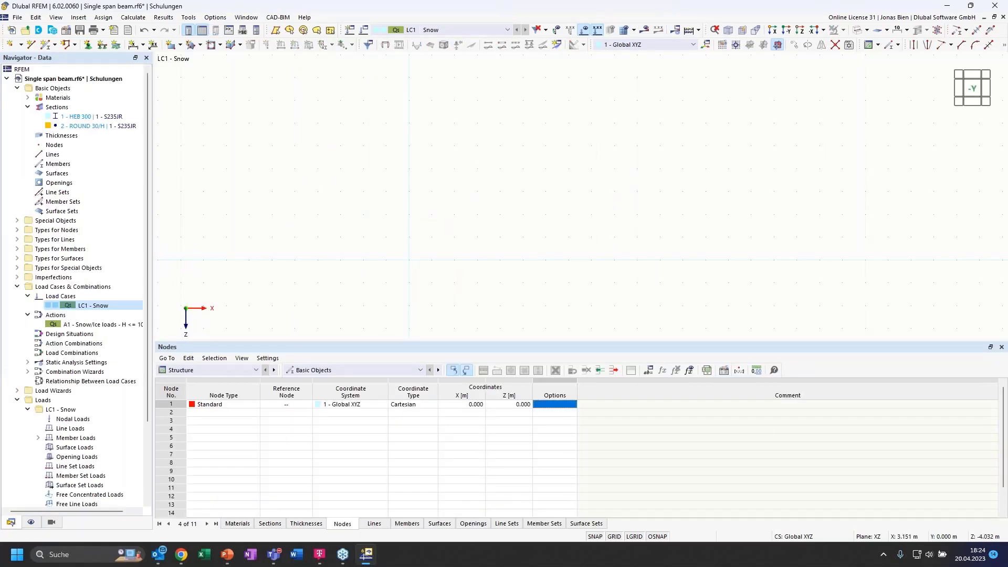
- Open the block library and browse its Buildings, Silos and Storage Tanks, and Renewable Energy Structures categories, including Photovoltaic Cells
{"action": "left_click", "coordinate": [52, 31]}
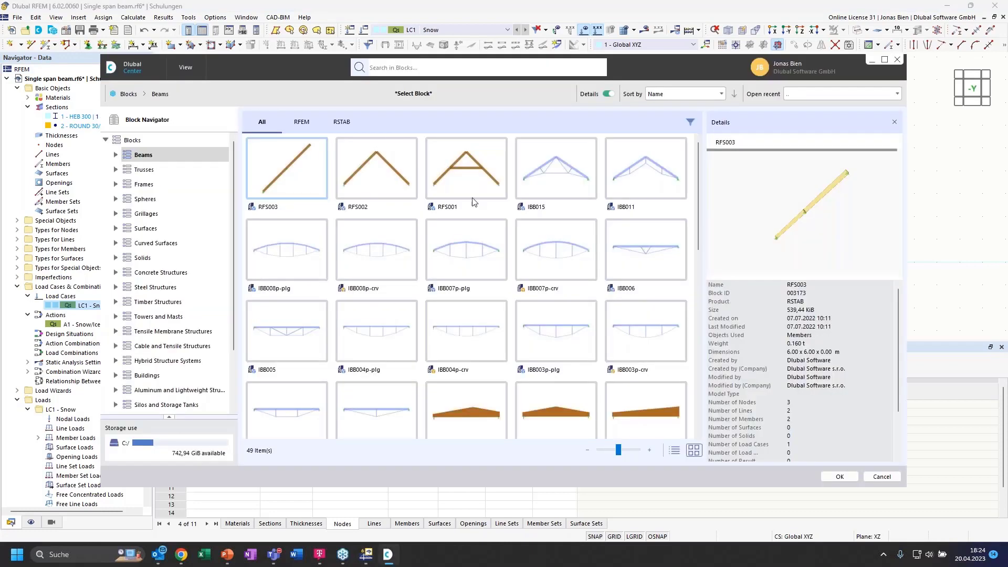
{"action": "scroll", "coordinate": [529, 215], "scroll_direction": "up", "scroll_amount": 5}
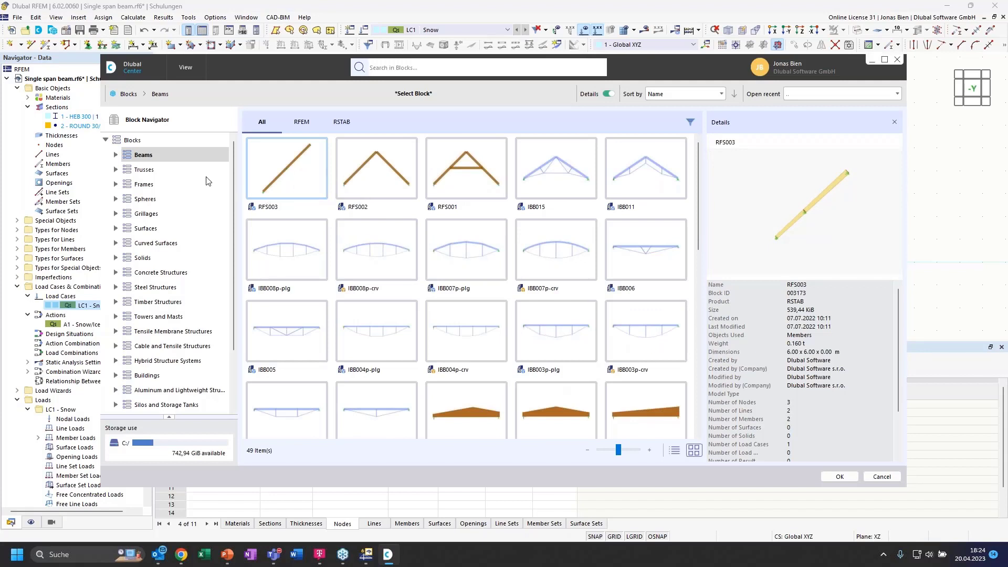
{"action": "scroll", "coordinate": [177, 221], "scroll_direction": "down", "scroll_amount": 2}
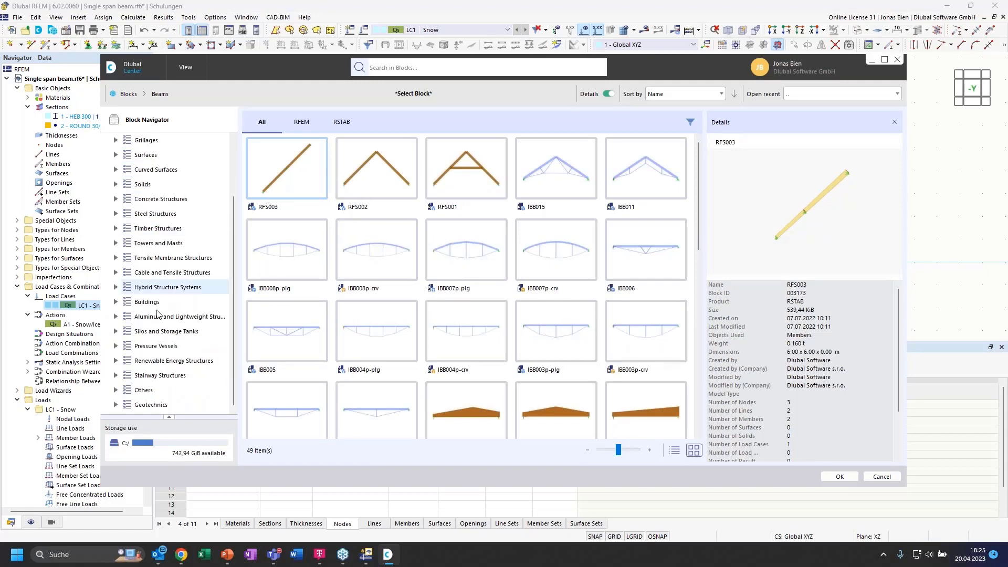
{"action": "left_click", "coordinate": [141, 301]}
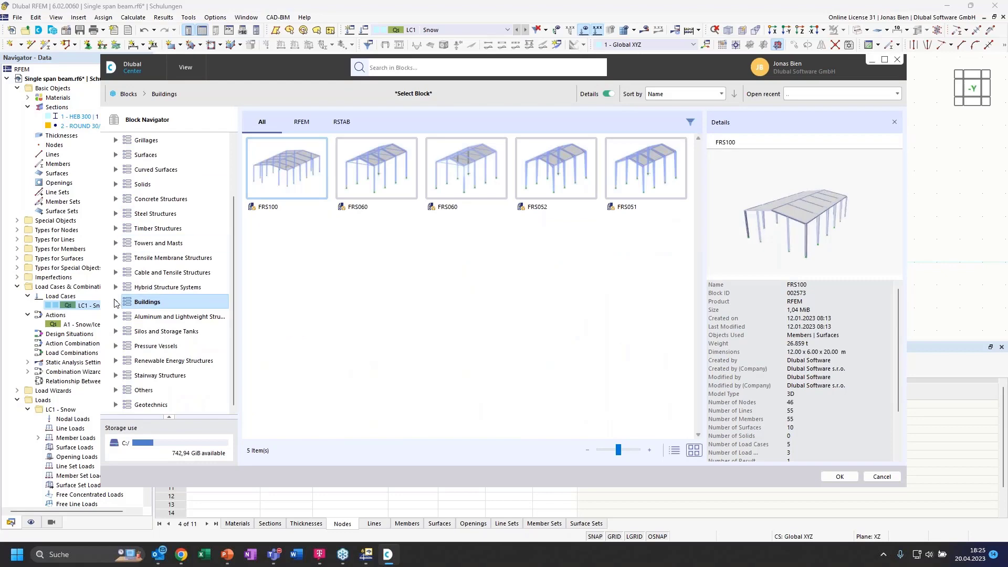
{"action": "left_click", "coordinate": [116, 331]}
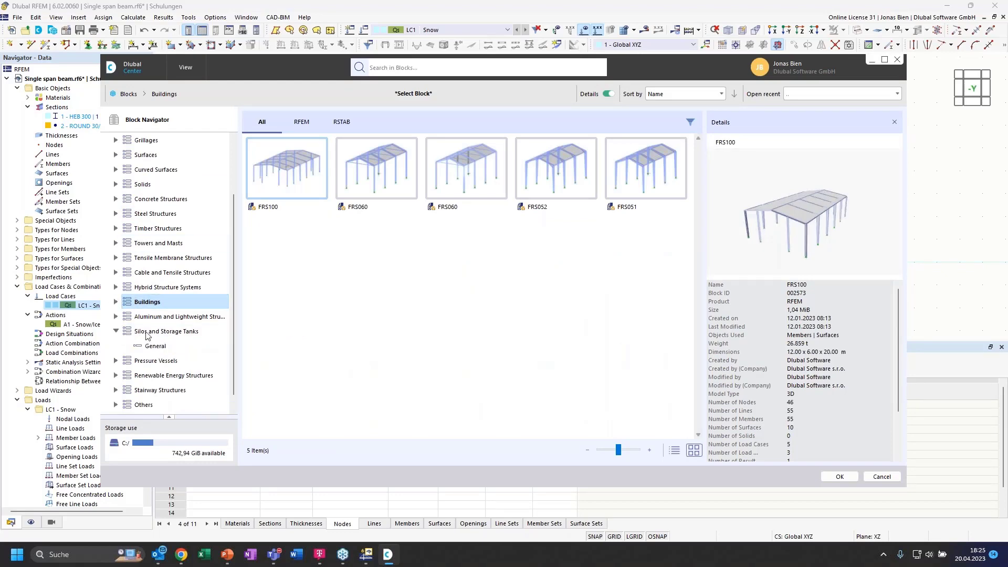
{"action": "left_click", "coordinate": [156, 346]}
{"action": "scroll", "coordinate": [270, 364], "scroll_direction": "down", "scroll_amount": 3}
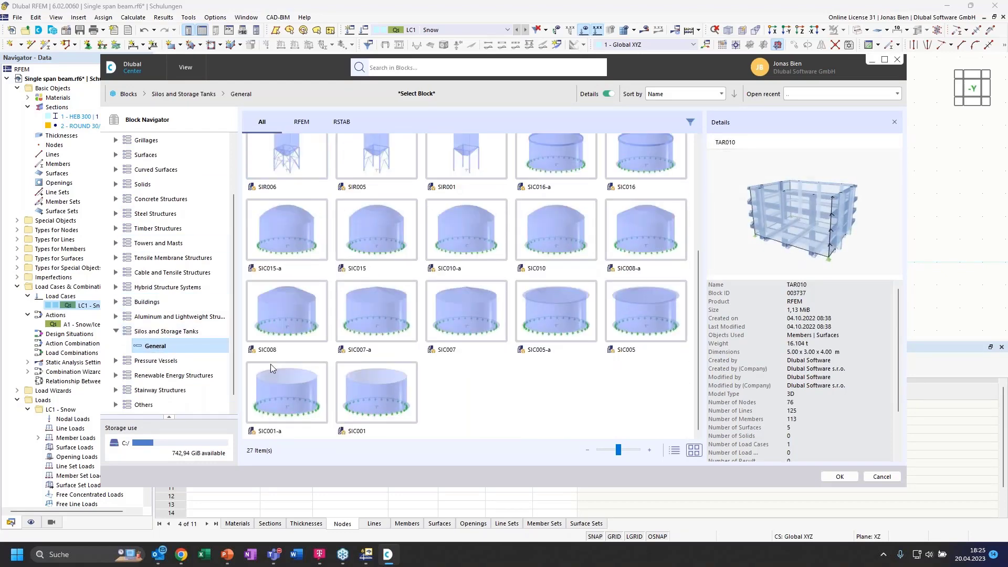
{"action": "left_click", "coordinate": [115, 375]}
{"action": "left_click", "coordinate": [169, 390]}
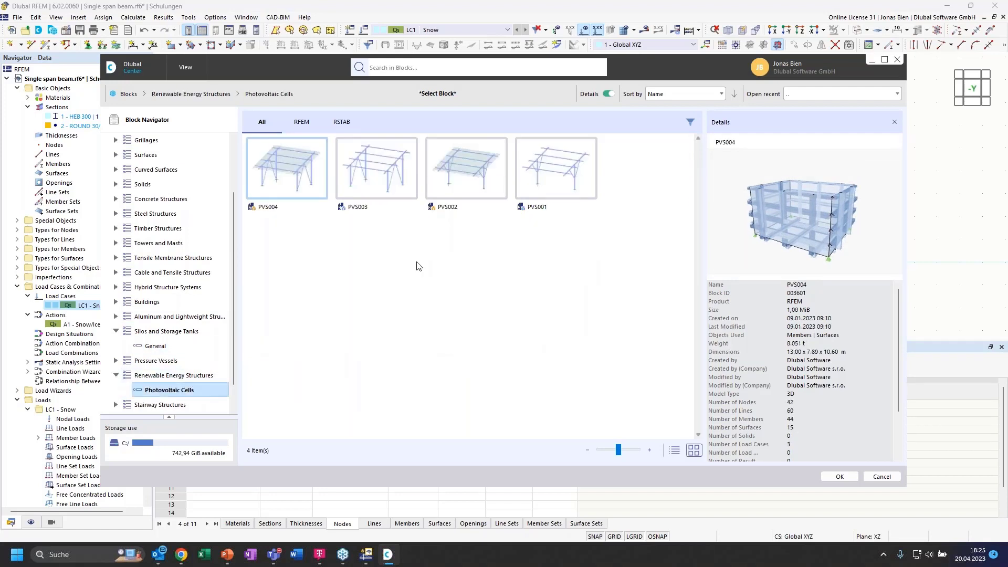
{"action": "scroll", "coordinate": [131, 372], "scroll_direction": "down", "scroll_amount": 1}
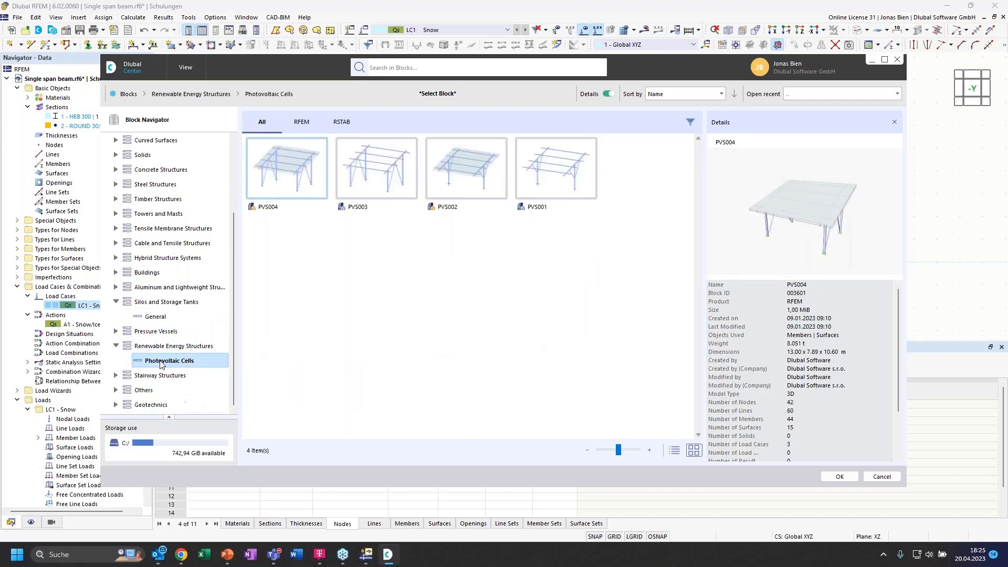
- Browse the steel blocks in the Stairway Structures category of the block library
{"action": "left_click", "coordinate": [116, 375]}
{"action": "scroll", "coordinate": [176, 368], "scroll_direction": "down", "scroll_amount": 1}
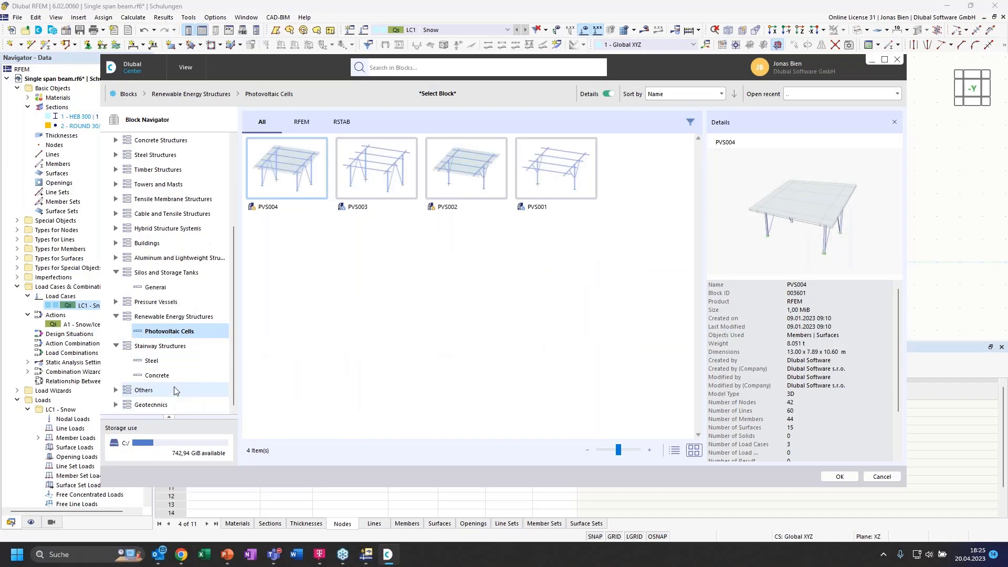
{"action": "left_click", "coordinate": [151, 361]}
{"action": "scroll", "coordinate": [554, 269], "scroll_direction": "down", "scroll_amount": 4}
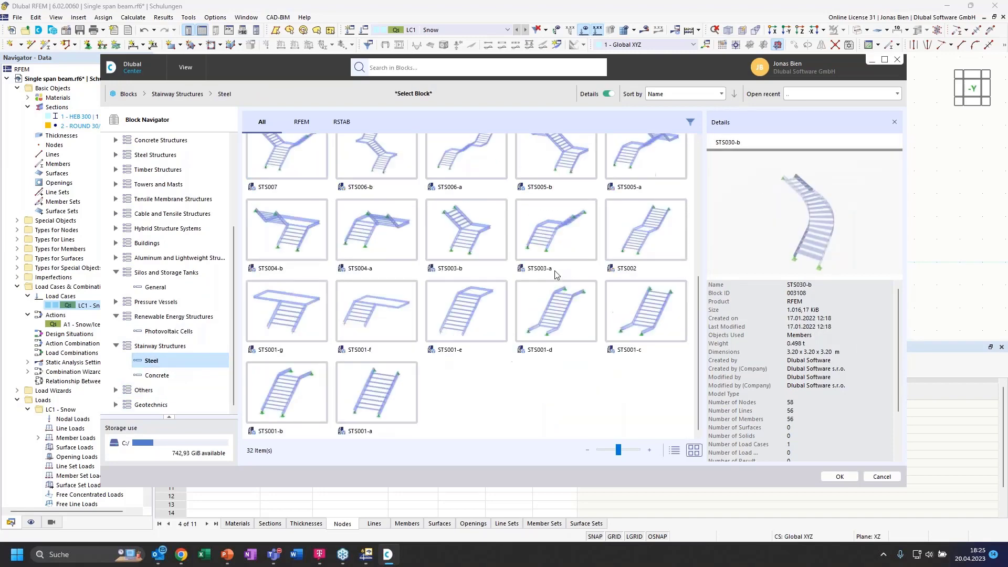
{"action": "scroll", "coordinate": [544, 383], "scroll_direction": "up", "scroll_amount": 5}
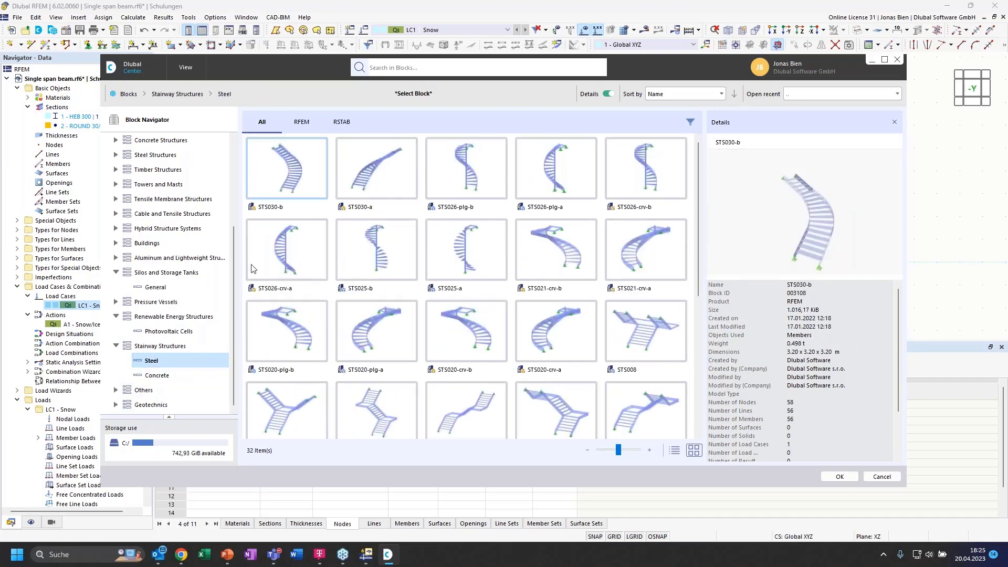
{"action": "scroll", "coordinate": [190, 253], "scroll_direction": "up", "scroll_amount": 4}
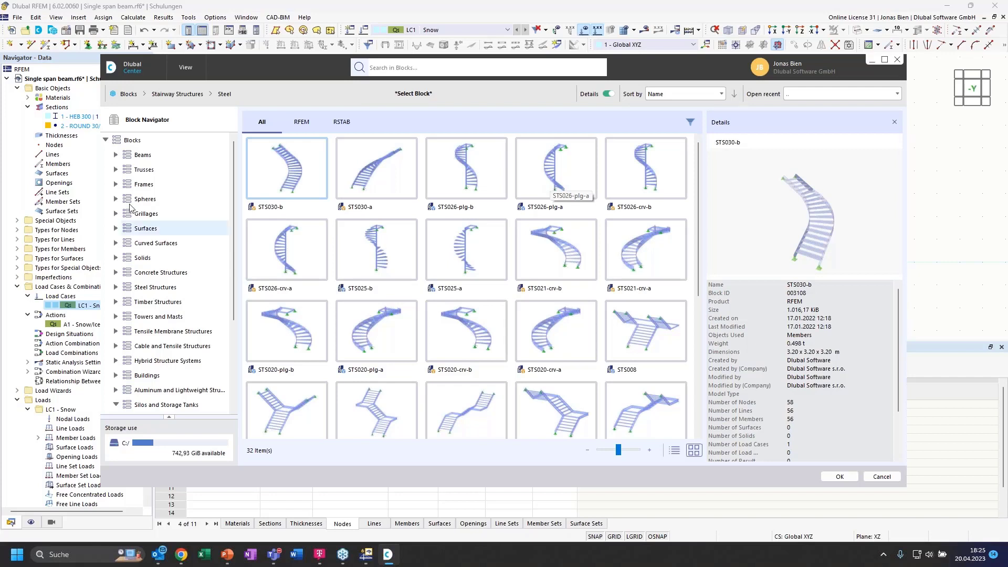
- Insert the 2D truss block FT001-a from the Trusses category and accept changing the model type to 3D
{"action": "left_click", "coordinate": [116, 169]}
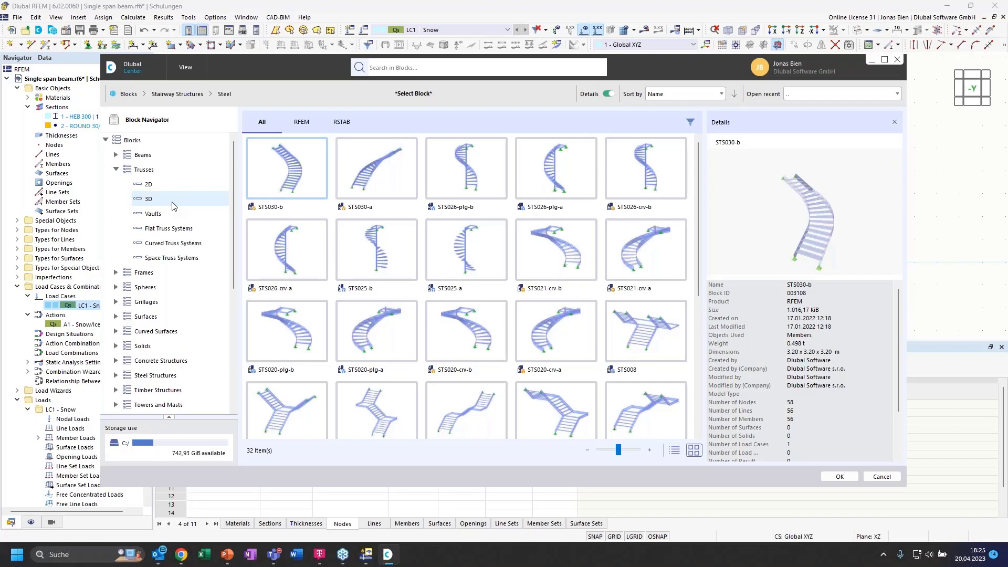
{"action": "left_click", "coordinate": [169, 184]}
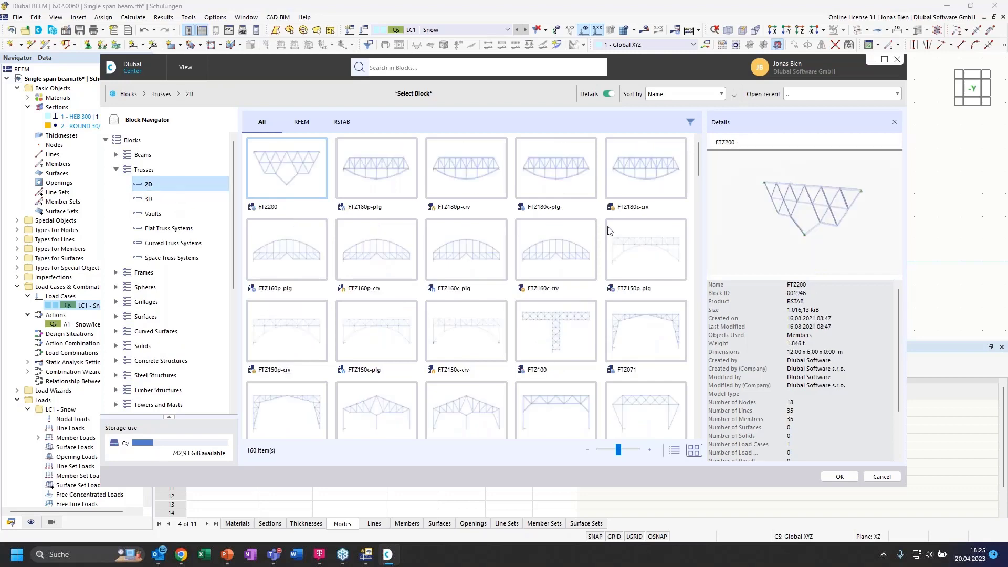
{"action": "scroll", "coordinate": [611, 233], "scroll_direction": "down", "scroll_amount": 15}
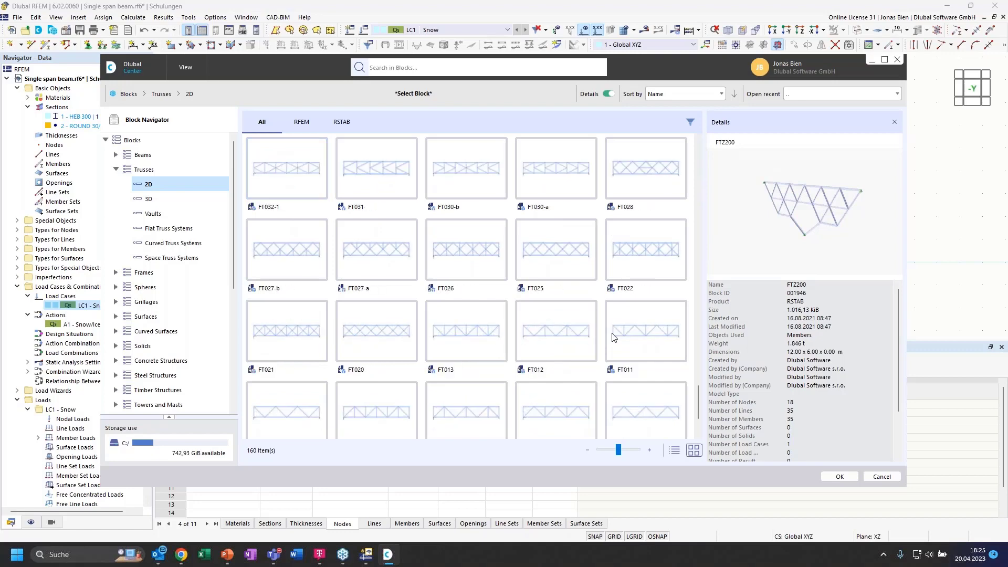
{"action": "scroll", "coordinate": [606, 295], "scroll_direction": "down", "scroll_amount": 2}
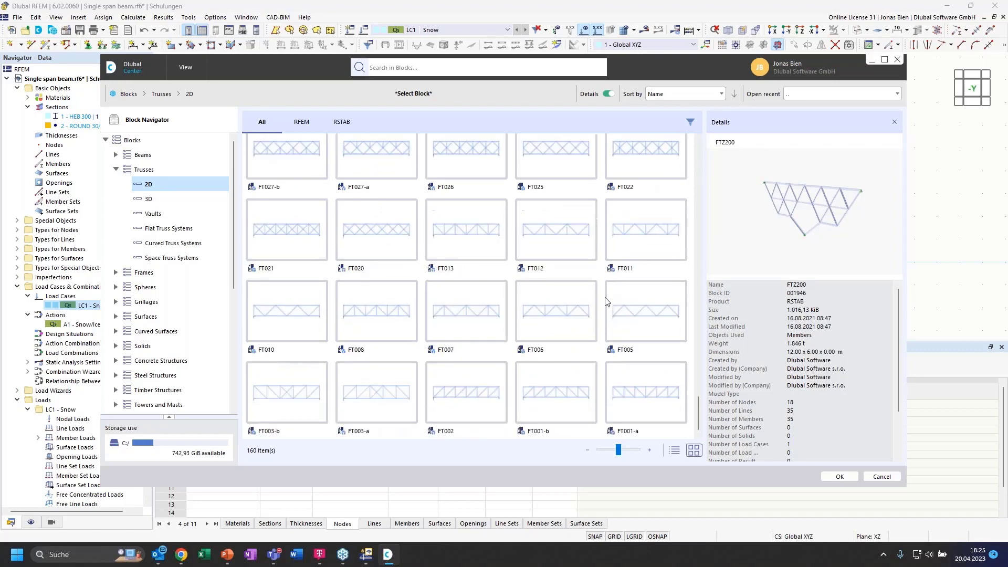
{"action": "left_click", "coordinate": [634, 401]}
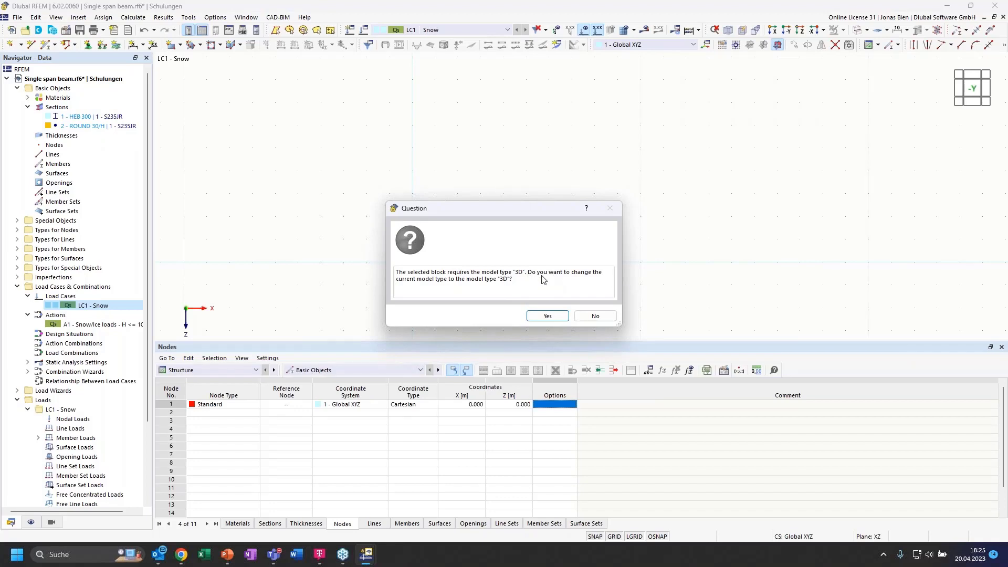
{"action": "left_click", "coordinate": [548, 316]}
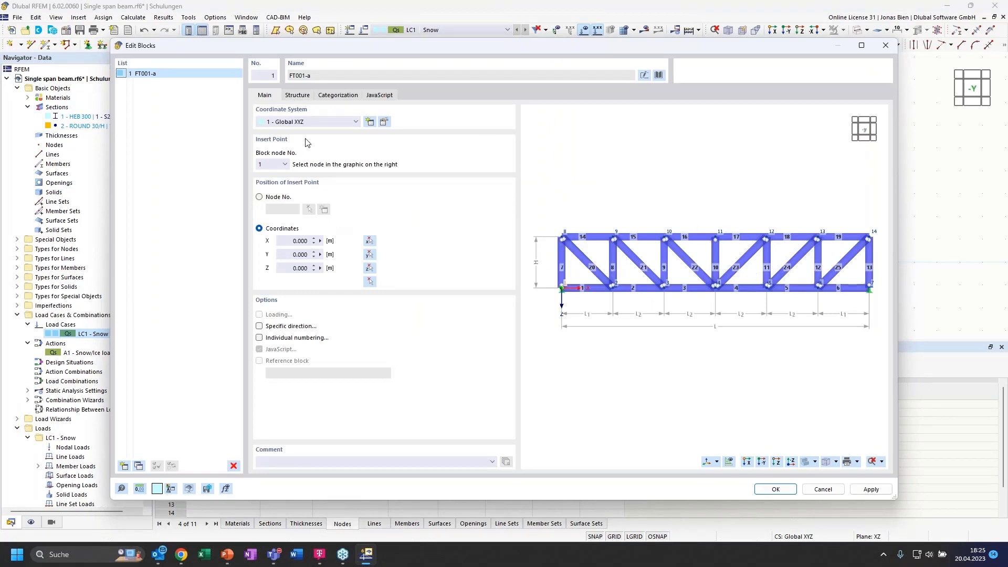
- Set the number of bays in the truss block's structure parameters to 4
{"action": "left_click", "coordinate": [298, 96]}
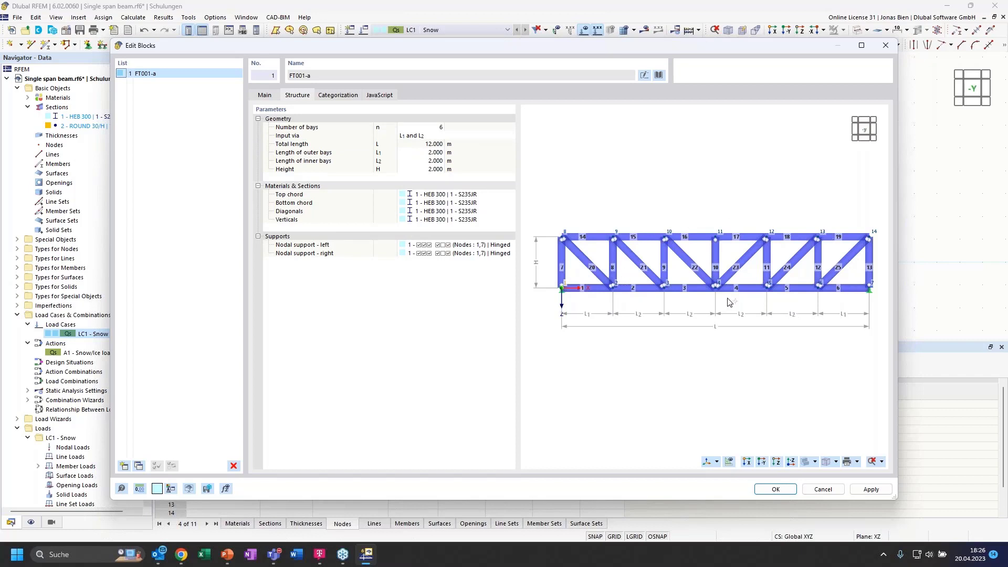
{"action": "left_click", "coordinate": [424, 128]}
{"action": "type", "text": "5"}
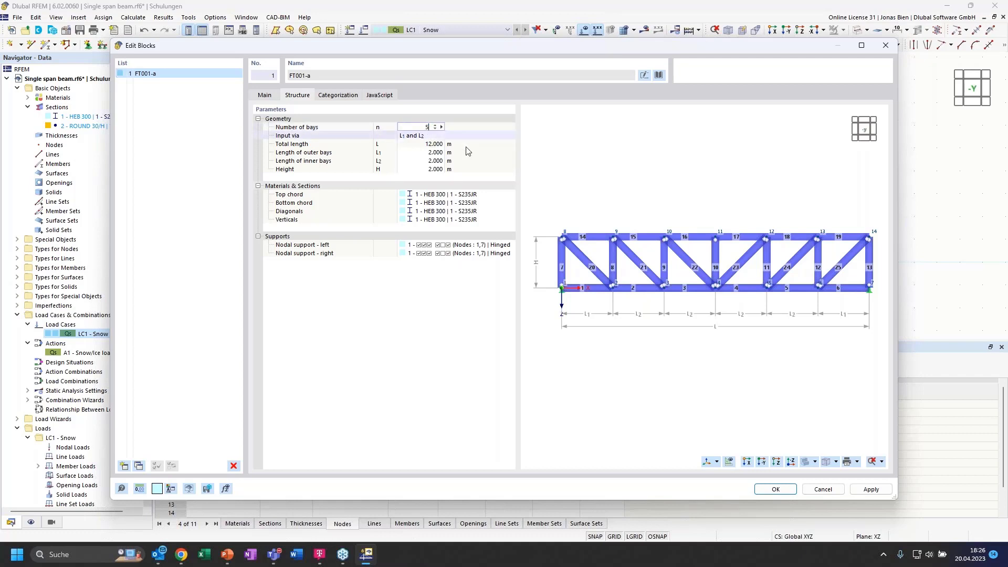
{"action": "double_click", "coordinate": [427, 127]}
{"action": "type", "text": "4"}
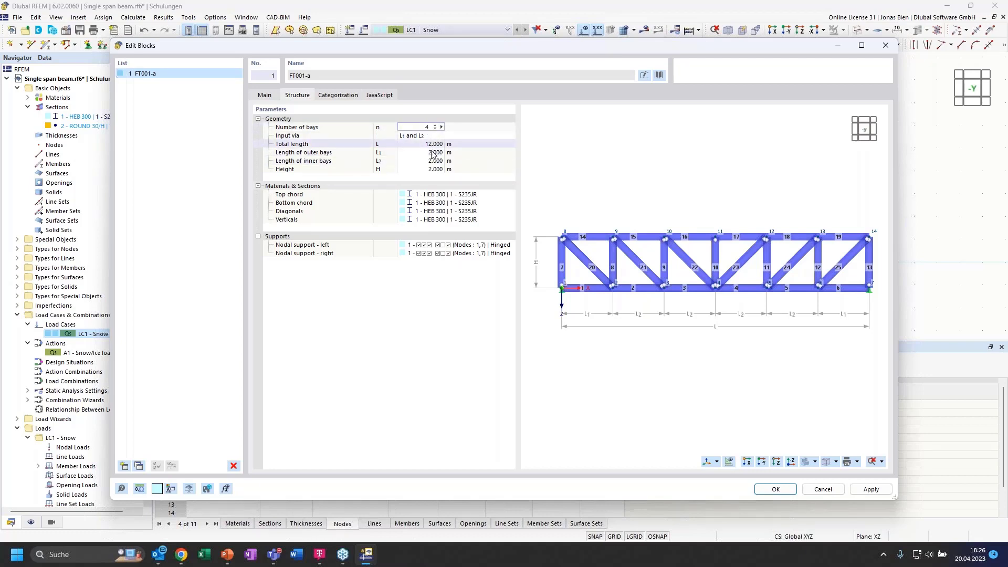
{"action": "key", "text": "Return"}
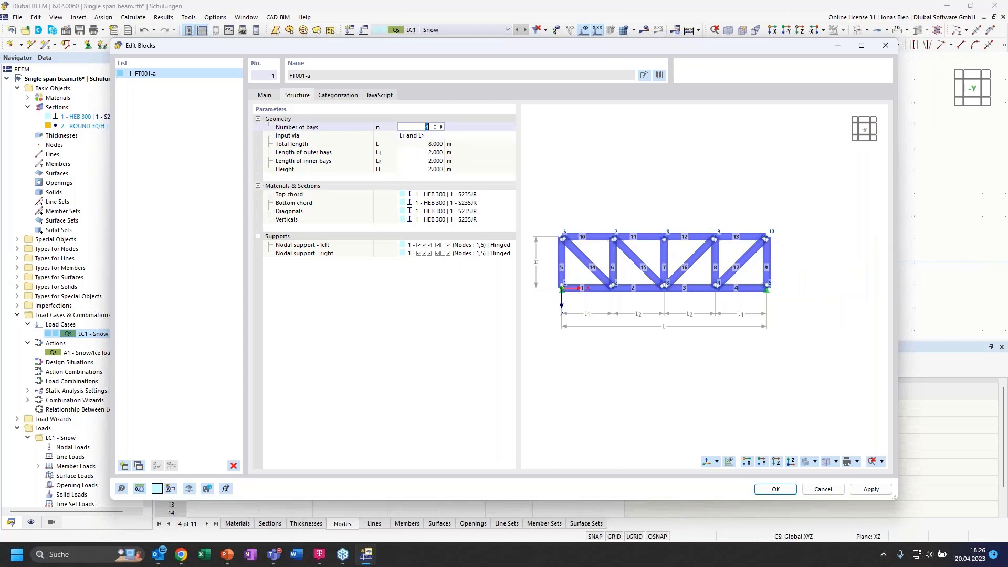
- Set the truss block's outer and inner bay lengths to 3 m and its height to 2.5 m
{"action": "left_click", "coordinate": [421, 152]}
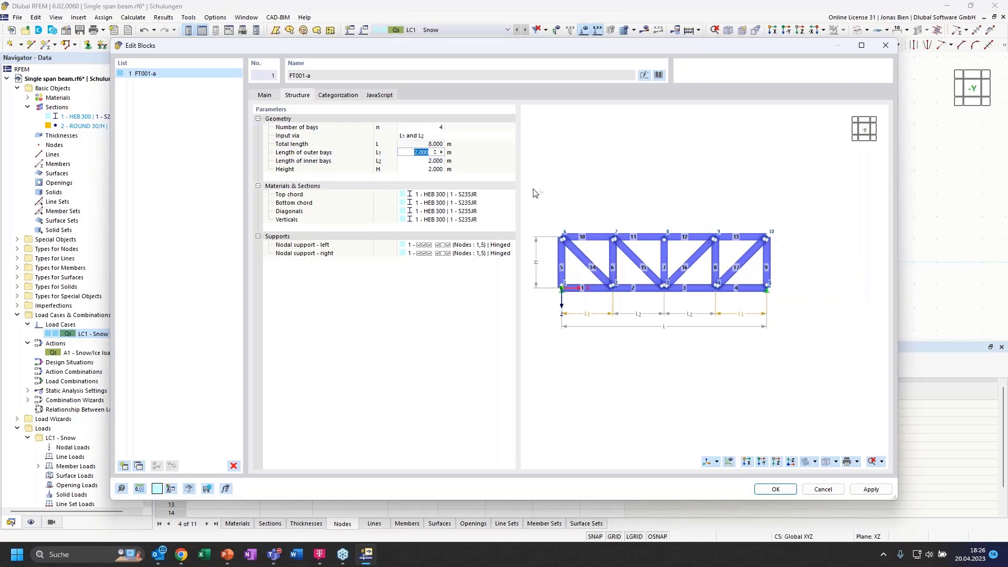
{"action": "type", "text": "3"}
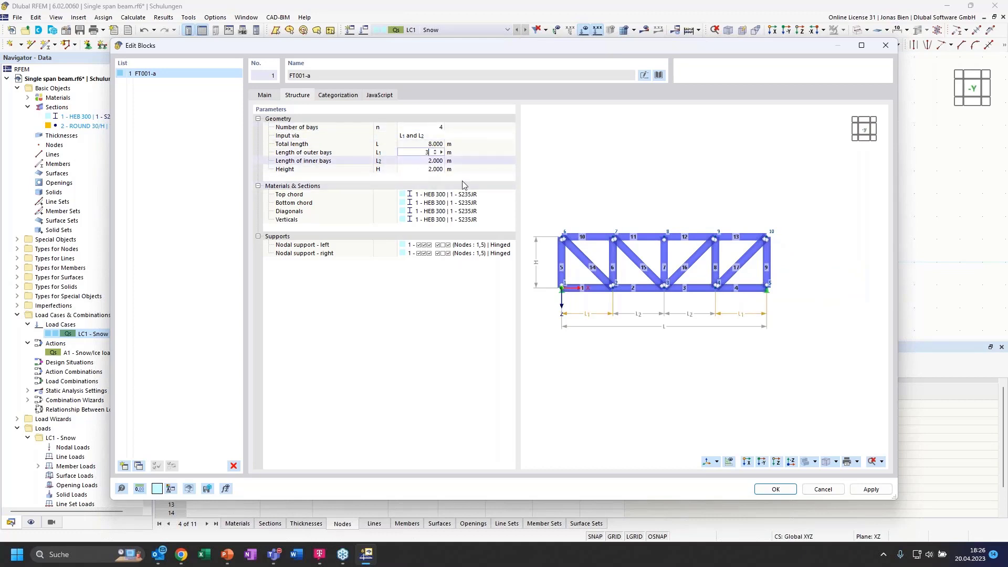
{"action": "key", "text": "Return"}
{"action": "key", "text": "Tab"}
{"action": "type", "text": "3"}
{"action": "key", "text": "Return"}
{"action": "key", "text": "Tab"}
{"action": "type", "text": "2.5"}
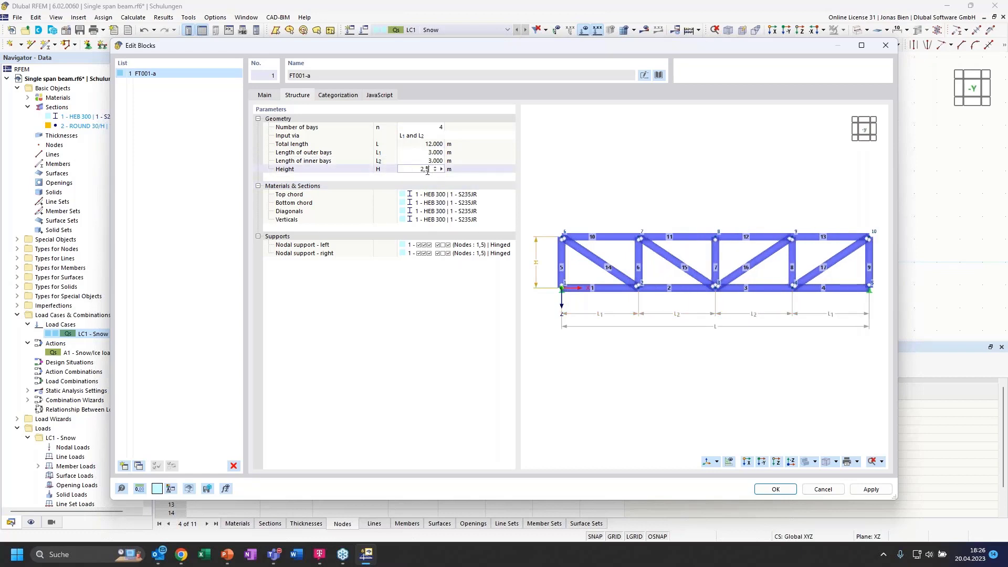
{"action": "key", "text": "Return"}
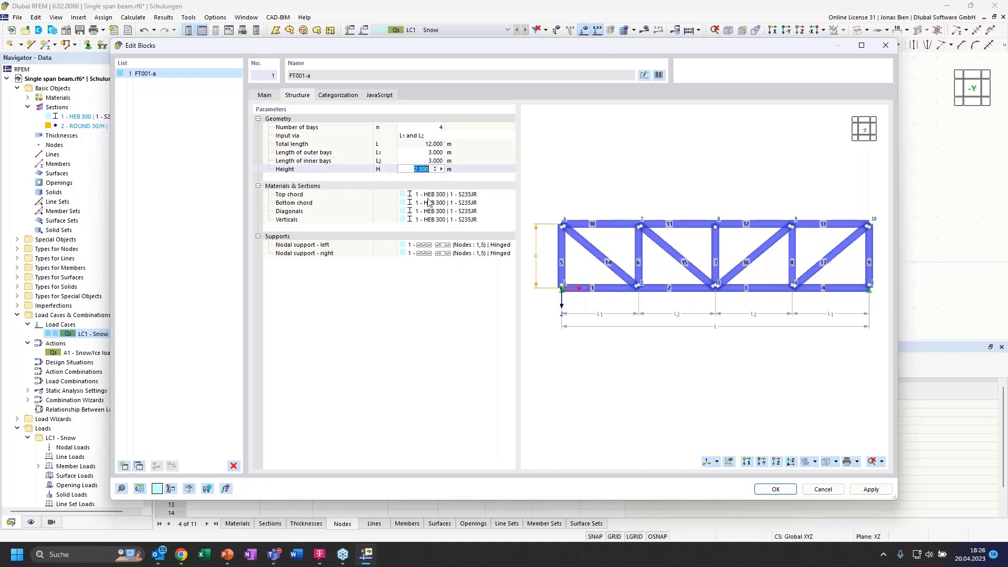
- Edit the section assigned to the diagonals and change section 1 from the block's parameters to IPE 160
{"action": "key", "text": "Tab"}
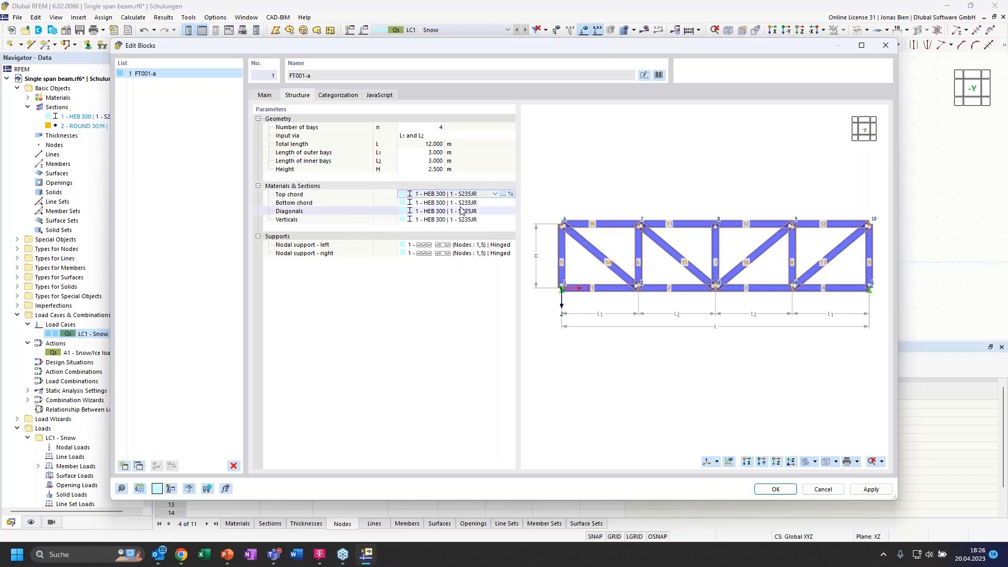
{"action": "left_click", "coordinate": [463, 211]}
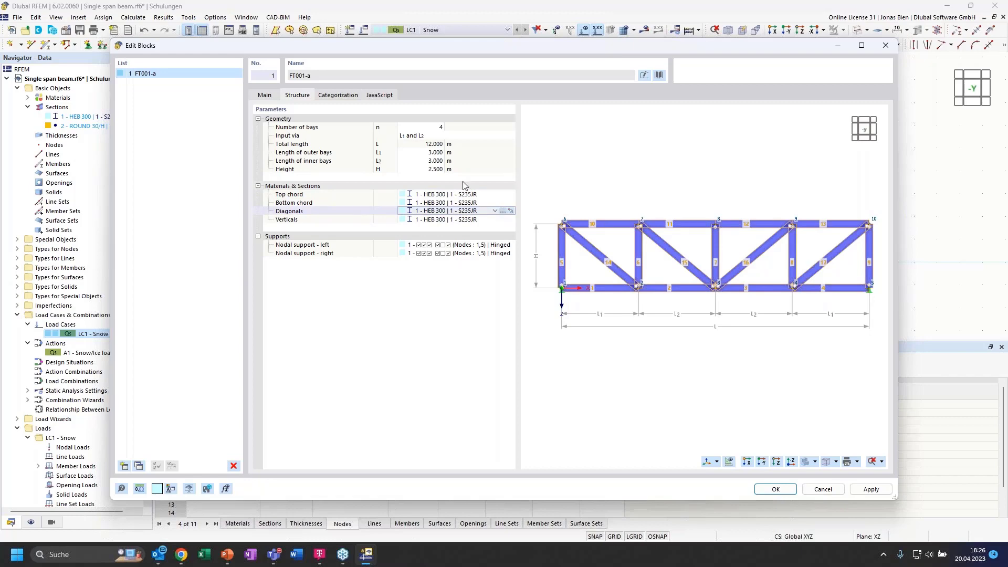
{"action": "left_click", "coordinate": [510, 210]}
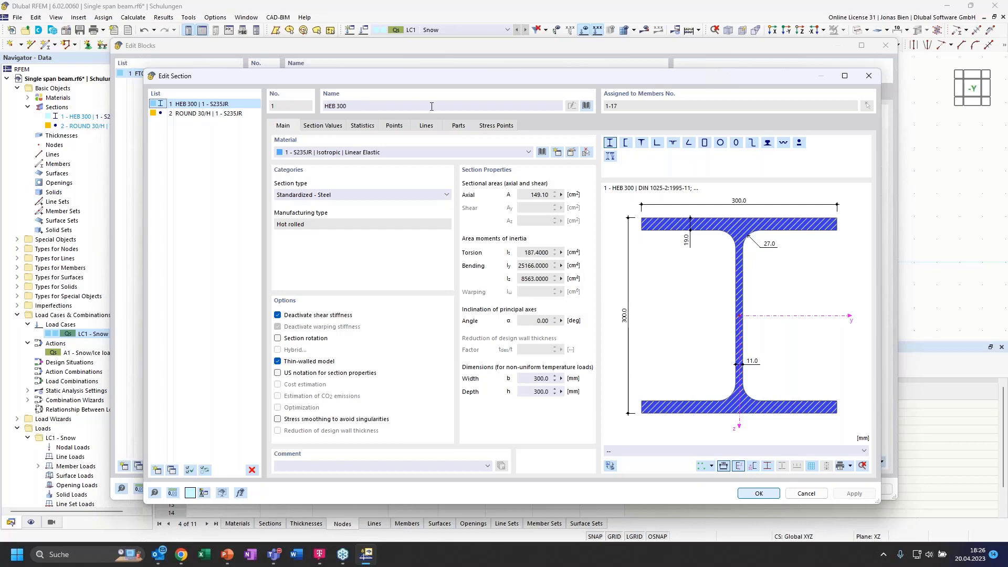
{"action": "left_click_drag", "start_coordinate": [457, 107], "coordinate": [273, 95]}
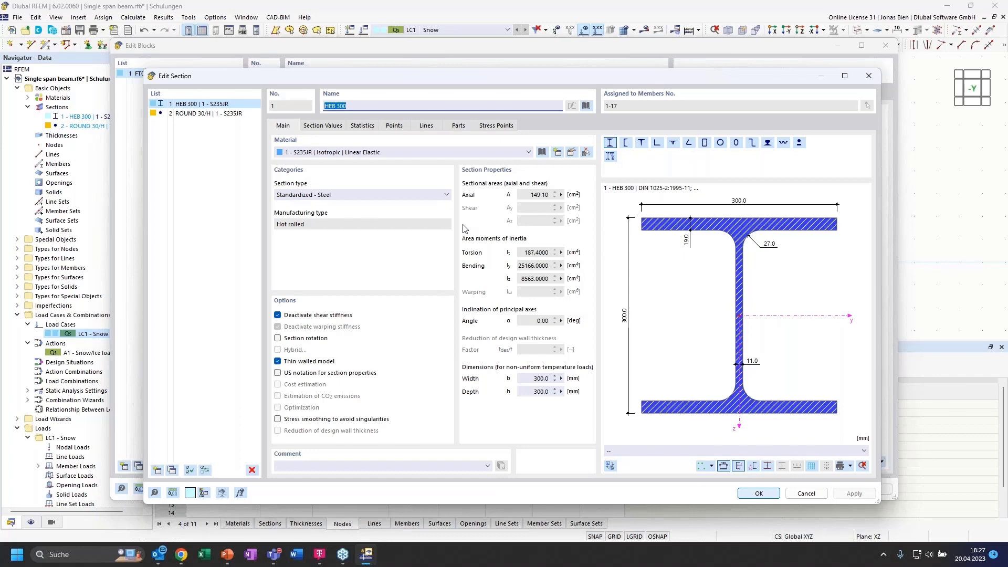
{"action": "type", "text": "IPE 160"}
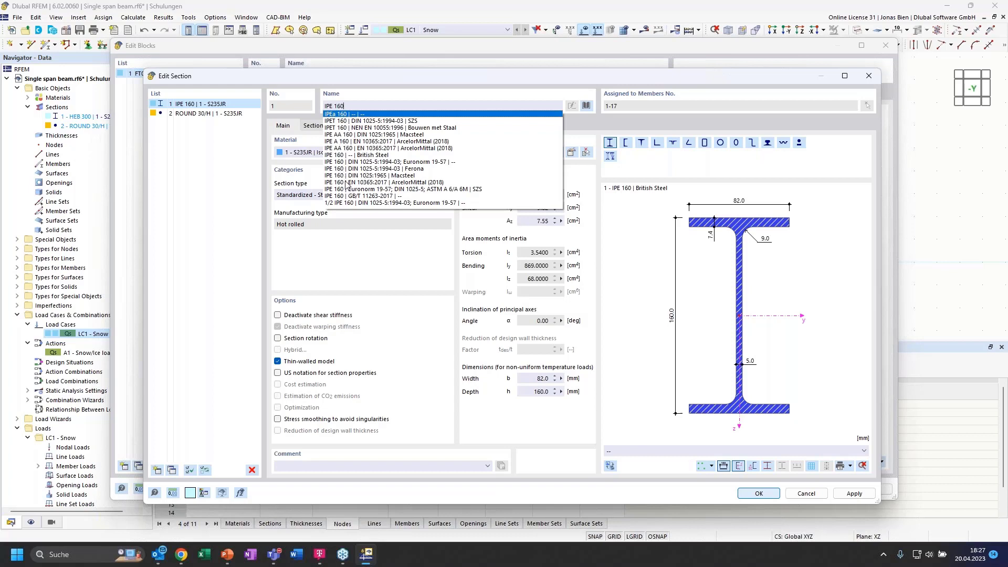
{"action": "left_click", "coordinate": [342, 106]}
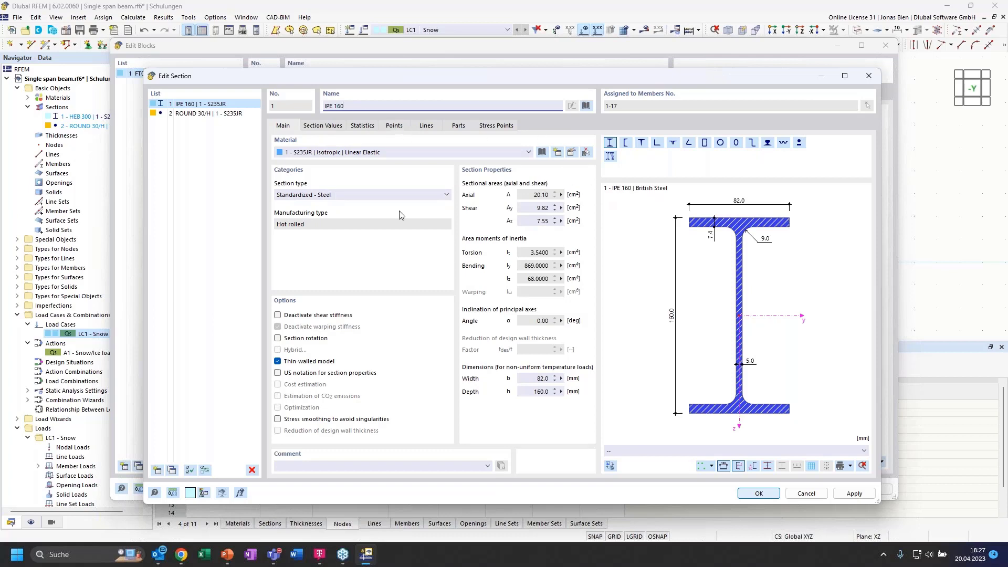
{"action": "triple_click", "coordinate": [327, 106]}
{"action": "left_click", "coordinate": [758, 495]}
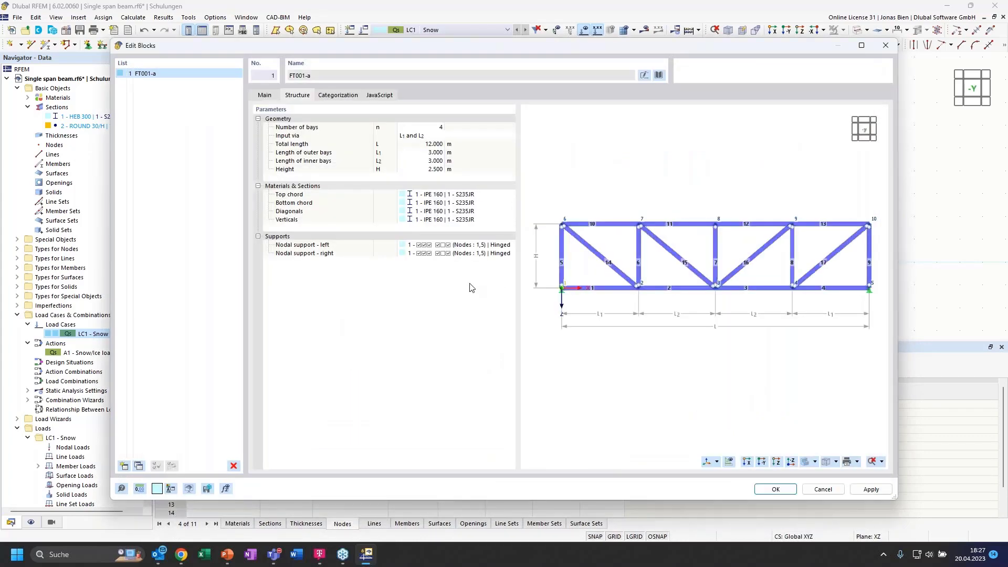
- Open the bottom chord's section for editing and copy the IPE 160 as an additional section
{"action": "left_click", "coordinate": [494, 203]}
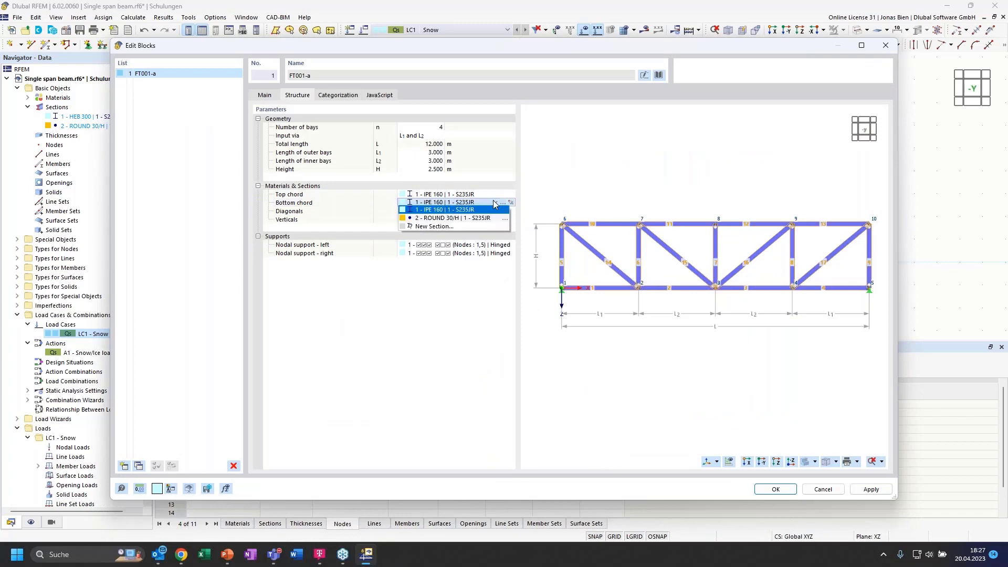
{"action": "left_click", "coordinate": [494, 203]}
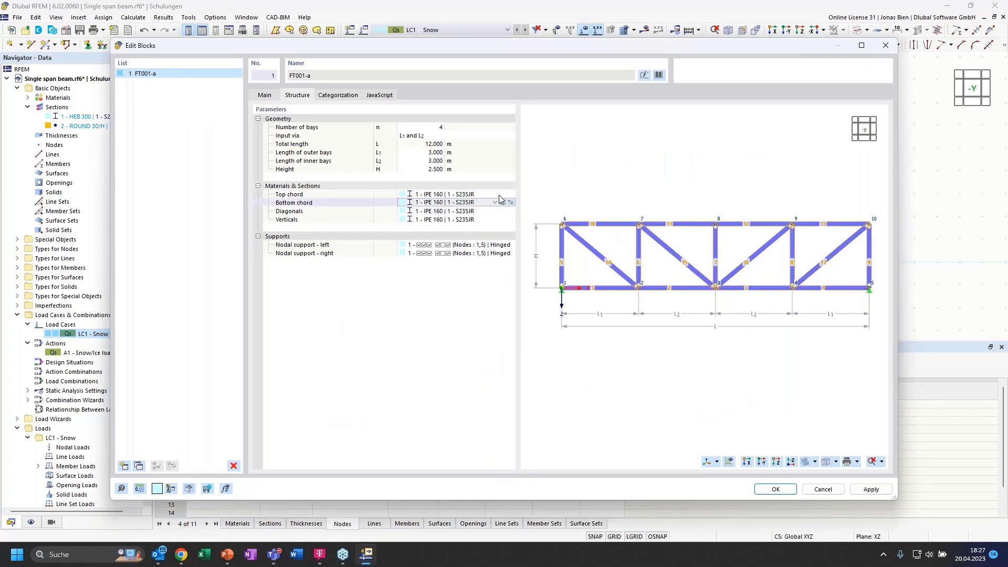
{"action": "left_click", "coordinate": [511, 202]}
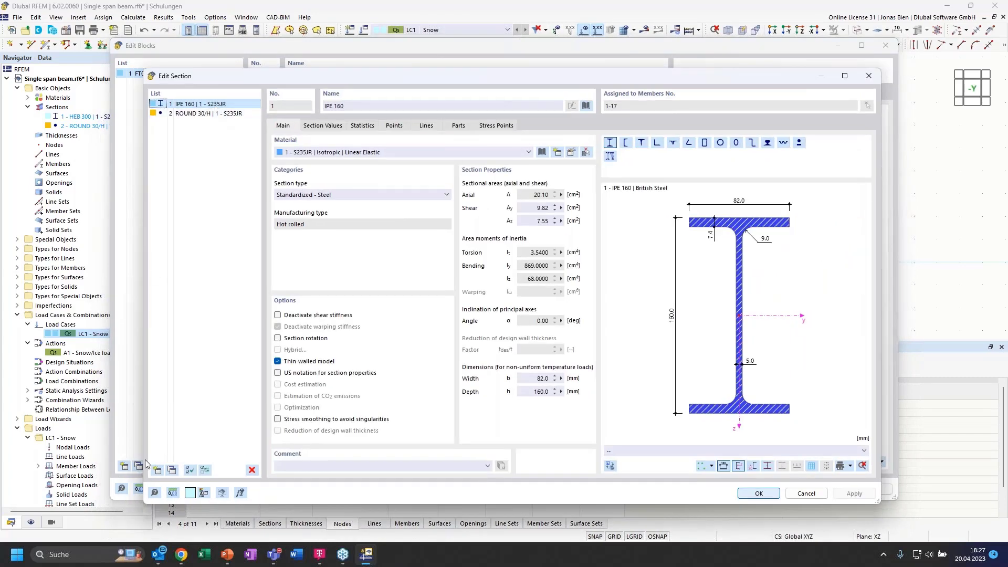
{"action": "left_click", "coordinate": [173, 470]}
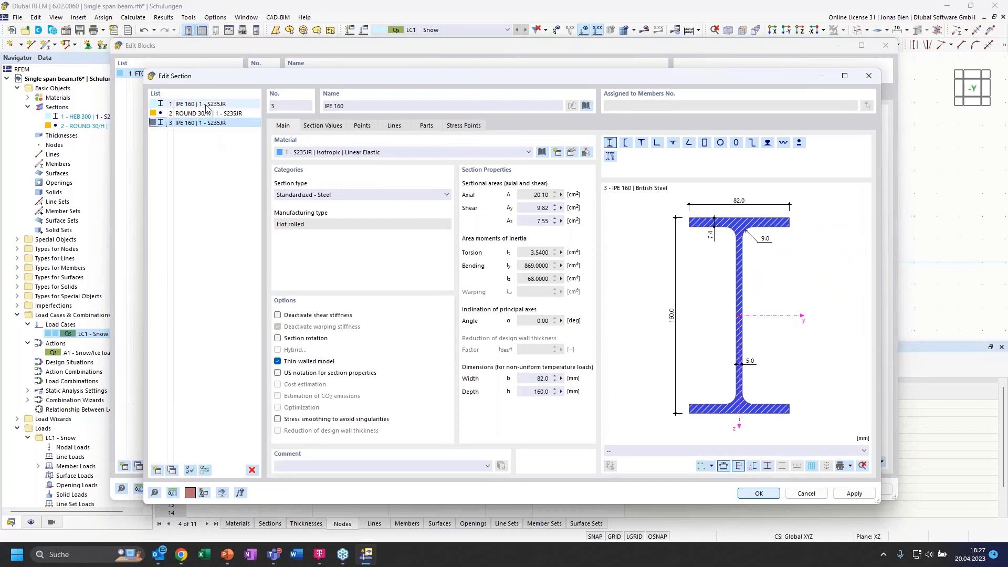
- Change section 1 to HEB 300, leaving the copied IPE 160 as a separate section
{"action": "left_click", "coordinate": [340, 106]}
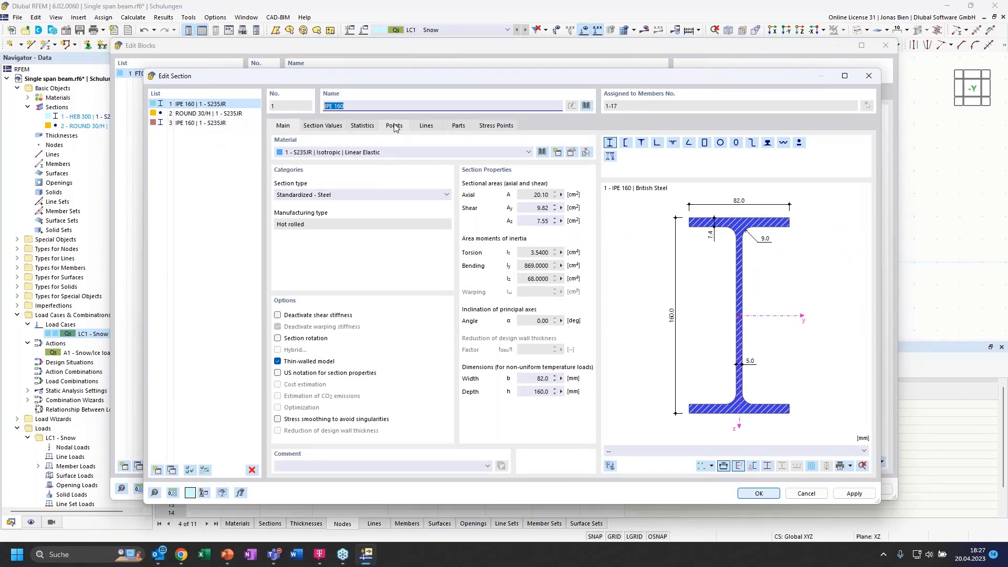
{"action": "type", "text": "HEB 399"}
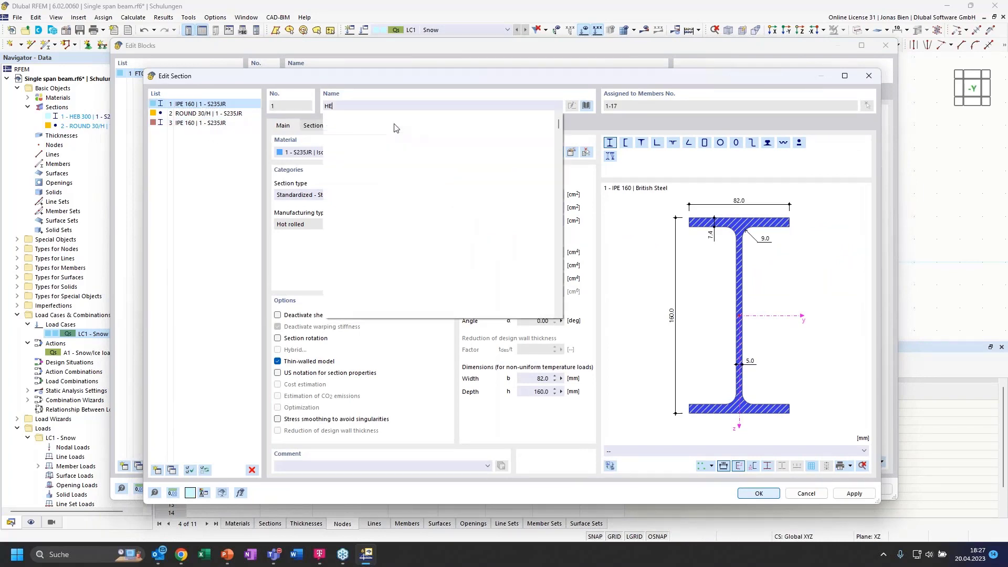
{"action": "key", "text": "BackSpace"}
{"action": "key", "text": "BackSpace"}
{"action": "type", "text": "00"}
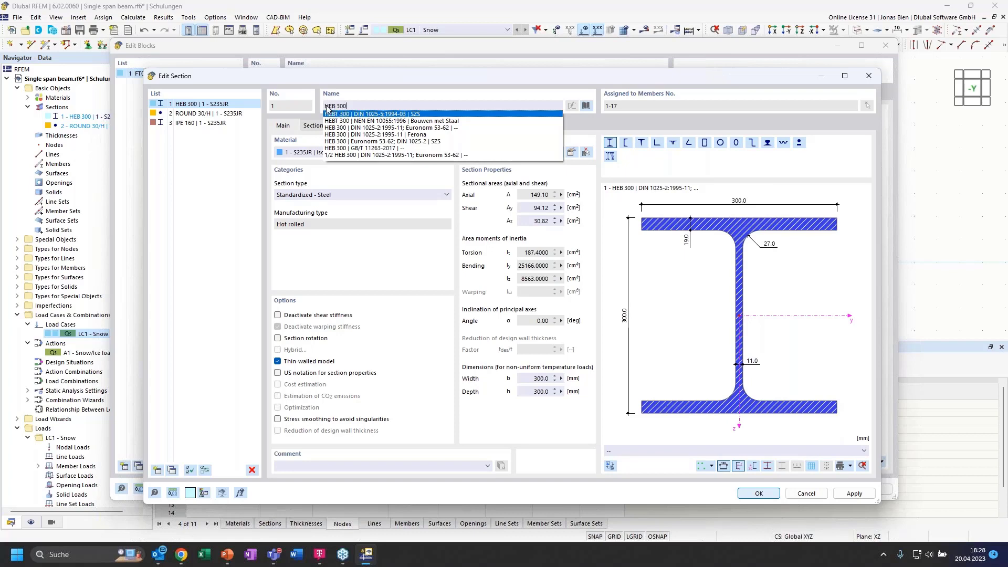
- Search section 1's name for the exact phrase "HEB 300" and assign HEB 300 | Euronorm 53-62; DIN 1025-2 | SZS
{"action": "left_click", "coordinate": [328, 104]}
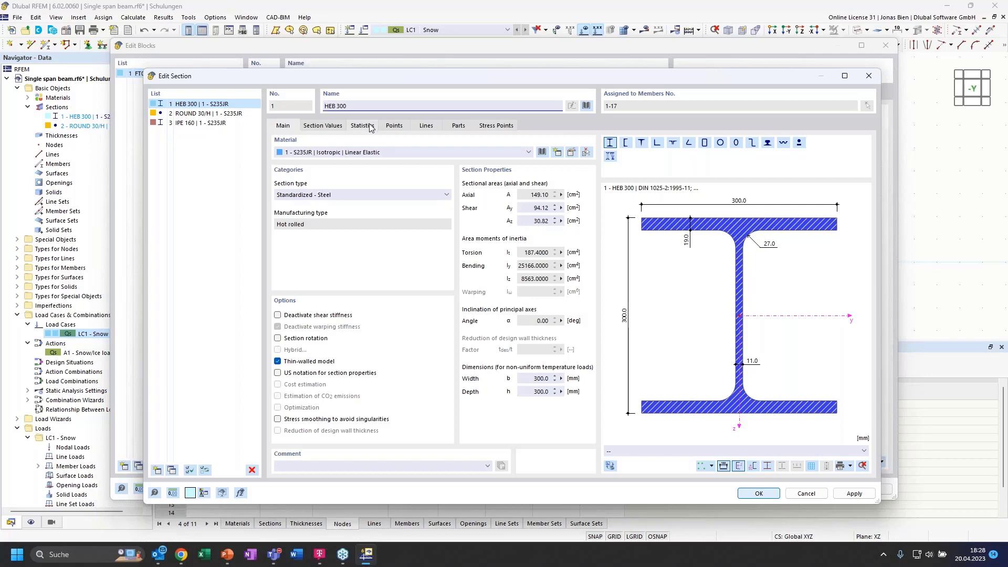
{"action": "type", "text": "\""}
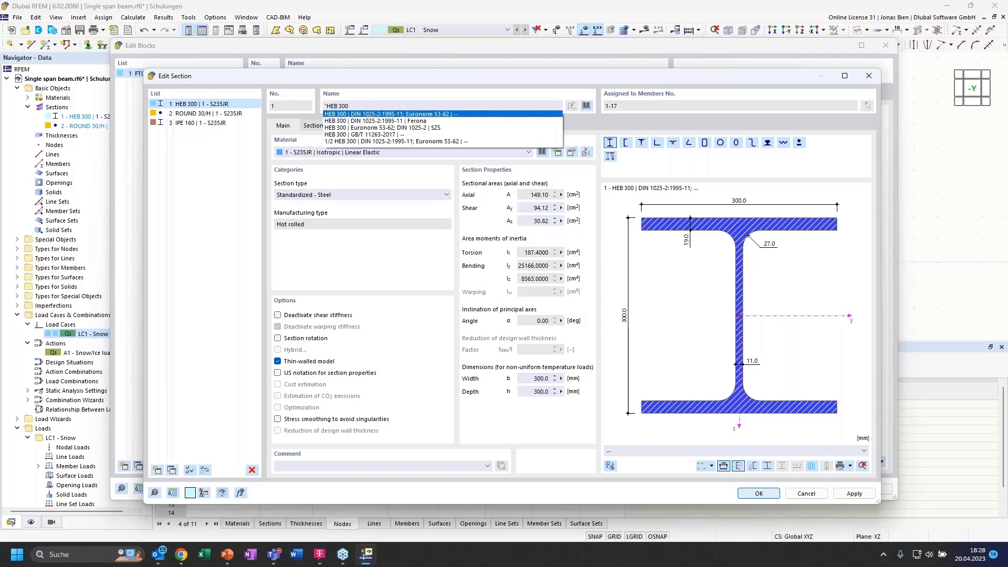
{"action": "left_click", "coordinate": [358, 106]}
{"action": "type", "text": "\""}
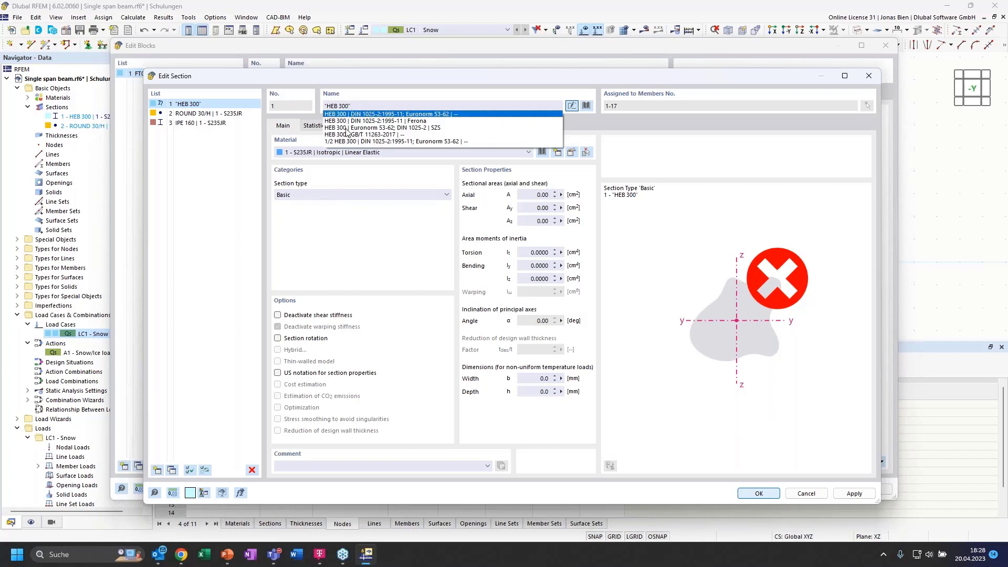
{"action": "left_click", "coordinate": [346, 127]}
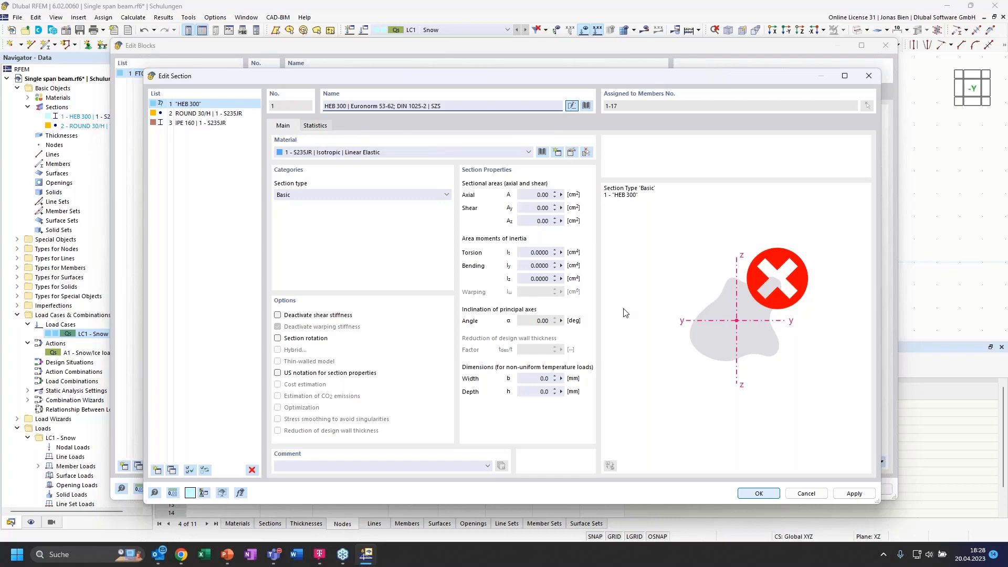
{"action": "left_click", "coordinate": [759, 493]}
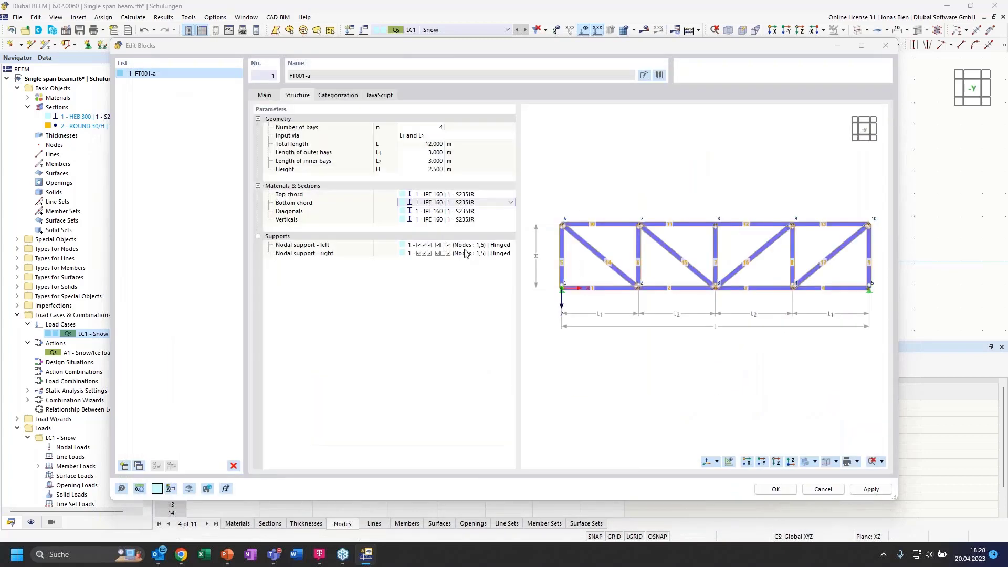
- Assign section 3 - IPE 160 to the truss block's verticals and diagonals, keeping HEB 300 for the chords
{"action": "left_click", "coordinate": [434, 211]}
{"action": "left_click", "coordinate": [493, 211]}
{"action": "left_click", "coordinate": [462, 219]}
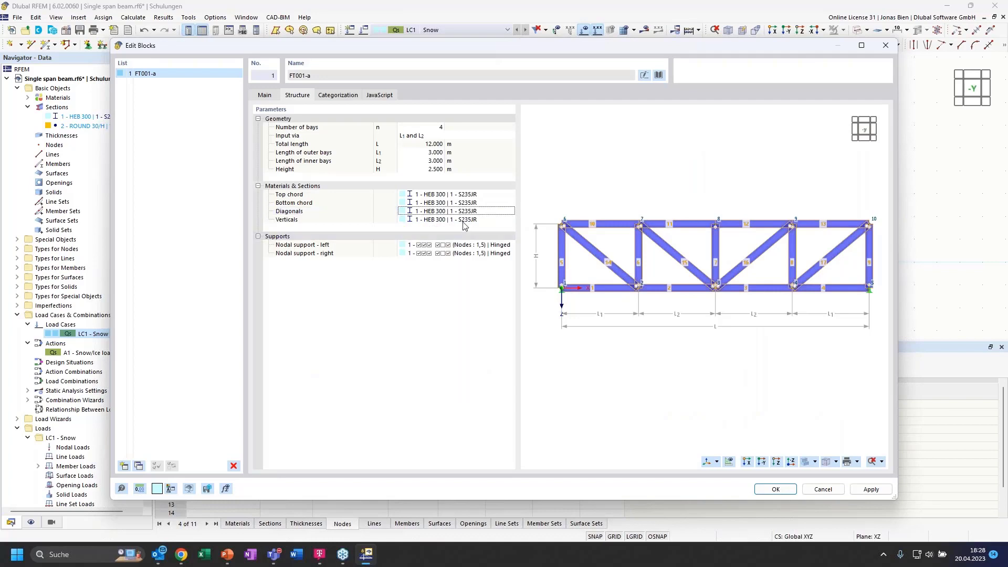
{"action": "left_click", "coordinate": [459, 220]}
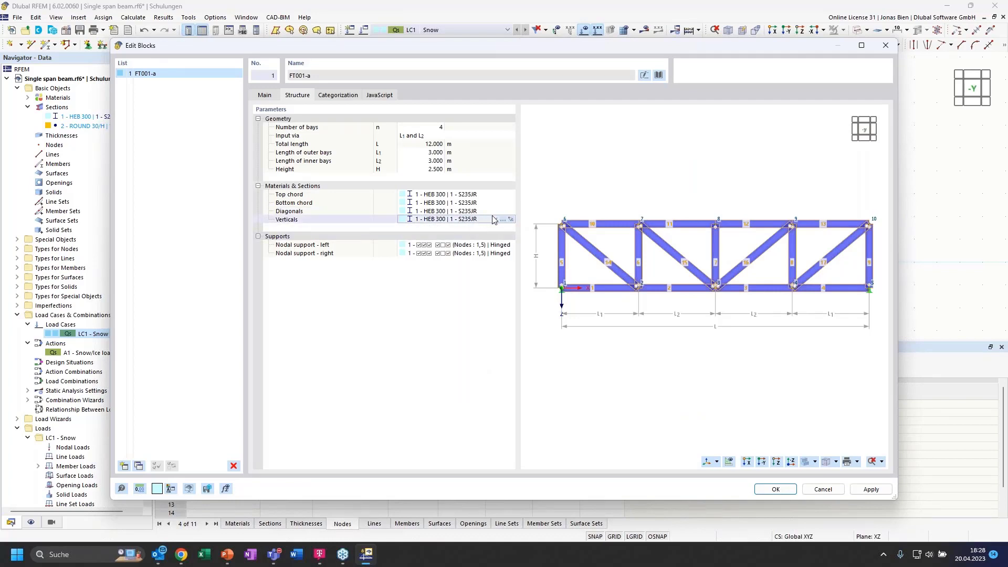
{"action": "left_click", "coordinate": [495, 219]}
{"action": "left_click", "coordinate": [462, 244]}
{"action": "left_click", "coordinate": [457, 211]}
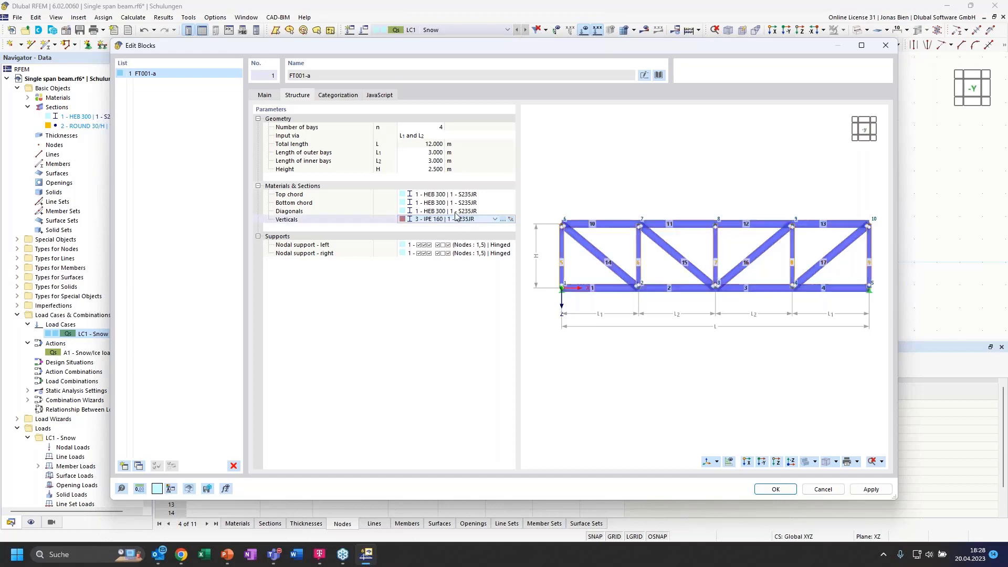
{"action": "left_click", "coordinate": [495, 210]}
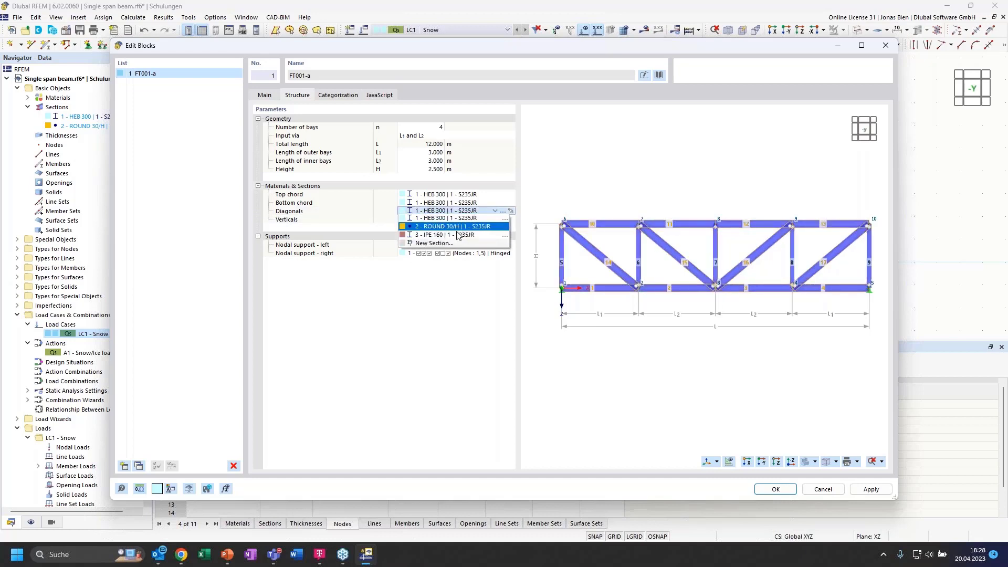
{"action": "left_click", "coordinate": [459, 228]}
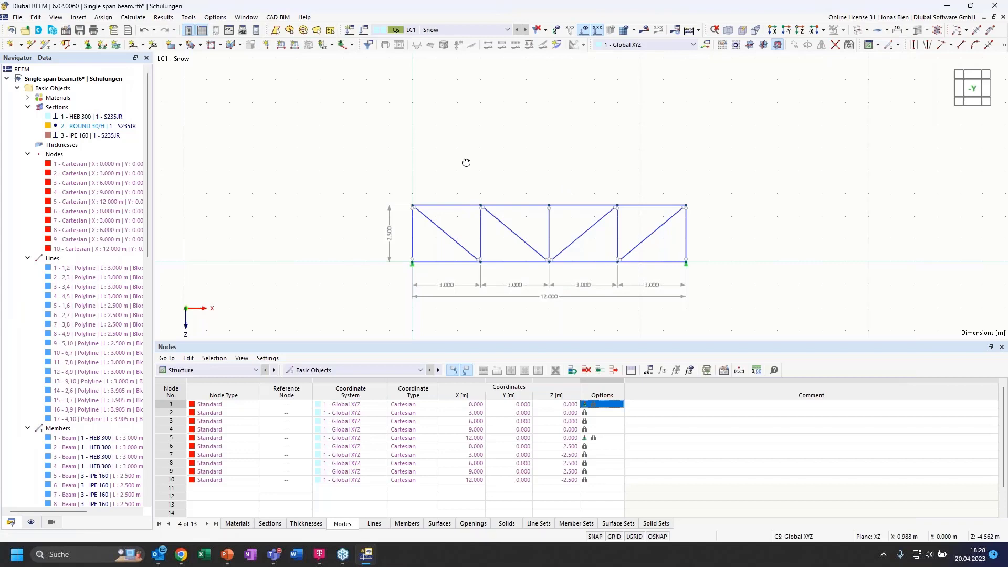
- Examine the generated truss and its nodes, lines and members in the navigator, and collapse the three lists
{"action": "middle_click_drag", "start_coordinate": [467, 162], "coordinate": [559, 200], "text": "ctrl"}
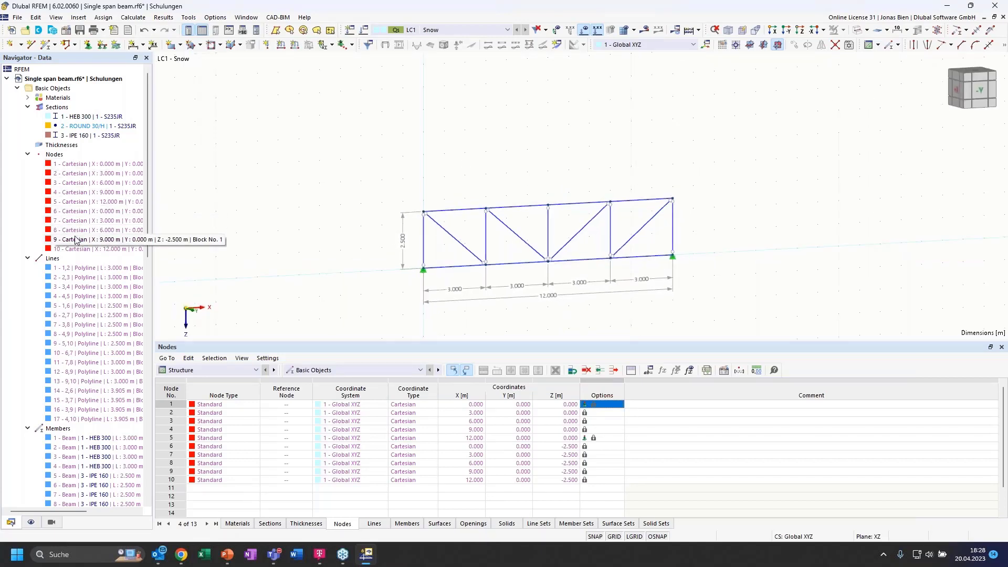
{"action": "scroll", "coordinate": [82, 326], "scroll_direction": "down", "scroll_amount": 3}
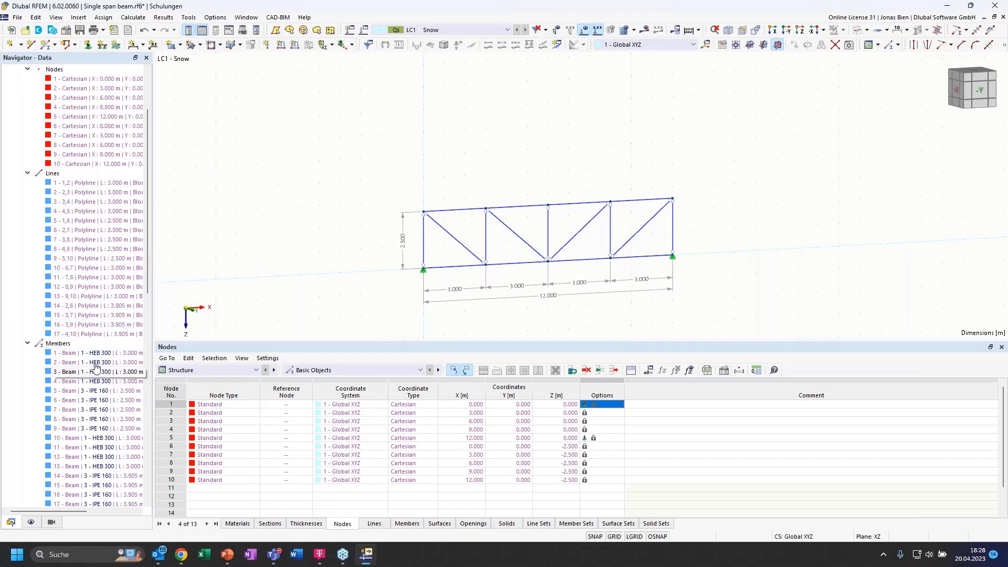
{"action": "scroll", "coordinate": [72, 381], "scroll_direction": "down", "scroll_amount": 3}
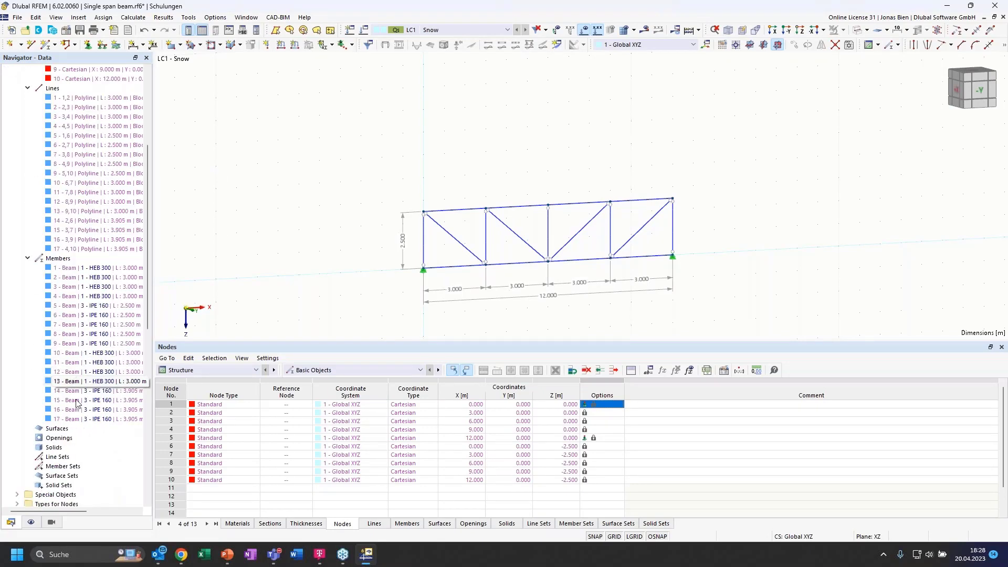
{"action": "scroll", "coordinate": [67, 269], "scroll_direction": "up", "scroll_amount": 6}
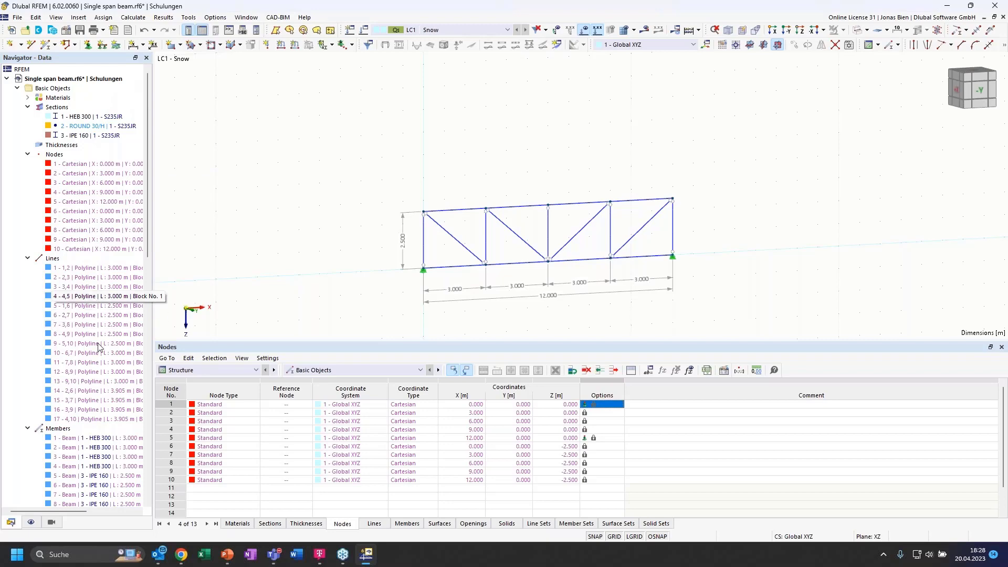
{"action": "scroll", "coordinate": [73, 352], "scroll_direction": "down", "scroll_amount": 5}
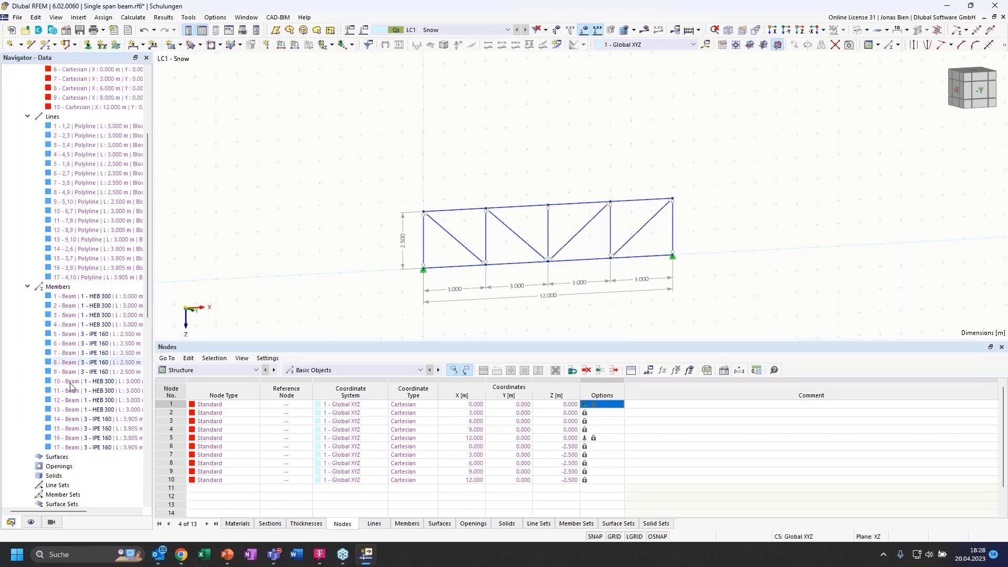
{"action": "scroll", "coordinate": [65, 183], "scroll_direction": "up", "scroll_amount": 5}
{"action": "left_click", "coordinate": [27, 153]}
{"action": "left_click", "coordinate": [28, 163]}
{"action": "left_click", "coordinate": [27, 173]}
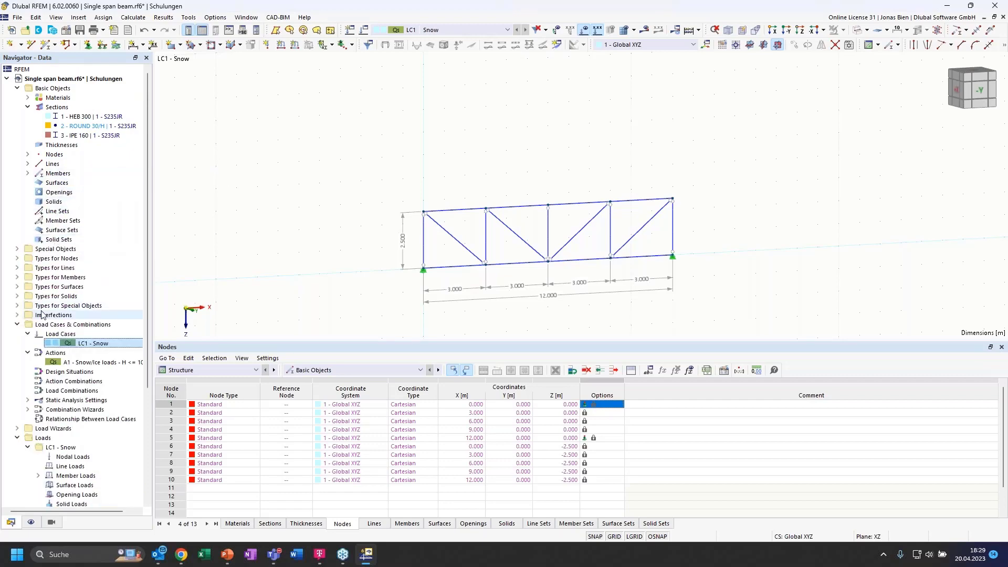
- Reopen block FT001-a from the special objects and review its categorization, script and structure parameters
{"action": "left_click", "coordinate": [17, 249]}
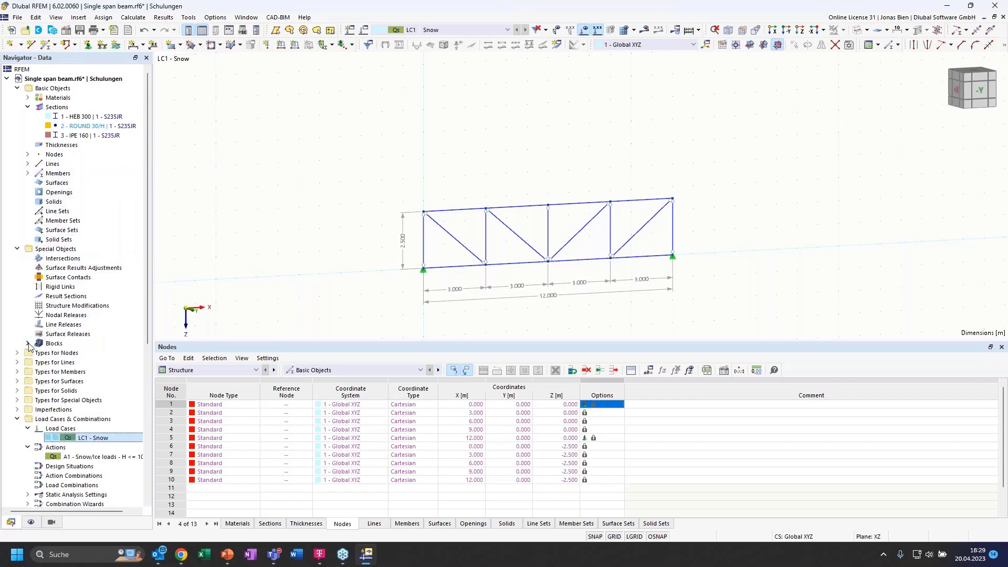
{"action": "left_click", "coordinate": [28, 343]}
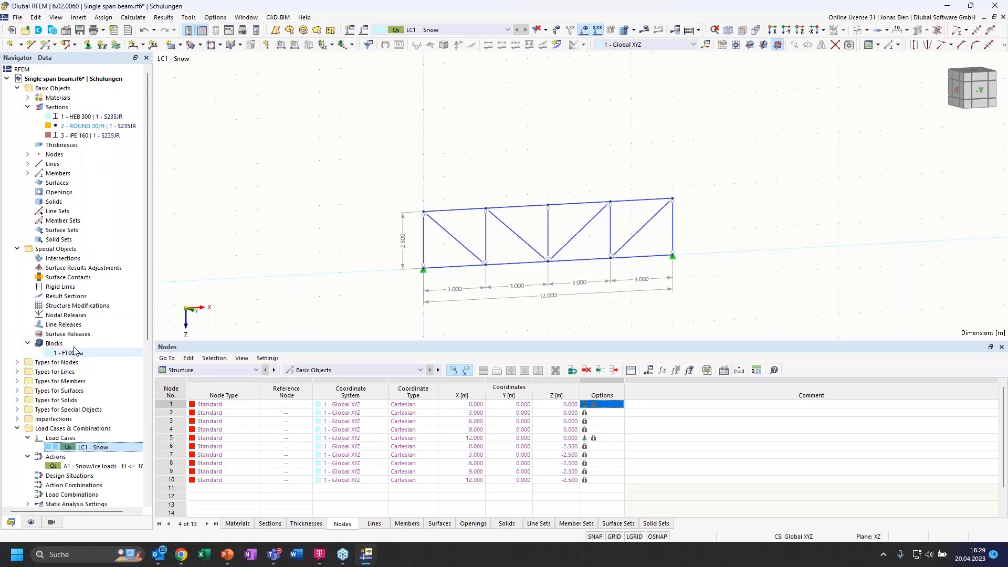
{"action": "left_click", "coordinate": [28, 154]}
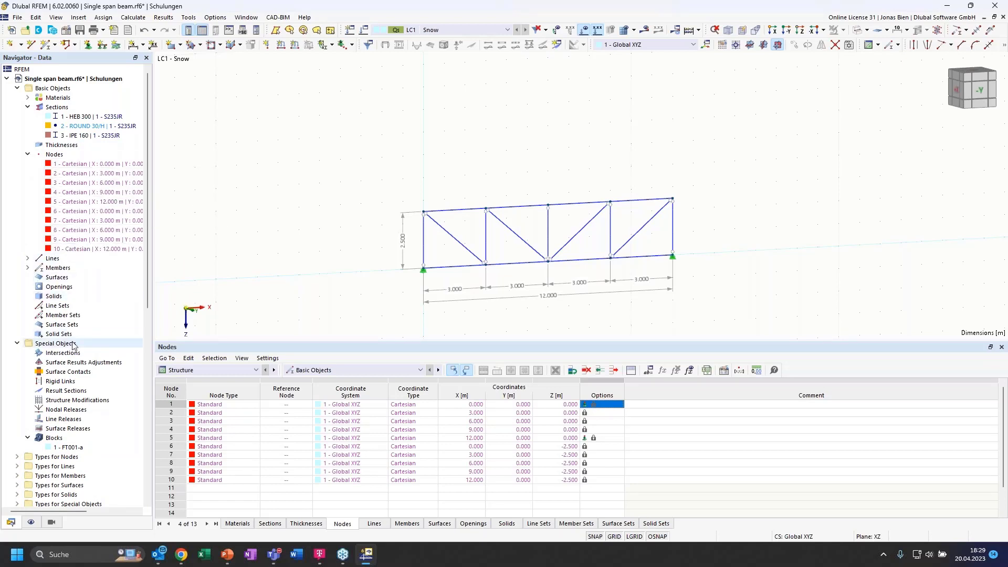
{"action": "double_click", "coordinate": [68, 447]}
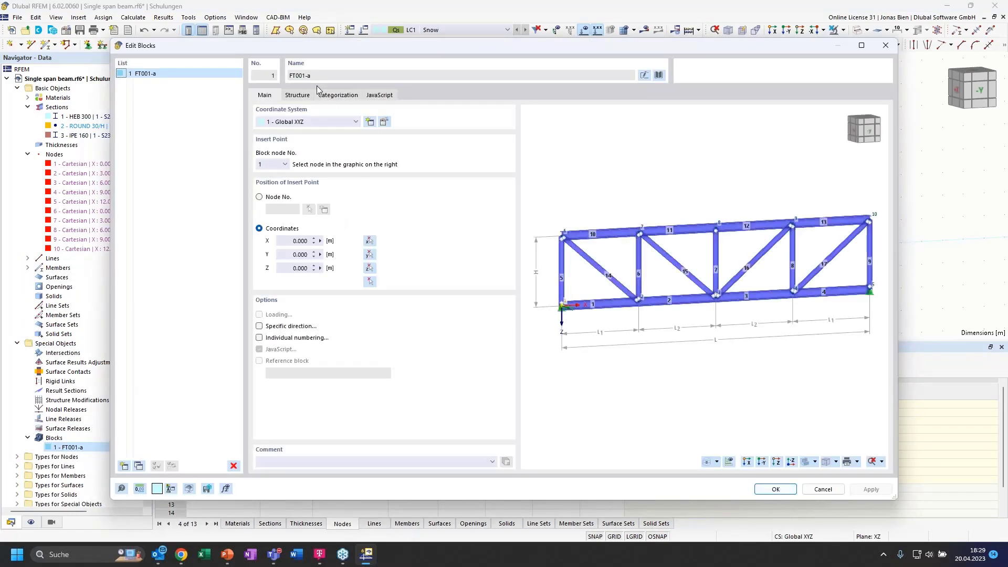
{"action": "left_click", "coordinate": [297, 95]}
{"action": "left_click", "coordinate": [344, 97]}
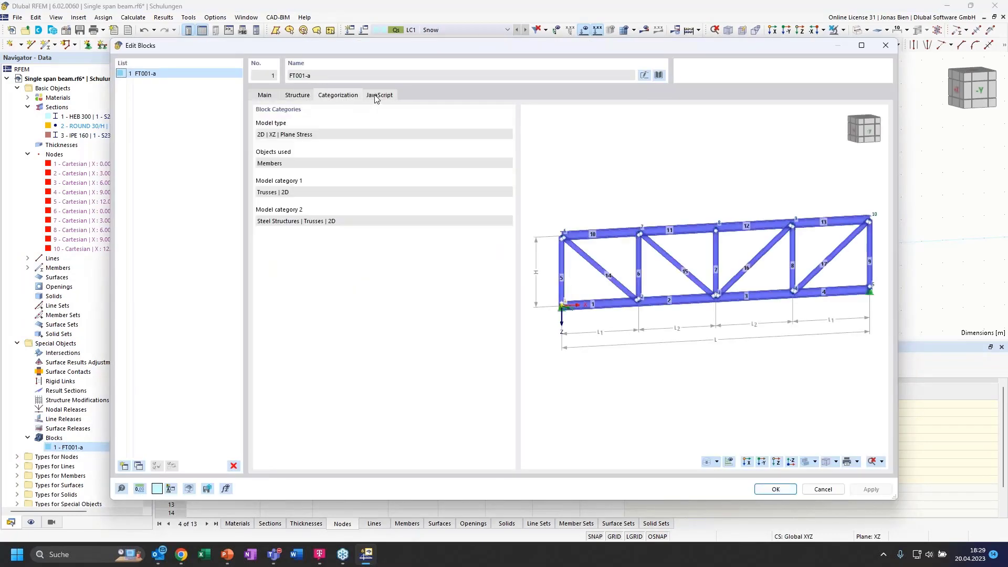
{"action": "left_click", "coordinate": [378, 96]}
{"action": "left_click", "coordinate": [297, 95]}
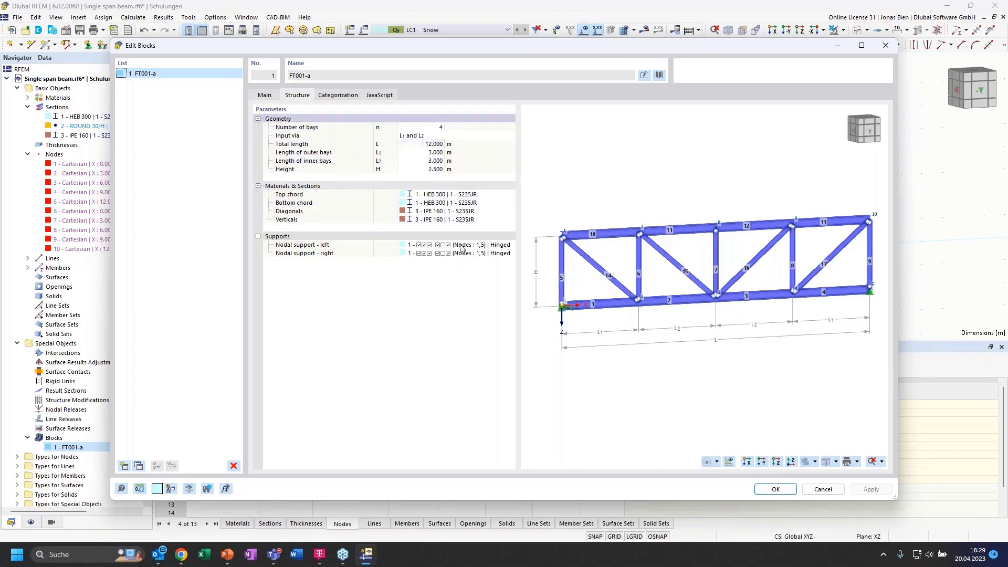
{"action": "left_click", "coordinate": [775, 489]}
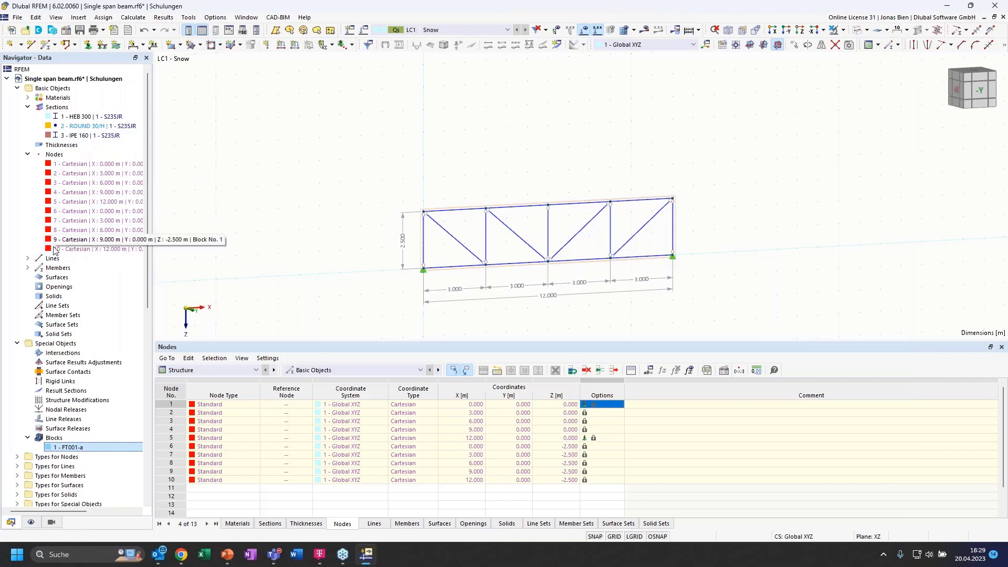
- Convert the truss block into normal geometry and check its lines and members in the navigator
{"action": "right_click", "coordinate": [462, 212]}
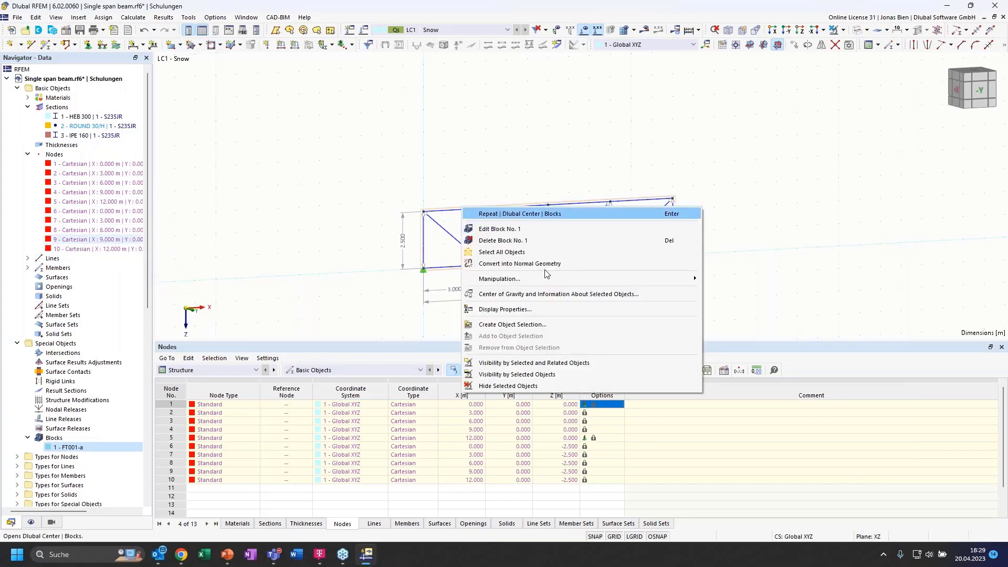
{"action": "left_click", "coordinate": [519, 264]}
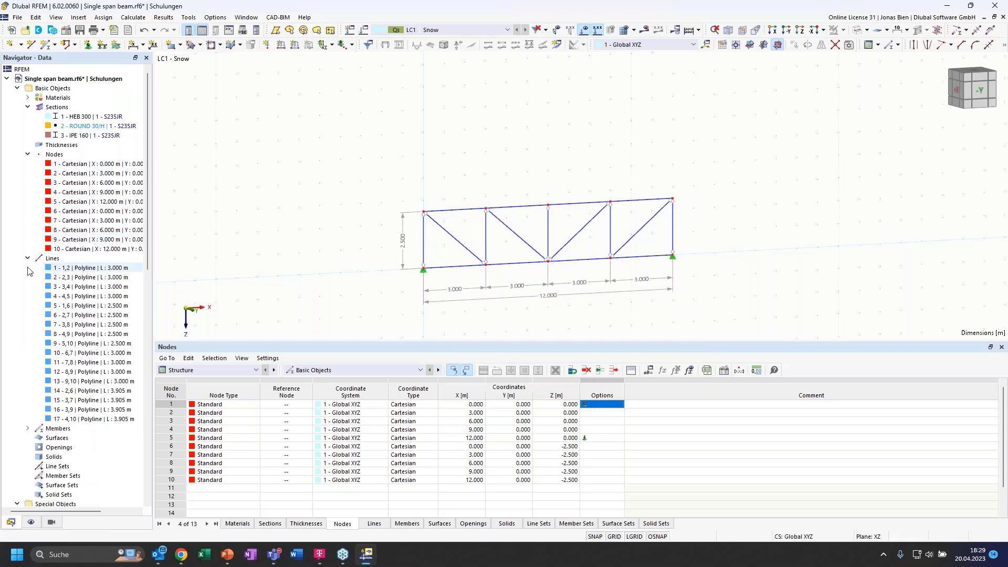
{"action": "left_click", "coordinate": [28, 429]}
{"action": "scroll", "coordinate": [77, 373], "scroll_direction": "down", "scroll_amount": 3}
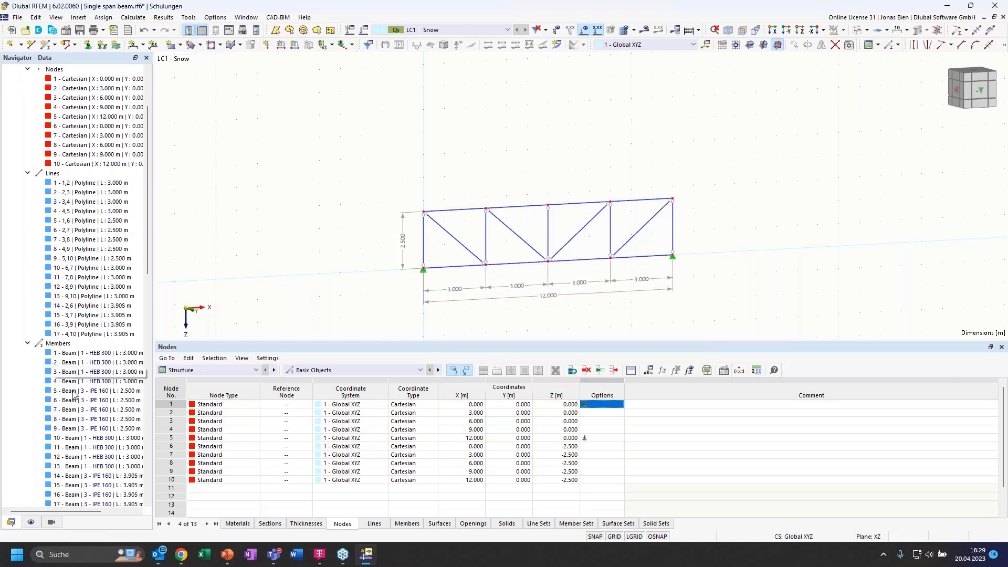
{"action": "scroll", "coordinate": [79, 252], "scroll_direction": "up", "scroll_amount": 3}
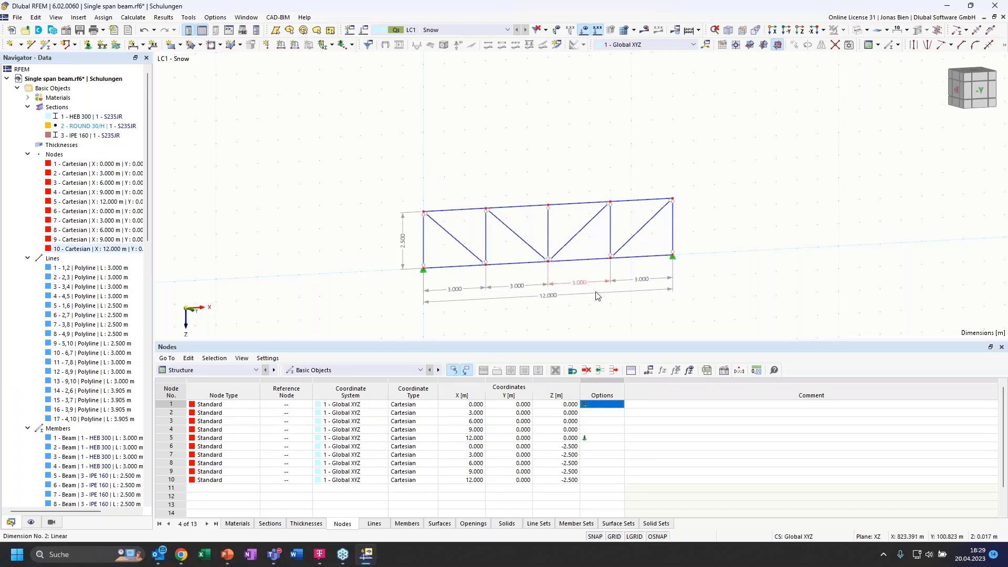
{"action": "middle_click_drag", "start_coordinate": [487, 141], "coordinate": [465, 142], "text": "ctrl"}
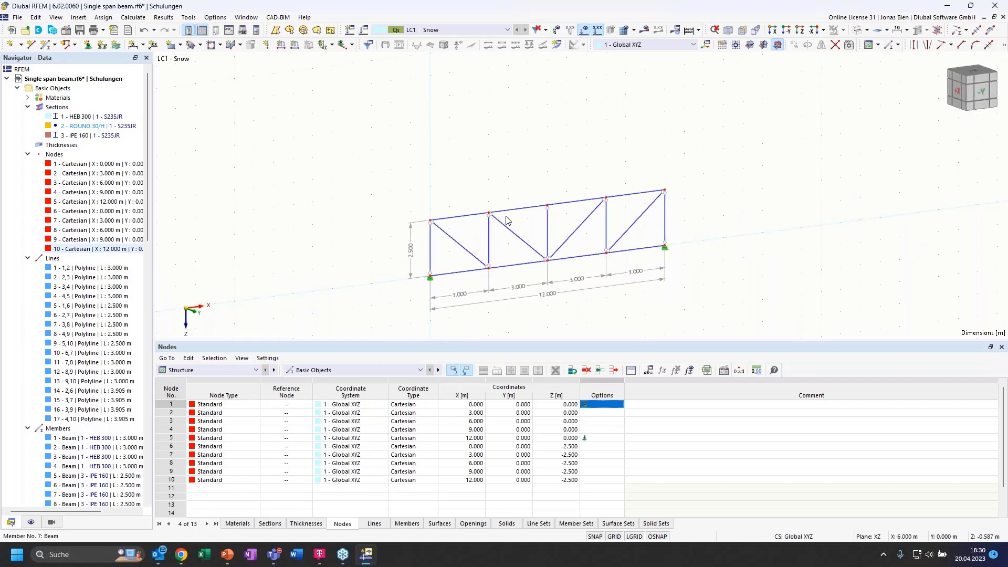
{"action": "scroll", "coordinate": [84, 289], "scroll_direction": "down", "scroll_amount": 10}
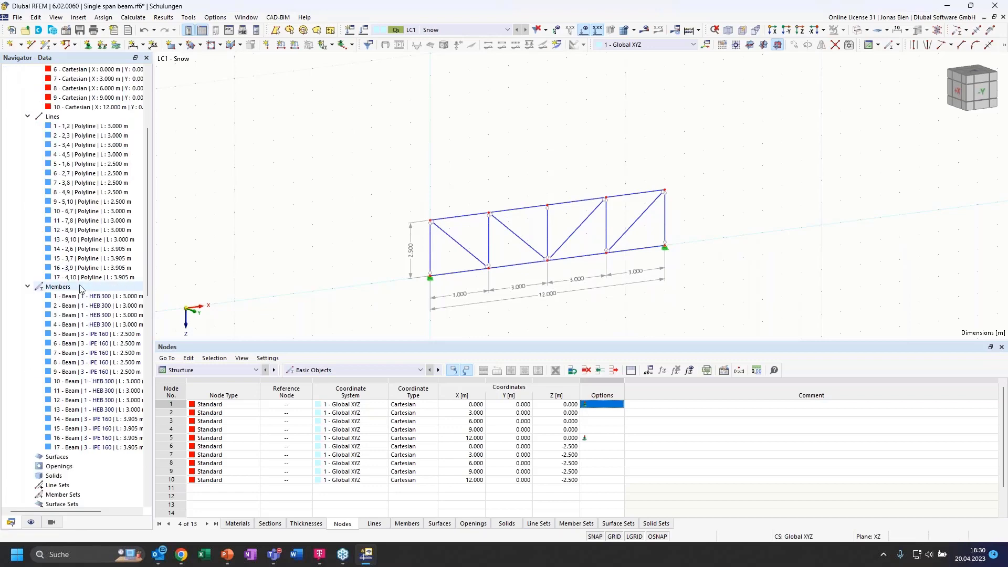
{"action": "scroll", "coordinate": [89, 289], "scroll_direction": "down", "scroll_amount": 1}
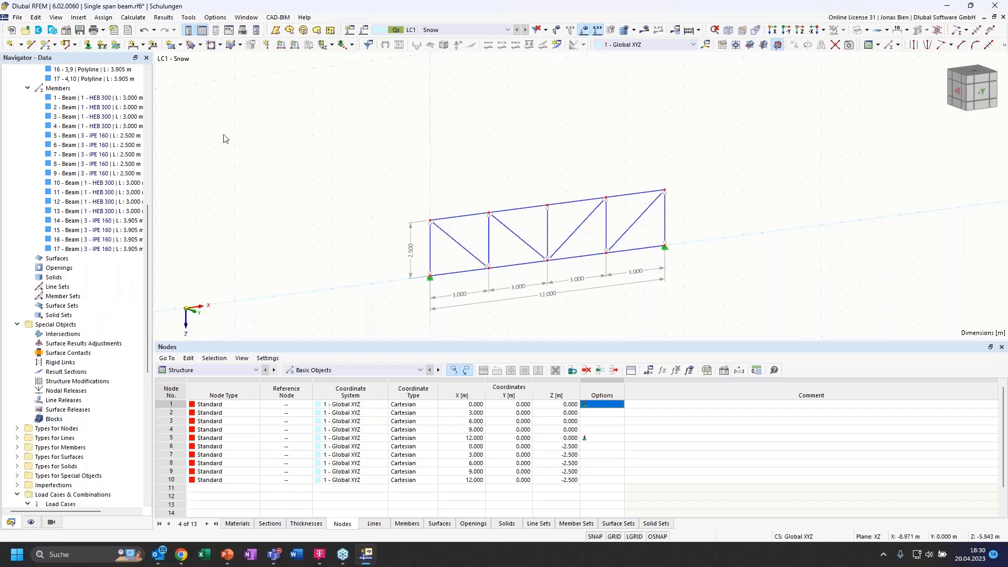
- Load the 2D truss block FTZ150c-crv from the block library and display its JavaScript code
{"action": "left_click", "coordinate": [54, 29]}
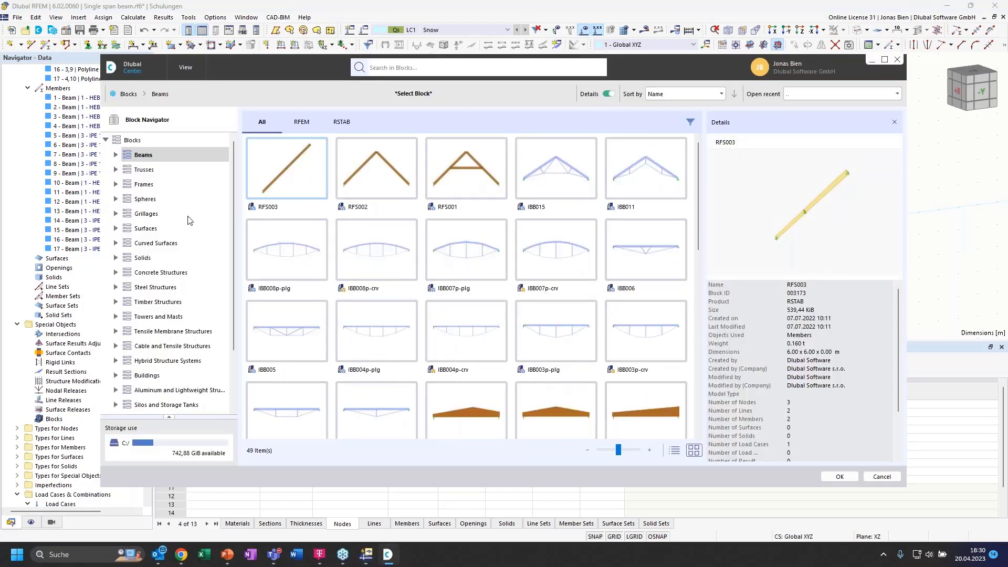
{"action": "left_click", "coordinate": [116, 169]}
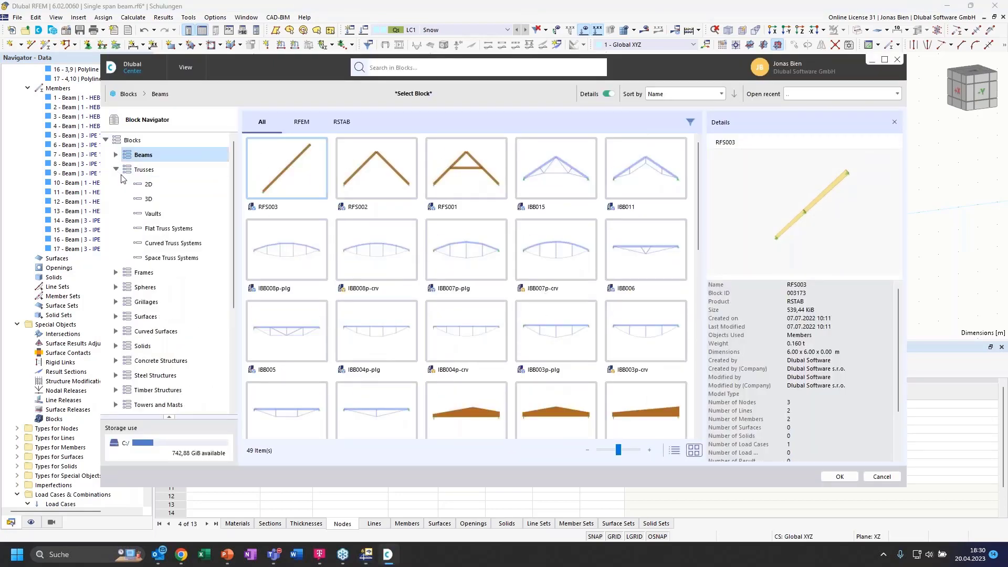
{"action": "left_click", "coordinate": [168, 189]}
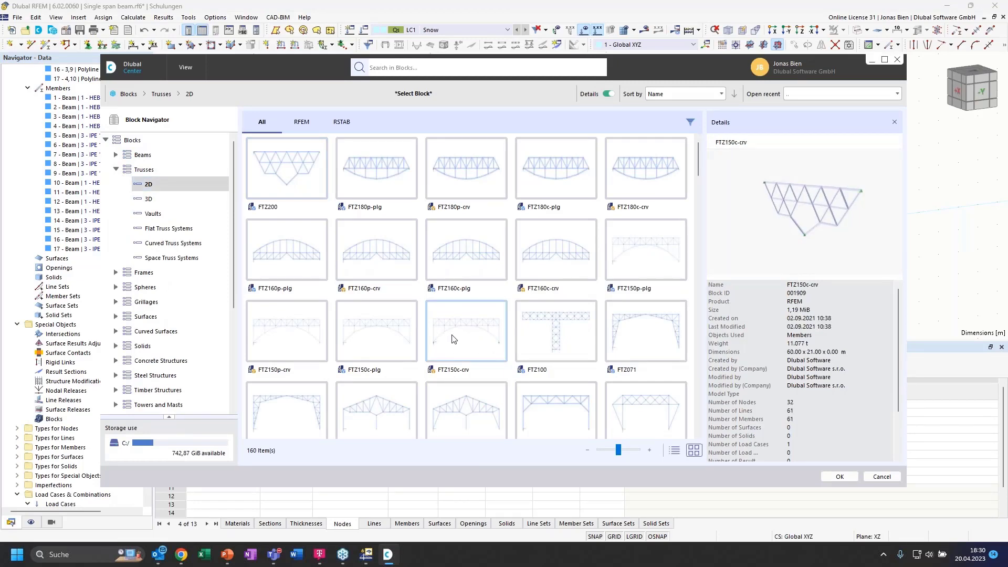
{"action": "key", "text": "Escape"}
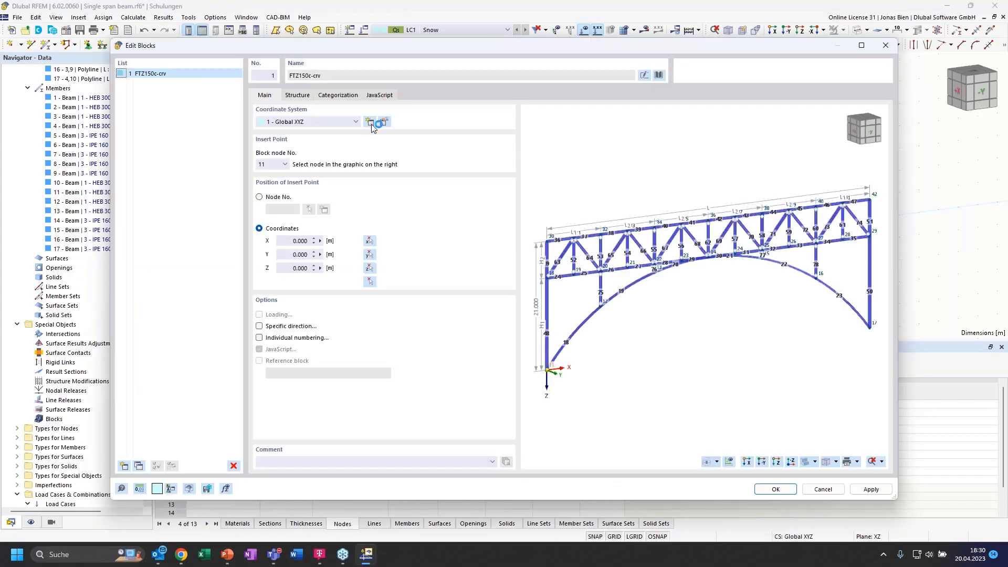
{"action": "left_click", "coordinate": [378, 94]}
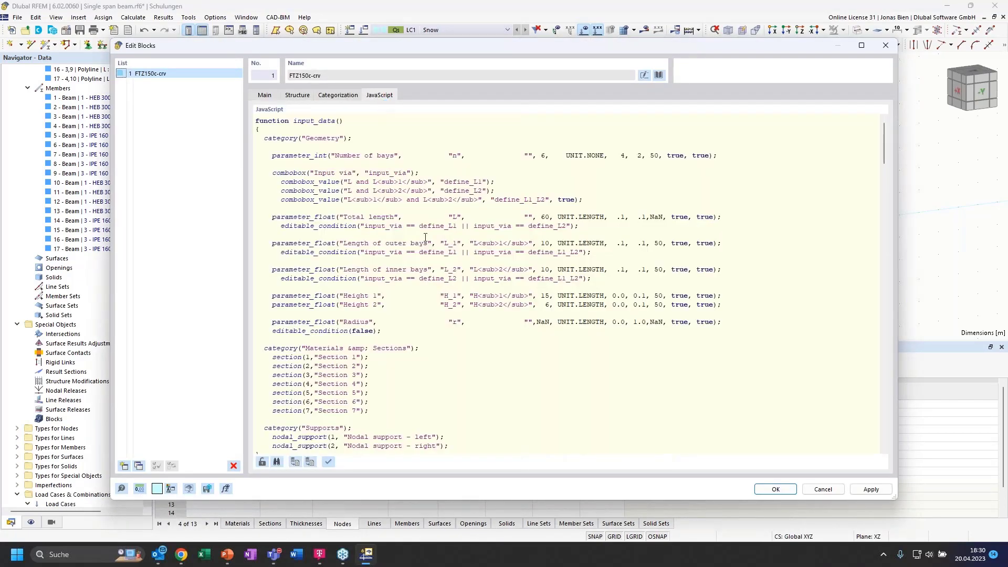
- Read through the block script's code for creating nodes and members, and return to its parameter definitions
{"action": "scroll", "coordinate": [455, 235], "scroll_direction": "down", "scroll_amount": 12}
{"action": "scroll", "coordinate": [463, 270], "scroll_direction": "down", "scroll_amount": 7}
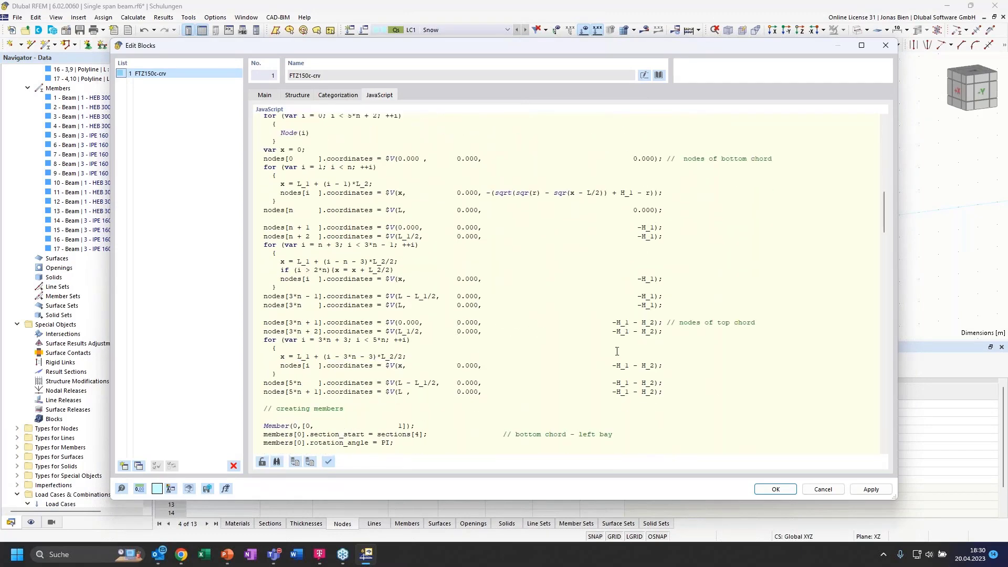
{"action": "scroll", "coordinate": [705, 385], "scroll_direction": "down", "scroll_amount": 6}
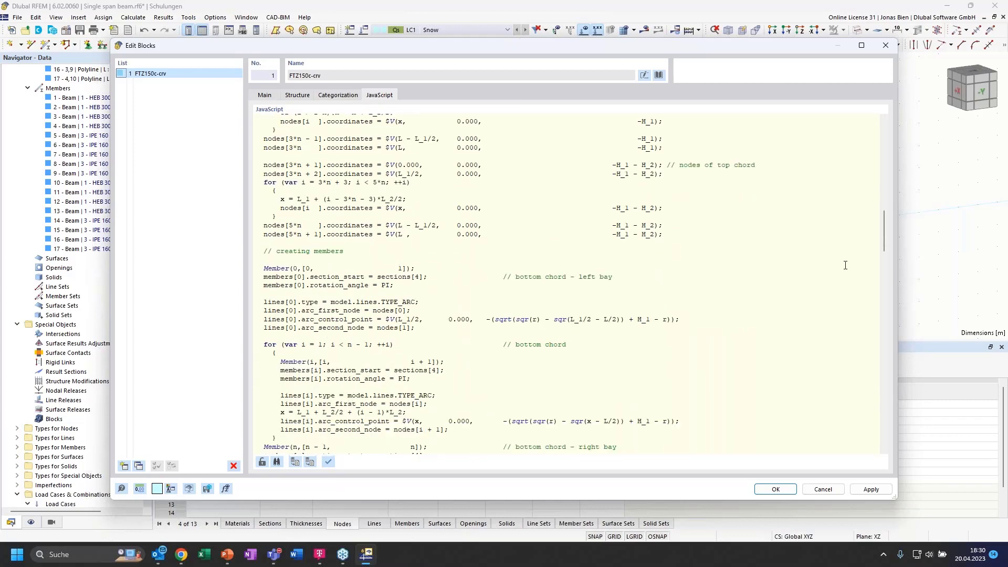
{"action": "left_click_drag", "start_coordinate": [883, 228], "coordinate": [884, 124]}
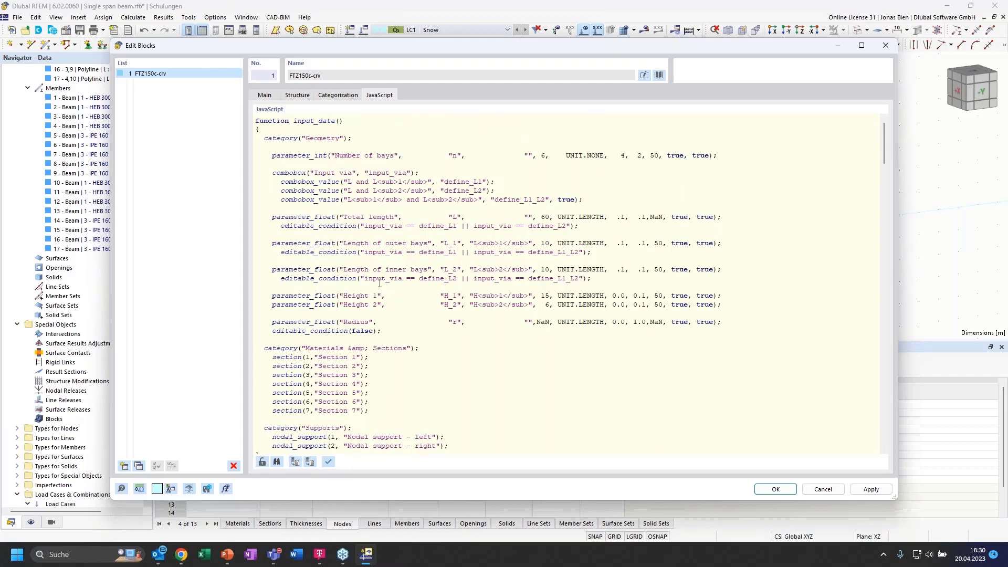
- Compare the block's categorization and structure parameters with its script, read the generate function, and close the block editor
{"action": "left_click", "coordinate": [337, 95]}
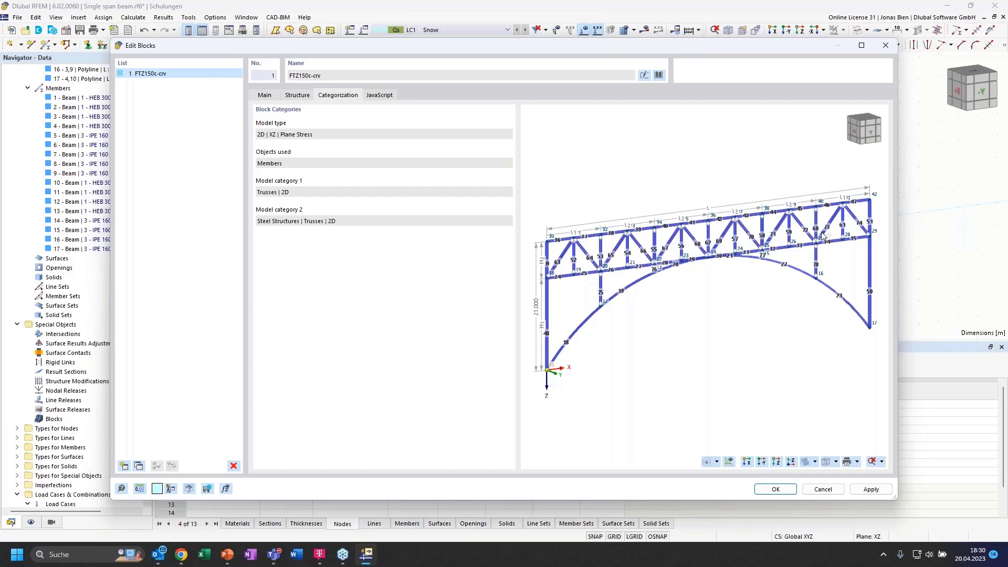
{"action": "left_click", "coordinate": [378, 96]}
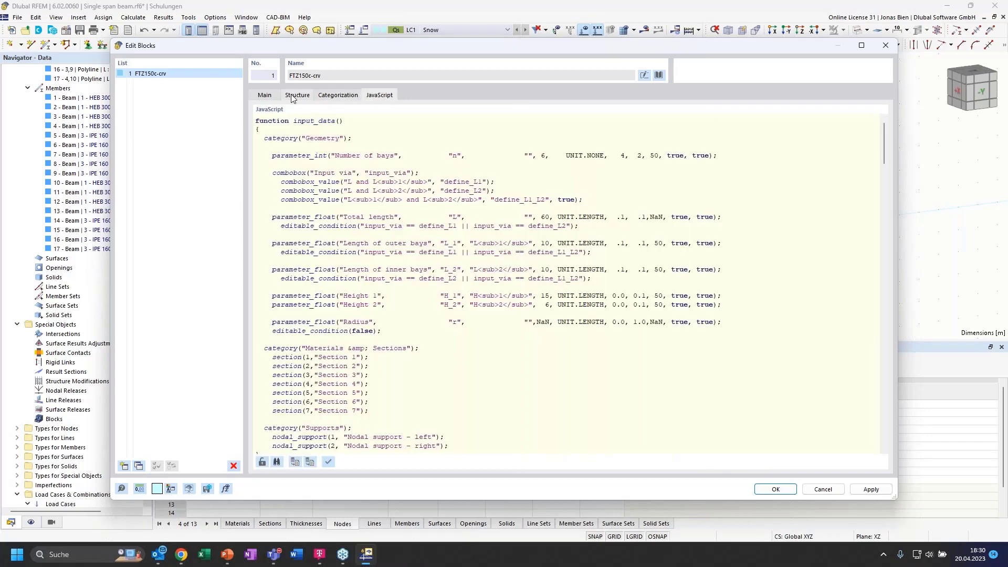
{"action": "left_click", "coordinate": [297, 95]}
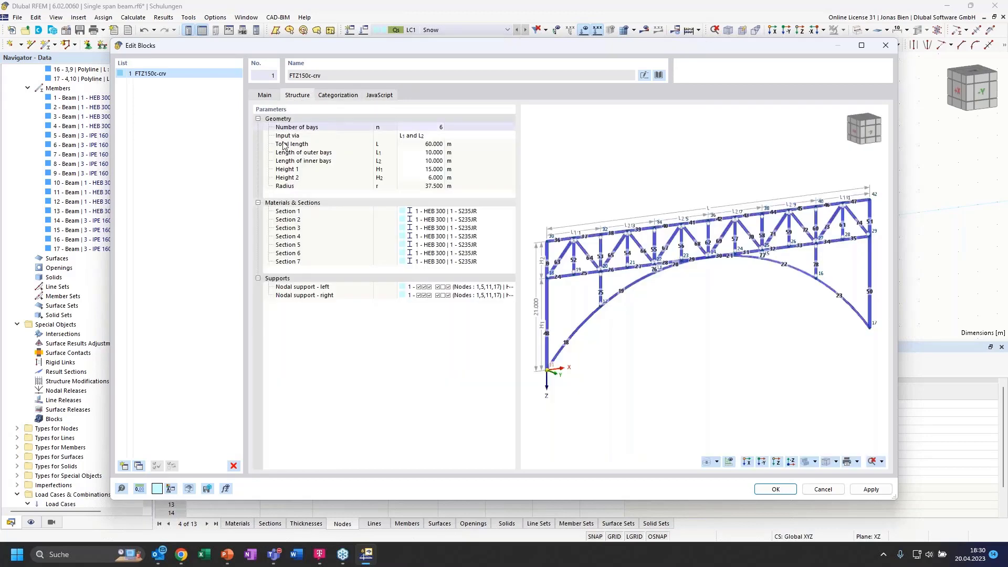
{"action": "left_click", "coordinate": [379, 95]}
{"action": "scroll", "coordinate": [431, 273], "scroll_direction": "down", "scroll_amount": 6}
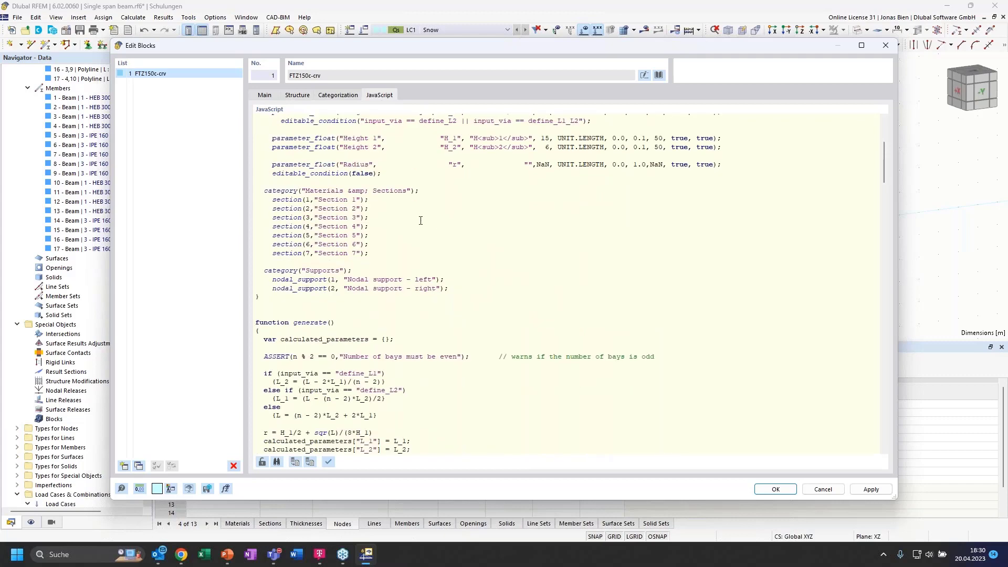
{"action": "scroll", "coordinate": [418, 286], "scroll_direction": "down", "scroll_amount": 6}
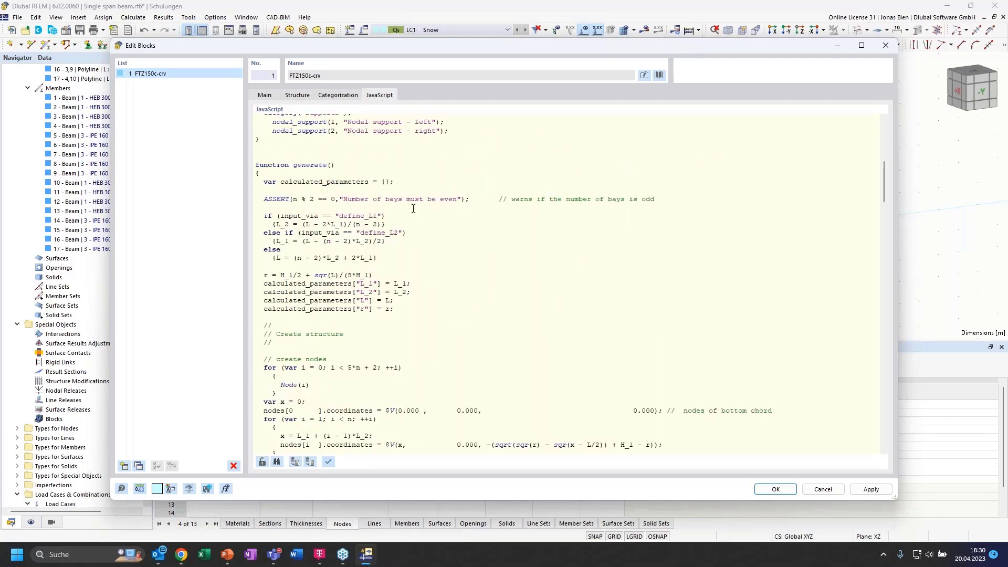
{"action": "scroll", "coordinate": [413, 209], "scroll_direction": "up", "scroll_amount": 4}
{"action": "left_click", "coordinate": [893, 46]}
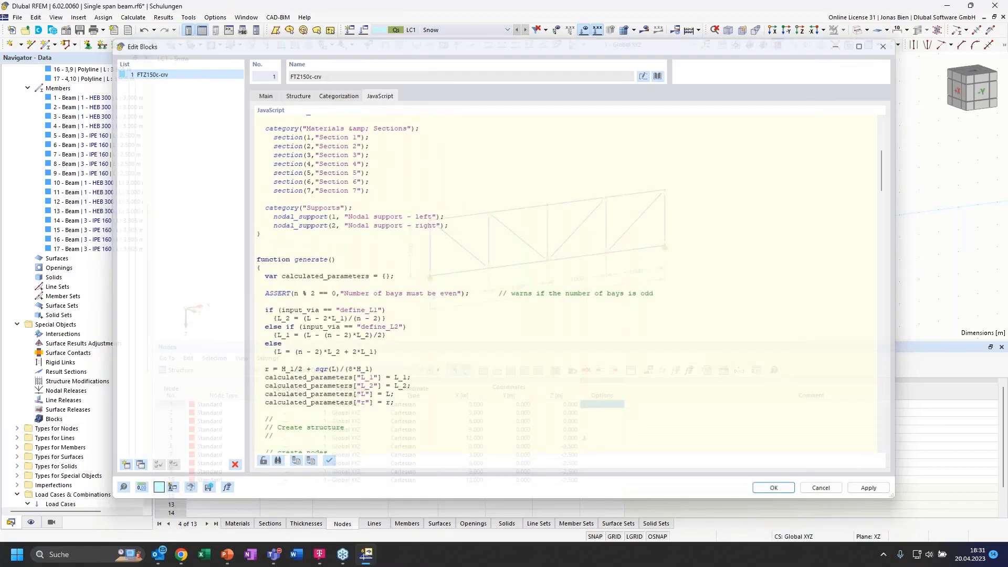
- Open the console, look up the object suggestions for "node", and clear the entry
{"action": "left_click", "coordinate": [243, 31]}
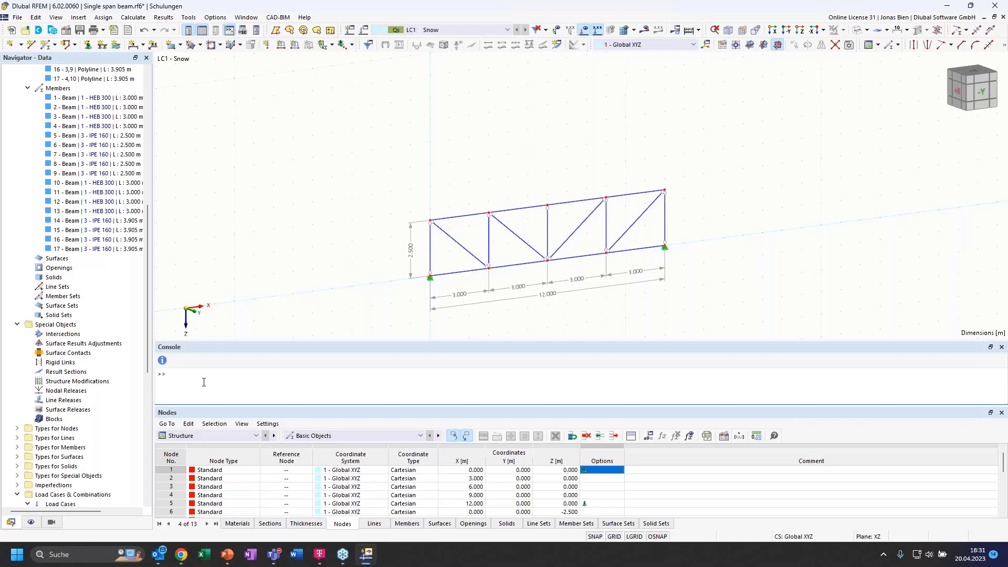
{"action": "type", "text": "nod"}
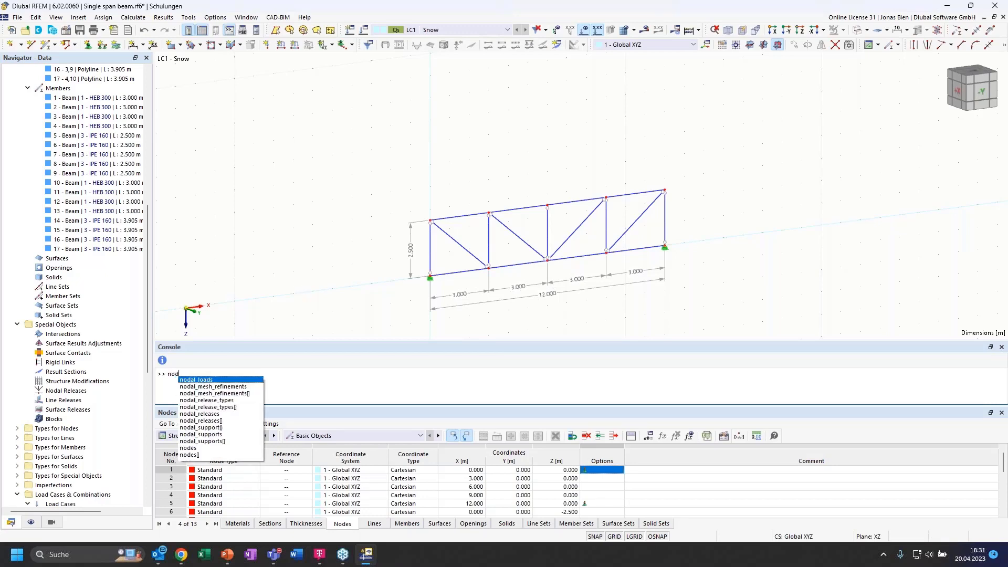
{"action": "type", "text": "e"}
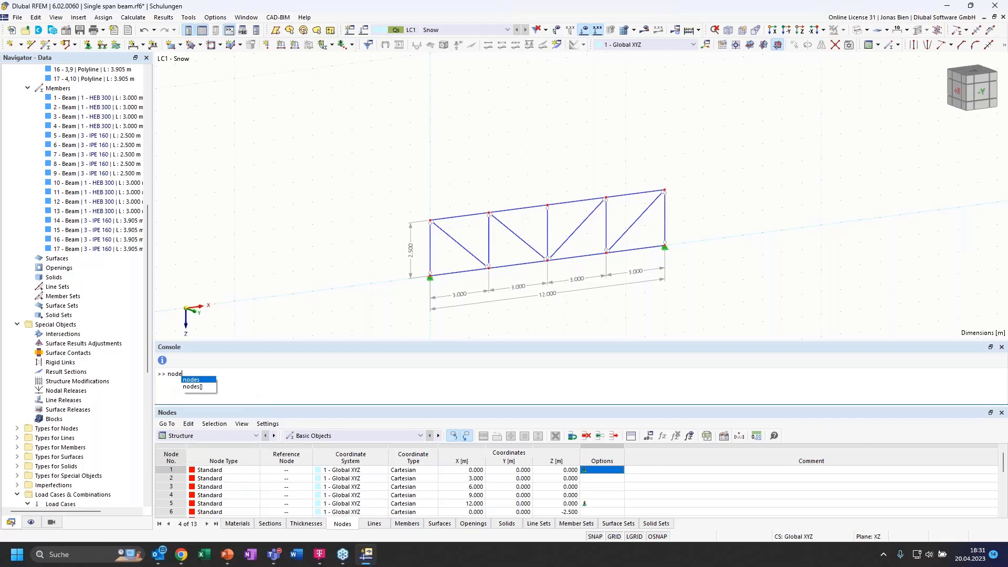
{"action": "left_click", "coordinate": [184, 374]}
{"action": "left_click_drag", "start_coordinate": [183, 374], "coordinate": [157, 376]}
{"action": "key", "text": "BackSpace"}
- Browse the object properties that can be inserted into the console, cancel without inserting one, and close the console
{"action": "left_click", "coordinate": [163, 362]}
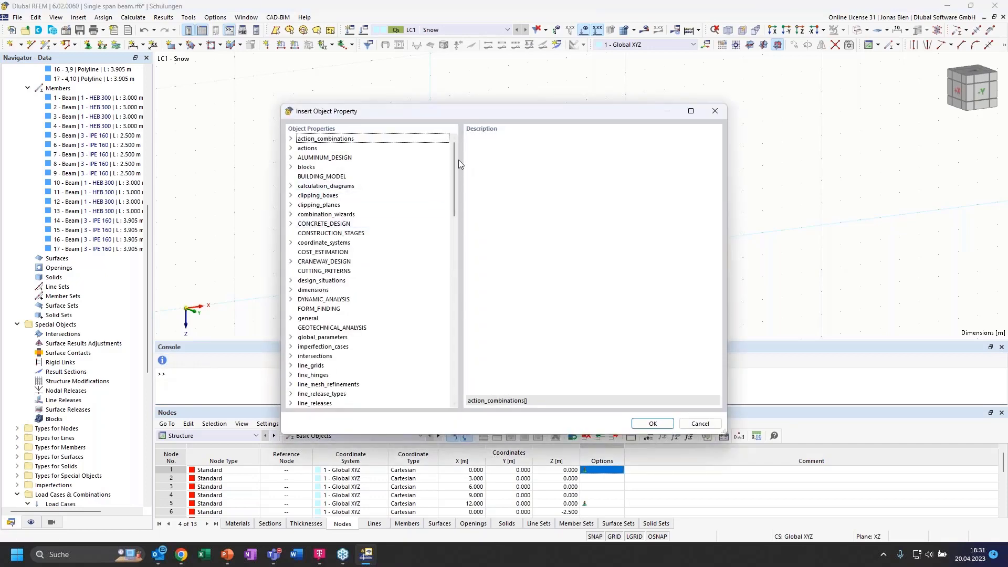
{"action": "left_click_drag", "start_coordinate": [453, 175], "coordinate": [451, 147]}
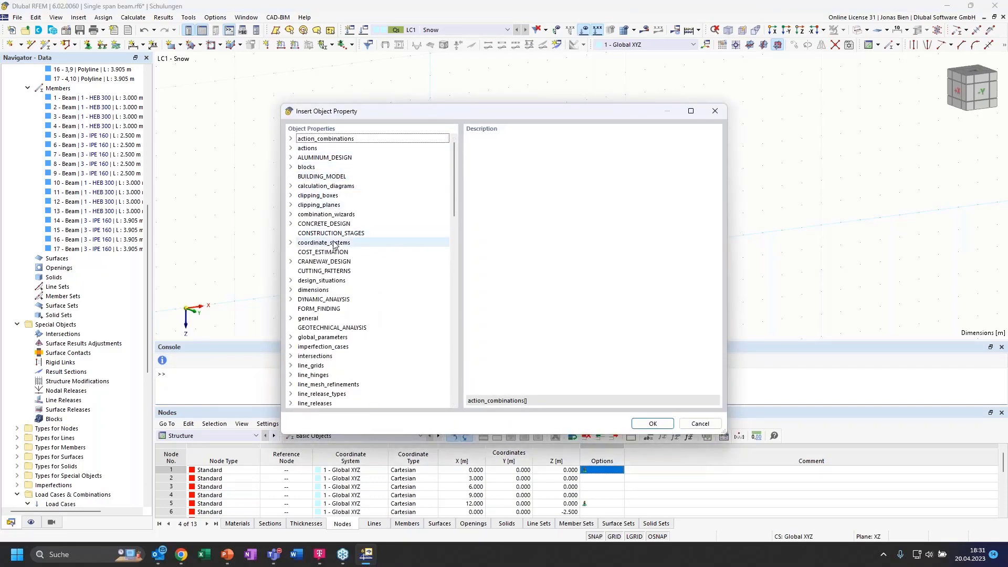
{"action": "left_click", "coordinate": [700, 424]}
{"action": "left_click", "coordinate": [1001, 348]}
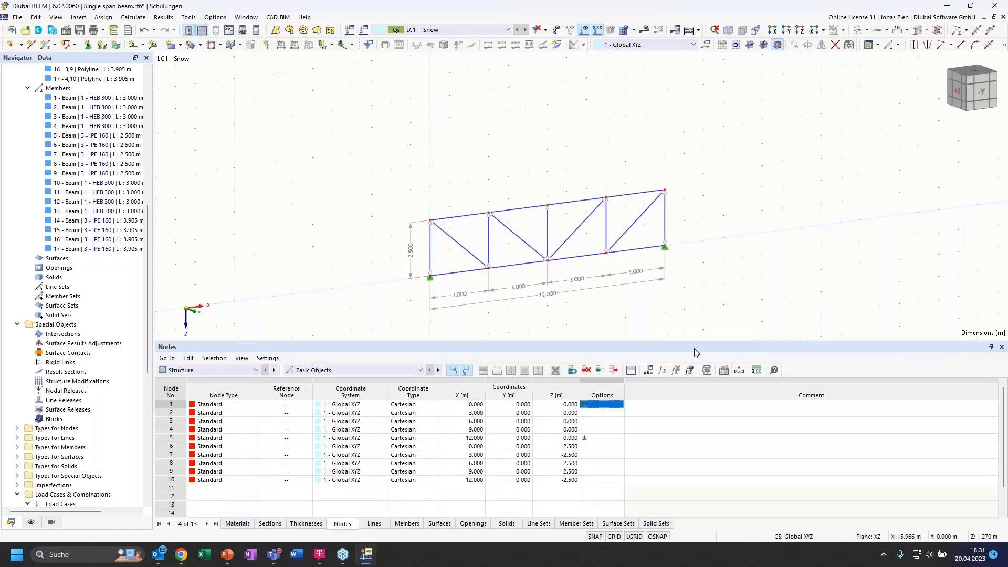
- Reduce the height of the nodes table and show the truss enlarged in the -Y view
{"action": "left_click_drag", "start_coordinate": [687, 347], "coordinate": [699, 379]}
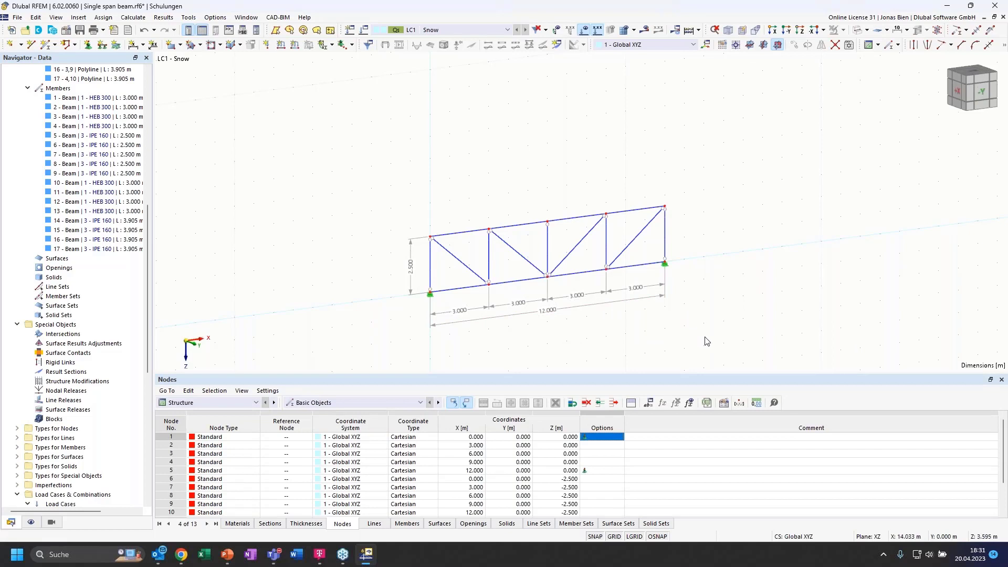
{"action": "middle_click_drag", "start_coordinate": [761, 280], "coordinate": [730, 319], "text": "ctrl"}
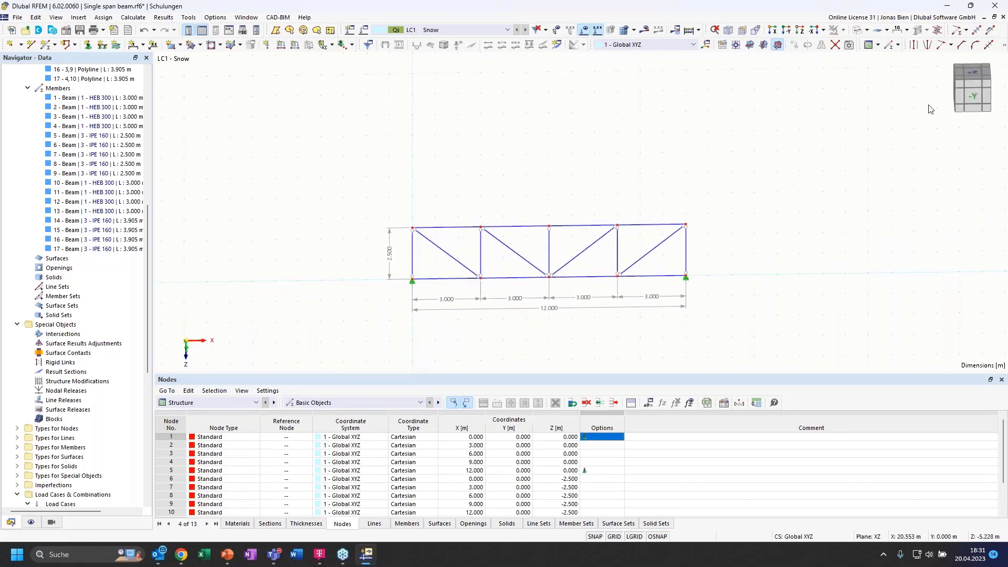
{"action": "left_click", "coordinate": [975, 96]}
{"action": "scroll", "coordinate": [571, 235], "scroll_direction": "down", "scroll_amount": 2}
{"action": "scroll", "coordinate": [572, 234], "scroll_direction": "down", "scroll_amount": 1}
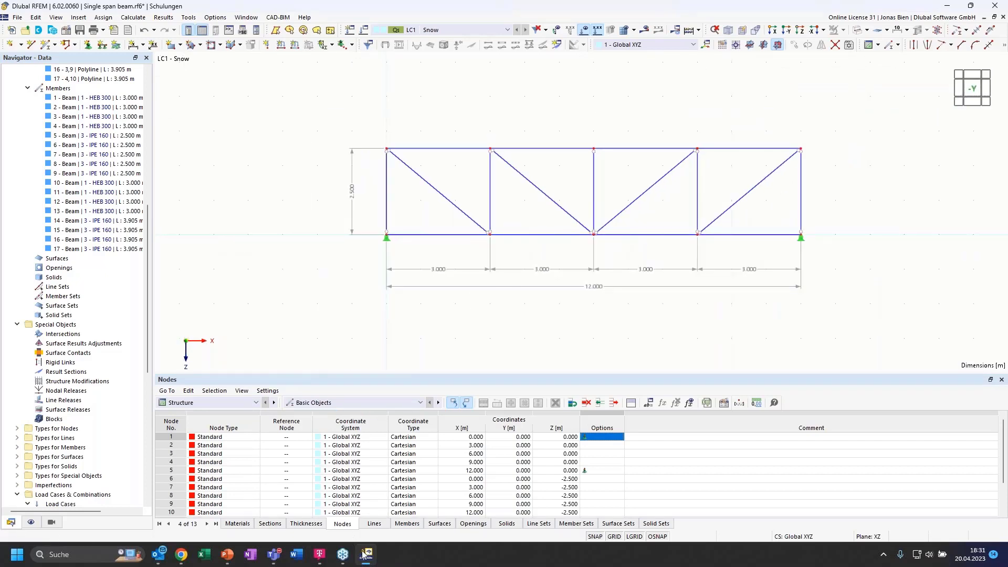
- Switch to the PowerPoint presentation and advance to the slide about the fixed column under 1st and 2nd order theory
{"action": "mouse_move", "coordinate": [371, 558]}
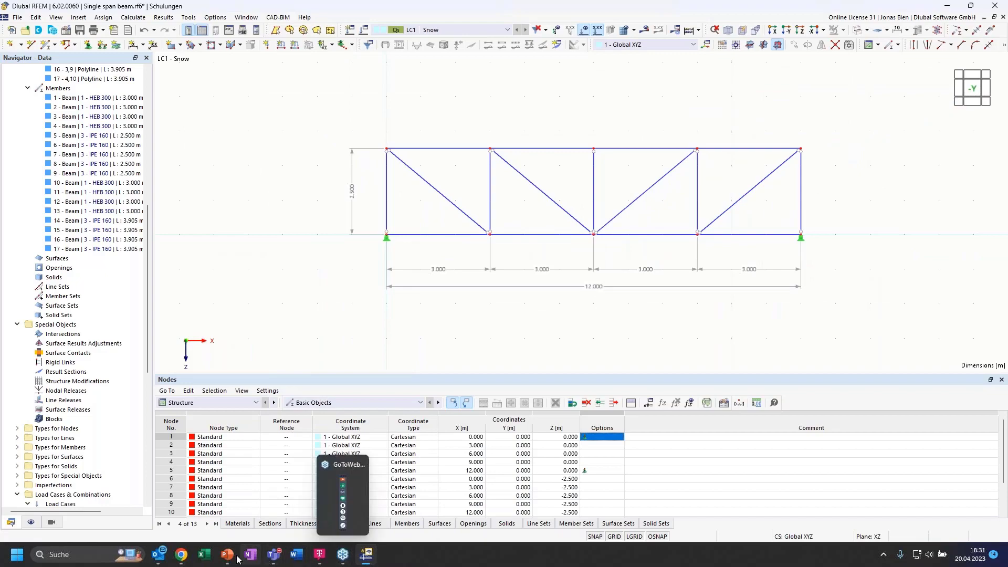
{"action": "mouse_move", "coordinate": [225, 559]}
{"action": "left_click", "coordinate": [284, 504]}
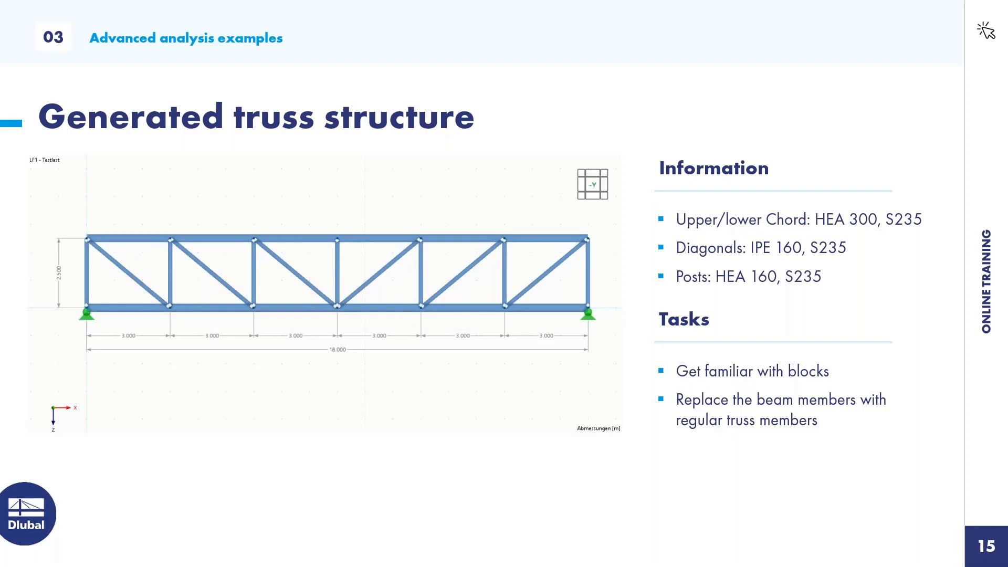
{"action": "left_click", "coordinate": [574, 362]}
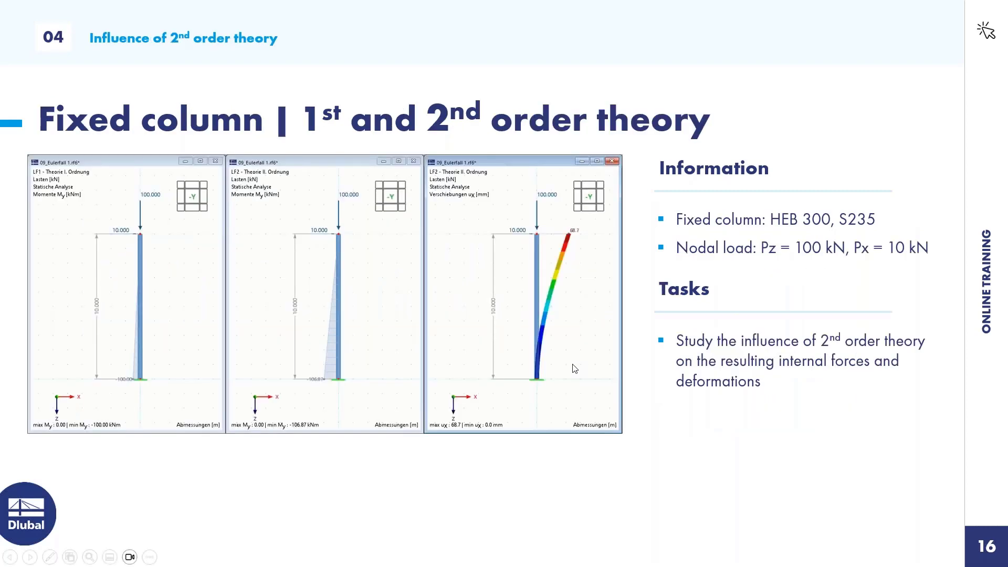
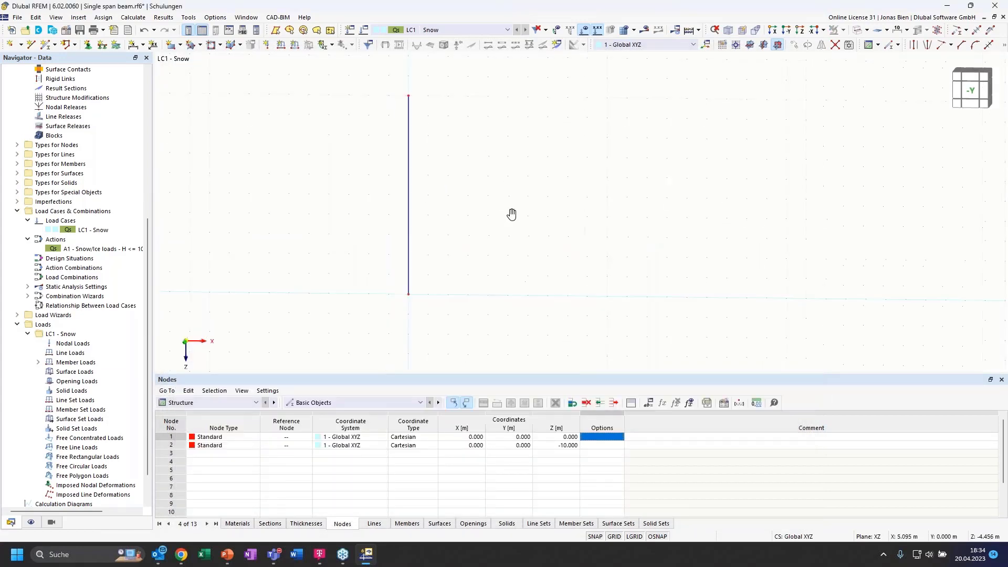
- Assign the Fixed nodal support to node 1 at the base of the column
{"action": "double_click", "coordinate": [412, 309]}
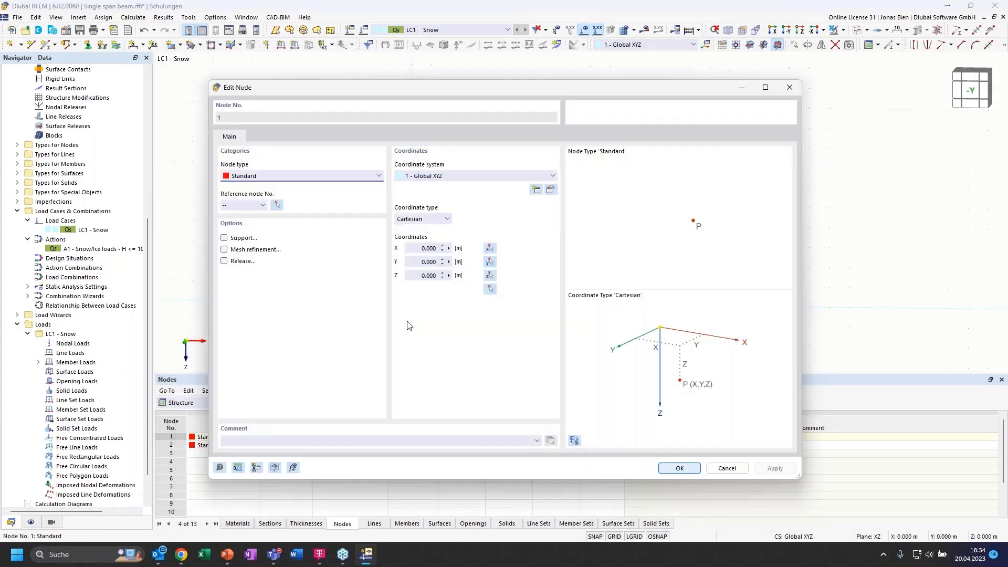
{"action": "left_click", "coordinate": [224, 238]}
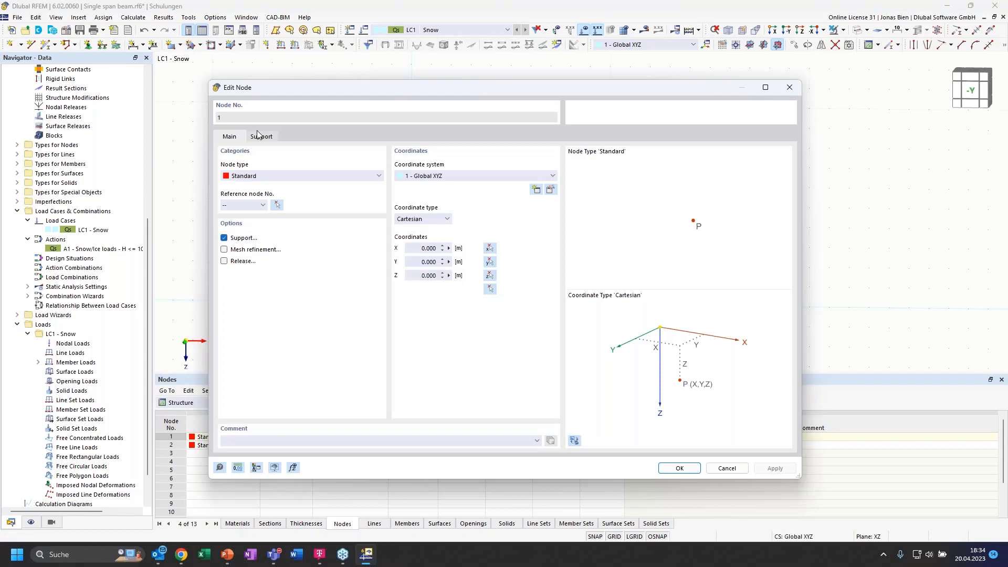
{"action": "left_click", "coordinate": [273, 139]}
{"action": "left_click", "coordinate": [278, 176]}
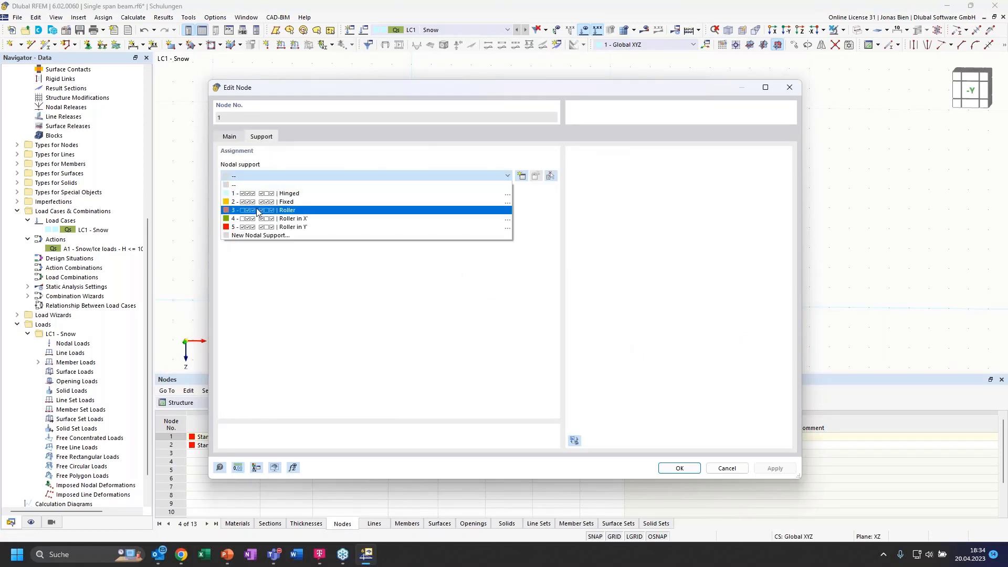
{"action": "left_click", "coordinate": [277, 185]}
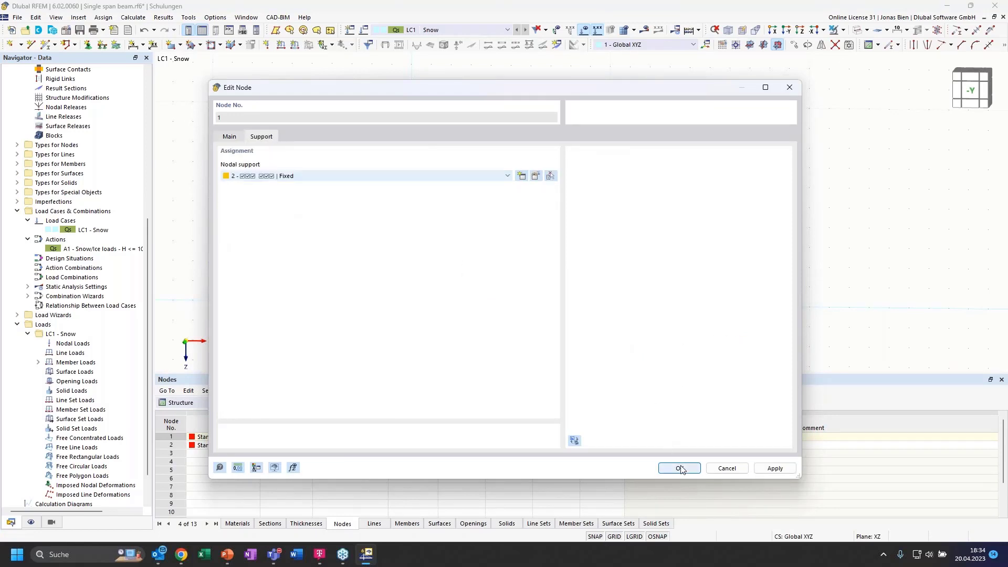
{"action": "left_click", "coordinate": [678, 468]}
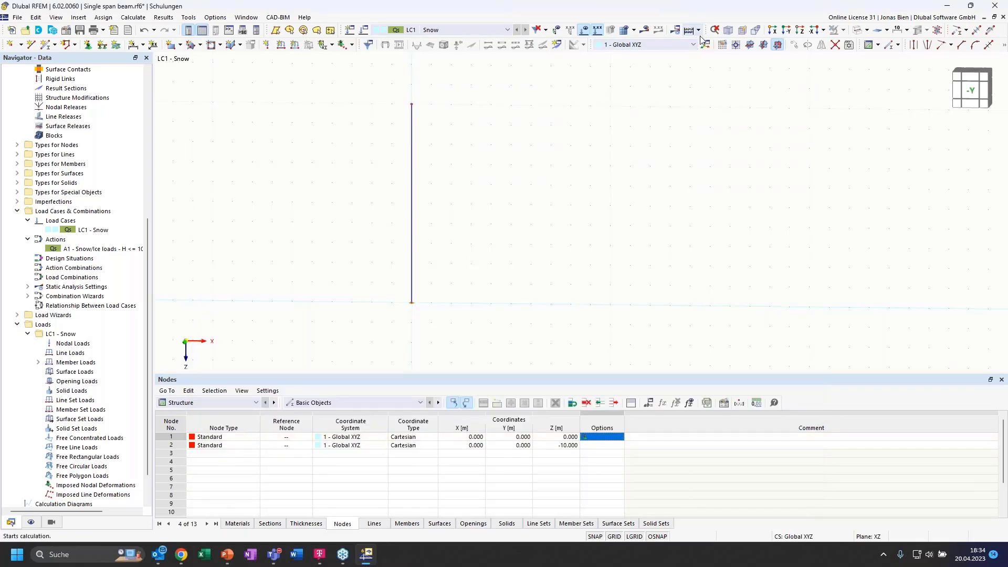
- Switch the model display from wireframe to solid and check the support assigned to the column's base node
{"action": "left_click", "coordinate": [857, 30]}
{"action": "scroll", "coordinate": [410, 312], "scroll_direction": "up", "scroll_amount": 4}
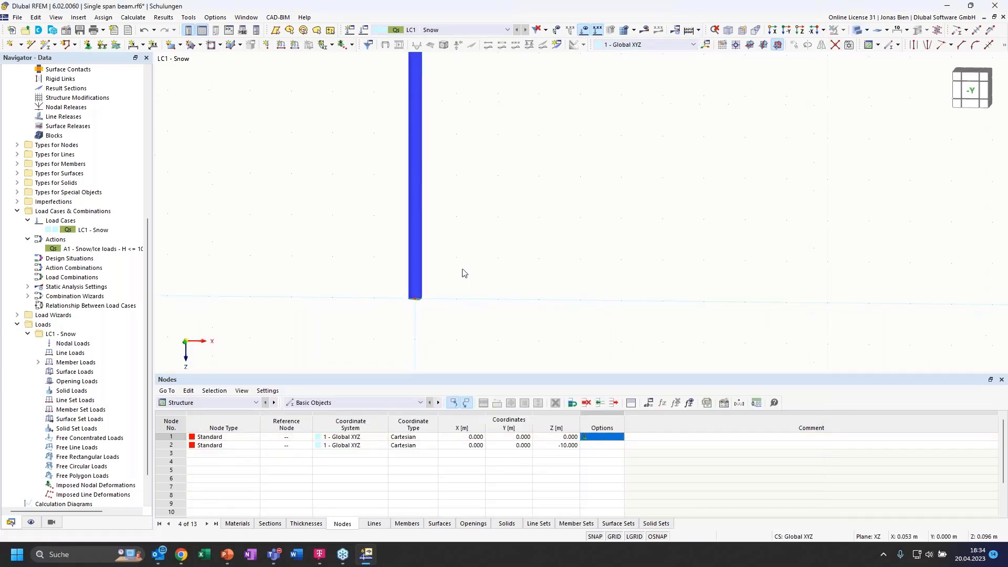
{"action": "middle_click_drag", "start_coordinate": [444, 271], "coordinate": [402, 288], "text": "ctrl"}
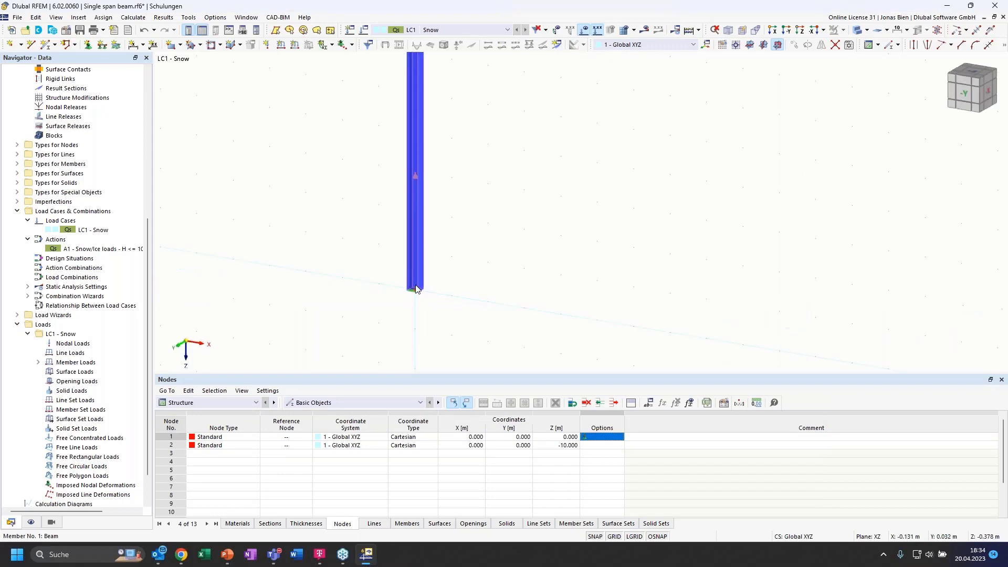
{"action": "scroll", "coordinate": [413, 288], "scroll_direction": "up", "scroll_amount": 4}
{"action": "double_click", "coordinate": [414, 303]}
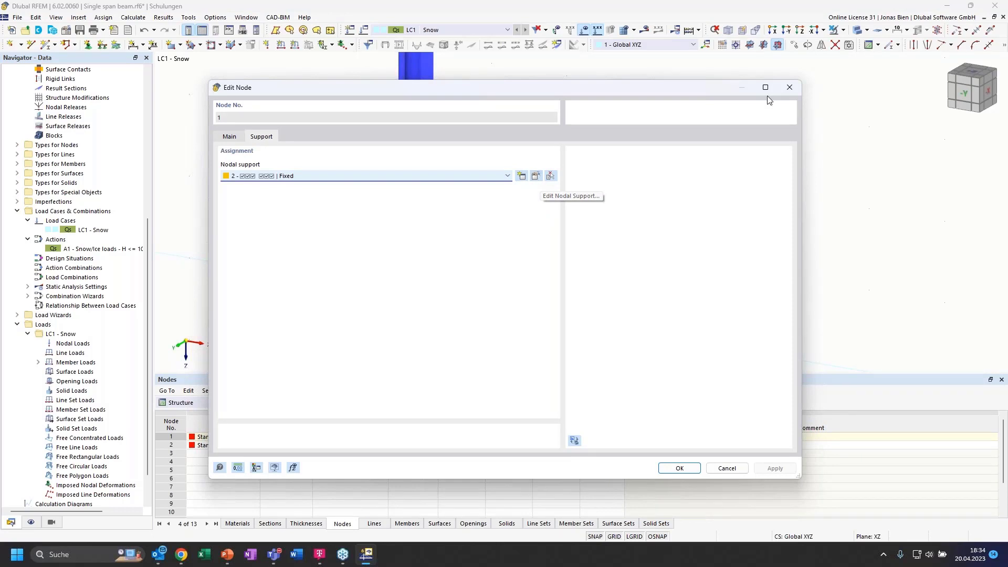
{"action": "left_click", "coordinate": [790, 87]}
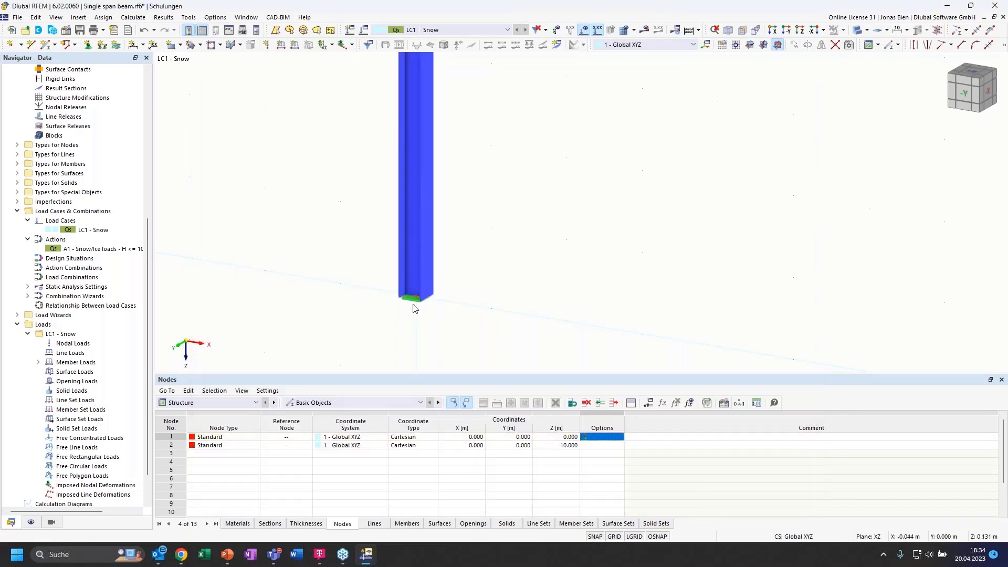
- Enlarge the display size of the nodal support symbol at the column base
{"action": "scroll", "coordinate": [439, 318], "scroll_direction": "down", "scroll_amount": 2}
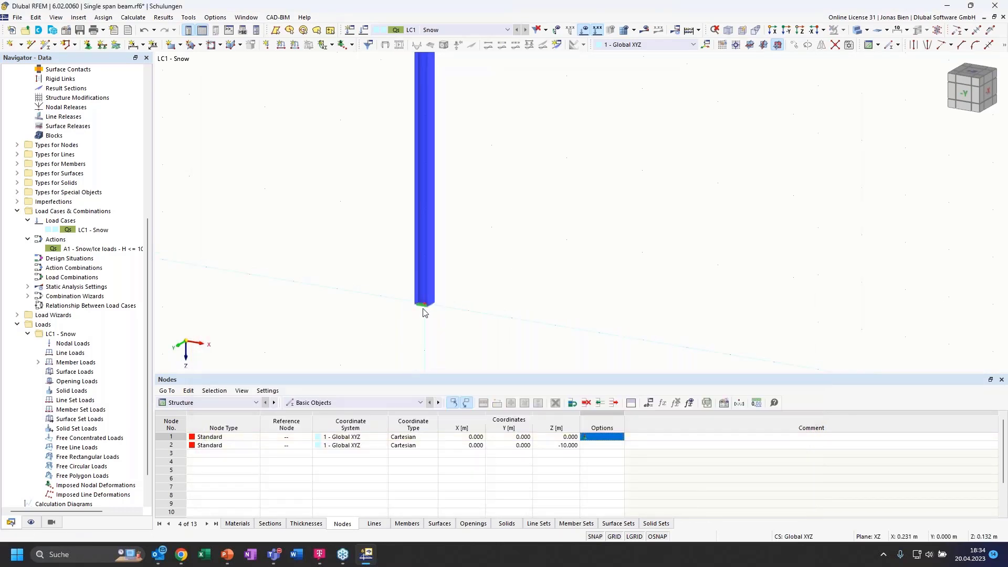
{"action": "right_click", "coordinate": [424, 310]}
{"action": "left_click_drag", "start_coordinate": [481, 403], "coordinate": [581, 407]}
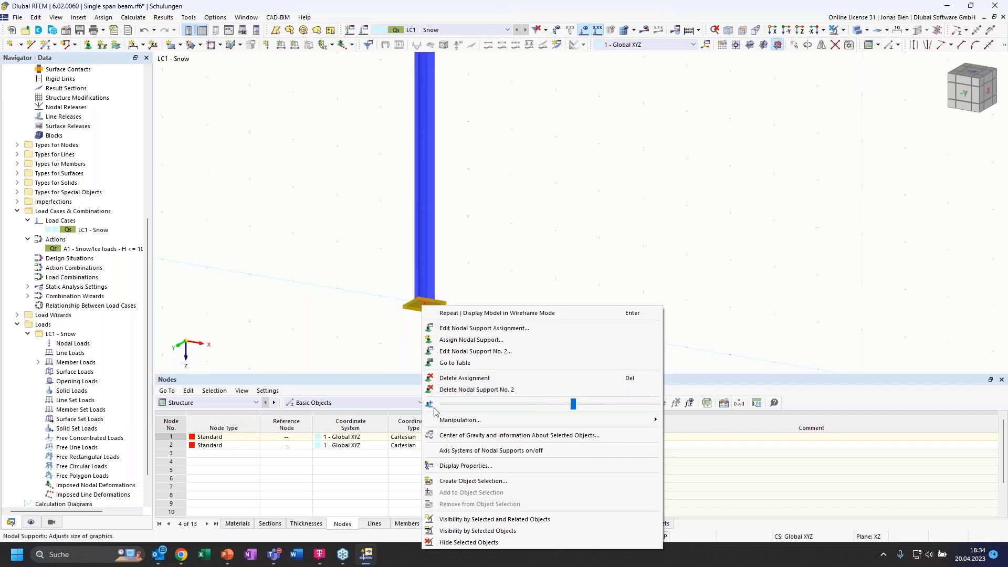
{"action": "left_click", "coordinate": [558, 219]}
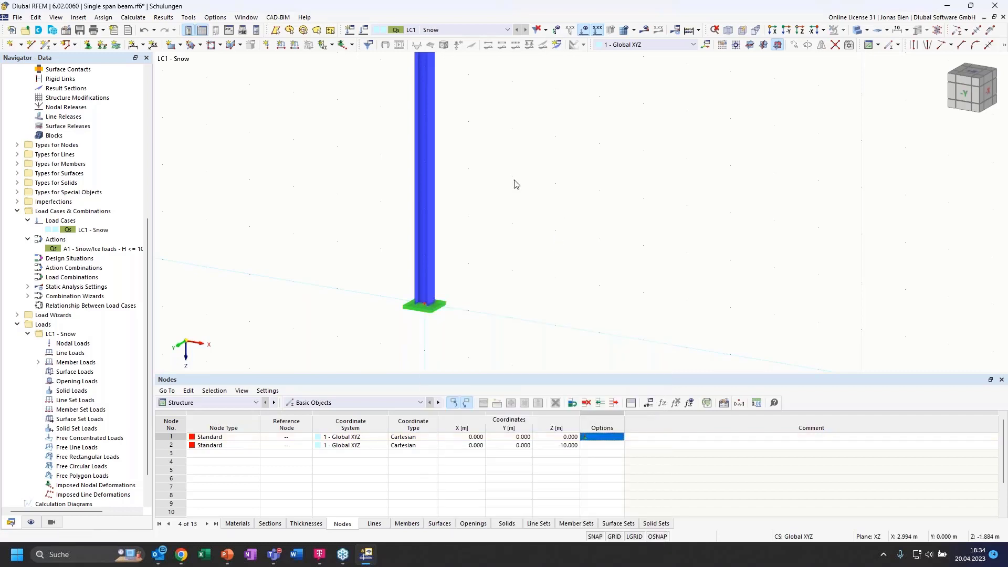
{"action": "middle_click_drag", "start_coordinate": [531, 207], "coordinate": [532, 228], "text": "ctrl"}
{"action": "scroll", "coordinate": [532, 228], "scroll_direction": "down", "scroll_amount": 1}
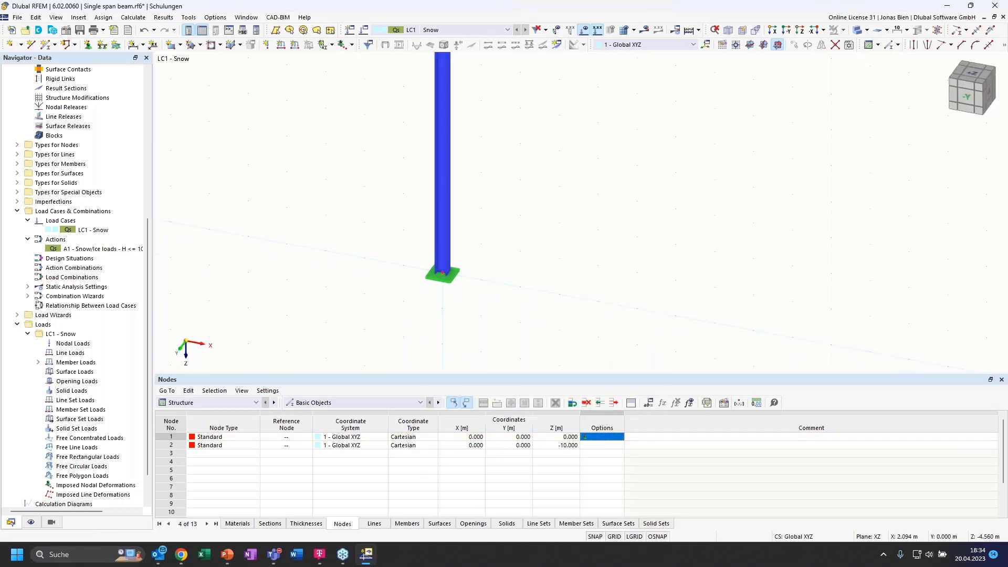
- Start a new nodal load in LC1 - Snow with the load type Components
{"action": "middle_click_drag", "start_coordinate": [516, 112], "coordinate": [514, 104]}
{"action": "key", "text": "F8"}
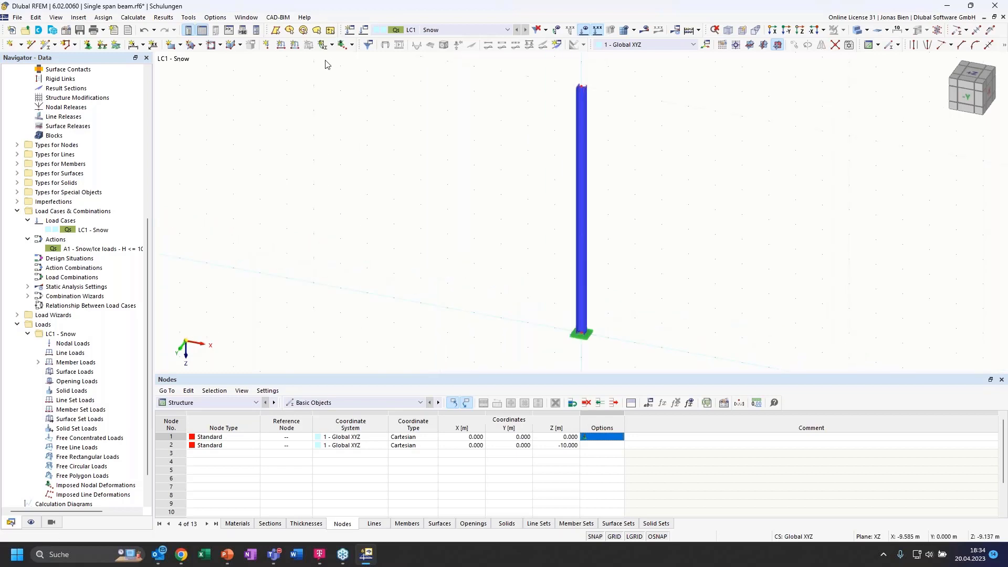
{"action": "left_click", "coordinate": [266, 44]}
{"action": "left_click", "coordinate": [492, 196]}
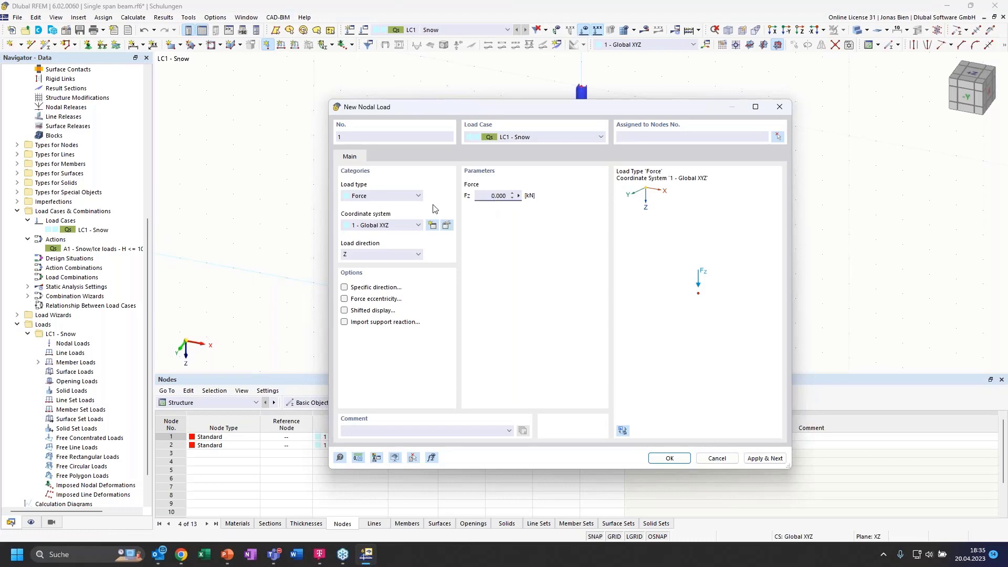
{"action": "left_click_drag", "start_coordinate": [467, 106], "coordinate": [396, 123]}
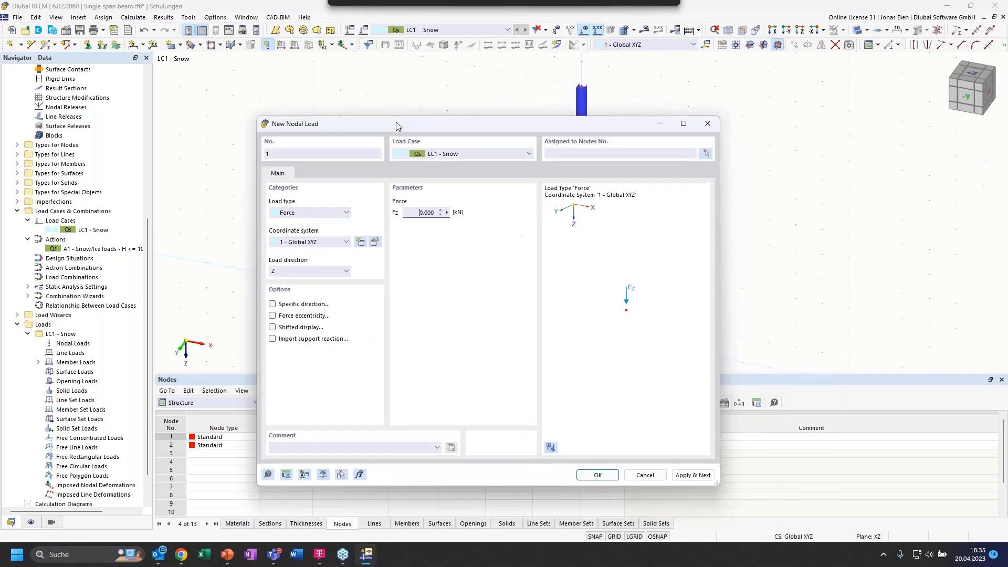
{"action": "left_click", "coordinate": [314, 213]}
{"action": "left_click", "coordinate": [301, 239]}
{"action": "left_click", "coordinate": [420, 238]}
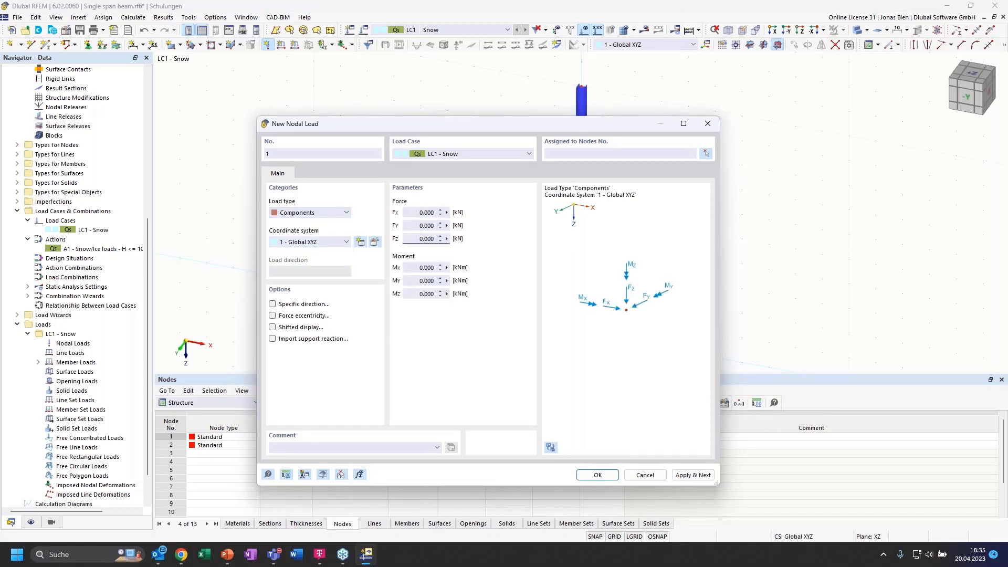
- Set the nodal load components to Fx 10 kN and Fz 100 kN and place the load on the column's top node
{"action": "type", "text": "10"}
{"action": "left_click", "coordinate": [418, 213]}
{"action": "left_click", "coordinate": [602, 479]}
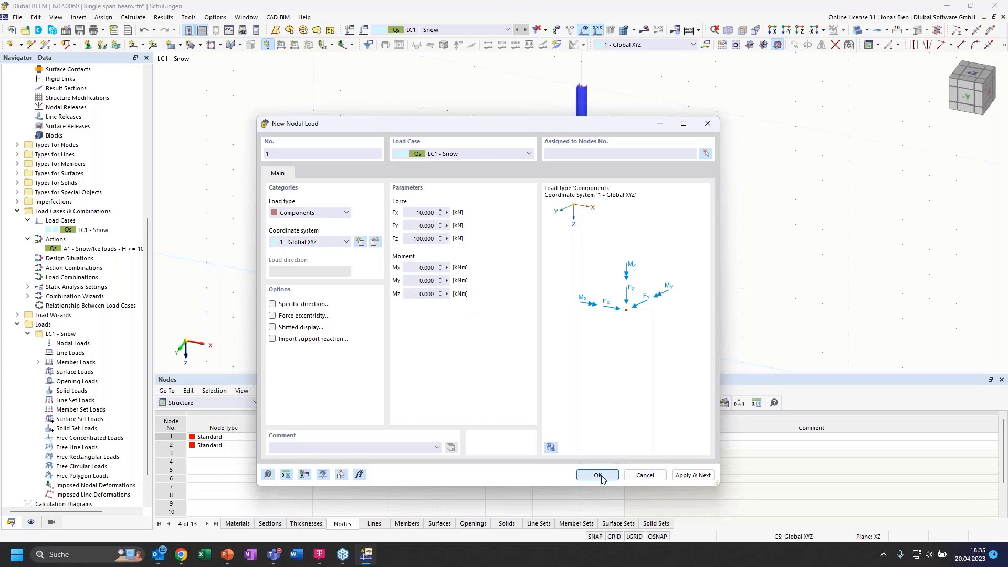
{"action": "left_click", "coordinate": [594, 116]}
{"action": "left_click", "coordinate": [166, 156]}
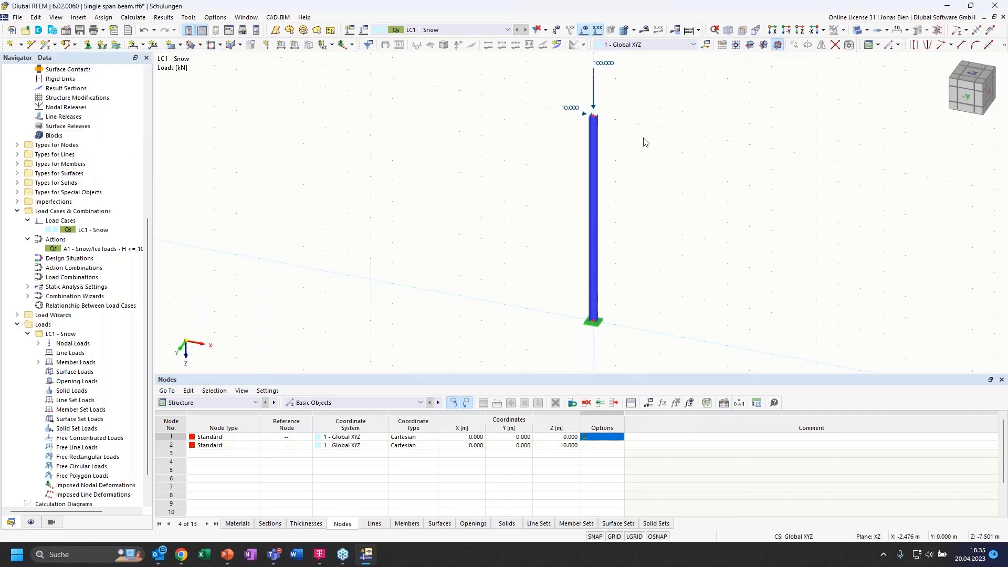
{"action": "middle_click_drag", "start_coordinate": [671, 114], "coordinate": [686, 97], "text": "ctrl"}
{"action": "scroll", "coordinate": [723, 149], "scroll_direction": "down", "scroll_amount": 1}
{"action": "scroll", "coordinate": [710, 71], "scroll_direction": "up", "scroll_amount": 1}
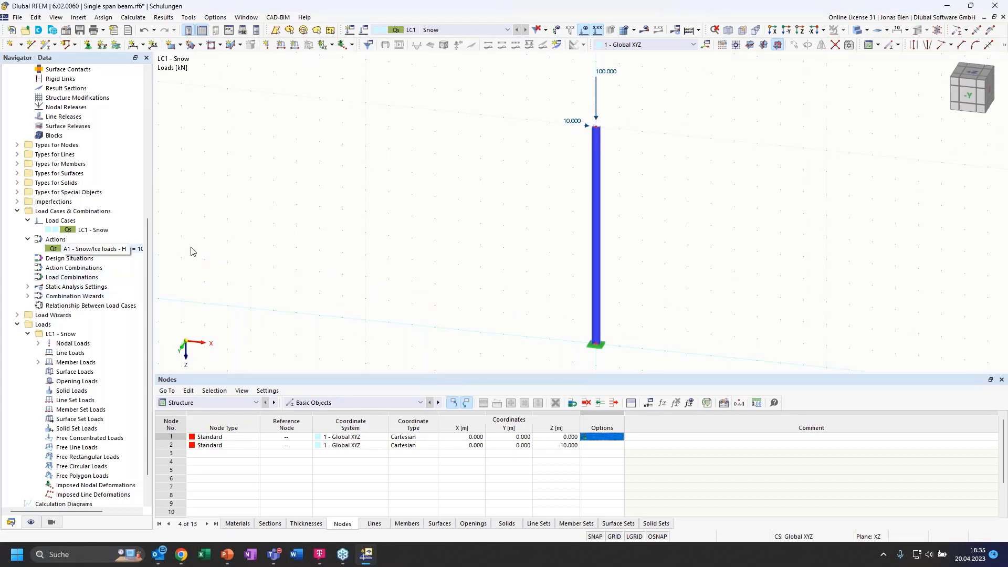
- Open load case LC1 - Snow and review its static analysis options, keeping SA1 - Geometrically linear
{"action": "left_click", "coordinate": [596, 138]}
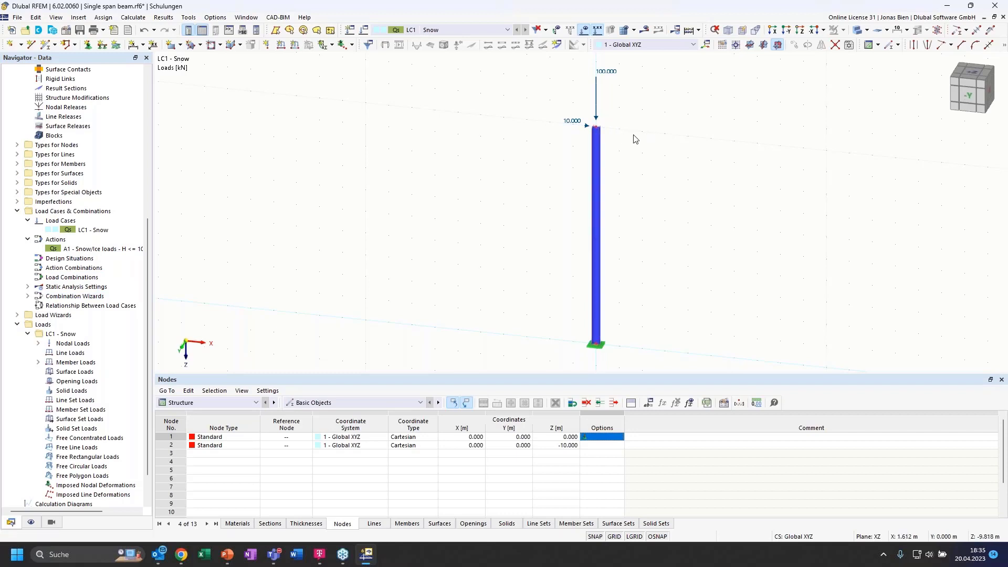
{"action": "scroll", "coordinate": [634, 136], "scroll_direction": "up", "scroll_amount": 1}
{"action": "middle_click_drag", "start_coordinate": [635, 124], "coordinate": [636, 138]}
{"action": "left_click", "coordinate": [101, 231]}
{"action": "double_click", "coordinate": [100, 231]}
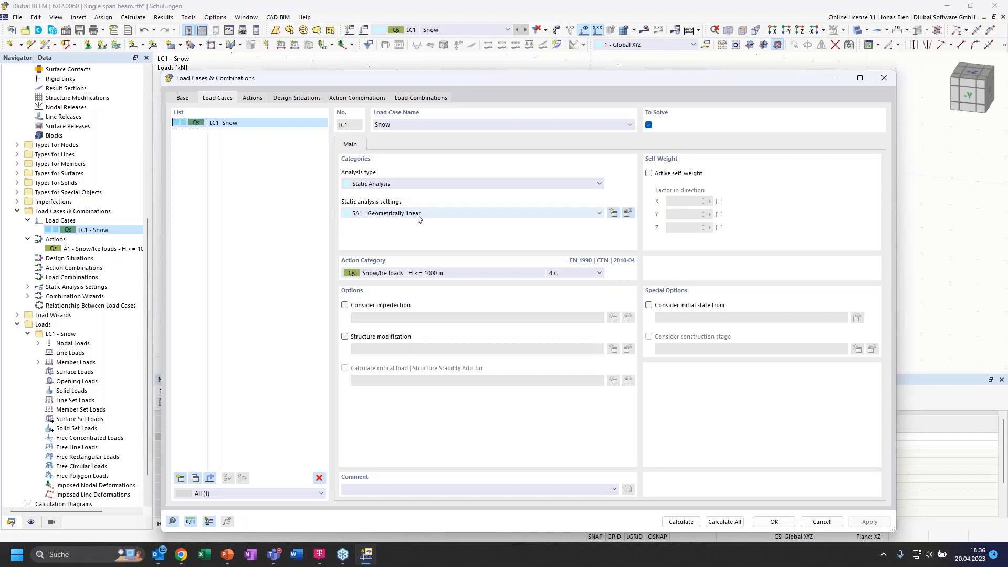
{"action": "left_click", "coordinate": [553, 210]}
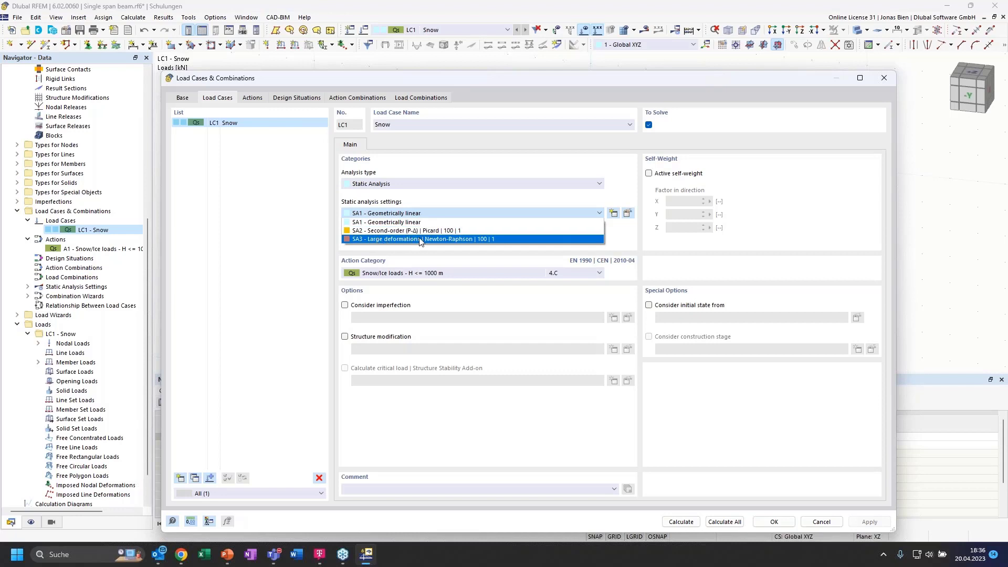
{"action": "left_click", "coordinate": [388, 227]}
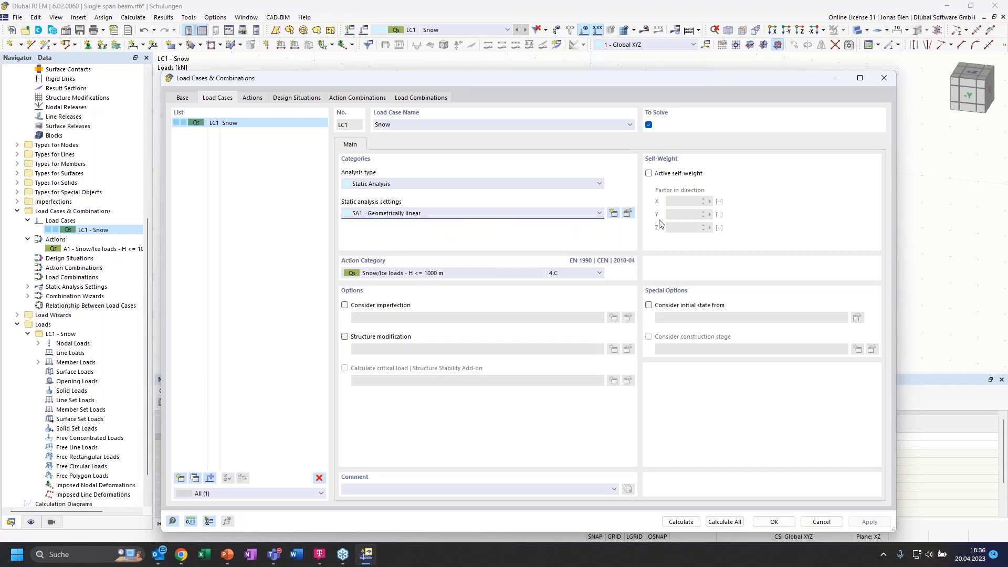
- Inspect the details of the SA1 analysis settings, close the load case, and list all static analysis settings in the navigator
{"action": "left_click", "coordinate": [630, 213]}
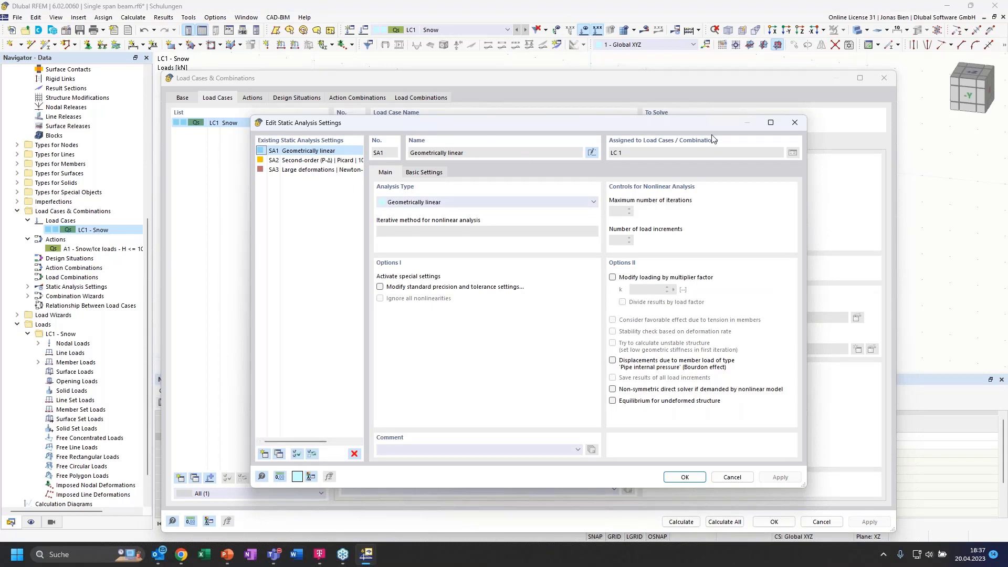
{"action": "left_click", "coordinate": [428, 173]}
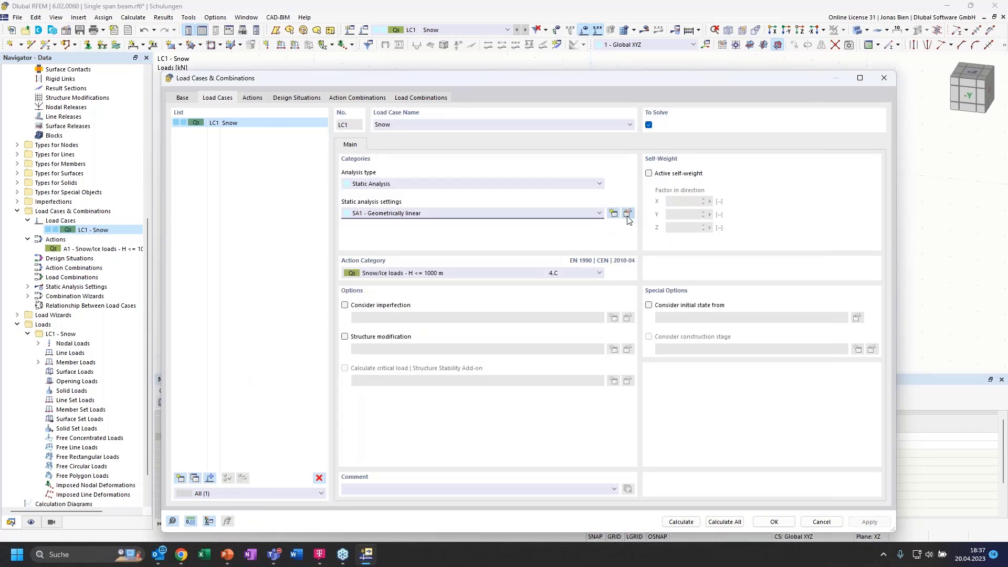
{"action": "left_click", "coordinate": [757, 521]}
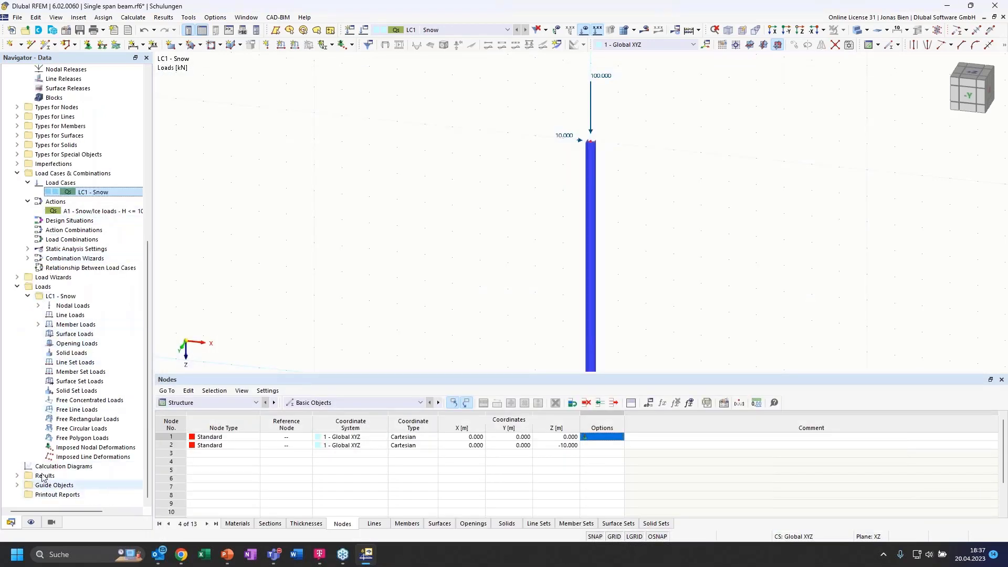
{"action": "scroll", "coordinate": [54, 465], "scroll_direction": "up", "scroll_amount": 2}
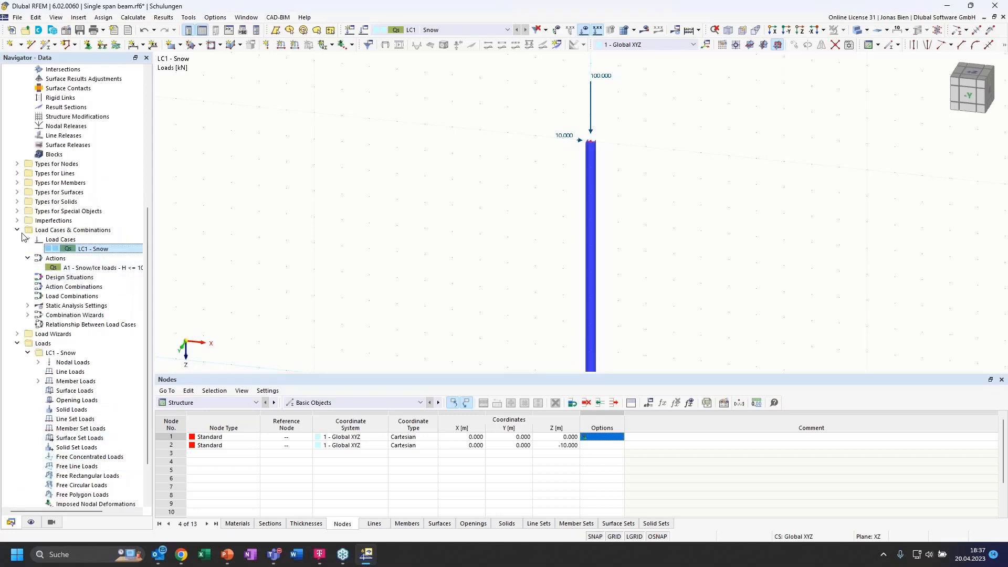
{"action": "double_click", "coordinate": [52, 307]}
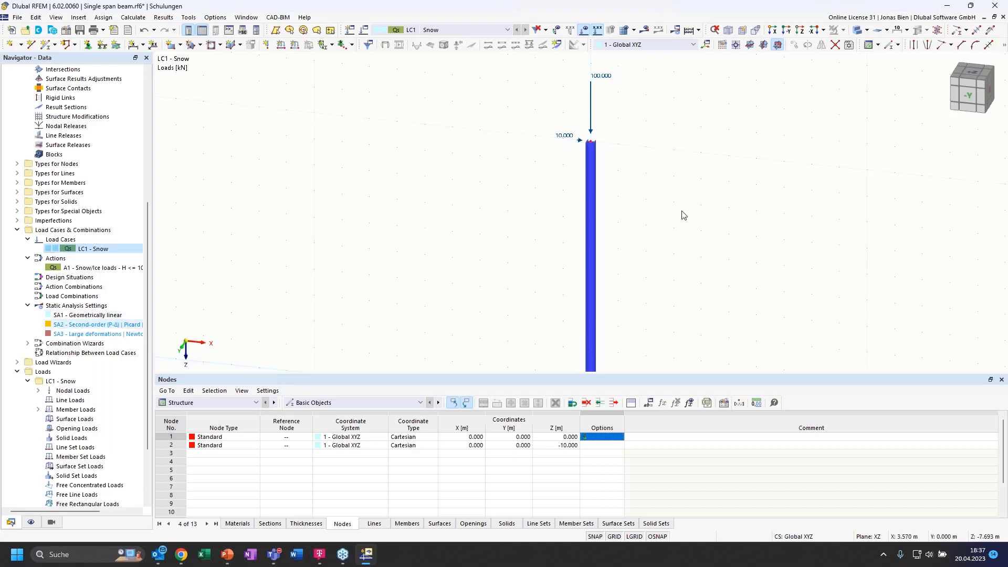
- Calculate load case LC1 and display its results on the column
{"action": "middle_click_drag", "start_coordinate": [681, 217], "coordinate": [643, 220], "text": "ctrl"}
{"action": "scroll", "coordinate": [647, 242], "scroll_direction": "down", "scroll_amount": 1}
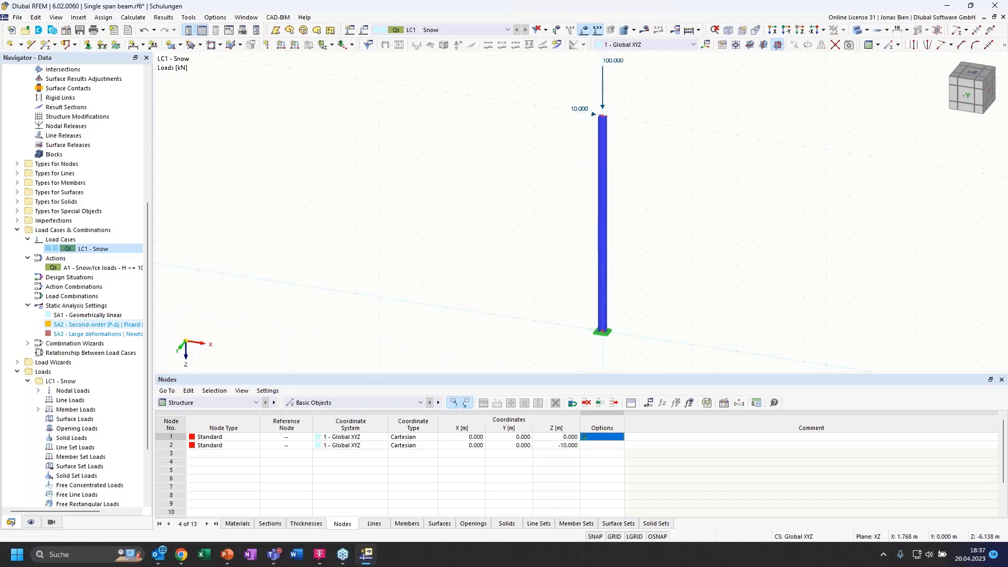
{"action": "left_click", "coordinate": [647, 33]}
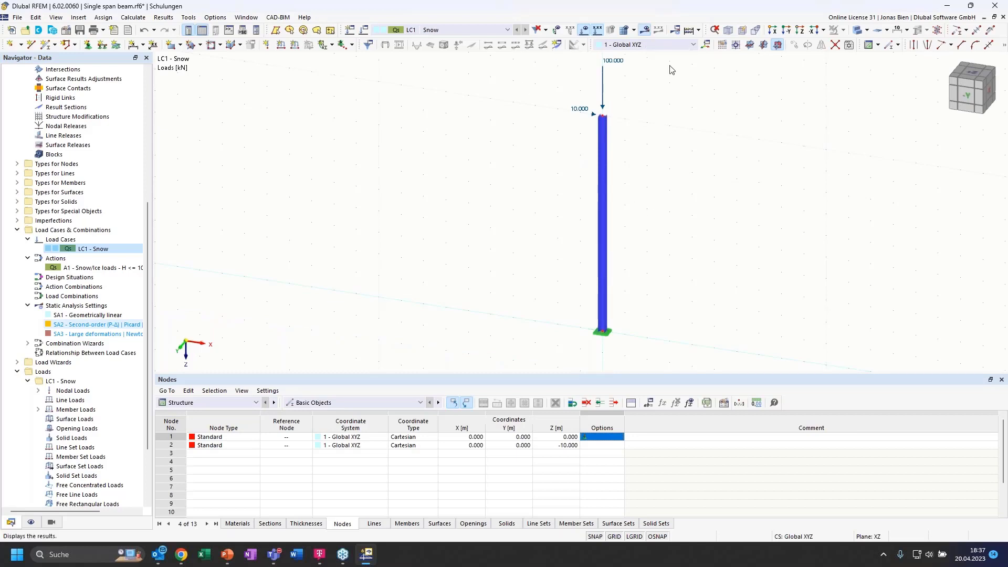
{"action": "left_click", "coordinate": [544, 320]}
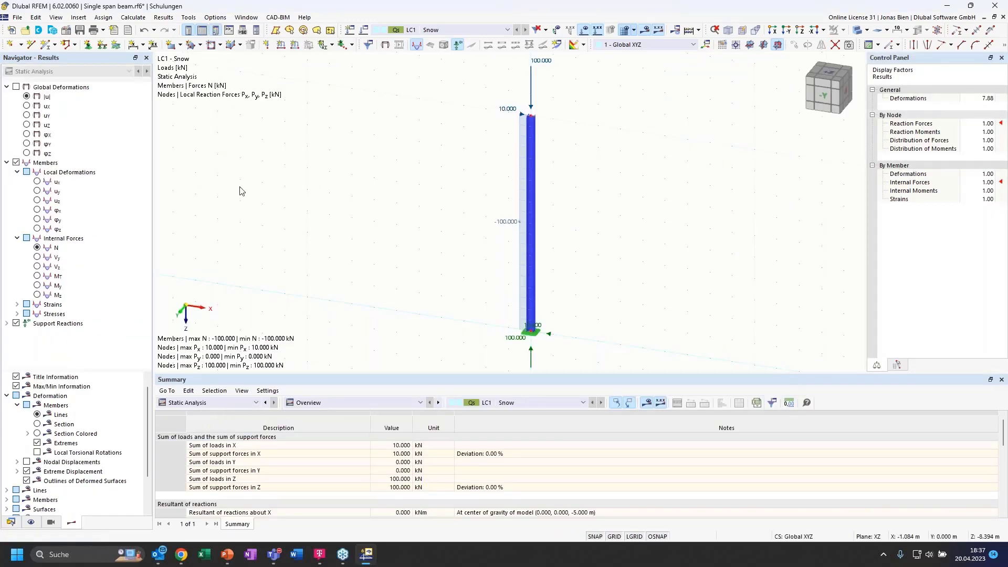
- Switch the model display to wireframe and view the column from the -Y direction
{"action": "left_click", "coordinate": [858, 30]}
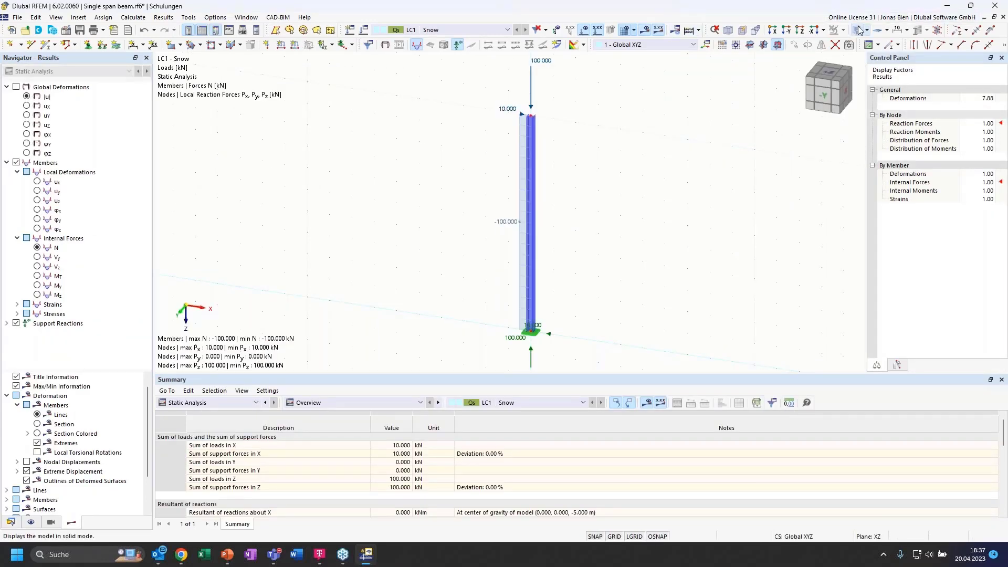
{"action": "left_click", "coordinate": [859, 31]}
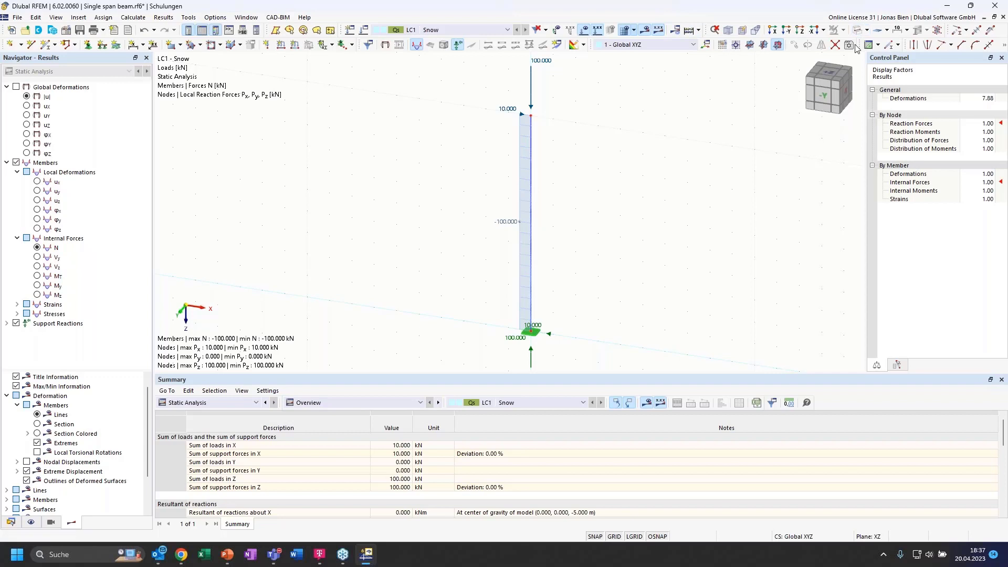
{"action": "left_click", "coordinate": [824, 99]}
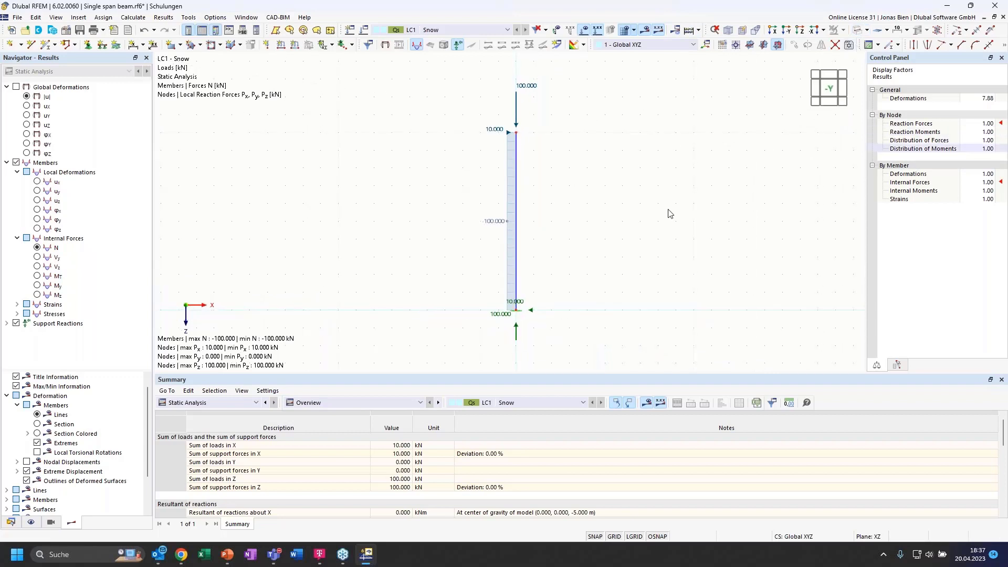
{"action": "scroll", "coordinate": [504, 185], "scroll_direction": "up", "scroll_amount": 1}
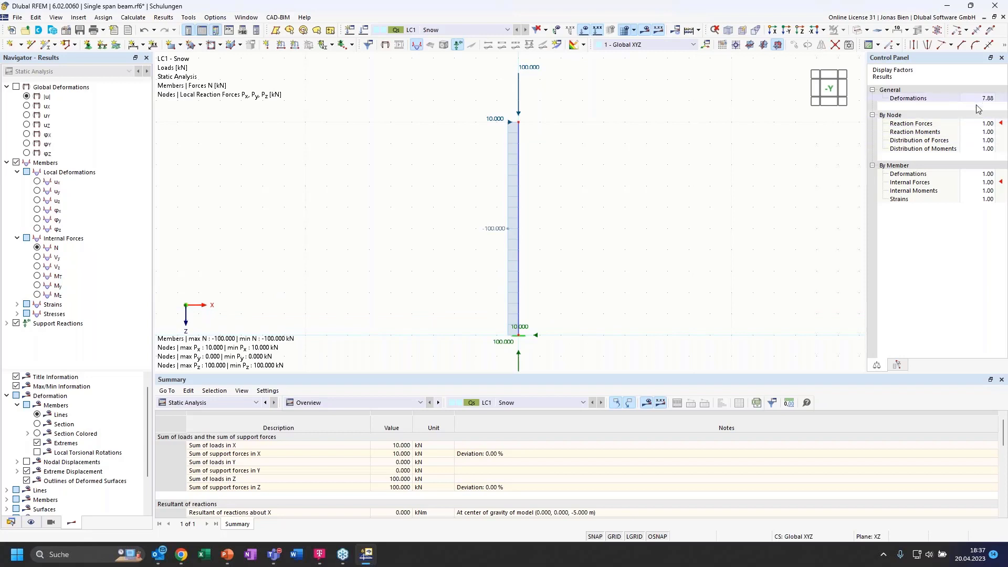
- Set the member display factors for internal forces and internal moments to 4
{"action": "left_click", "coordinate": [978, 183]}
{"action": "type", "text": "4"}
{"action": "key", "text": "Return"}
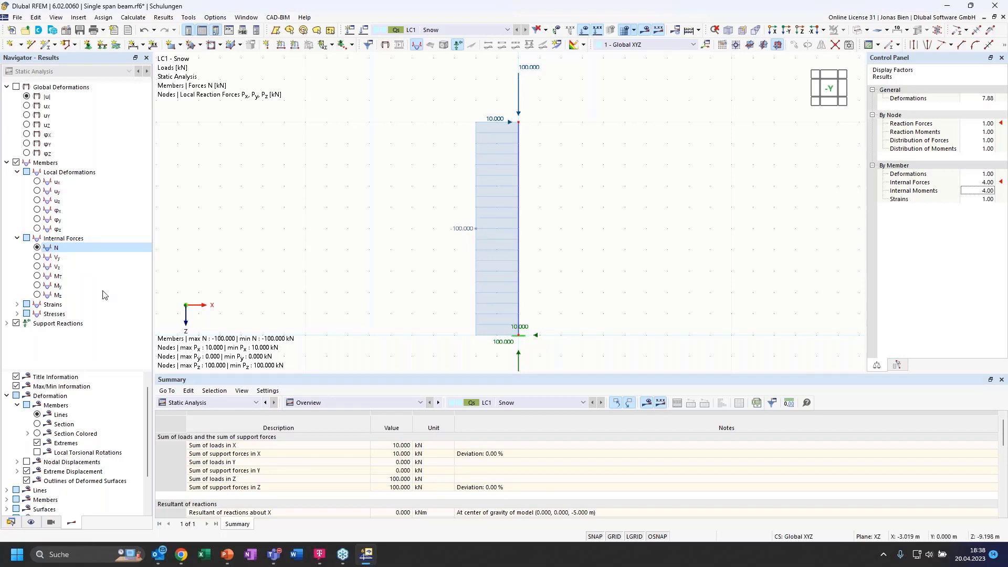
- Display the column's shear force Vz and bending moment My diagrams in turn
{"action": "left_click", "coordinate": [37, 267]}
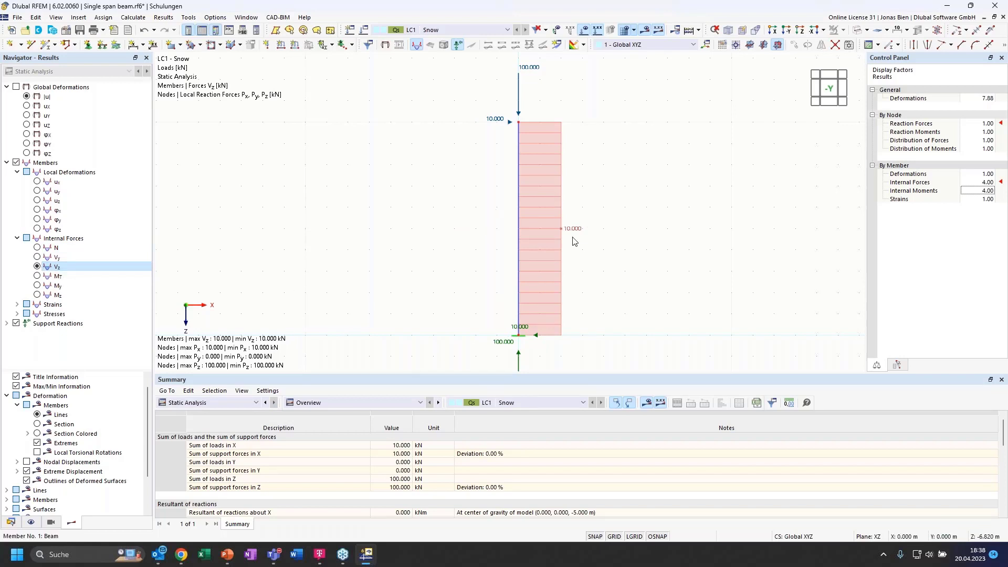
{"action": "left_click", "coordinate": [58, 286]}
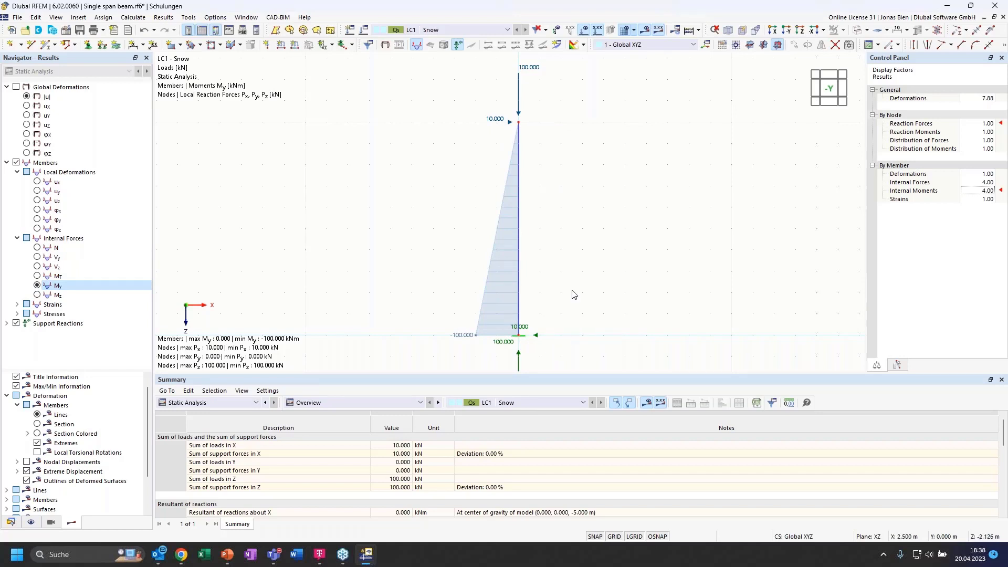
{"action": "scroll", "coordinate": [573, 290], "scroll_direction": "down", "scroll_amount": 1}
{"action": "scroll", "coordinate": [524, 330], "scroll_direction": "up", "scroll_amount": 1}
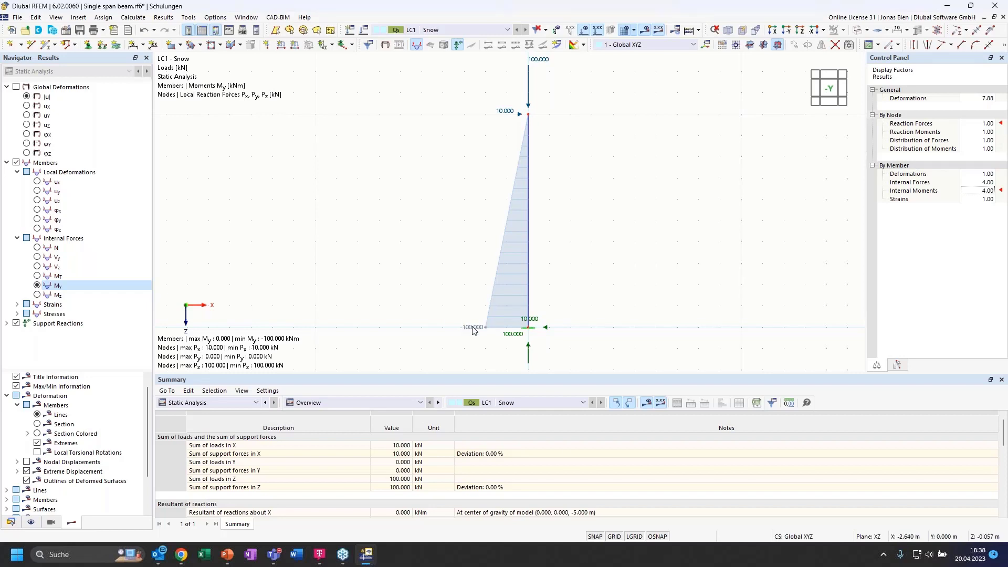
- Enable the nodal support reaction moments Mx, My and Mz, and hide all support reactions
{"action": "left_click", "coordinate": [6, 324]}
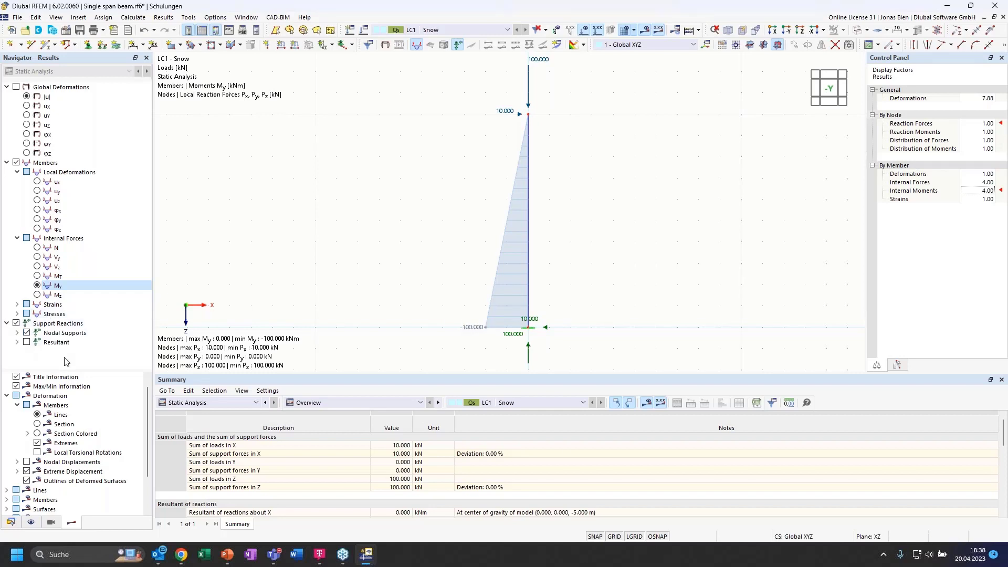
{"action": "left_click", "coordinate": [17, 334]}
{"action": "scroll", "coordinate": [32, 341], "scroll_direction": "down", "scroll_amount": 2}
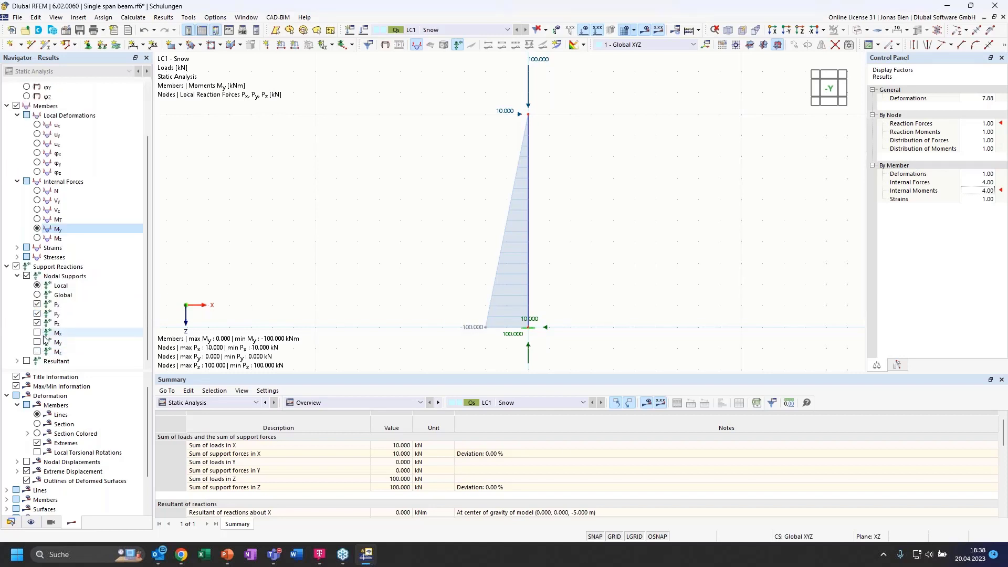
{"action": "left_click", "coordinate": [37, 332]}
{"action": "left_click", "coordinate": [36, 342]}
{"action": "left_click", "coordinate": [37, 352]}
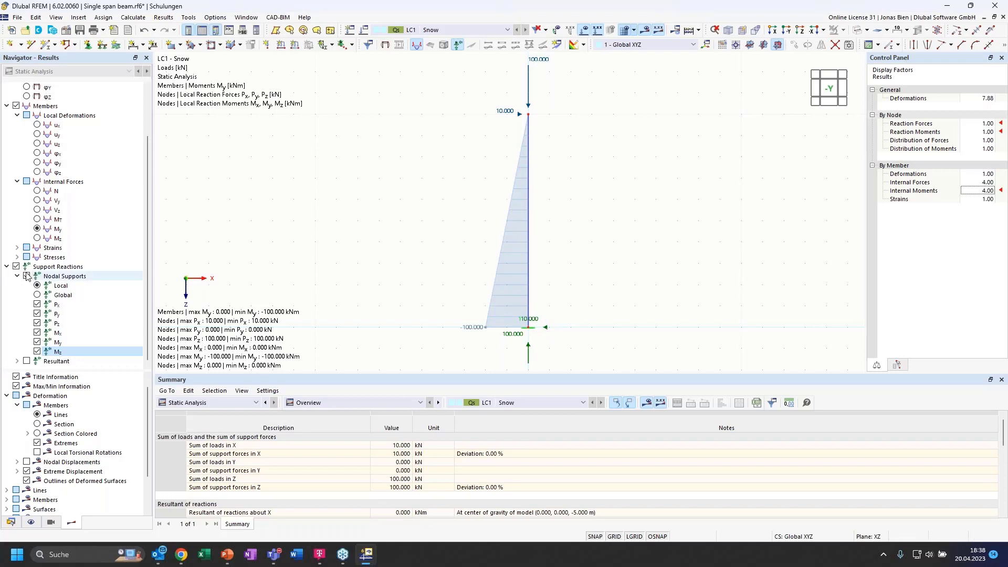
{"action": "left_click", "coordinate": [16, 266]}
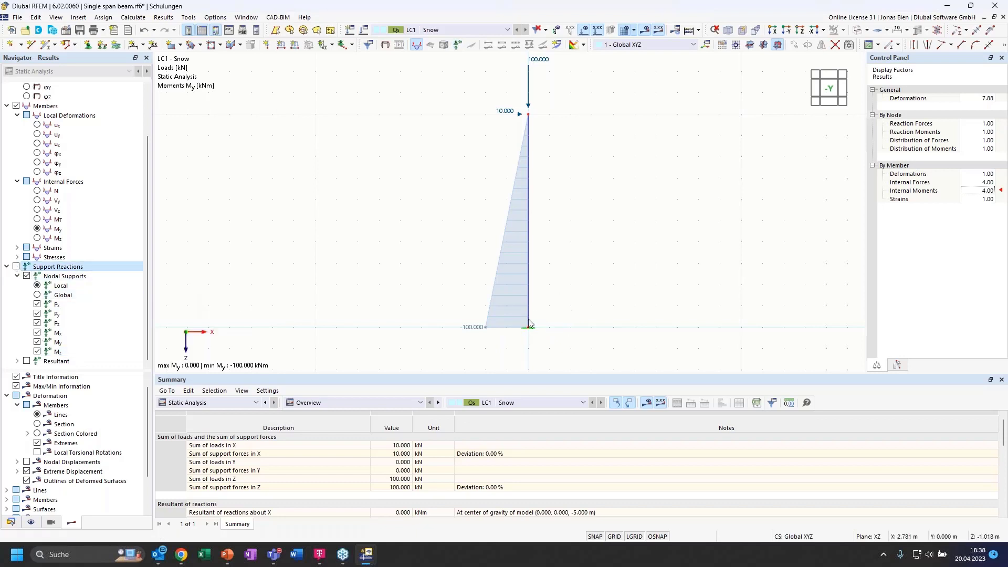
{"action": "middle_click_drag", "start_coordinate": [578, 226], "coordinate": [580, 235]}
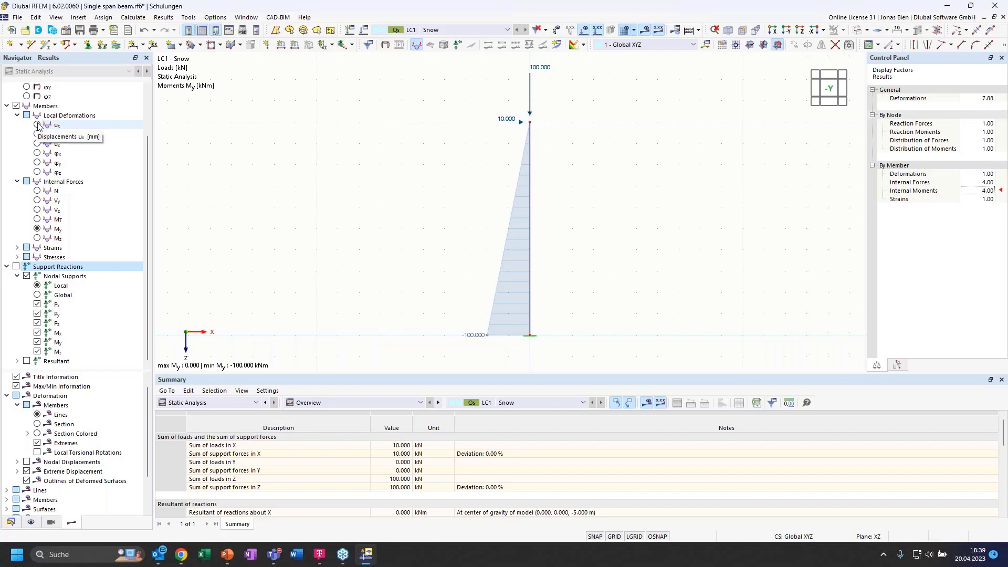
- Check the member's local displacement ux and switch the results to the global deformation uX
{"action": "left_click", "coordinate": [37, 125]}
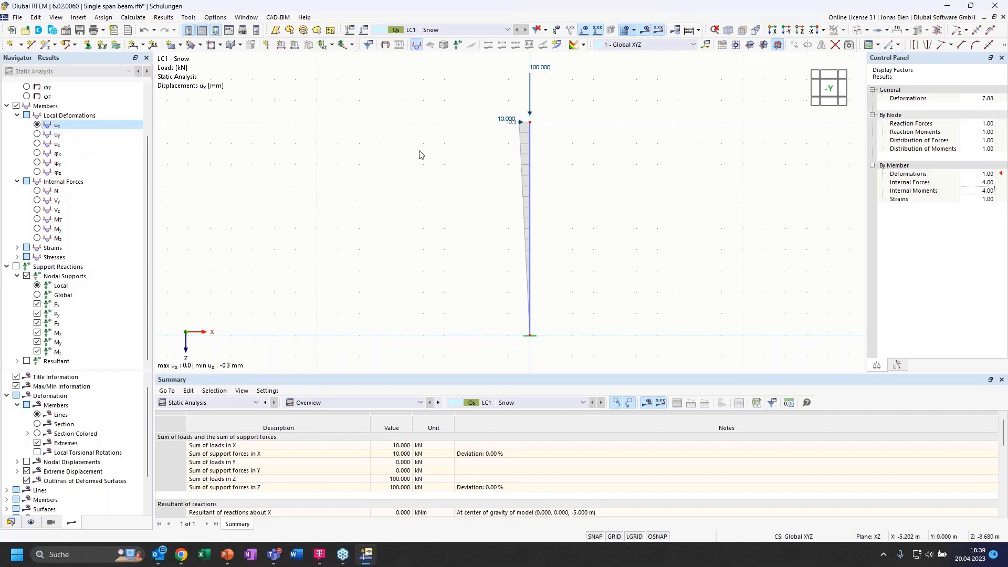
{"action": "scroll", "coordinate": [38, 99], "scroll_direction": "up", "scroll_amount": 2}
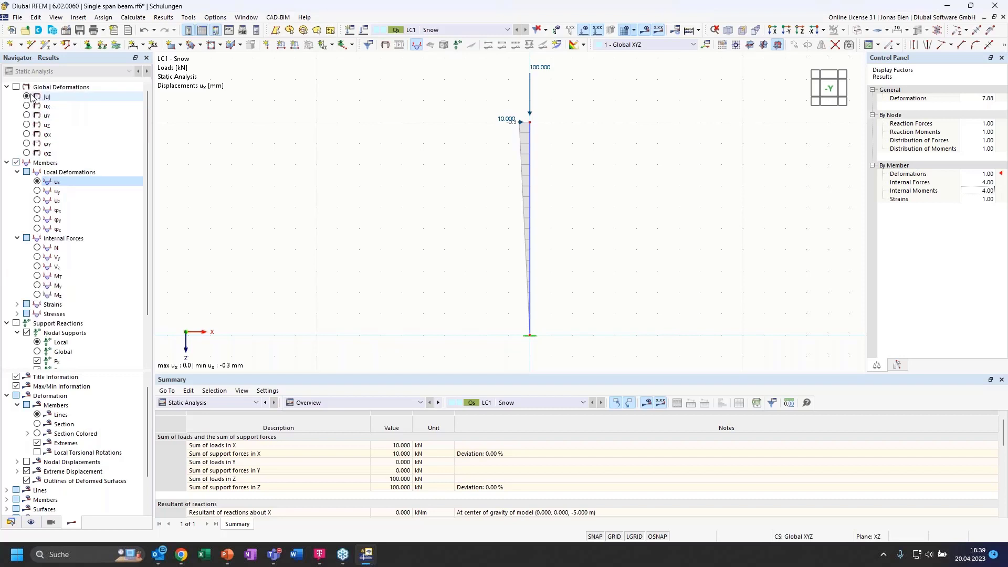
{"action": "left_click", "coordinate": [28, 105]}
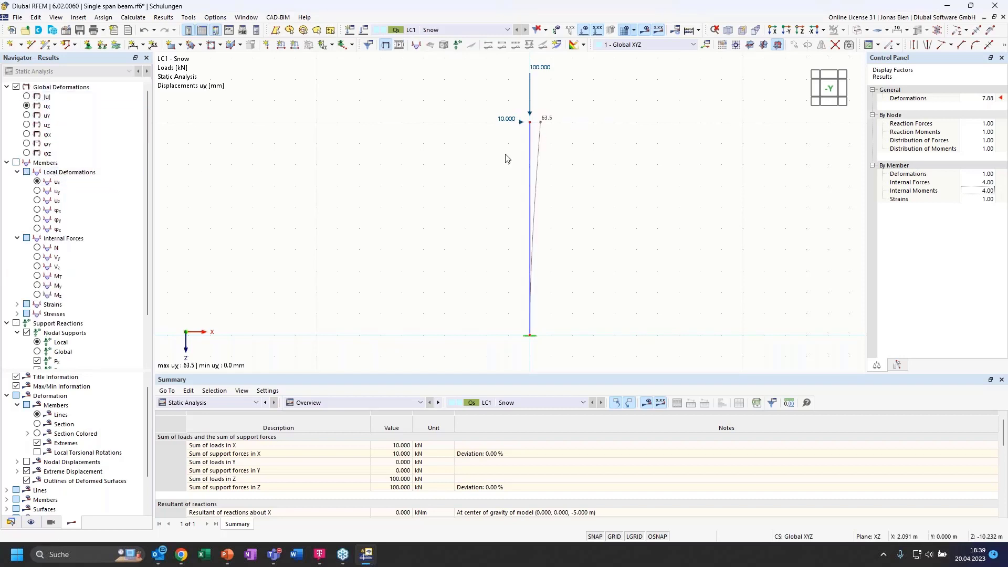
- Duplicate the snow load case LC1 as LC2 and assign it the SA2 second-order (P-Δ) Picard analysis settings
{"action": "scroll", "coordinate": [559, 102], "scroll_direction": "up", "scroll_amount": 1}
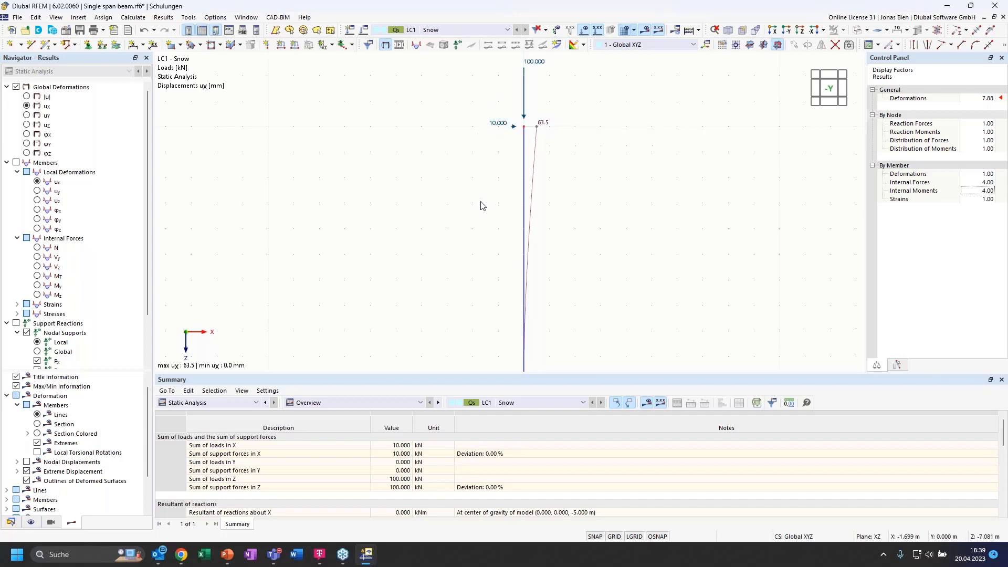
{"action": "scroll", "coordinate": [482, 168], "scroll_direction": "down", "scroll_amount": 1}
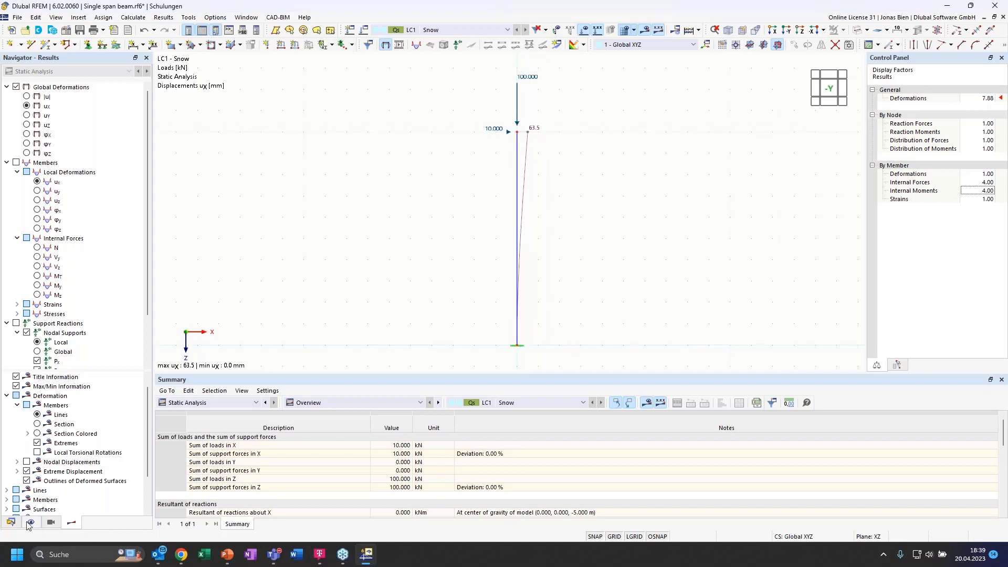
{"action": "left_click", "coordinate": [10, 522]}
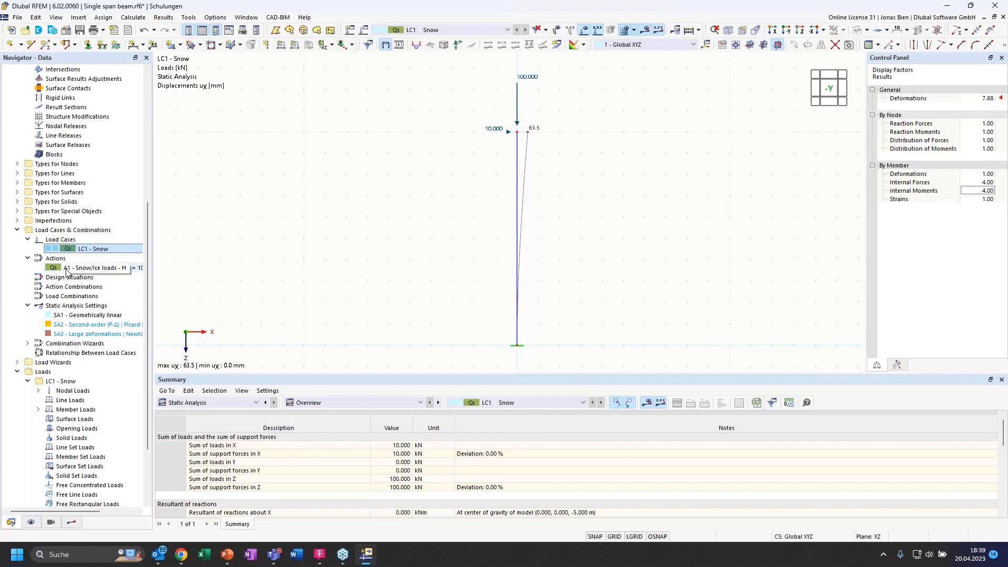
{"action": "double_click", "coordinate": [68, 250]}
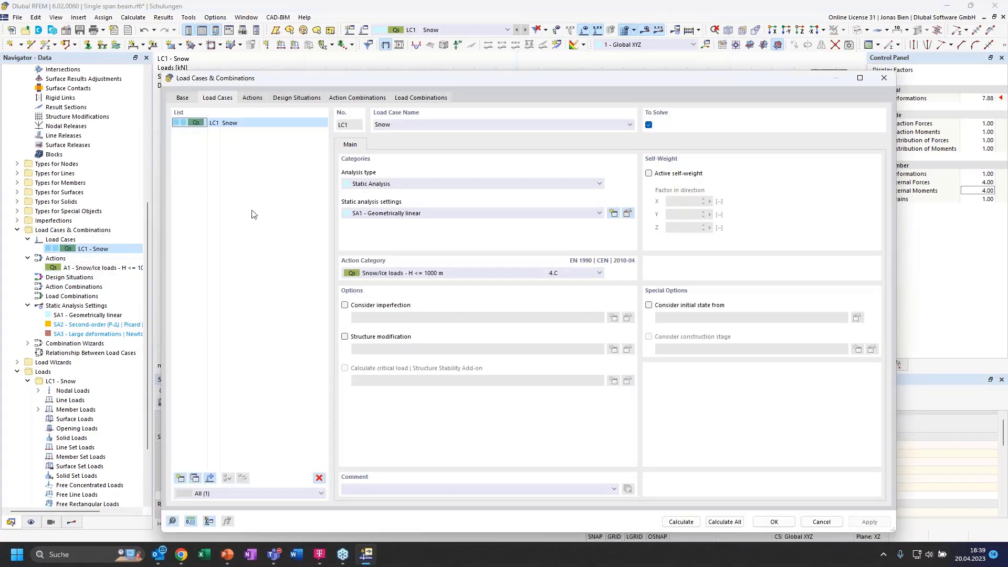
{"action": "left_click", "coordinate": [195, 479]}
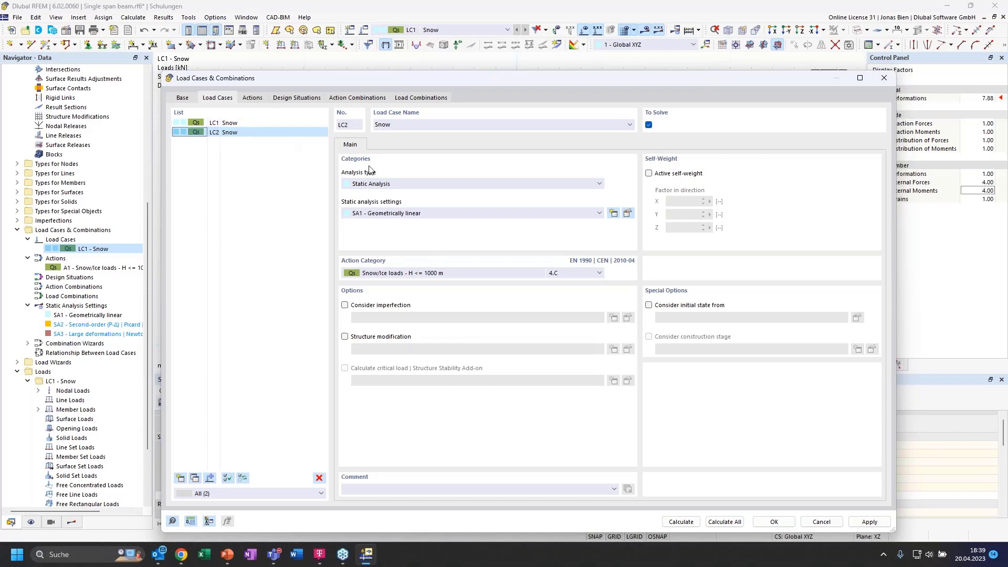
{"action": "left_click", "coordinate": [413, 213]}
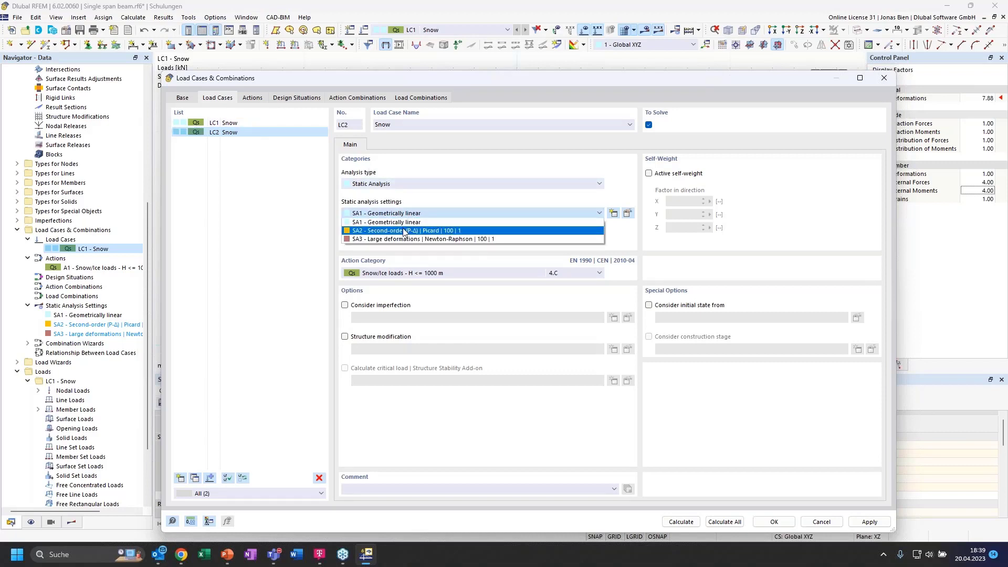
{"action": "left_click", "coordinate": [405, 232]}
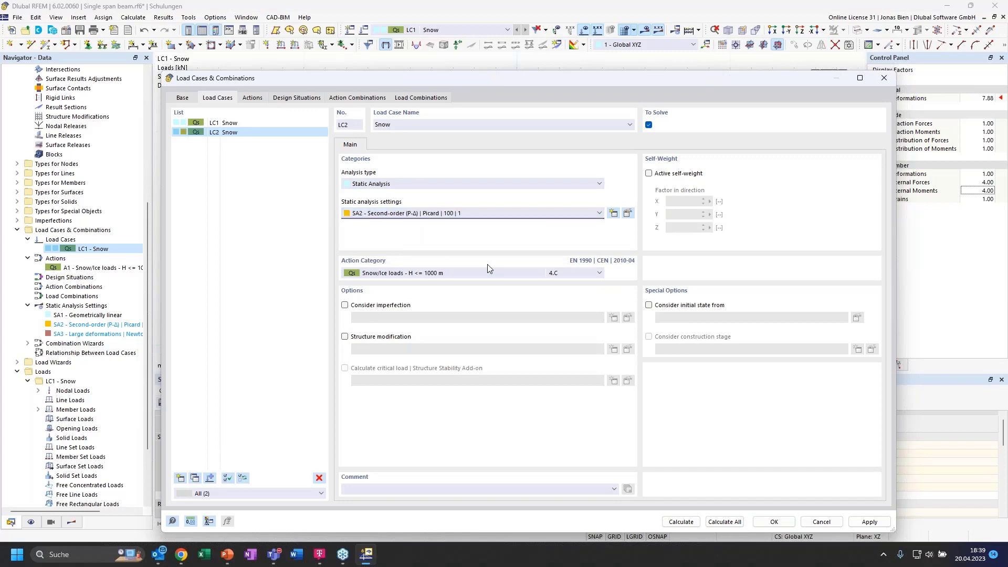
{"action": "left_click", "coordinate": [788, 526]}
- Calculate load case LC2 and display its global deformation uX at the column's top
{"action": "left_click", "coordinate": [598, 30]}
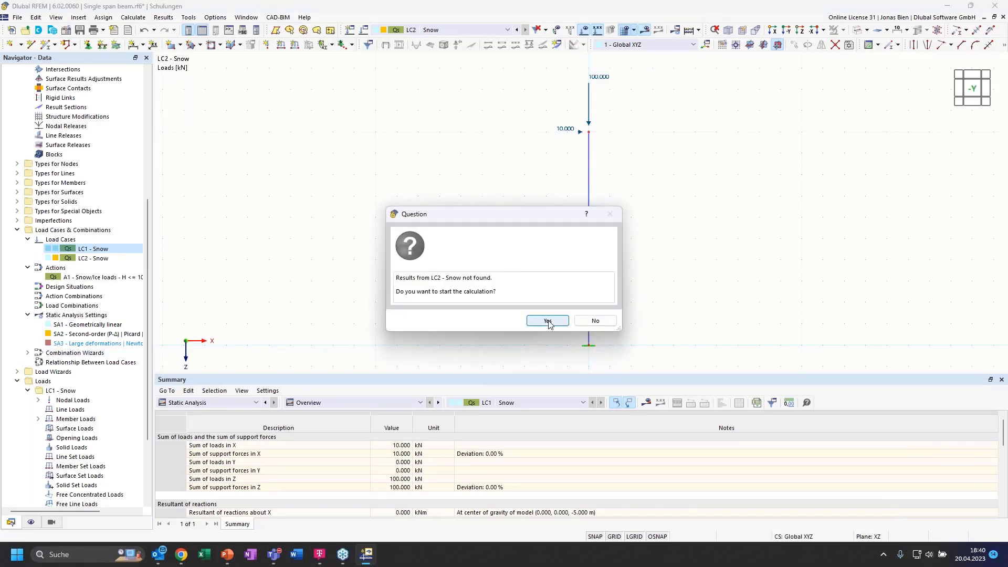
{"action": "left_click", "coordinate": [548, 322]}
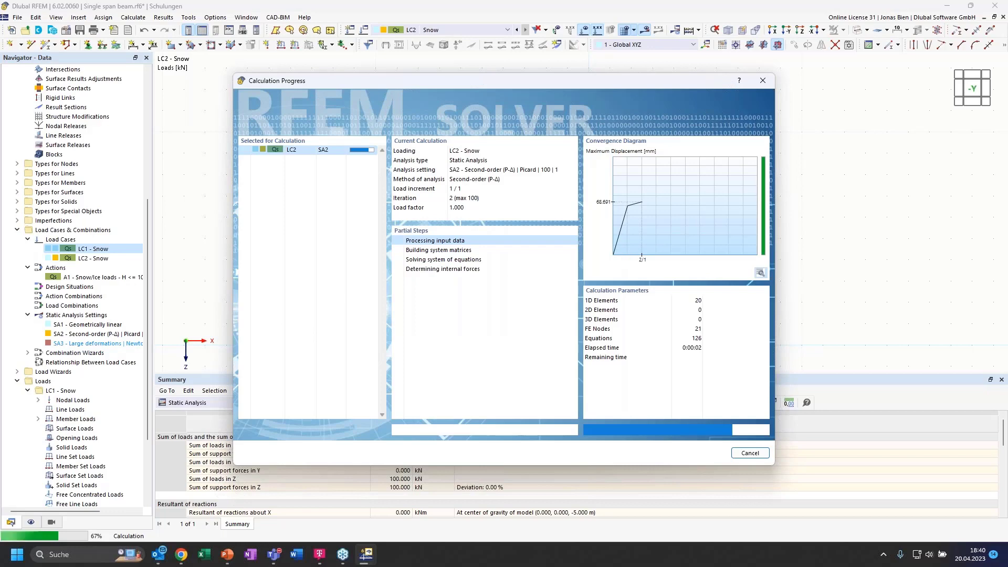
{"action": "left_click", "coordinate": [27, 106]}
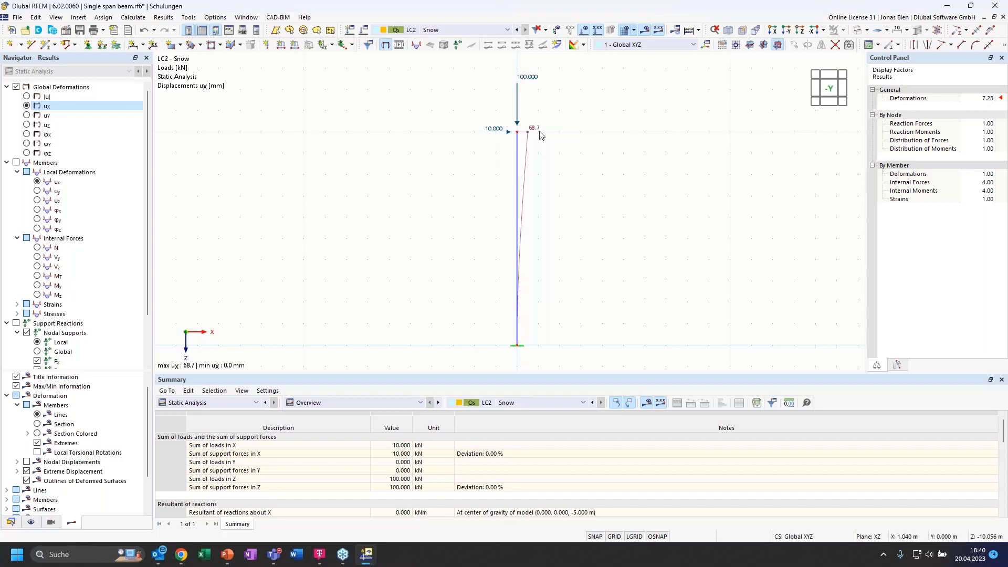
{"action": "scroll", "coordinate": [542, 135], "scroll_direction": "up", "scroll_amount": 1}
{"action": "scroll", "coordinate": [543, 130], "scroll_direction": "down", "scroll_amount": 1}
- Examine LC2's internal forces N, Vy, Vz and My along the column, comparing the bending moment with the deformation uX
{"action": "left_click", "coordinate": [38, 248]}
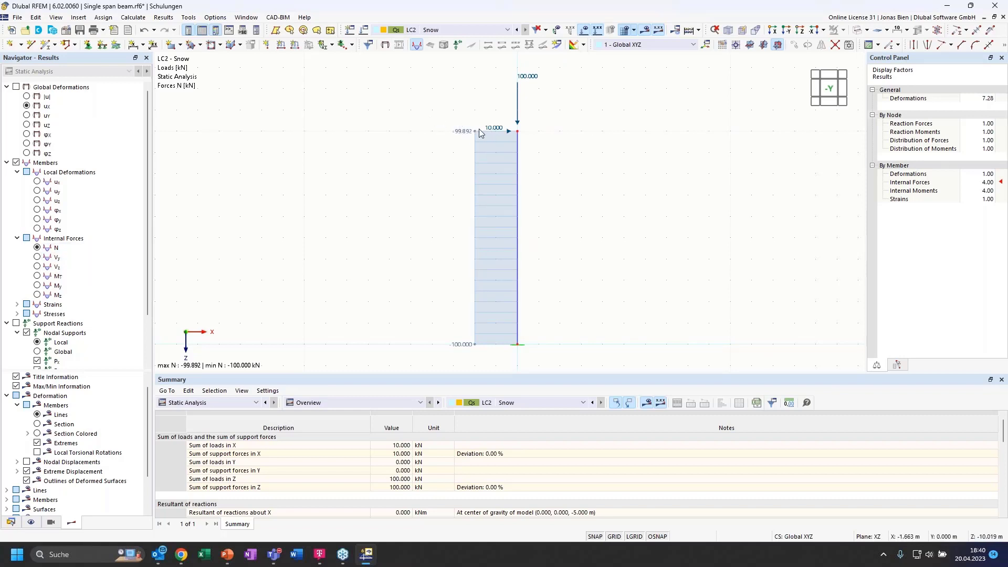
{"action": "left_click", "coordinate": [37, 257]}
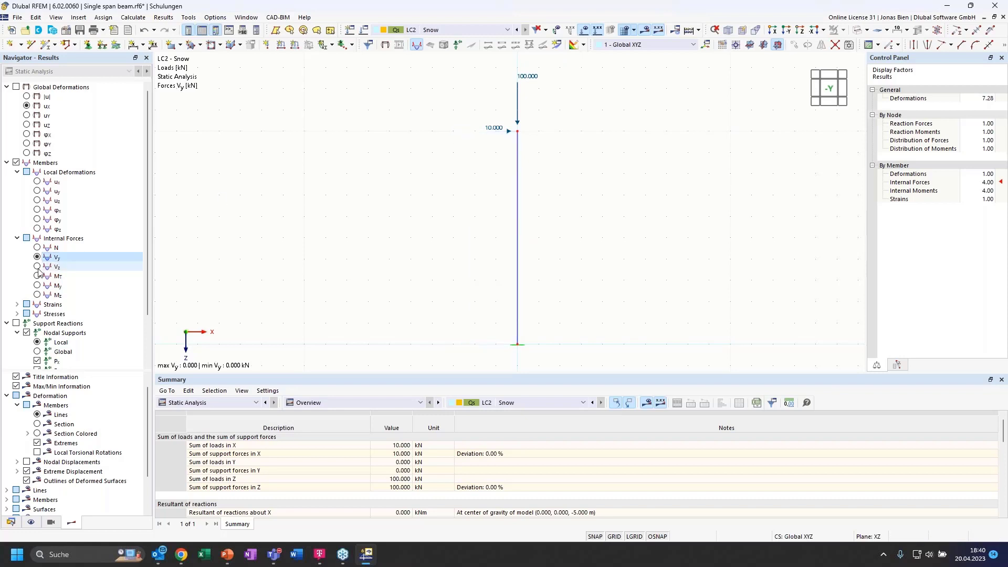
{"action": "left_click", "coordinate": [37, 267]}
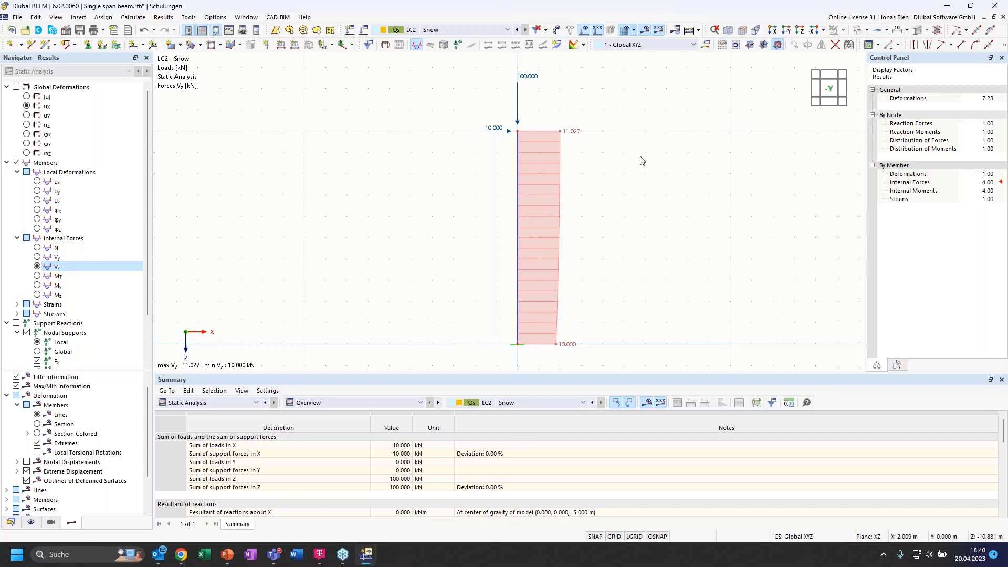
{"action": "left_click", "coordinate": [57, 285]}
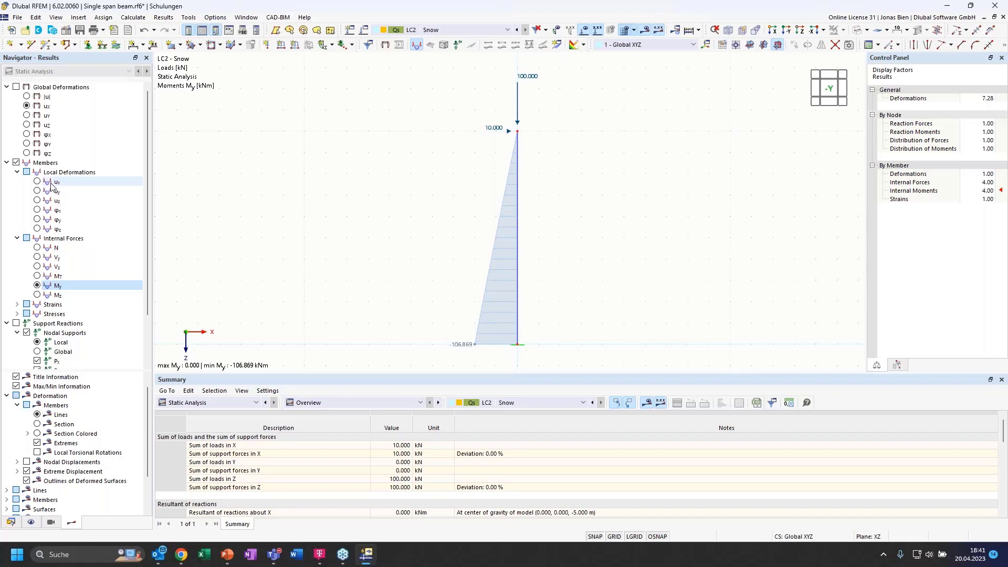
{"action": "left_click", "coordinate": [30, 107]}
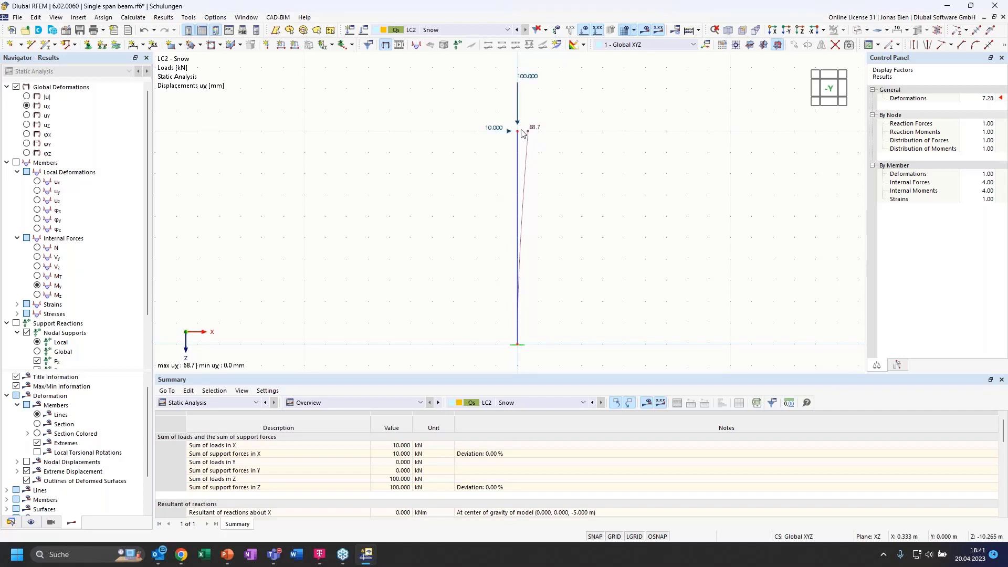
{"action": "mouse_move", "coordinate": [519, 136]}
{"action": "left_click", "coordinate": [89, 286]}
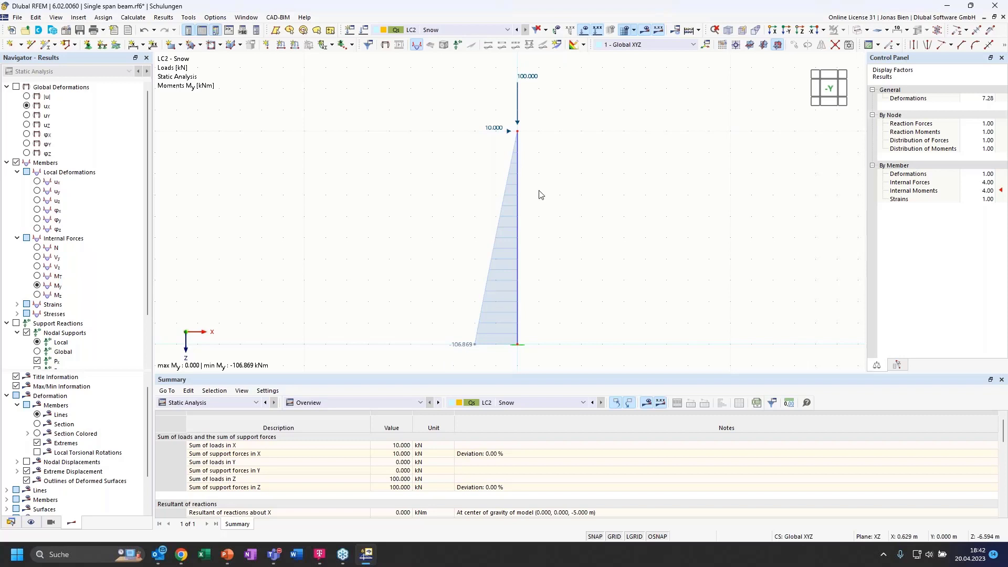
- Set LC2's nodal load at the column's top to 20 kN horizontally and 200 kN vertically, and recalculate the load case
{"action": "double_click", "coordinate": [517, 108]}
{"action": "left_click_drag", "start_coordinate": [419, 208], "coordinate": [413, 239]}
{"action": "type", "text": "200.000"}
{"action": "left_click", "coordinate": [597, 475]}
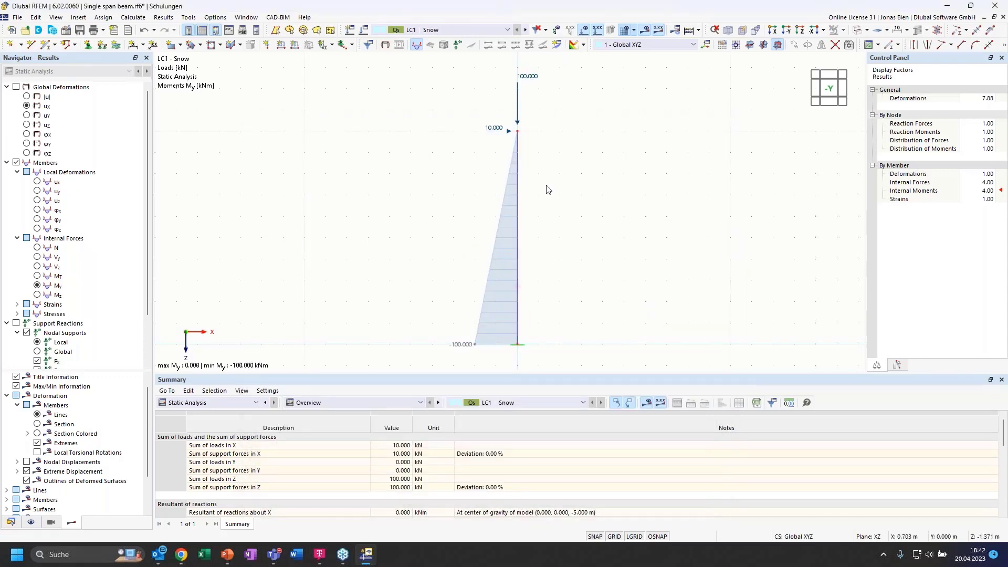
{"action": "left_click", "coordinate": [525, 29]}
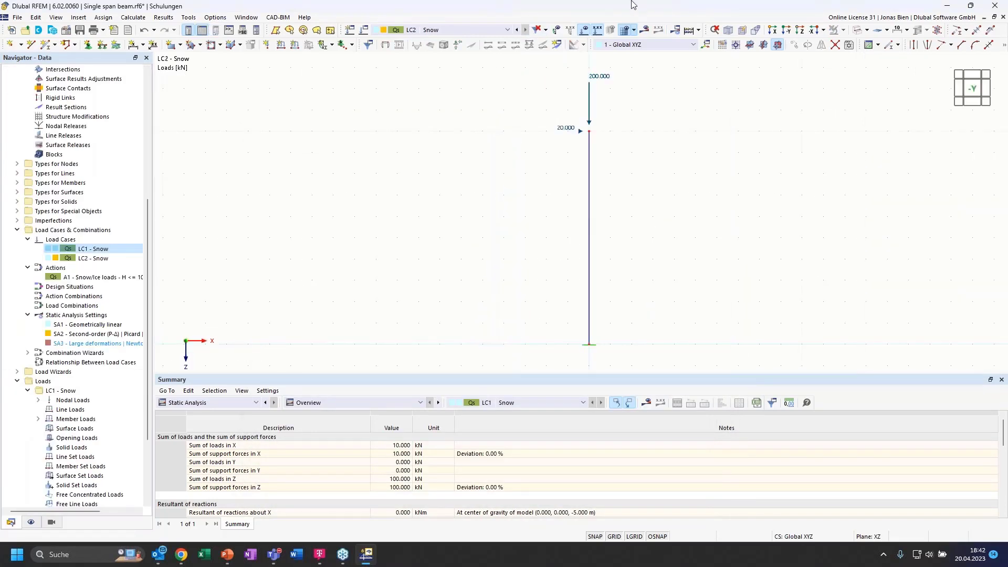
{"action": "left_click", "coordinate": [644, 29]}
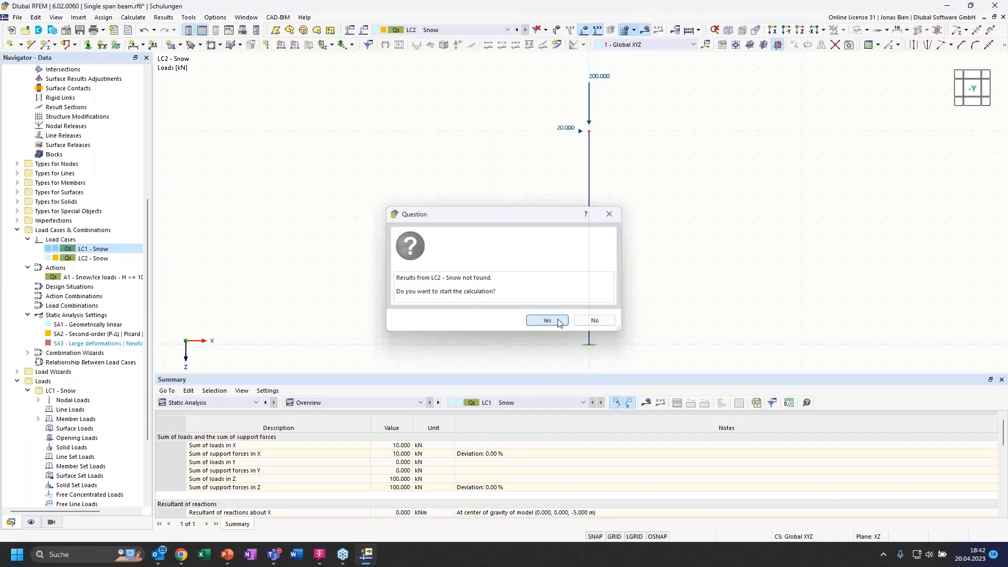
{"action": "left_click", "coordinate": [547, 321]}
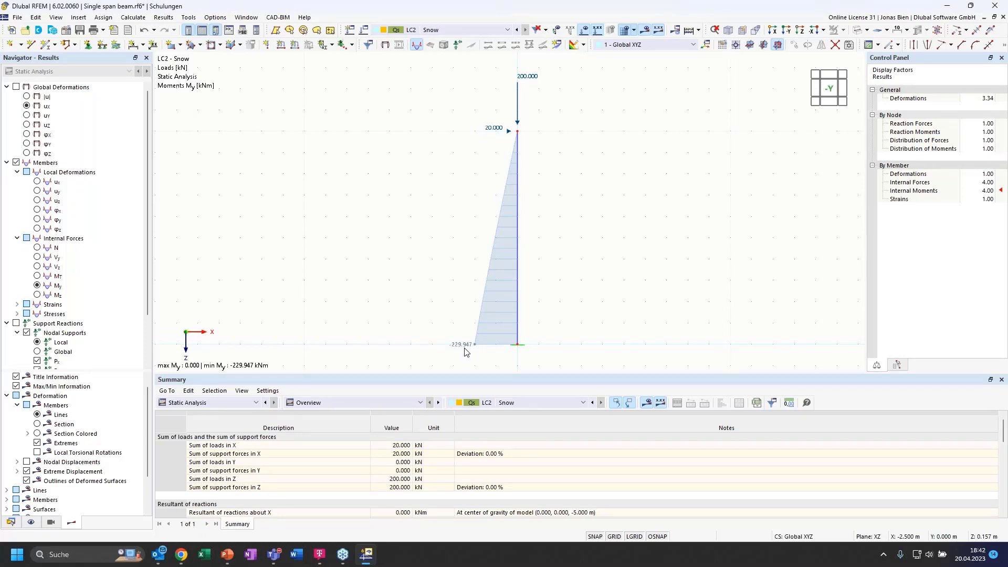
- Set LC2's nodal load to 50 kN horizontally and 500 kN vertically, and try to recalculate the load case
{"action": "double_click", "coordinate": [518, 114]}
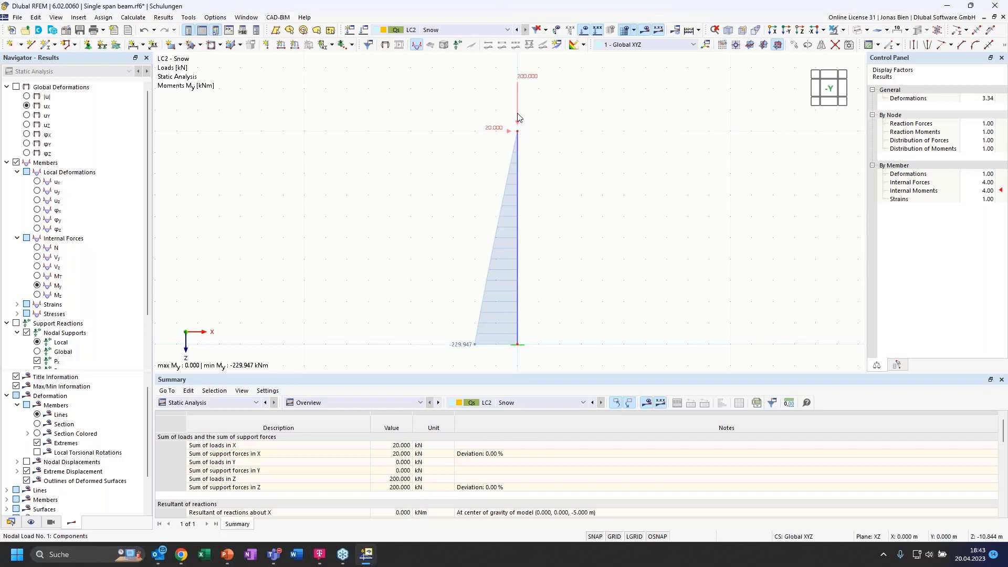
{"action": "left_click", "coordinate": [420, 212]}
{"action": "left_click_drag", "start_coordinate": [420, 213], "coordinate": [414, 239]}
{"action": "type", "text": "55"}
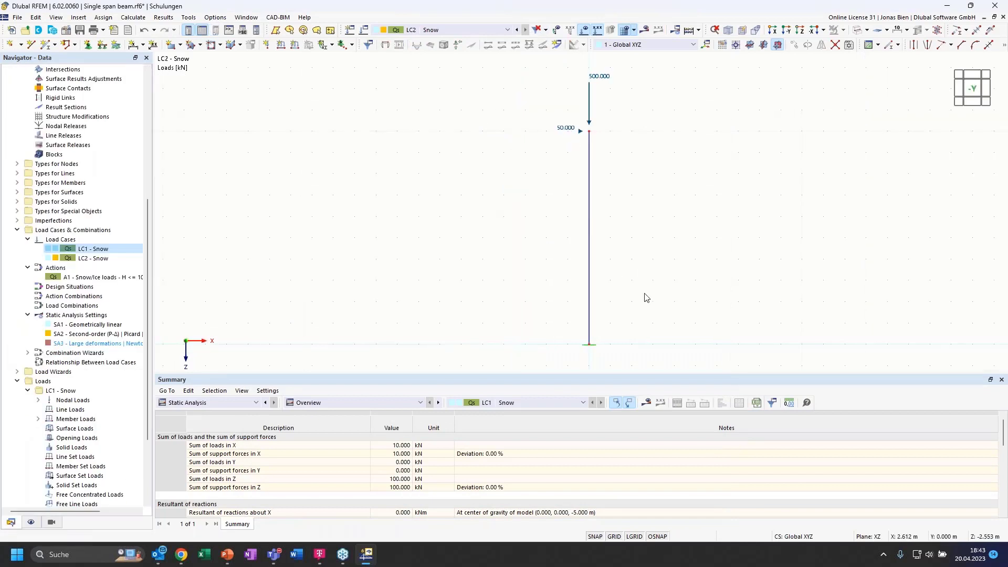
{"action": "left_click", "coordinate": [649, 31]}
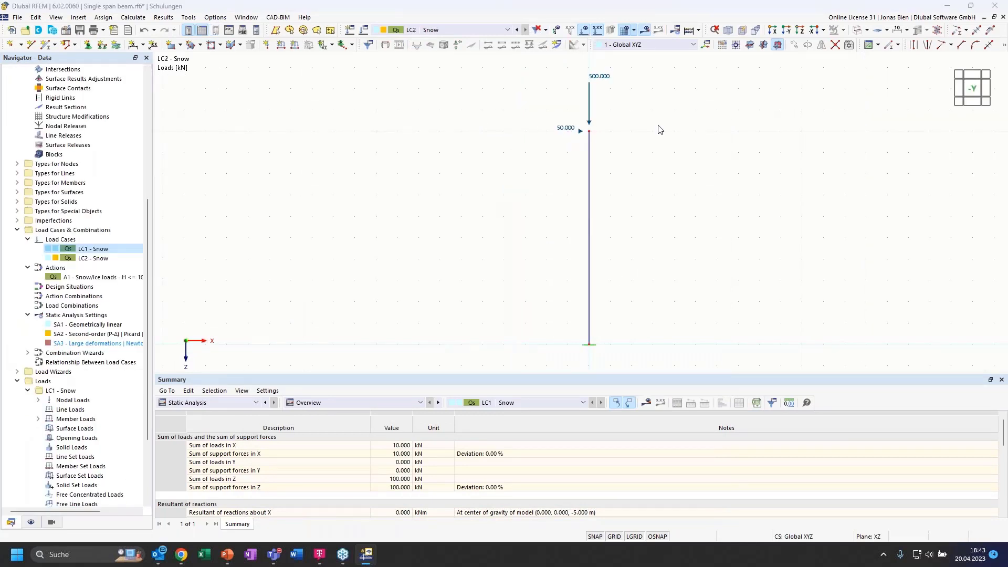
{"action": "key", "text": "Return"}
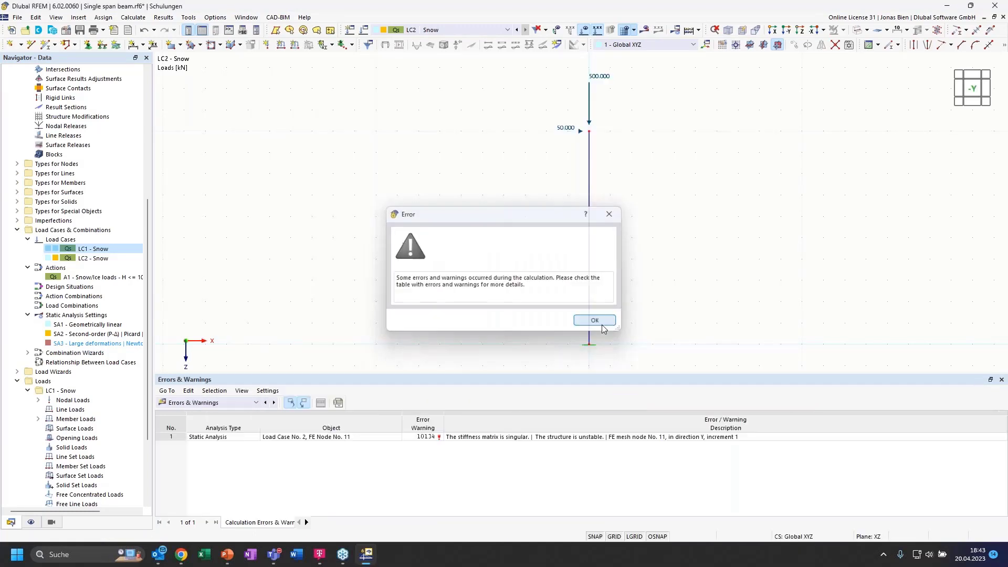
{"action": "left_click", "coordinate": [595, 321]}
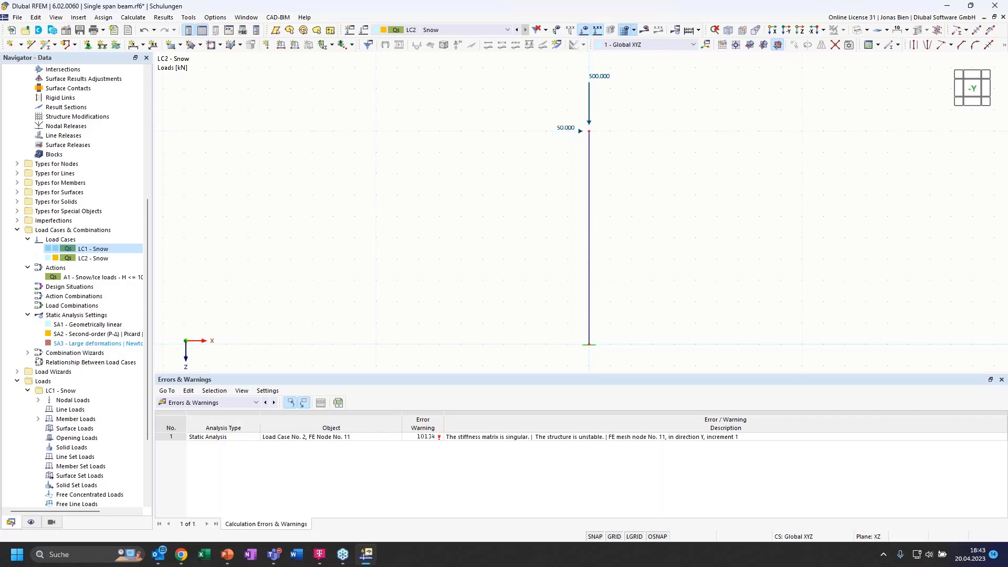
- Delete the second-order load case LC2 from the model
{"action": "key", "text": "alt+Tab"}
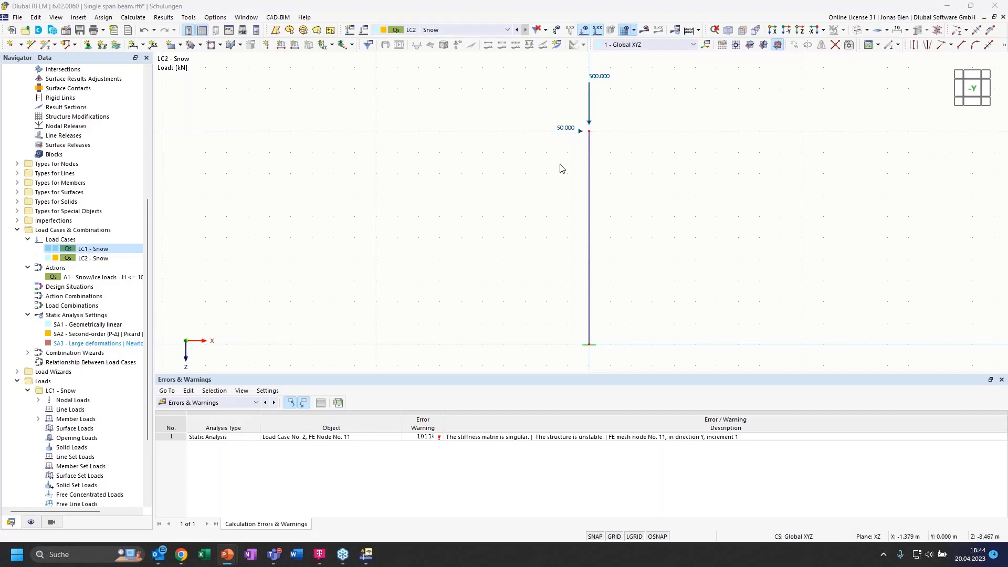
{"action": "right_click", "coordinate": [91, 259]}
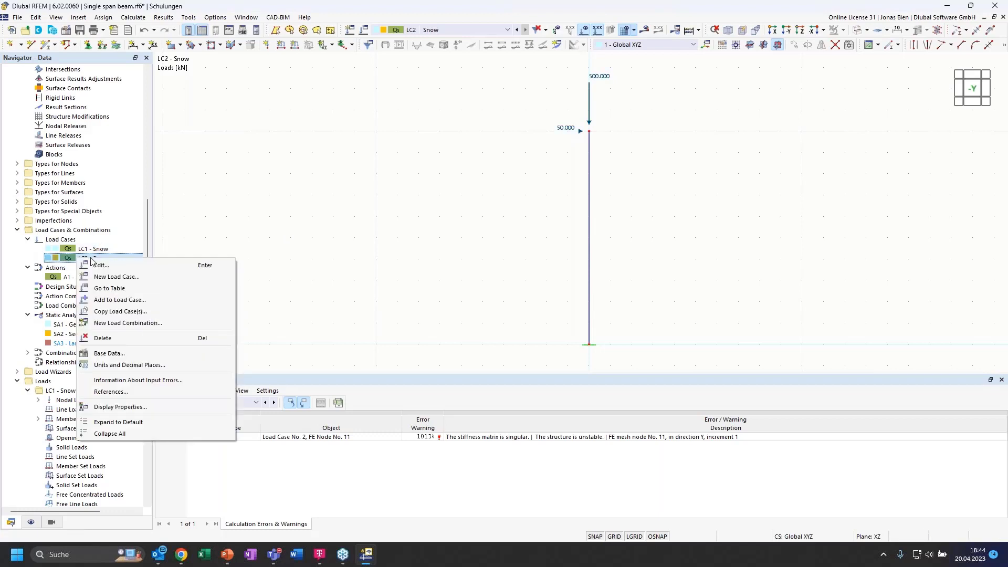
{"action": "left_click", "coordinate": [105, 338]}
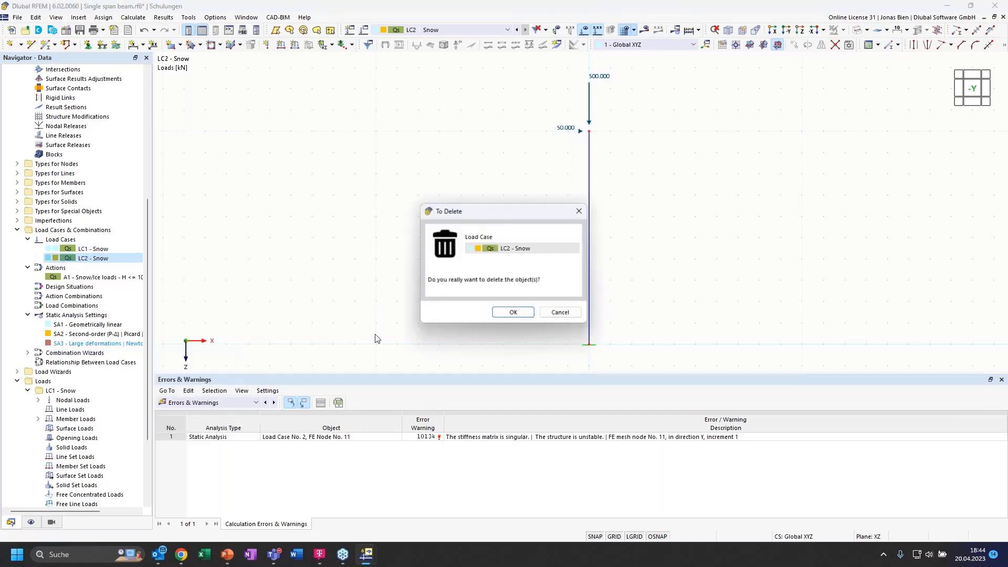
{"action": "left_click", "coordinate": [513, 312]}
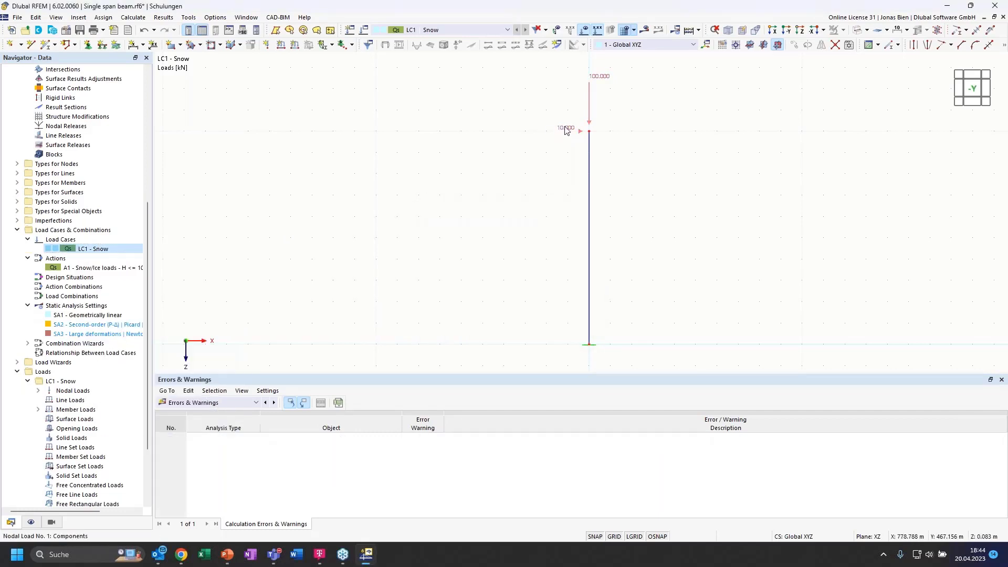
- Set the horizontal component of LC1's nodal load at the column's top to 0 kN, leaving only the vertical force
{"action": "double_click", "coordinate": [566, 131]}
{"action": "double_click", "coordinate": [431, 212]}
{"action": "type", "text": "0"}
{"action": "left_click", "coordinate": [597, 474]}
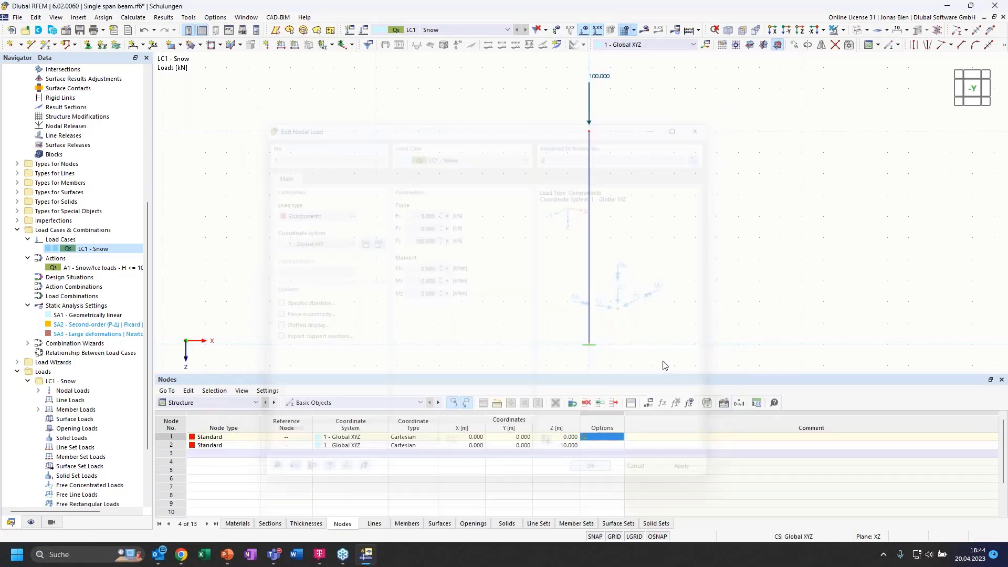
- Display the column with its solid section shape in an oblique 3D view
{"action": "middle_click_drag", "start_coordinate": [655, 238], "coordinate": [679, 249], "text": "ctrl"}
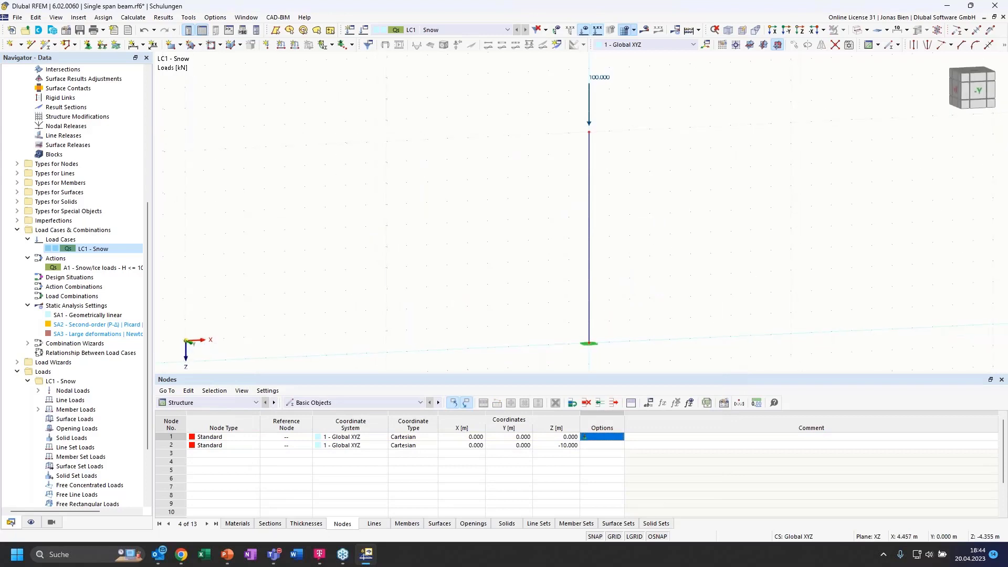
{"action": "left_click", "coordinate": [859, 31]}
{"action": "scroll", "coordinate": [608, 181], "scroll_direction": "up", "scroll_amount": 1}
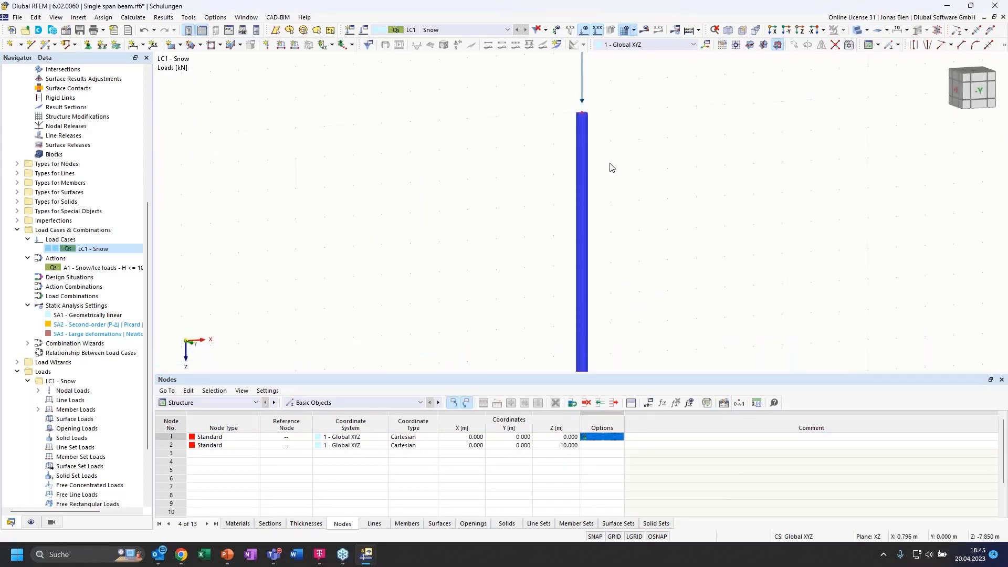
{"action": "scroll", "coordinate": [612, 165], "scroll_direction": "down", "scroll_amount": 2}
{"action": "middle_click_drag", "start_coordinate": [616, 165], "coordinate": [627, 182], "text": "ctrl"}
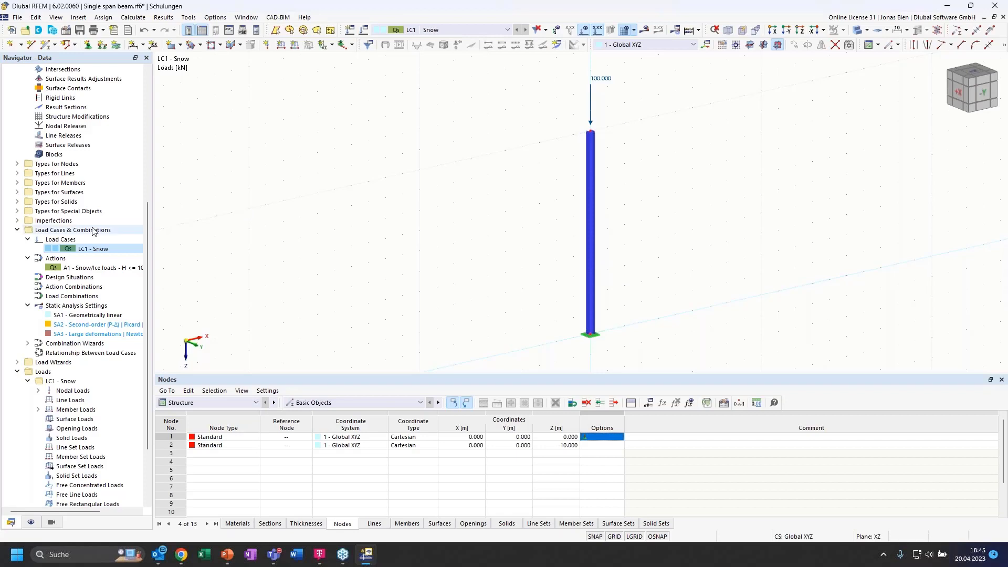
{"action": "scroll", "coordinate": [93, 231], "scroll_direction": "up", "scroll_amount": 8}
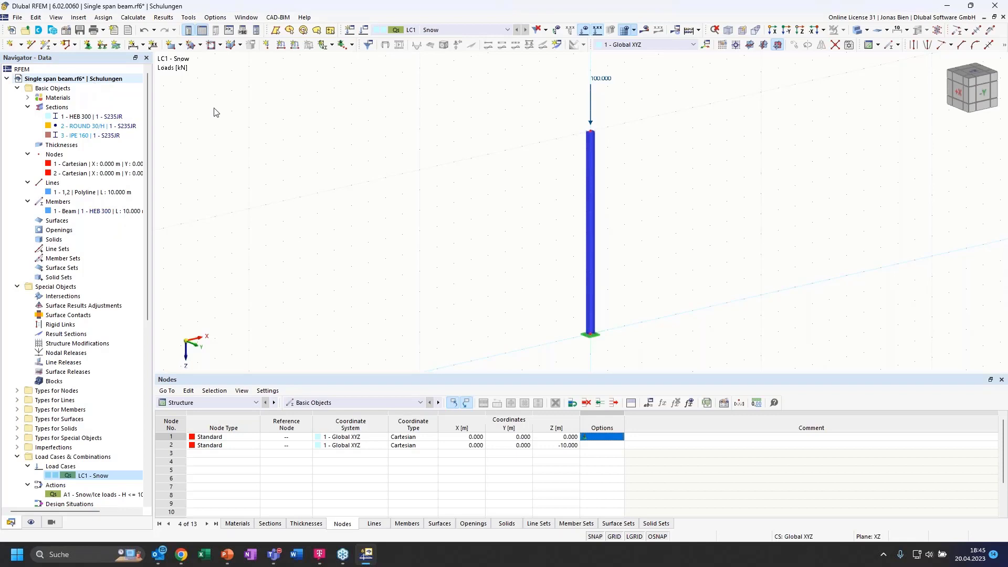
{"action": "left_click", "coordinate": [594, 226]}
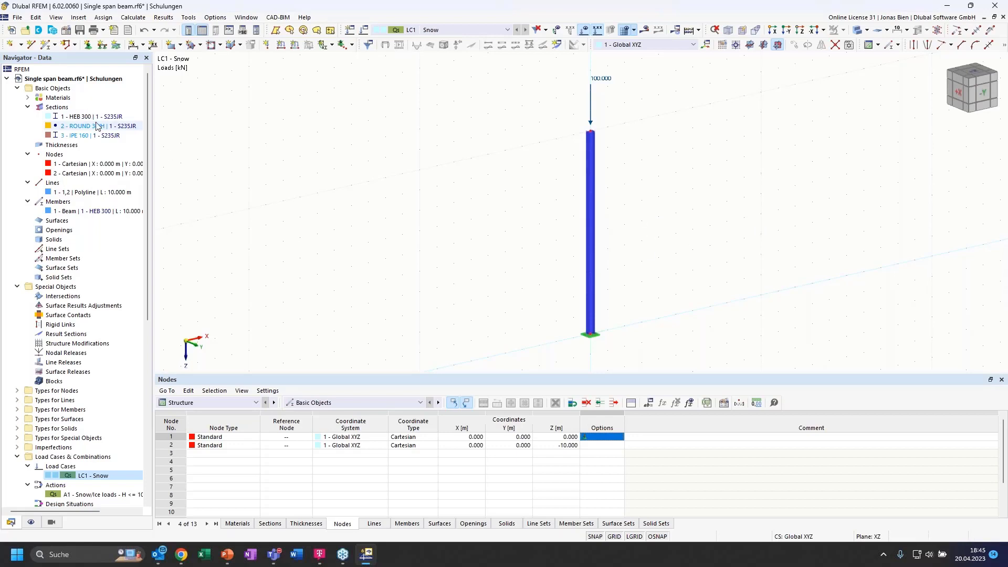
- Activate the Structure Stability add-on in the model's base data
{"action": "right_click", "coordinate": [56, 80]}
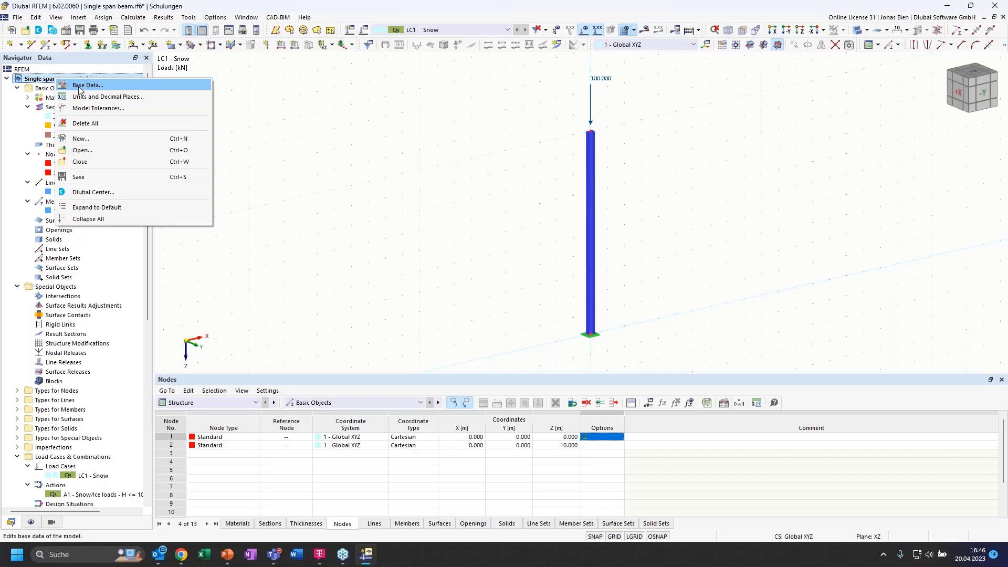
{"action": "left_click", "coordinate": [83, 86]}
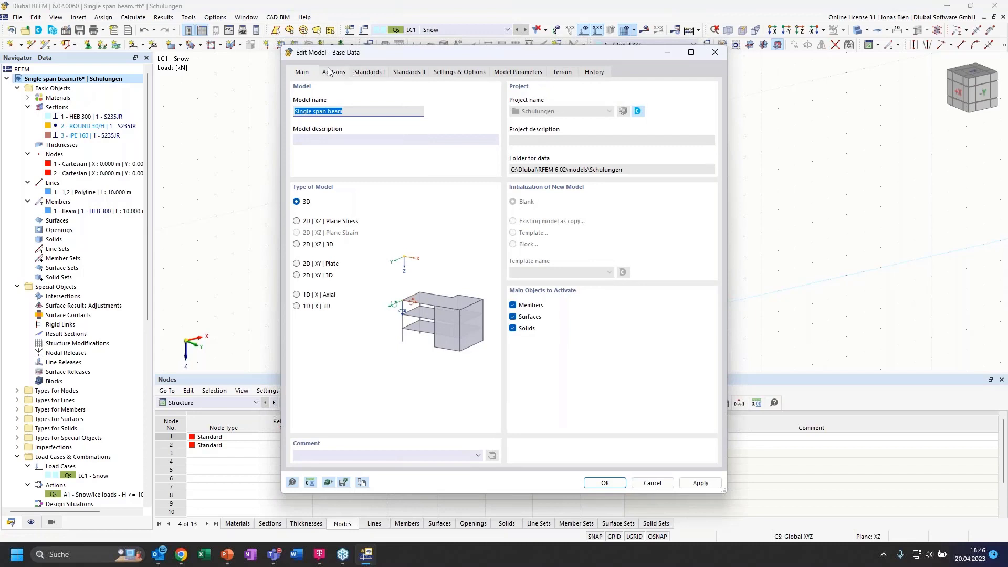
{"action": "left_click", "coordinate": [332, 73]}
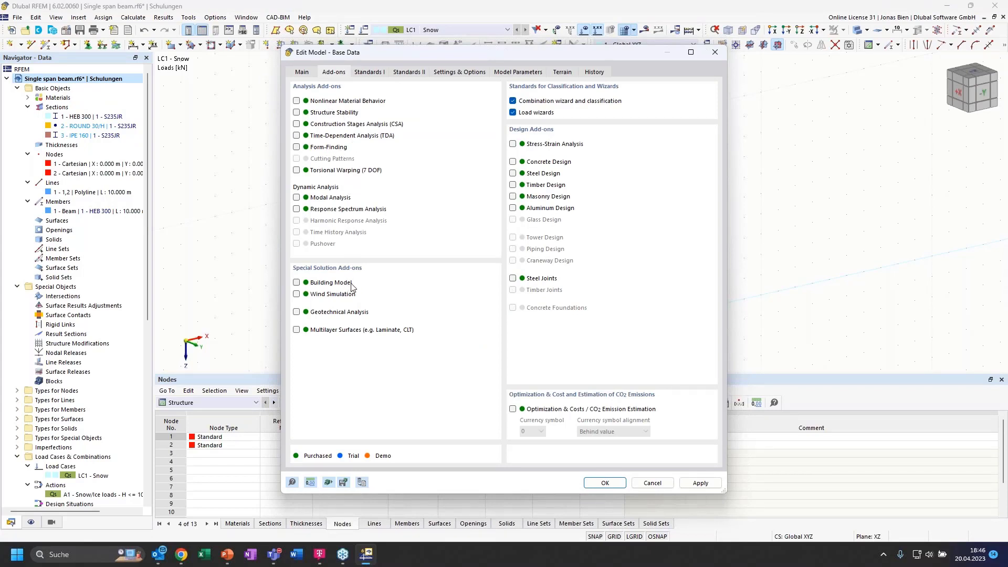
{"action": "left_click", "coordinate": [297, 113]}
{"action": "left_click", "coordinate": [605, 485]}
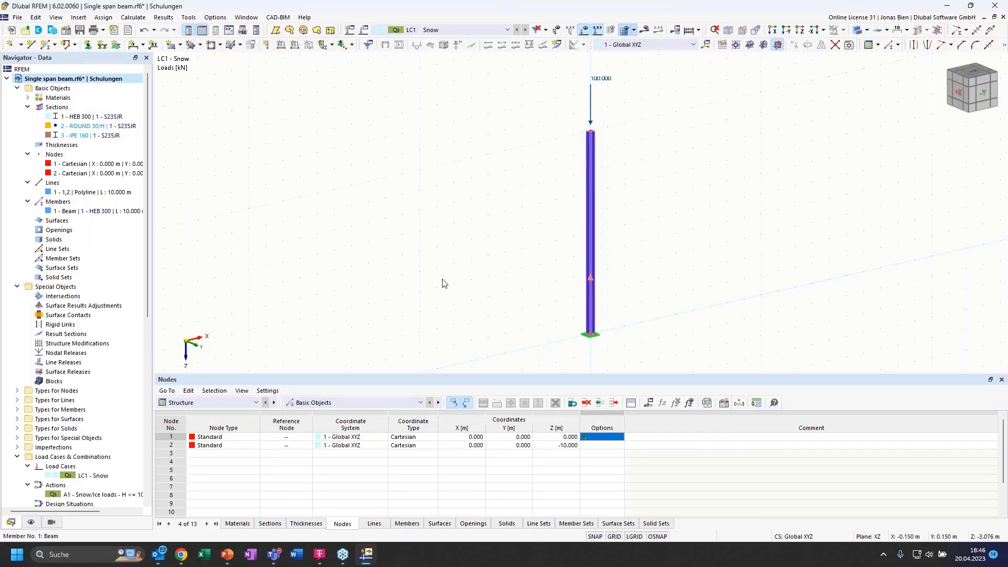
- Enable the critical load calculation for load case LC1, keeping stability settings ST1 with the linear eigenvalue method by Lanczos
{"action": "scroll", "coordinate": [82, 420], "scroll_direction": "down", "scroll_amount": 2}
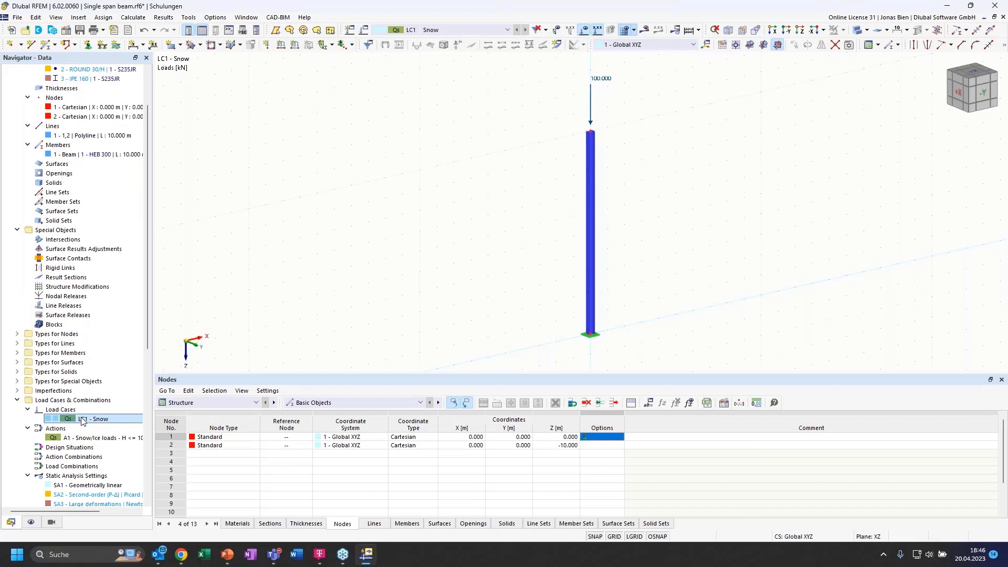
{"action": "double_click", "coordinate": [83, 420]}
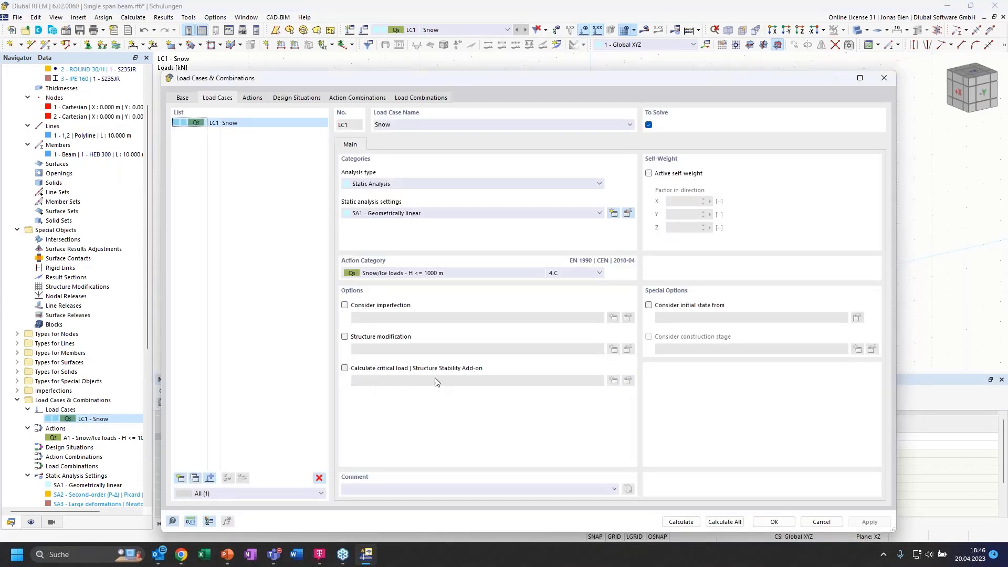
{"action": "left_click", "coordinate": [345, 368]}
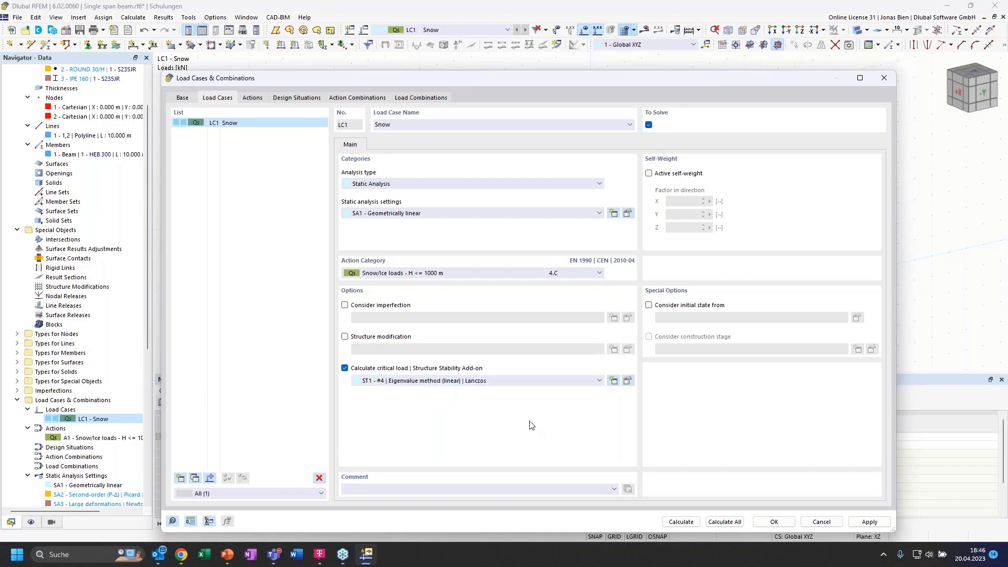
{"action": "left_click", "coordinate": [505, 382]}
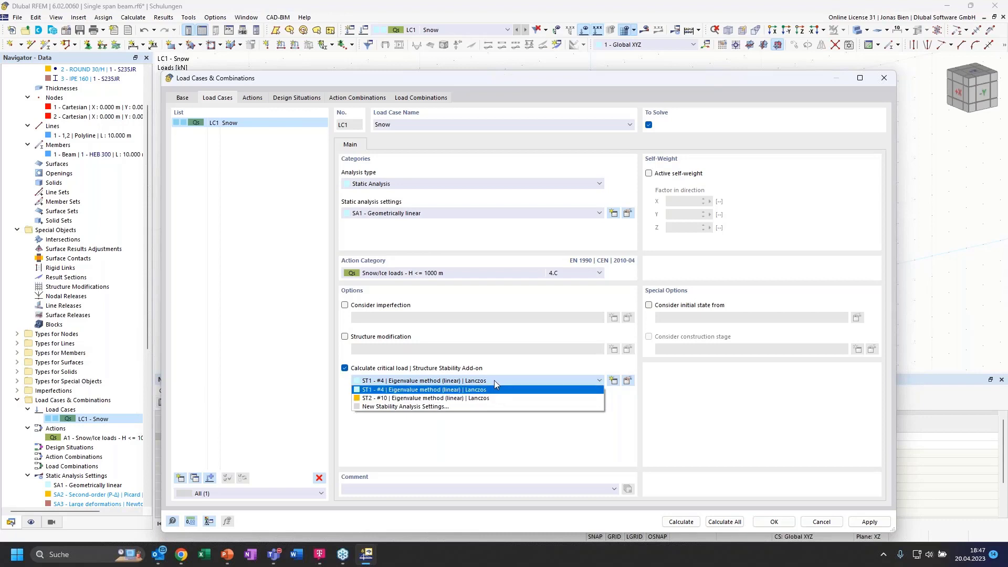
{"action": "left_click", "coordinate": [494, 380]}
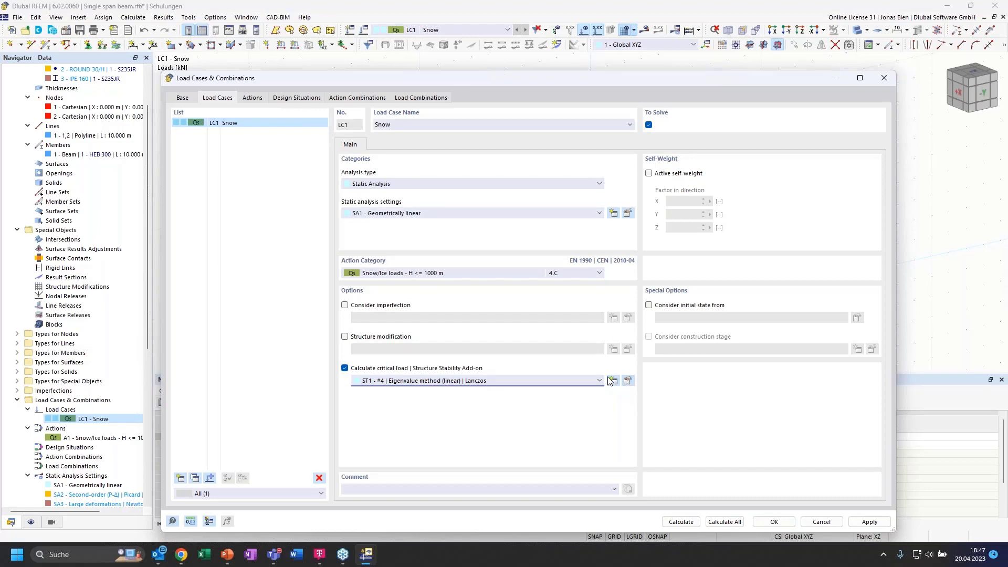
- Review stability analysis settings ST1 and ST2, checking the analysis type and number of lowest eigenvalues
{"action": "left_click", "coordinate": [628, 381]}
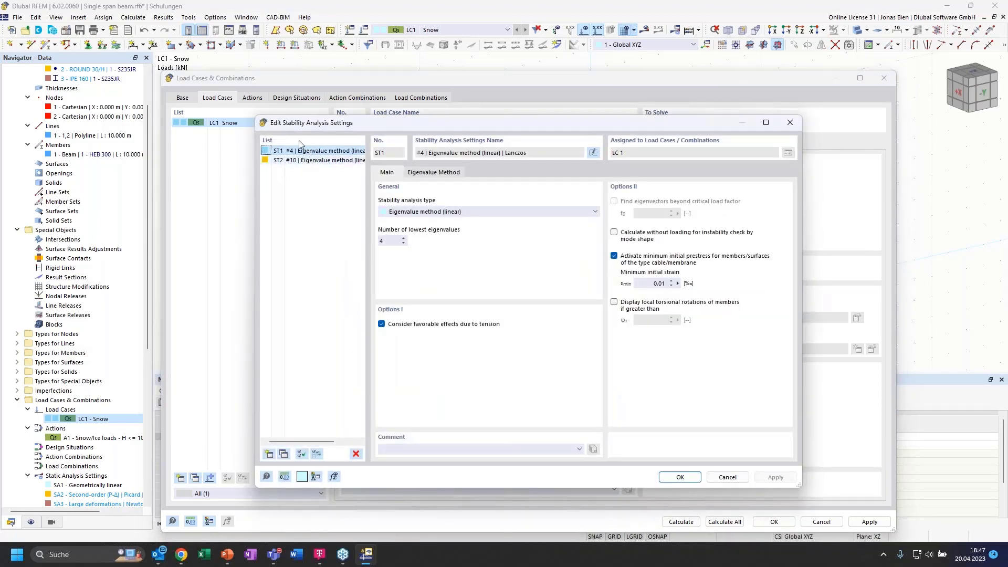
{"action": "left_click", "coordinate": [305, 159]}
{"action": "key", "text": "Up"}
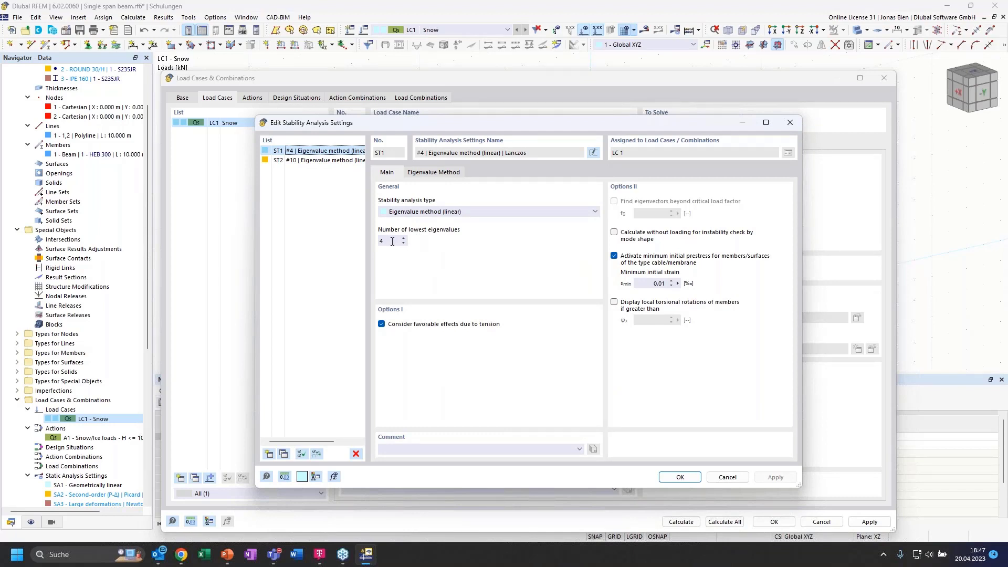
{"action": "left_click", "coordinate": [679, 477]}
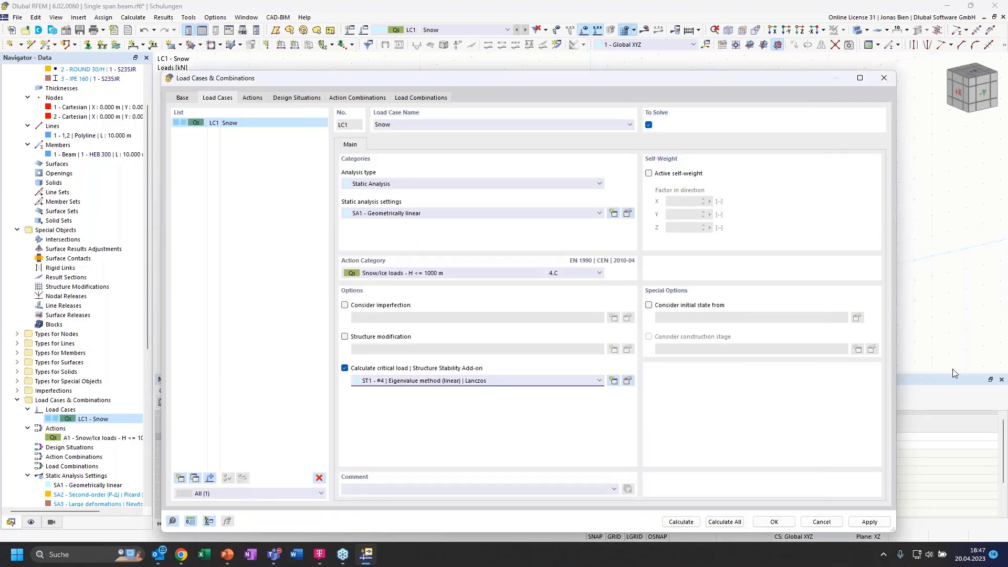
- Calculate load case LC1 and switch the displayed results from static analysis to stability analysis
{"action": "left_click", "coordinate": [681, 521]}
{"action": "left_click", "coordinate": [681, 522]}
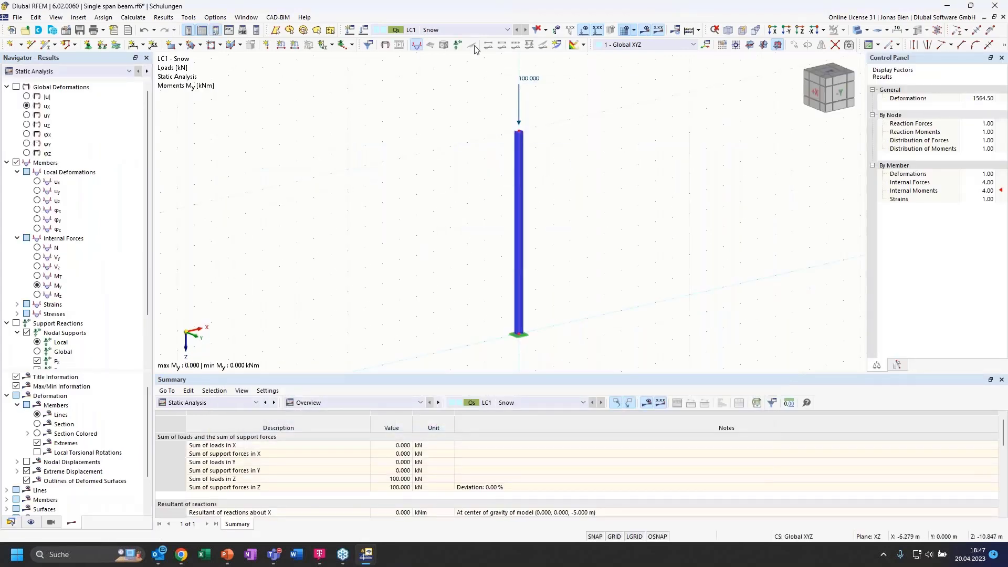
{"action": "left_click", "coordinate": [441, 31]}
{"action": "left_click", "coordinate": [441, 39]}
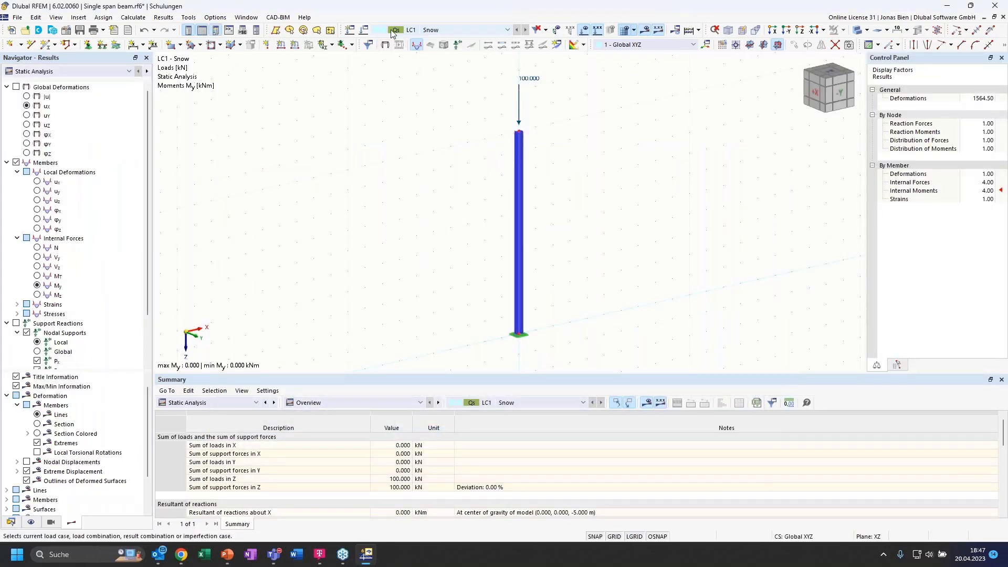
{"action": "left_click", "coordinate": [83, 69]}
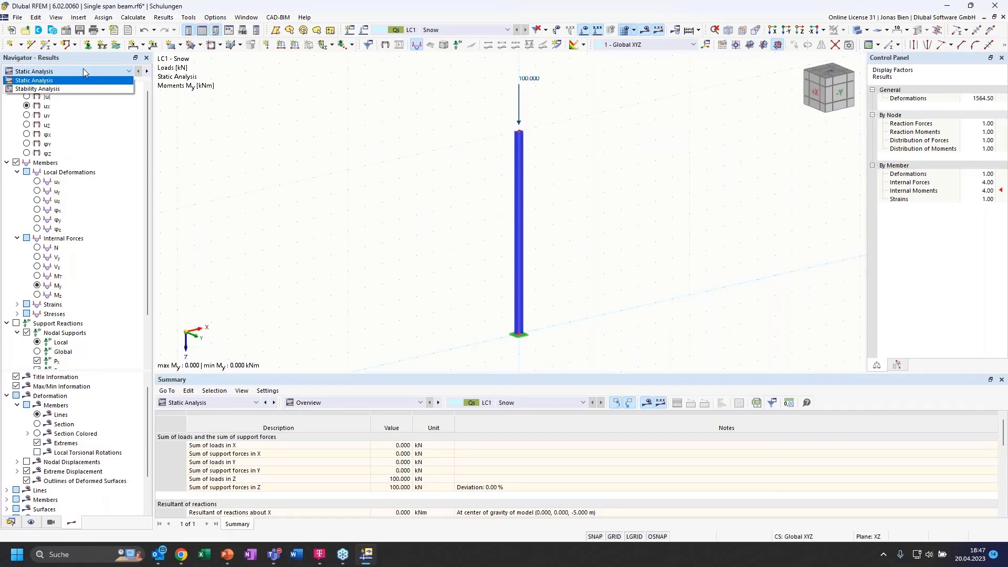
{"action": "left_click", "coordinate": [52, 87]}
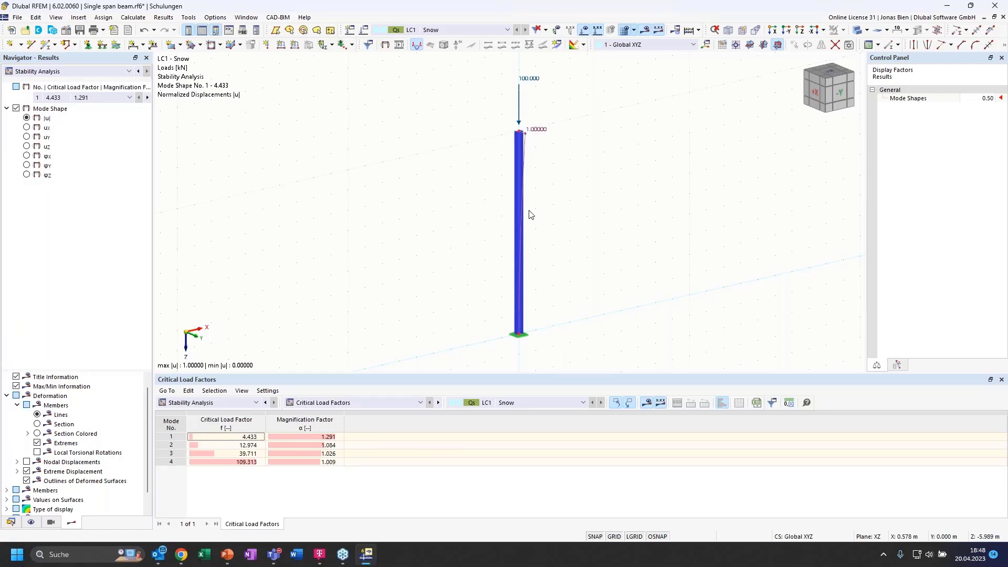
- Display the column's first mode shape as a coloured section and inspect the buckling direction at its top
{"action": "middle_click_drag", "start_coordinate": [573, 206], "coordinate": [597, 205], "text": "ctrl"}
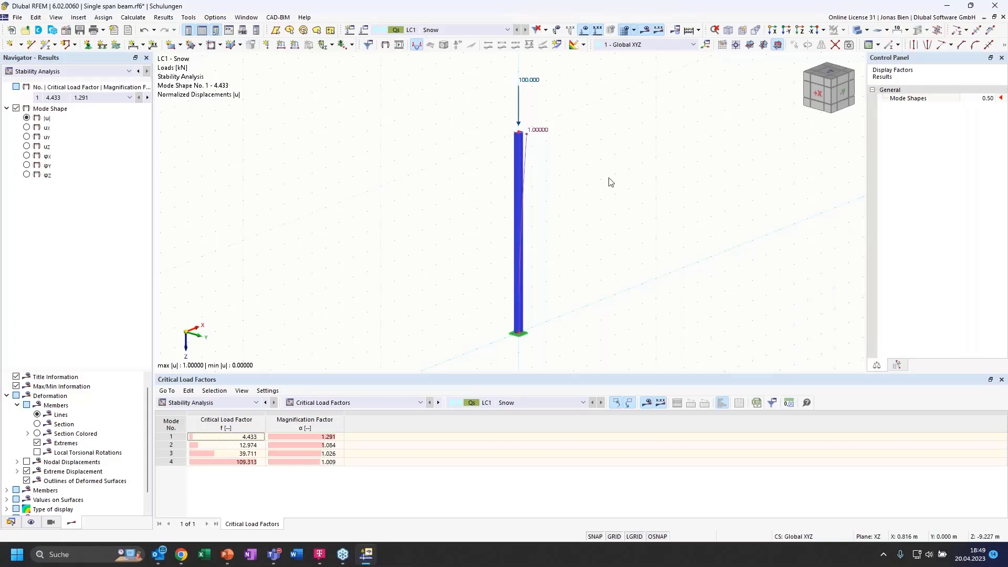
{"action": "middle_click_drag", "start_coordinate": [648, 195], "coordinate": [664, 171], "text": "ctrl"}
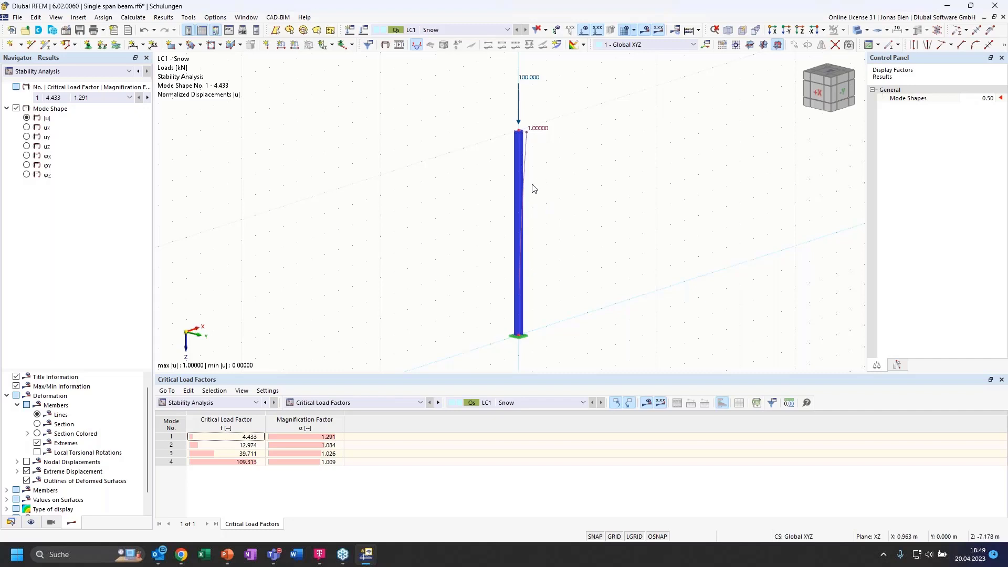
{"action": "left_click", "coordinate": [37, 424]}
{"action": "left_click", "coordinate": [37, 434]}
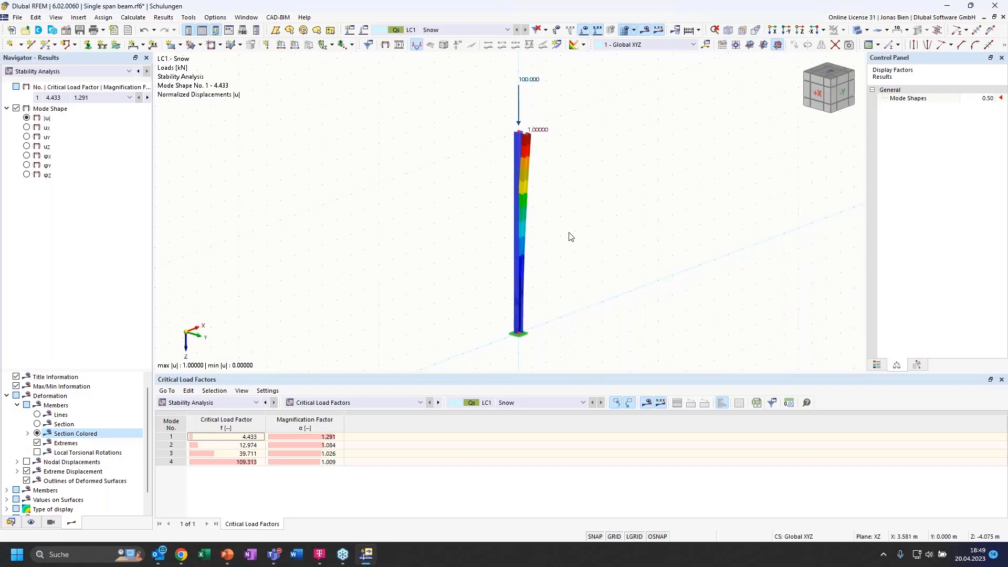
{"action": "scroll", "coordinate": [526, 141], "scroll_direction": "up", "scroll_amount": 2}
{"action": "scroll", "coordinate": [526, 140], "scroll_direction": "up", "scroll_amount": 1}
{"action": "left_click", "coordinate": [186, 437]}
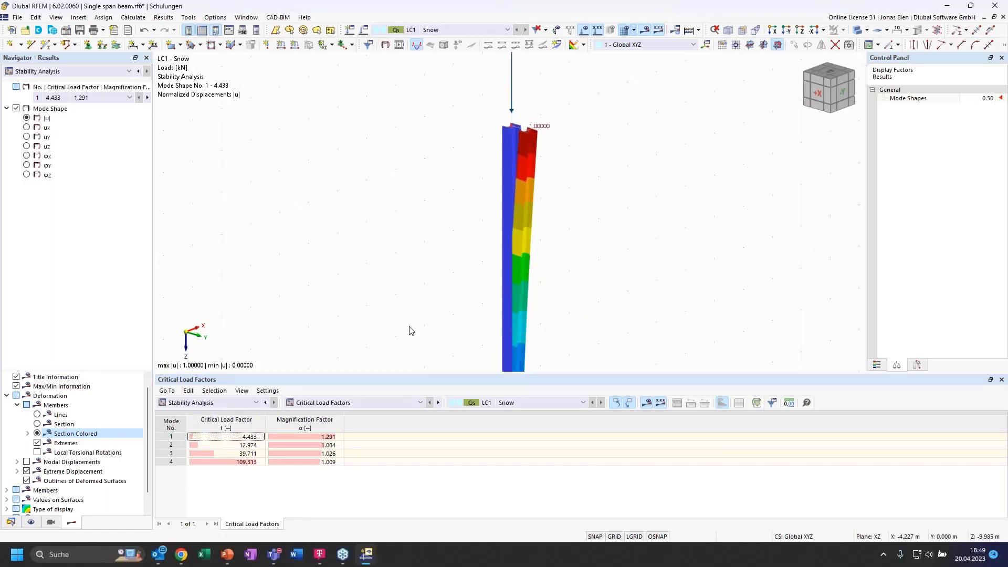
{"action": "scroll", "coordinate": [467, 259], "scroll_direction": "down", "scroll_amount": 1}
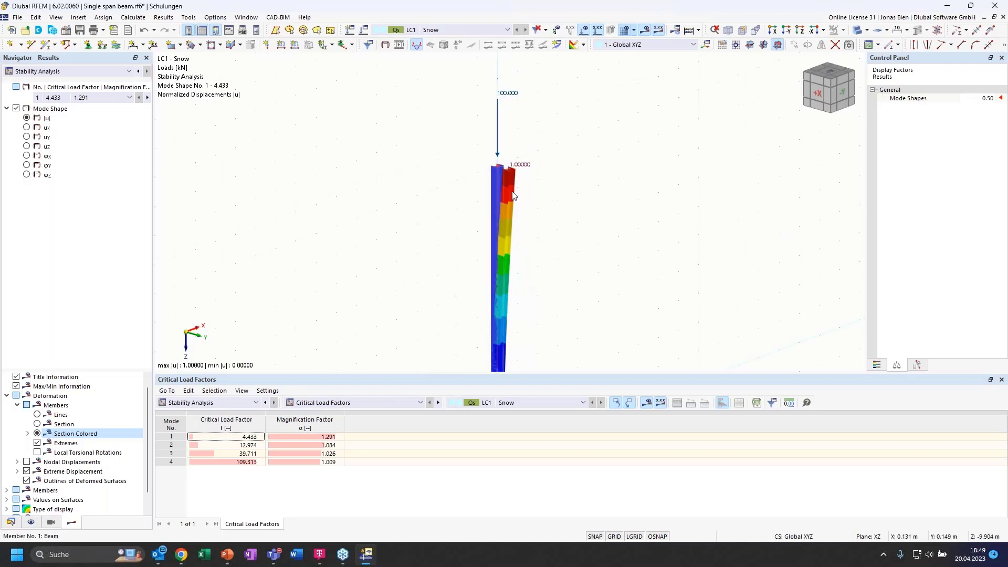
{"action": "scroll", "coordinate": [502, 185], "scroll_direction": "up", "scroll_amount": 1}
{"action": "scroll", "coordinate": [502, 171], "scroll_direction": "down", "scroll_amount": 1}
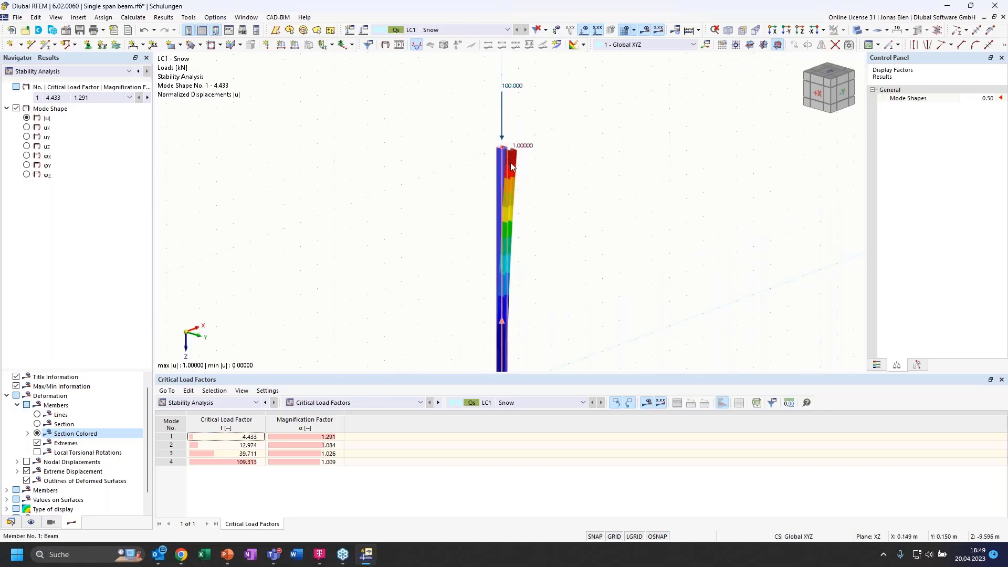
{"action": "scroll", "coordinate": [513, 170], "scroll_direction": "up", "scroll_amount": 1}
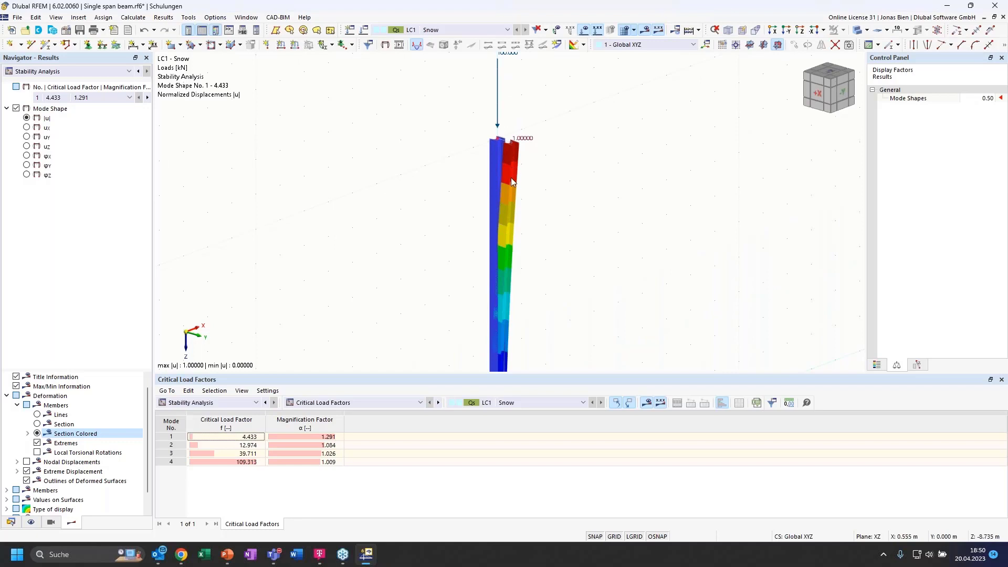
- Show mode shape 2 and examine how the column buckles about its other axis
{"action": "left_click", "coordinate": [199, 445]}
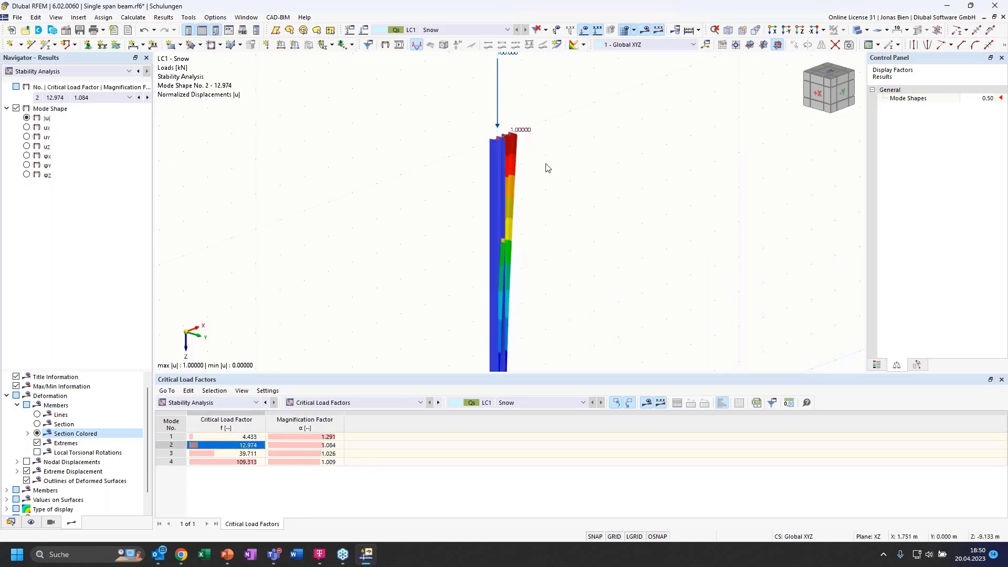
{"action": "middle_click_drag", "start_coordinate": [569, 183], "coordinate": [528, 179], "text": "ctrl"}
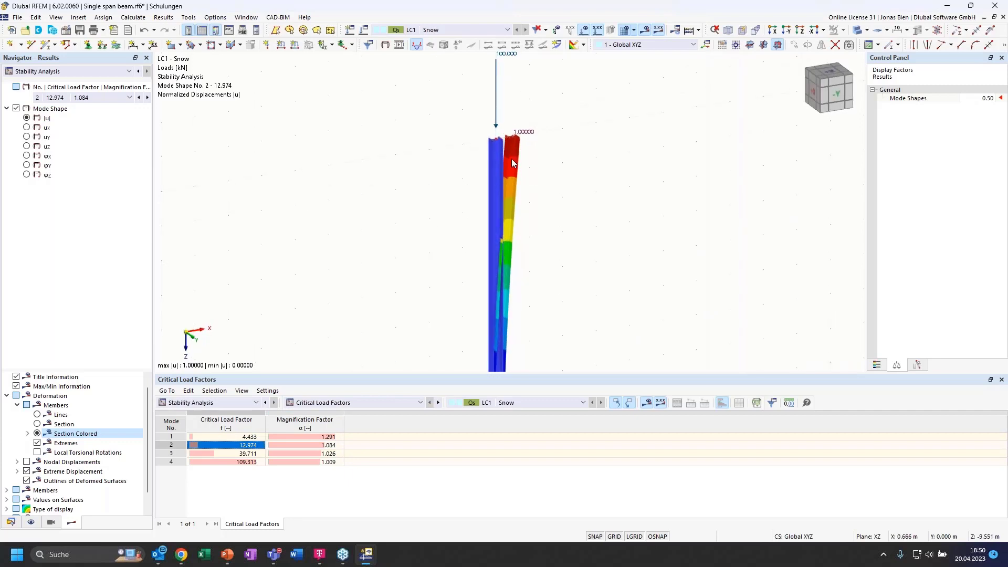
{"action": "scroll", "coordinate": [528, 194], "scroll_direction": "down", "scroll_amount": 1}
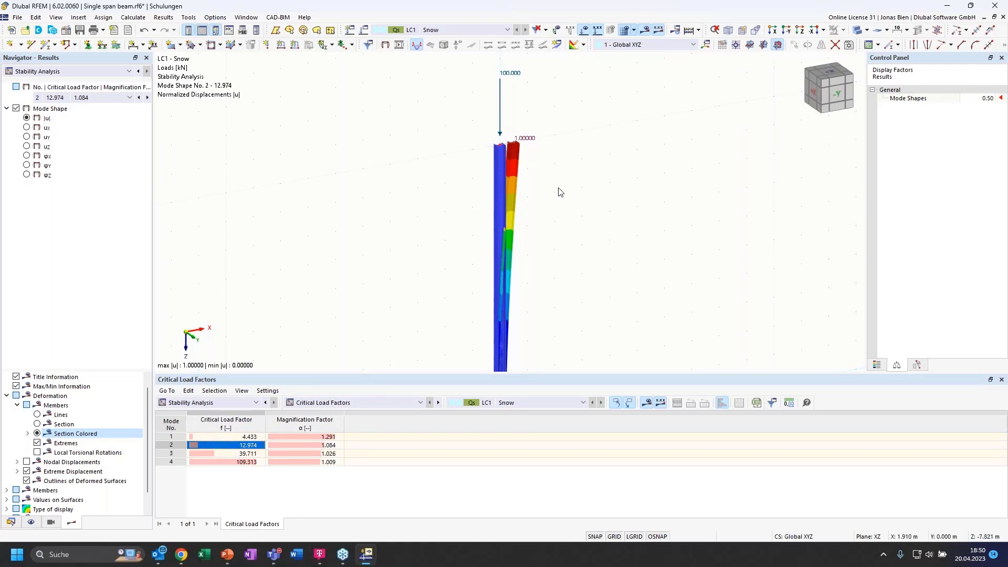
{"action": "scroll", "coordinate": [560, 190], "scroll_direction": "down", "scroll_amount": 1}
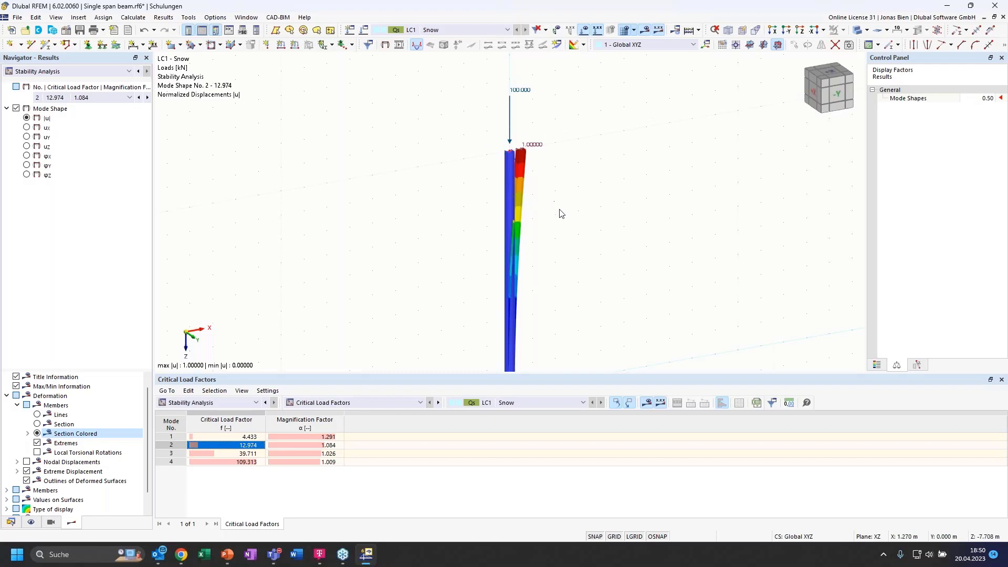
{"action": "scroll", "coordinate": [542, 163], "scroll_direction": "down", "scroll_amount": 2}
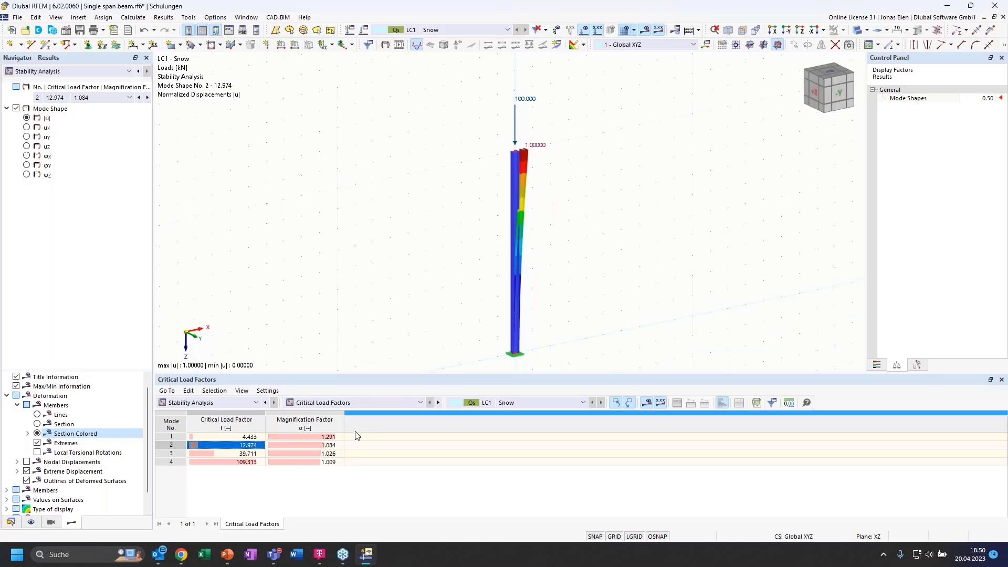
- View mode shape 4 of the column, then return to mode shape 1 and examine it in an oblique view
{"action": "left_click", "coordinate": [242, 462]}
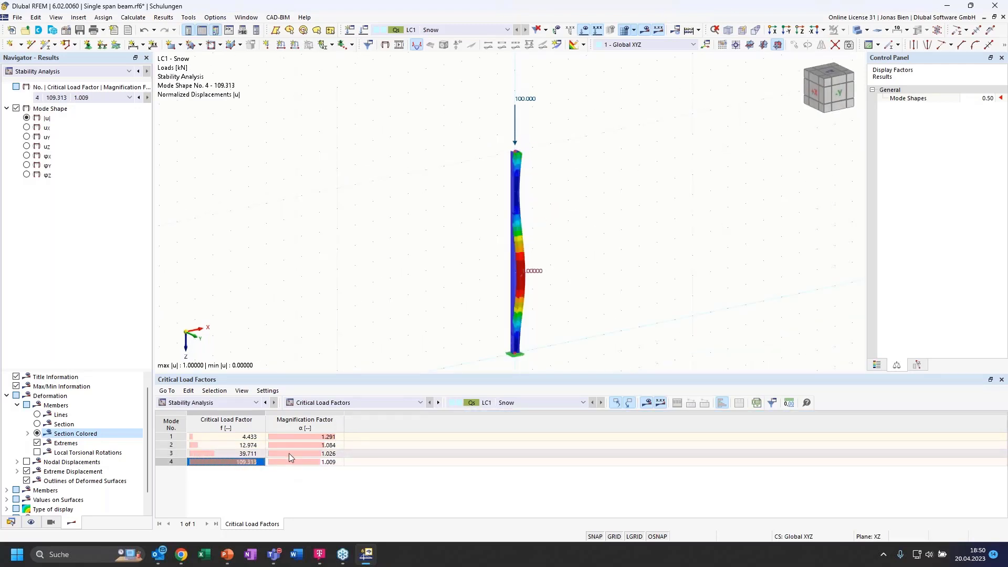
{"action": "left_click", "coordinate": [239, 445]}
{"action": "left_click", "coordinate": [239, 438]}
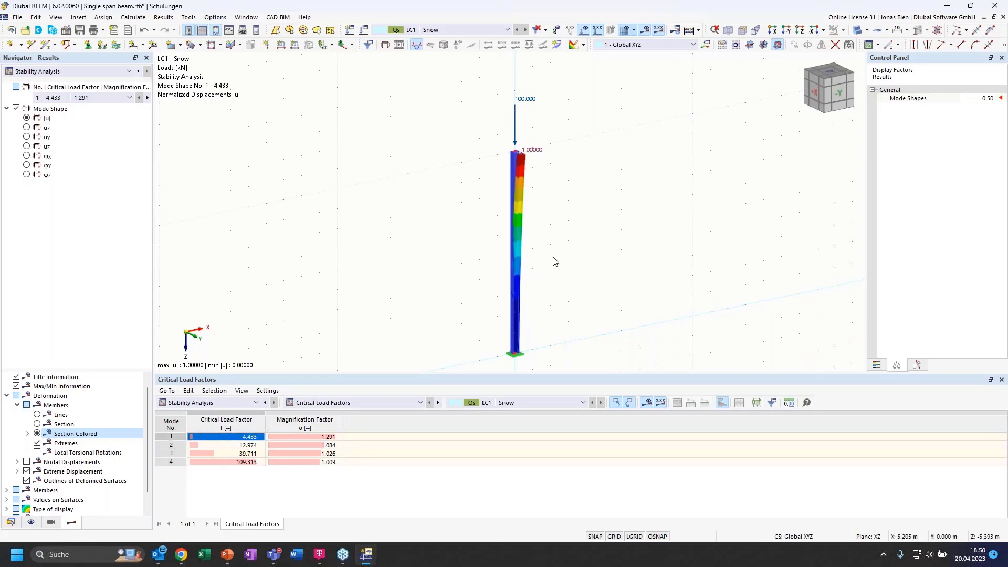
{"action": "middle_click_drag", "start_coordinate": [556, 260], "coordinate": [601, 261], "text": "ctrl"}
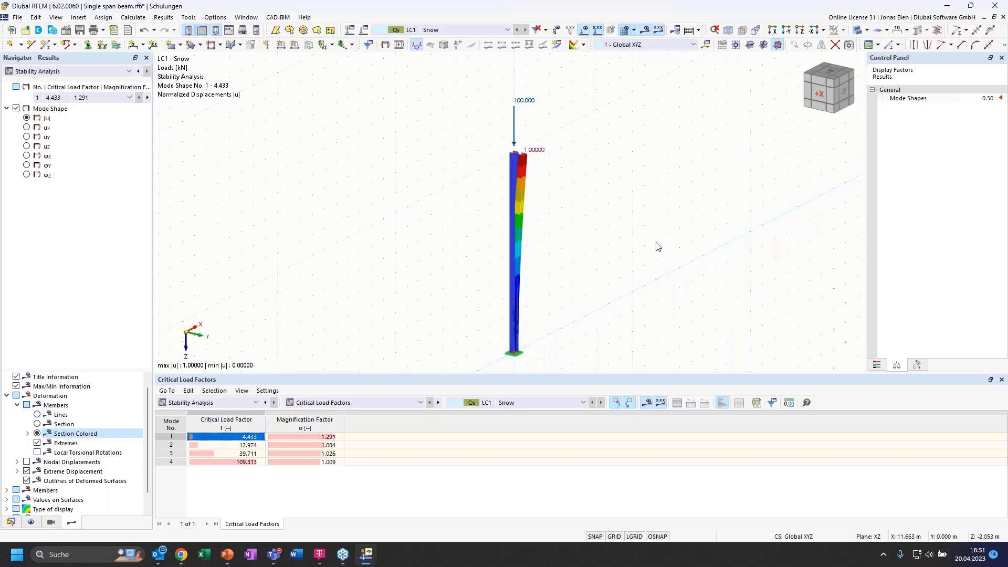
- Open the stability results by member and examine the effective lengths and critical loads, first by member, then by mode shape
{"action": "left_click", "coordinate": [329, 403]}
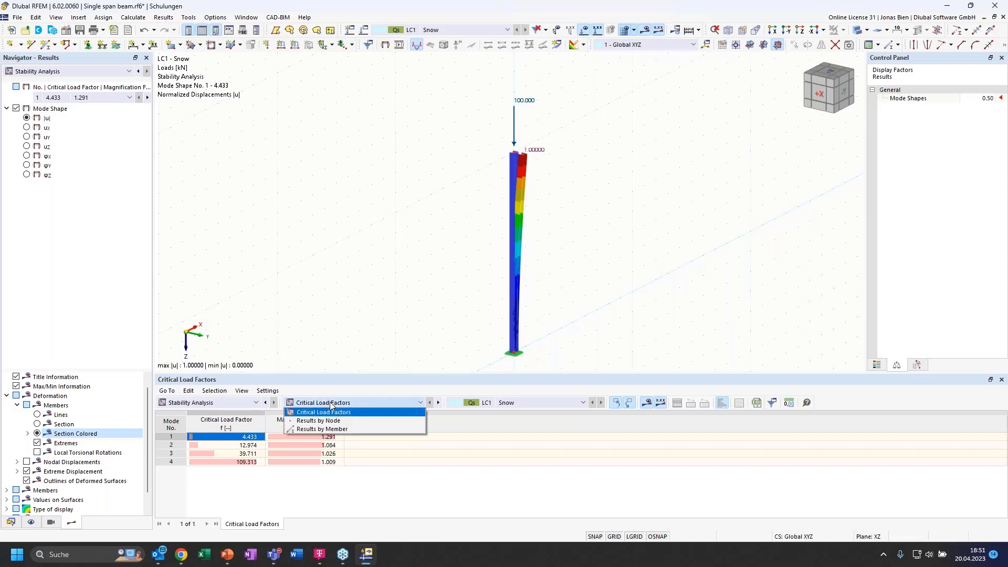
{"action": "left_click", "coordinate": [335, 430]}
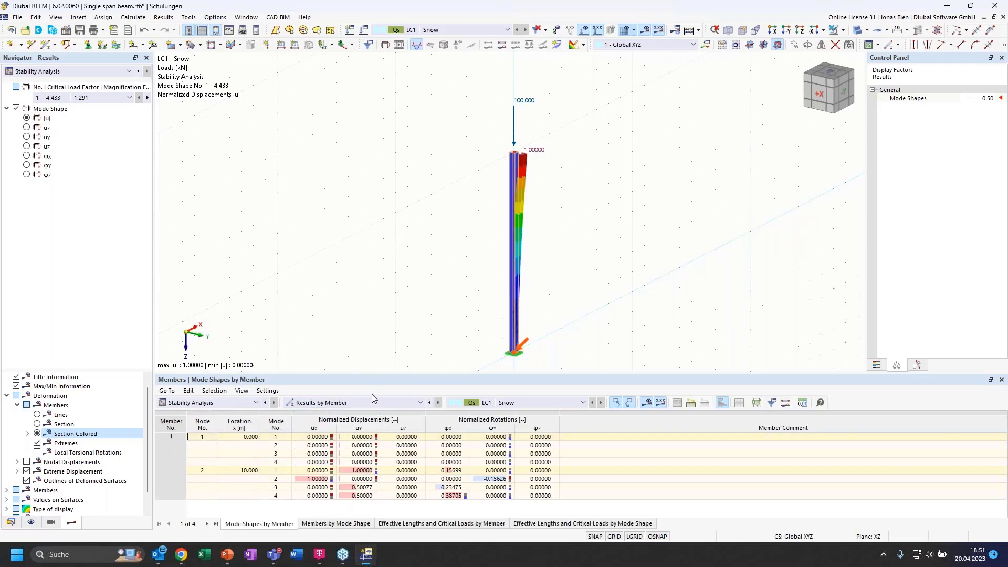
{"action": "left_click", "coordinate": [358, 402]}
{"action": "left_click", "coordinate": [349, 430]}
{"action": "left_click", "coordinate": [428, 524]}
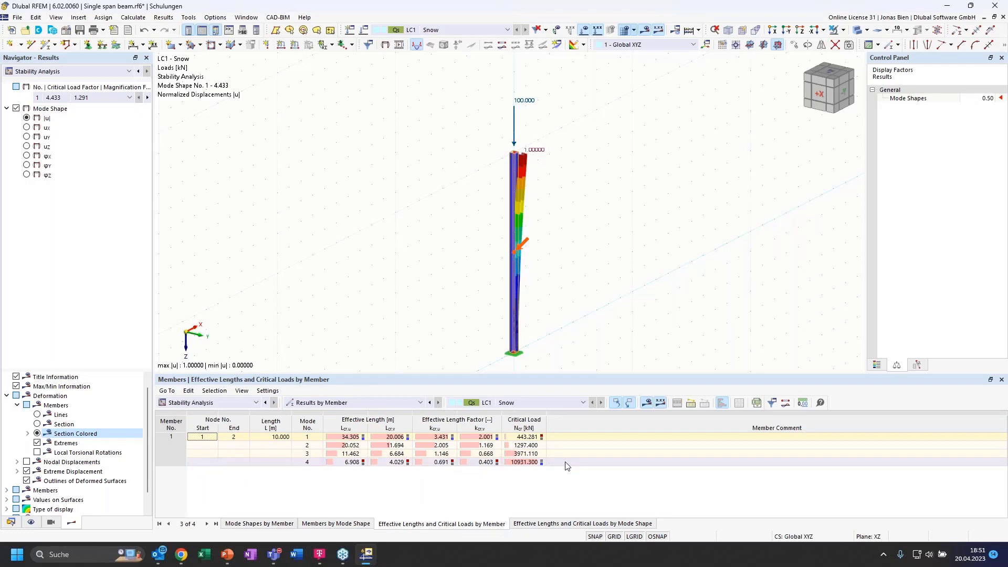
{"action": "left_click", "coordinate": [579, 524]}
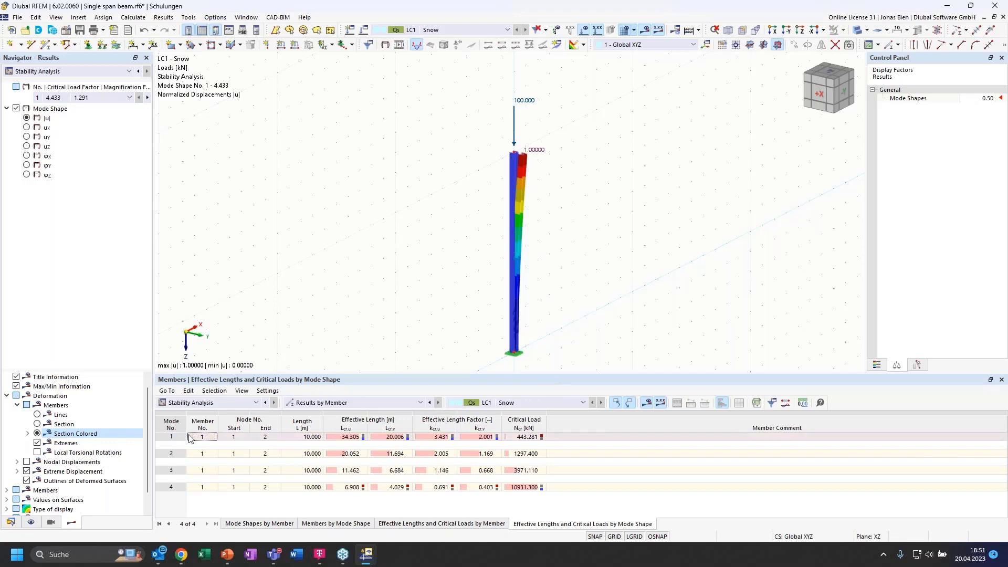
- Examine the effective length factors of modes 1 and 2, then inspect the column's second mode shape from several directions
{"action": "left_click", "coordinate": [477, 437]}
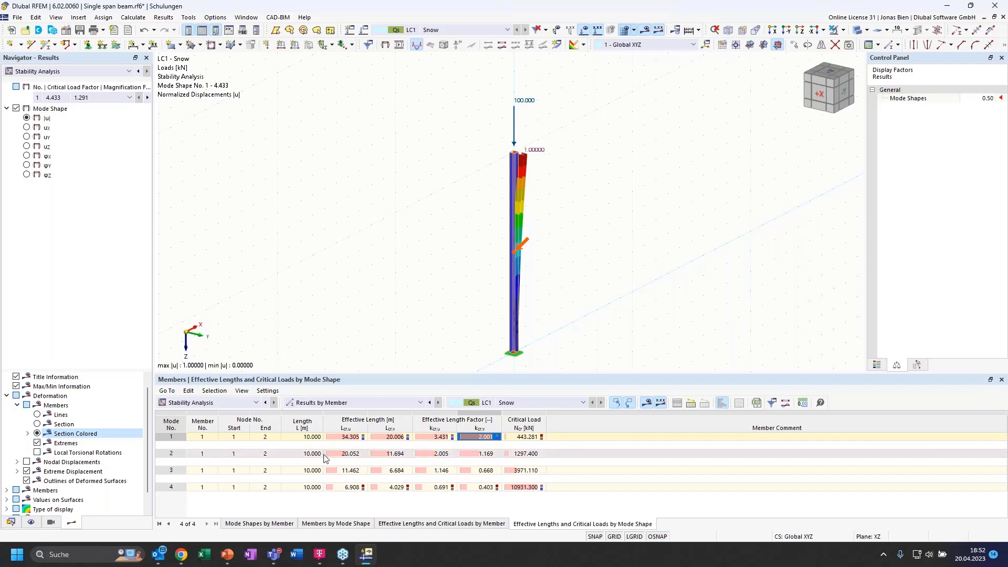
{"action": "left_click", "coordinate": [436, 455]}
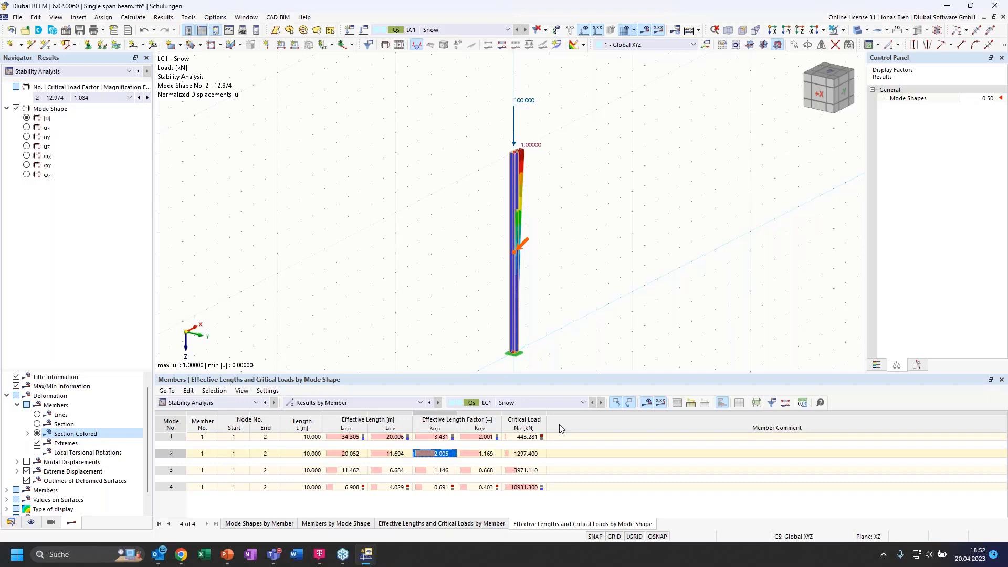
{"action": "middle_click_drag", "start_coordinate": [626, 269], "coordinate": [588, 268], "text": "ctrl"}
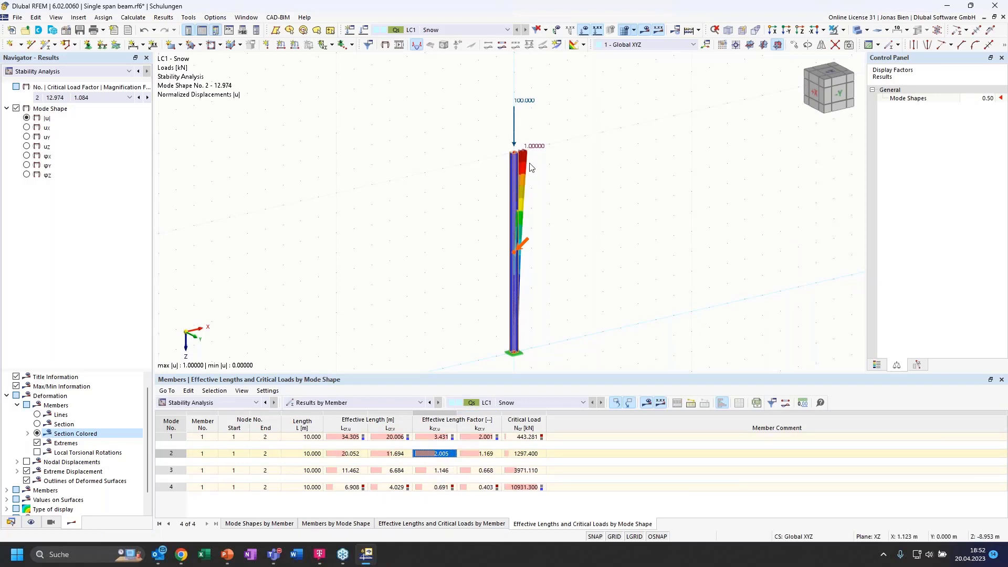
{"action": "scroll", "coordinate": [533, 171], "scroll_direction": "up", "scroll_amount": 3}
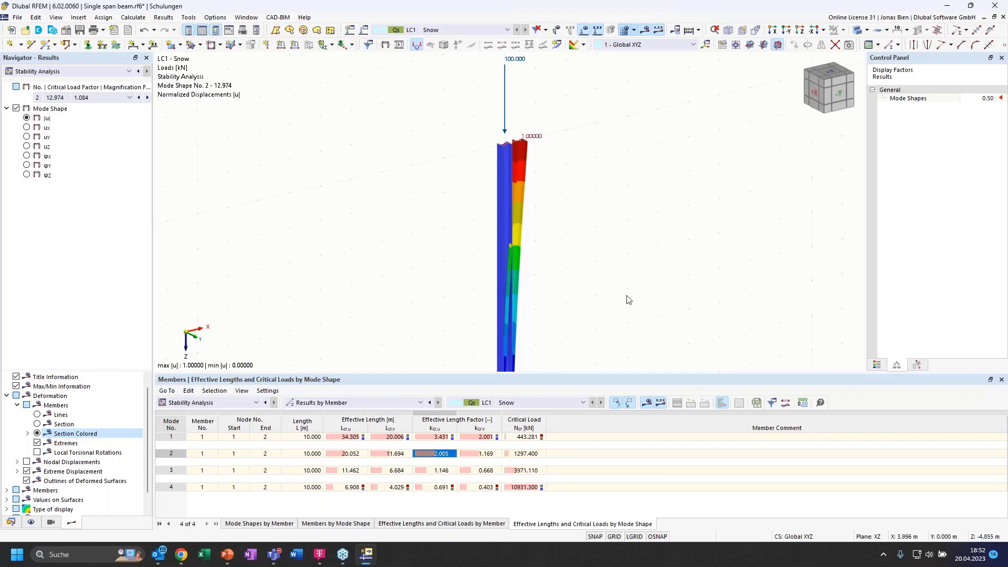
{"action": "scroll", "coordinate": [622, 297], "scroll_direction": "down", "scroll_amount": 1}
{"action": "middle_click_drag", "start_coordinate": [594, 263], "coordinate": [586, 275], "text": "ctrl"}
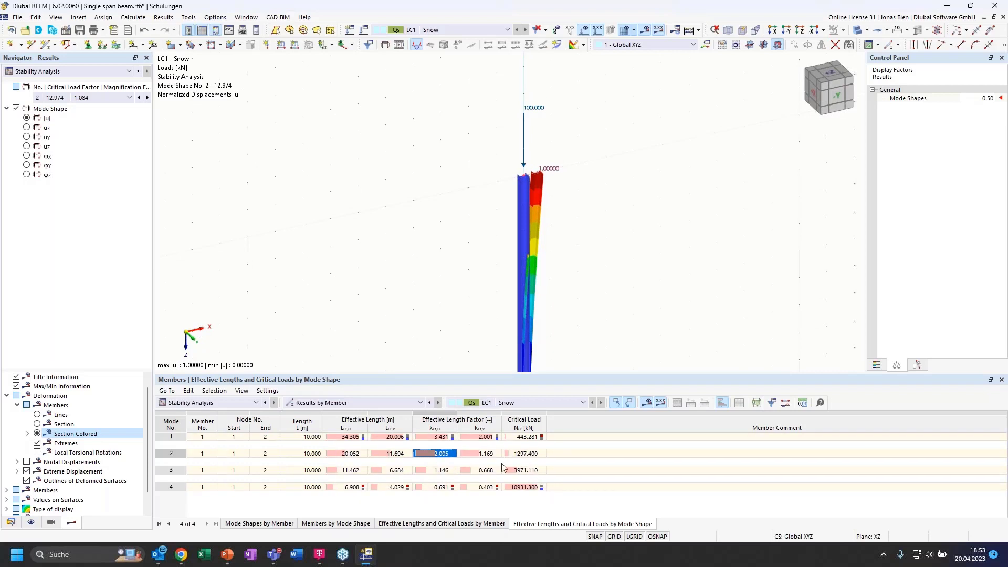
{"action": "scroll", "coordinate": [644, 254], "scroll_direction": "down", "scroll_amount": 1}
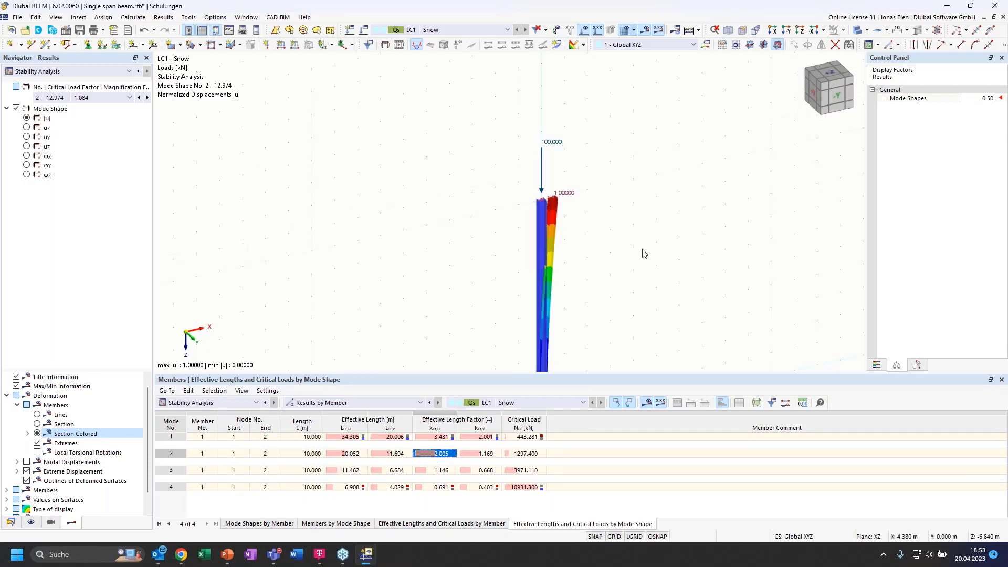
{"action": "scroll", "coordinate": [644, 254], "scroll_direction": "down", "scroll_amount": 1}
{"action": "middle_click_drag", "start_coordinate": [581, 295], "coordinate": [560, 274], "text": "ctrl"}
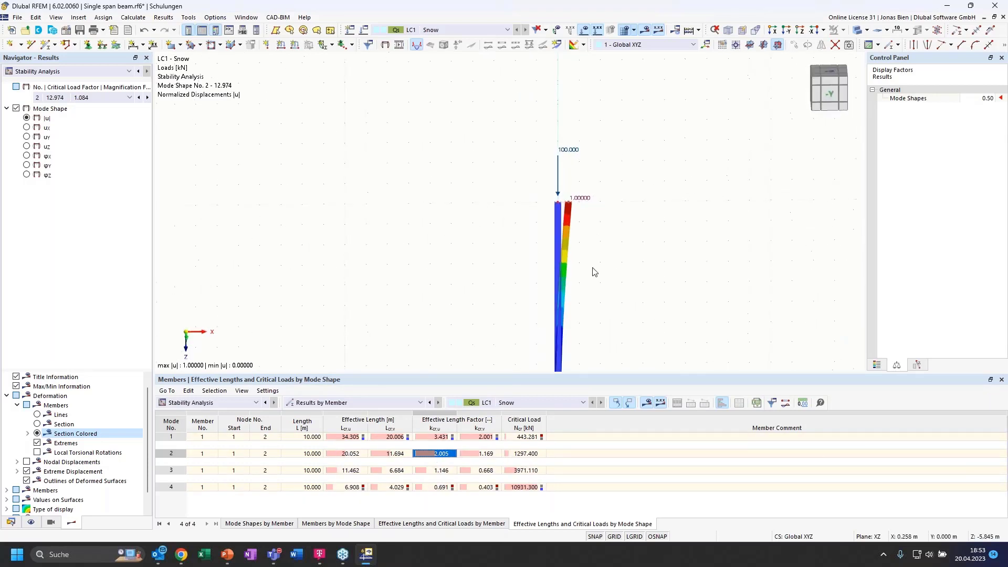
{"action": "scroll", "coordinate": [645, 215], "scroll_direction": "down", "scroll_amount": 1}
{"action": "middle_click_drag", "start_coordinate": [643, 272], "coordinate": [597, 253], "text": "ctrl"}
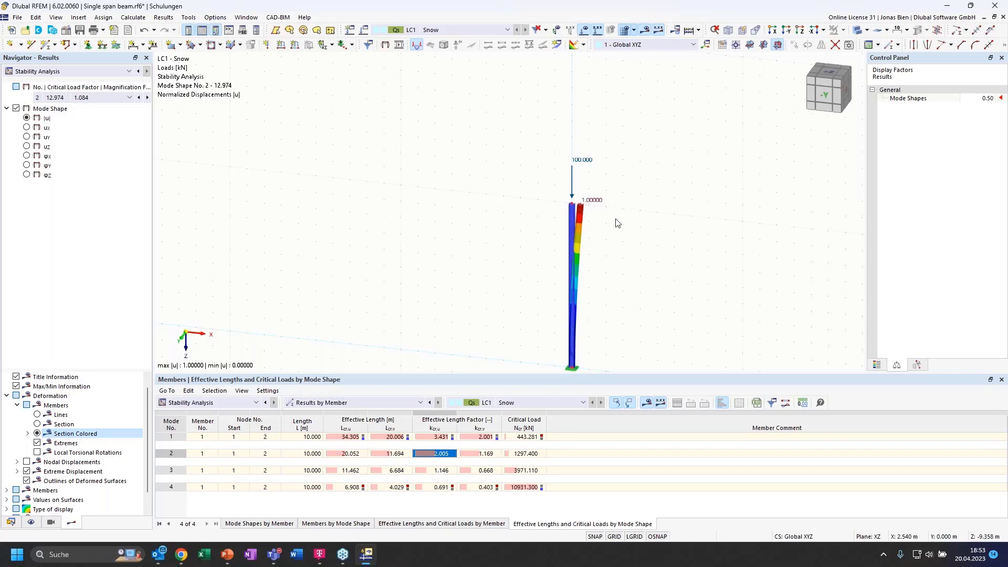
{"action": "middle_click_drag", "start_coordinate": [645, 240], "coordinate": [608, 257], "text": "ctrl"}
{"action": "scroll", "coordinate": [606, 320], "scroll_direction": "up", "scroll_amount": 1}
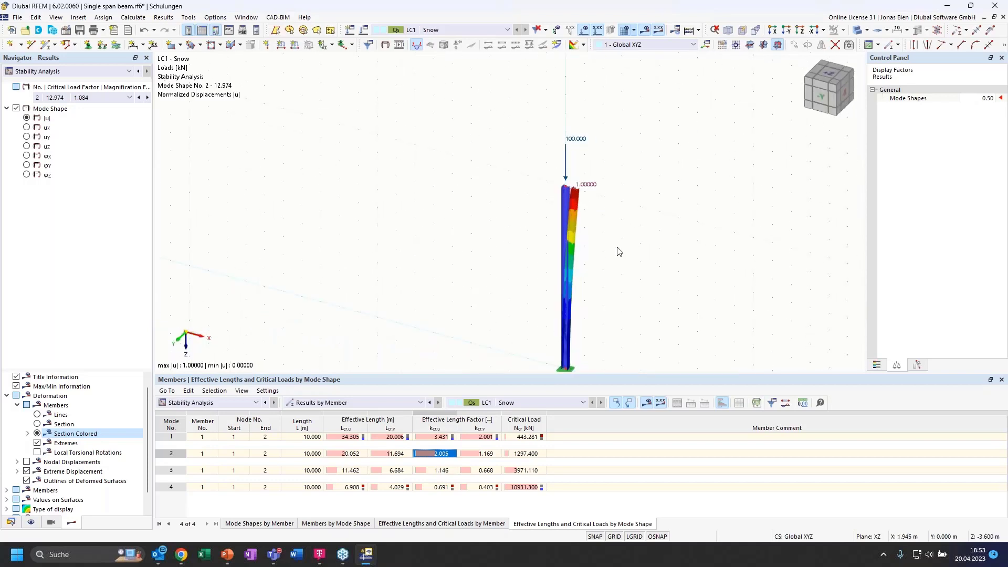
{"action": "middle_click_drag", "start_coordinate": [605, 220], "coordinate": [597, 206]}
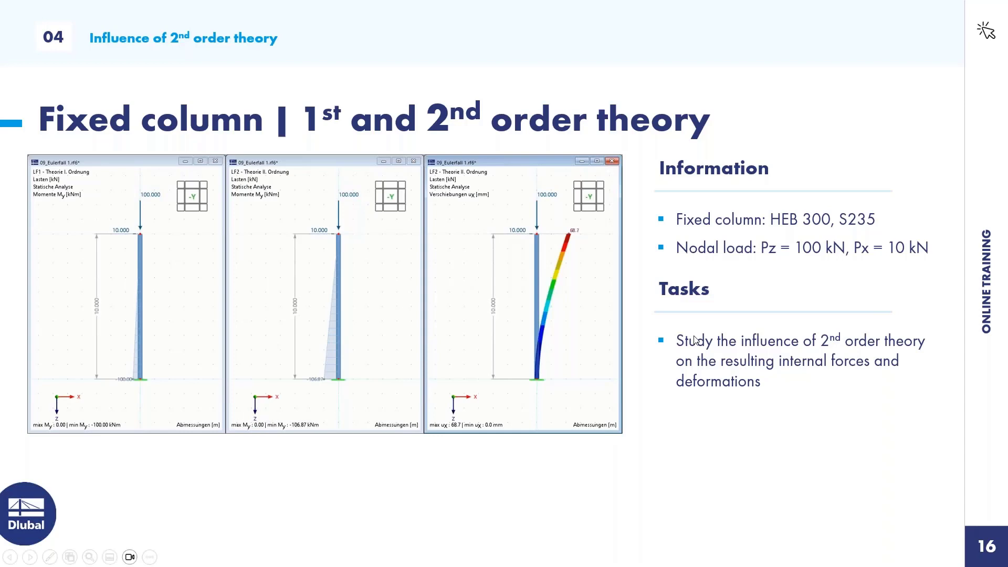
- Advance the presentation to the "Fixed frame | Mode shapes" slide, review the task, and return to RFEM
{"action": "left_click", "coordinate": [696, 340]}
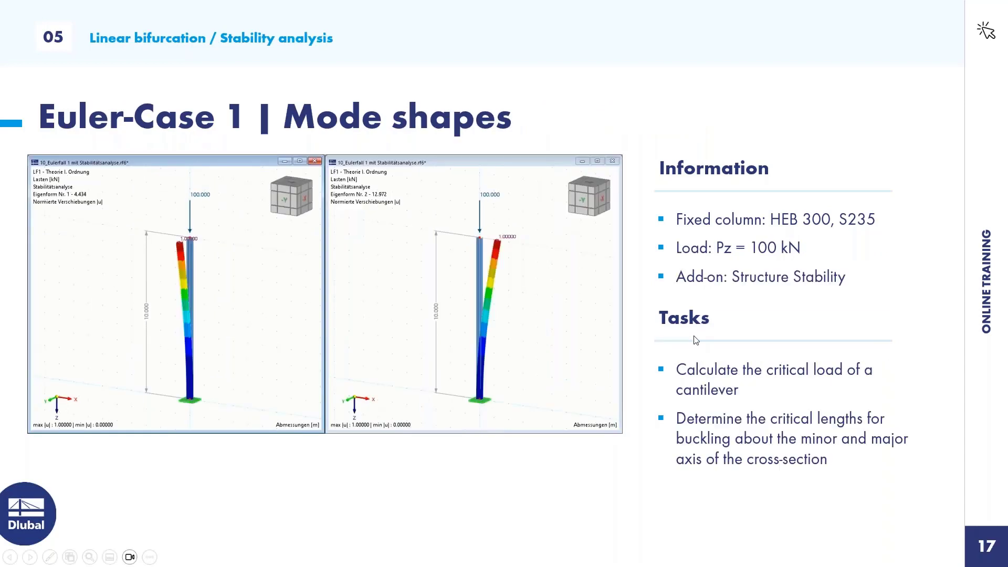
{"action": "left_click", "coordinate": [697, 340]}
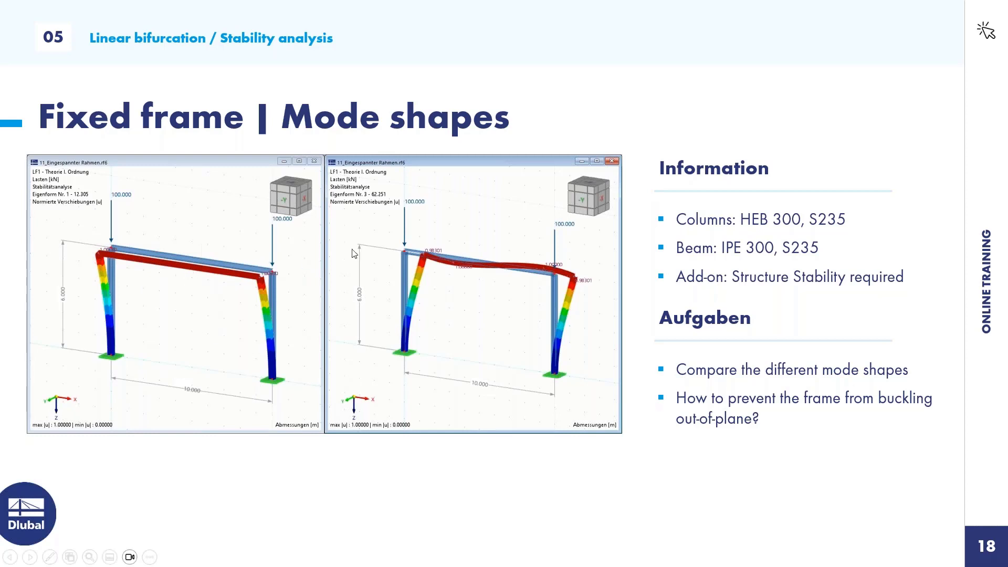
{"action": "key", "text": "alt+Tab"}
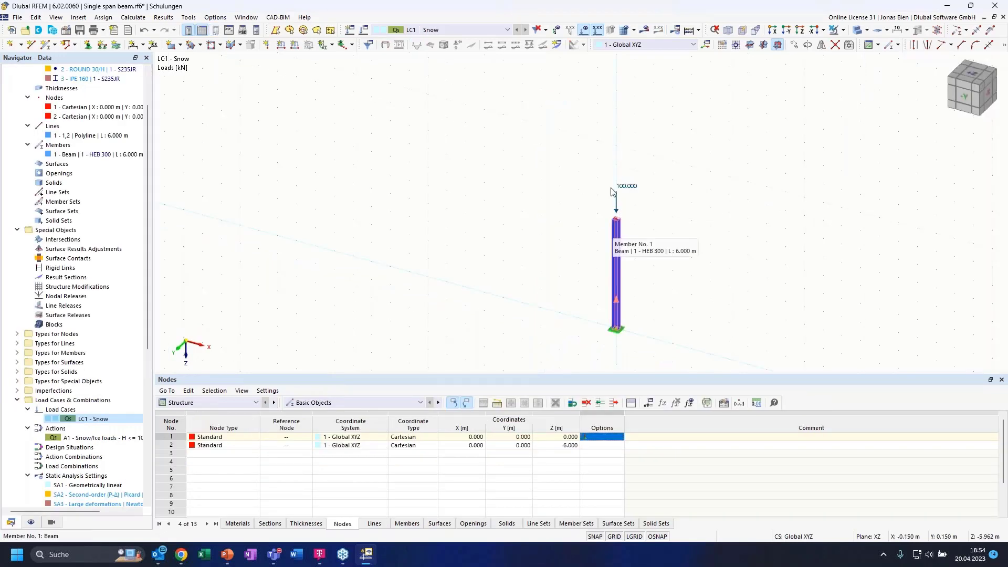
- Copy the whole 6 m column with its support once by 10 m in X, including its loading
{"action": "left_click_drag", "start_coordinate": [441, 126], "coordinate": [657, 336]}
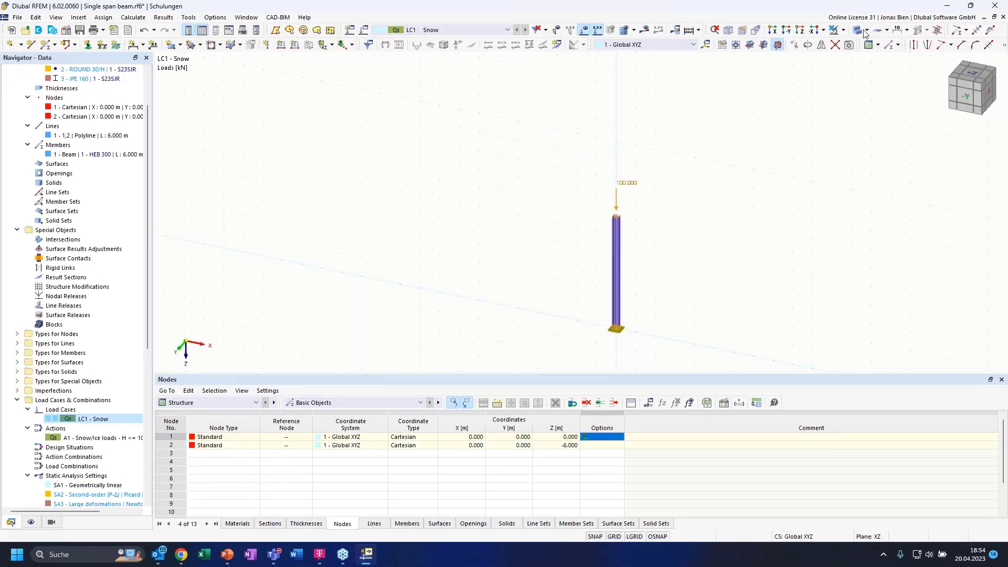
{"action": "left_click", "coordinate": [794, 45]}
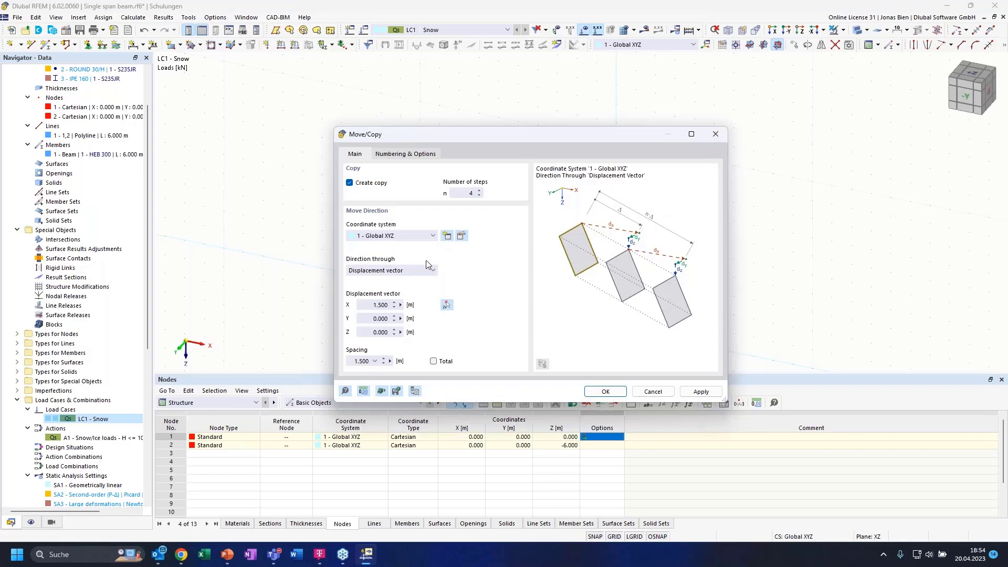
{"action": "double_click", "coordinate": [472, 192]}
{"action": "type", "text": "1"}
{"action": "double_click", "coordinate": [368, 306]}
{"action": "left_click", "coordinate": [401, 154]}
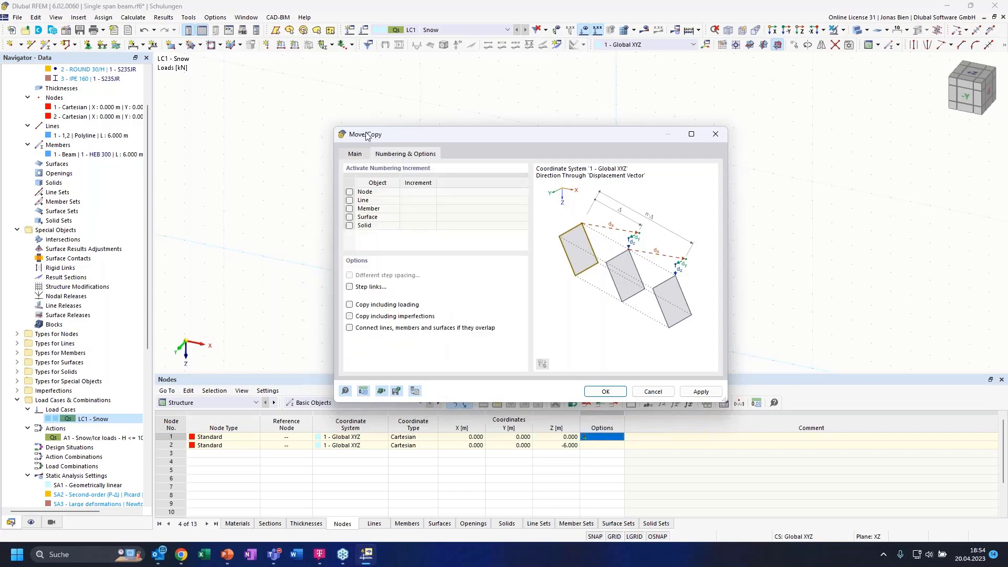
{"action": "left_click", "coordinate": [349, 305]}
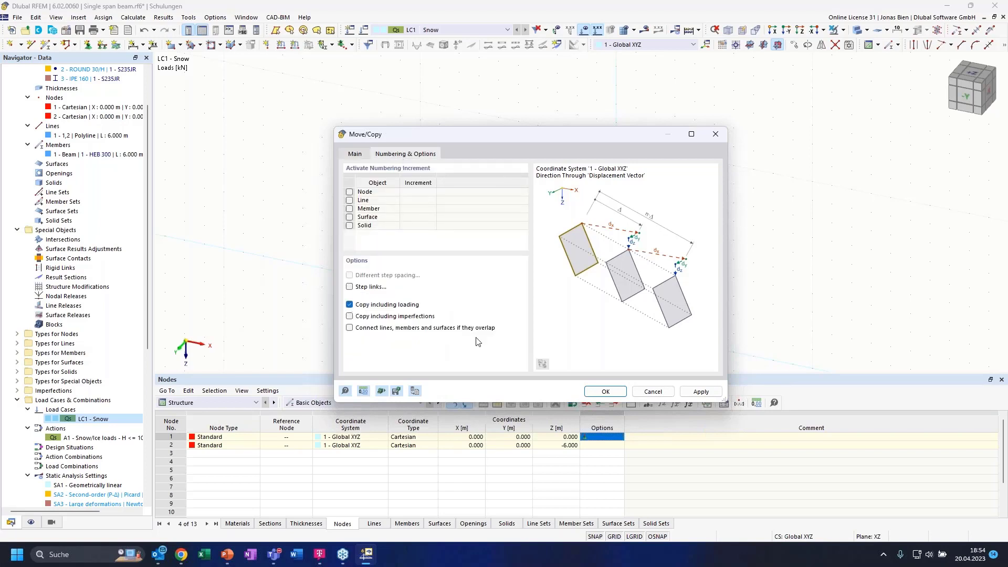
{"action": "left_click", "coordinate": [606, 391]}
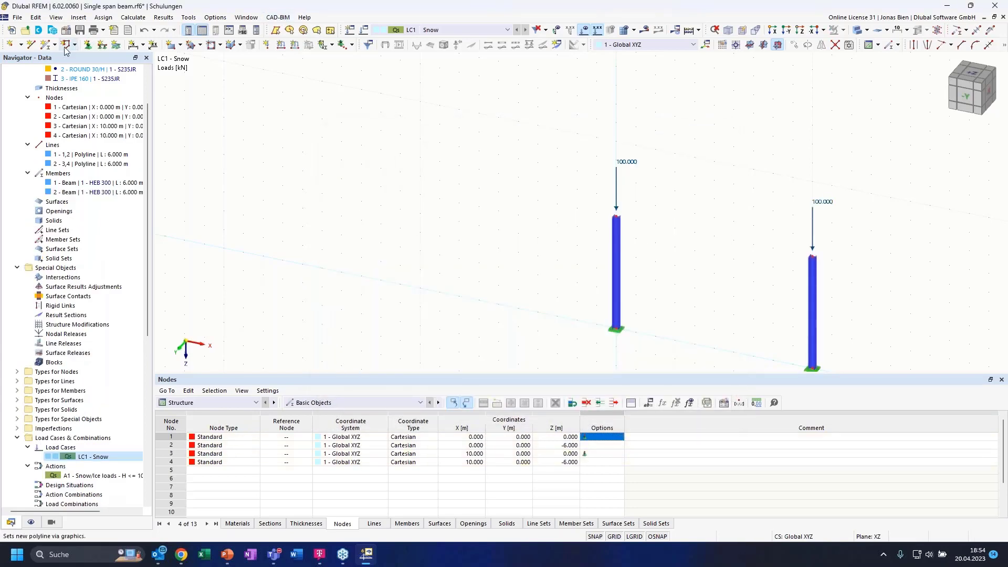
- Connect the tops of the two columns with a single HEB 300 beam member
{"action": "left_click", "coordinate": [47, 45]}
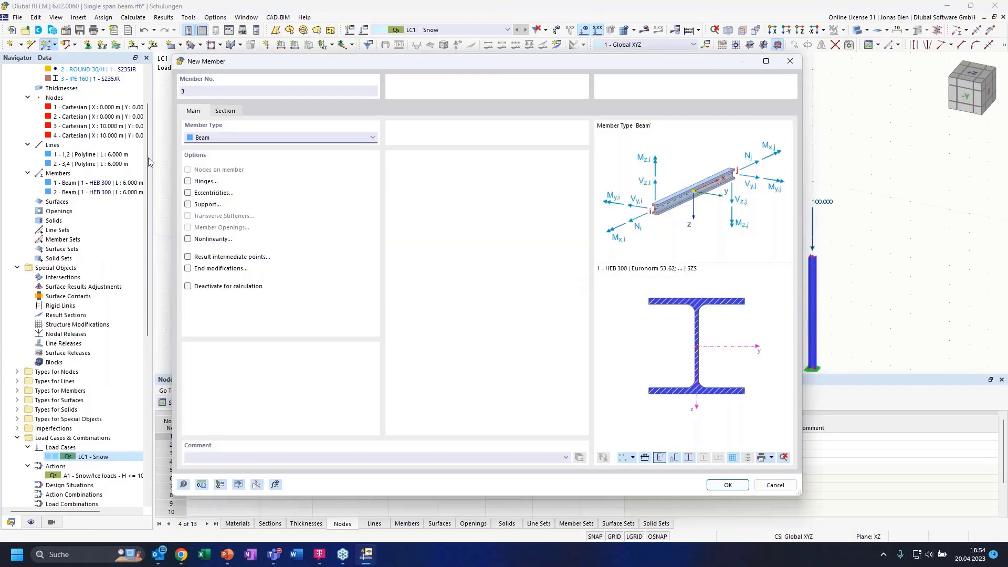
{"action": "left_click", "coordinate": [227, 112]}
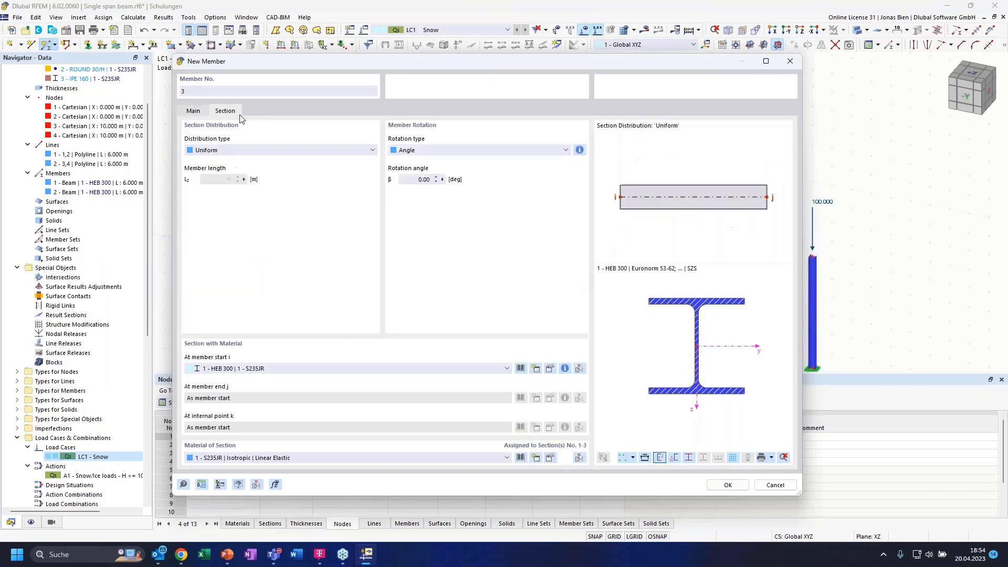
{"action": "left_click", "coordinate": [194, 111]}
{"action": "key", "text": "Return"}
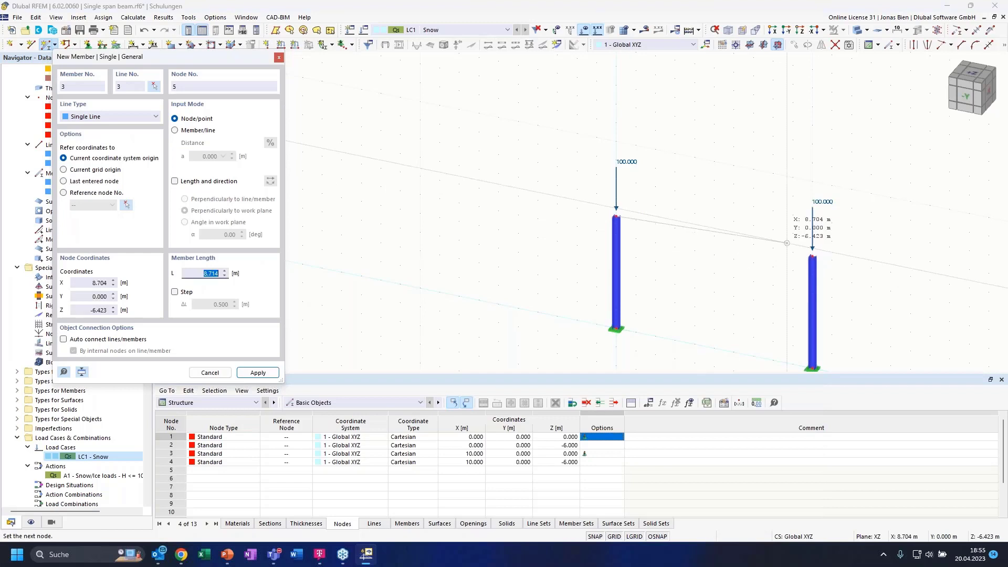
{"action": "left_click", "coordinate": [812, 256]}
{"action": "key", "text": "Escape"}
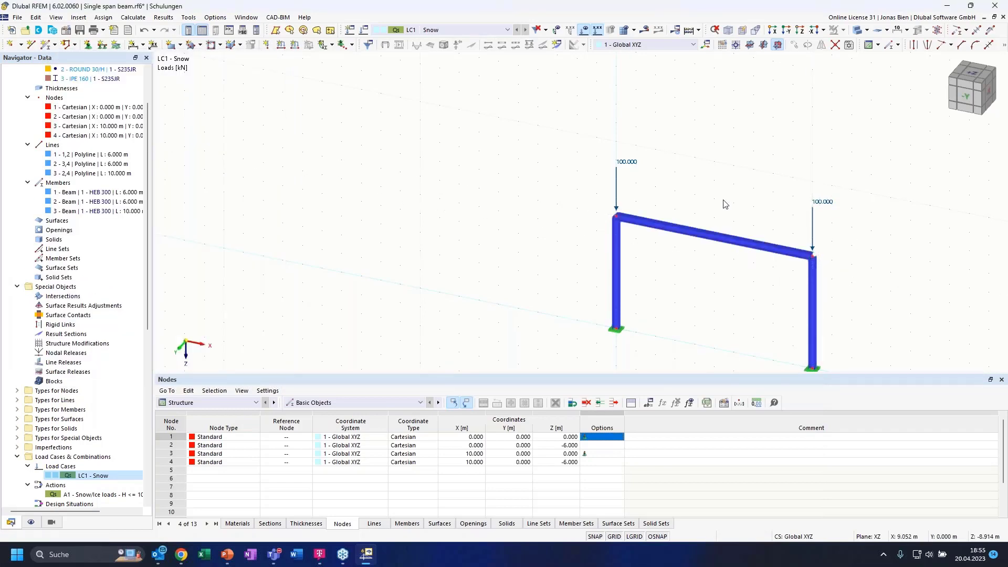
- Calculate the frame under load case LC1 and display its stability analysis results
{"action": "middle_click_drag", "start_coordinate": [694, 159], "coordinate": [636, 94]}
{"action": "middle_click_drag", "start_coordinate": [738, 164], "coordinate": [671, 185]}
{"action": "scroll", "coordinate": [88, 381], "scroll_direction": "down", "scroll_amount": 4}
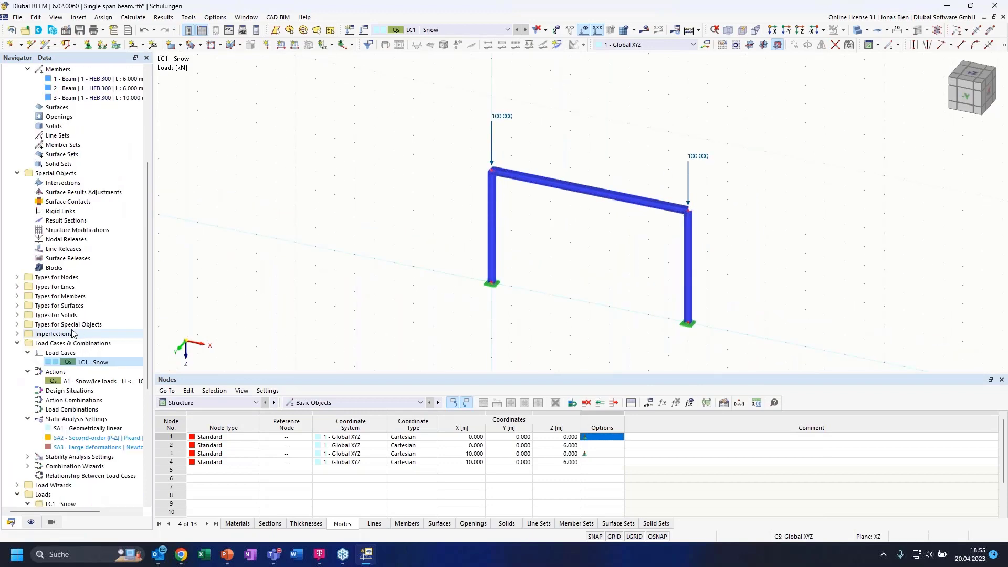
{"action": "scroll", "coordinate": [88, 382], "scroll_direction": "down", "scroll_amount": 7}
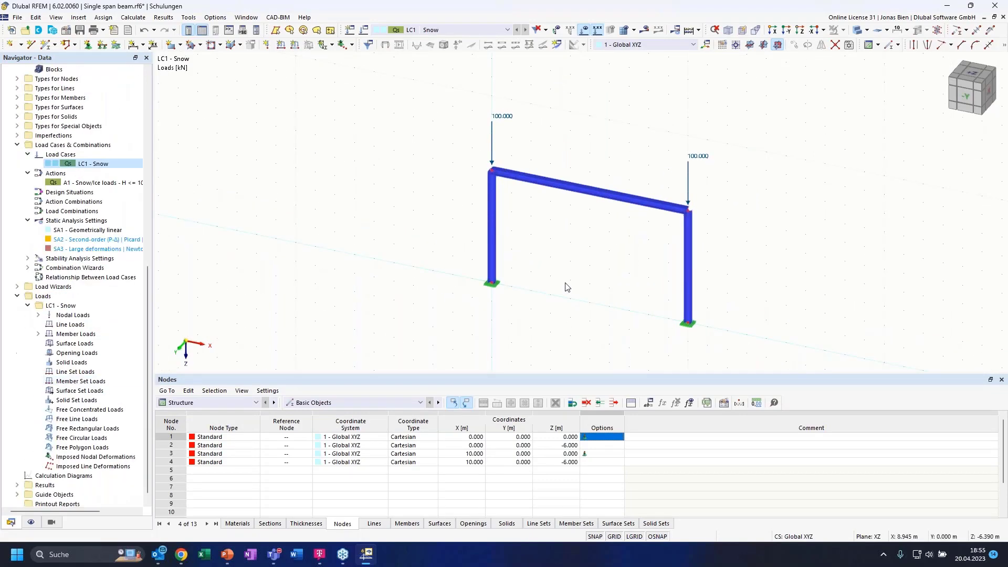
{"action": "left_click", "coordinate": [645, 30]}
{"action": "left_click", "coordinate": [546, 322]}
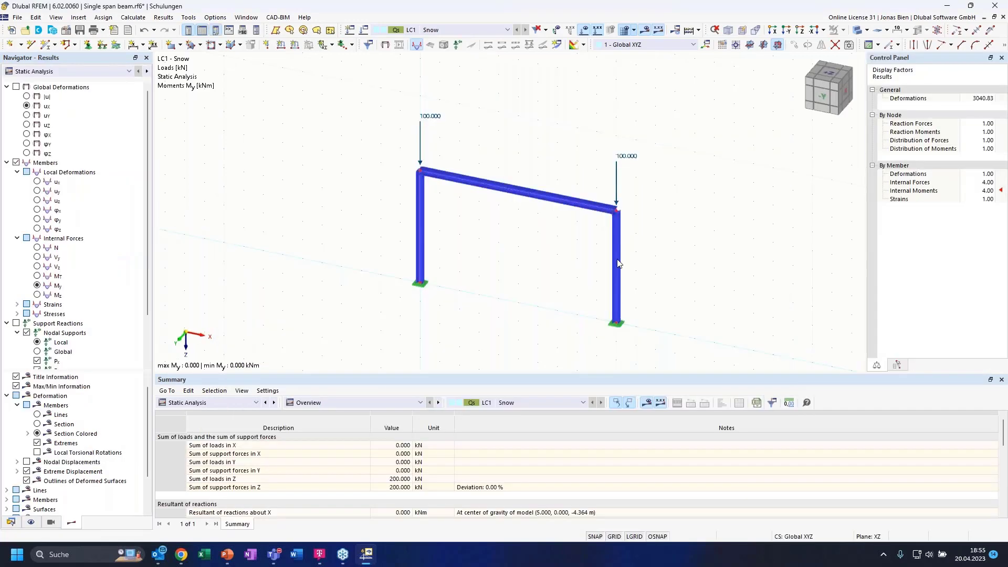
{"action": "left_click", "coordinate": [76, 72]}
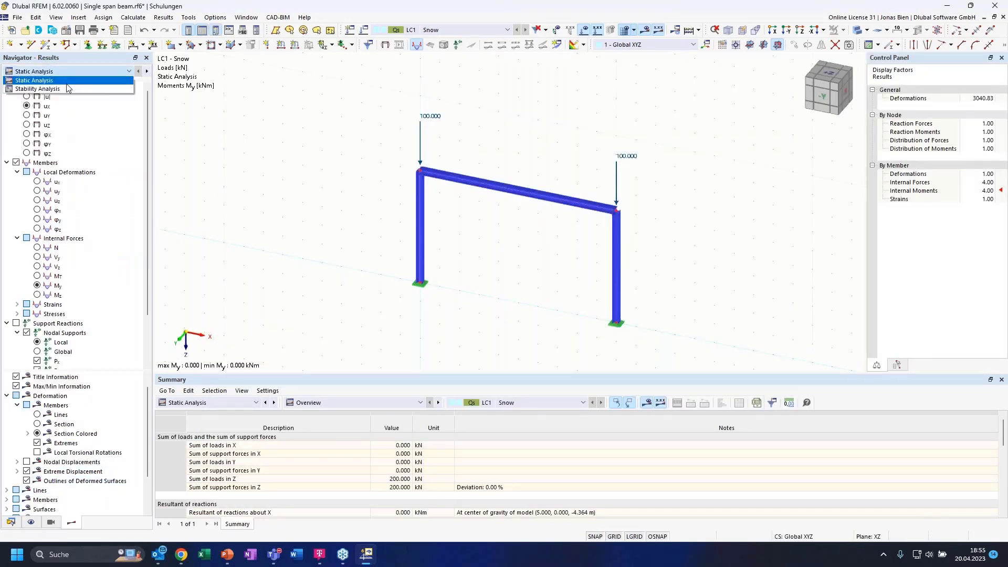
{"action": "left_click", "coordinate": [48, 89]}
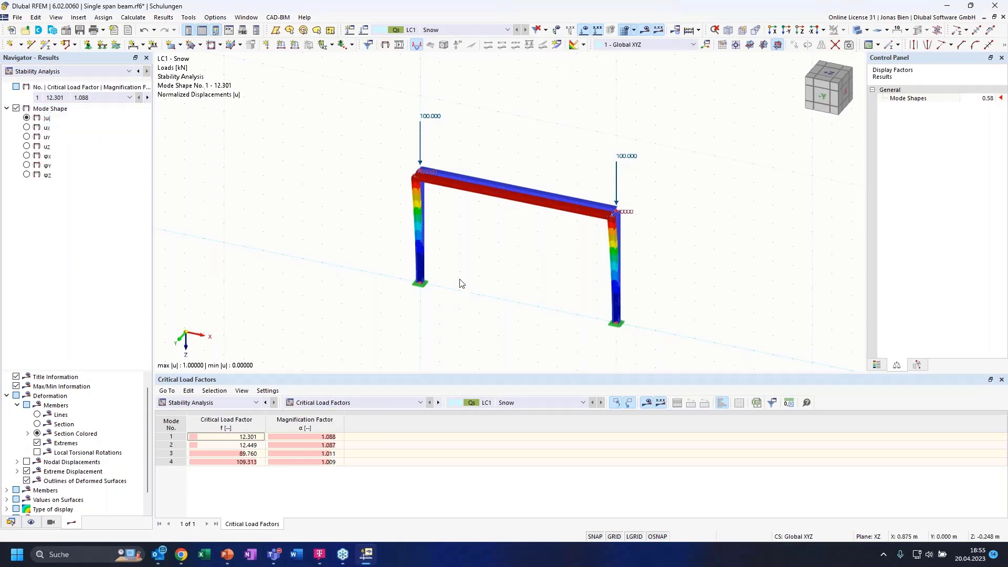
- Inspect the frame's first mode shape and its out-of-plane buckling direction from several oblique angles
{"action": "middle_click_drag", "start_coordinate": [668, 237], "coordinate": [630, 256], "text": "ctrl"}
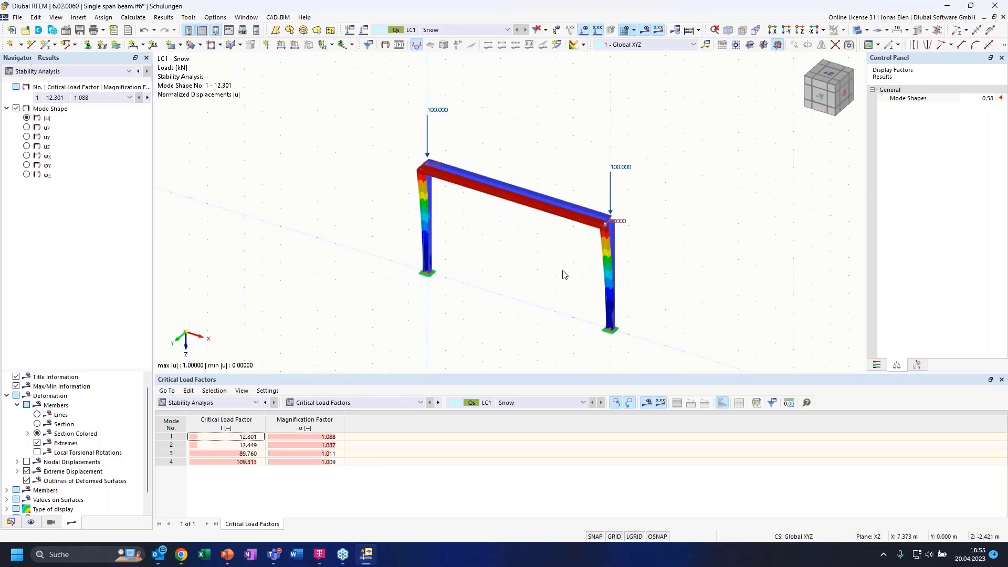
{"action": "scroll", "coordinate": [566, 274], "scroll_direction": "up", "scroll_amount": 3}
{"action": "middle_click_drag", "start_coordinate": [760, 274], "coordinate": [741, 282]}
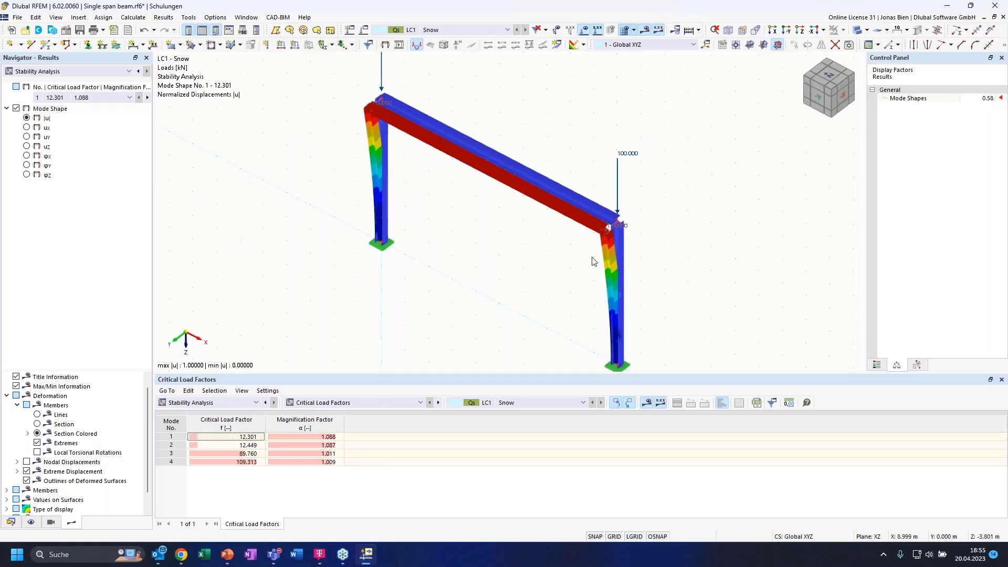
{"action": "middle_click_drag", "start_coordinate": [701, 256], "coordinate": [708, 248], "text": "ctrl"}
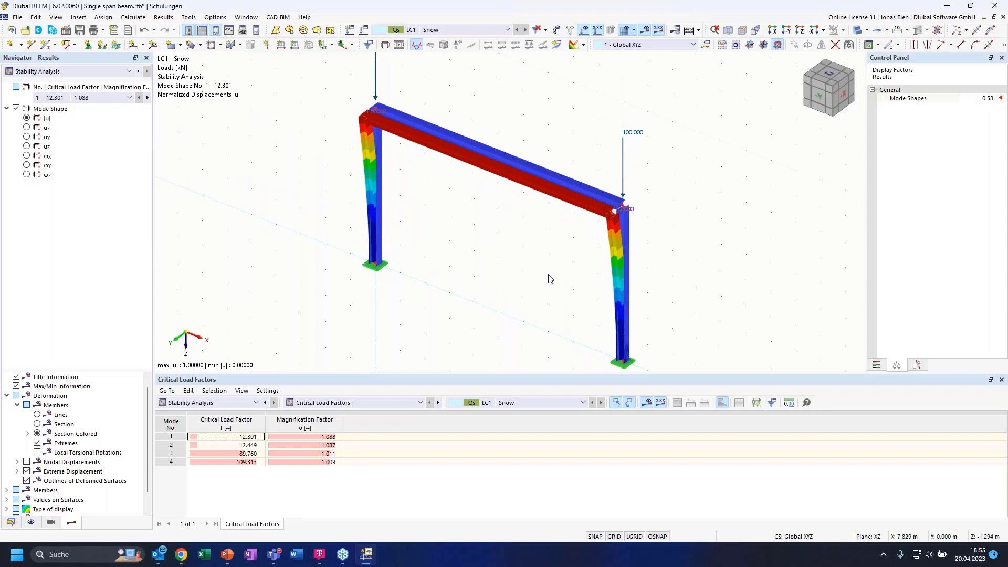
{"action": "middle_click_drag", "start_coordinate": [532, 105], "coordinate": [599, 135], "text": "ctrl"}
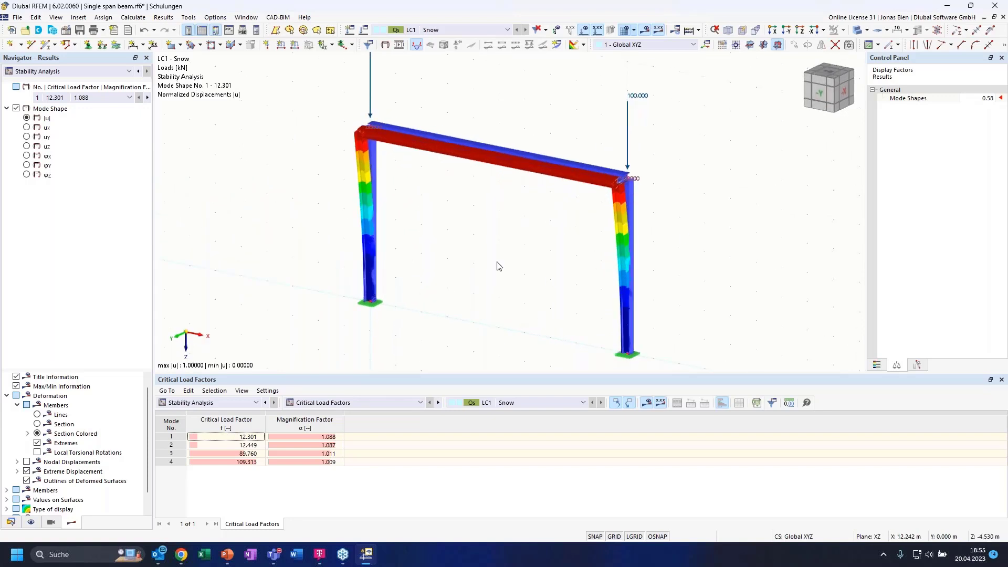
- Compare the frame's mode shapes 1 and 2, then display mode shape 3
{"action": "left_click", "coordinate": [204, 437]}
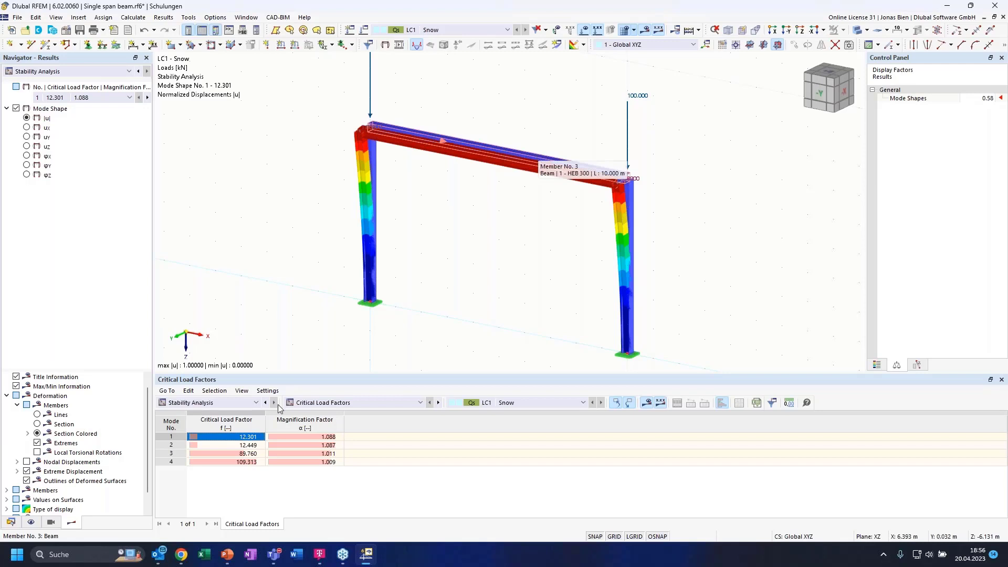
{"action": "left_click", "coordinate": [226, 446]}
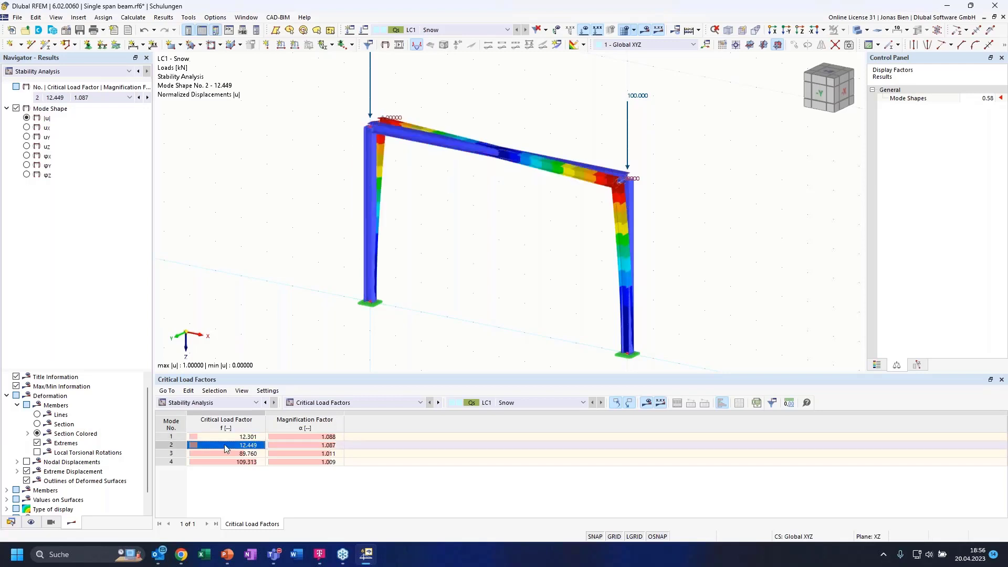
{"action": "left_click", "coordinate": [230, 437]}
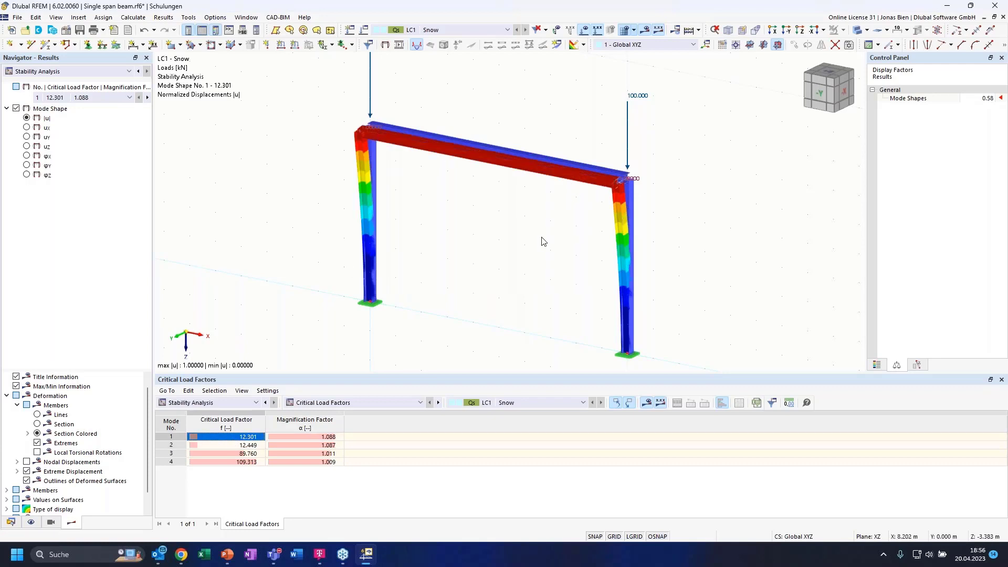
{"action": "middle_click_drag", "start_coordinate": [520, 254], "coordinate": [449, 233], "text": "ctrl"}
{"action": "left_click", "coordinate": [240, 455]}
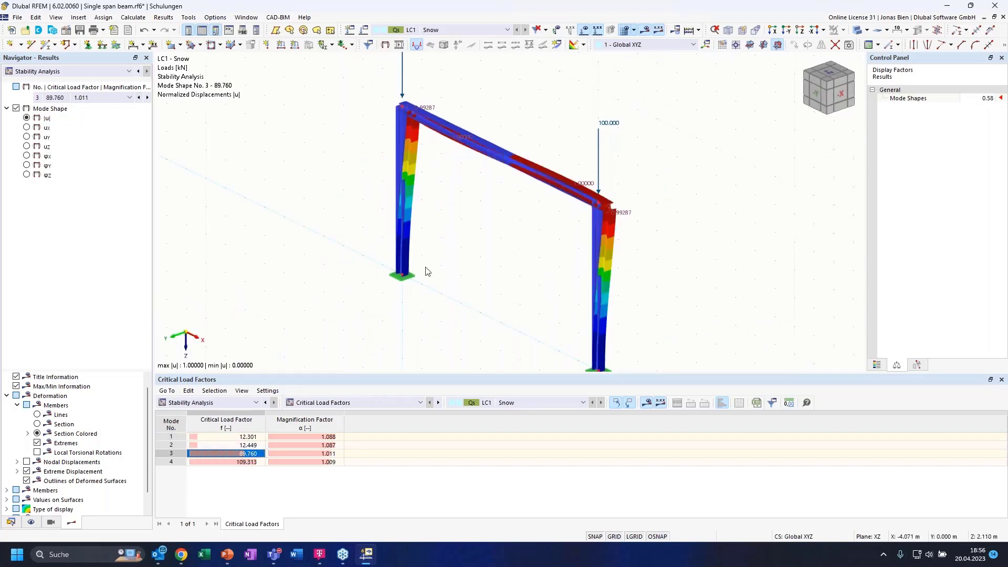
- Examine mode shape 3 of the frame in front and oblique views, checking its in-plane sway direction
{"action": "middle_click_drag", "start_coordinate": [441, 275], "coordinate": [544, 235], "text": "ctrl"}
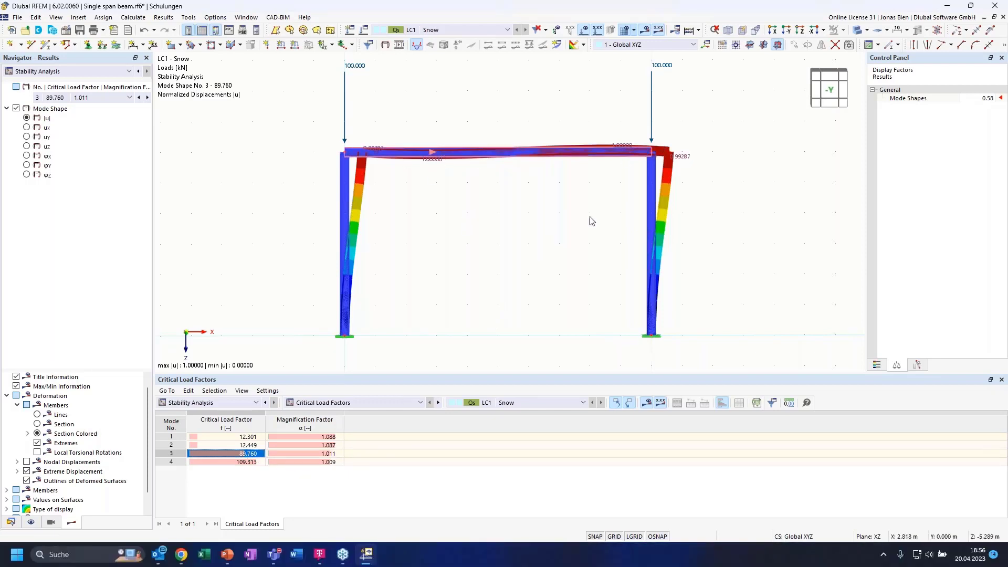
{"action": "middle_click_drag", "start_coordinate": [566, 215], "coordinate": [589, 225], "text": "ctrl"}
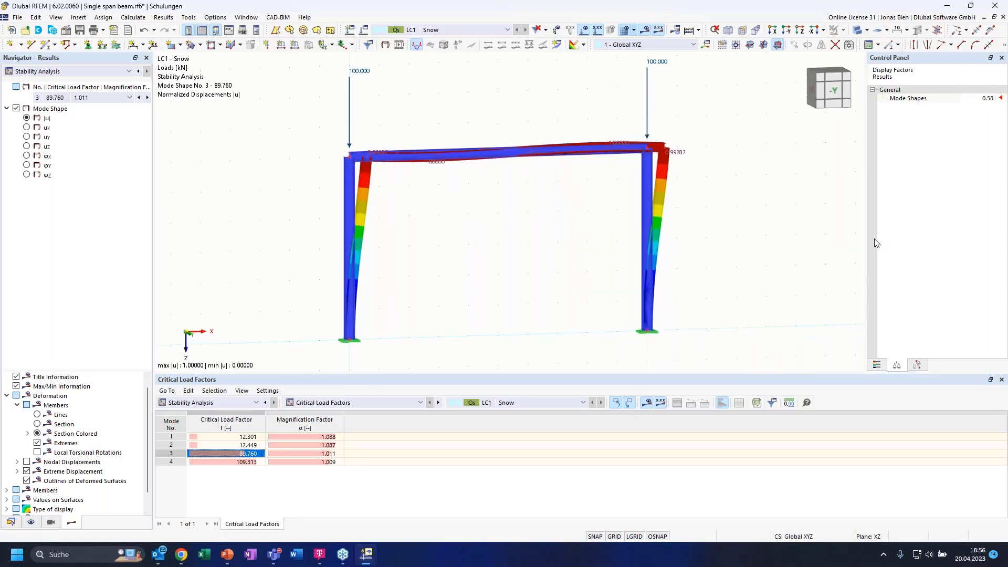
{"action": "middle_click_drag", "start_coordinate": [847, 238], "coordinate": [771, 235], "text": "ctrl"}
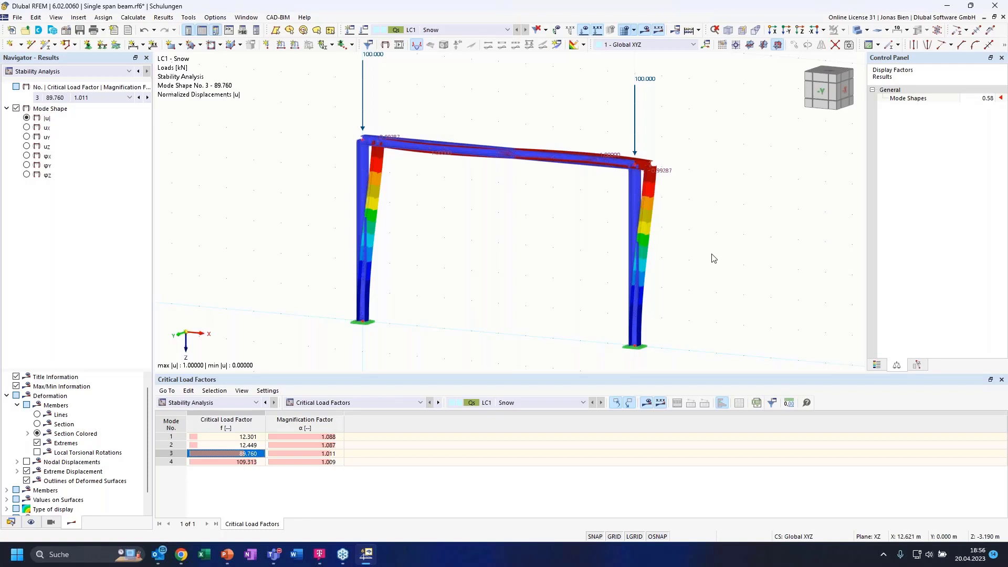
{"action": "middle_click_drag", "start_coordinate": [543, 205], "coordinate": [552, 230], "text": "ctrl"}
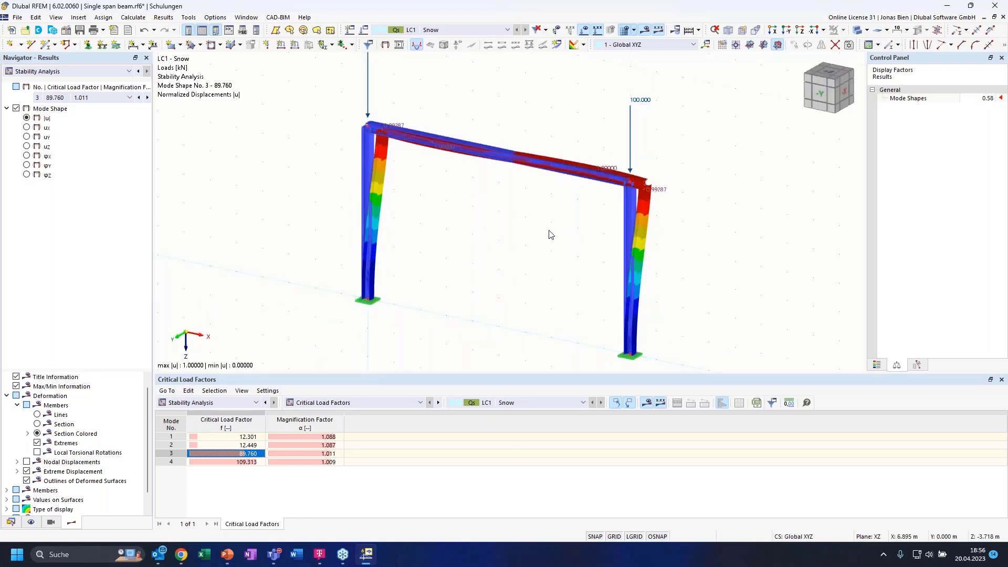
- Compare the frame's mode shapes 1 and 2 again, leaving mode shape 1 displayed
{"action": "left_click", "coordinate": [249, 438]}
{"action": "left_click", "coordinate": [251, 446]}
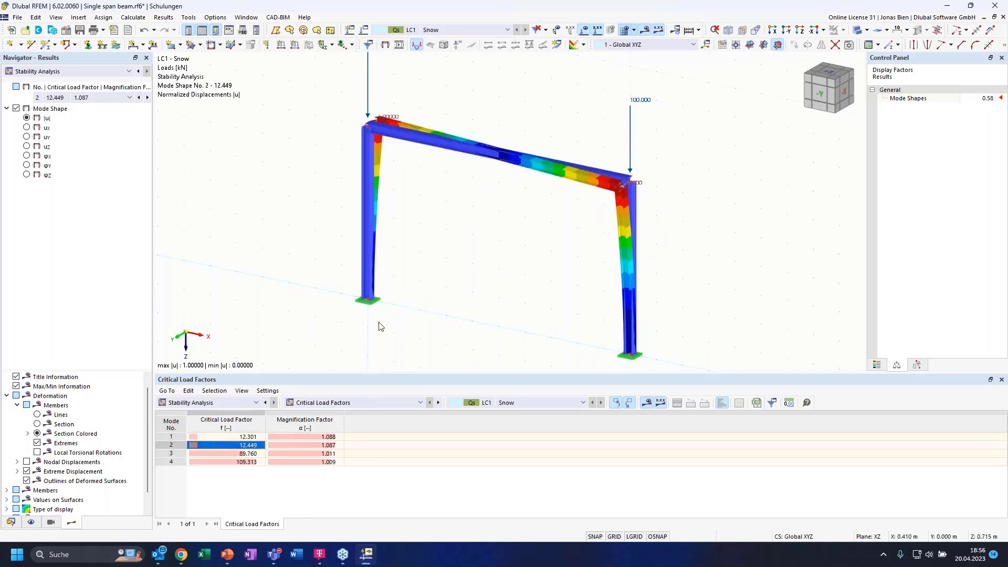
{"action": "left_click", "coordinate": [248, 438]}
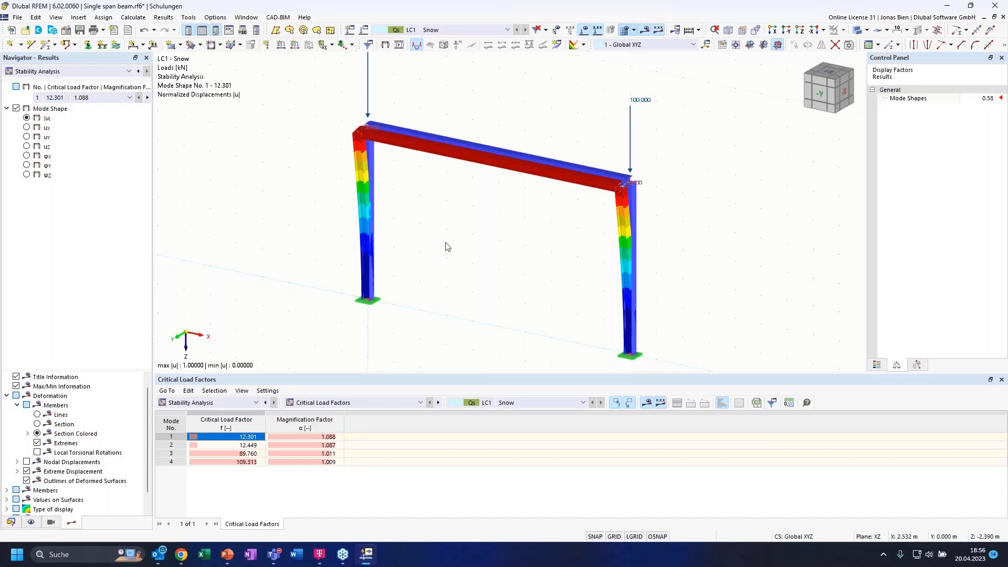
- Examine the out-of-plane displacement of the two column tops in mode shape 1 from several oblique angles
{"action": "middle_click_drag", "start_coordinate": [560, 246], "coordinate": [434, 224], "text": "ctrl"}
{"action": "scroll", "coordinate": [414, 171], "scroll_direction": "down", "scroll_amount": 2}
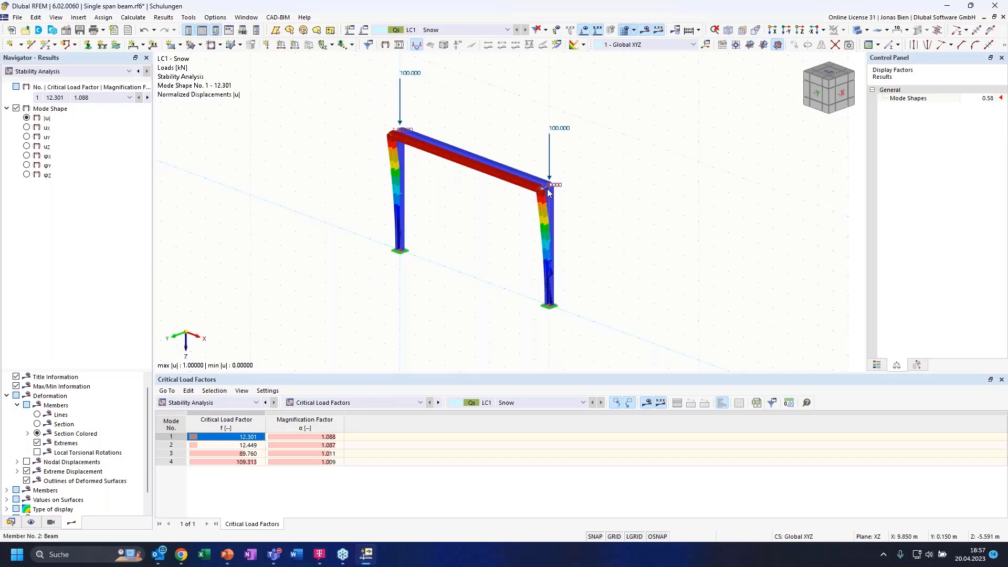
{"action": "mouse_move", "coordinate": [552, 190]}
{"action": "middle_click_drag", "start_coordinate": [607, 210], "coordinate": [609, 211], "text": "ctrl"}
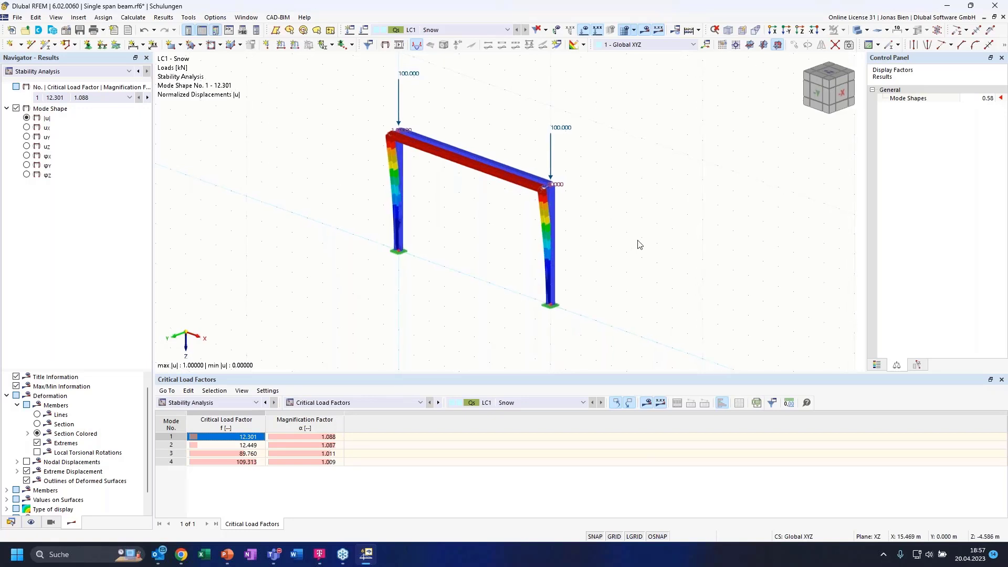
{"action": "mouse_move", "coordinate": [543, 187]}
{"action": "middle_click_drag", "start_coordinate": [638, 226], "coordinate": [616, 243], "text": "ctrl"}
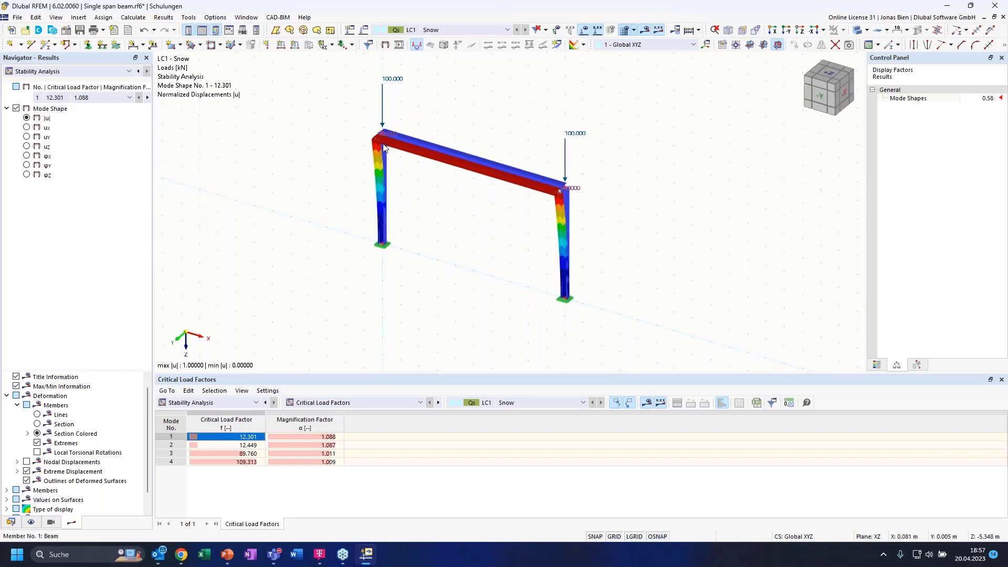
{"action": "scroll", "coordinate": [557, 185], "scroll_direction": "up", "scroll_amount": 3}
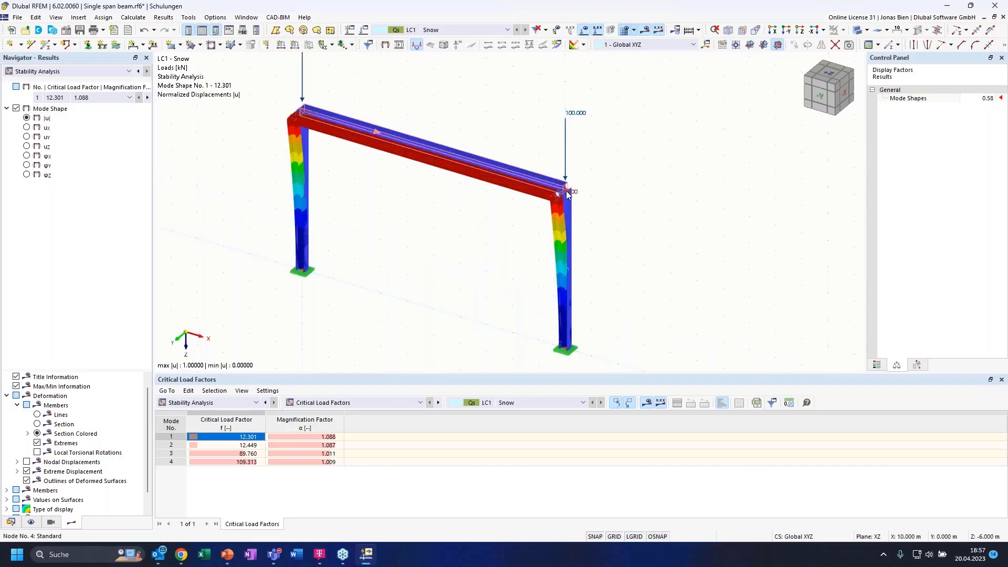
{"action": "mouse_move", "coordinate": [672, 231]}
{"action": "middle_mouse_down", "text": "ctrl"}
{"action": "mouse_move", "coordinate": [635, 225]}
{"action": "mouse_move", "coordinate": [626, 247]}
{"action": "middle_mouse_up", "text": "ctrl"}
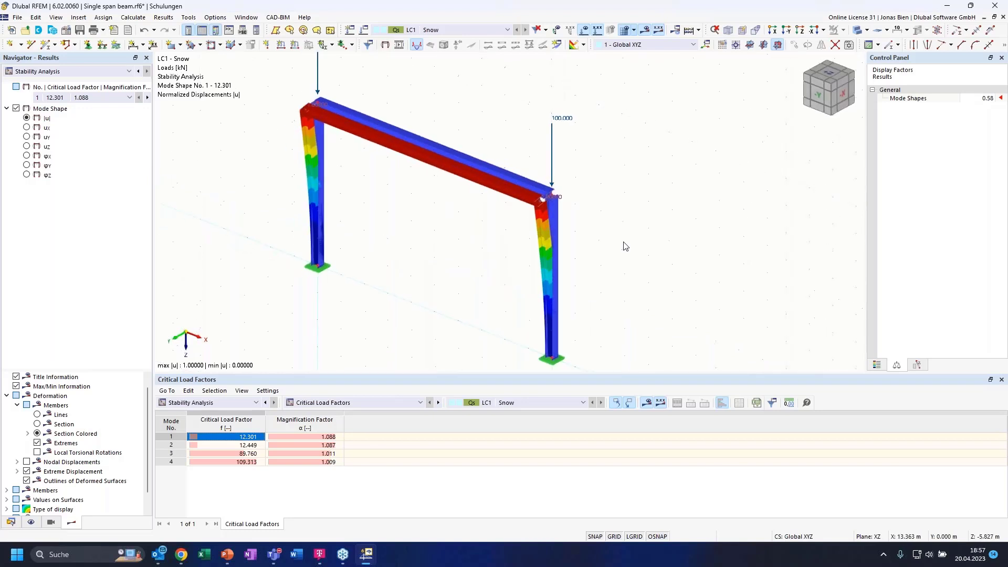
- Define a new nodal support that restrains only translation uY and leaves all other translations and rotations free
{"action": "left_click", "coordinate": [87, 44]}
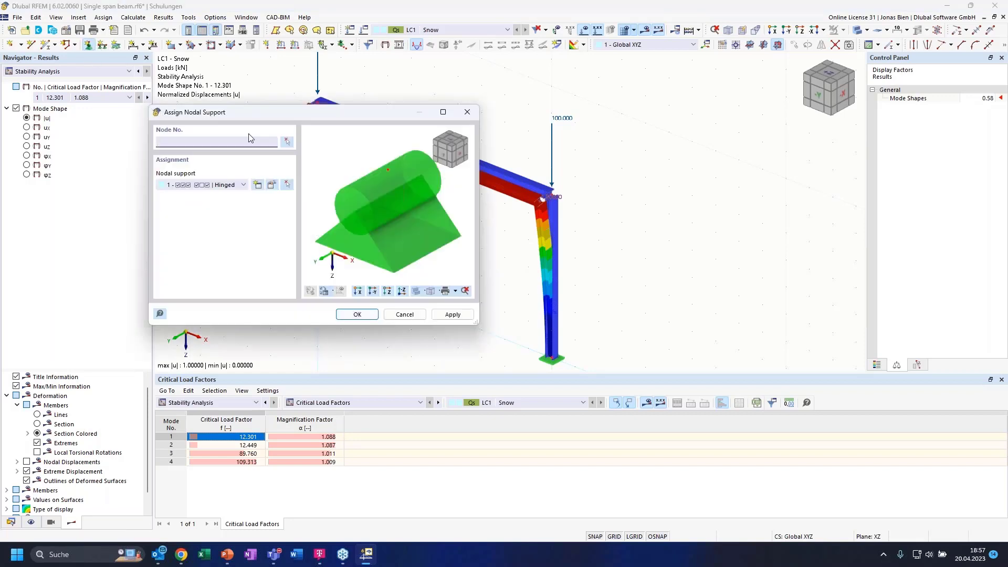
{"action": "left_click", "coordinate": [234, 187]}
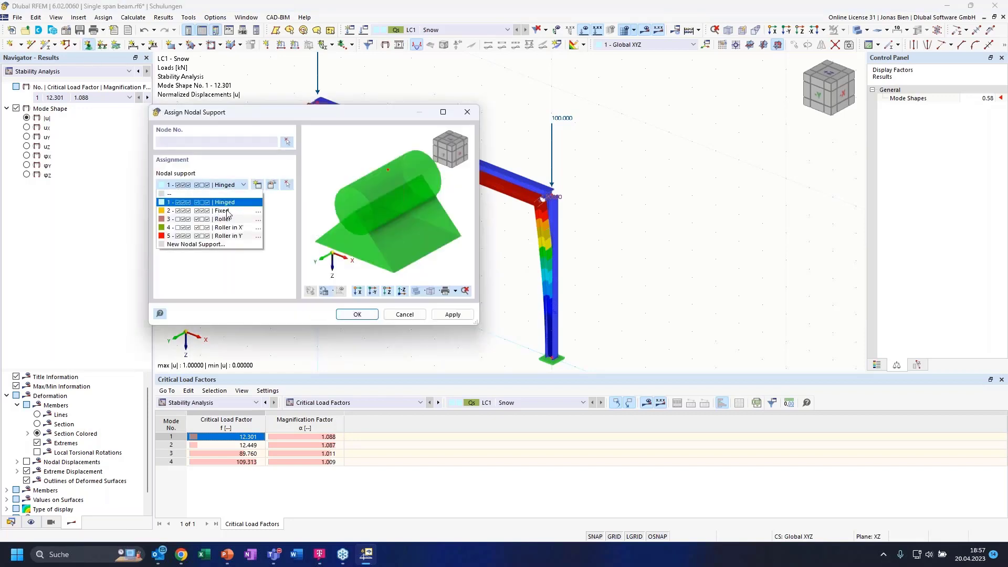
{"action": "left_click", "coordinate": [212, 251]}
{"action": "left_click", "coordinate": [258, 185]}
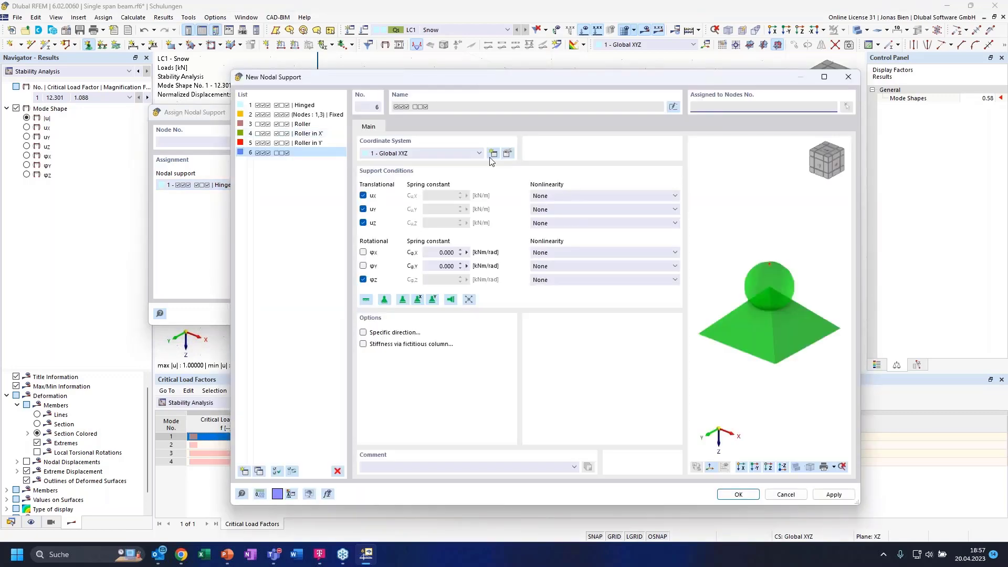
{"action": "left_click", "coordinate": [363, 222]}
{"action": "left_click", "coordinate": [363, 279]}
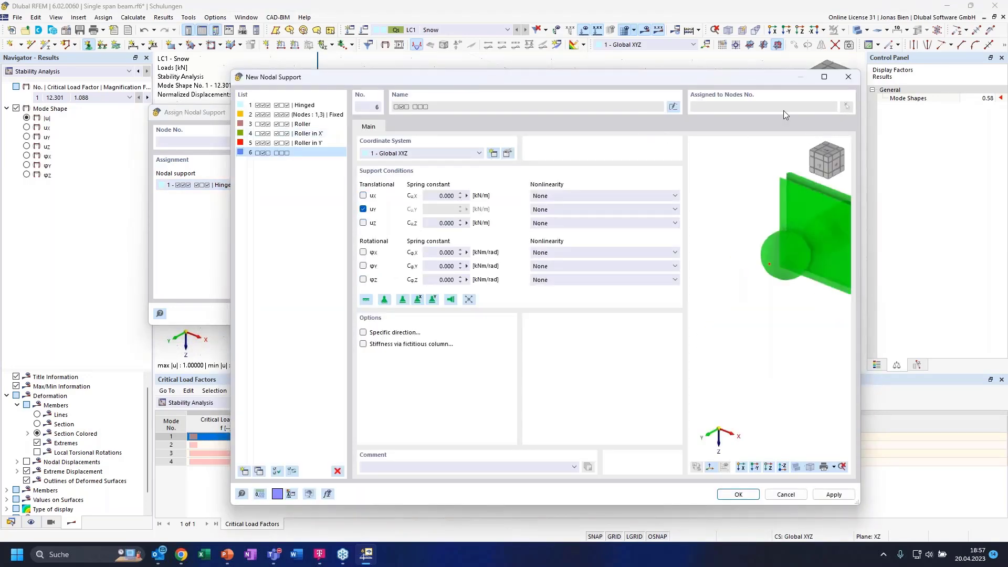
{"action": "left_click", "coordinate": [739, 494]}
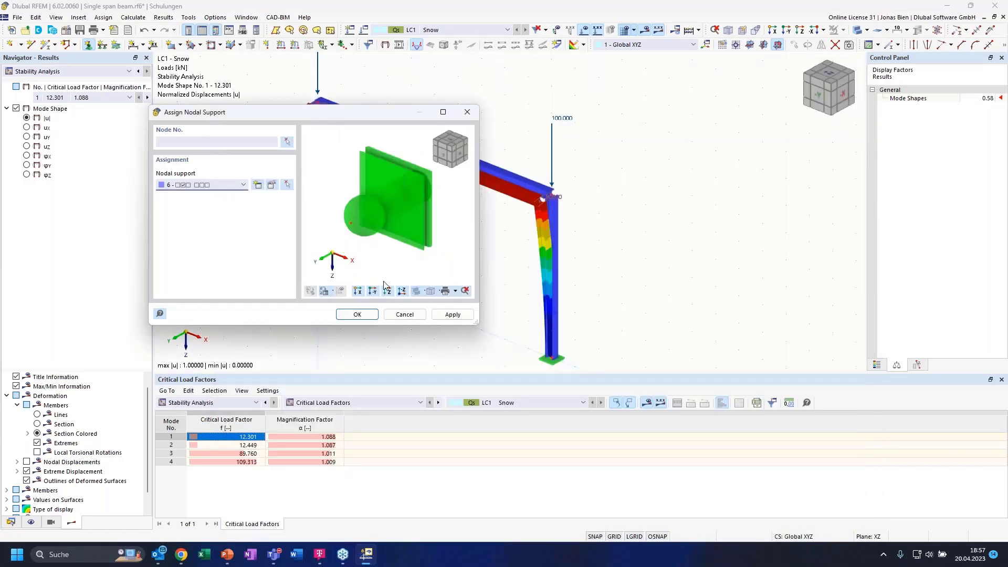
- Assign the uY-only nodal support to the two column-top nodes 2 and 4
{"action": "left_click", "coordinate": [287, 142]}
{"action": "left_click_drag", "start_coordinate": [520, 169], "coordinate": [596, 222]}
{"action": "left_click_drag", "start_coordinate": [278, 83], "coordinate": [338, 125]}
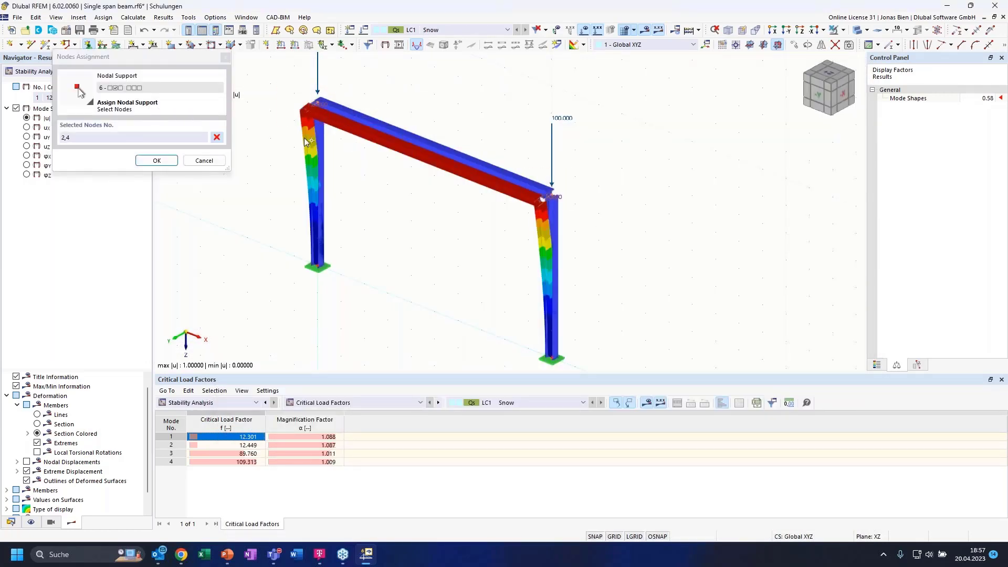
{"action": "left_click", "coordinate": [156, 160]}
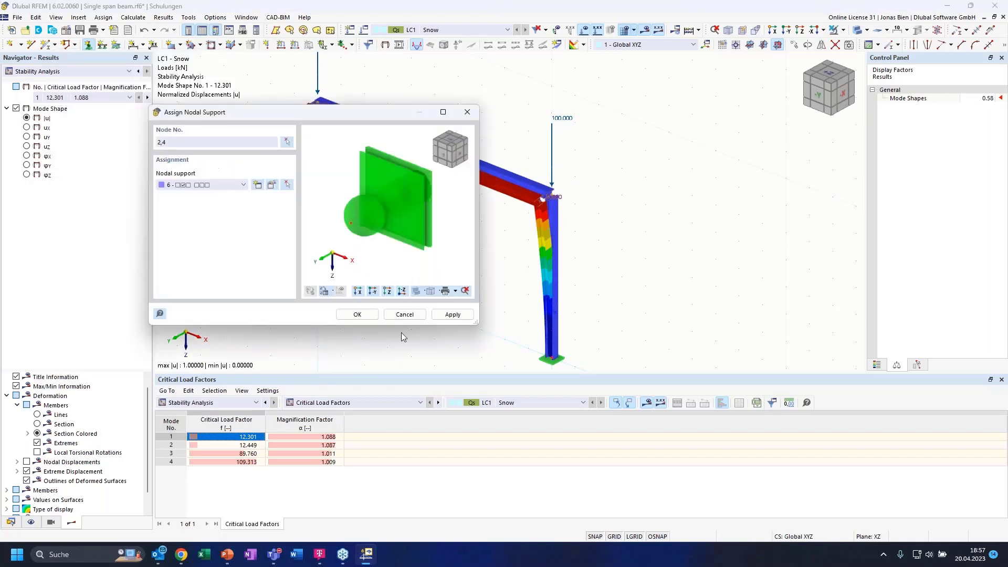
{"action": "left_click", "coordinate": [356, 315]}
- Recalculate the laterally supported frame under load case LC1 and display its stability analysis results
{"action": "middle_click_drag", "start_coordinate": [691, 196], "coordinate": [705, 223], "text": "ctrl"}
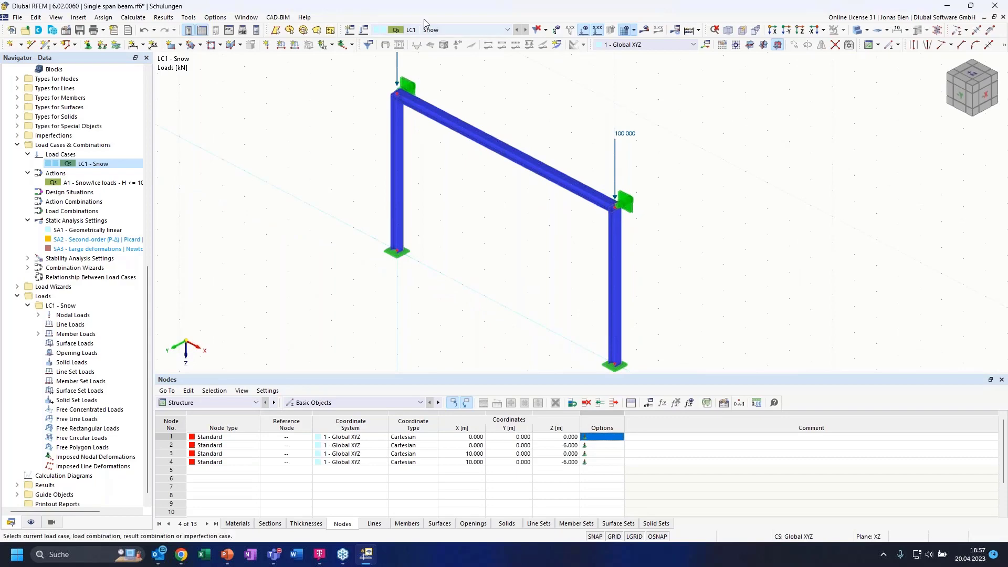
{"action": "left_click", "coordinate": [646, 30]}
{"action": "left_click", "coordinate": [559, 322]}
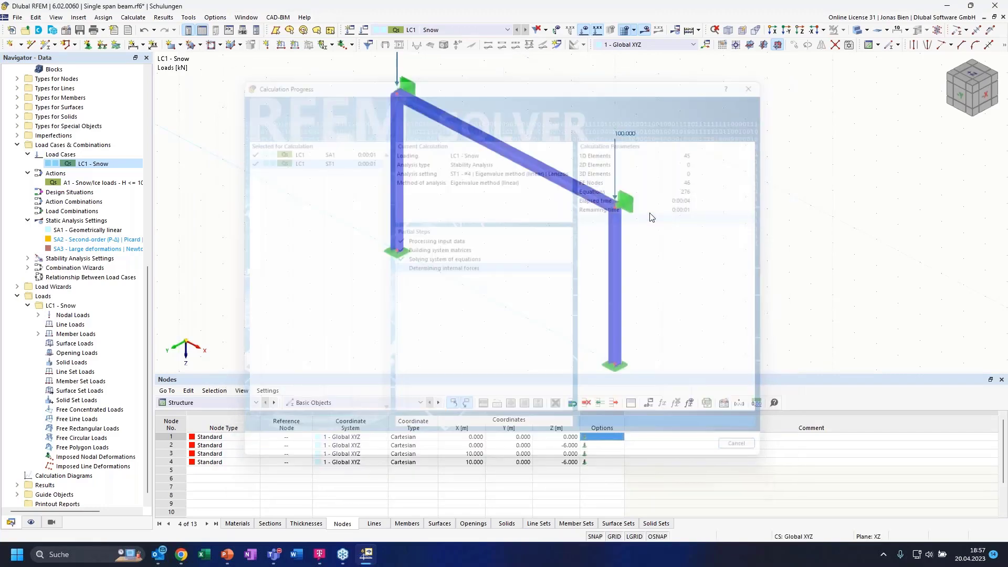
{"action": "left_click", "coordinate": [210, 402]}
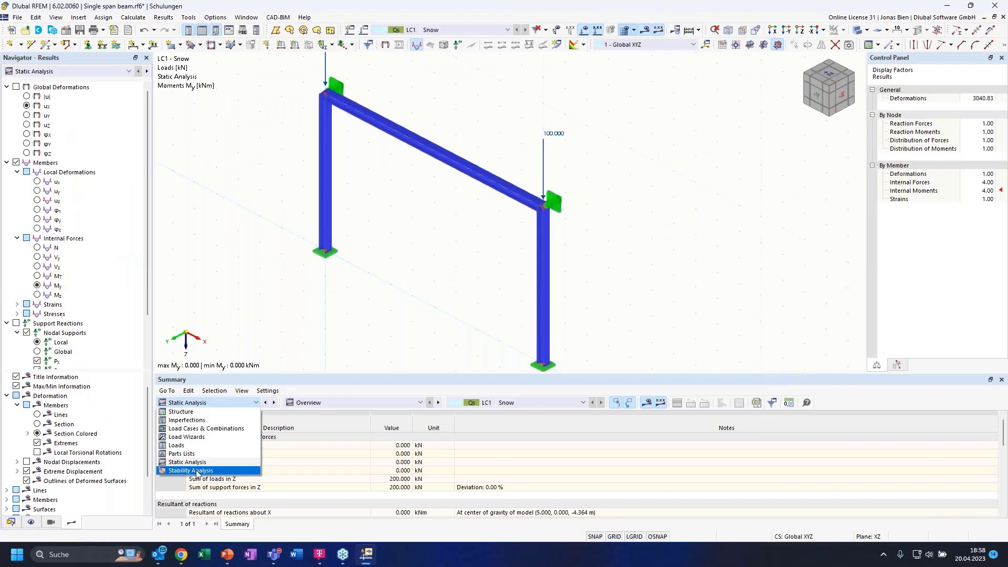
{"action": "left_click", "coordinate": [198, 471]}
- Compare mode shapes 1, 2 and 3 of the laterally supported frame, then return to mode shape 1
{"action": "middle_click_drag", "start_coordinate": [435, 265], "coordinate": [453, 253], "text": "ctrl"}
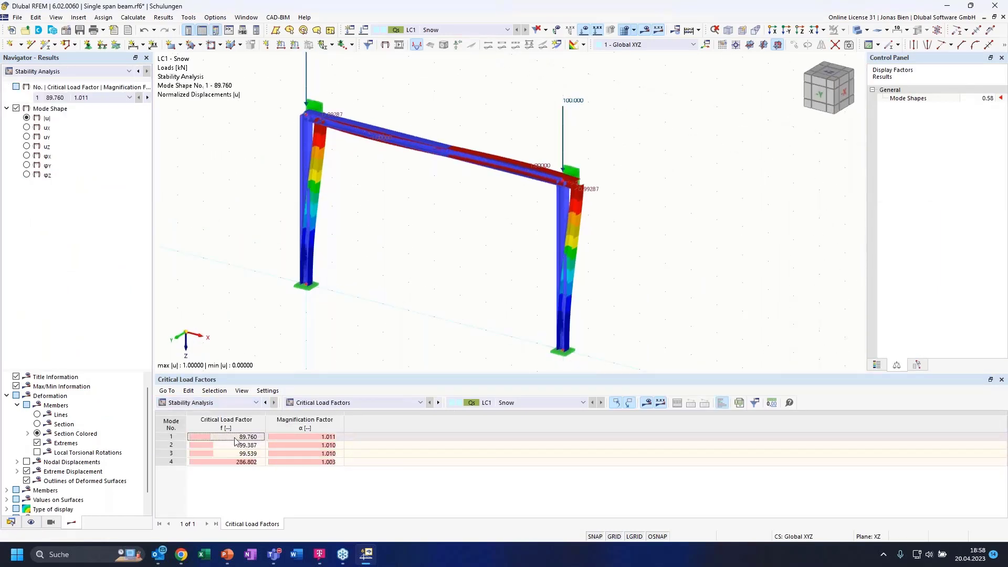
{"action": "left_click", "coordinate": [234, 447]}
{"action": "left_click", "coordinate": [232, 452]}
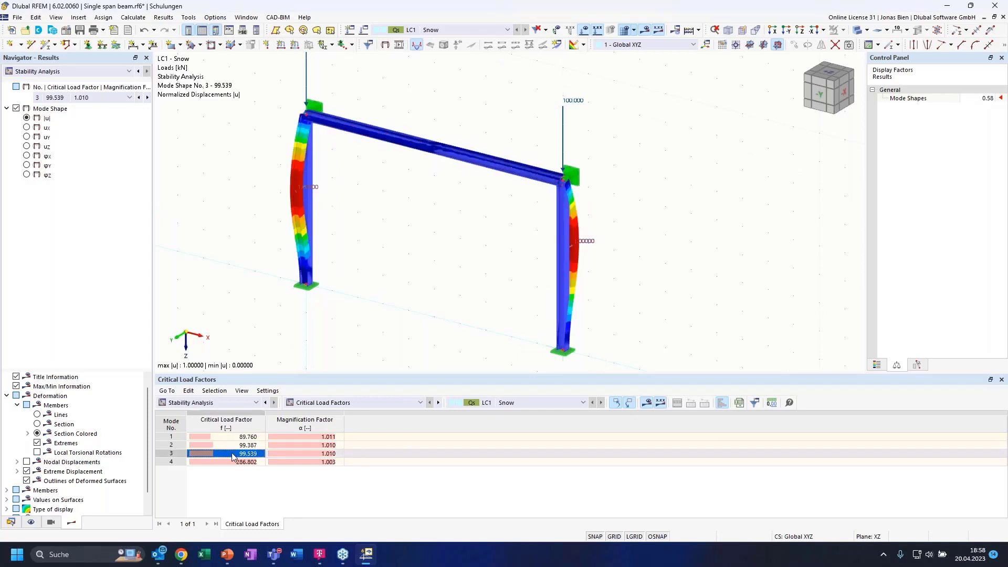
{"action": "left_click", "coordinate": [229, 438]}
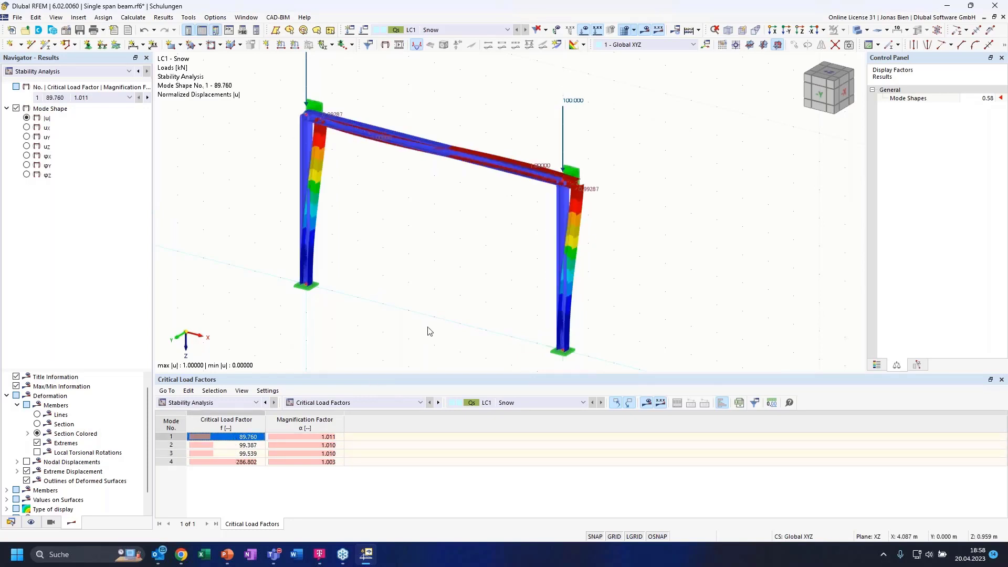
- Inspect the supported frame's first mode shape and its buckling direction from oblique and near-frontal angles
{"action": "middle_click_drag", "start_coordinate": [429, 309], "coordinate": [399, 312], "text": "ctrl"}
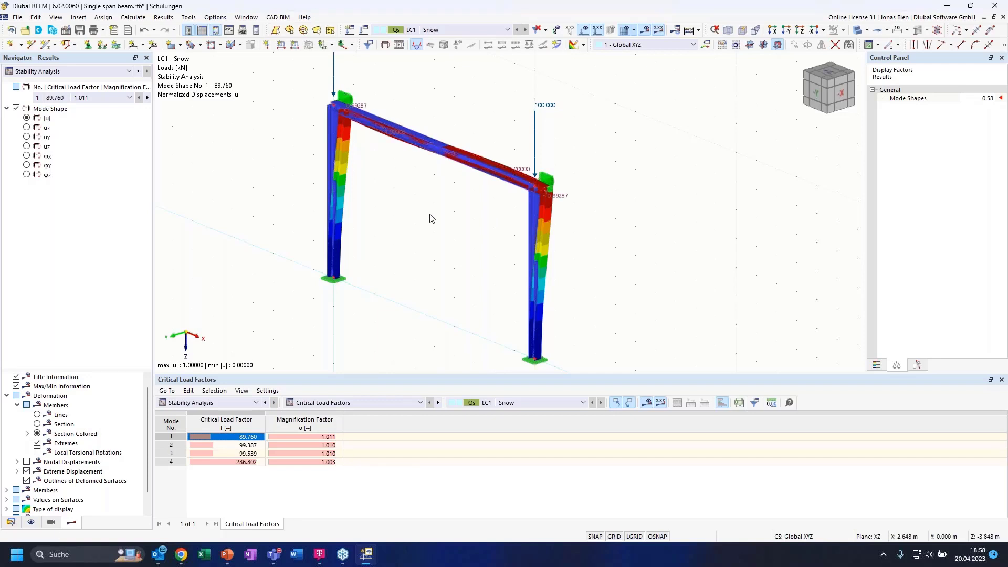
{"action": "middle_click_drag", "start_coordinate": [460, 216], "coordinate": [484, 215], "text": "ctrl"}
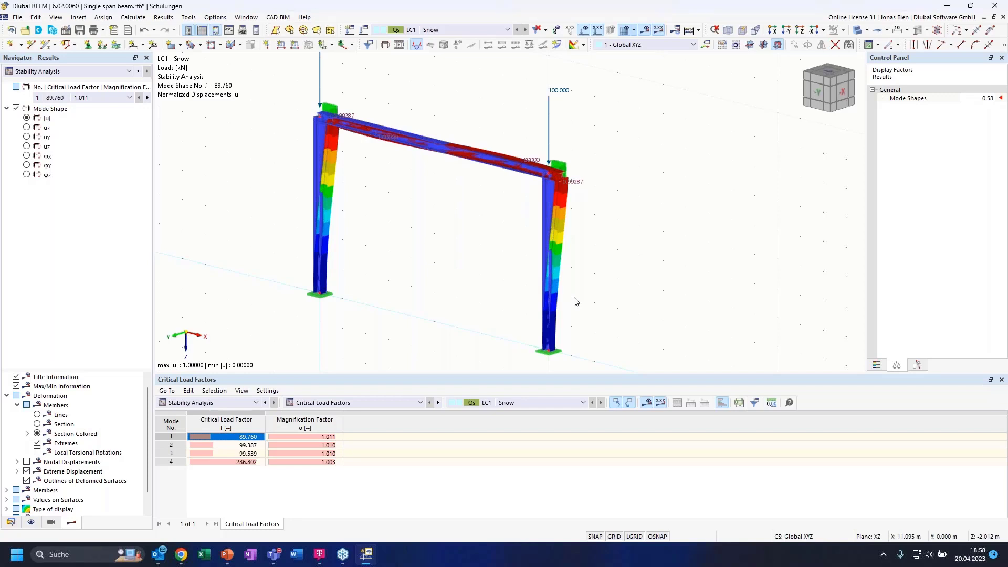
{"action": "middle_click_drag", "start_coordinate": [649, 209], "coordinate": [683, 184]}
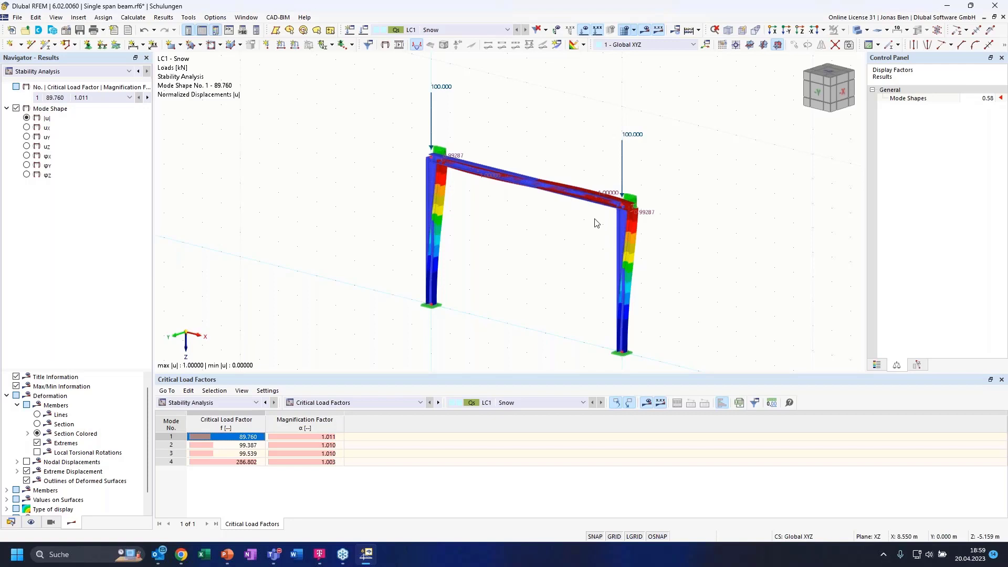
{"action": "middle_click_drag", "start_coordinate": [558, 263], "coordinate": [592, 254], "text": "ctrl"}
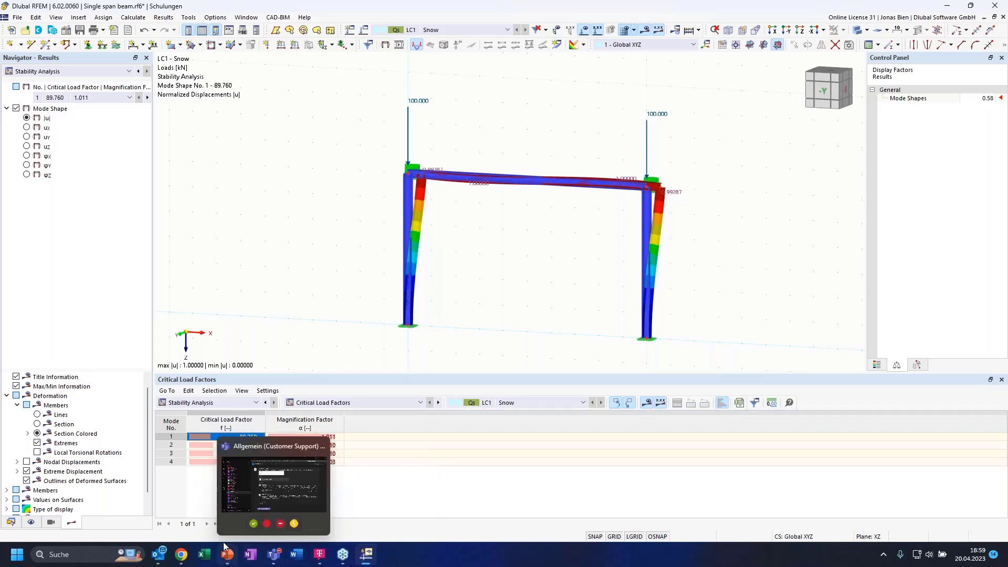
{"action": "left_click", "coordinate": [366, 555]}
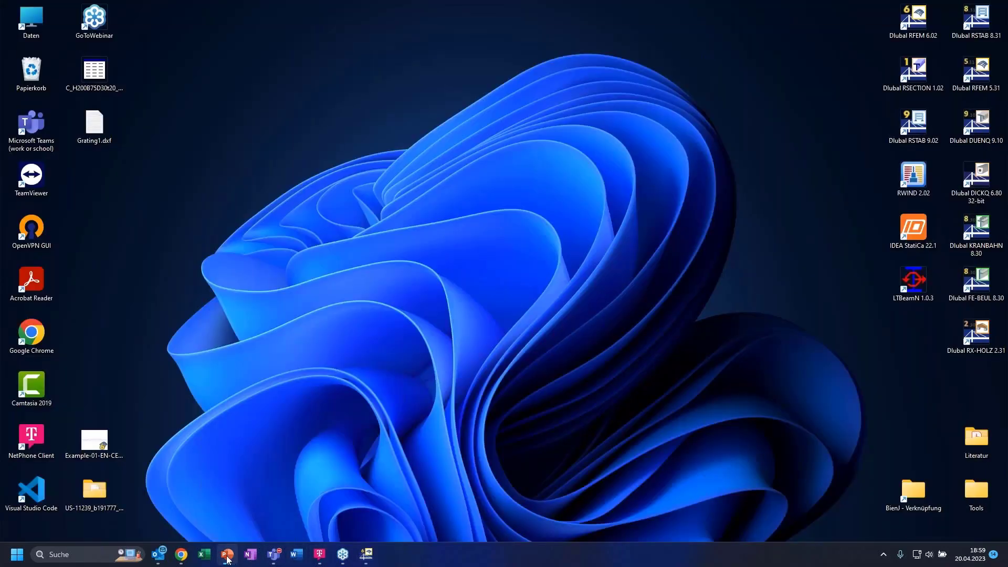
{"action": "key", "text": "alt+Tab"}
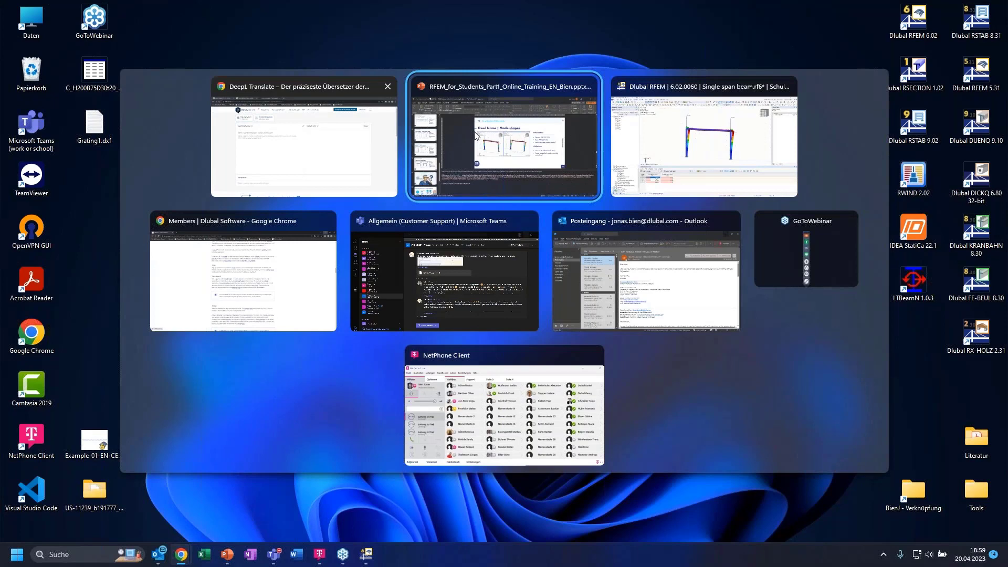
{"action": "key", "text": "alt+Tab"}
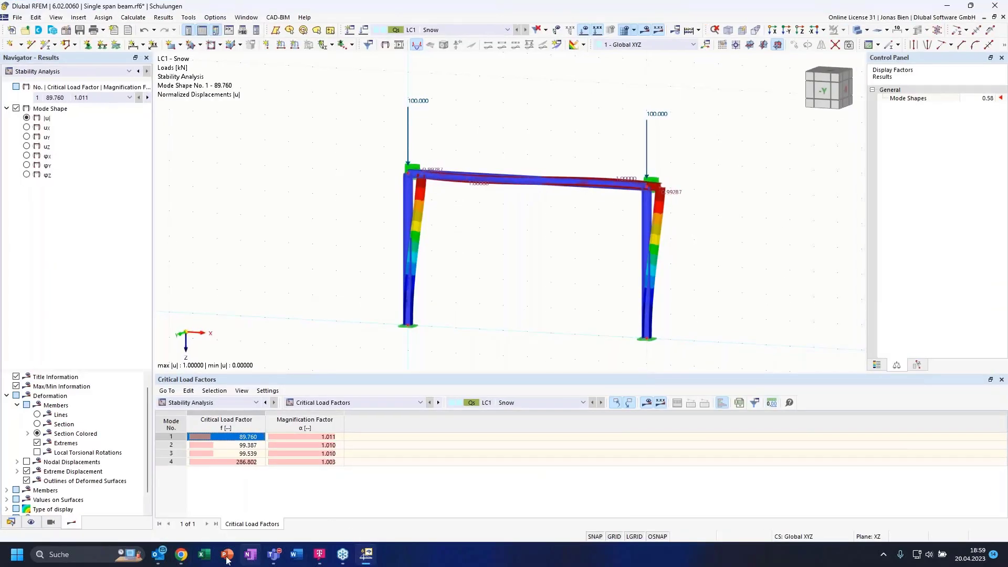
{"action": "left_click", "coordinate": [205, 555]}
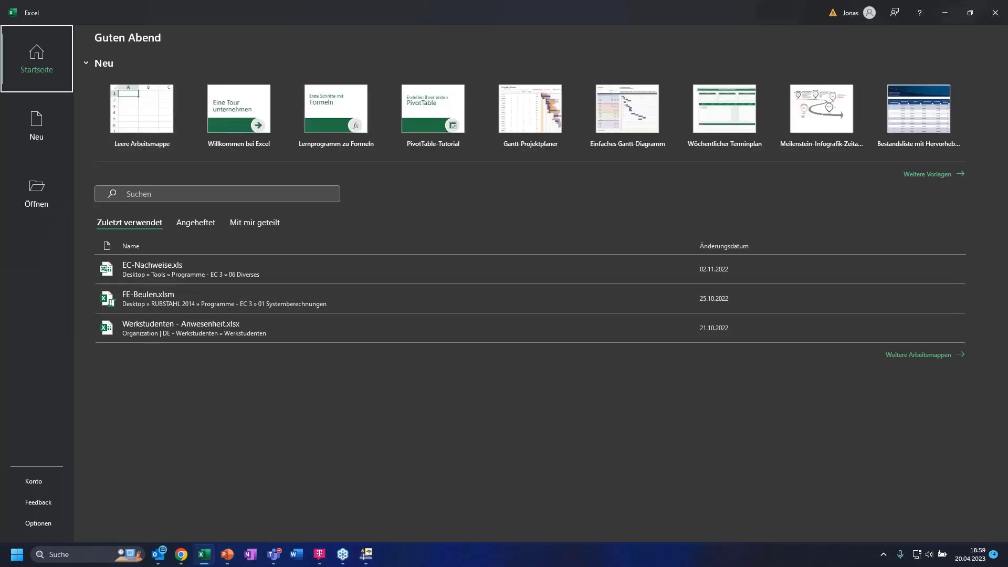
{"action": "left_click", "coordinate": [996, 12]}
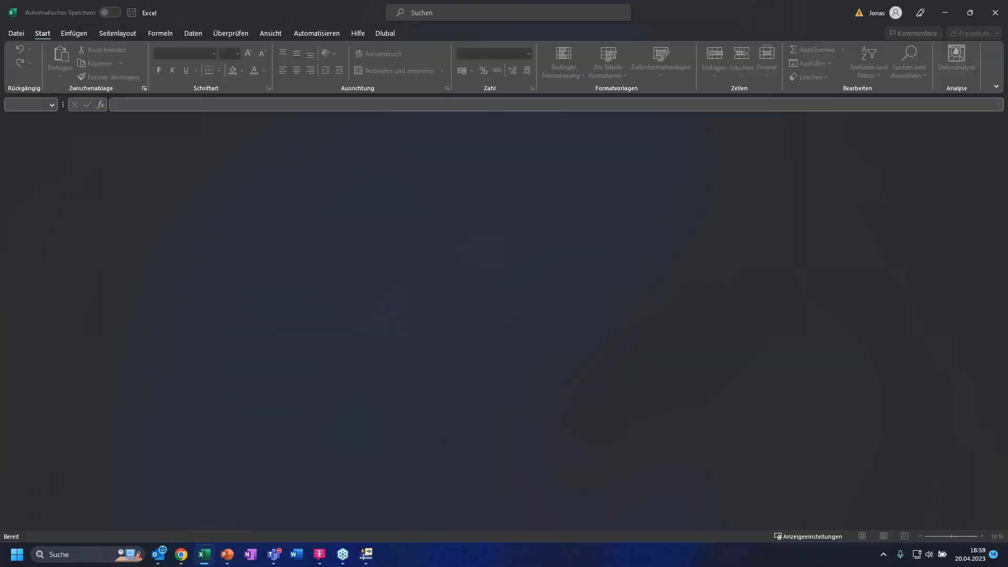